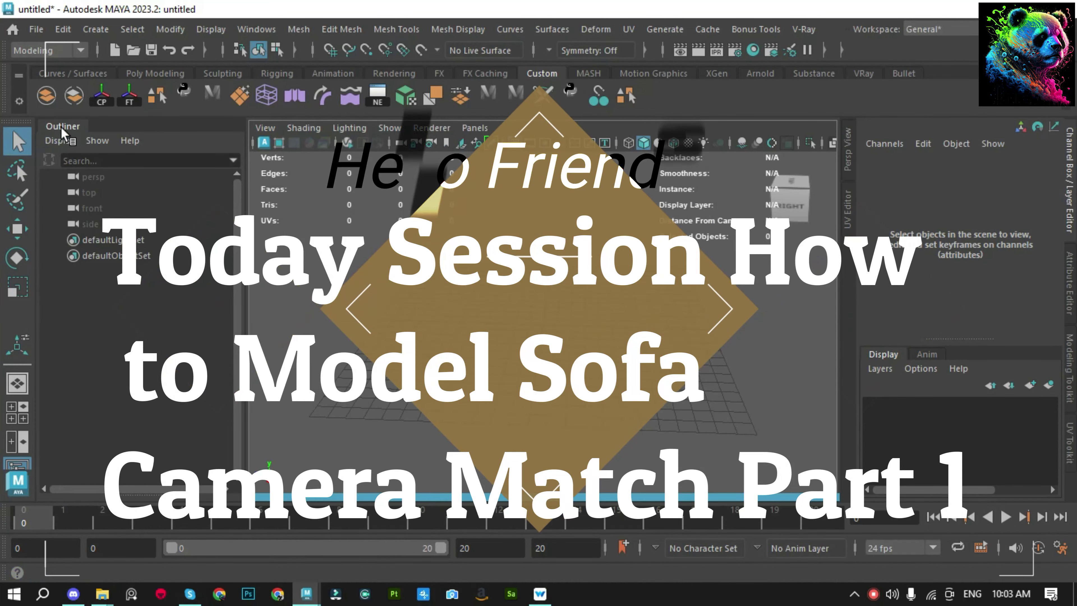
Load the four sofa photos from File Explorer into a PureRef reference board
{"action": "left_click", "coordinate": [63, 127]}
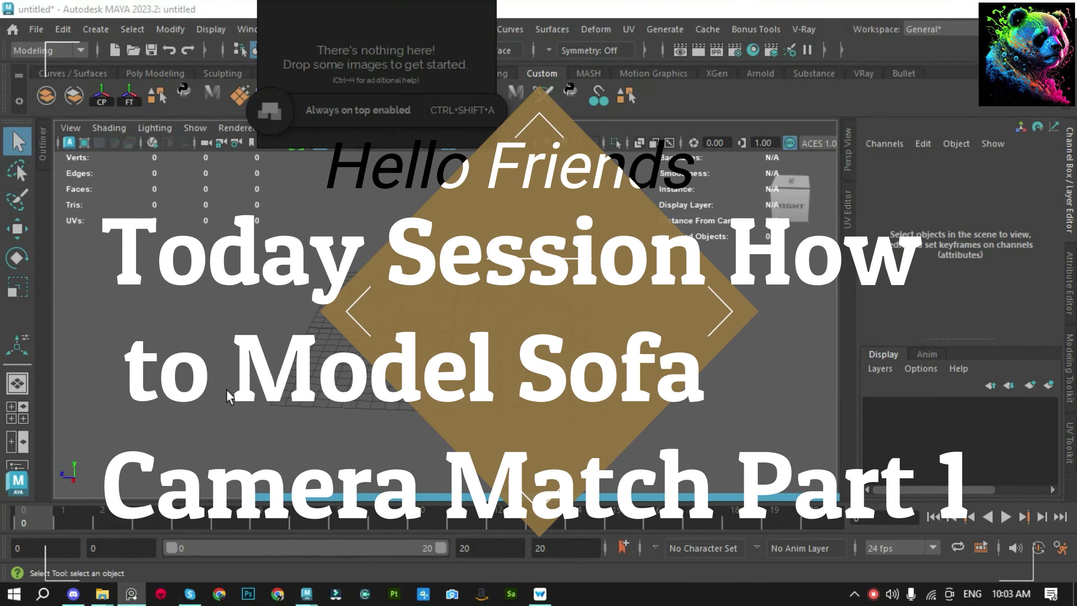
{"action": "left_click", "coordinate": [102, 594]}
{"action": "left_click_drag", "start_coordinate": [627, 303], "coordinate": [242, 169]}
{"action": "left_click_drag", "start_coordinate": [272, 214], "coordinate": [365, 87]}
Move the board to the right side and arrange the photos in a 2x2 grid
{"action": "left_click_drag", "start_coordinate": [474, 163], "coordinate": [636, 233]}
{"action": "scroll", "coordinate": [715, 176], "scroll_direction": "down", "scroll_amount": 3}
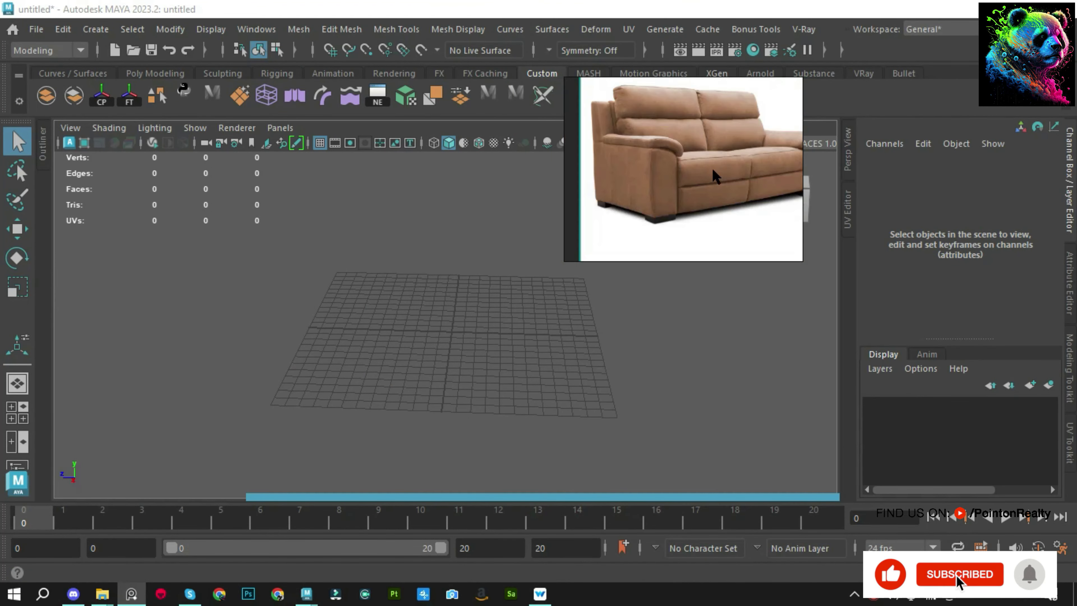
{"action": "scroll", "coordinate": [715, 176], "scroll_direction": "down", "scroll_amount": 3}
{"action": "left_click_drag", "start_coordinate": [635, 119], "coordinate": [834, 130]}
{"action": "key", "text": "ctrl+a"}
{"action": "key", "text": "ctrl+p"}
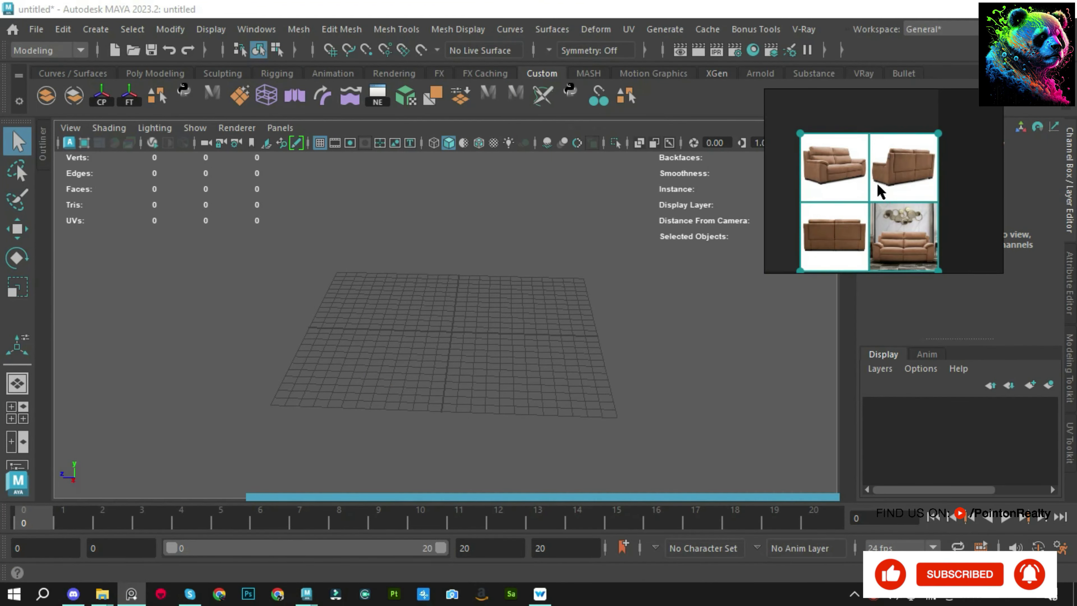
Create a new perspective camera with the three-quarter sofa photo as its image plane
{"action": "left_click", "coordinate": [280, 127]}
{"action": "left_click", "coordinate": [474, 163]}
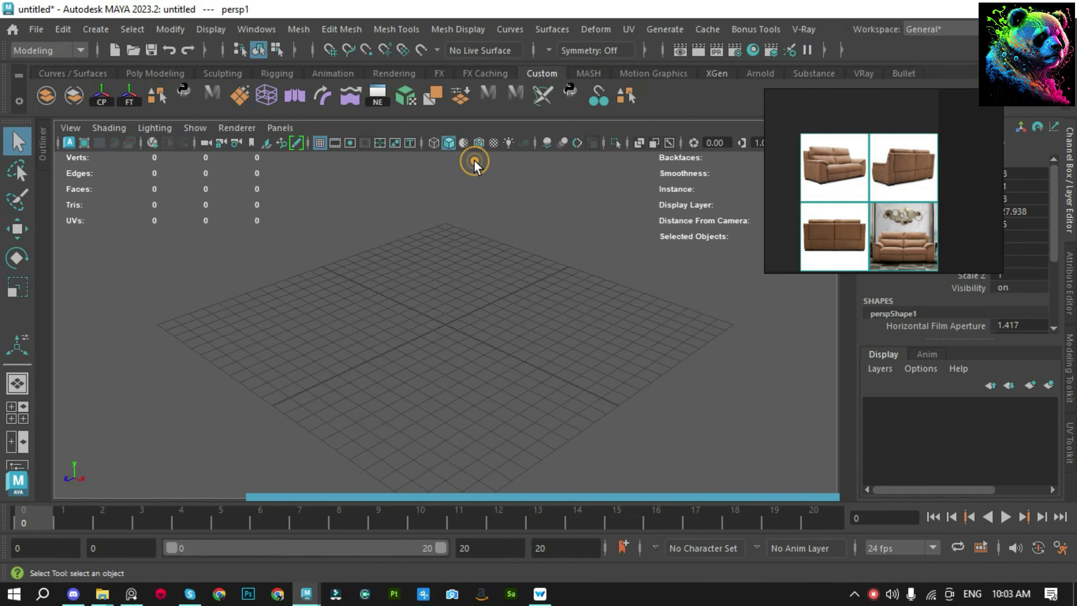
{"action": "left_click", "coordinate": [265, 147]}
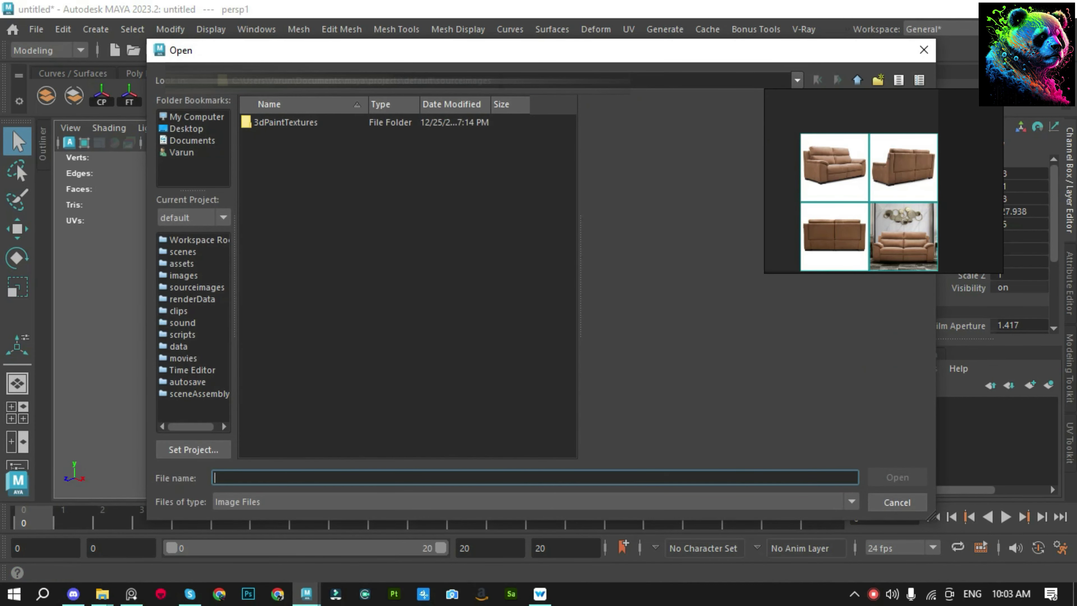
{"action": "double_click", "coordinate": [303, 120]}
{"action": "left_click", "coordinate": [408, 164]}
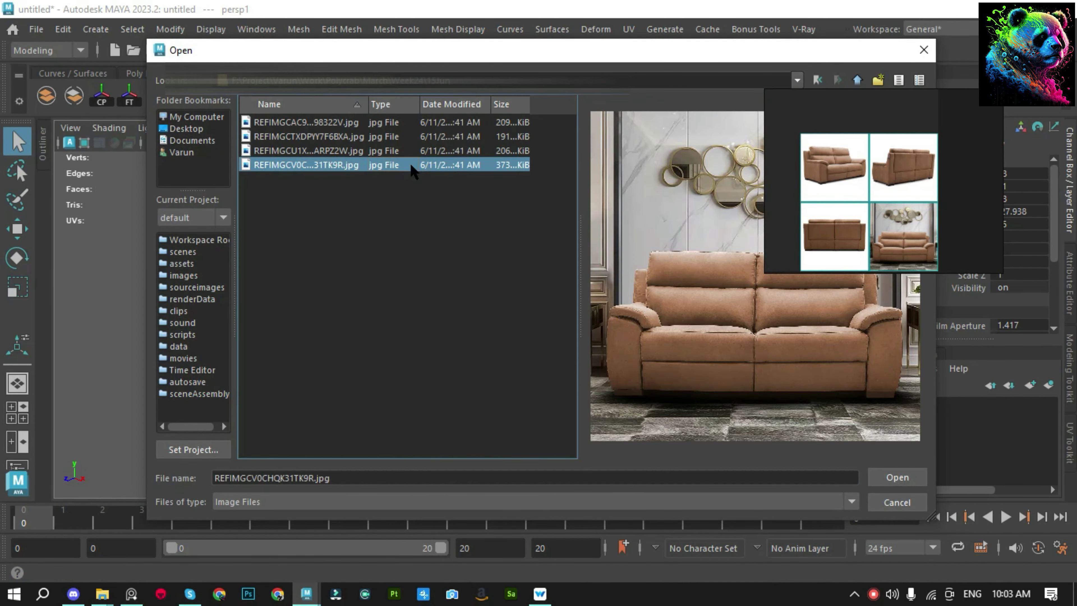
{"action": "key", "text": "Up"}
{"action": "key", "text": "Up"}
{"action": "key", "text": "Up"}
{"action": "key", "text": "Return"}
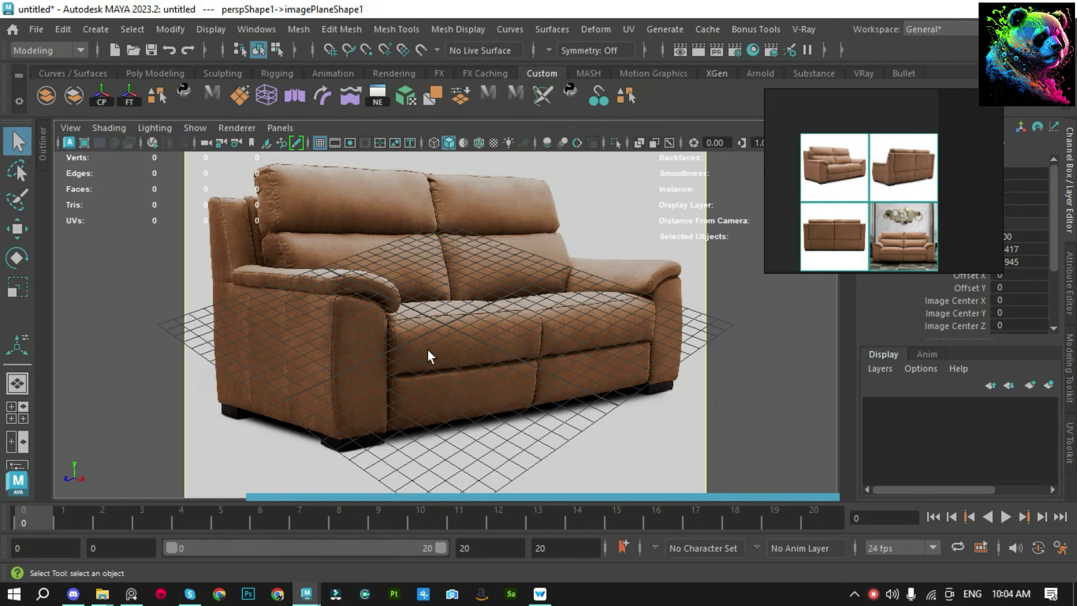
Push the image plane back to a Depth of 2000
{"action": "scroll", "coordinate": [511, 360], "scroll_direction": "down", "scroll_amount": 5}
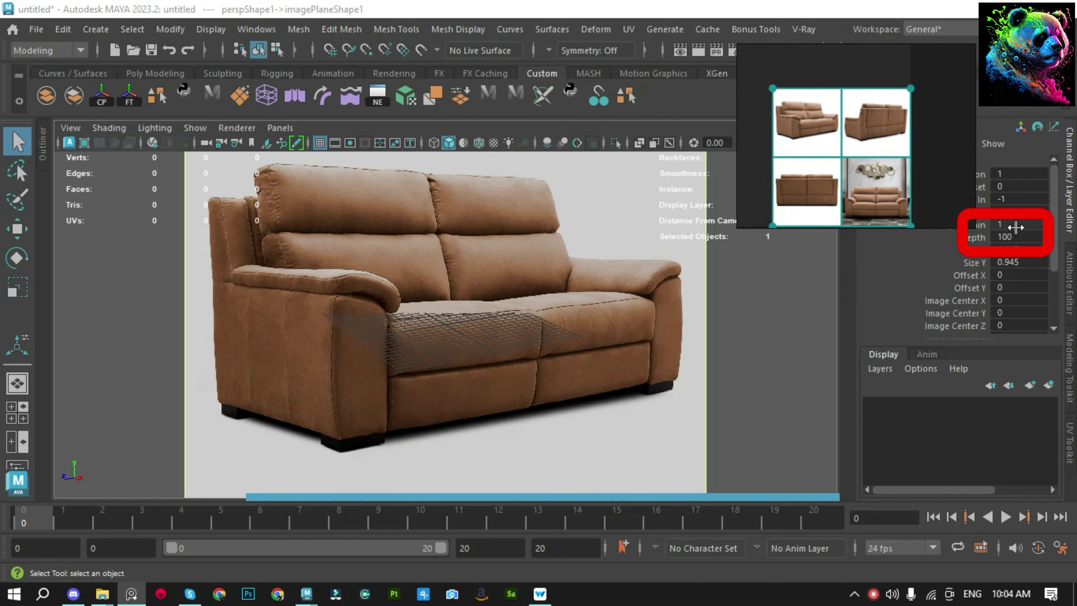
{"action": "double_click", "coordinate": [1012, 237]}
{"action": "type", "text": "2000"}
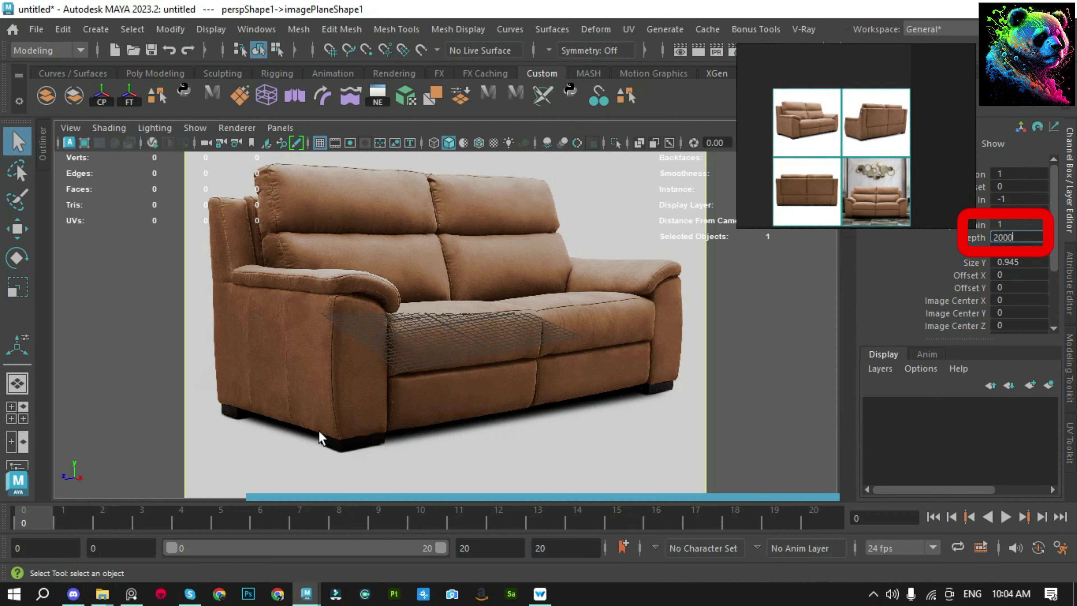
{"action": "key", "text": "Return"}
Draw a polygon cube over the sofa with Height 103, Width 204 and Depth 100
{"action": "left_click", "coordinate": [763, 316]}
{"action": "right_click_drag", "start_coordinate": [356, 330], "coordinate": [354, 282], "text": "shift"}
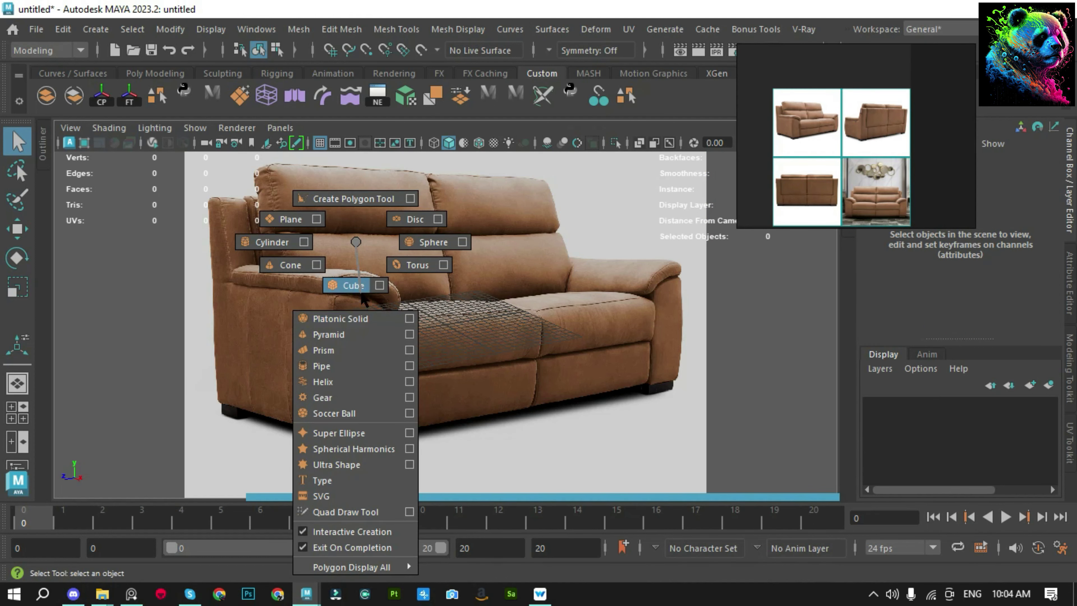
{"action": "mouse_move", "coordinate": [254, 297]}
{"action": "left_mouse_down"}
{"action": "mouse_move", "coordinate": [498, 365]}
{"action": "mouse_move", "coordinate": [368, 243]}
{"action": "left_mouse_up"}
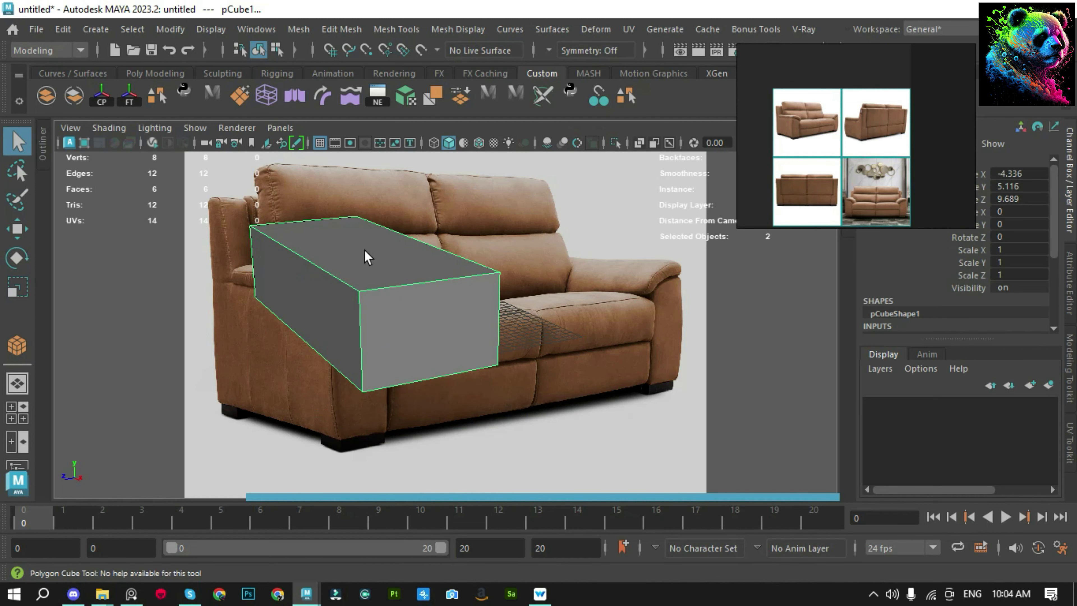
{"action": "left_click", "coordinate": [977, 325]}
{"action": "double_click", "coordinate": [1031, 252]}
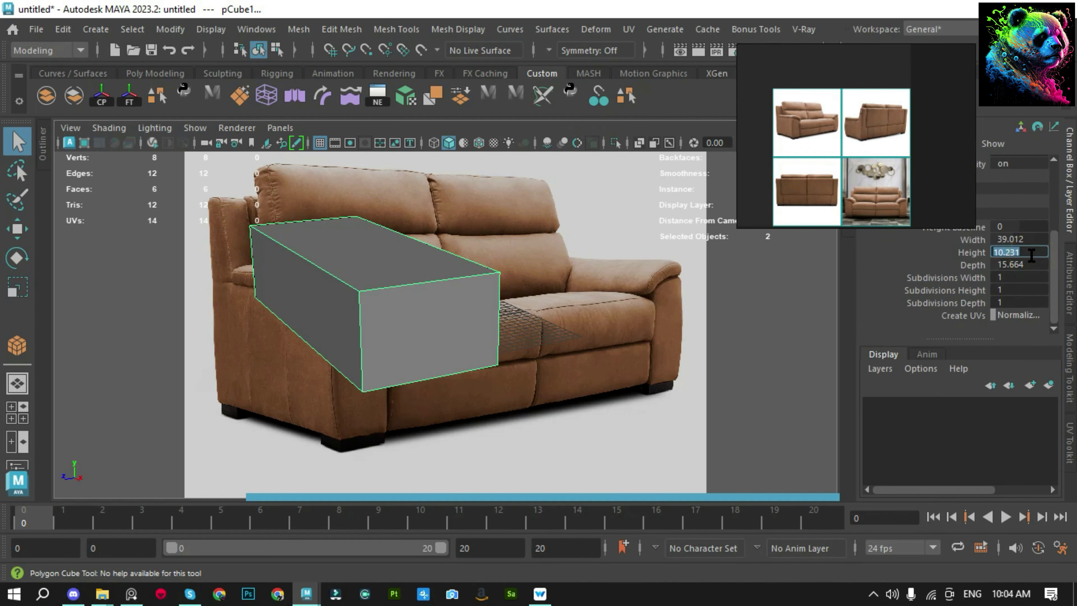
{"action": "double_click", "coordinate": [1035, 239]}
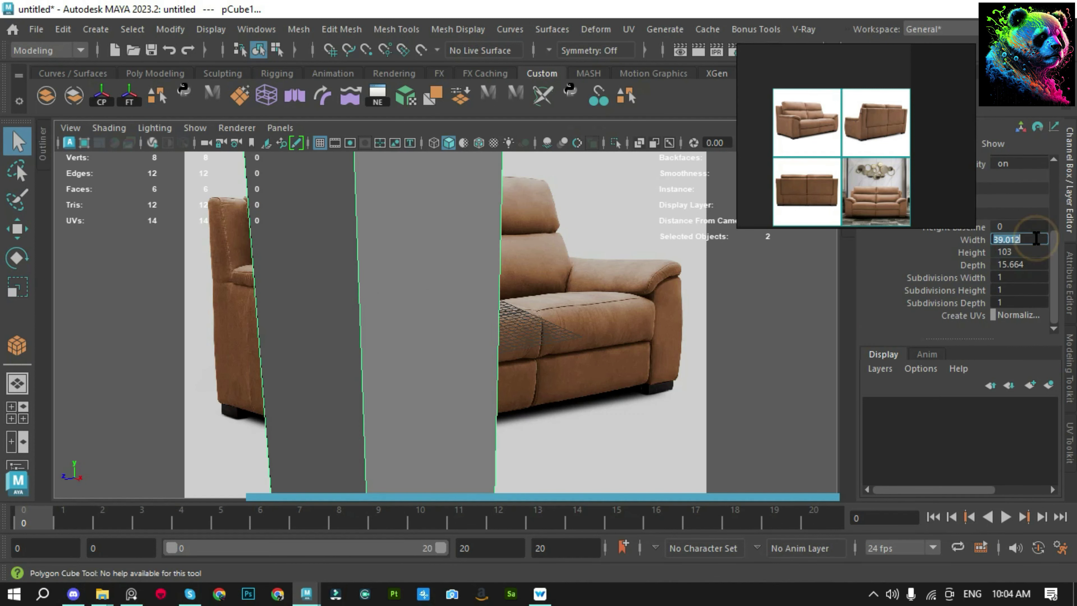
{"action": "type", "text": "204"}
{"action": "double_click", "coordinate": [1023, 265]}
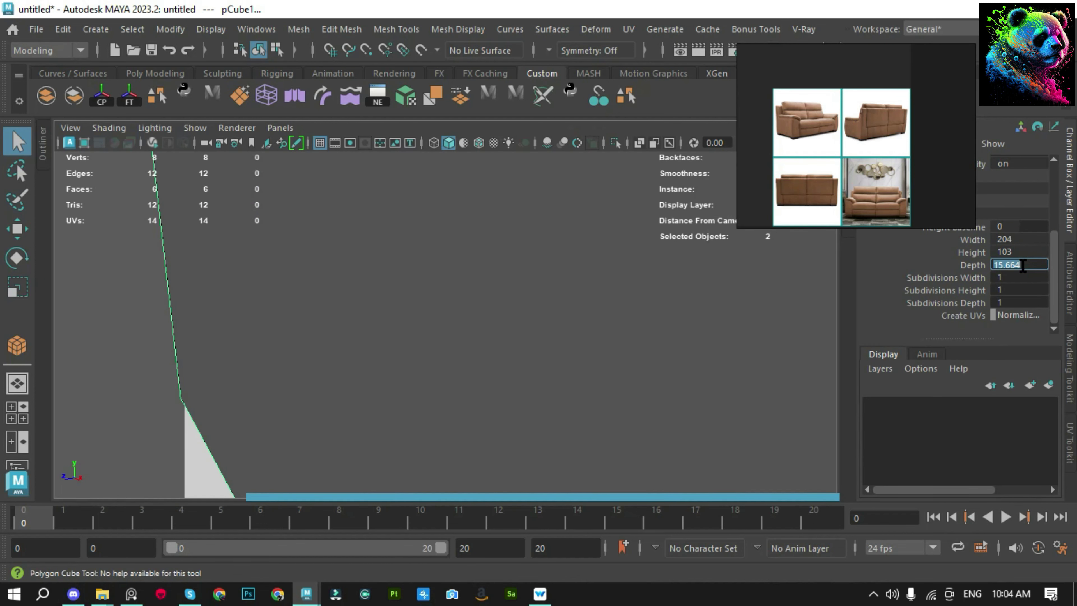
{"action": "type", "text": "100"}
{"action": "key", "text": "Return"}
Show the cube in wireframe and align the view so it fits the sofa
{"action": "mouse_move", "coordinate": [573, 333]}
{"action": "left_mouse_down", "text": "alt"}
{"action": "mouse_move", "coordinate": [409, 291]}
{"action": "mouse_move", "coordinate": [480, 307]}
{"action": "mouse_move", "coordinate": [660, 292]}
{"action": "mouse_move", "coordinate": [570, 337]}
{"action": "left_mouse_up", "text": "alt"}
{"action": "key", "text": "4"}
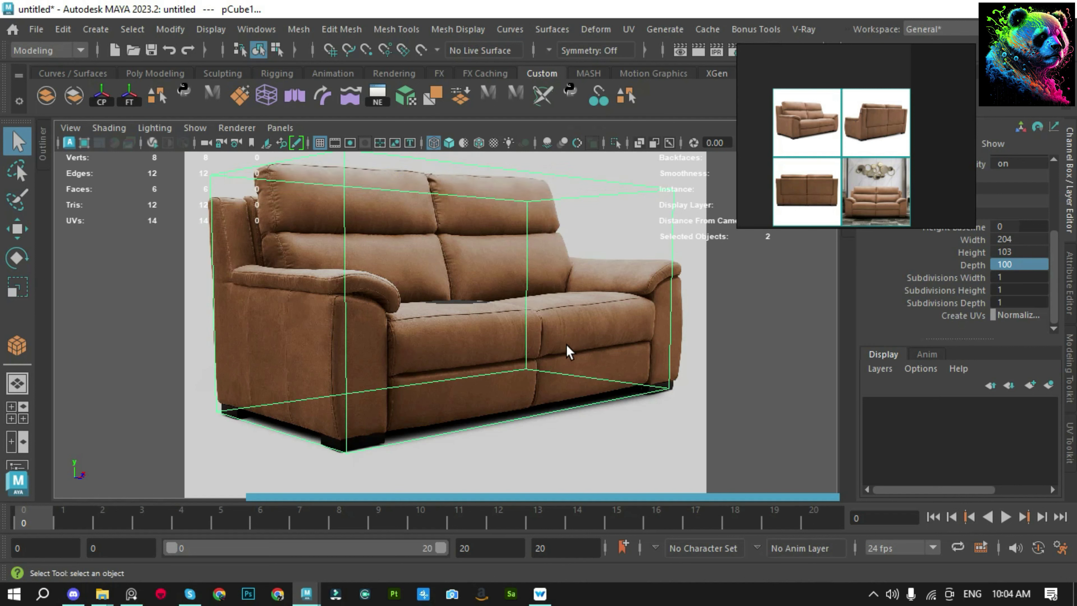
{"action": "middle_click_drag", "start_coordinate": [568, 356], "coordinate": [568, 353], "text": "alt"}
{"action": "mouse_move", "coordinate": [567, 352]}
{"action": "right_mouse_down", "text": "alt"}
{"action": "mouse_move", "coordinate": [548, 348]}
{"action": "mouse_move", "coordinate": [559, 350]}
{"action": "right_mouse_up", "text": "alt"}
Put the bounding cube pCube1 on a new display layer, layer1, set to template
{"action": "left_click", "coordinate": [117, 237]}
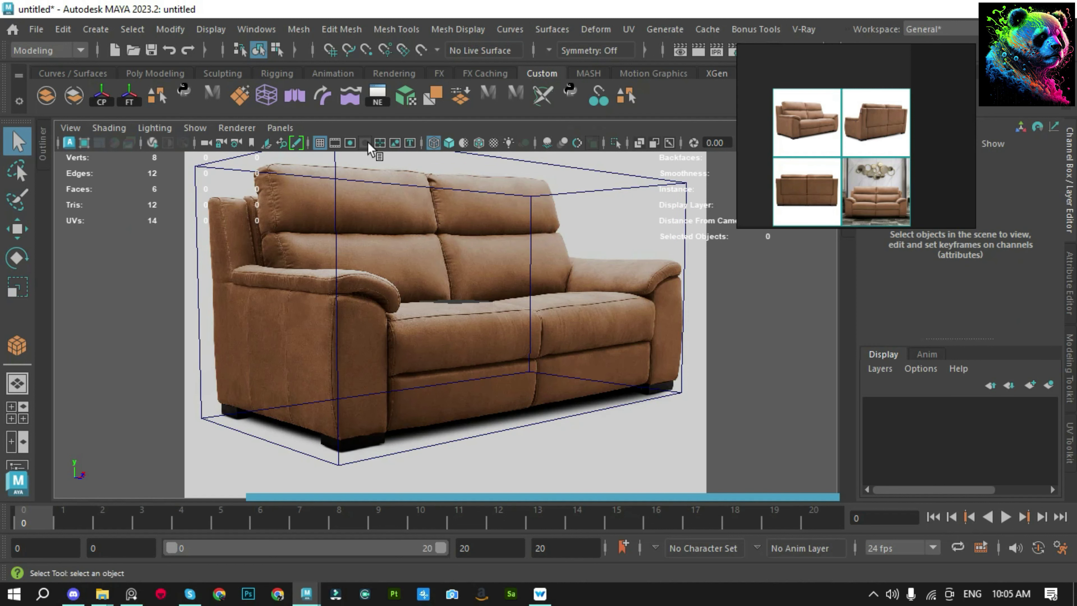
{"action": "left_click", "coordinate": [424, 256]}
{"action": "left_click", "coordinate": [681, 185]}
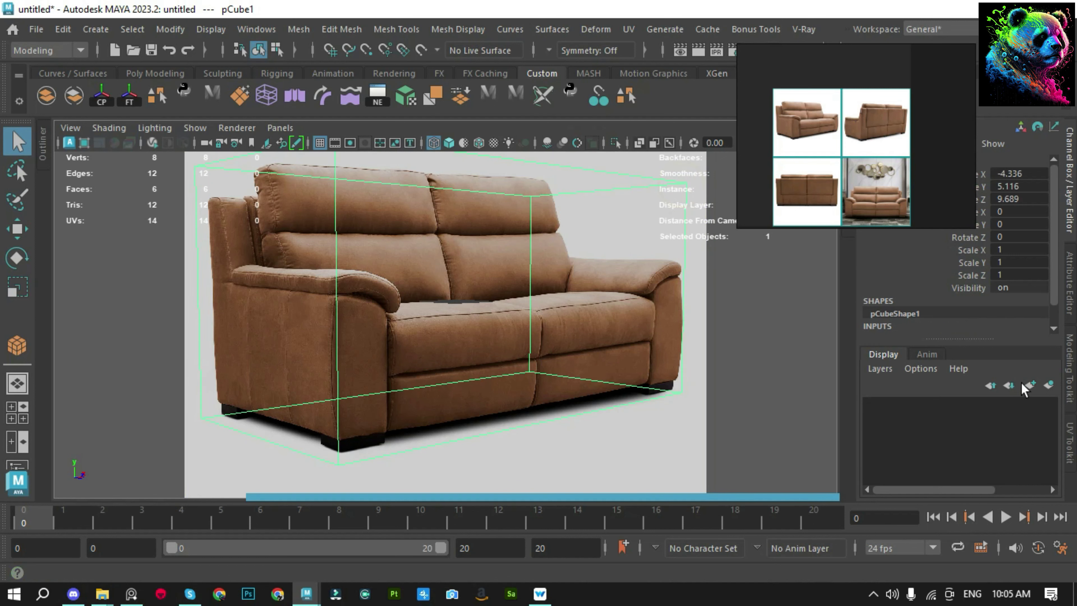
{"action": "right_click", "coordinate": [956, 418]}
{"action": "left_click", "coordinate": [930, 439]}
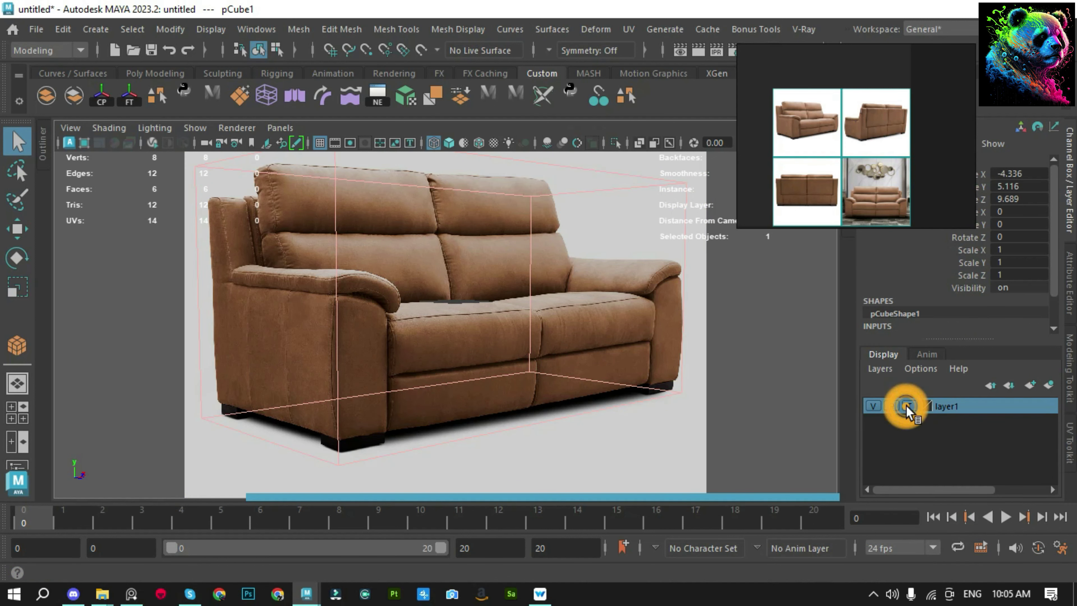
{"action": "left_click", "coordinate": [721, 373]}
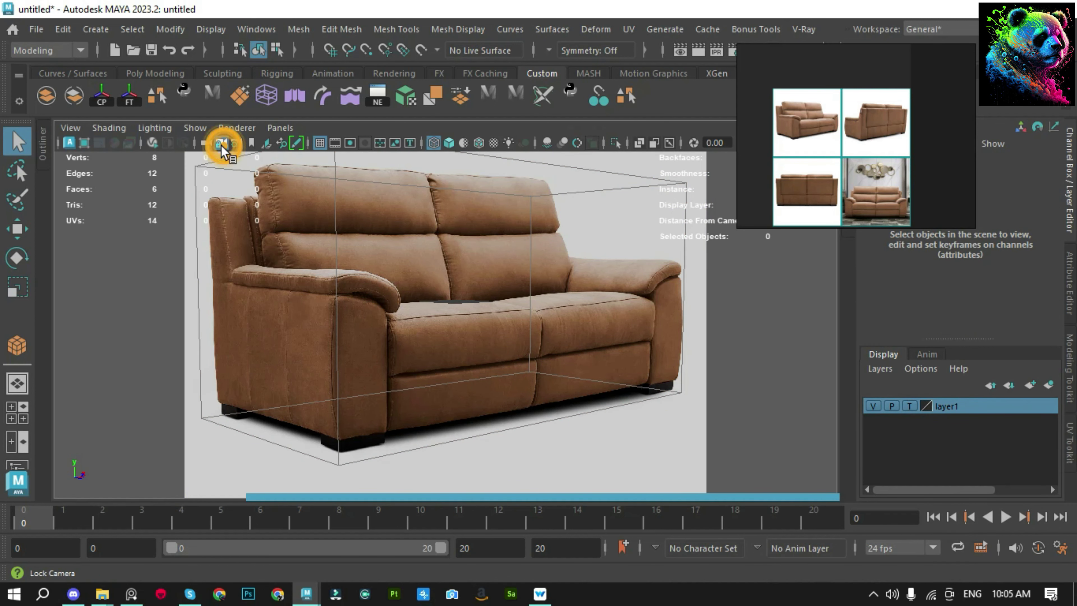
{"action": "left_click_drag", "start_coordinate": [553, 313], "coordinate": [443, 376], "text": "alt"}
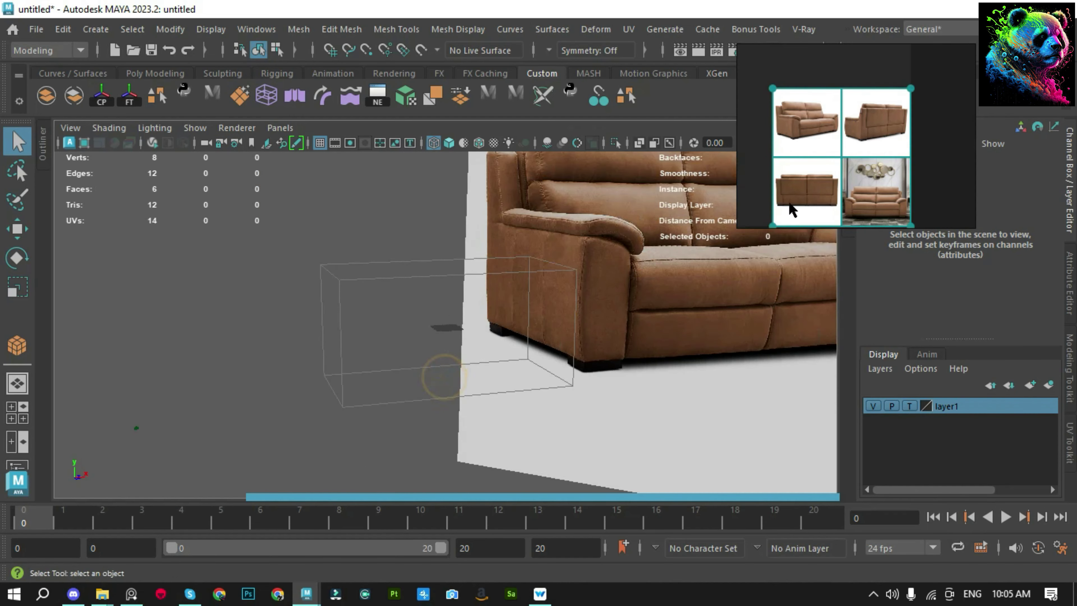
{"action": "left_click_drag", "start_coordinate": [792, 210], "coordinate": [500, 76]}
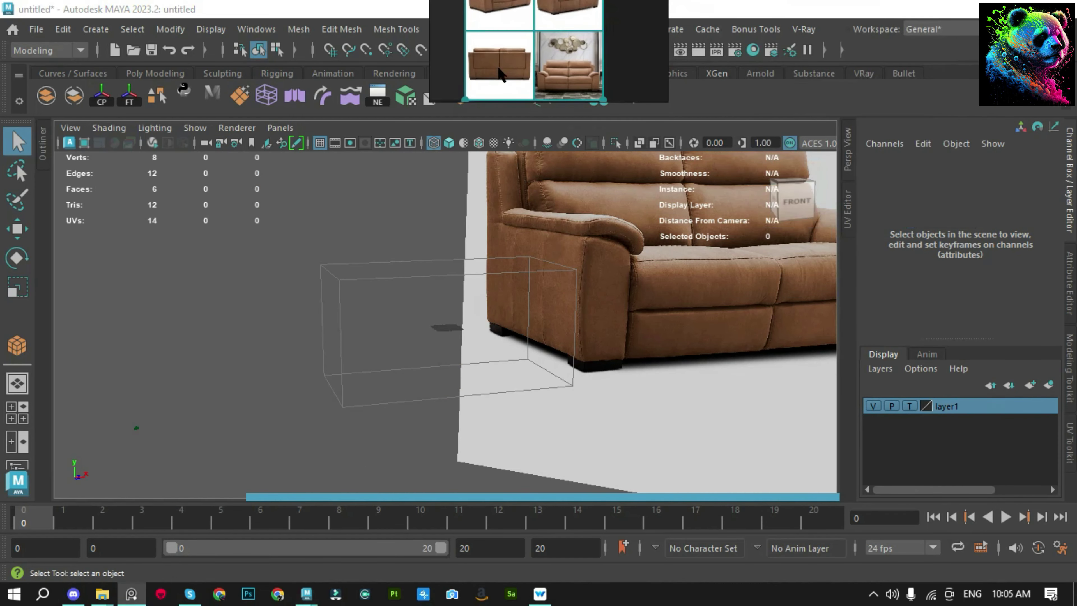
Use a two-pane Top and perspective layout and create a slim cube for the sofa arm
{"action": "left_click", "coordinate": [844, 204]}
{"action": "left_click", "coordinate": [288, 146]}
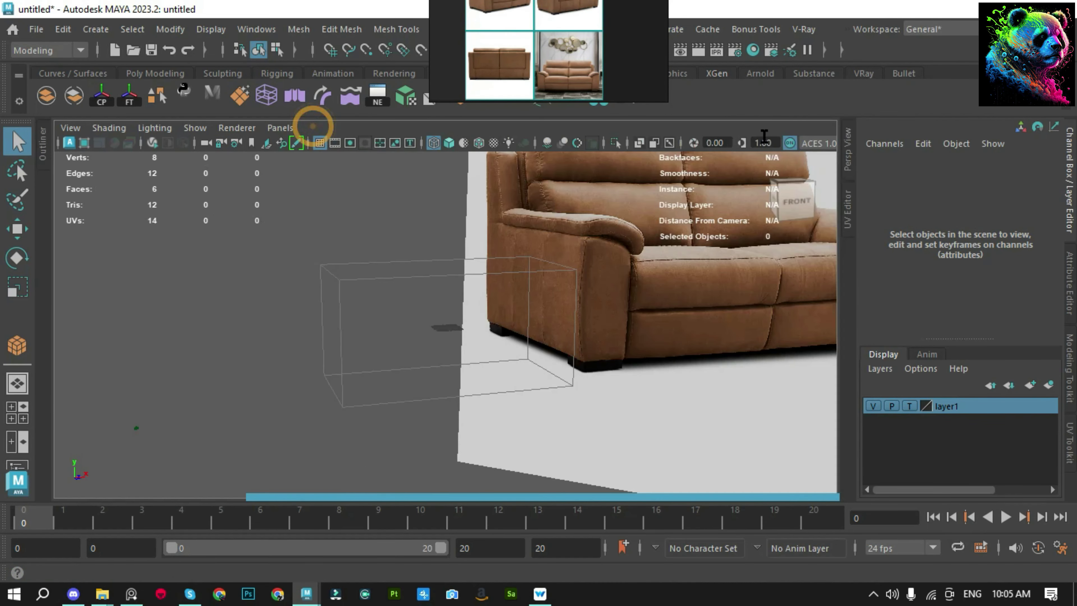
{"action": "left_click", "coordinate": [850, 164]}
{"action": "key", "text": "space"}
{"action": "mouse_move", "coordinate": [214, 293]}
{"action": "left_mouse_down"}
{"action": "mouse_move", "coordinate": [238, 390]}
{"action": "mouse_move", "coordinate": [243, 243]}
{"action": "mouse_move", "coordinate": [233, 373]}
{"action": "mouse_move", "coordinate": [281, 400]}
{"action": "left_mouse_up"}
{"action": "key", "text": "space"}
{"action": "left_click", "coordinate": [239, 246]}
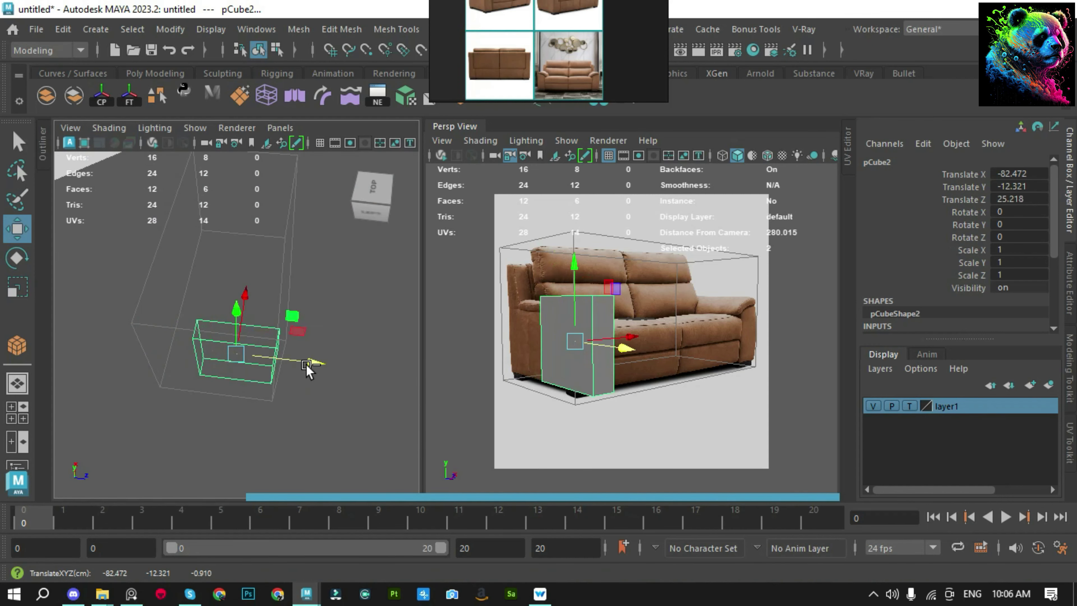
{"action": "left_click_drag", "start_coordinate": [313, 366], "coordinate": [301, 346], "text": "alt"}
Raise lambert1's Transparency to full white so the material is see-through
{"action": "key", "text": "ctrl+a"}
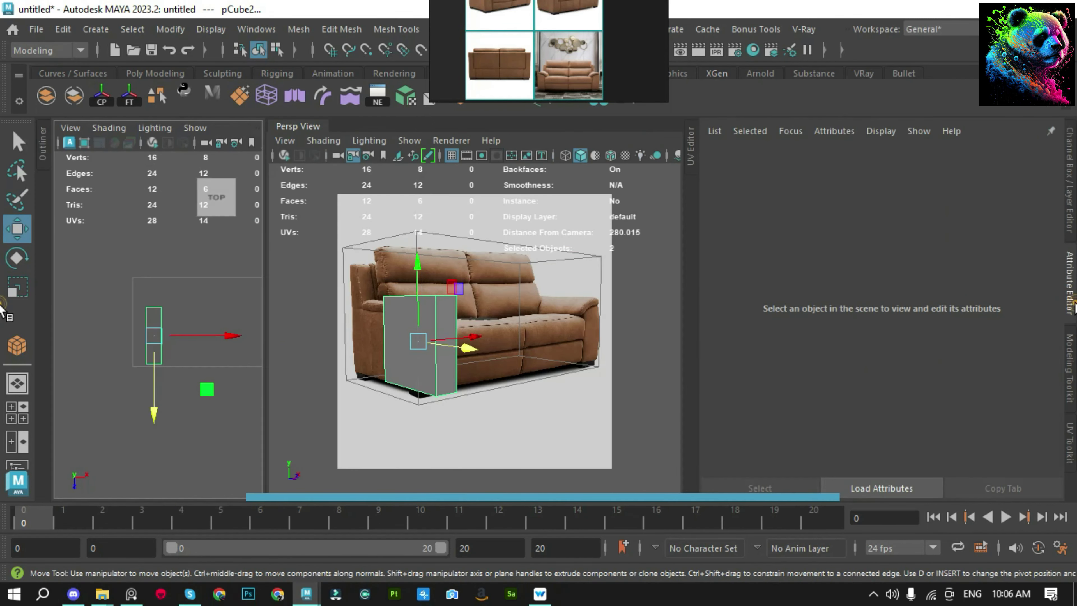
{"action": "key", "text": "ctrl+a"}
{"action": "key", "text": "ctrl+a"}
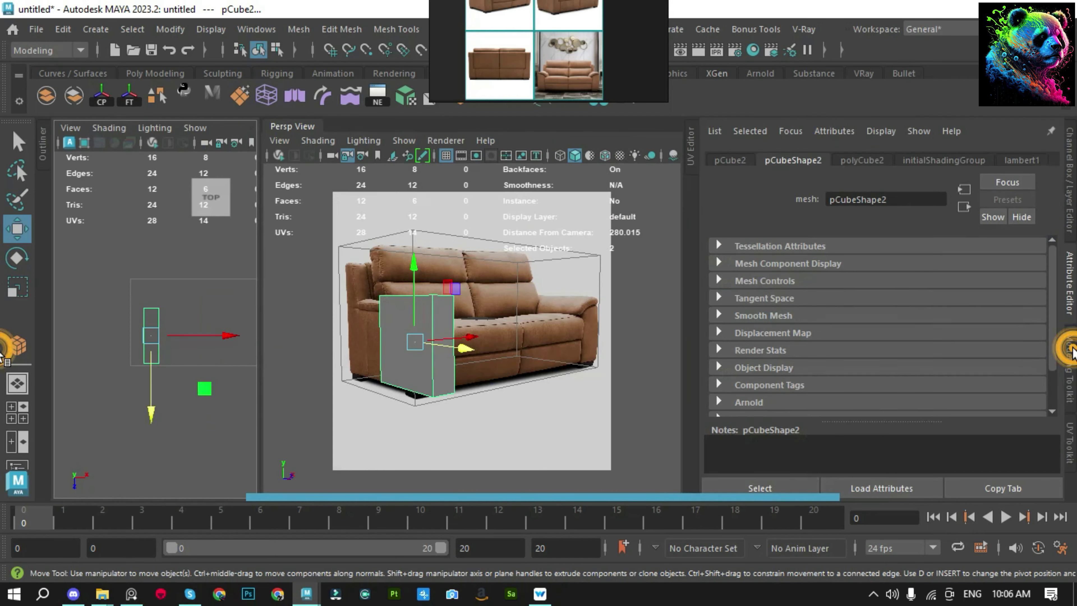
{"action": "left_click", "coordinate": [1020, 160]}
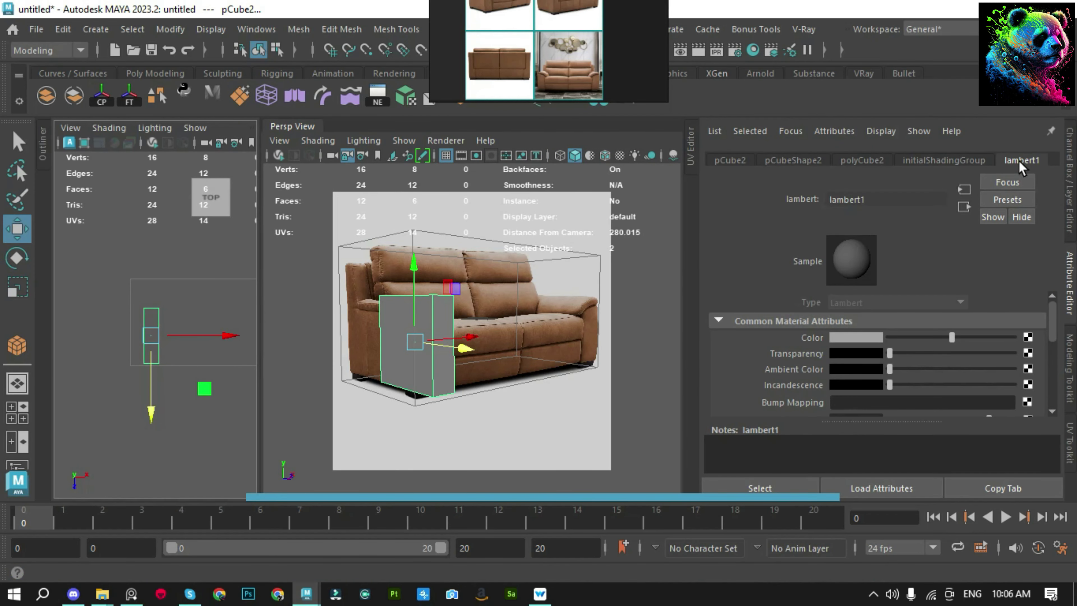
{"action": "right_click", "coordinate": [794, 357]}
{"action": "left_click", "coordinate": [831, 378]}
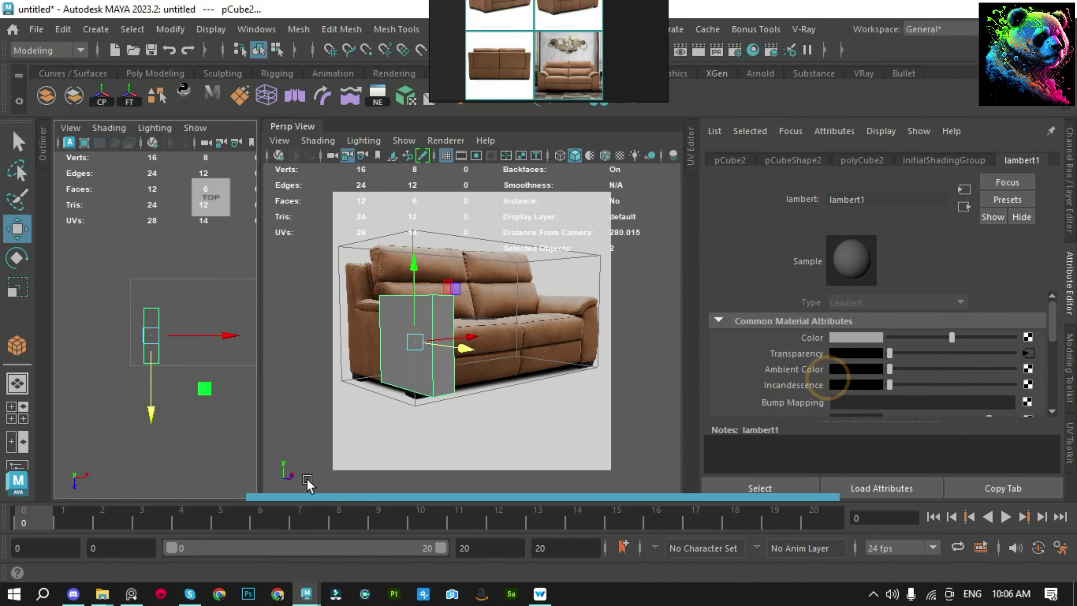
{"action": "left_click", "coordinate": [420, 517]}
{"action": "left_click_drag", "start_coordinate": [889, 353], "coordinate": [1013, 353]}
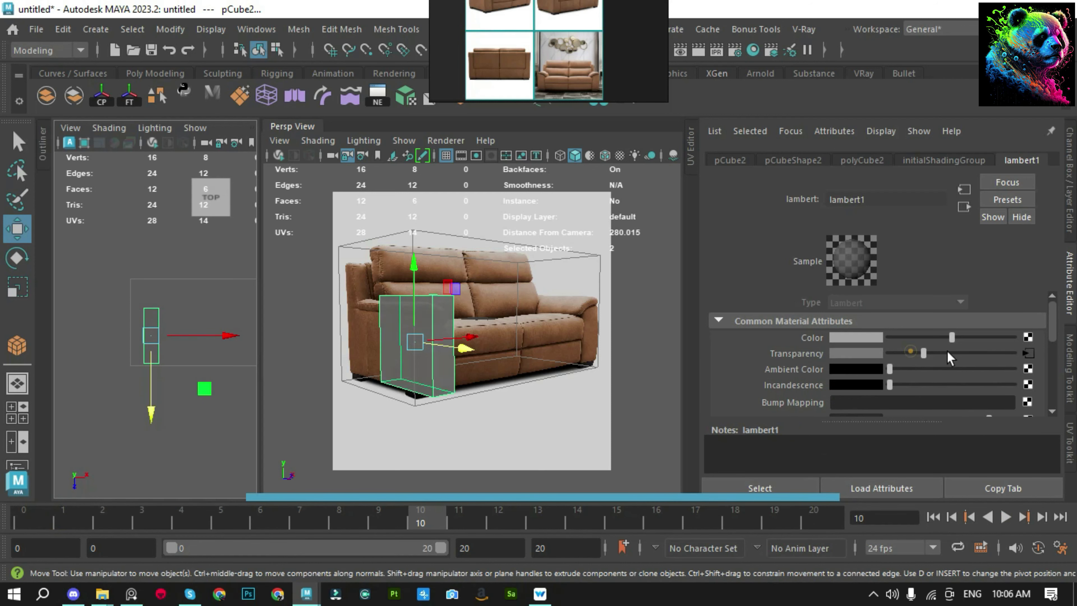
{"action": "right_click", "coordinate": [800, 352]}
{"action": "left_click", "coordinate": [831, 361]}
{"action": "key", "text": "ctrl+a"}
Move the arm cube's left vertices outward and its top vertices up
{"action": "left_click", "coordinate": [163, 380]}
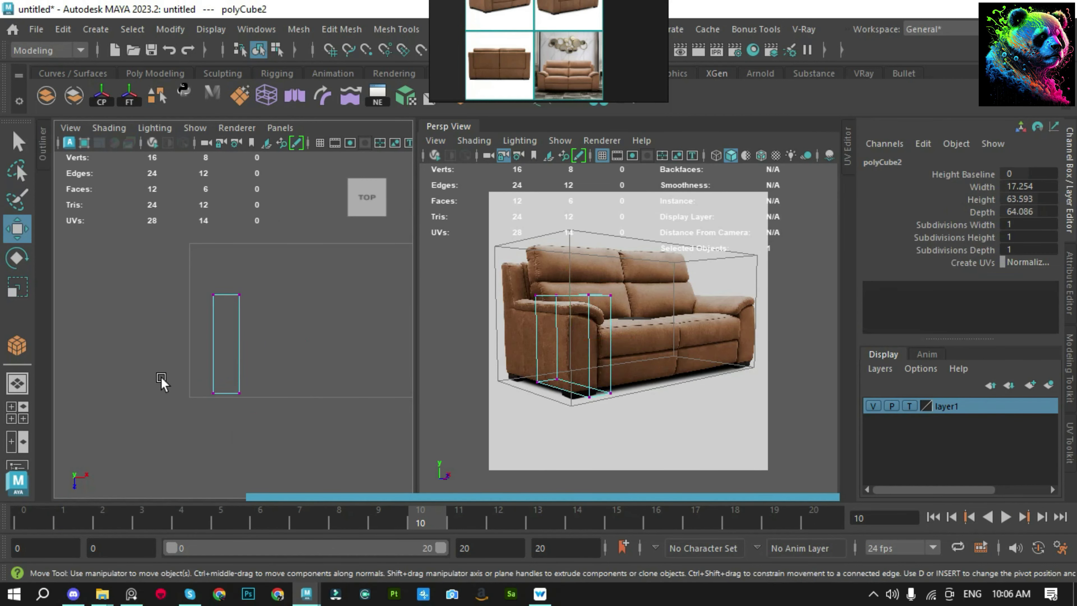
{"action": "left_click_drag", "start_coordinate": [167, 265], "coordinate": [218, 443]}
{"action": "left_click_drag", "start_coordinate": [259, 352], "coordinate": [242, 352]}
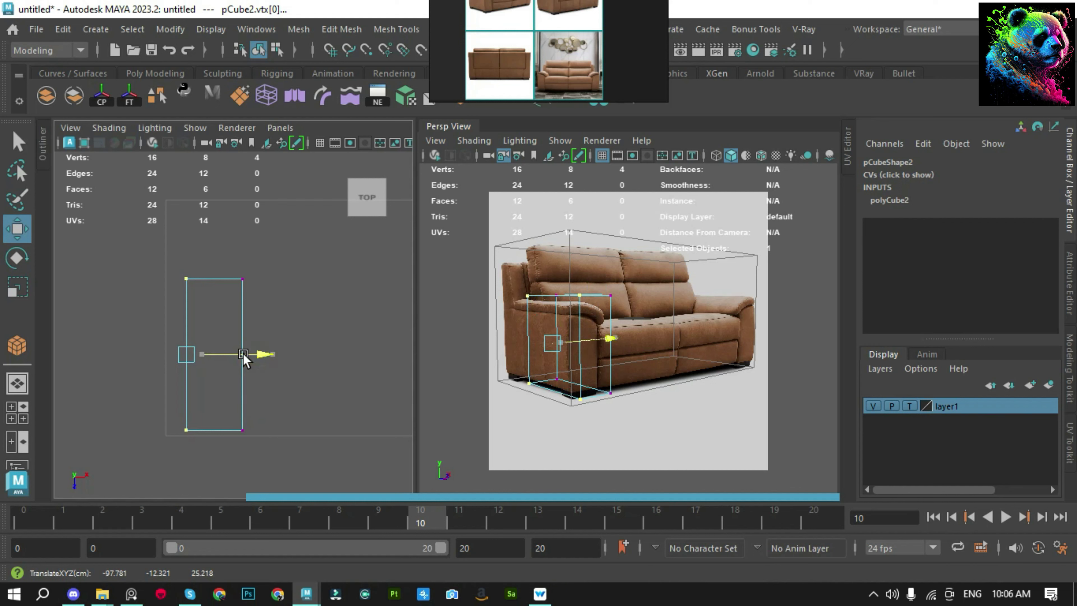
{"action": "key", "text": "F8"}
{"action": "key", "text": "F8"}
{"action": "left_click_drag", "start_coordinate": [161, 240], "coordinate": [263, 301]}
{"action": "mouse_move", "coordinate": [209, 334]}
{"action": "left_mouse_down"}
{"action": "mouse_move", "coordinate": [202, 247]}
{"action": "mouse_move", "coordinate": [214, 271]}
{"action": "left_mouse_up"}
{"action": "key", "text": "F8"}
{"action": "key", "text": "F8"}
{"action": "key", "text": "F8"}
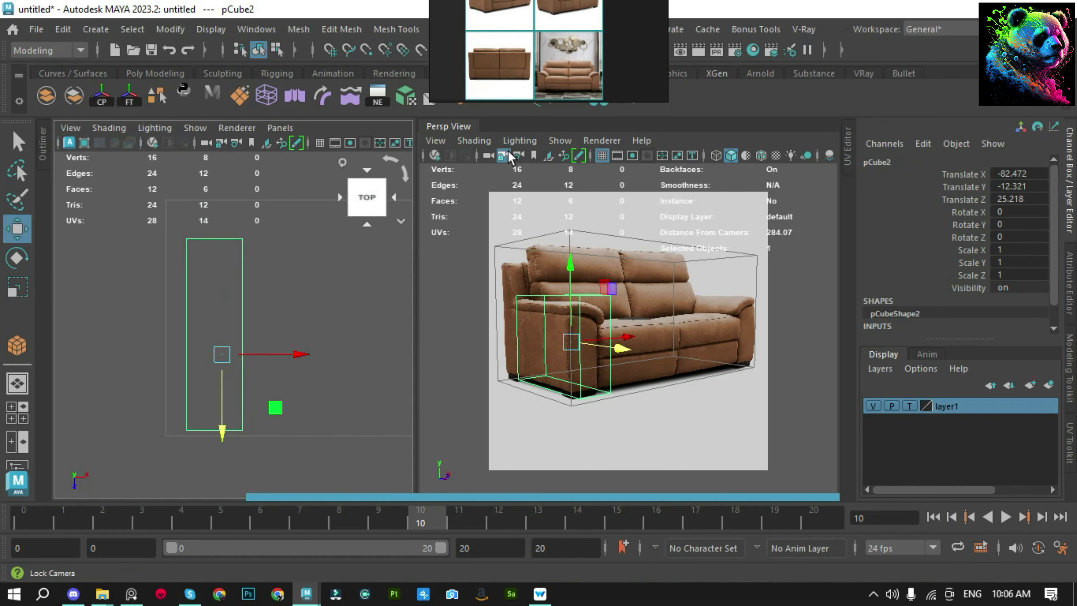
Show the reference camera in the left panel and enlarge a close-up arm photo
{"action": "left_click_drag", "start_coordinate": [407, 373], "coordinate": [377, 365], "text": "alt"}
{"action": "key", "text": "space"}
{"action": "left_click_drag", "start_coordinate": [312, 241], "coordinate": [306, 337]}
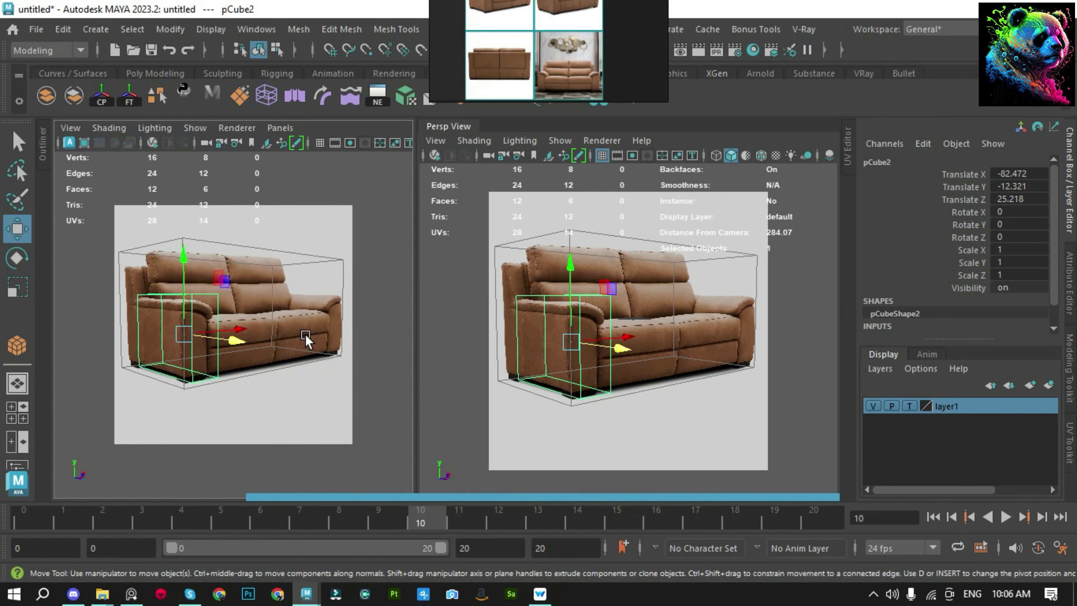
{"action": "middle_click_drag", "start_coordinate": [305, 337], "coordinate": [298, 336], "text": "alt"}
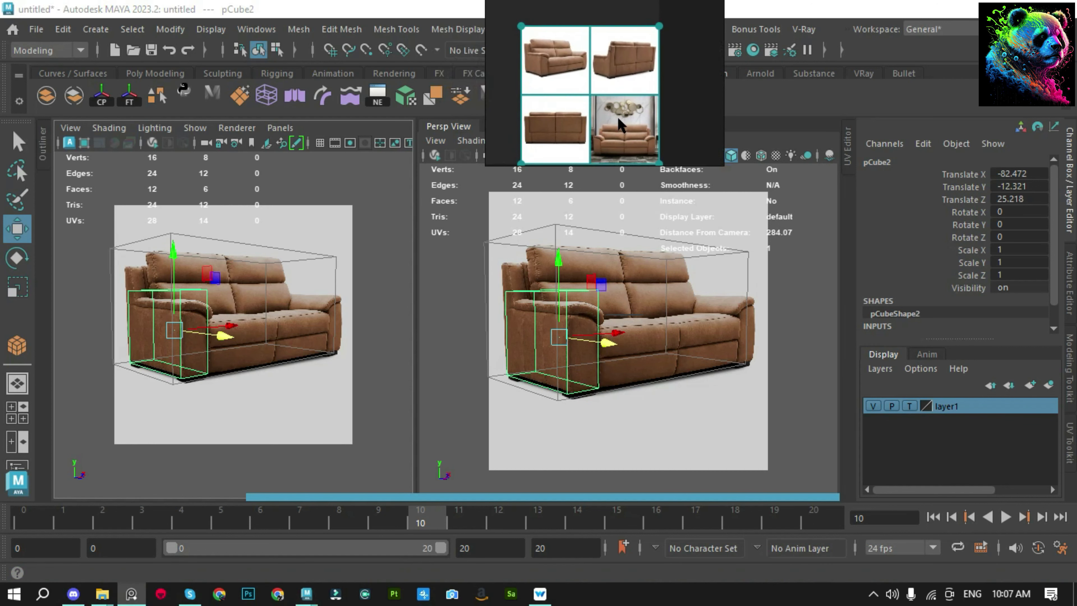
{"action": "left_click", "coordinate": [594, 26]}
{"action": "scroll", "coordinate": [603, 70], "scroll_direction": "down", "scroll_amount": 5}
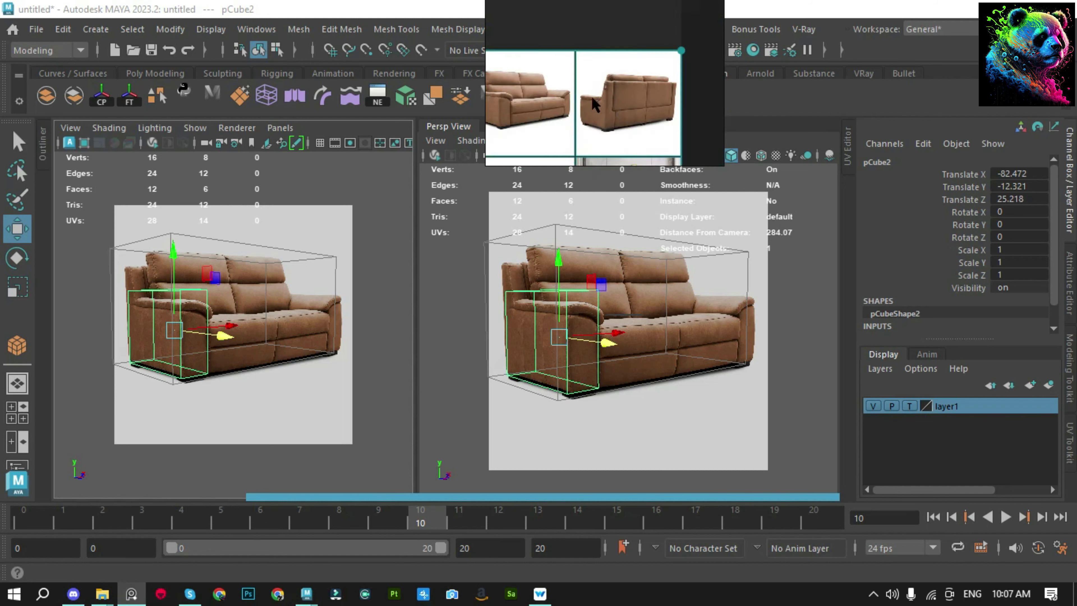
{"action": "scroll", "coordinate": [493, 78], "scroll_direction": "up", "scroll_amount": 3}
{"action": "scroll", "coordinate": [544, 101], "scroll_direction": "up", "scroll_amount": 3}
{"action": "scroll", "coordinate": [563, 87], "scroll_direction": "up", "scroll_amount": 2}
{"action": "scroll", "coordinate": [563, 86], "scroll_direction": "down", "scroll_amount": 3}
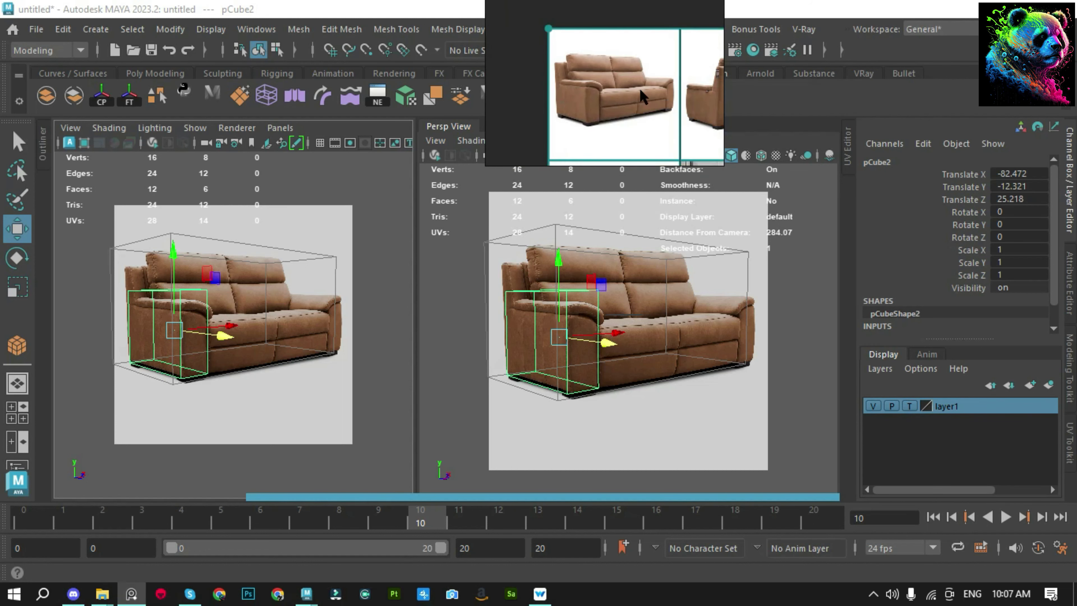
{"action": "scroll", "coordinate": [634, 97], "scroll_direction": "up", "scroll_amount": 3}
{"action": "scroll", "coordinate": [627, 99], "scroll_direction": "up", "scroll_amount": 1}
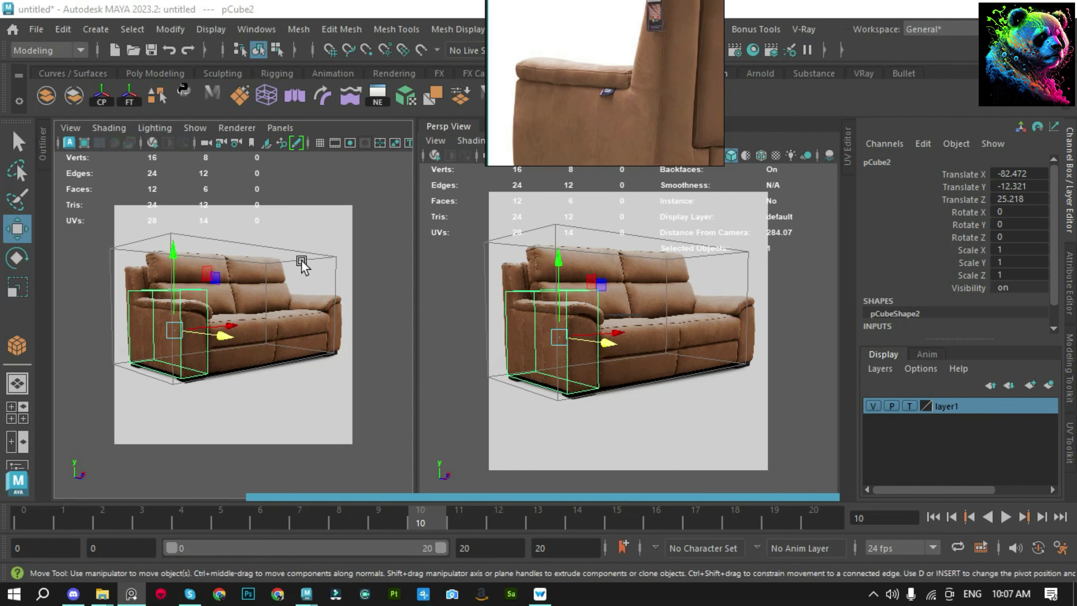
Lower the arm cube's four top vertices to armrest height
{"action": "key", "text": "F9"}
{"action": "left_click_drag", "start_coordinate": [118, 276], "coordinate": [216, 297]}
{"action": "left_click_drag", "start_coordinate": [163, 199], "coordinate": [165, 239]}
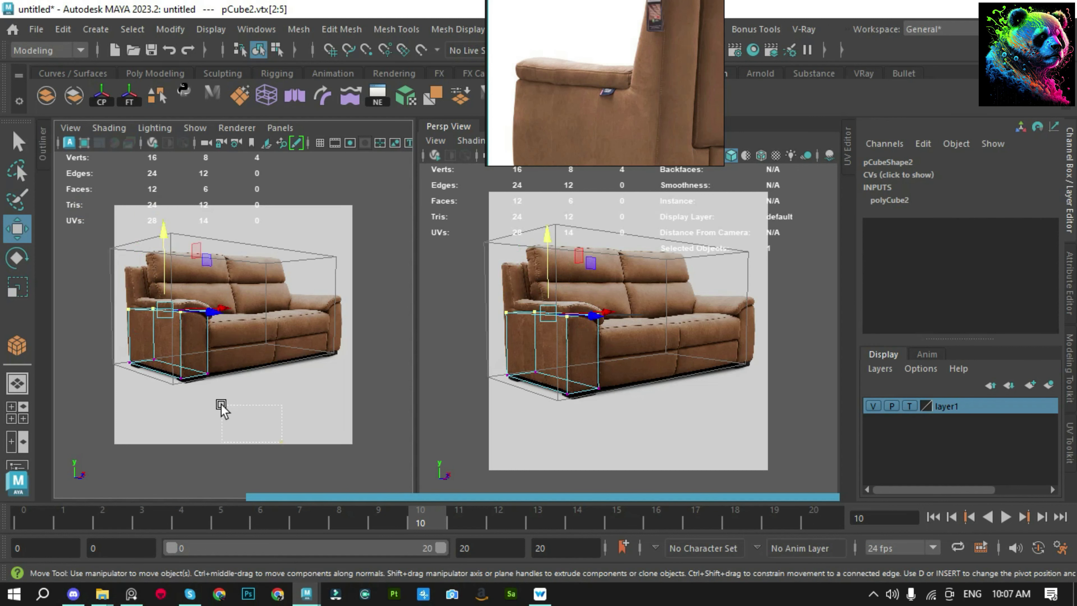
{"action": "left_click_drag", "start_coordinate": [216, 409], "coordinate": [108, 350]}
{"action": "key", "text": "F8"}
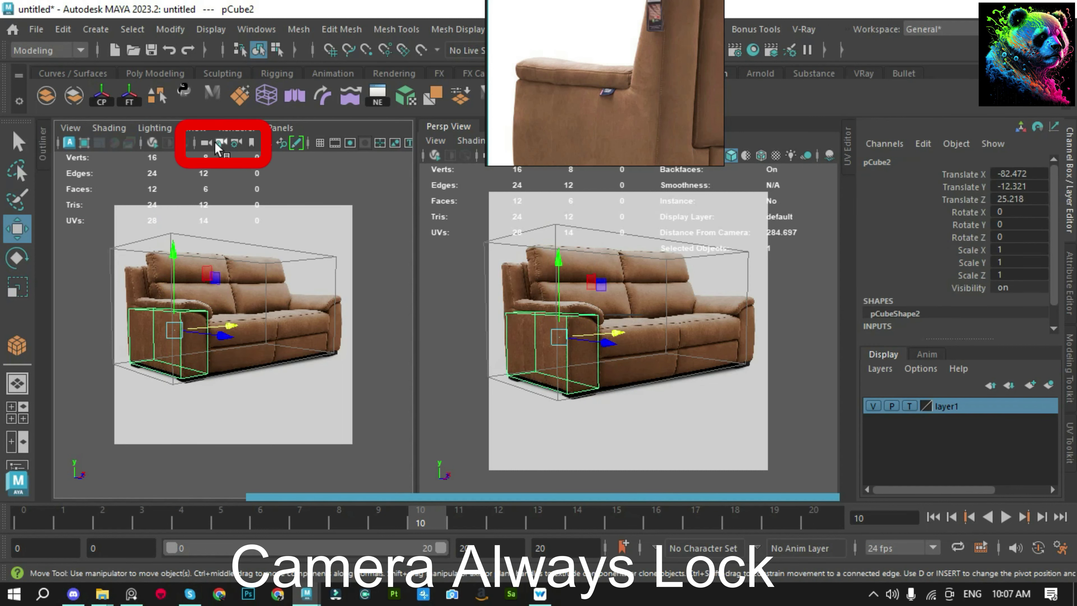
In Top view, slide the arm block left along X over the armrest
{"action": "key", "text": "space"}
{"action": "left_click", "coordinate": [253, 284]}
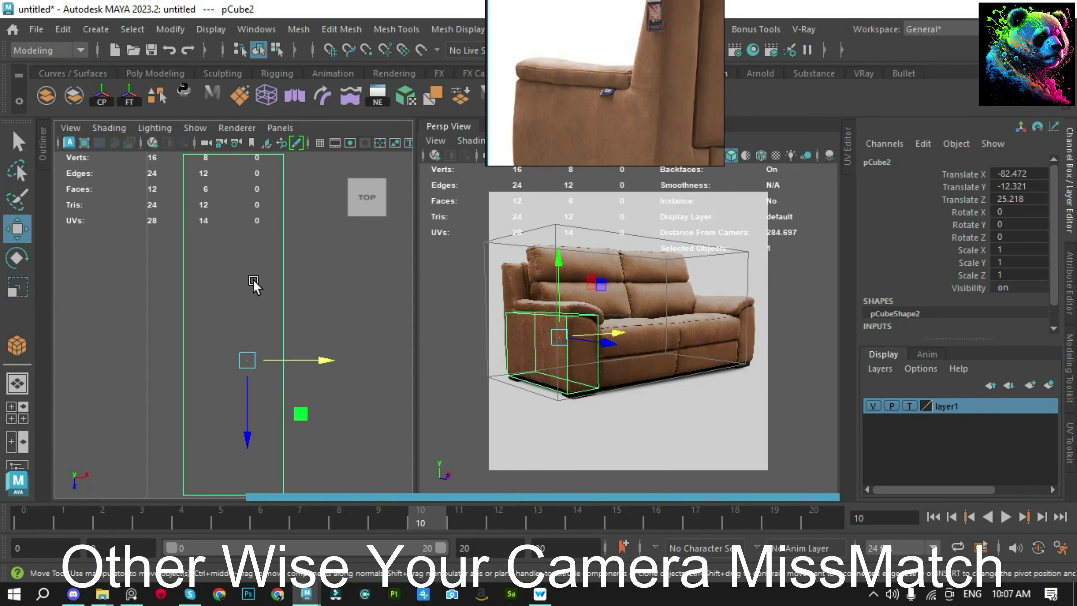
{"action": "scroll", "coordinate": [256, 297], "scroll_direction": "down", "scroll_amount": 2}
{"action": "left_click_drag", "start_coordinate": [313, 352], "coordinate": [285, 354]}
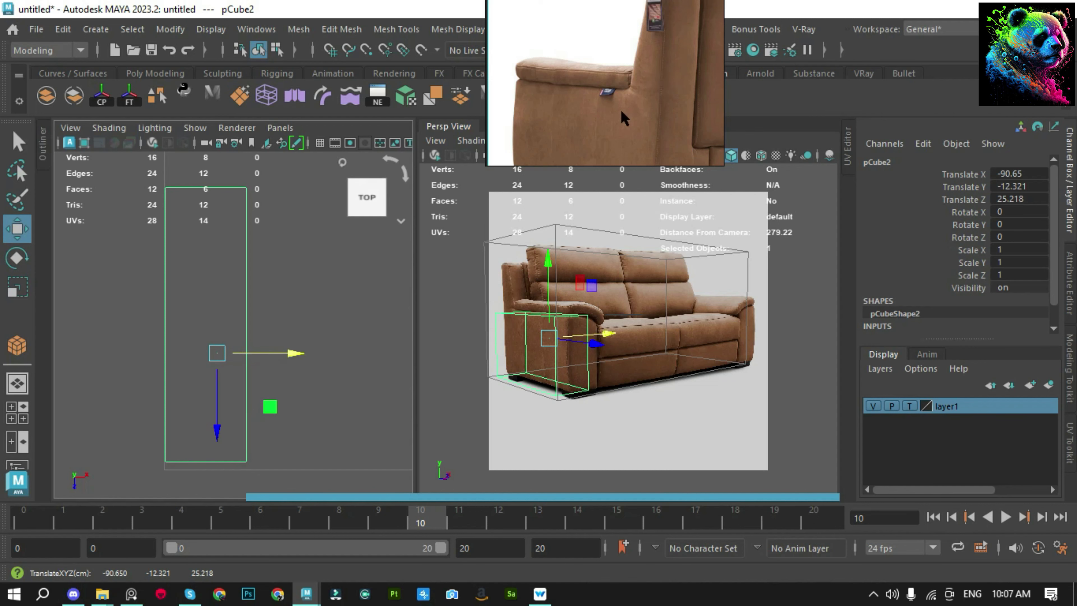
{"action": "middle_click_drag", "start_coordinate": [277, 300], "coordinate": [290, 299], "text": "alt"}
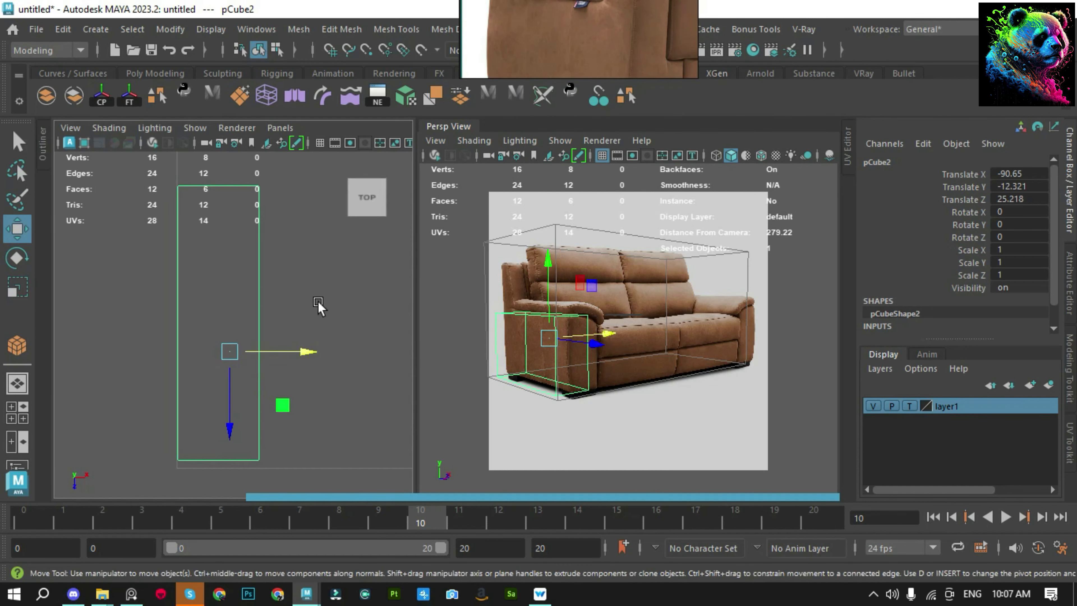
{"action": "mouse_move", "coordinate": [308, 353]}
{"action": "middle_mouse_down", "text": "alt"}
{"action": "mouse_move", "coordinate": [356, 353]}
{"action": "mouse_move", "coordinate": [301, 342]}
{"action": "middle_mouse_up", "text": "alt"}
{"action": "mouse_move", "coordinate": [276, 341]}
{"action": "left_mouse_down", "text": "alt"}
{"action": "mouse_move", "coordinate": [240, 316]}
{"action": "mouse_move", "coordinate": [227, 324]}
{"action": "left_mouse_up", "text": "alt"}
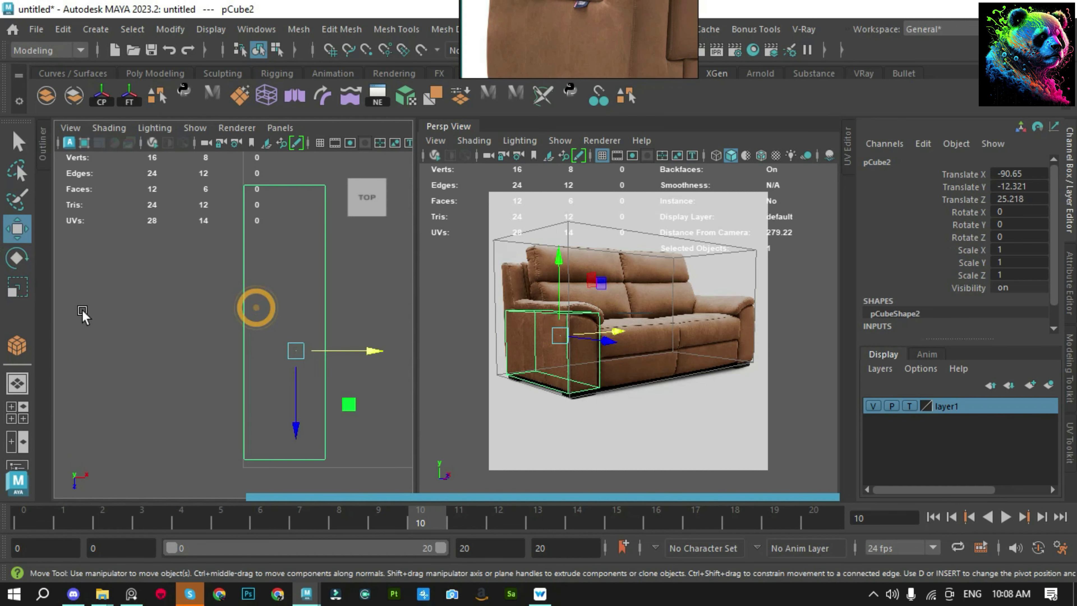
{"action": "left_click", "coordinate": [108, 301]}
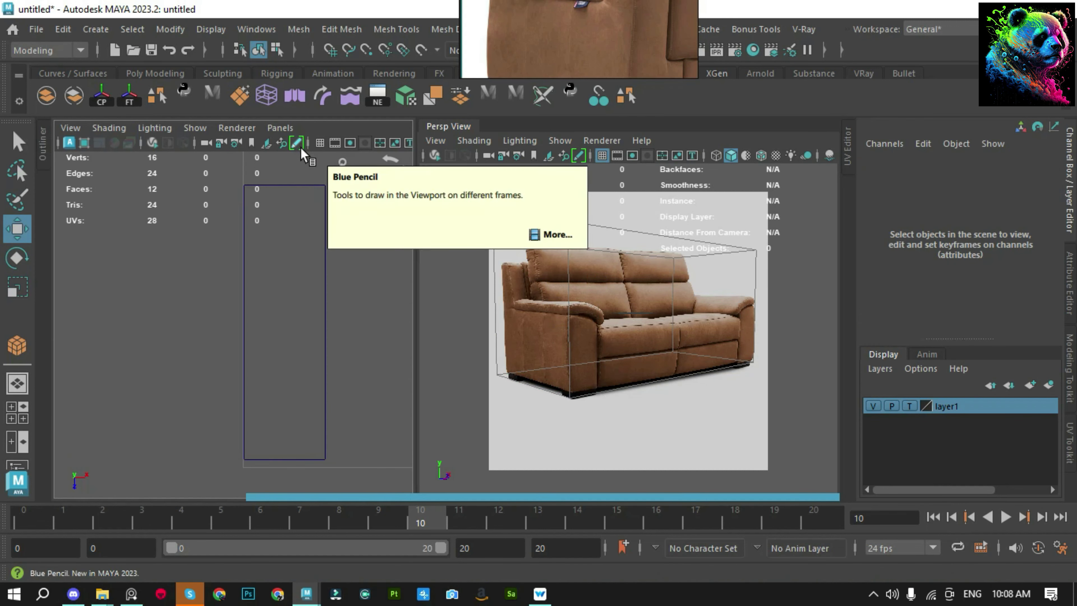
{"action": "mouse_move", "coordinate": [366, 197]}
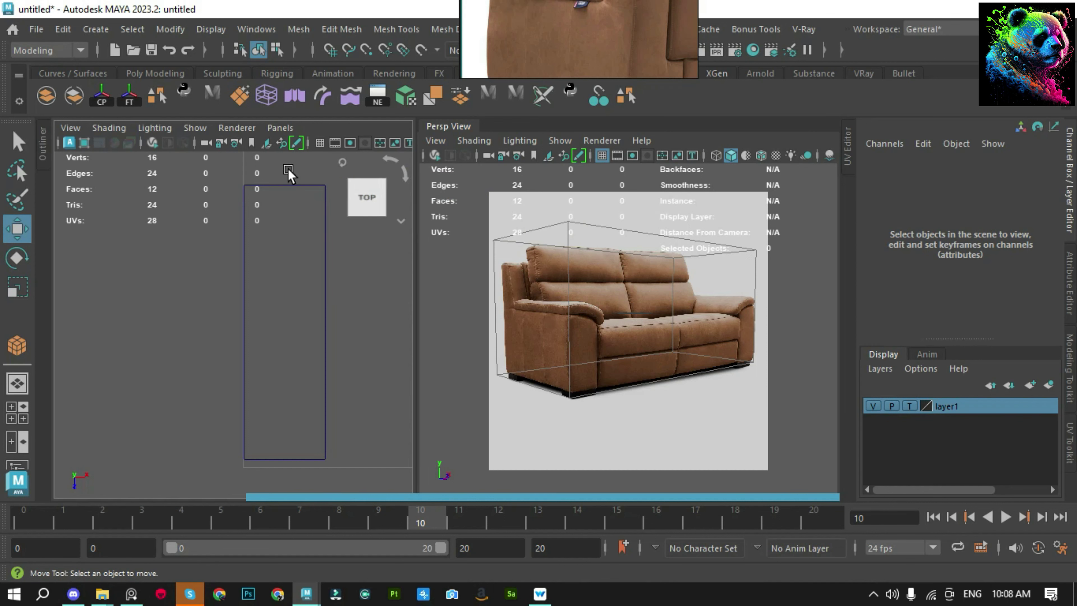
{"action": "key", "text": "4"}
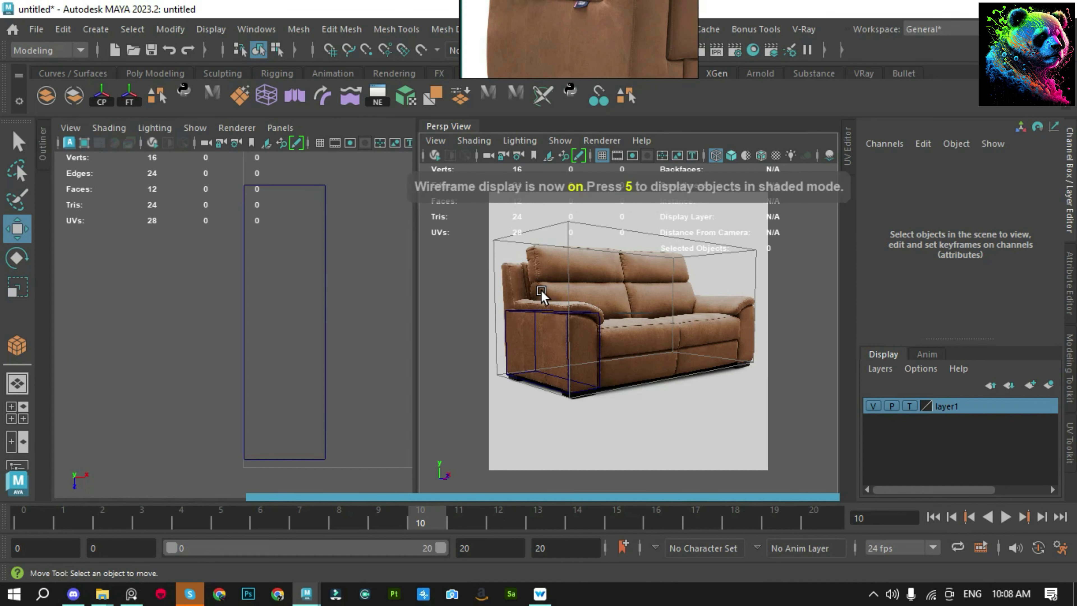
Position the arm block at X -89.482, Z 25.685
{"action": "left_click", "coordinate": [316, 336]}
{"action": "middle_click_drag", "start_coordinate": [317, 336], "coordinate": [299, 335], "text": "alt"}
{"action": "left_click", "coordinate": [279, 384]}
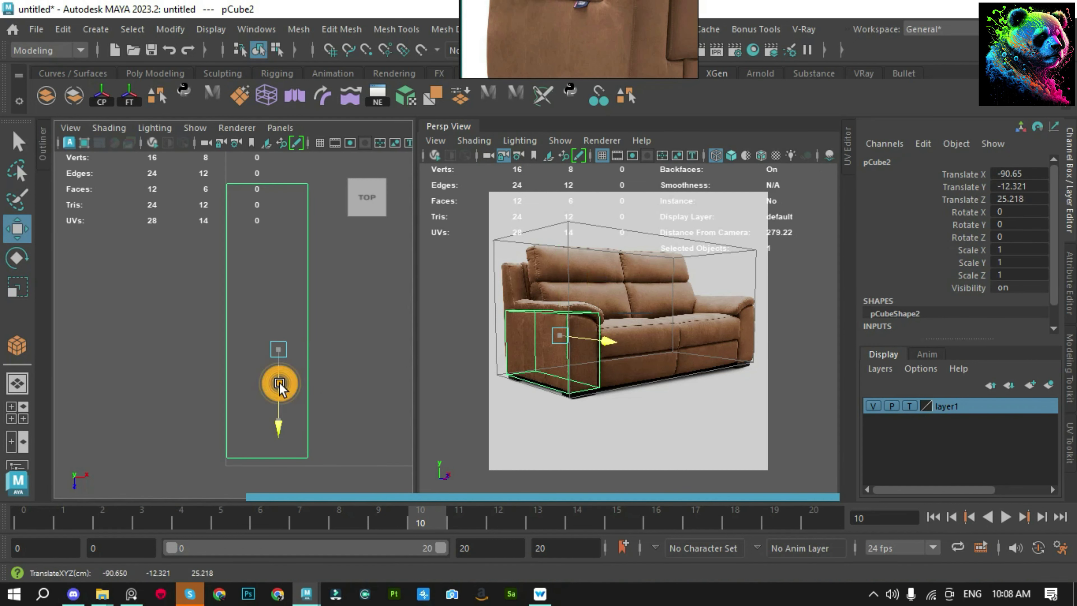
{"action": "left_click_drag", "start_coordinate": [279, 384], "coordinate": [280, 386]}
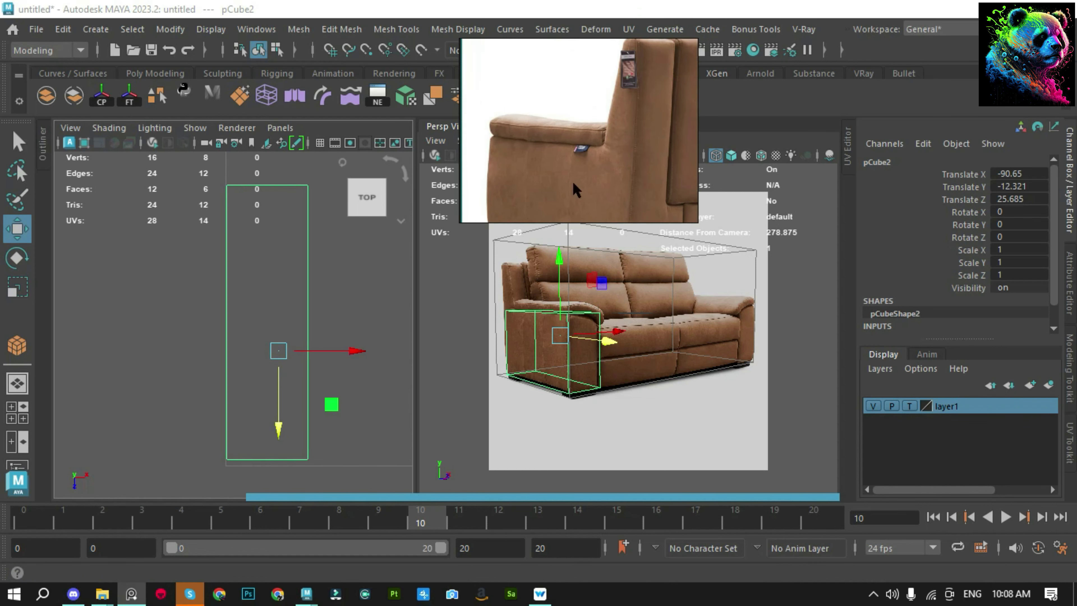
{"action": "left_click_drag", "start_coordinate": [332, 351], "coordinate": [334, 356]}
{"action": "left_click", "coordinate": [164, 284]}
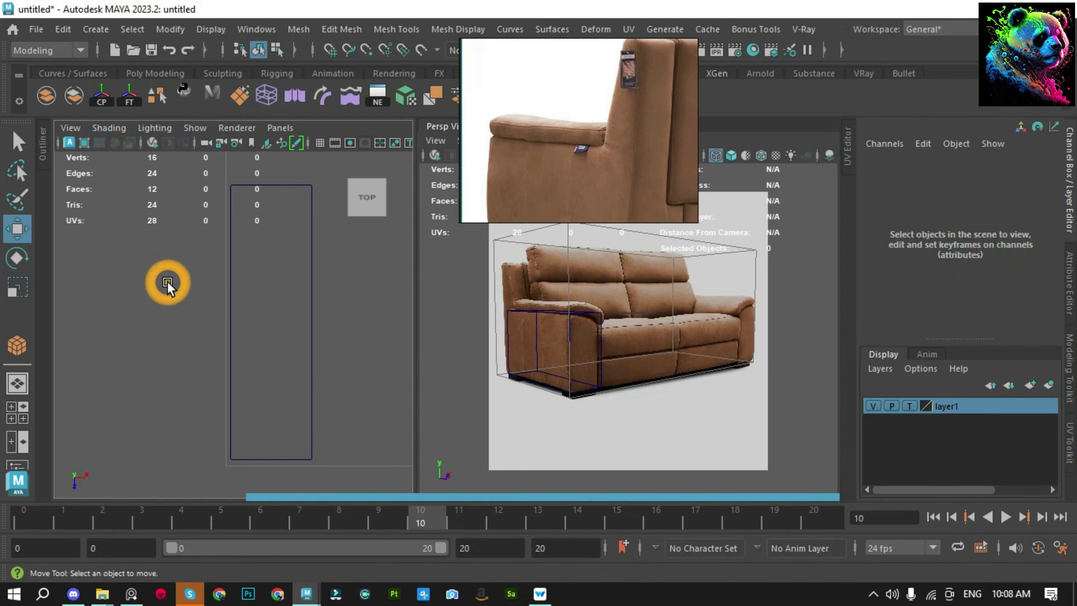
Tumble to inspect the arm block, then return the left panel to Top view
{"action": "left_click_drag", "start_coordinate": [298, 170], "coordinate": [303, 191]}
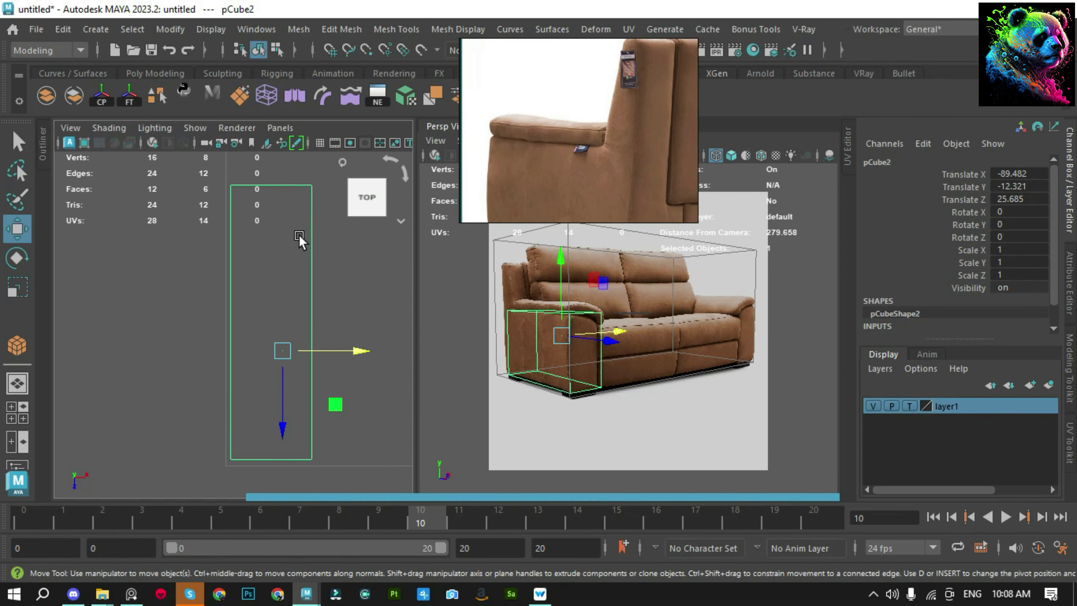
{"action": "left_click_drag", "start_coordinate": [324, 250], "coordinate": [300, 278], "text": "alt"}
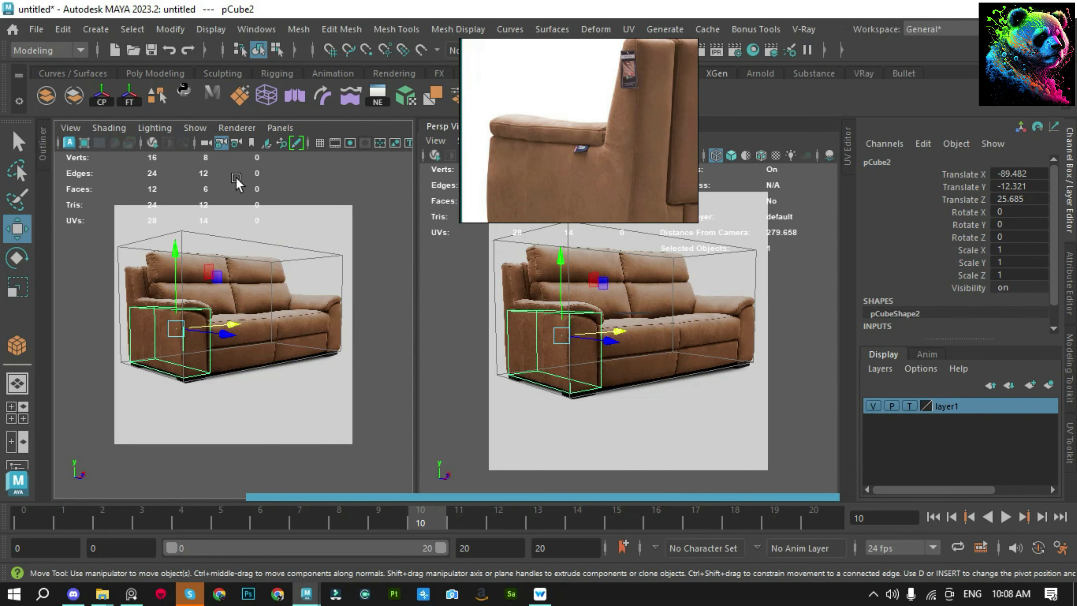
{"action": "middle_click", "coordinate": [294, 267], "text": "alt"}
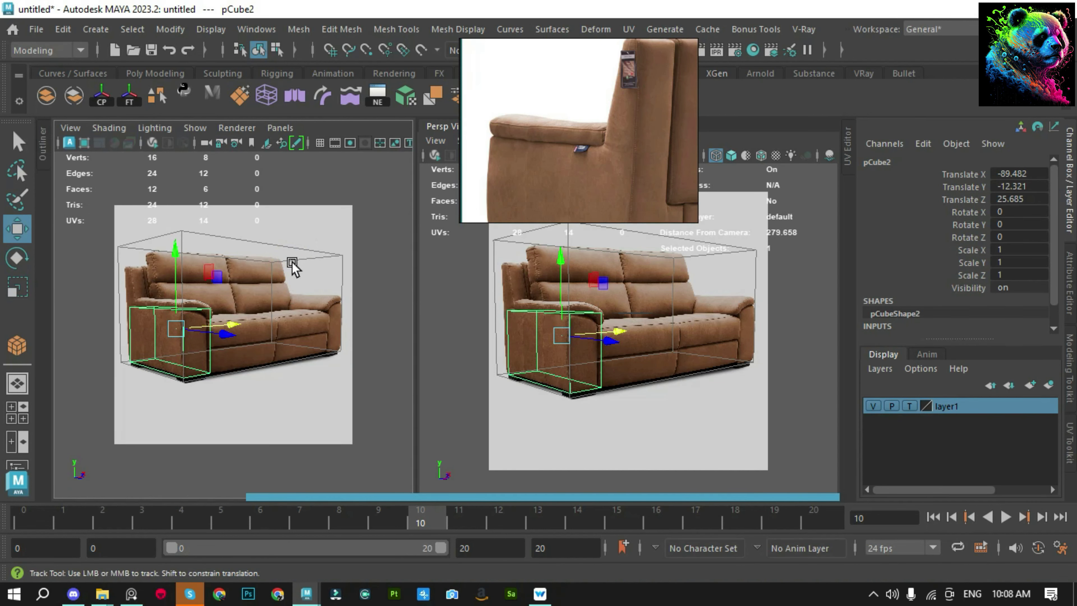
{"action": "left_click", "coordinate": [243, 167]}
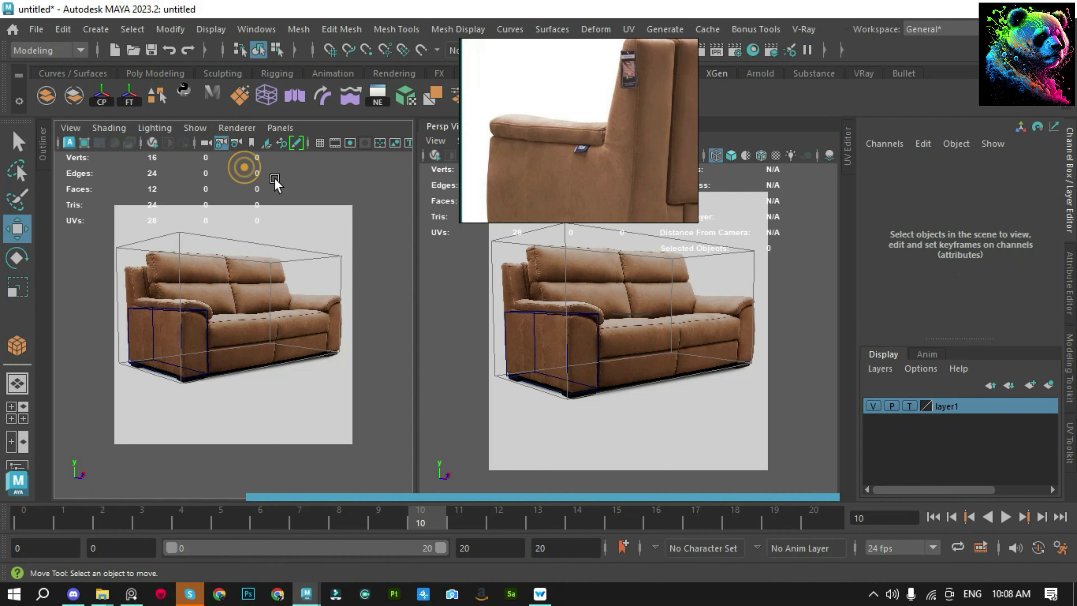
{"action": "key", "text": "bracketleft"}
{"action": "left_click", "coordinate": [299, 188]}
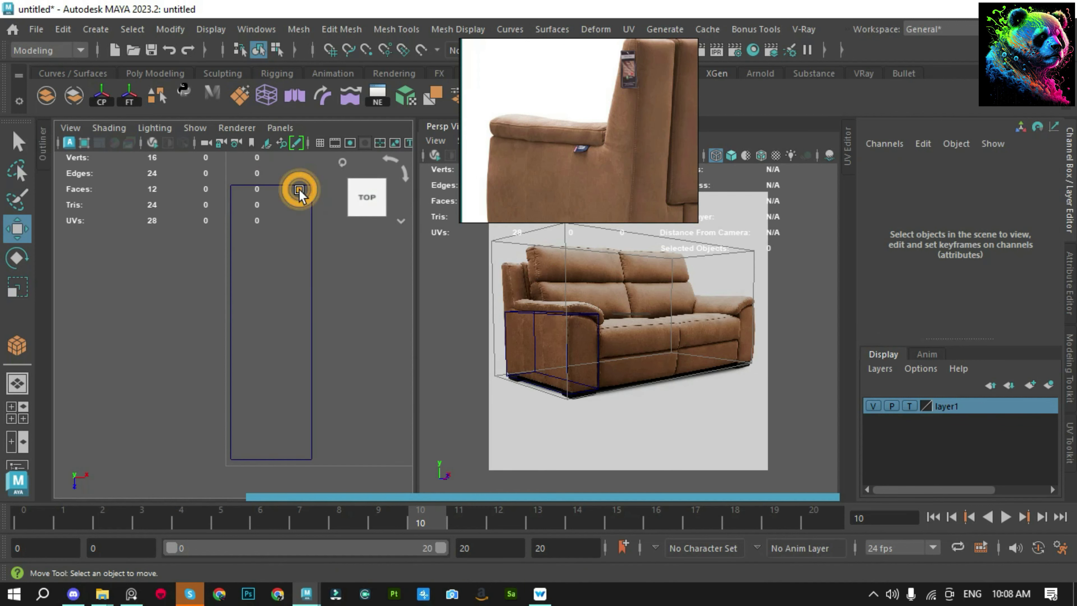
{"action": "middle_click_drag", "start_coordinate": [299, 188], "coordinate": [266, 284], "text": "alt"}
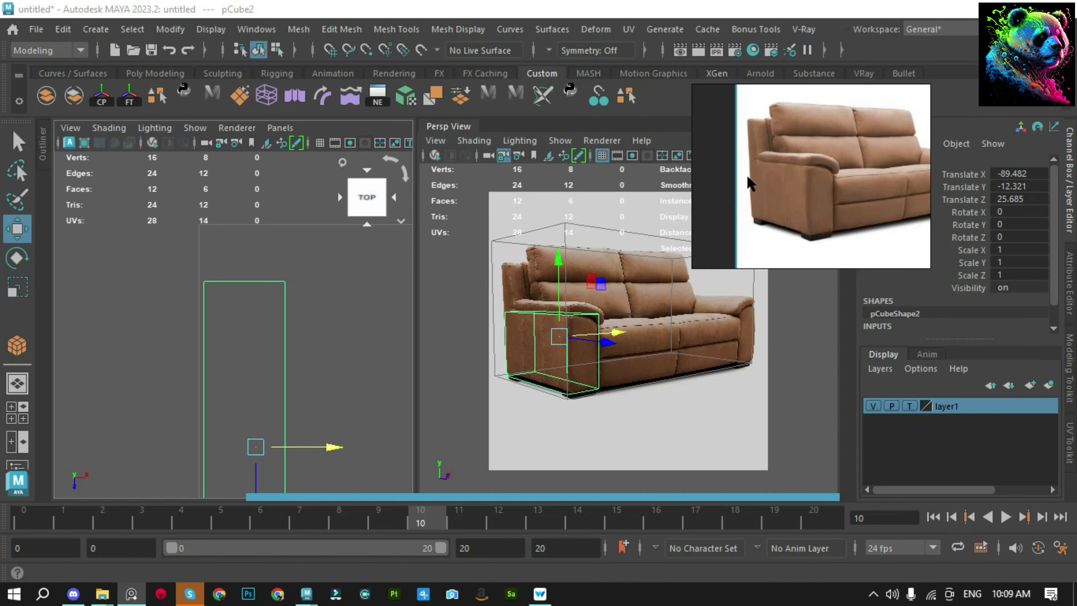
Switch the left panel to a side view and frame the whole arm block
{"action": "mouse_move", "coordinate": [115, 344]}
{"action": "left_mouse_down"}
{"action": "mouse_move", "coordinate": [180, 344]}
{"action": "mouse_move", "coordinate": [209, 309]}
{"action": "left_mouse_up"}
{"action": "left_click", "coordinate": [365, 208]}
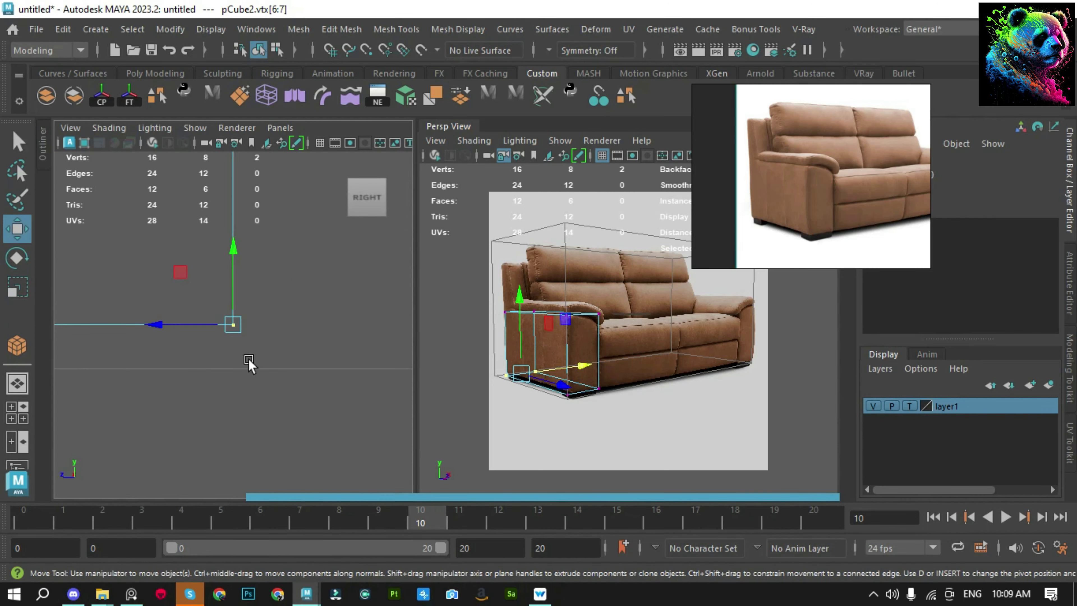
{"action": "left_click_drag", "start_coordinate": [248, 366], "coordinate": [364, 437]}
{"action": "key", "text": "space"}
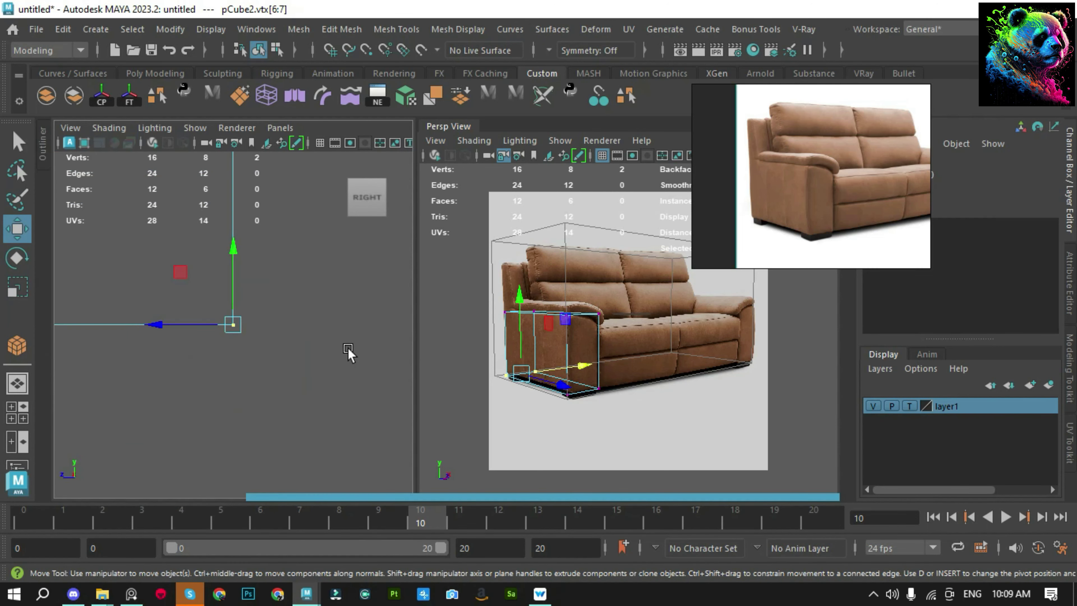
{"action": "key", "text": "space"}
{"action": "key", "text": "space"}
{"action": "left_click_drag", "start_coordinate": [180, 348], "coordinate": [325, 345]}
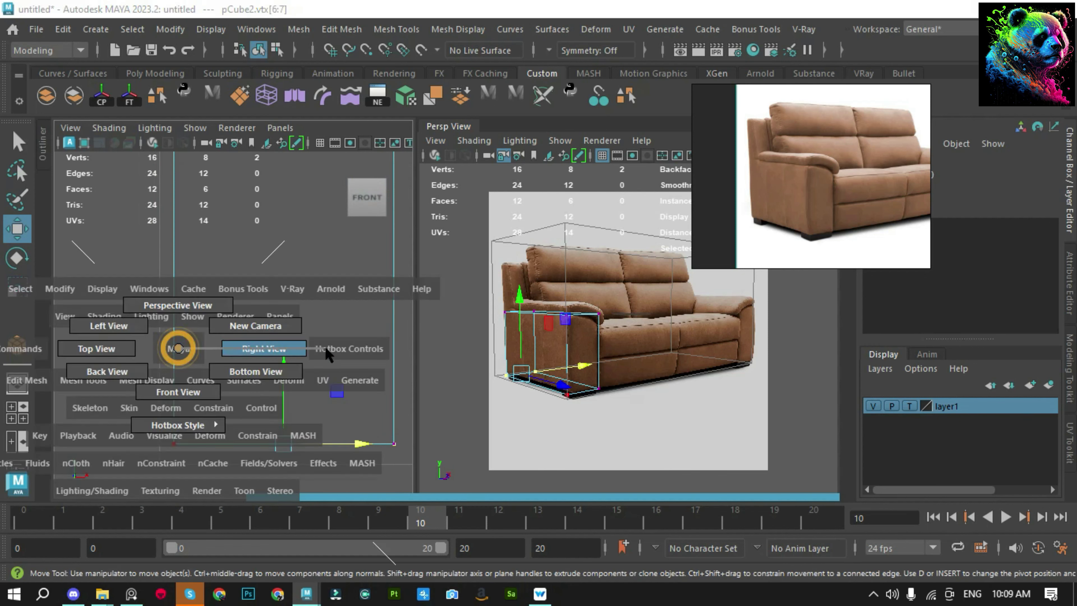
{"action": "key", "text": "space"}
{"action": "left_click_drag", "start_coordinate": [152, 296], "coordinate": [151, 296]}
{"action": "mouse_move", "coordinate": [224, 248]}
{"action": "middle_mouse_down", "text": "alt"}
{"action": "mouse_move", "coordinate": [230, 309]}
{"action": "mouse_move", "coordinate": [220, 290]}
{"action": "mouse_move", "coordinate": [242, 308]}
{"action": "middle_mouse_up", "text": "alt"}
{"action": "left_click", "coordinate": [231, 267]}
{"action": "scroll", "coordinate": [746, 128], "scroll_direction": "down", "scroll_amount": 3}
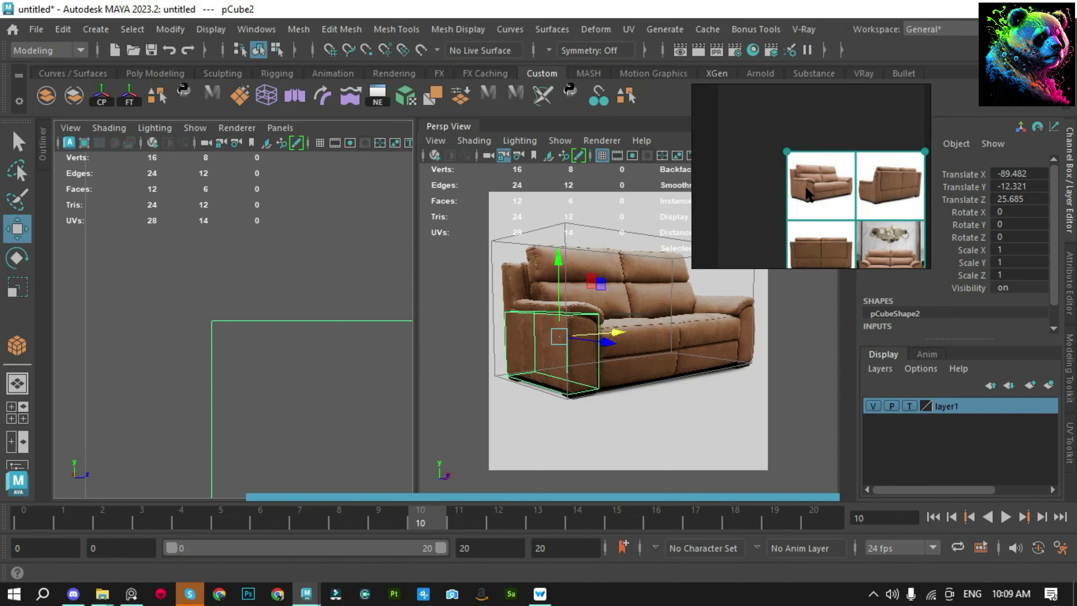
{"action": "scroll", "coordinate": [843, 184], "scroll_direction": "up", "scroll_amount": 3}
{"action": "scroll", "coordinate": [830, 181], "scroll_direction": "up", "scroll_amount": 4}
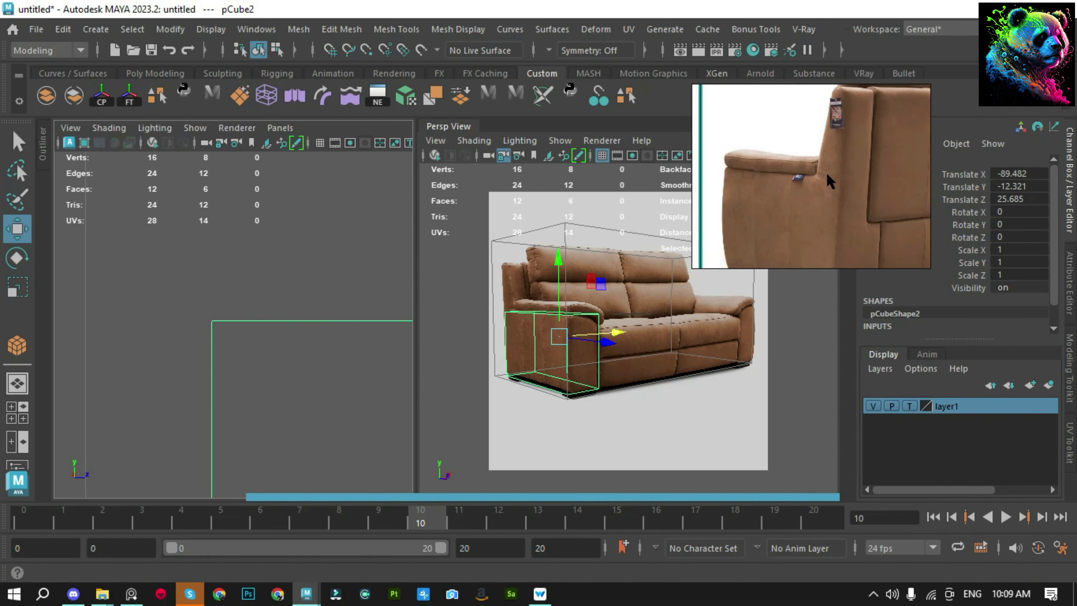
Insert a vertical edge loop near the block's front and shift its vertices to match the reference
{"action": "key", "text": "ctrl+shift+x"}
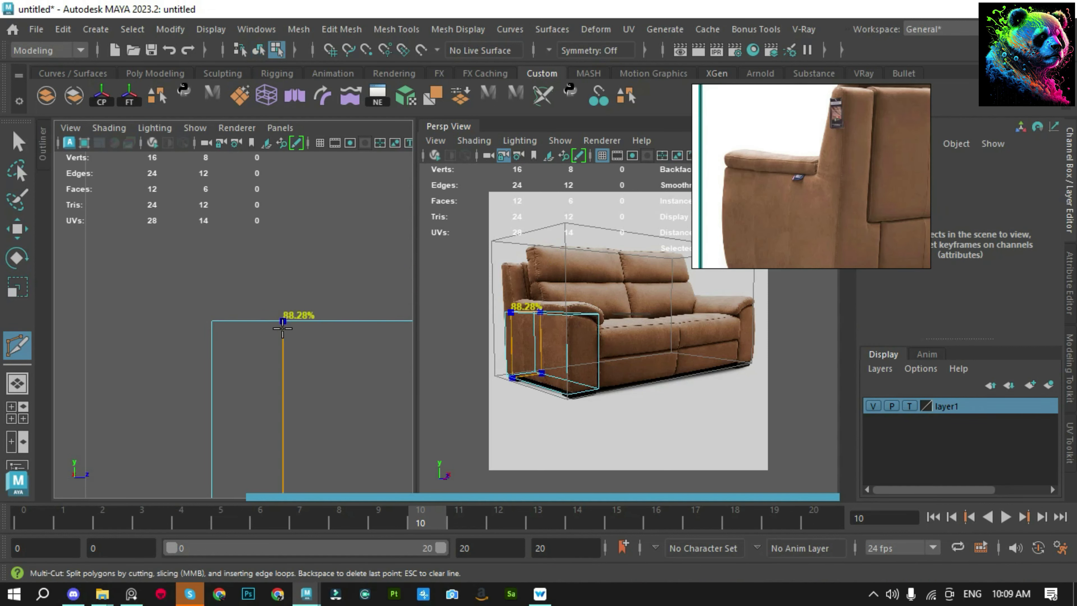
{"action": "left_click", "coordinate": [281, 330], "text": "ctrl"}
{"action": "key", "text": "q"}
{"action": "left_click_drag", "start_coordinate": [163, 281], "coordinate": [208, 352]}
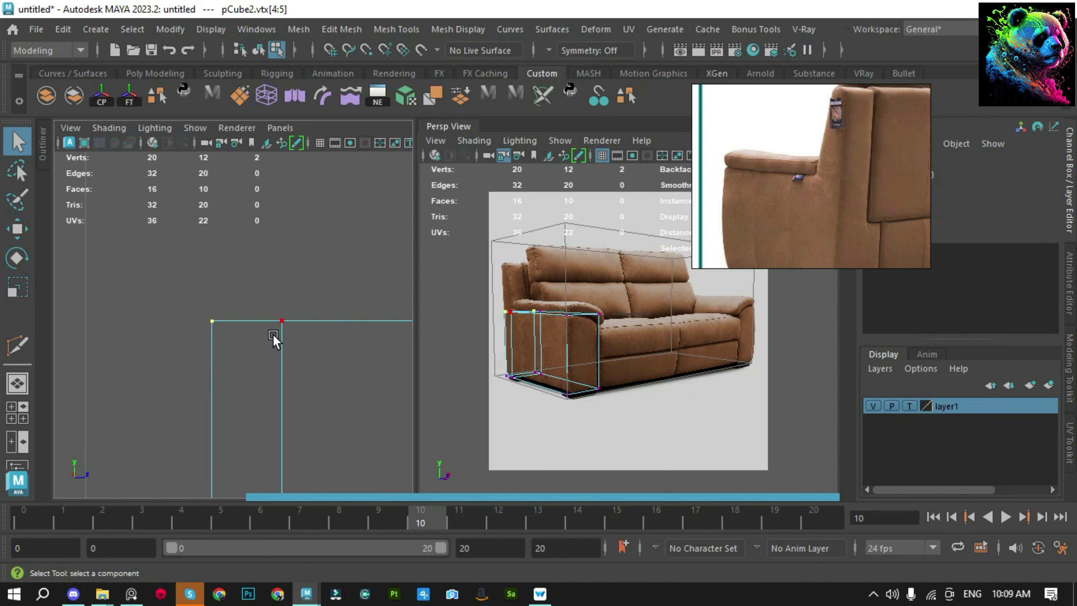
{"action": "key", "text": "w"}
{"action": "left_click_drag", "start_coordinate": [282, 321], "coordinate": [273, 321]}
{"action": "middle_click_drag", "start_coordinate": [274, 321], "coordinate": [272, 178], "text": "alt"}
{"action": "left_click_drag", "start_coordinate": [148, 352], "coordinate": [193, 397]}
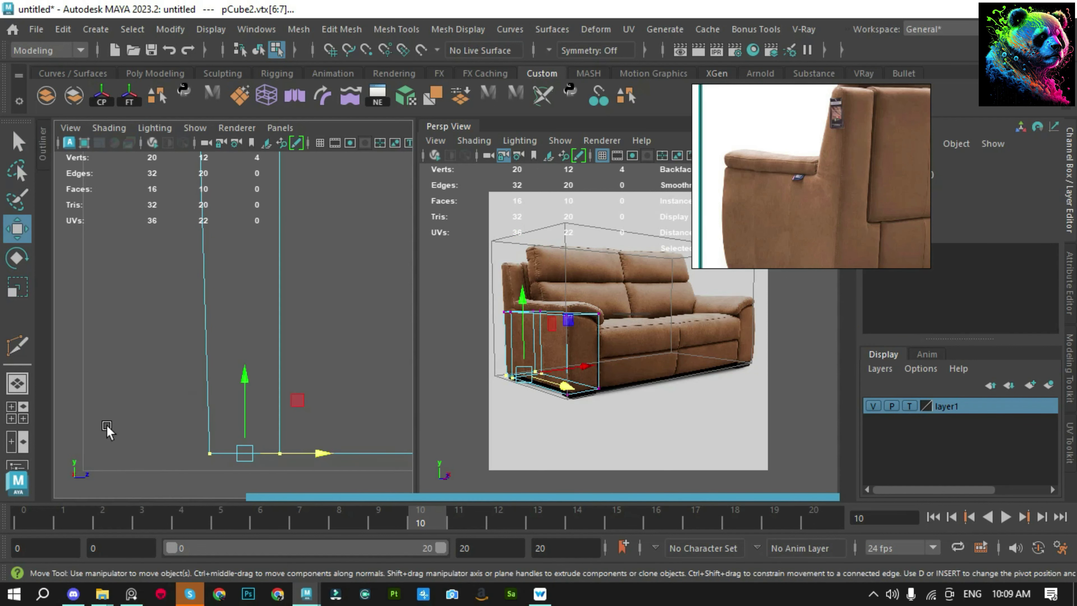
{"action": "left_click_drag", "start_coordinate": [290, 453], "coordinate": [298, 449]}
Extrude the block's top face and raise it to backrest height
{"action": "middle_click_drag", "start_coordinate": [88, 391], "coordinate": [264, 390], "text": "alt"}
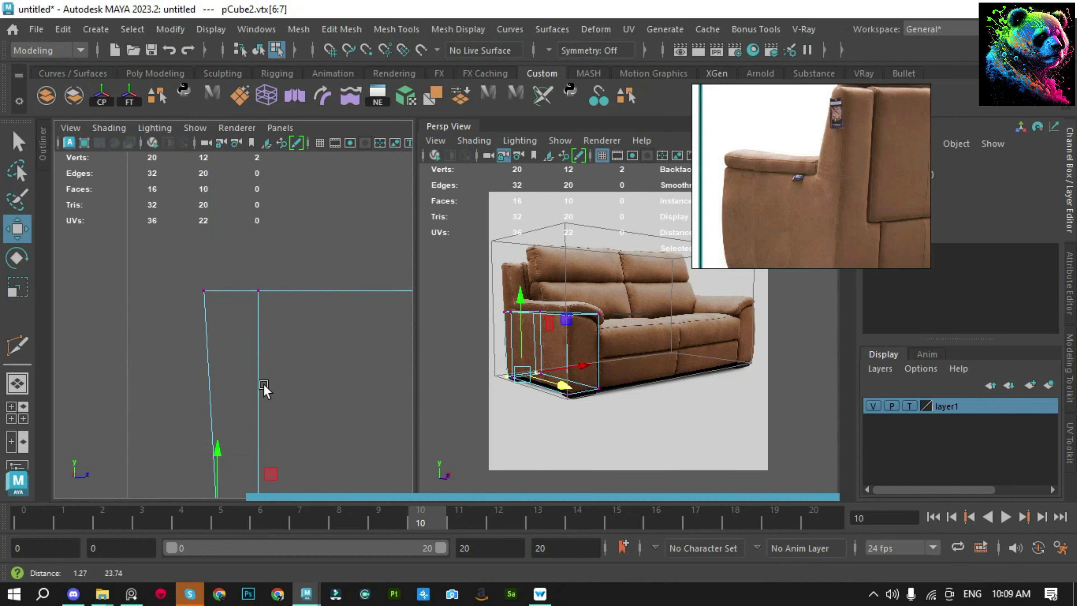
{"action": "right_click_drag", "start_coordinate": [225, 173], "coordinate": [313, 109]}
{"action": "mouse_move", "coordinate": [237, 314]}
{"action": "left_mouse_down"}
{"action": "mouse_move", "coordinate": [279, 352]}
{"action": "mouse_move", "coordinate": [334, 333]}
{"action": "left_mouse_up"}
{"action": "right_click_drag", "start_coordinate": [237, 200], "coordinate": [250, 176]}
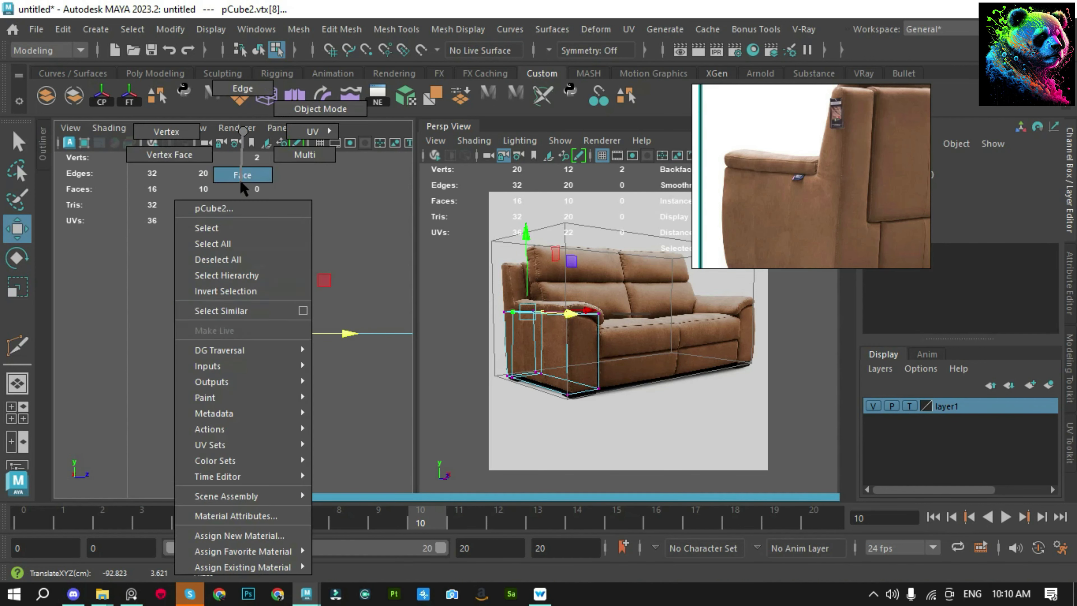
{"action": "left_click", "coordinate": [349, 397]}
{"action": "key", "text": "ctrl+e"}
{"action": "key", "text": "w"}
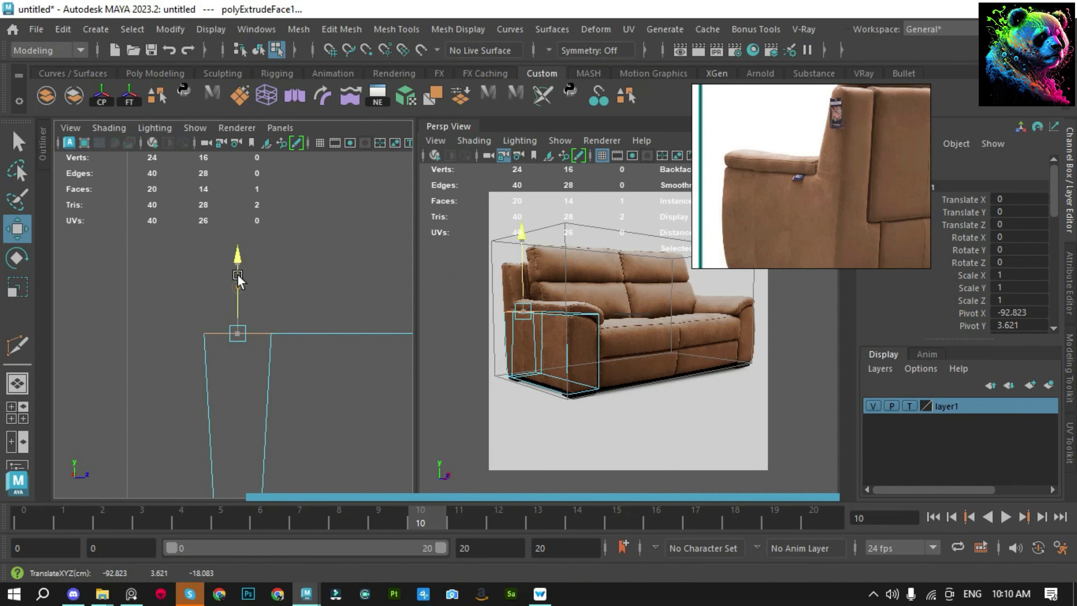
{"action": "left_click_drag", "start_coordinate": [237, 274], "coordinate": [238, 186]}
{"action": "left_click_drag", "start_coordinate": [249, 313], "coordinate": [242, 307]}
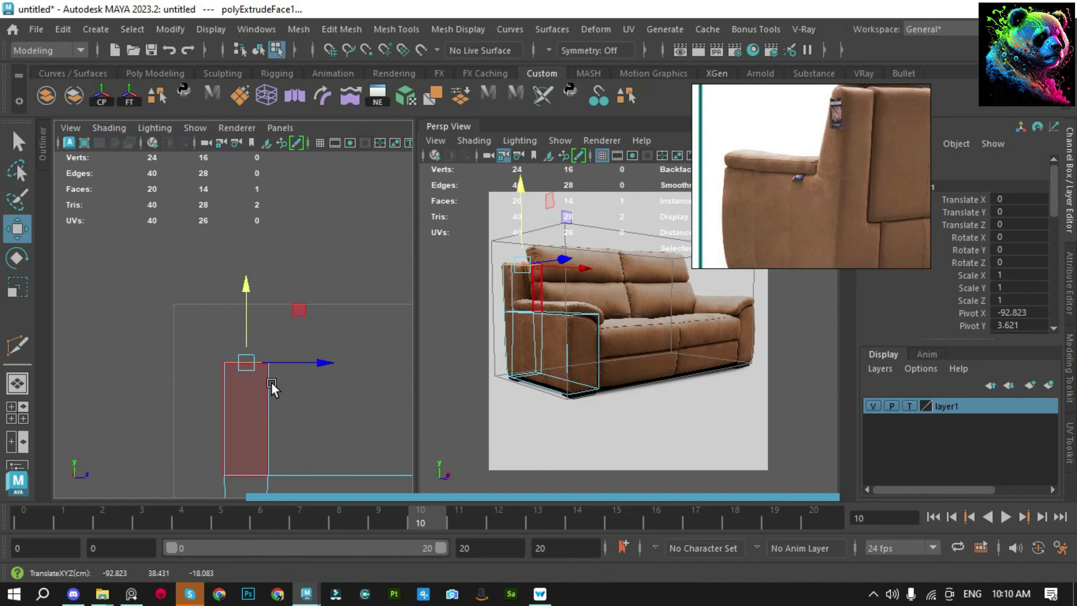
Slide the extrusion's two top corner vertices left to taper the back
{"action": "scroll", "coordinate": [272, 384], "scroll_direction": "down", "scroll_amount": 2}
{"action": "left_click", "coordinate": [184, 316]}
{"action": "left_click_drag", "start_coordinate": [215, 373], "coordinate": [223, 374]}
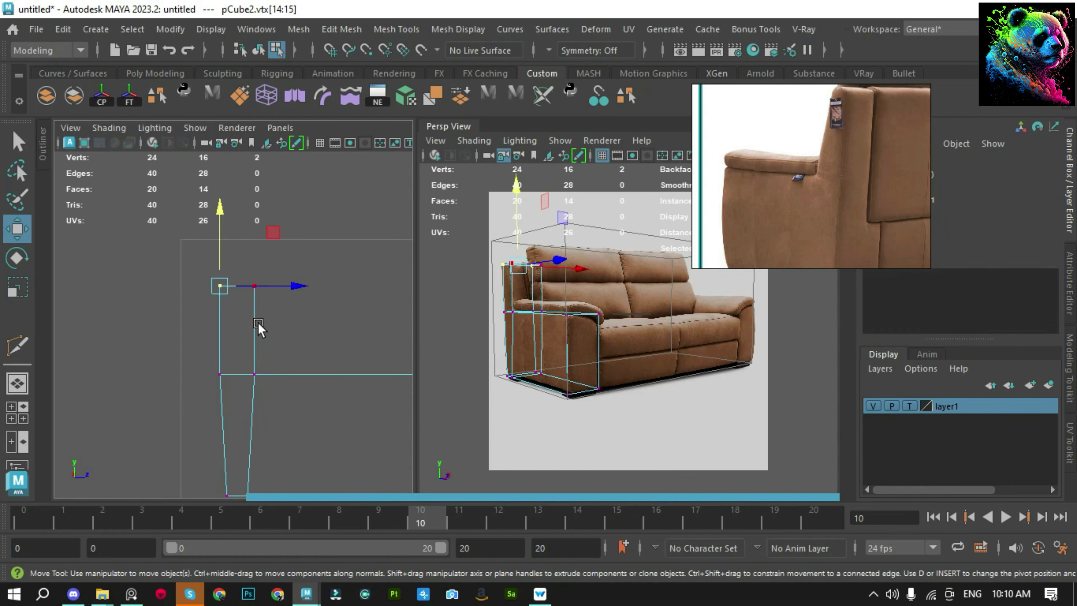
{"action": "mouse_move", "coordinate": [282, 290]}
{"action": "left_mouse_down"}
{"action": "mouse_move", "coordinate": [272, 344]}
{"action": "mouse_move", "coordinate": [288, 377]}
{"action": "left_mouse_up"}
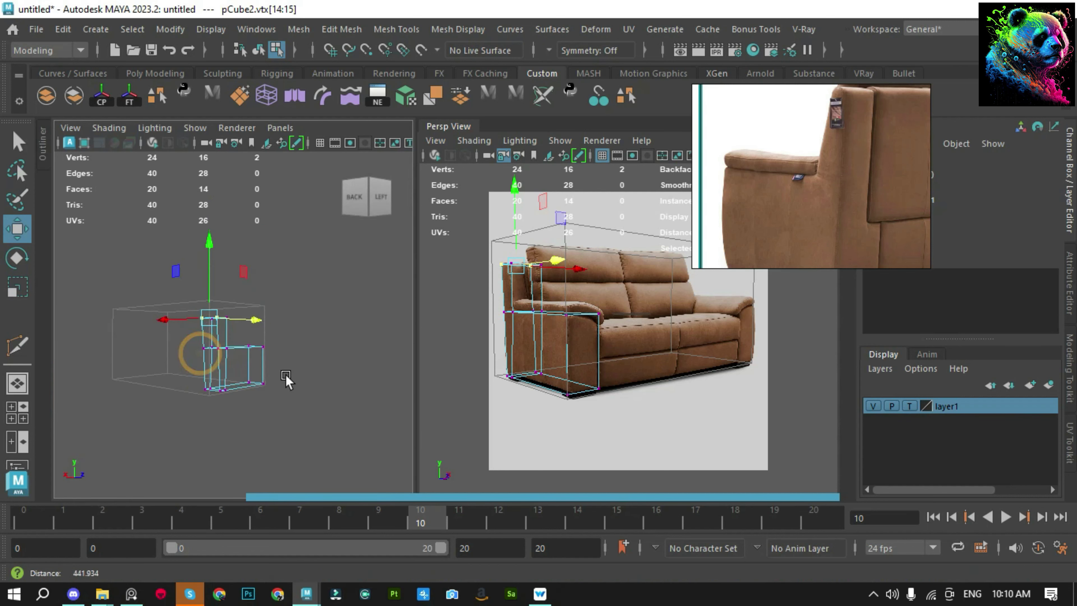
Select two faces of the raised back and scale them
{"action": "right_click_drag", "start_coordinate": [314, 191], "coordinate": [312, 173]}
{"action": "left_click", "coordinate": [187, 335]}
{"action": "left_click", "coordinate": [192, 409], "text": "shift"}
{"action": "key", "text": "r"}
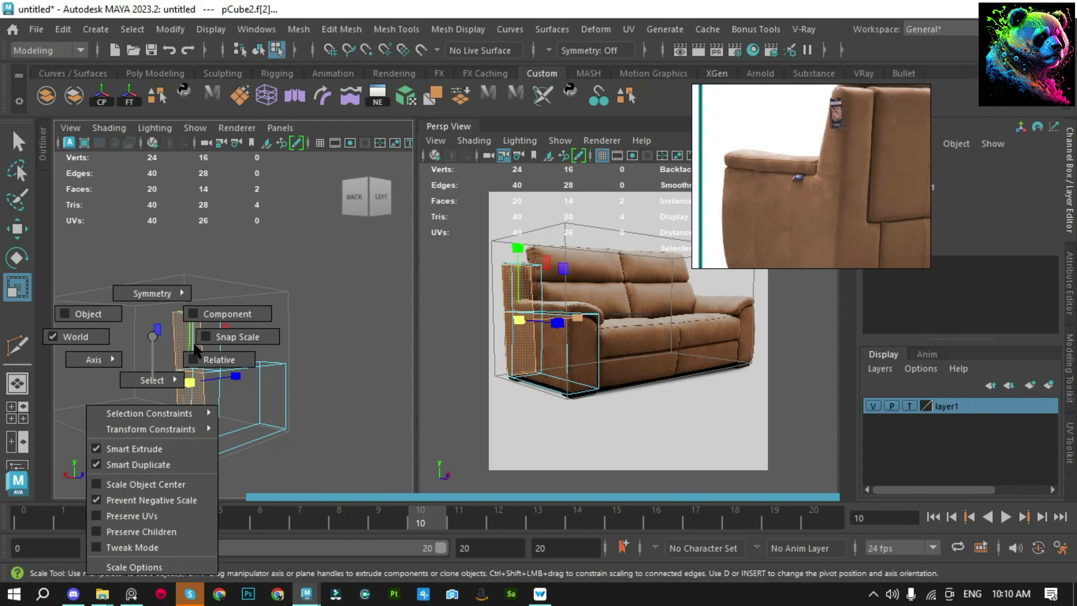
{"action": "left_click_drag", "start_coordinate": [182, 373], "coordinate": [228, 366], "text": "alt"}
{"action": "mouse_move", "coordinate": [290, 333]}
{"action": "left_mouse_down", "text": "alt"}
{"action": "mouse_move", "coordinate": [204, 365]}
{"action": "mouse_move", "coordinate": [113, 312]}
{"action": "mouse_move", "coordinate": [58, 344]}
{"action": "left_mouse_up", "text": "alt"}
In side view, tilt the back's top vertices left and push seat-height vertices right to lean it
{"action": "key", "text": "space"}
{"action": "left_click_drag", "start_coordinate": [98, 263], "coordinate": [102, 265]}
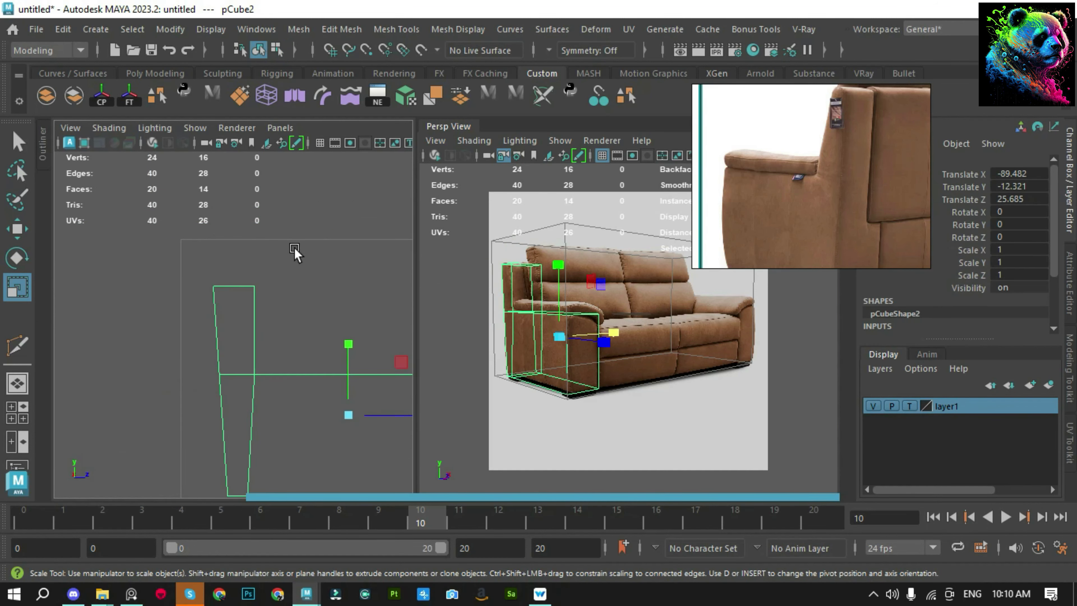
{"action": "right_click_drag", "start_coordinate": [238, 237], "coordinate": [192, 224]}
{"action": "left_click_drag", "start_coordinate": [309, 305], "coordinate": [265, 263]}
{"action": "key", "text": "q"}
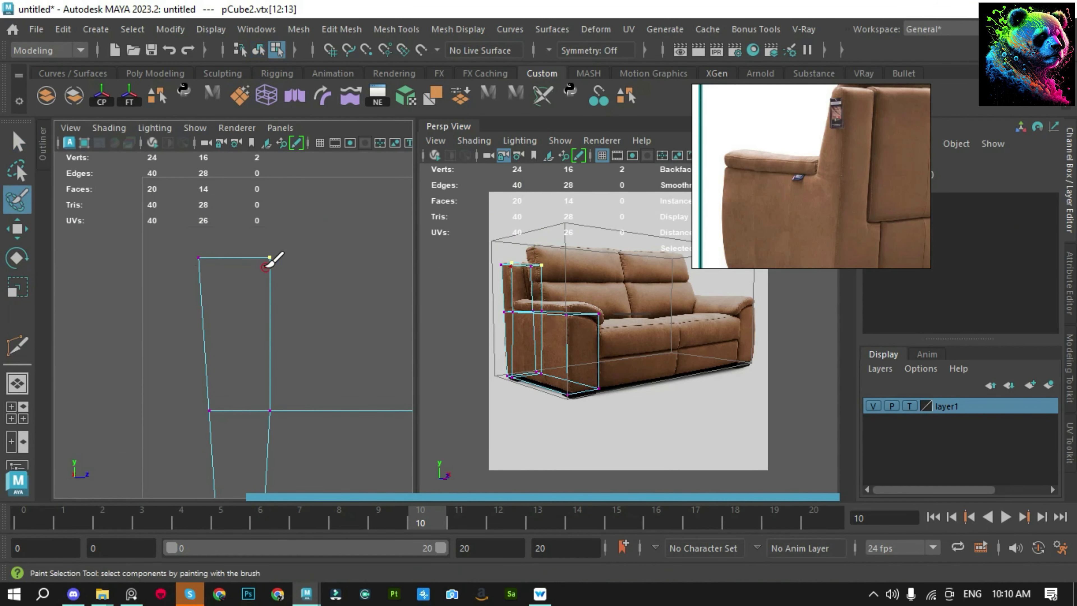
{"action": "key", "text": "w"}
{"action": "left_click_drag", "start_coordinate": [335, 258], "coordinate": [324, 258]}
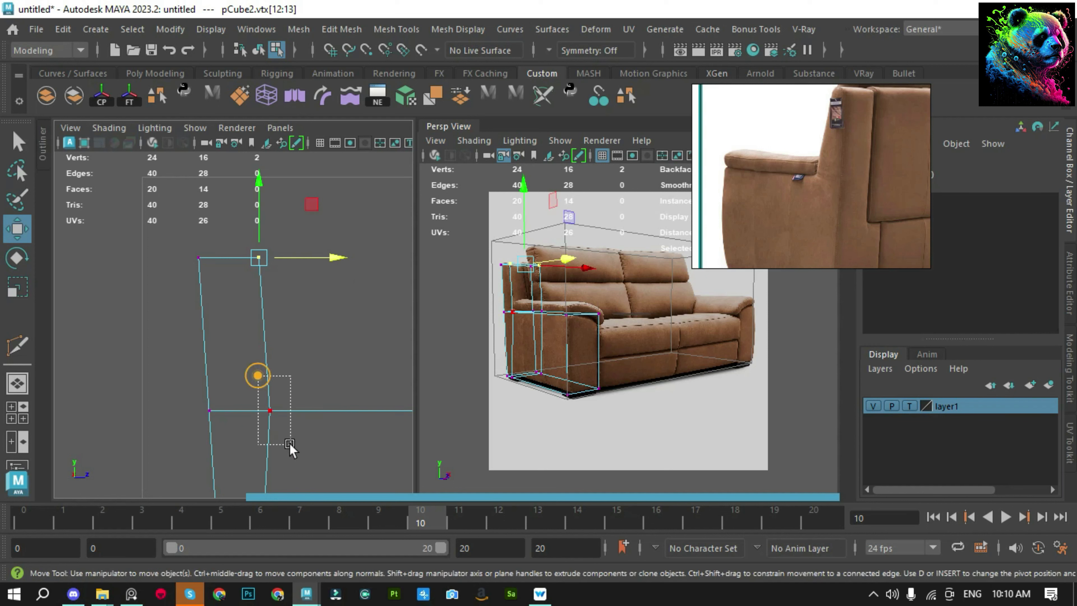
{"action": "left_click_drag", "start_coordinate": [257, 373], "coordinate": [288, 445]}
{"action": "left_click_drag", "start_coordinate": [337, 409], "coordinate": [358, 409]}
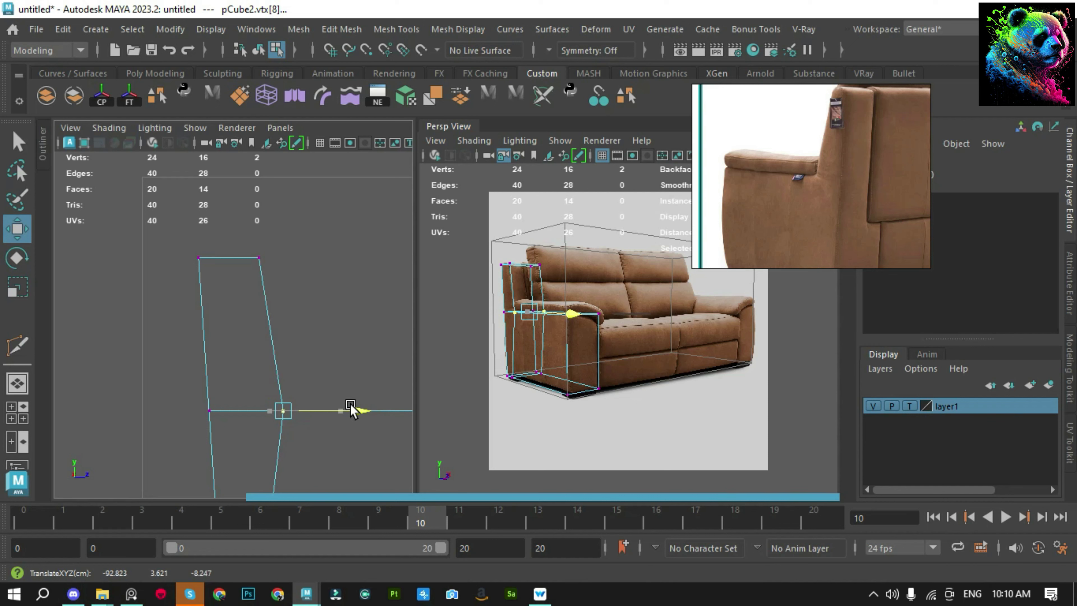
{"action": "mouse_move", "coordinate": [241, 245]}
{"action": "left_mouse_down"}
{"action": "mouse_move", "coordinate": [288, 264]}
{"action": "mouse_move", "coordinate": [318, 257]}
{"action": "left_mouse_up"}
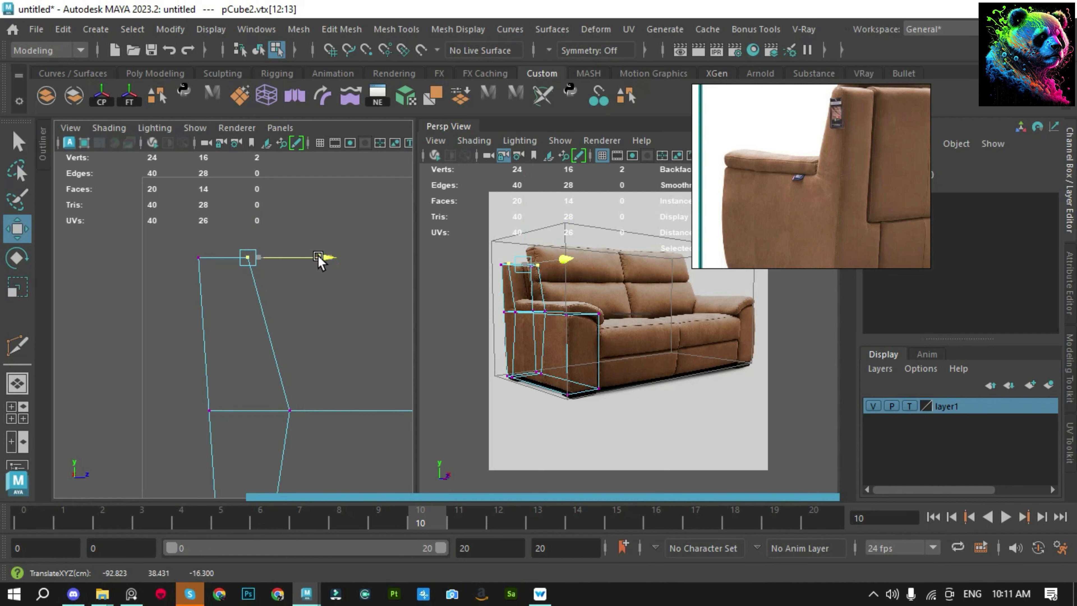
Reselect the sofa block, select its bottom vertices, and save the scene
{"action": "key", "text": "F8"}
{"action": "left_click", "coordinate": [117, 320]}
{"action": "left_click", "coordinate": [268, 383]}
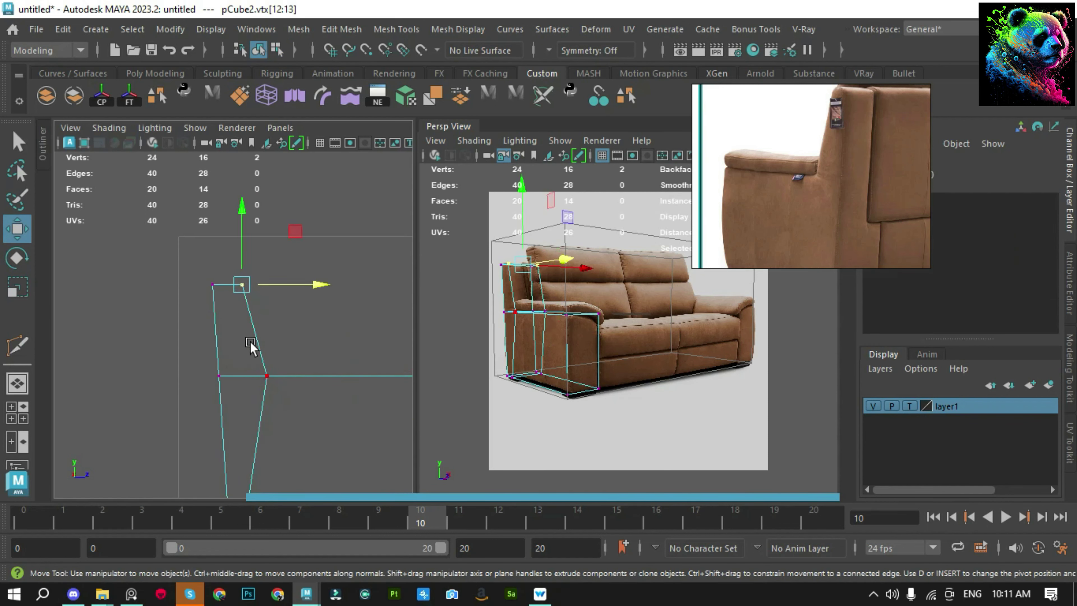
{"action": "key", "text": "F8"}
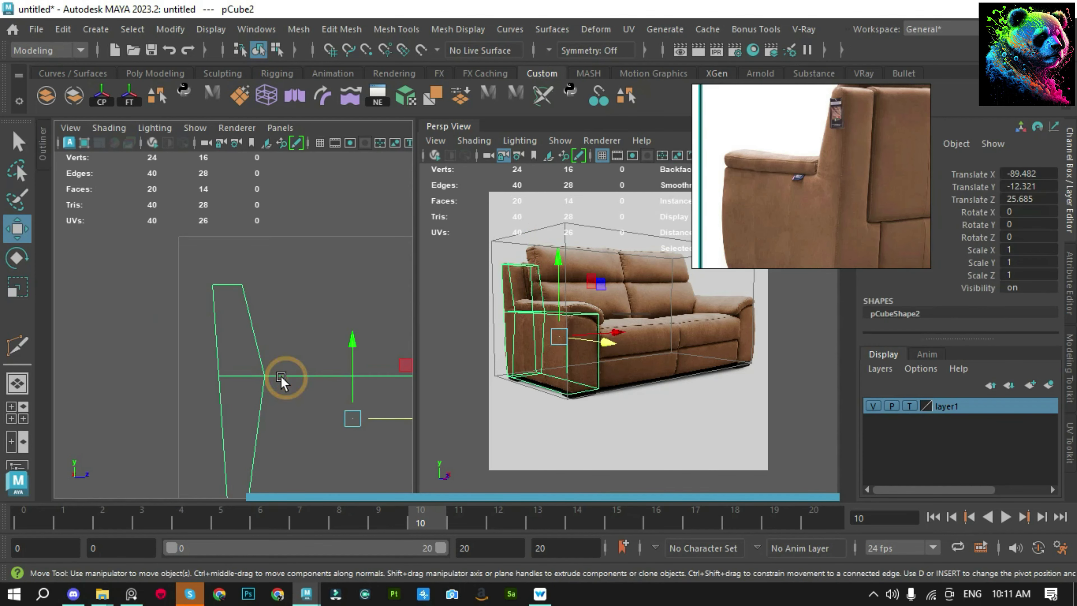
{"action": "middle_click_drag", "start_coordinate": [281, 380], "coordinate": [250, 267], "text": "alt"}
{"action": "key", "text": "F9"}
{"action": "left_click_drag", "start_coordinate": [212, 369], "coordinate": [246, 401]}
{"action": "key", "text": "F8"}
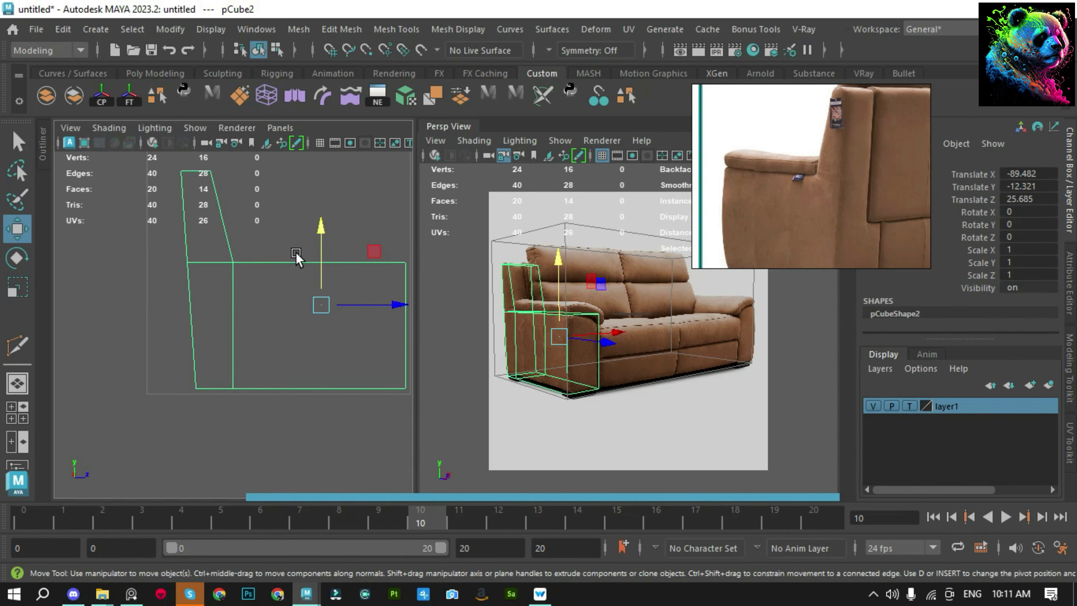
{"action": "key", "text": "ctrl+s"}
{"action": "left_click", "coordinate": [926, 44]}
{"action": "middle_click_drag", "start_coordinate": [289, 259], "coordinate": [319, 329], "text": "alt"}
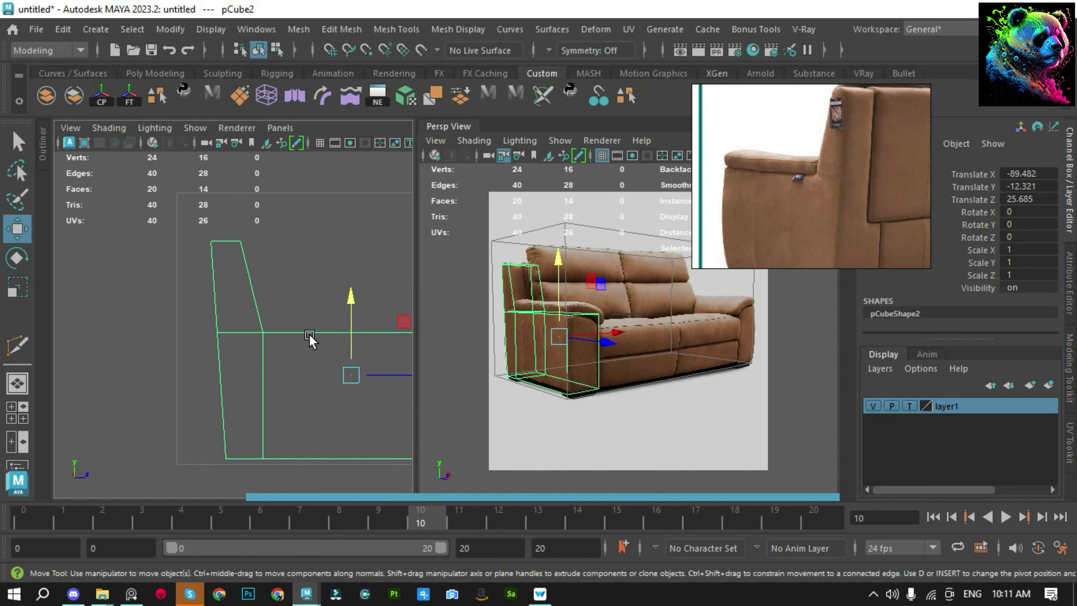
Select a face on the back and frame the view on the block's side
{"action": "right_click_drag", "start_coordinate": [287, 420], "coordinate": [279, 449]}
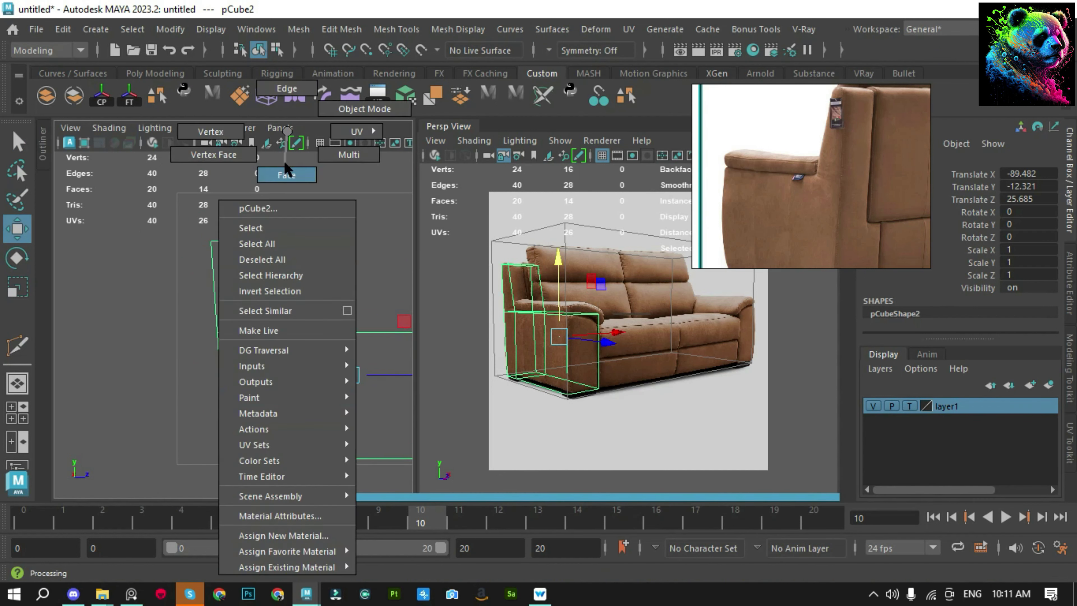
{"action": "scroll", "coordinate": [269, 332], "scroll_direction": "down", "scroll_amount": 3}
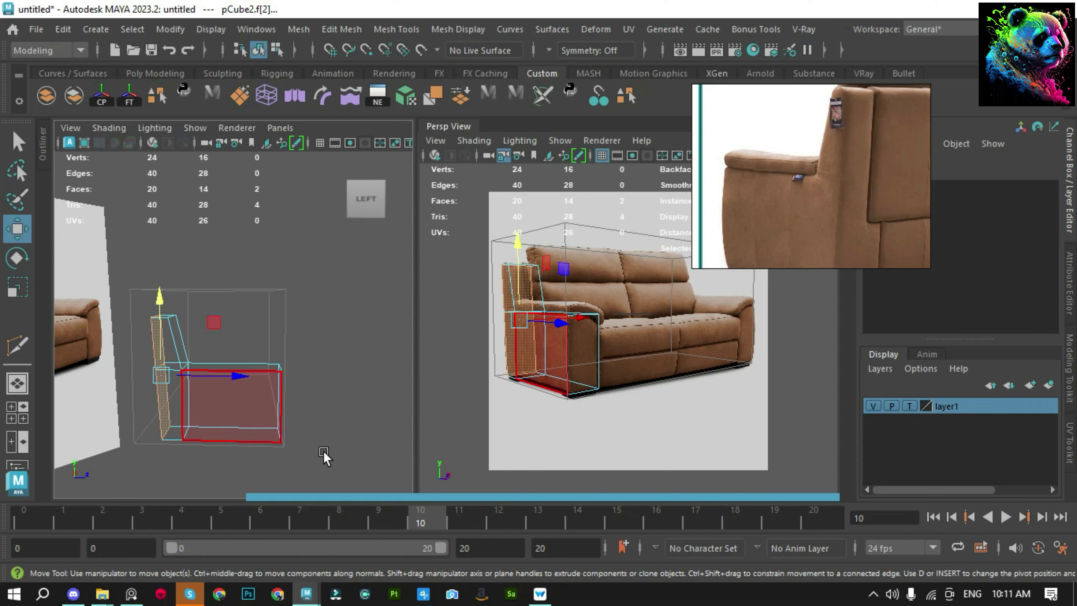
{"action": "mouse_move", "coordinate": [321, 398]}
{"action": "left_mouse_down", "text": "alt"}
{"action": "mouse_move", "coordinate": [296, 360]}
{"action": "mouse_move", "coordinate": [212, 426]}
{"action": "left_mouse_up", "text": "alt"}
{"action": "key", "text": "q"}
{"action": "left_click", "coordinate": [289, 336]}
{"action": "key", "text": "f"}
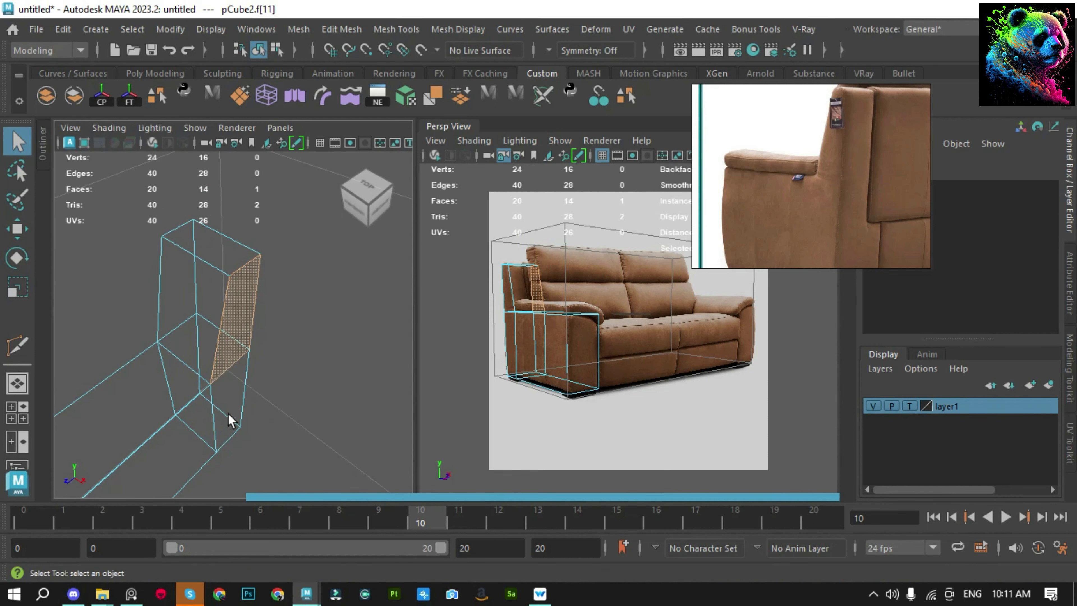
{"action": "left_click_drag", "start_coordinate": [300, 342], "coordinate": [241, 337], "text": "alt"}
{"action": "middle_click_drag", "start_coordinate": [240, 337], "coordinate": [186, 358], "text": "alt"}
{"action": "left_click_drag", "start_coordinate": [186, 358], "coordinate": [236, 390], "text": "alt"}
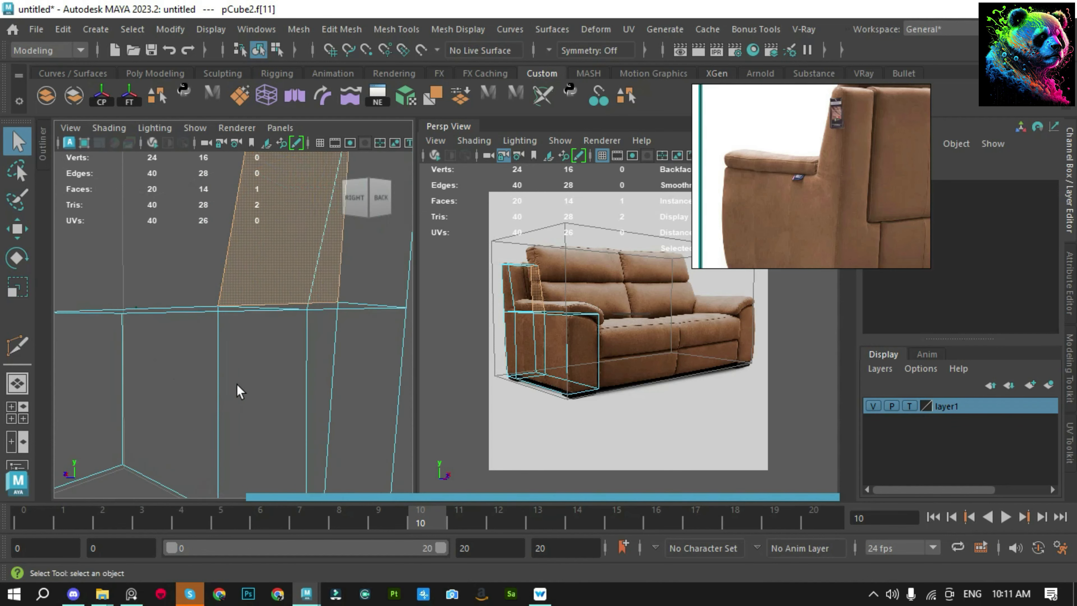
Cut a horizontal edge loop around the block in textured shading, then select a back-section face
{"action": "key", "text": "F8"}
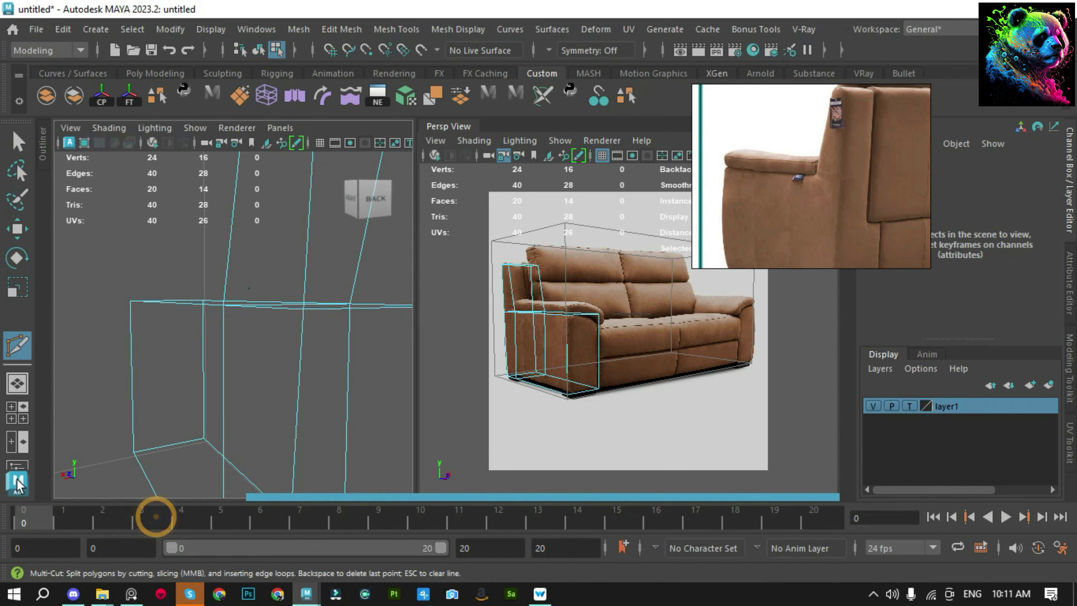
{"action": "right_click_drag", "start_coordinate": [254, 479], "coordinate": [272, 471], "text": "alt"}
{"action": "key", "text": "6"}
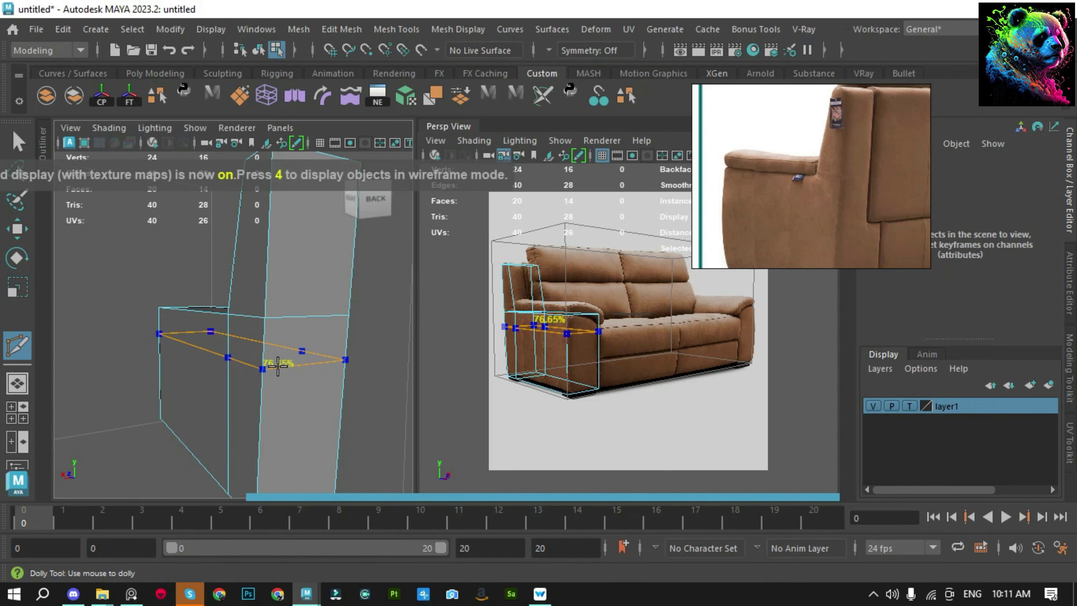
{"action": "left_click", "coordinate": [279, 371], "text": "ctrl"}
{"action": "mouse_move", "coordinate": [278, 371]}
{"action": "left_mouse_down", "text": "alt"}
{"action": "mouse_move", "coordinate": [259, 373]}
{"action": "mouse_move", "coordinate": [290, 313]}
{"action": "left_mouse_up", "text": "alt"}
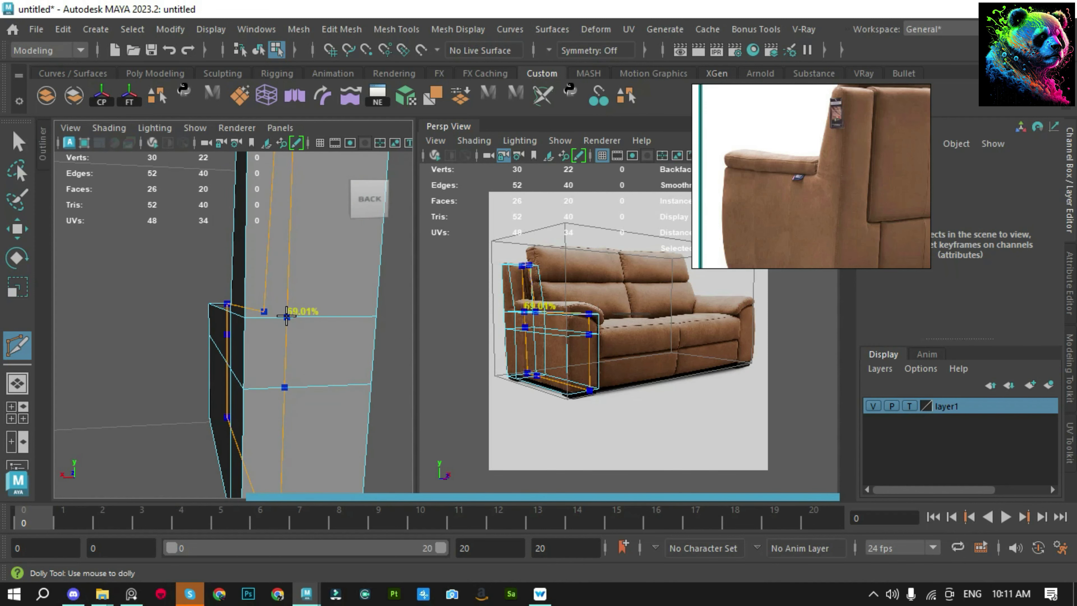
{"action": "right_click", "coordinate": [292, 316]}
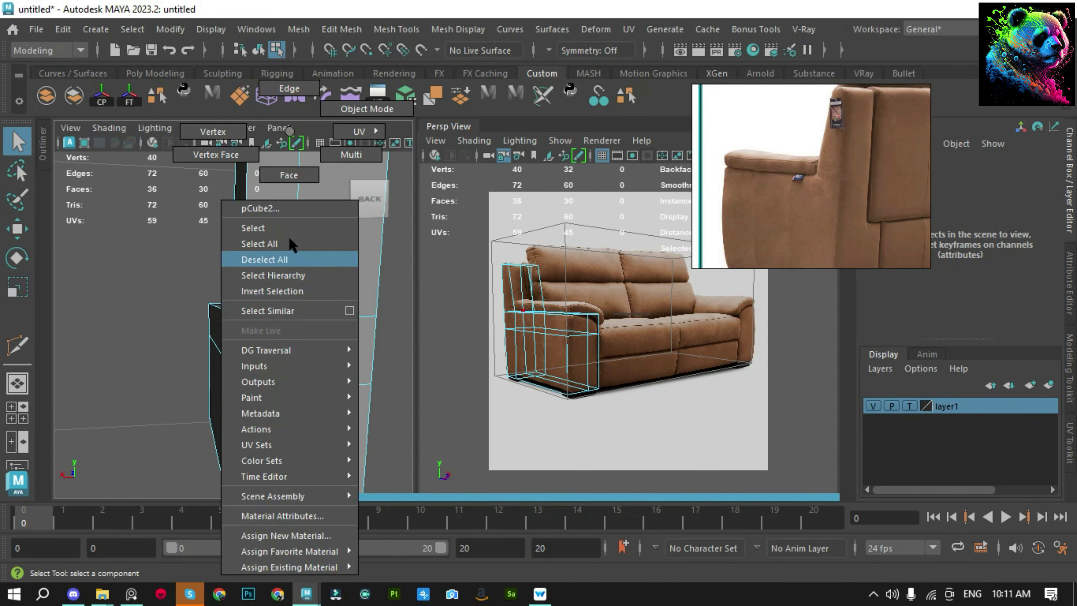
{"action": "left_click", "coordinate": [289, 357]}
Delete two faces on the back section and one more face to open the mesh
{"action": "left_click_drag", "start_coordinate": [215, 316], "coordinate": [453, 336], "text": "alt"}
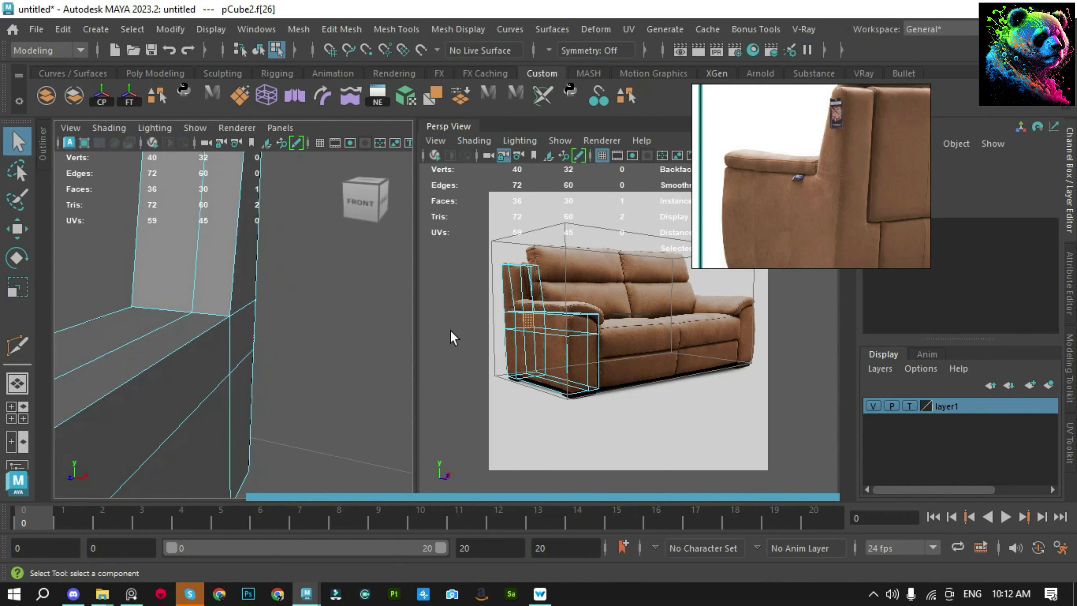
{"action": "left_click", "coordinate": [236, 331], "text": "shift"}
{"action": "right_click_drag", "start_coordinate": [237, 333], "coordinate": [286, 334], "text": "alt"}
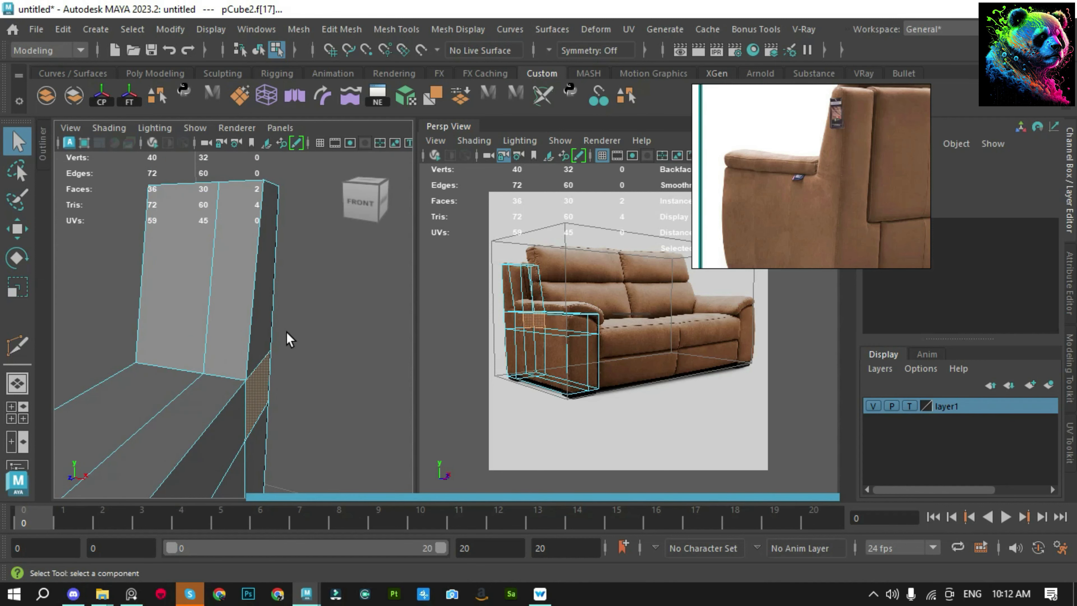
{"action": "left_click_drag", "start_coordinate": [248, 250], "coordinate": [253, 163], "text": "alt"}
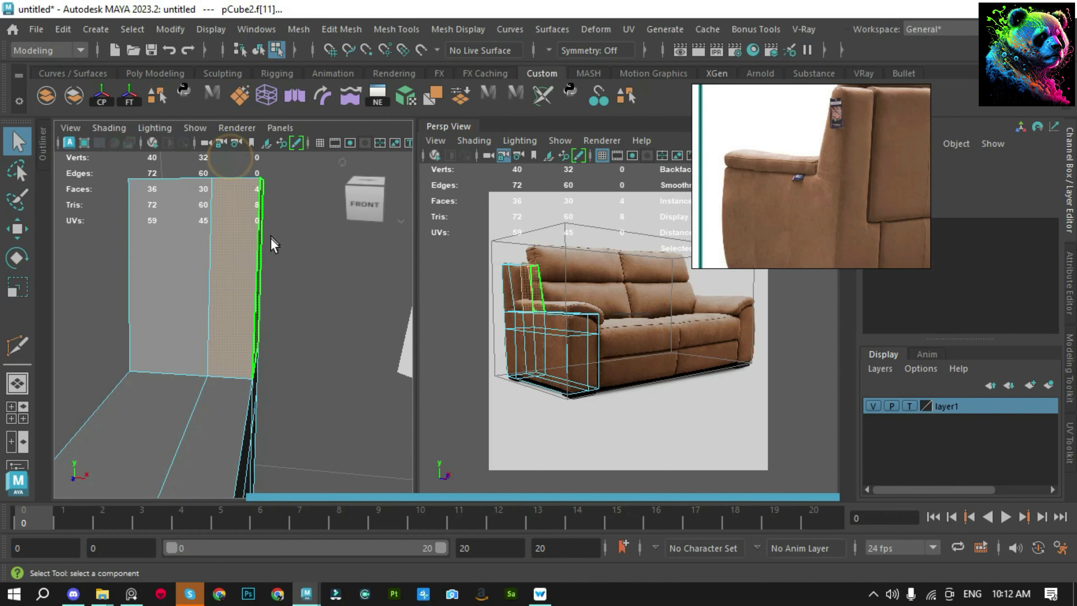
{"action": "key", "text": "Delete"}
{"action": "left_click_drag", "start_coordinate": [272, 240], "coordinate": [302, 339], "text": "alt"}
{"action": "left_click", "coordinate": [223, 401]}
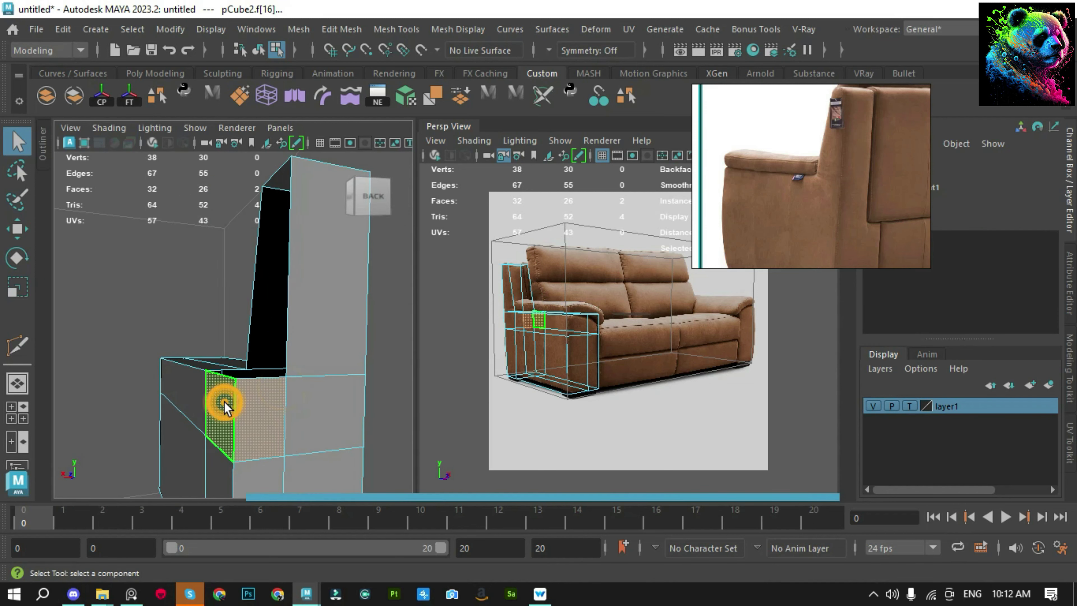
{"action": "key", "text": "Delete"}
Extrude an edge along the opening and bridge it to a second edge
{"action": "mouse_move", "coordinate": [365, 468]}
{"action": "left_mouse_down", "text": "alt"}
{"action": "mouse_move", "coordinate": [276, 405]}
{"action": "mouse_move", "coordinate": [223, 464]}
{"action": "left_mouse_up", "text": "alt"}
{"action": "left_click", "coordinate": [231, 452]}
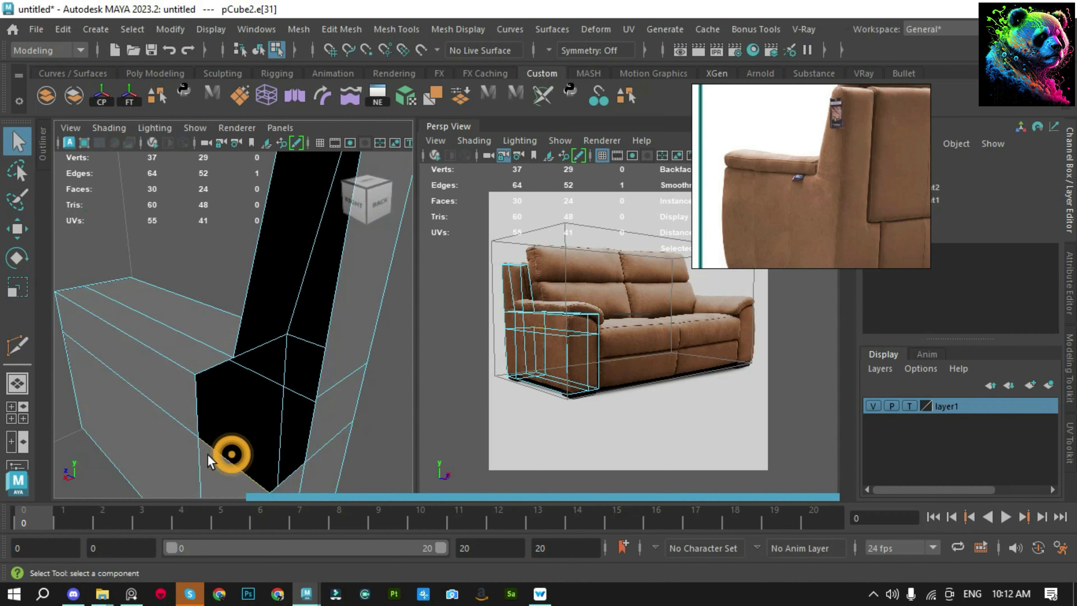
{"action": "key", "text": "ctrl+e"}
{"action": "key", "text": "w"}
{"action": "key", "text": "q"}
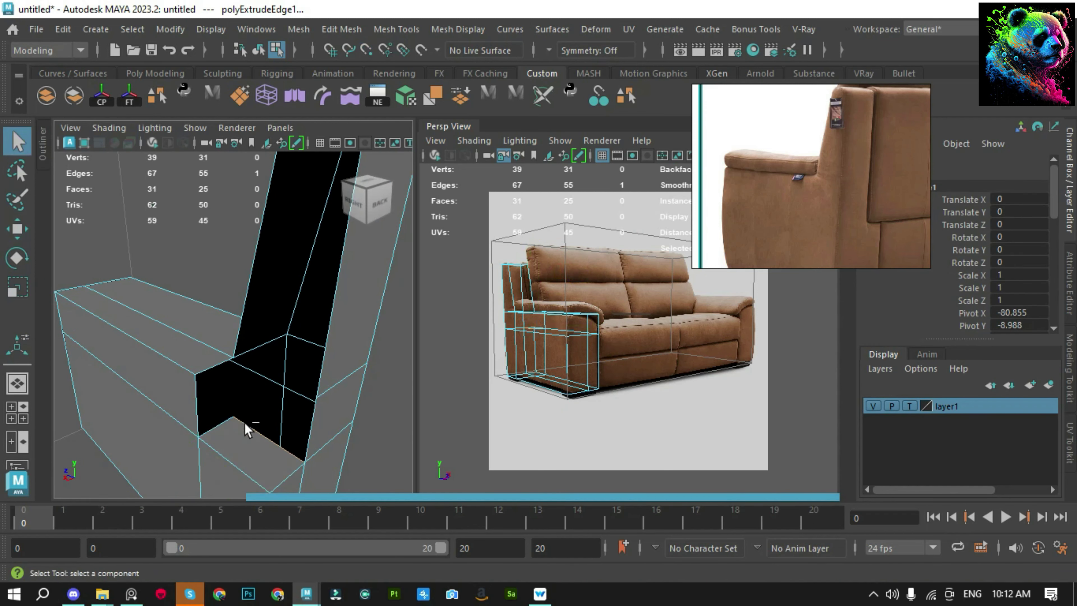
{"action": "left_click", "coordinate": [223, 428], "text": "shift"}
{"action": "right_click", "coordinate": [216, 460], "text": "shift"}
{"action": "left_click", "coordinate": [180, 444]}
{"action": "mouse_move", "coordinate": [180, 444]}
{"action": "left_mouse_down", "text": "alt"}
{"action": "mouse_move", "coordinate": [305, 428]}
{"action": "mouse_move", "coordinate": [264, 420]}
{"action": "mouse_move", "coordinate": [316, 444]}
{"action": "left_mouse_up", "text": "alt"}
Bridge another edge pair with a repeated bridge, then deselect and orbit around the arm
{"action": "key", "text": "t"}
{"action": "left_click", "coordinate": [226, 409], "text": "shift"}
{"action": "key", "text": "g"}
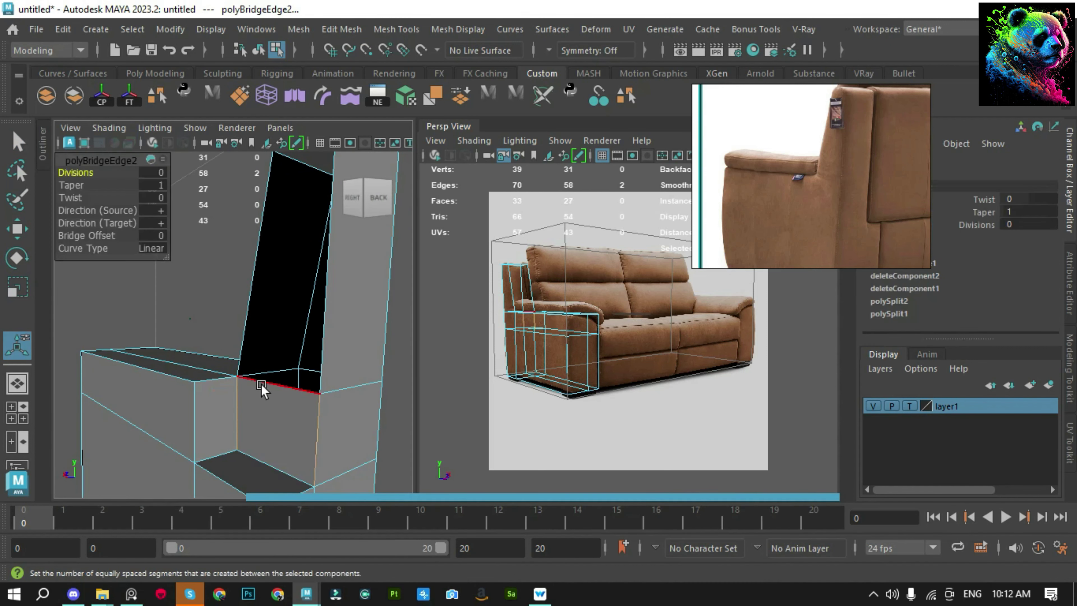
{"action": "key", "text": "q"}
{"action": "key", "text": "F8"}
{"action": "mouse_move", "coordinate": [250, 396]}
{"action": "left_mouse_down", "text": "alt"}
{"action": "mouse_move", "coordinate": [413, 369]}
{"action": "mouse_move", "coordinate": [331, 361]}
{"action": "mouse_move", "coordinate": [331, 337]}
{"action": "mouse_move", "coordinate": [316, 346]}
{"action": "mouse_move", "coordinate": [228, 322]}
{"action": "mouse_move", "coordinate": [243, 390]}
{"action": "mouse_move", "coordinate": [247, 375]}
{"action": "mouse_move", "coordinate": [357, 383]}
{"action": "mouse_move", "coordinate": [280, 339]}
{"action": "left_mouse_up", "text": "alt"}
{"action": "left_click", "coordinate": [355, 348]}
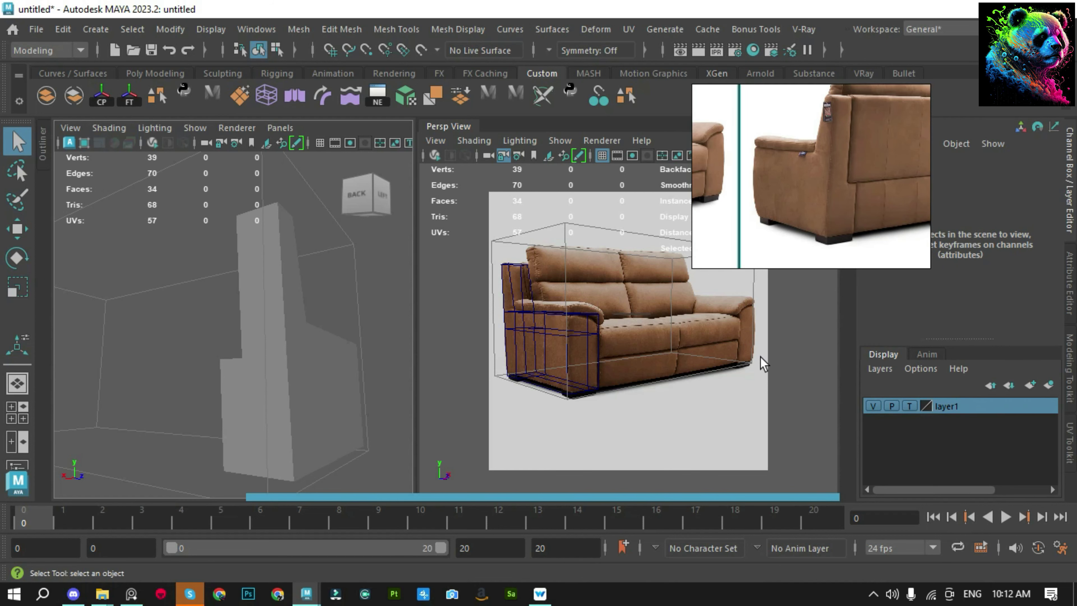
{"action": "mouse_move", "coordinate": [236, 437]}
{"action": "left_mouse_down", "text": "alt"}
{"action": "mouse_move", "coordinate": [205, 332]}
{"action": "mouse_move", "coordinate": [250, 380]}
{"action": "mouse_move", "coordinate": [272, 366]}
{"action": "mouse_move", "coordinate": [98, 357]}
{"action": "mouse_move", "coordinate": [187, 380]}
{"action": "left_mouse_up", "text": "alt"}
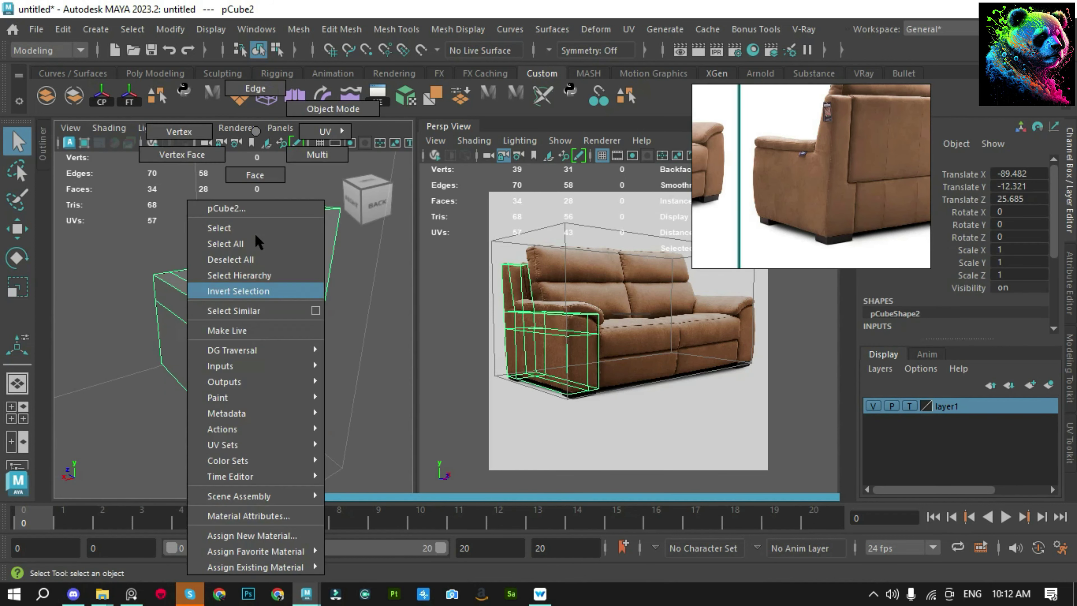
Select the small face on the arm in face mode with the Move tool
{"action": "right_click_drag", "start_coordinate": [188, 380], "coordinate": [266, 364]}
{"action": "left_click", "coordinate": [262, 362]}
{"action": "scroll", "coordinate": [263, 363], "scroll_direction": "up", "scroll_amount": 3}
{"action": "key", "text": "w"}
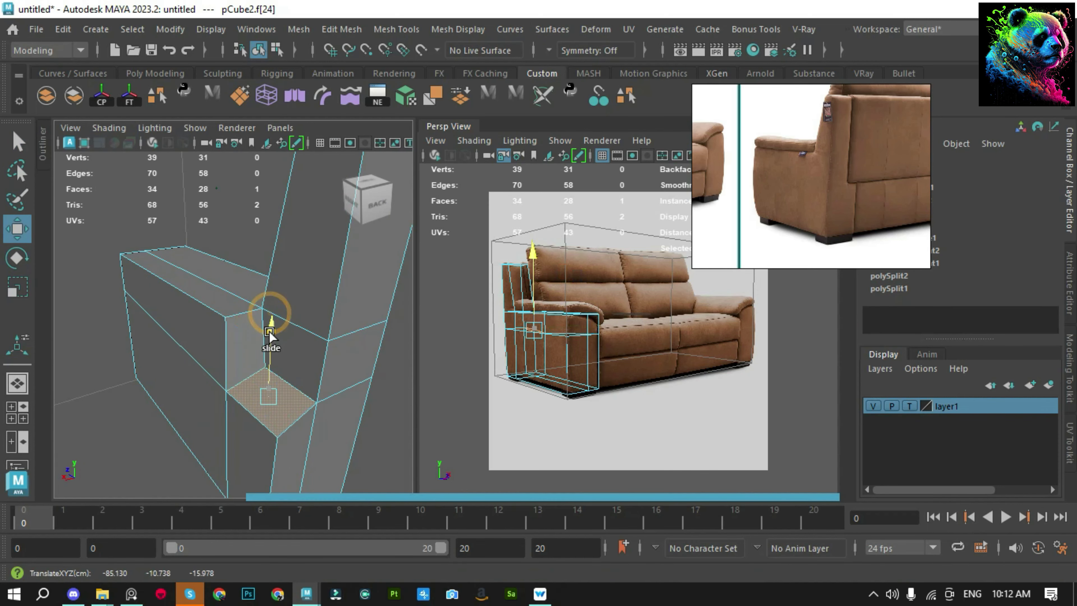
{"action": "mouse_move", "coordinate": [296, 392]}
{"action": "left_mouse_down", "text": "alt"}
{"action": "mouse_move", "coordinate": [228, 356]}
{"action": "mouse_move", "coordinate": [241, 377]}
{"action": "left_mouse_up", "text": "alt"}
Cut a new edge loop across the arm with Multi-Cut
{"action": "key", "text": "F8"}
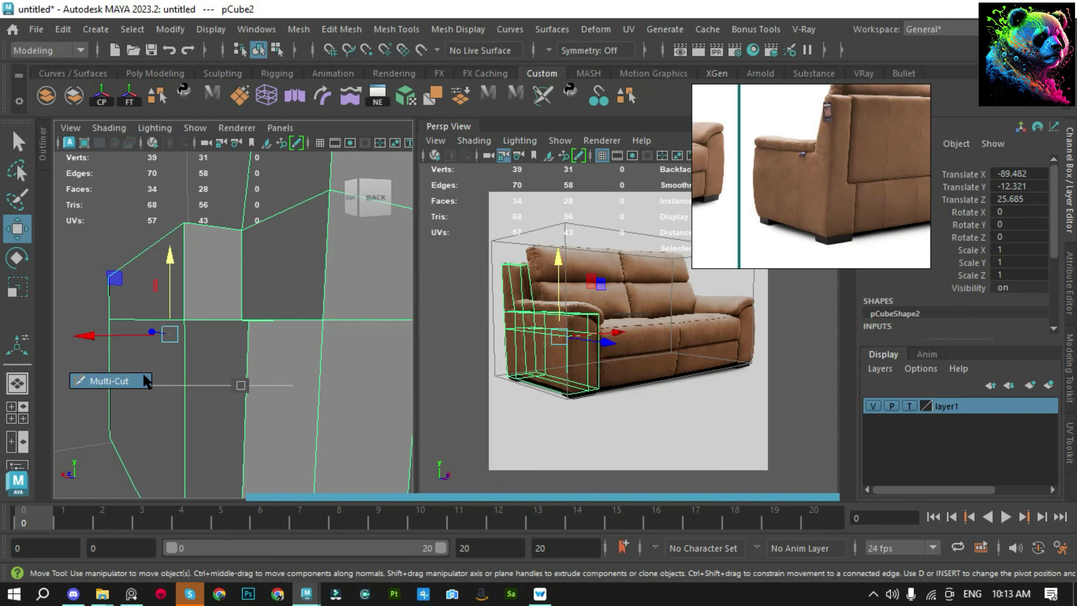
{"action": "right_click_drag", "start_coordinate": [240, 378], "coordinate": [127, 377], "text": "shift"}
{"action": "right_click_drag", "start_coordinate": [256, 355], "coordinate": [281, 332], "text": "alt"}
{"action": "left_click_drag", "start_coordinate": [281, 331], "coordinate": [233, 356], "text": "alt"}
{"action": "right_click_drag", "start_coordinate": [233, 355], "coordinate": [284, 360], "text": "alt"}
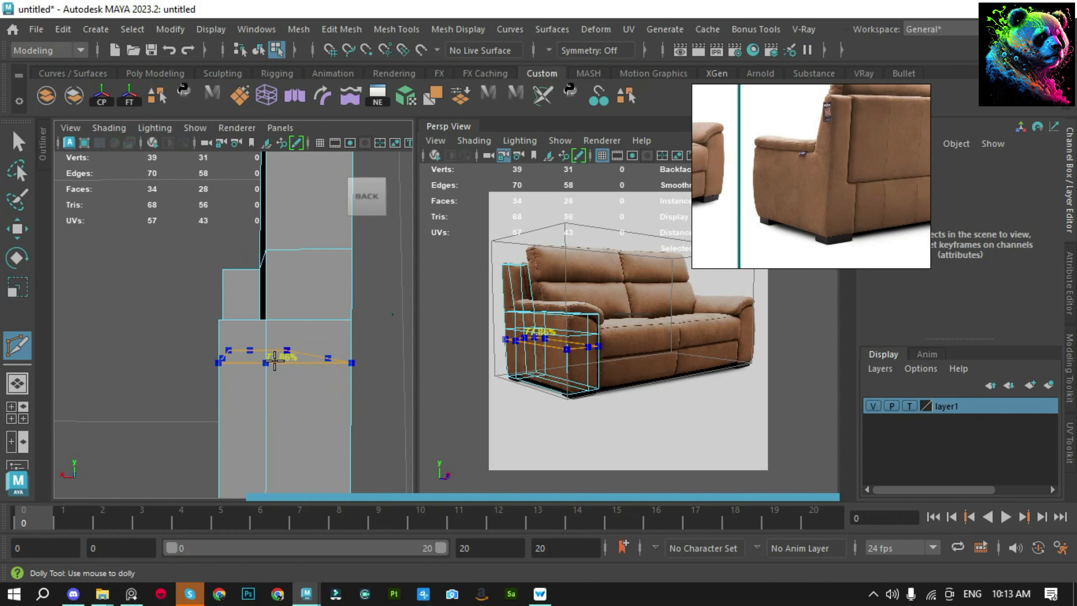
{"action": "left_click", "coordinate": [283, 361], "text": "ctrl"}
{"action": "left_click_drag", "start_coordinate": [284, 360], "coordinate": [299, 365], "text": "alt"}
{"action": "scroll", "coordinate": [288, 360], "scroll_direction": "up", "scroll_amount": 3}
{"action": "key", "text": "q"}
Delete faces beside the new loop to open a hole, extrude its border, and pull a corner down
{"action": "left_click_drag", "start_coordinate": [253, 440], "coordinate": [298, 366]}
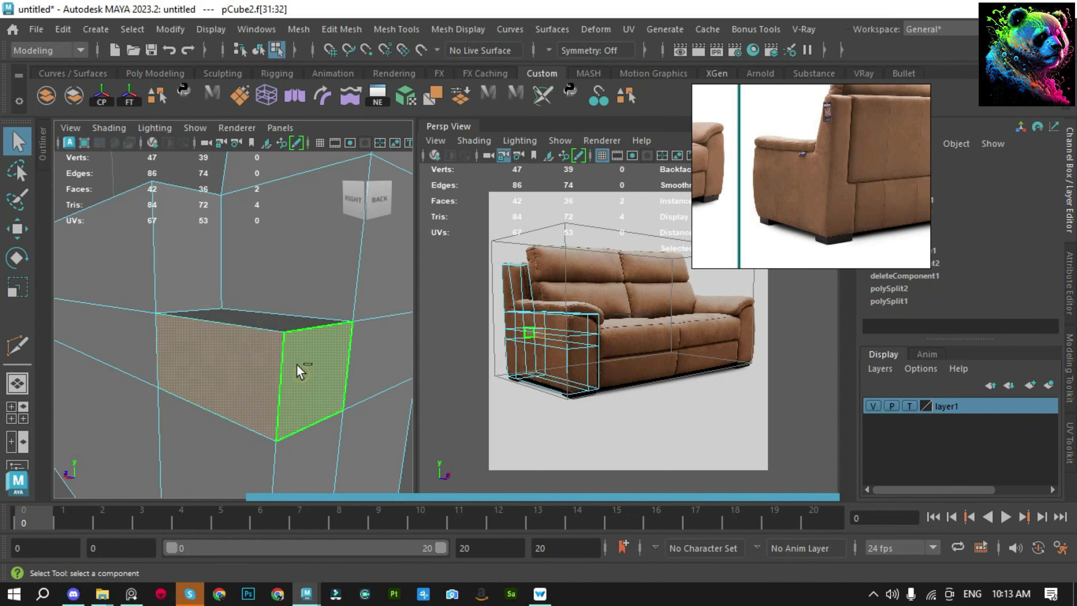
{"action": "key", "text": "Delete"}
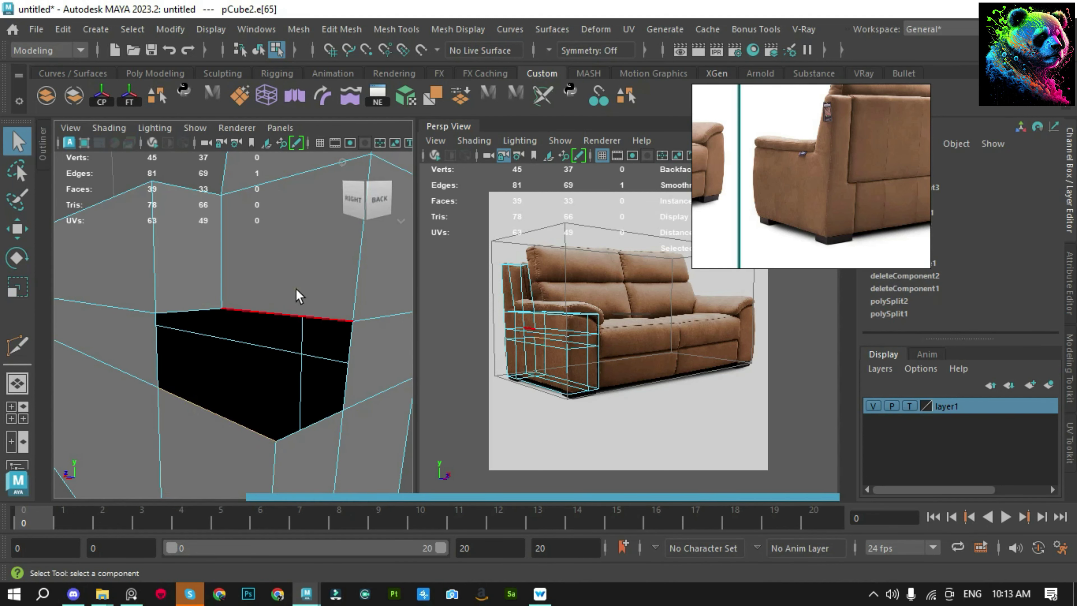
{"action": "key", "text": "ctrl+e"}
{"action": "mouse_move", "coordinate": [336, 297]}
{"action": "left_mouse_down"}
{"action": "mouse_move", "coordinate": [343, 418]}
{"action": "mouse_move", "coordinate": [351, 342]}
{"action": "left_mouse_up"}
{"action": "left_click", "coordinate": [346, 363]}
{"action": "left_click", "coordinate": [209, 314]}
{"action": "left_click_drag", "start_coordinate": [205, 292], "coordinate": [182, 381]}
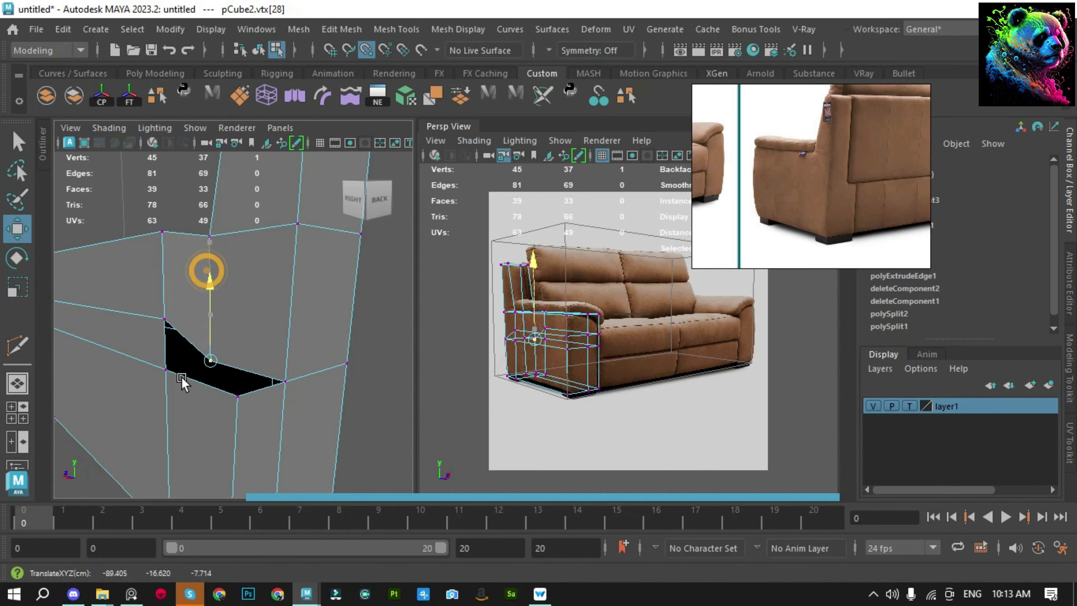
Reposition the opening's vertices to flatten it and merge them, leaving 38 vertices
{"action": "left_click_drag", "start_coordinate": [161, 279], "coordinate": [159, 360], "text": "alt"}
{"action": "left_click", "coordinate": [167, 369]}
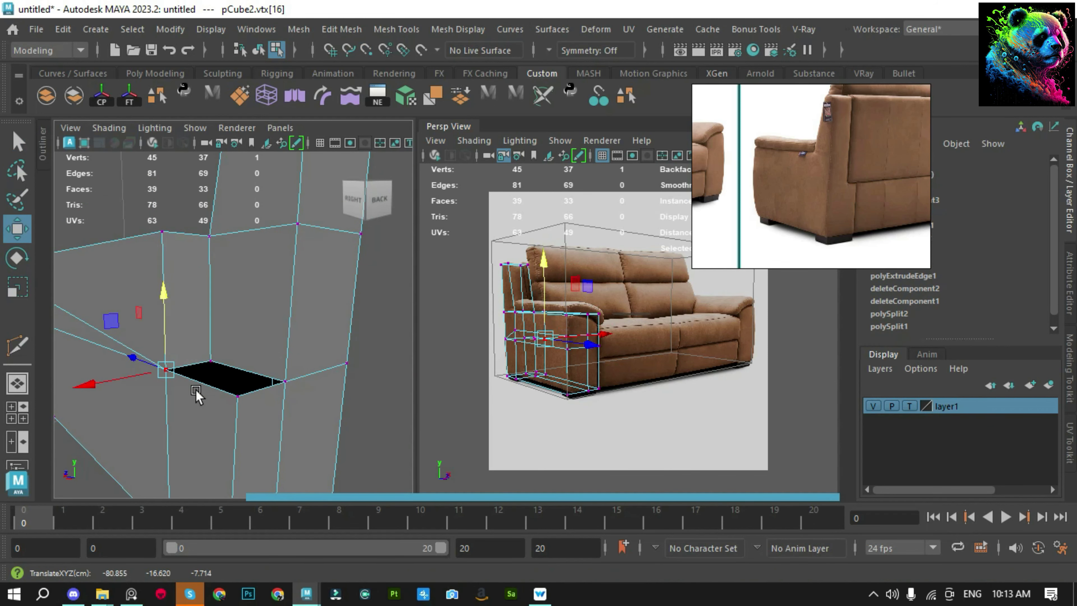
{"action": "mouse_move", "coordinate": [212, 392]}
{"action": "left_mouse_down", "text": "alt"}
{"action": "mouse_move", "coordinate": [290, 396]}
{"action": "mouse_move", "coordinate": [178, 394]}
{"action": "mouse_move", "coordinate": [151, 372]}
{"action": "mouse_move", "coordinate": [361, 365]}
{"action": "mouse_move", "coordinate": [305, 433]}
{"action": "mouse_move", "coordinate": [288, 418]}
{"action": "left_mouse_up", "text": "alt"}
{"action": "left_click", "coordinate": [153, 449]}
{"action": "left_click", "coordinate": [283, 413]}
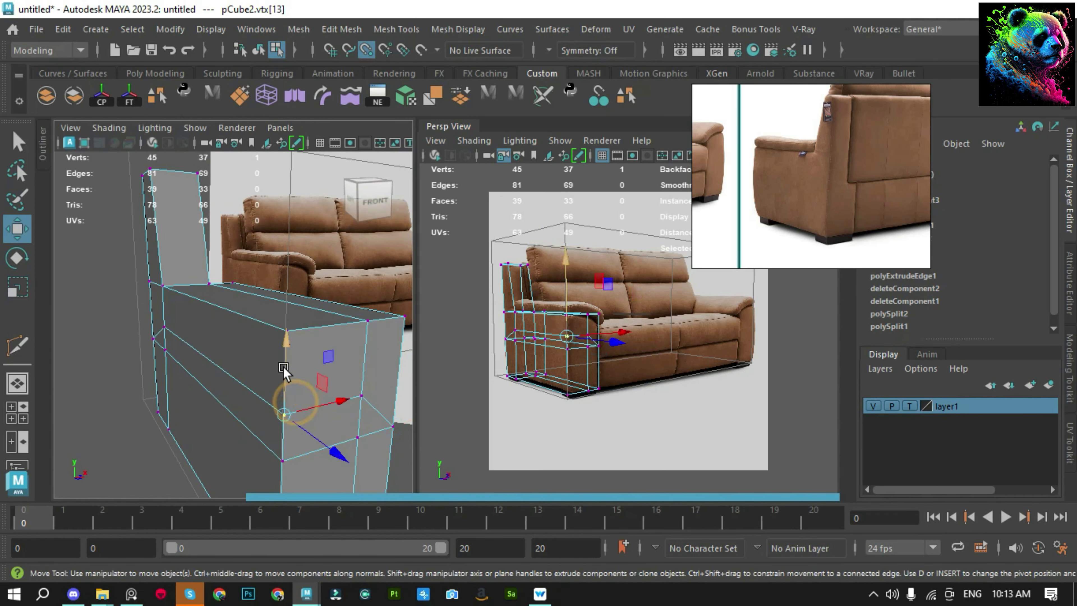
{"action": "left_click", "coordinate": [363, 368]}
{"action": "mouse_move", "coordinate": [363, 368]}
{"action": "left_mouse_down", "text": "alt"}
{"action": "mouse_move", "coordinate": [240, 403]}
{"action": "mouse_move", "coordinate": [160, 326]}
{"action": "mouse_move", "coordinate": [149, 377]}
{"action": "mouse_move", "coordinate": [178, 322]}
{"action": "mouse_move", "coordinate": [272, 352]}
{"action": "left_mouse_up", "text": "alt"}
{"action": "right_click_drag", "start_coordinate": [195, 332], "coordinate": [200, 255], "text": "shift"}
{"action": "key", "text": "q"}
{"action": "right_click_drag", "start_coordinate": [283, 392], "coordinate": [308, 360], "text": "shift"}
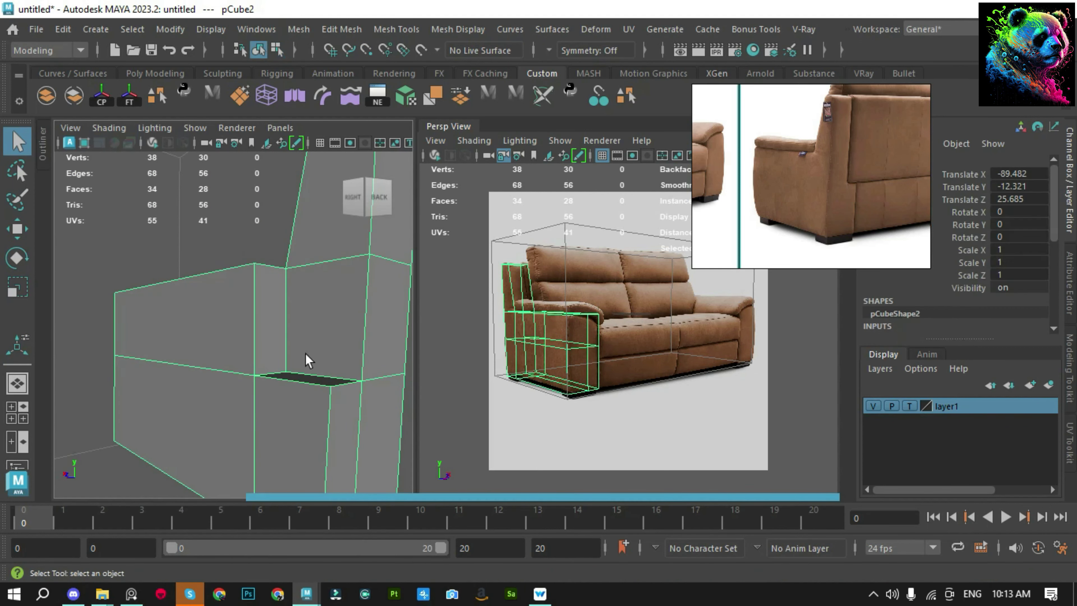
Undo the earlier vertex merge on the arm, stepping back three operations
{"action": "left_click", "coordinate": [312, 320]}
{"action": "mouse_move", "coordinate": [312, 320]}
{"action": "left_mouse_down", "text": "alt"}
{"action": "mouse_move", "coordinate": [209, 337]}
{"action": "mouse_move", "coordinate": [168, 308]}
{"action": "mouse_move", "coordinate": [277, 337]}
{"action": "mouse_move", "coordinate": [223, 309]}
{"action": "left_mouse_up", "text": "alt"}
{"action": "key", "text": "ctrl+z"}
{"action": "key", "text": "ctrl+z"}
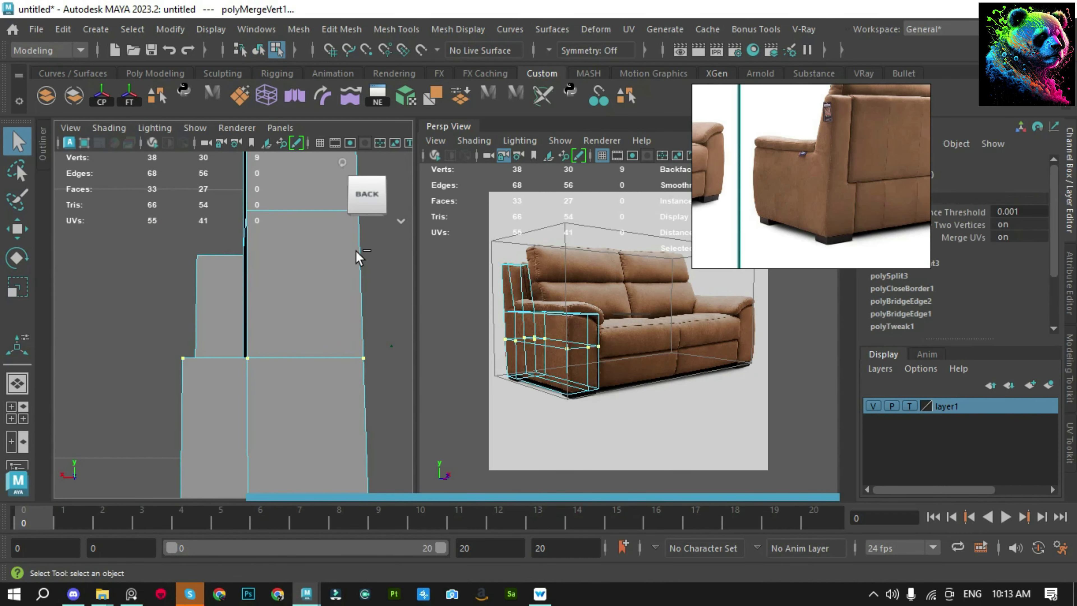
{"action": "key", "text": "ctrl+z"}
{"action": "key", "text": "ctrl+z"}
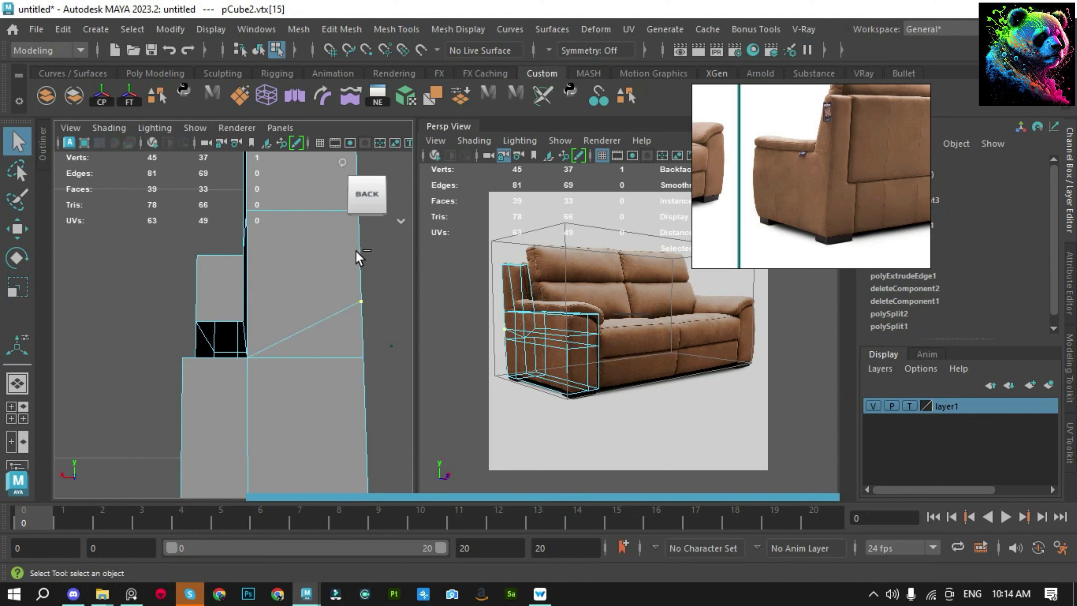
{"action": "key", "text": "ctrl+z"}
{"action": "key", "text": "ctrl+z"}
Cut an edge loop across the two faces beside the opening, then delete that loop
{"action": "left_click_drag", "start_coordinate": [284, 300], "coordinate": [356, 388], "text": "alt"}
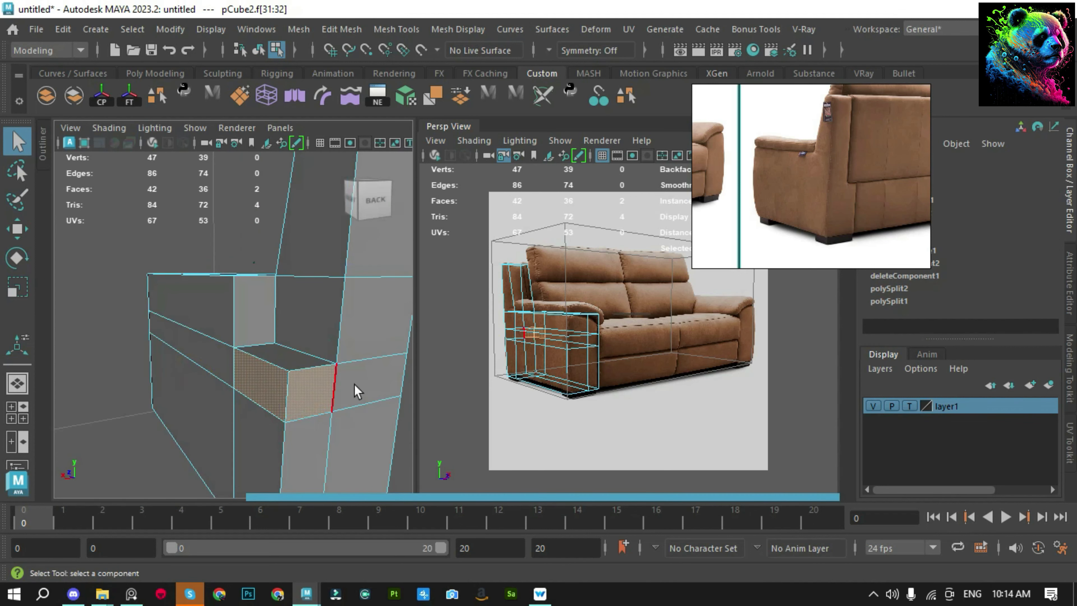
{"action": "right_click_drag", "start_coordinate": [356, 387], "coordinate": [295, 405], "text": "shift"}
{"action": "left_click", "coordinate": [295, 399], "text": "ctrl"}
{"action": "key", "text": "q"}
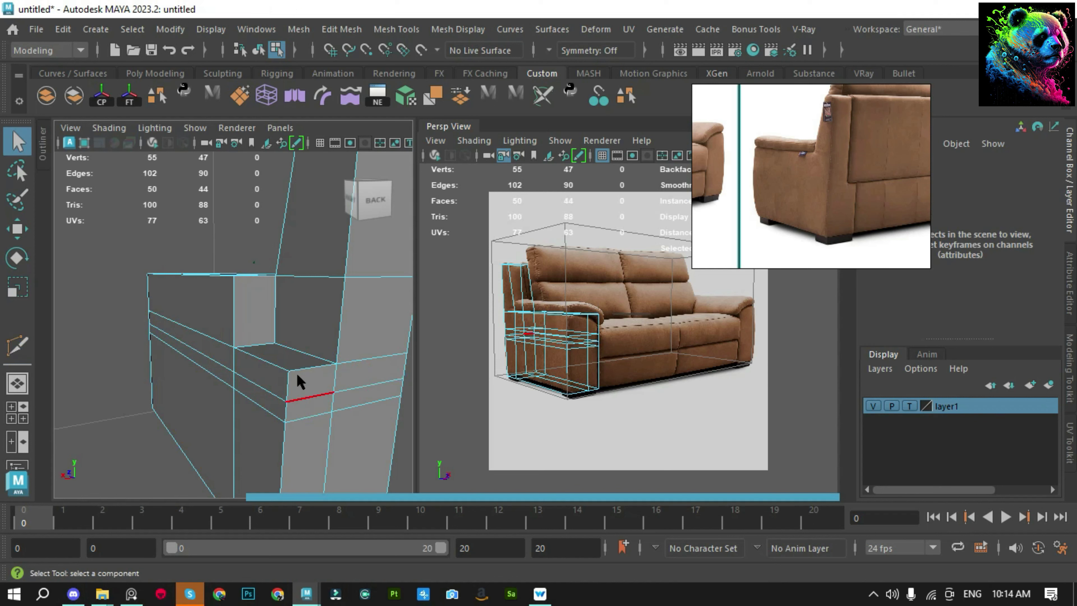
{"action": "double_click", "coordinate": [240, 403]}
{"action": "right_click_drag", "start_coordinate": [283, 278], "coordinate": [221, 274], "text": "shift"}
{"action": "key", "text": "F9"}
Snap the opening's vertices down onto their neighbours and slide an inner-edge vertex along the top
{"action": "left_click", "coordinate": [291, 388]}
{"action": "key", "text": "w"}
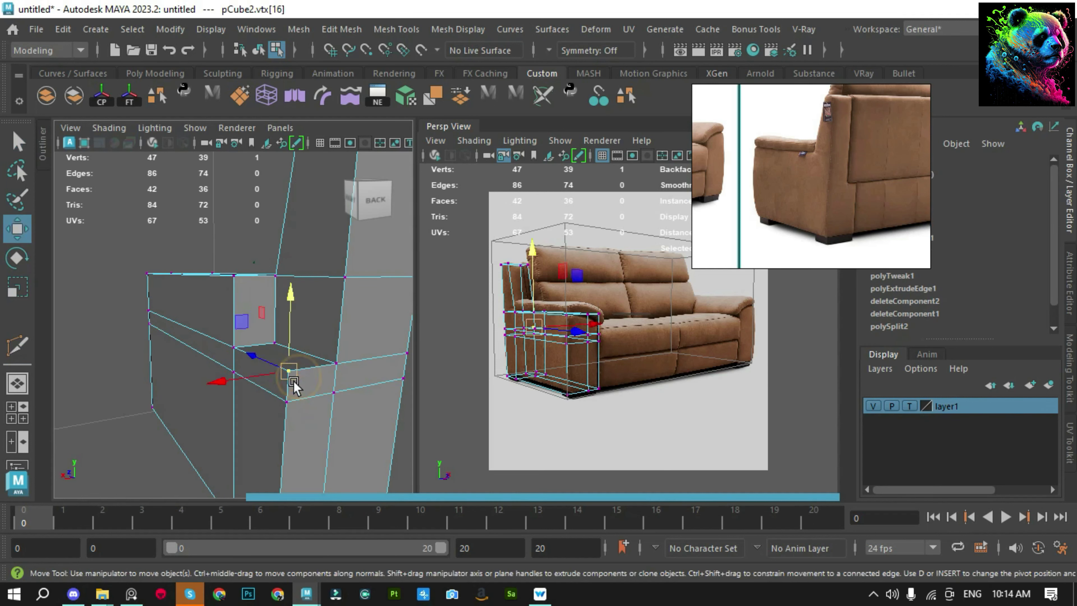
{"action": "left_click", "coordinate": [336, 362]}
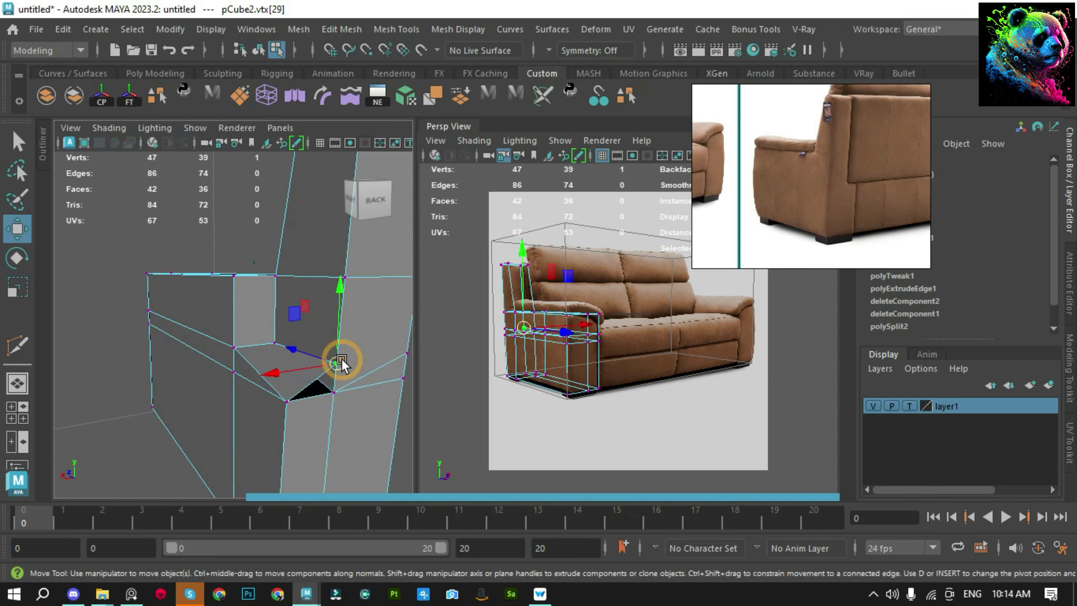
{"action": "left_click_drag", "start_coordinate": [336, 361], "coordinate": [334, 392]}
{"action": "left_click", "coordinate": [407, 353]}
{"action": "left_click_drag", "start_coordinate": [404, 356], "coordinate": [403, 378]}
{"action": "left_click", "coordinate": [234, 347]}
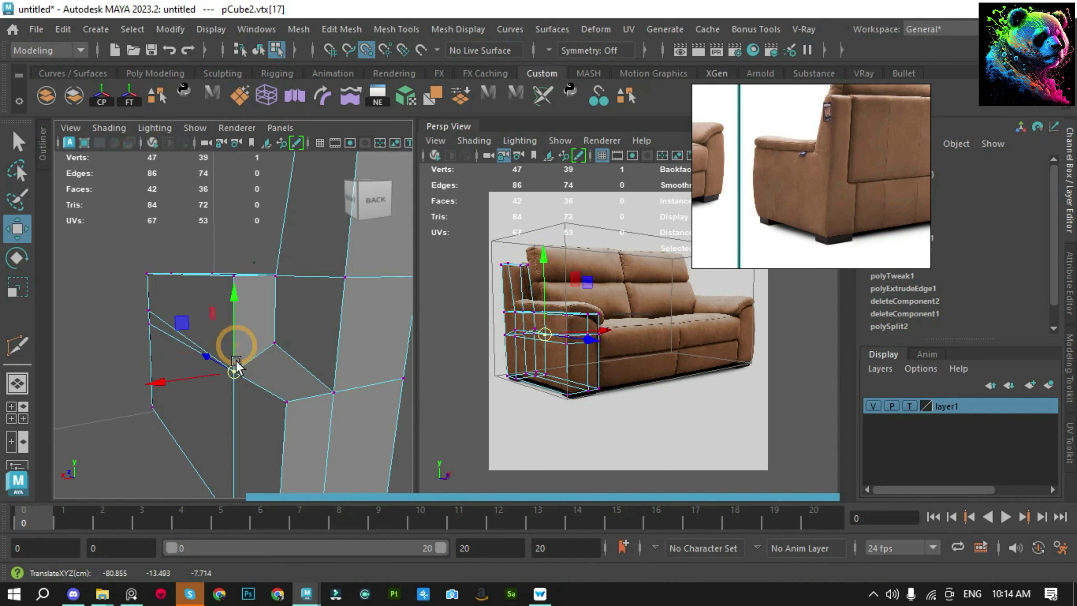
{"action": "left_click_drag", "start_coordinate": [236, 344], "coordinate": [271, 305]}
Line up the vertices along the arm's front from a side view
{"action": "left_click_drag", "start_coordinate": [149, 296], "coordinate": [211, 373], "text": "alt"}
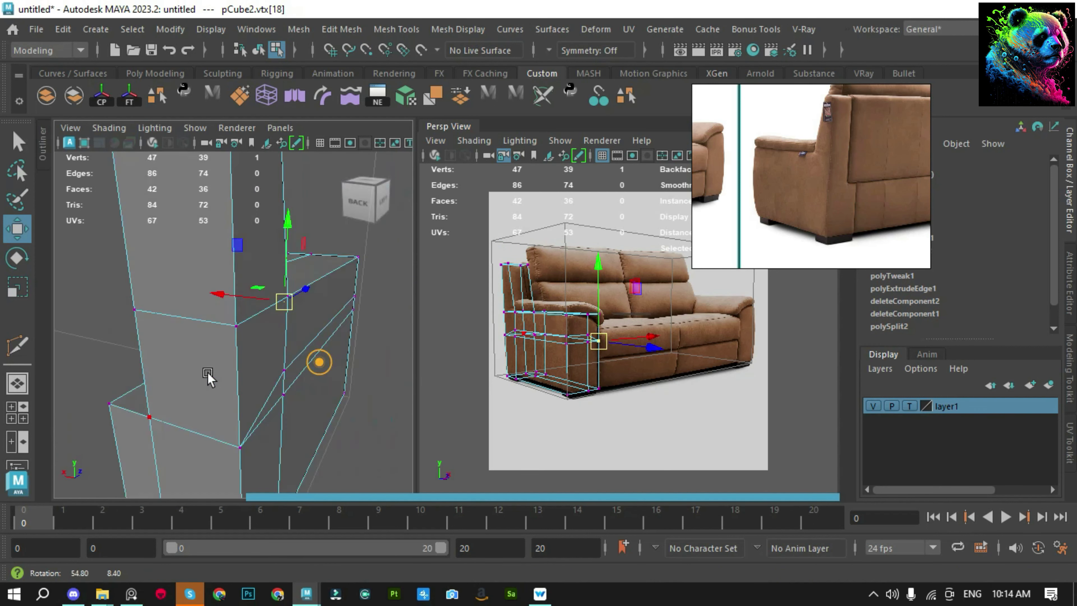
{"action": "left_click", "coordinate": [141, 353]}
{"action": "left_click_drag", "start_coordinate": [141, 353], "coordinate": [145, 373]}
{"action": "left_click_drag", "start_coordinate": [259, 377], "coordinate": [154, 361], "text": "alt"}
{"action": "left_click", "coordinate": [151, 322]}
{"action": "left_click_drag", "start_coordinate": [241, 313], "coordinate": [252, 329], "text": "alt"}
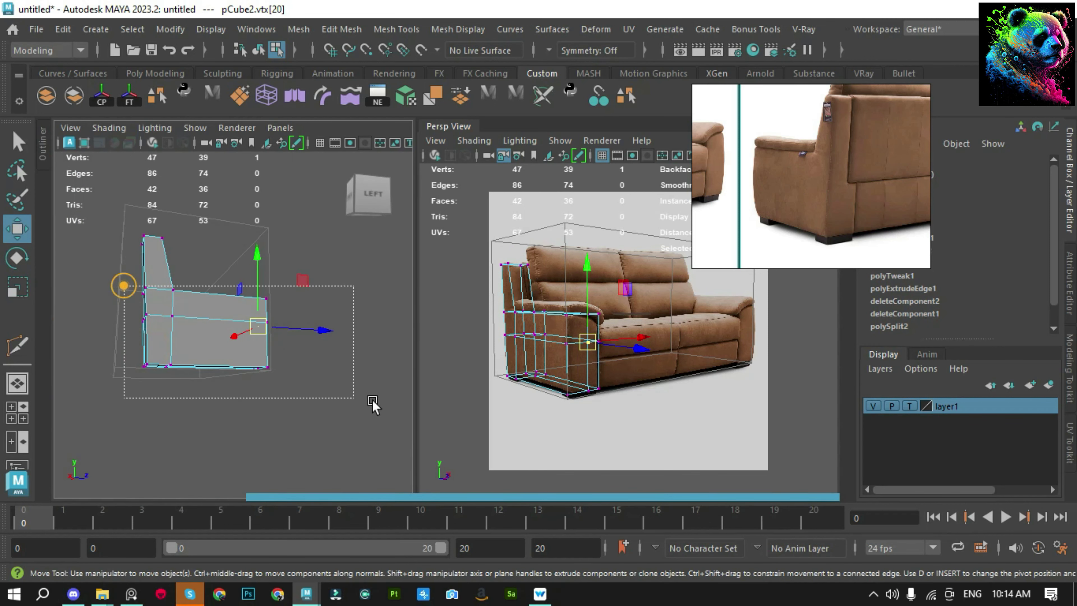
Merge all of the arm's vertices with Merge Vertices and return to object mode
{"action": "left_click_drag", "start_coordinate": [108, 212], "coordinate": [372, 405]}
{"action": "right_click", "coordinate": [256, 232], "text": "shift"}
{"action": "left_click", "coordinate": [337, 209]}
{"action": "key", "text": "F8"}
{"action": "key", "text": "q"}
{"action": "left_click_drag", "start_coordinate": [306, 327], "coordinate": [286, 365], "text": "alt"}
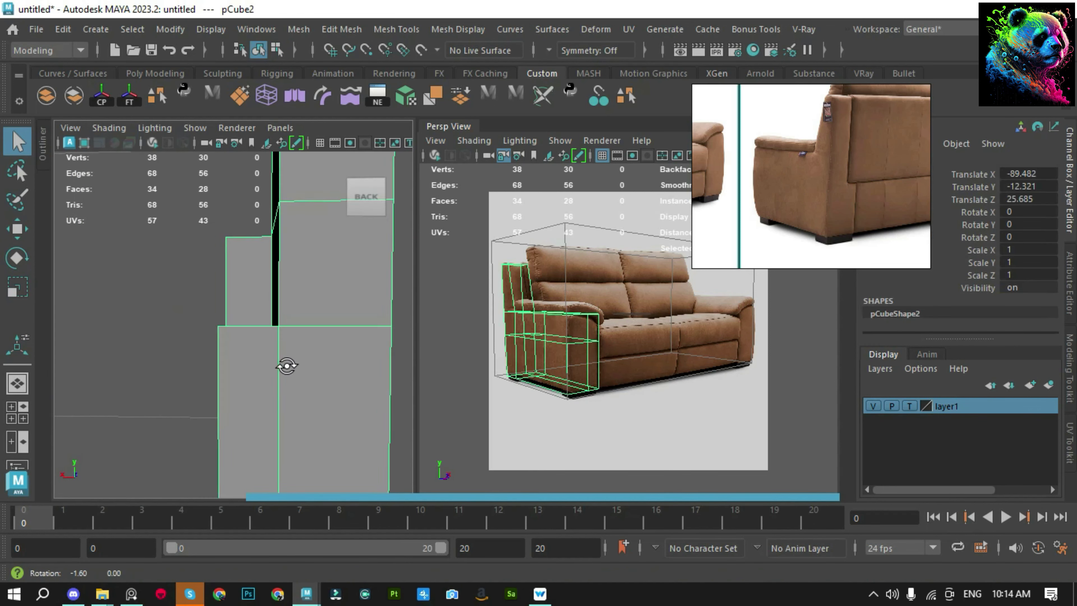
{"action": "scroll", "coordinate": [141, 335], "scroll_direction": "up", "scroll_amount": 5}
{"action": "left_click", "coordinate": [284, 325]}
Save the scene as the Maya Binary file ASSET.mb and reselect the arm mesh
{"action": "key", "text": "ctrl+s"}
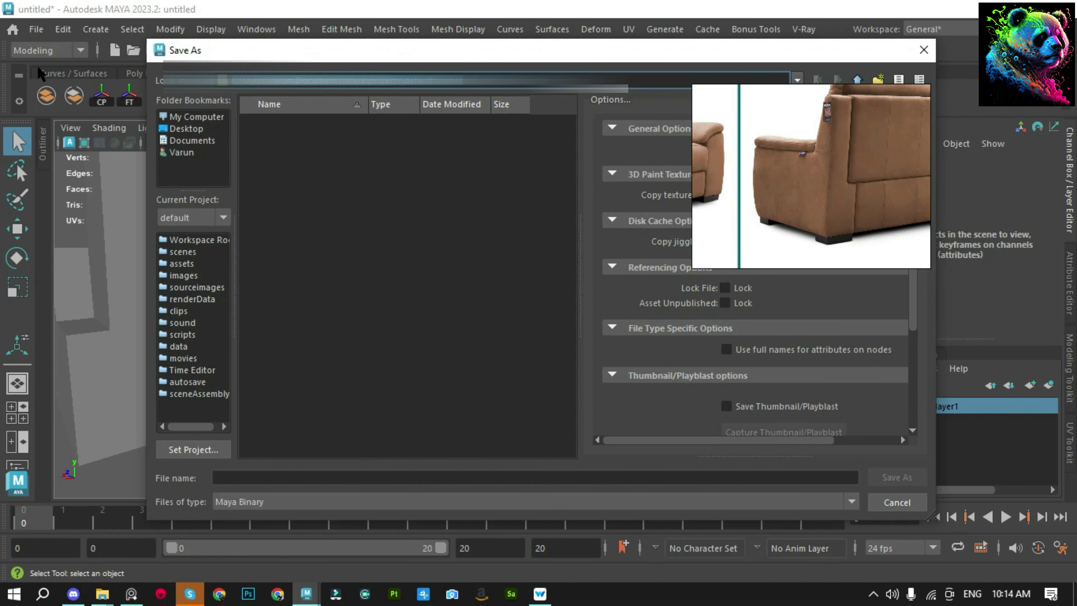
{"action": "left_click", "coordinate": [334, 478]}
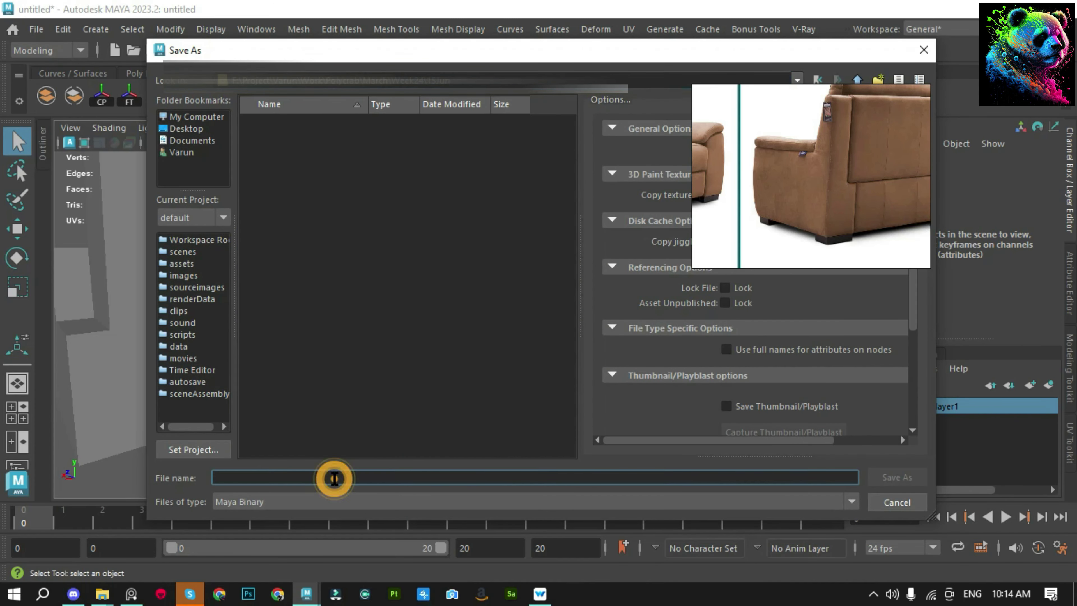
{"action": "type", "text": "ASSET"}
{"action": "key", "text": "Return"}
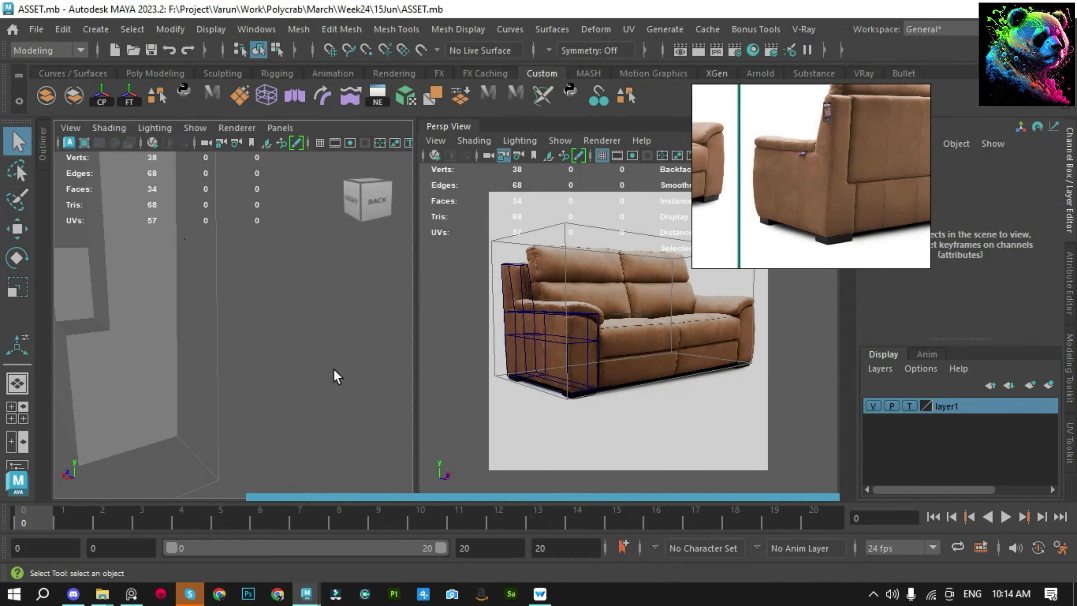
{"action": "left_click", "coordinate": [168, 372]}
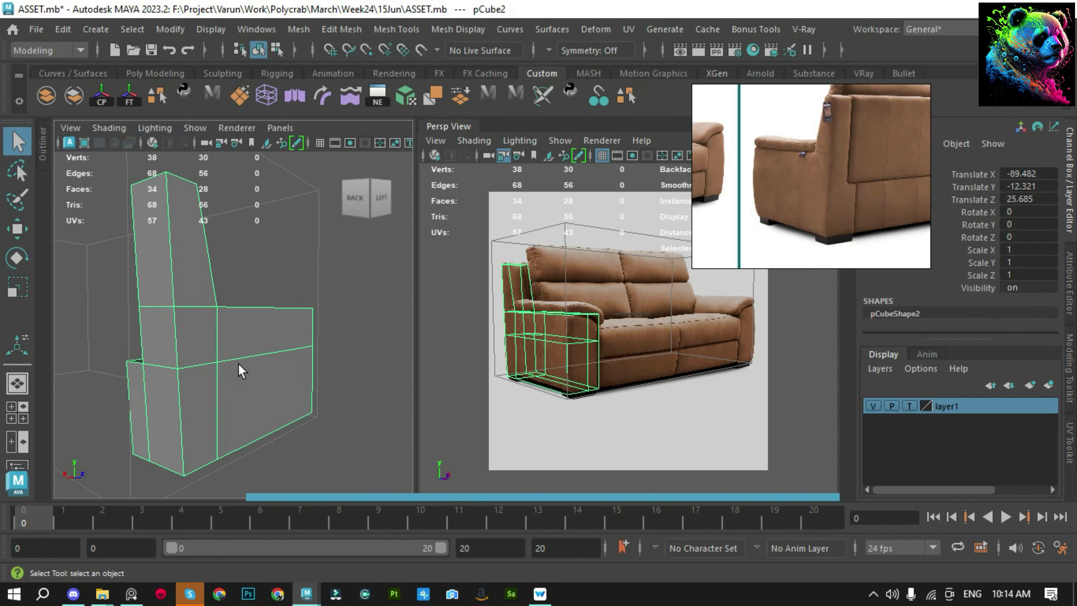
Zoom in on the arm mesh and select, then clear, its top edge in edge mode
{"action": "left_click_drag", "start_coordinate": [238, 364], "coordinate": [240, 373], "text": "alt"}
{"action": "right_click_drag", "start_coordinate": [241, 372], "coordinate": [279, 347], "text": "alt"}
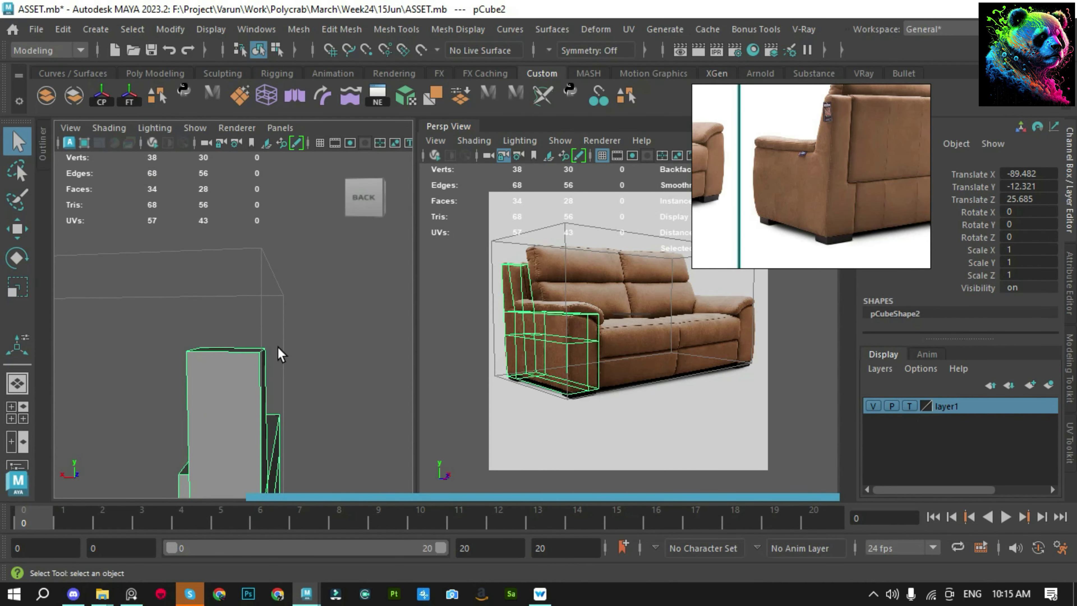
{"action": "key", "text": "F10"}
{"action": "left_click", "coordinate": [219, 351]}
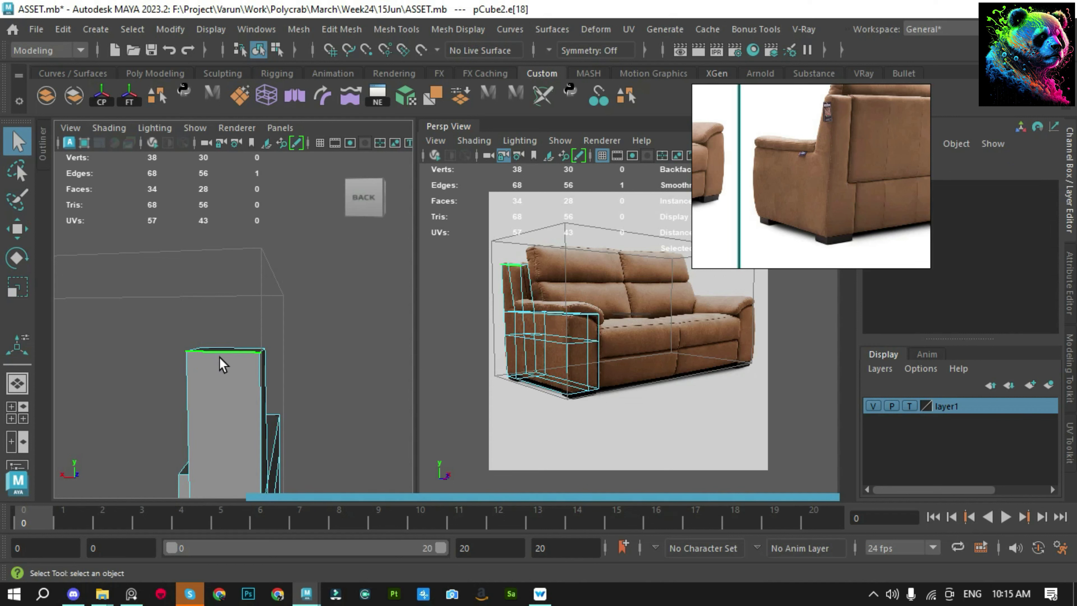
{"action": "left_click", "coordinate": [221, 373]}
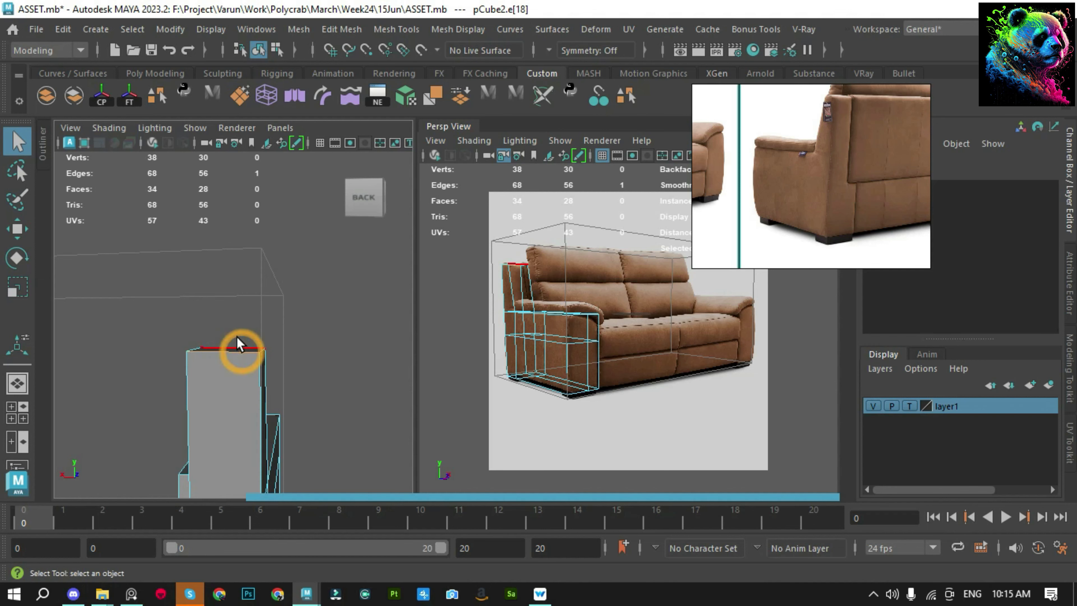
Select and frame the edge loop along the arm's top, viewing it from below
{"action": "right_click_drag", "start_coordinate": [239, 342], "coordinate": [180, 348], "text": "alt"}
{"action": "left_click_drag", "start_coordinate": [242, 343], "coordinate": [197, 400], "text": "alt"}
{"action": "mouse_move", "coordinate": [197, 400]}
{"action": "right_mouse_down", "text": "alt"}
{"action": "mouse_move", "coordinate": [227, 424]}
{"action": "mouse_move", "coordinate": [259, 369]}
{"action": "right_mouse_up", "text": "alt"}
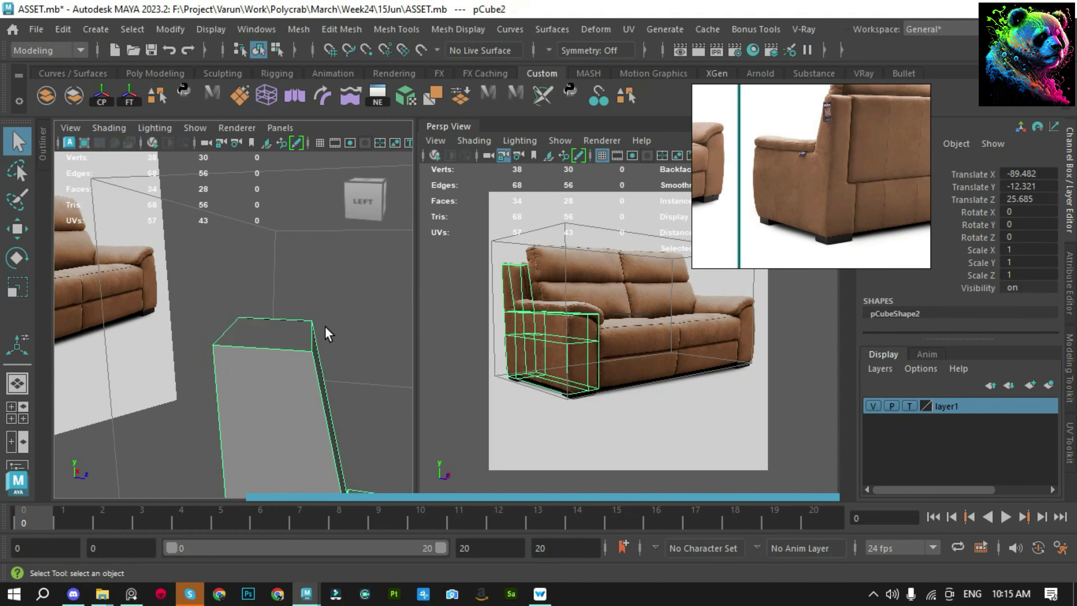
{"action": "double_click", "coordinate": [219, 407]}
{"action": "key", "text": "f"}
{"action": "mouse_move", "coordinate": [207, 409]}
{"action": "left_mouse_down", "text": "alt"}
{"action": "mouse_move", "coordinate": [296, 341]}
{"action": "mouse_move", "coordinate": [250, 270]}
{"action": "left_mouse_up", "text": "alt"}
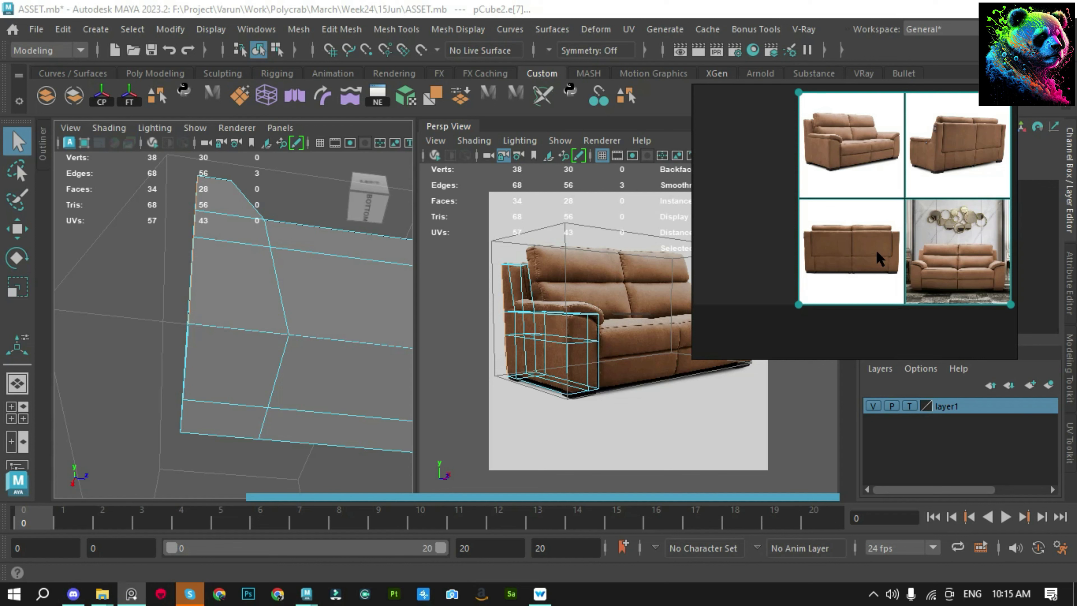
Check the living-room sofa reference photo, then deselect the armrest block in object mode
{"action": "double_click", "coordinate": [982, 258]}
{"action": "double_click", "coordinate": [851, 297]}
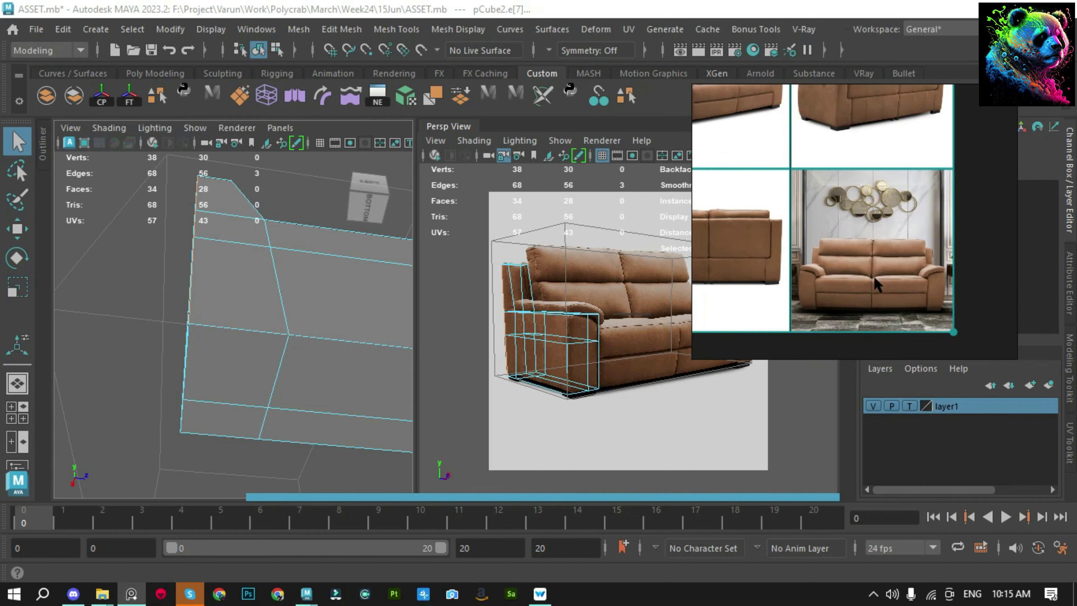
{"action": "scroll", "coordinate": [881, 280], "scroll_direction": "down", "scroll_amount": 3}
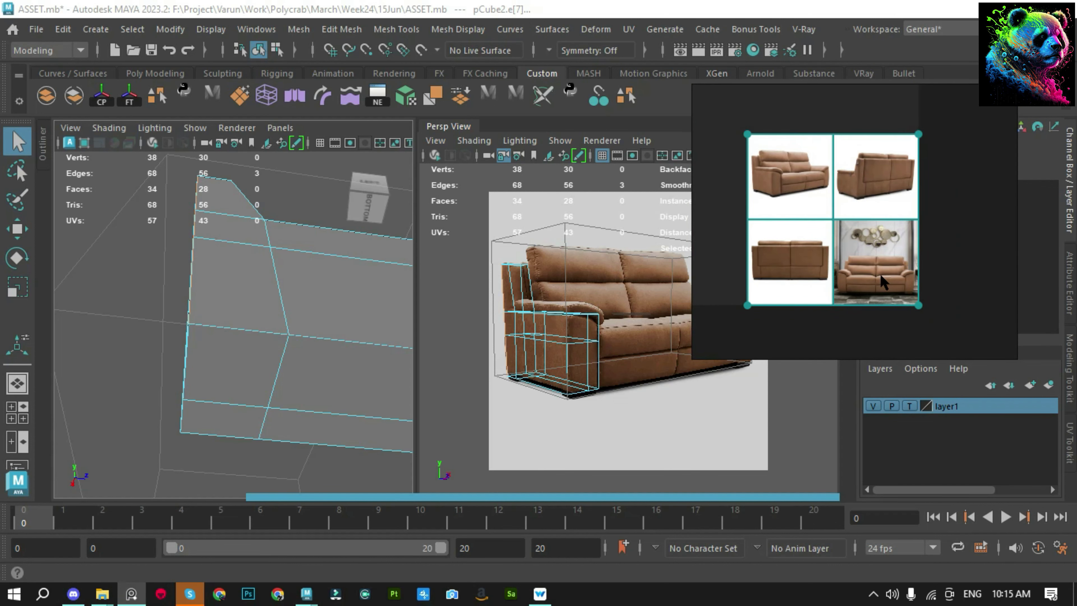
{"action": "scroll", "coordinate": [883, 280], "scroll_direction": "up", "scroll_amount": 3}
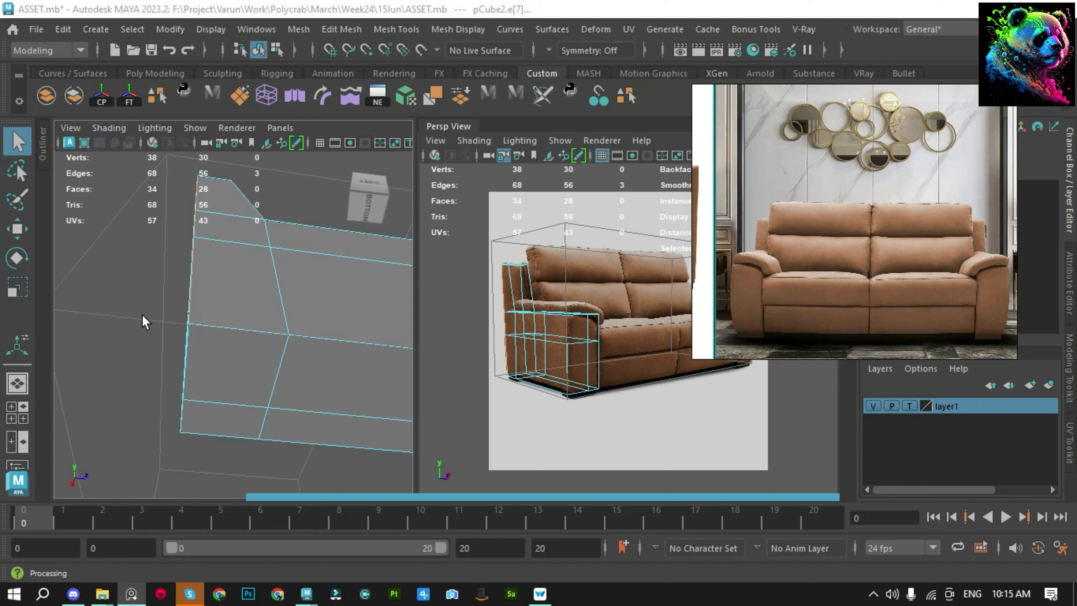
{"action": "key", "text": "F8"}
{"action": "left_click", "coordinate": [113, 259]}
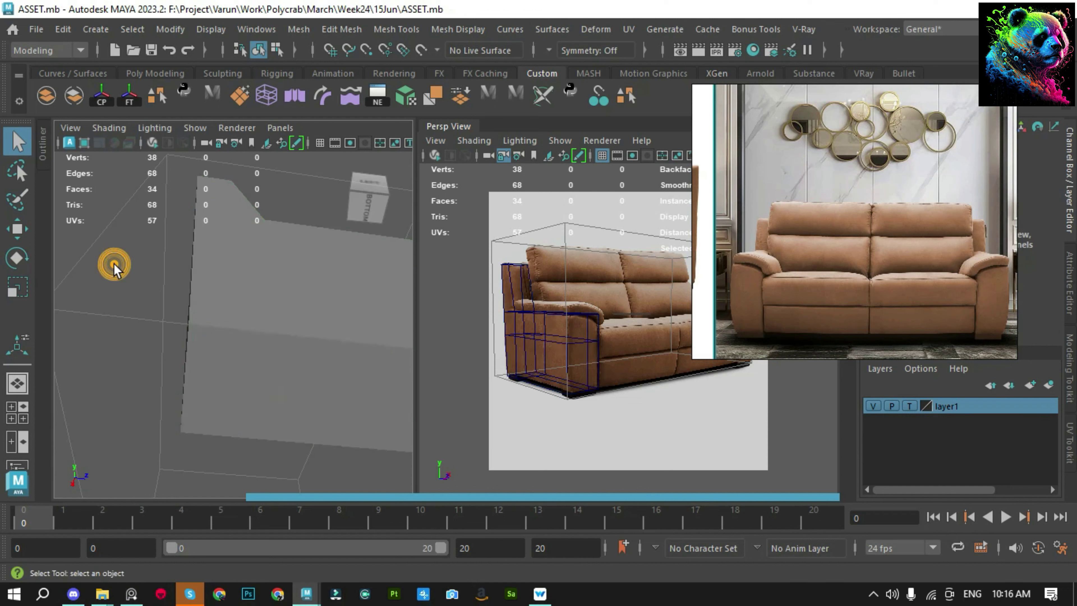
Save the scene and create a polygon plane with width and height 2200
{"action": "key", "text": "ctrl+s"}
{"action": "right_click_drag", "start_coordinate": [203, 242], "coordinate": [205, 267], "text": "shift"}
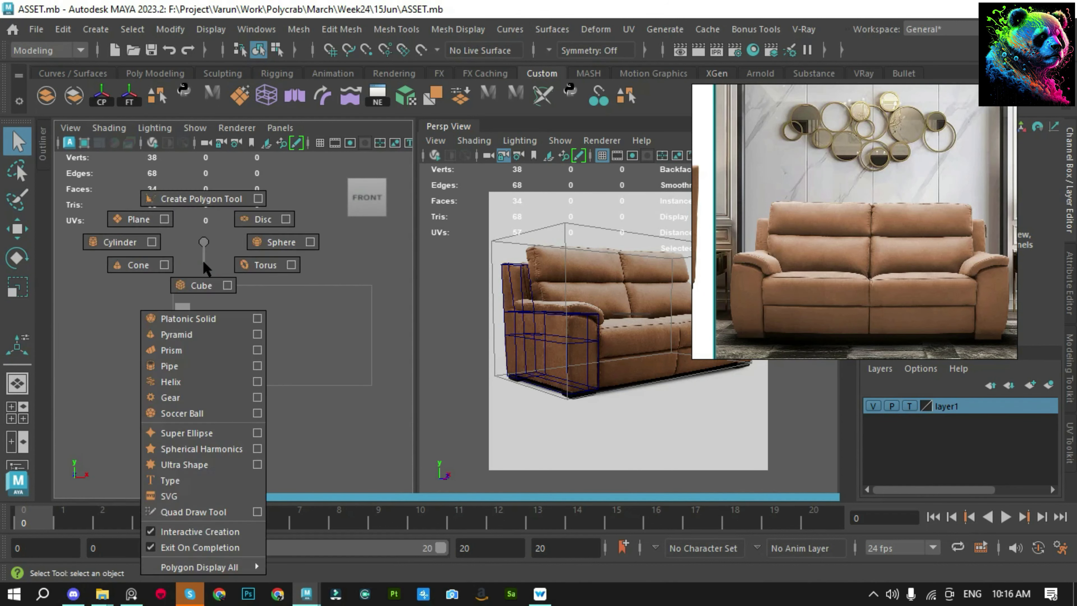
{"action": "right_click_drag", "start_coordinate": [84, 221], "coordinate": [85, 220], "text": "shift"}
{"action": "left_click_drag", "start_coordinate": [397, 452], "coordinate": [170, 284]}
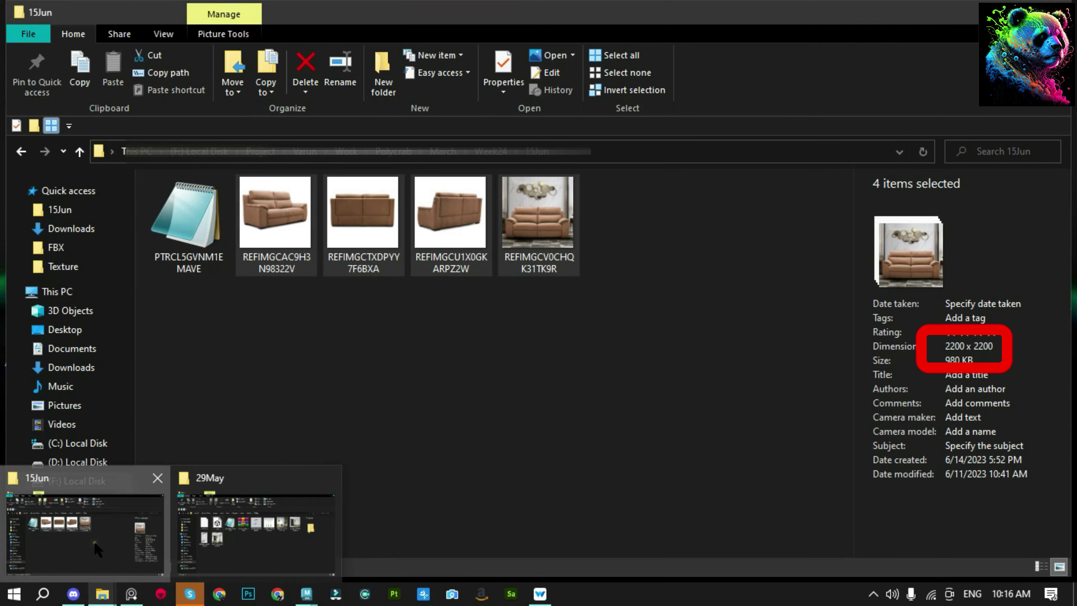
{"action": "left_click", "coordinate": [97, 549]}
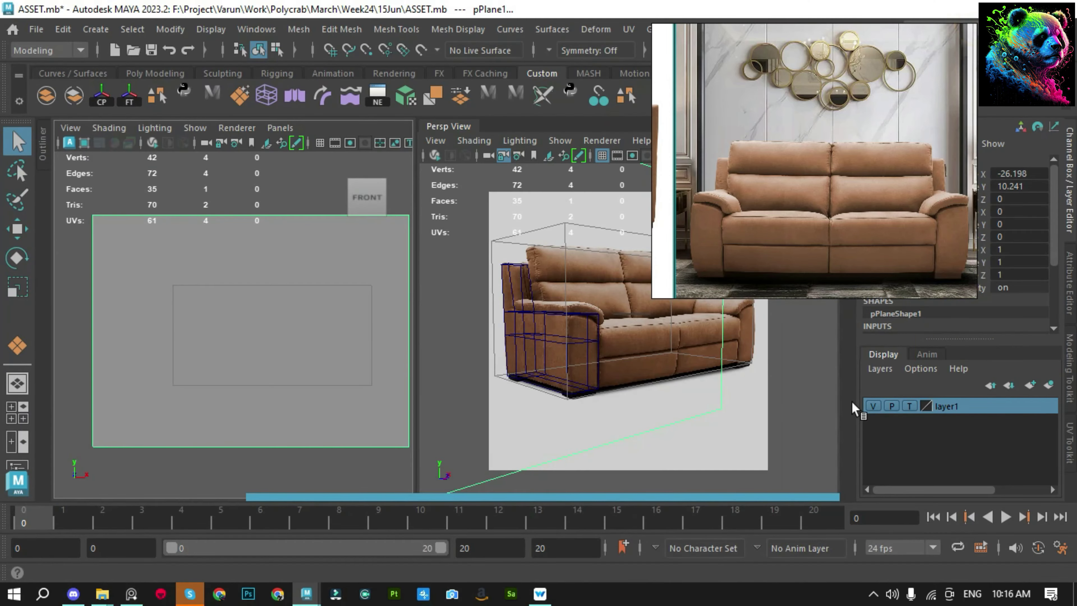
{"action": "left_click_drag", "start_coordinate": [1054, 190], "coordinate": [1046, 241]}
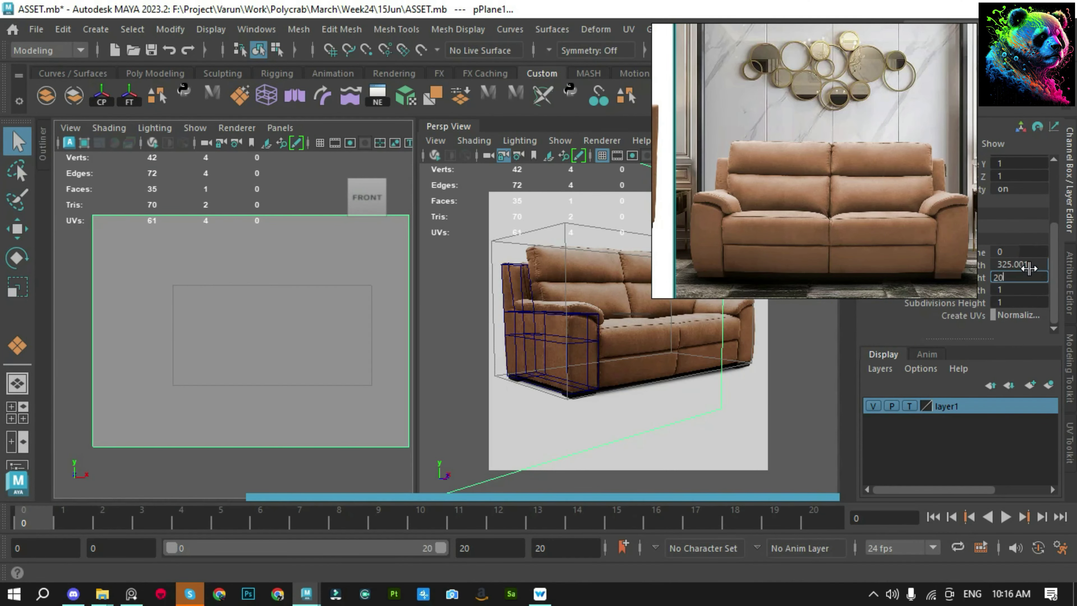
{"action": "type", "text": "220"}
{"action": "key", "text": "shift+Tab"}
{"action": "type", "text": "2200"}
{"action": "key", "text": "Return"}
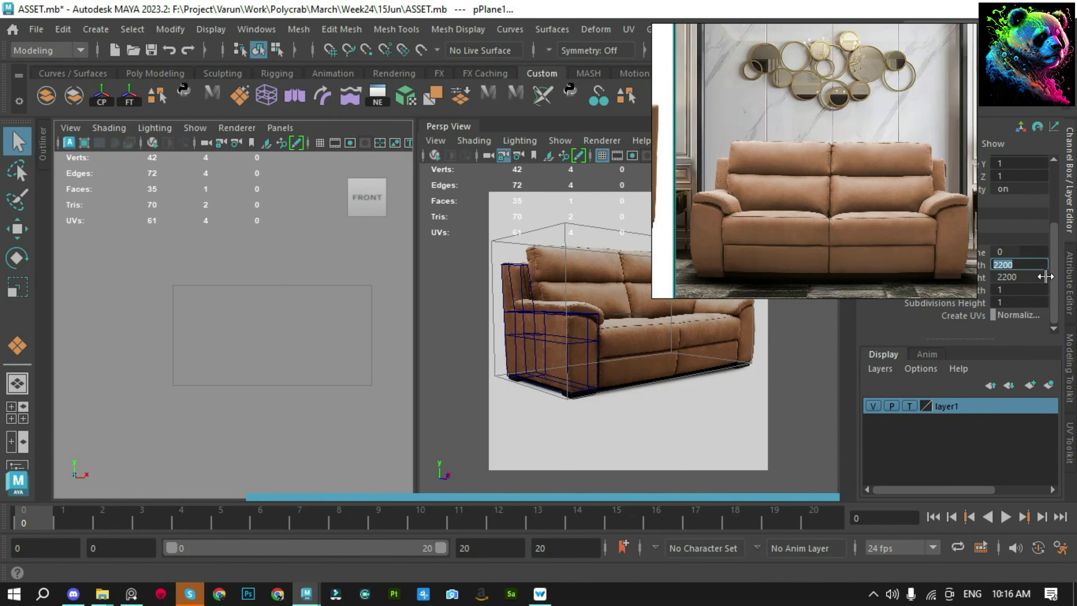
Assign the plane a new Lambert material with the front-view sofa photo as its file texture
{"action": "right_click_drag", "start_coordinate": [228, 392], "coordinate": [325, 455]}
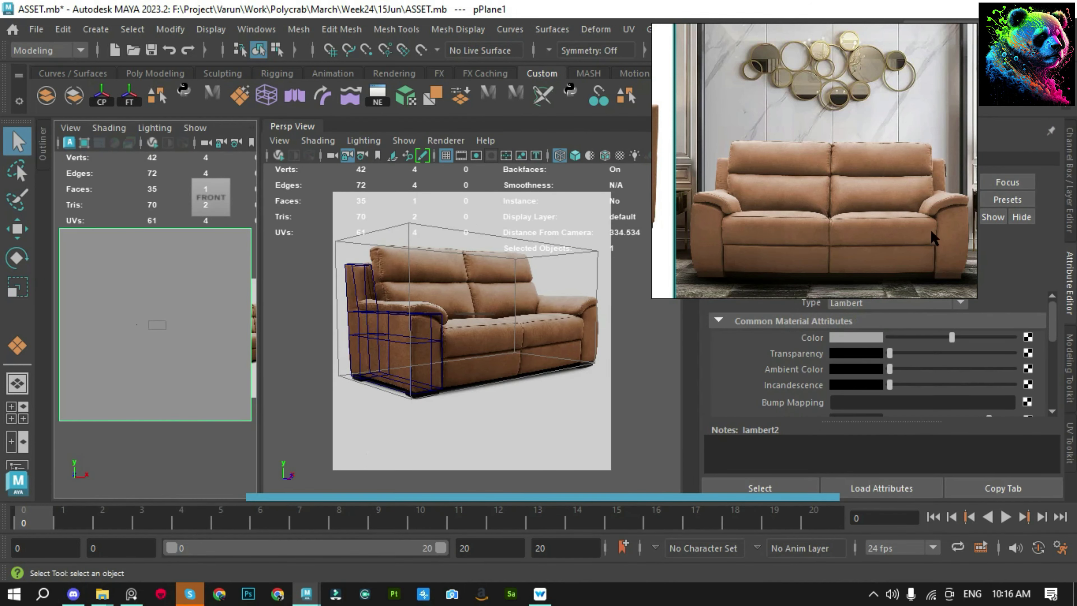
{"action": "left_click_drag", "start_coordinate": [931, 235], "coordinate": [789, 76]}
{"action": "left_click", "coordinate": [1028, 337]}
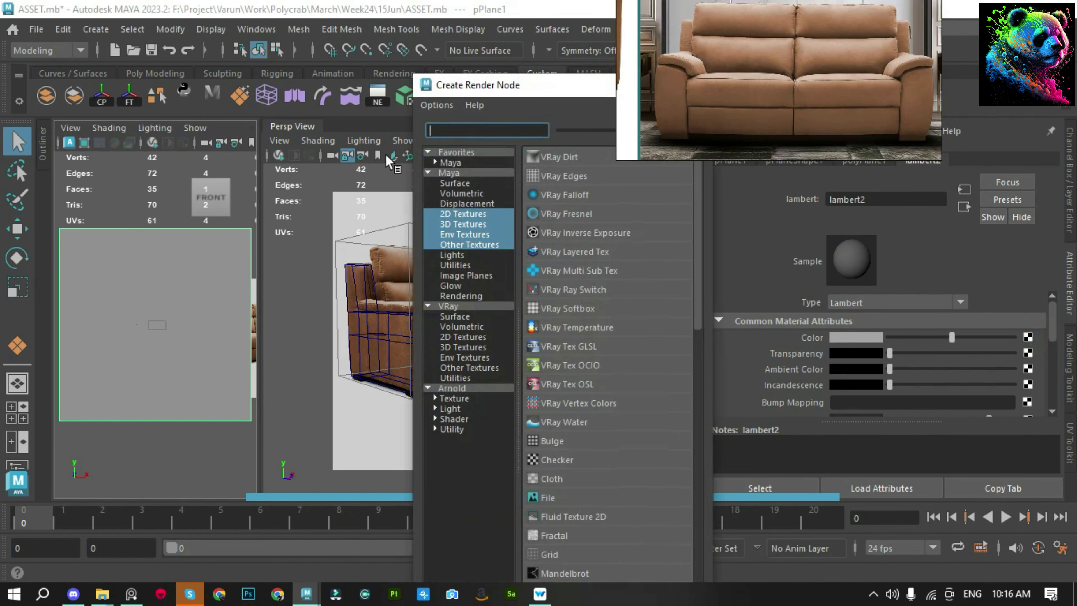
{"action": "left_click", "coordinate": [543, 503]}
{"action": "left_click", "coordinate": [1031, 375]}
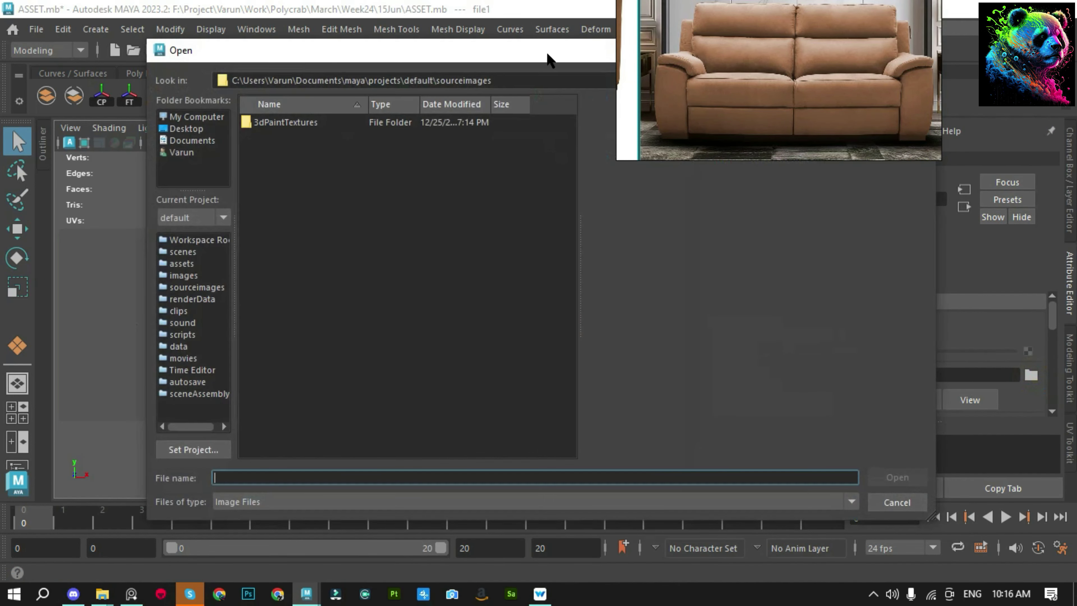
{"action": "left_click", "coordinate": [382, 166]}
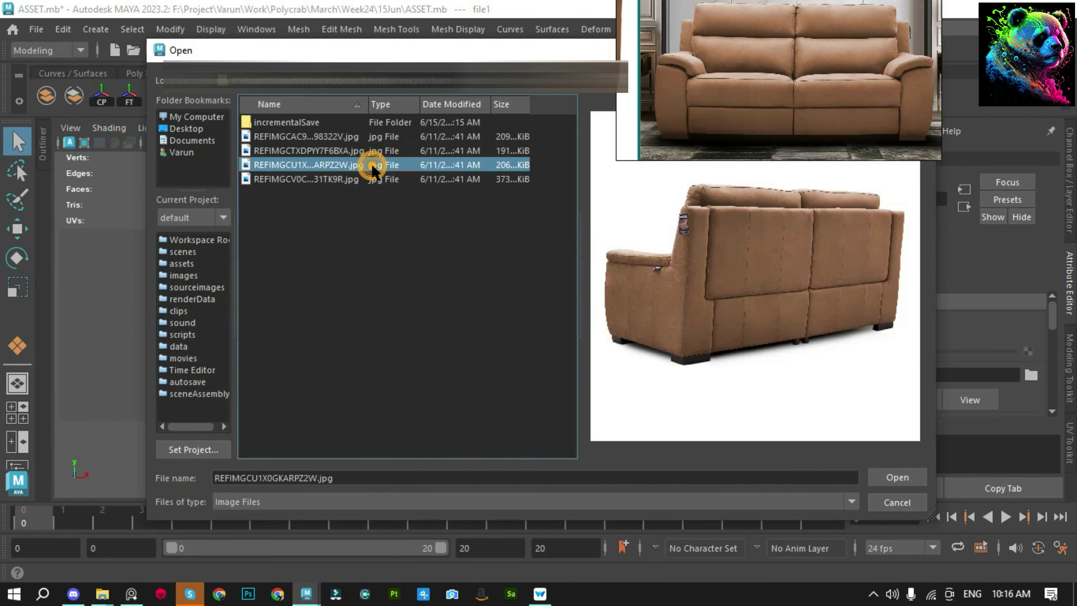
{"action": "double_click", "coordinate": [377, 179]}
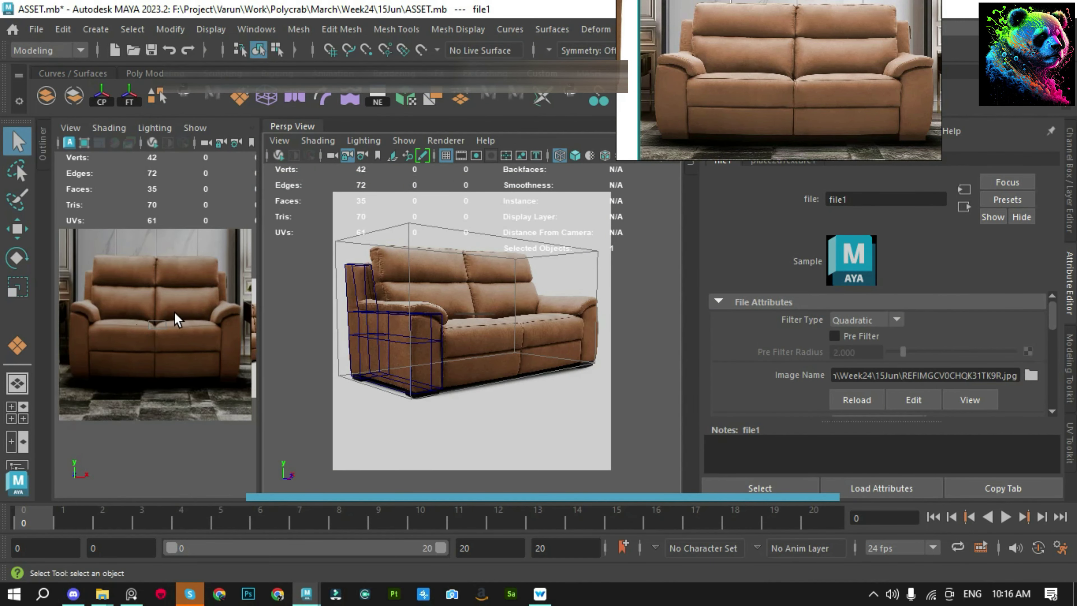
{"action": "key", "text": "6"}
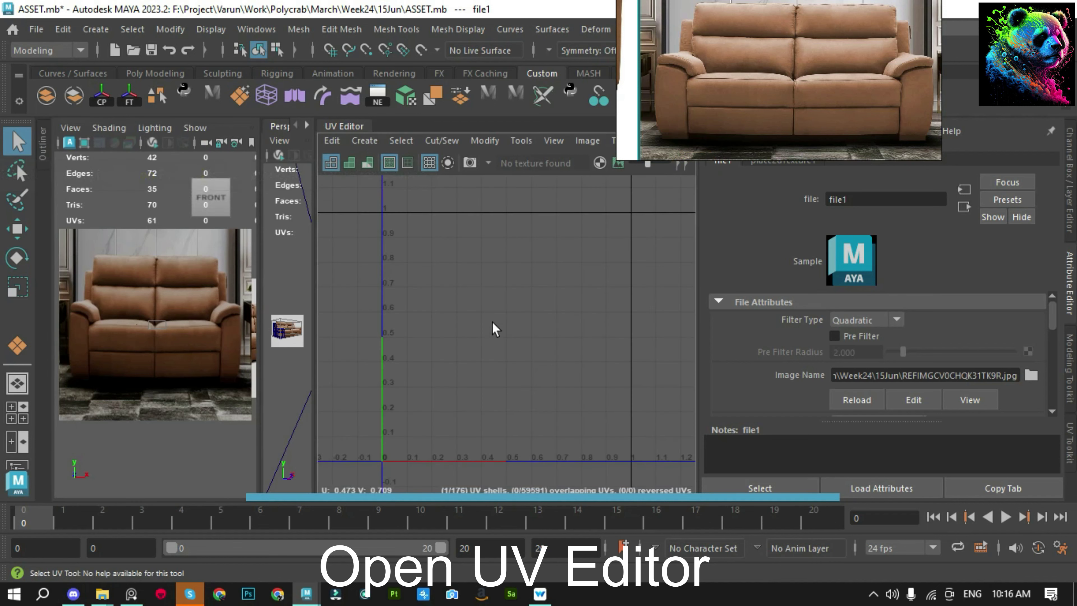
Stretch the plane's top UV edge up to 1.0 in the UV Editor
{"action": "key", "text": "w"}
{"action": "left_click", "coordinate": [537, 296]}
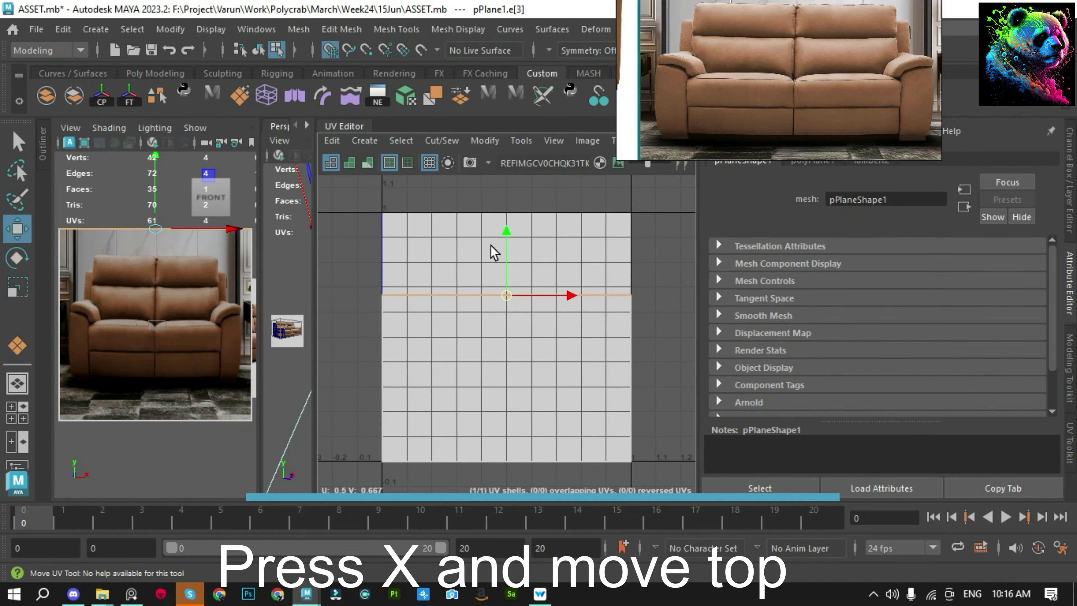
{"action": "left_click_drag", "start_coordinate": [508, 238], "coordinate": [507, 212]}
{"action": "key", "text": "F8"}
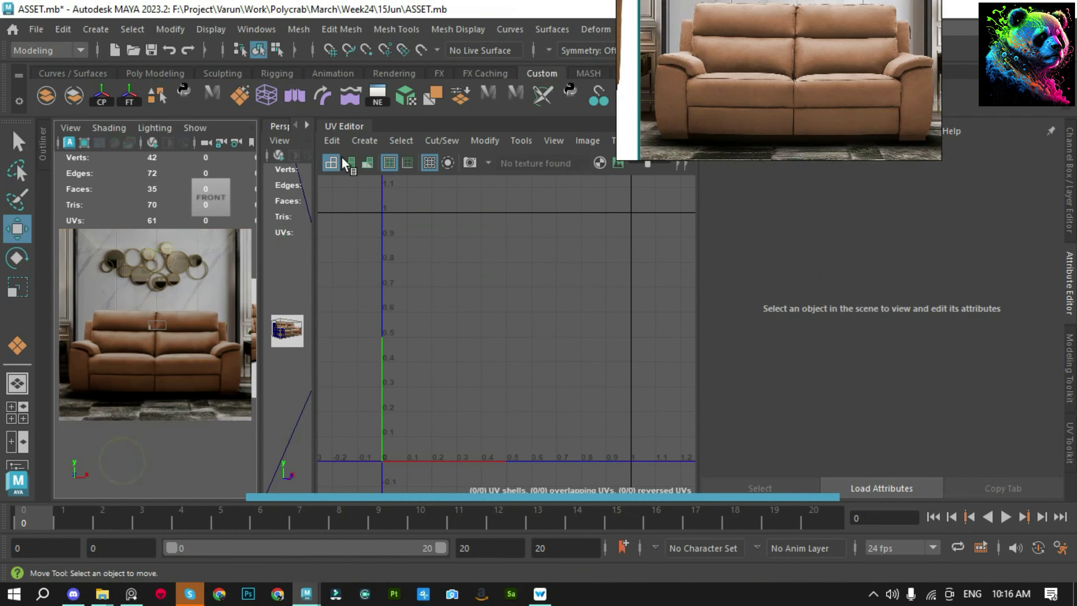
{"action": "left_click", "coordinate": [351, 121]}
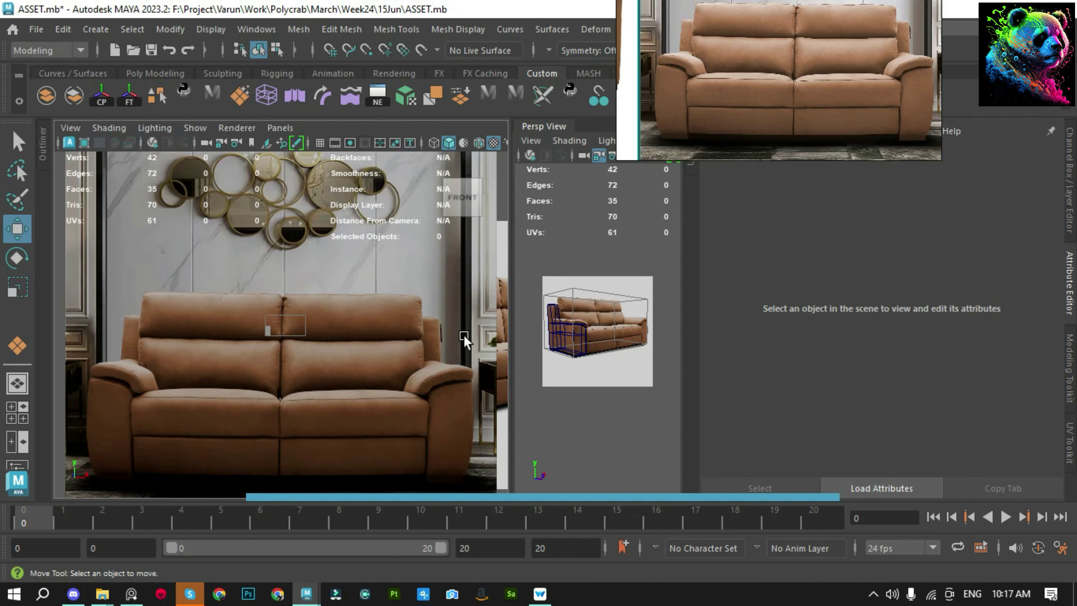
Shrink the reference plane around its centre and move it upward
{"action": "left_click", "coordinate": [433, 357]}
{"action": "key", "text": "f"}
{"action": "key", "text": "e"}
{"action": "key", "text": "r"}
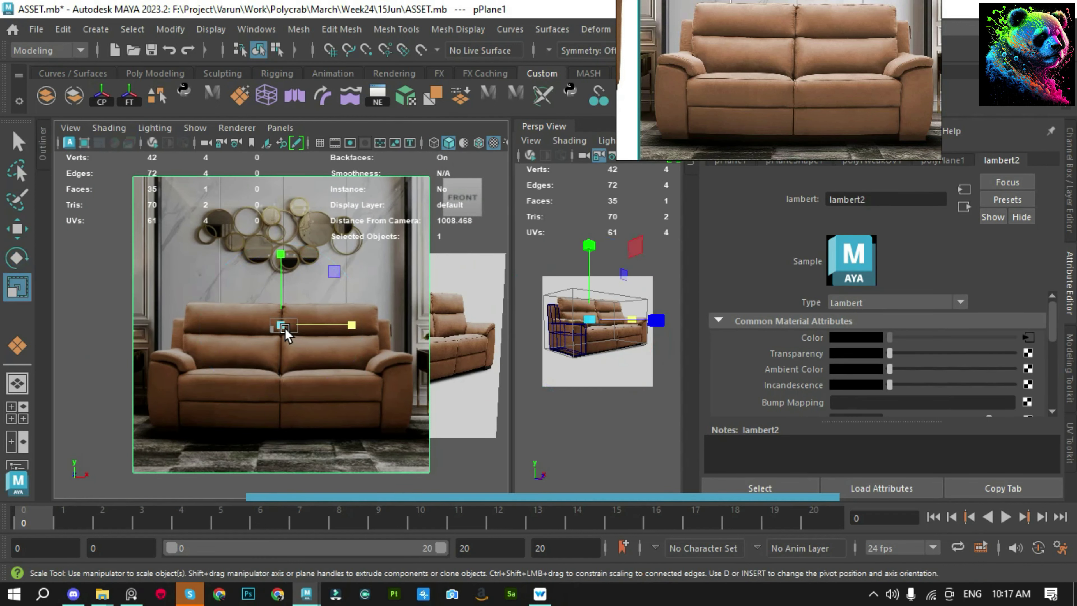
{"action": "mouse_move", "coordinate": [284, 329]}
{"action": "left_mouse_down"}
{"action": "mouse_move", "coordinate": [318, 470]}
{"action": "mouse_move", "coordinate": [361, 492]}
{"action": "left_mouse_up"}
{"action": "key", "text": "w"}
{"action": "mouse_move", "coordinate": [283, 332]}
{"action": "left_mouse_down"}
{"action": "mouse_move", "coordinate": [294, 300]}
{"action": "mouse_move", "coordinate": [334, 334]}
{"action": "left_mouse_up"}
Fine-tune the plane to about 0.102 scale and raise it to line up the sofa photo
{"action": "key", "text": "r"}
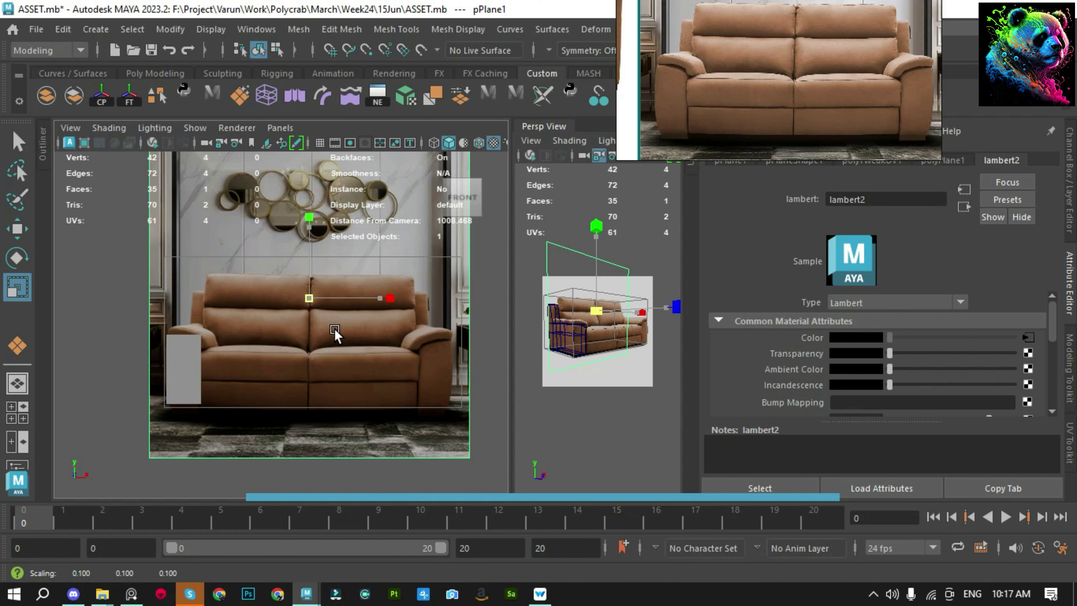
{"action": "key", "text": "w"}
{"action": "left_click_drag", "start_coordinate": [312, 301], "coordinate": [317, 292]}
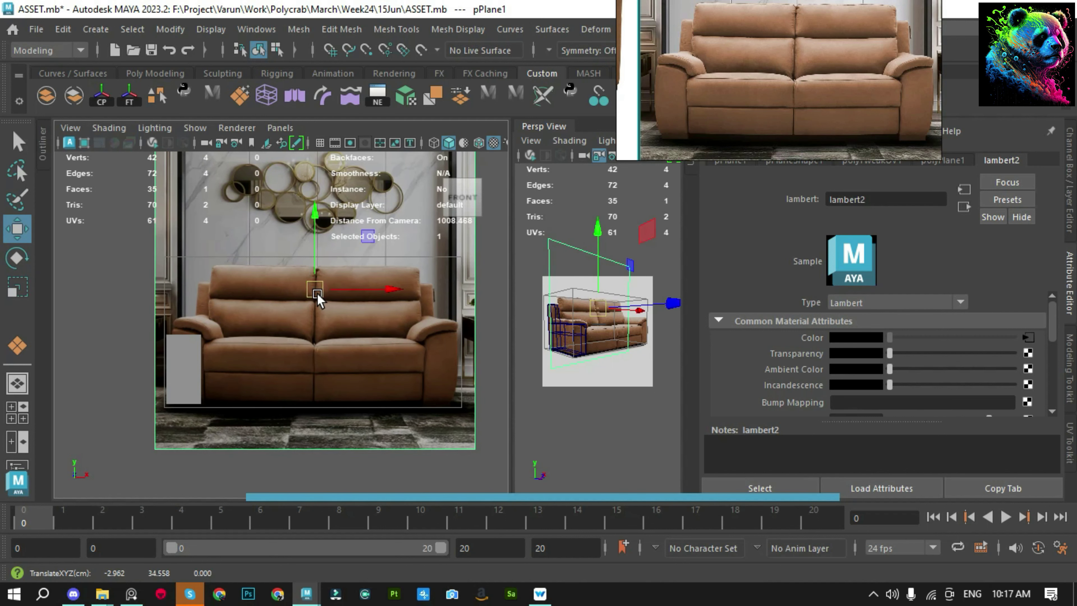
{"action": "key", "text": "e"}
{"action": "key", "text": "r"}
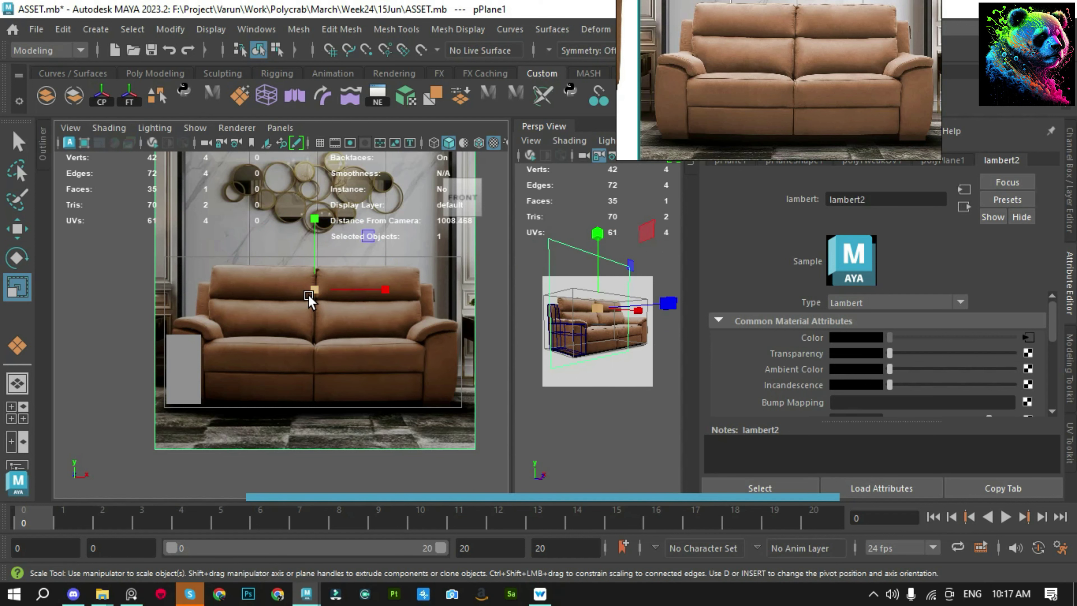
{"action": "left_click_drag", "start_coordinate": [319, 289], "coordinate": [325, 295]}
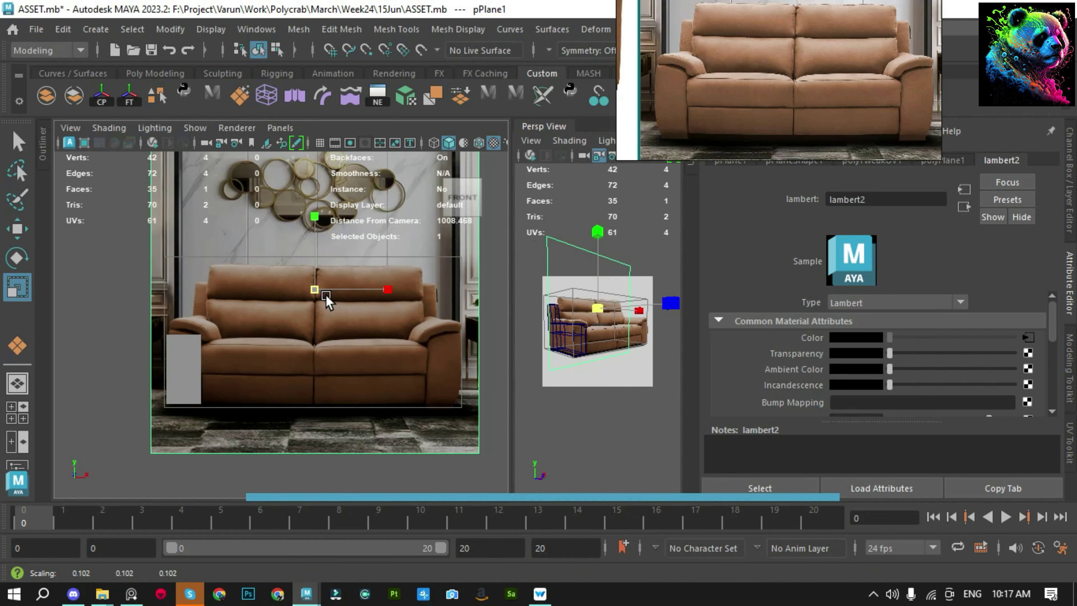
{"action": "key", "text": "w"}
{"action": "left_click_drag", "start_coordinate": [314, 233], "coordinate": [311, 226]}
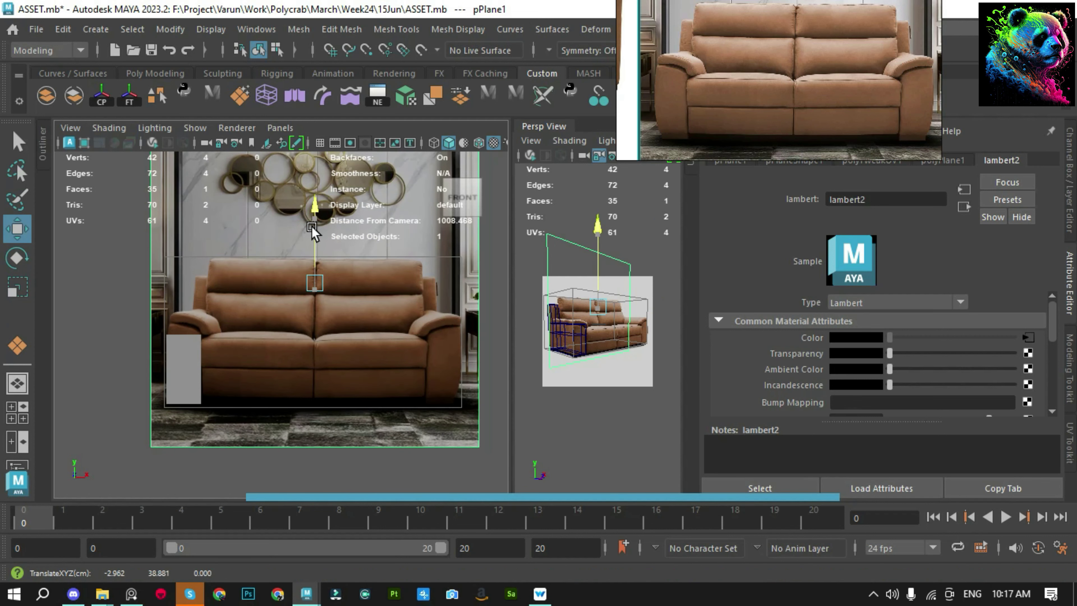
{"action": "key", "text": "alt+v"}
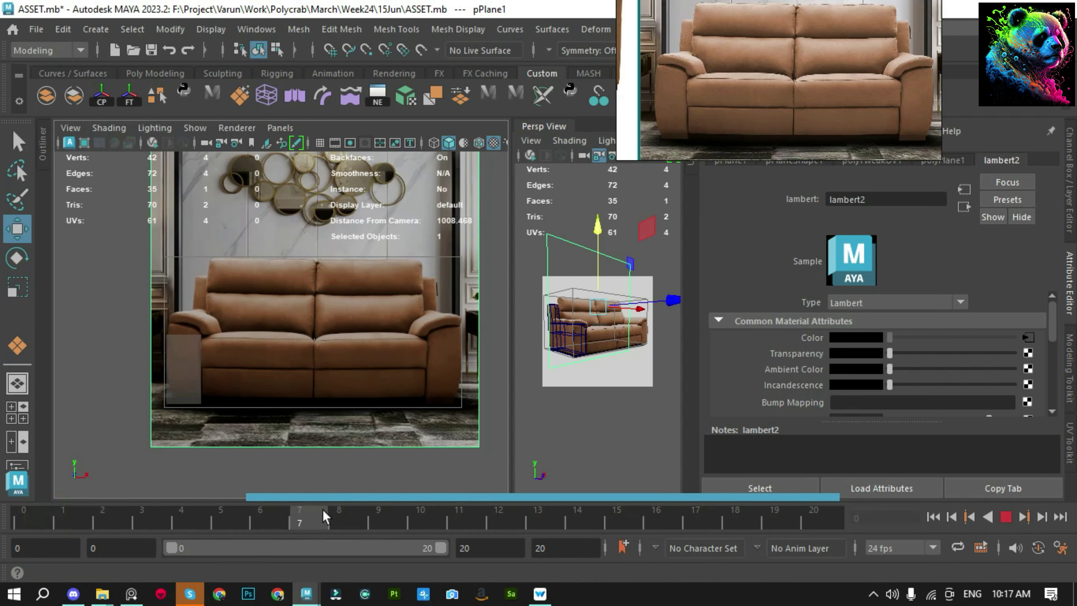
Select and frame the armrest block, zooming in and out to check its fit
{"action": "left_click", "coordinate": [180, 357]}
{"action": "key", "text": "f"}
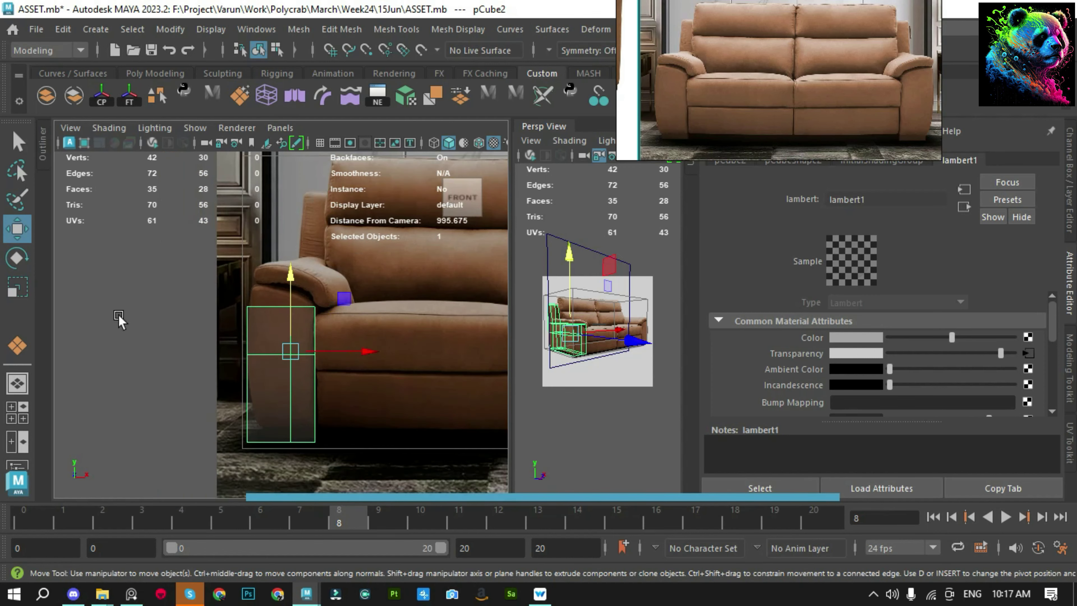
{"action": "key", "text": "q"}
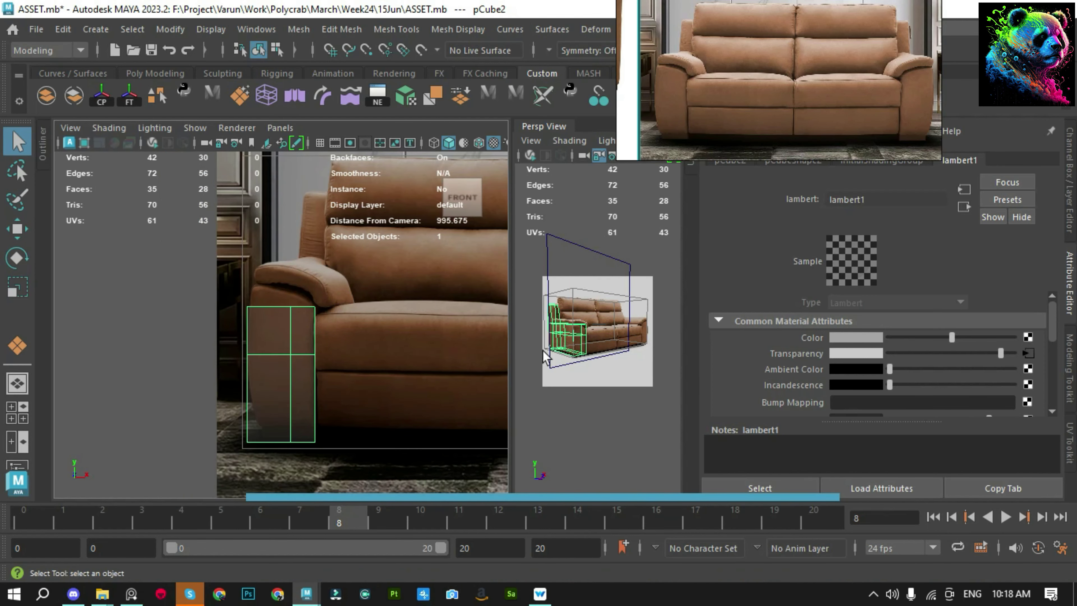
{"action": "scroll", "coordinate": [382, 337], "scroll_direction": "up", "scroll_amount": 2}
{"action": "scroll", "coordinate": [386, 403], "scroll_direction": "up", "scroll_amount": 2}
{"action": "scroll", "coordinate": [364, 373], "scroll_direction": "up", "scroll_amount": 2}
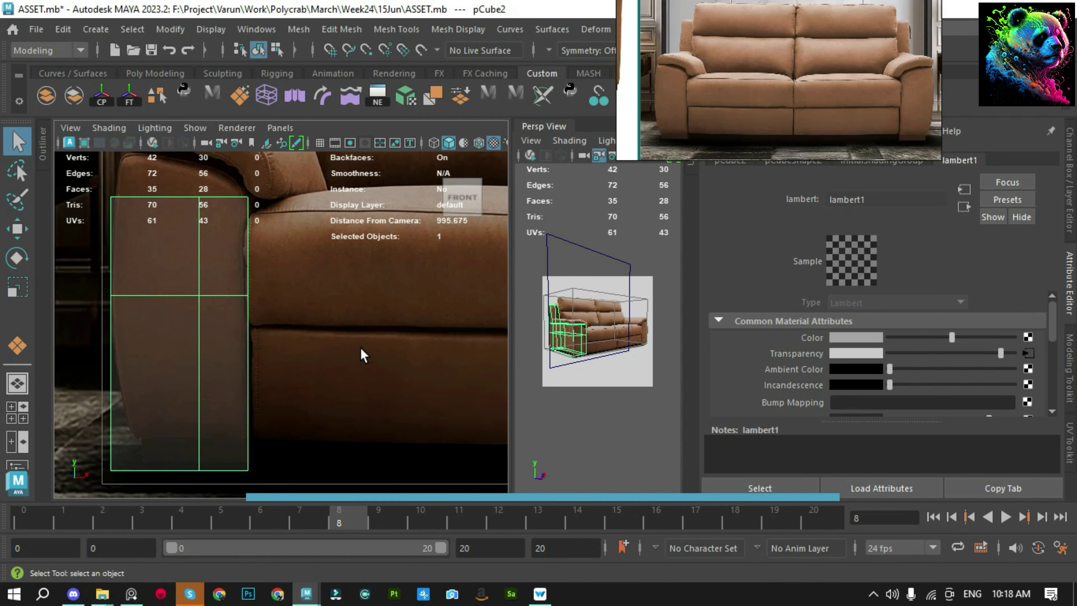
{"action": "scroll", "coordinate": [241, 294], "scroll_direction": "down", "scroll_amount": 2}
{"action": "scroll", "coordinate": [259, 298], "scroll_direction": "down", "scroll_amount": 1}
{"action": "scroll", "coordinate": [250, 268], "scroll_direction": "down", "scroll_amount": 2}
{"action": "scroll", "coordinate": [307, 284], "scroll_direction": "down", "scroll_amount": 1}
Raise the reference plane slightly and reselect the armrest block
{"action": "key", "text": "w"}
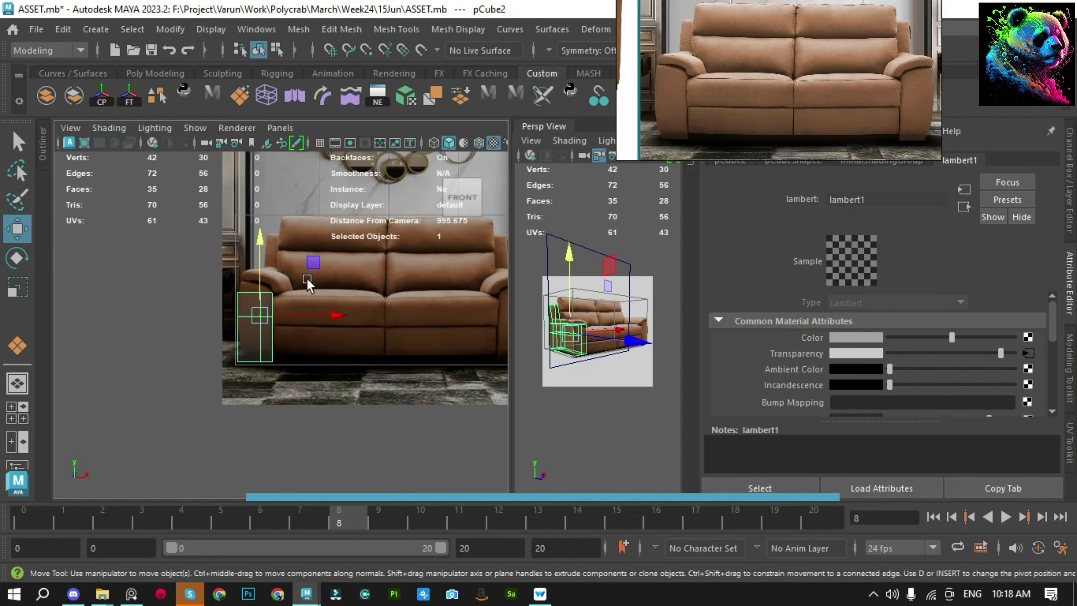
{"action": "left_click", "coordinate": [308, 283]}
{"action": "scroll", "coordinate": [310, 297], "scroll_direction": "up", "scroll_amount": 2}
{"action": "scroll", "coordinate": [307, 349], "scroll_direction": "up", "scroll_amount": 1}
{"action": "scroll", "coordinate": [312, 388], "scroll_direction": "up", "scroll_amount": 1}
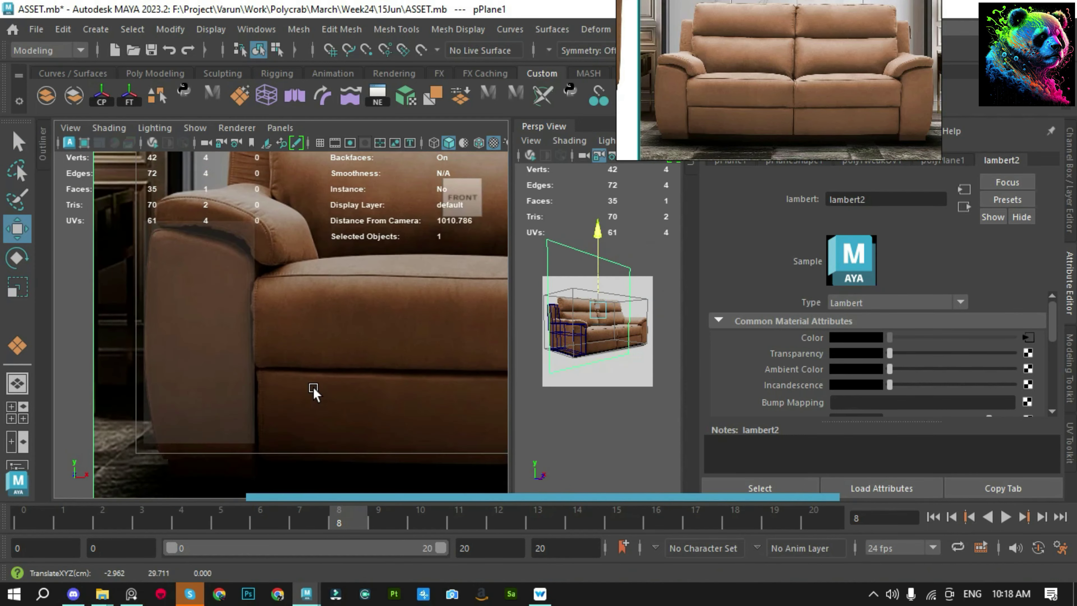
{"action": "mouse_move", "coordinate": [314, 392]}
{"action": "middle_mouse_down"}
{"action": "mouse_move", "coordinate": [320, 367]}
{"action": "mouse_move", "coordinate": [335, 375]}
{"action": "middle_mouse_up"}
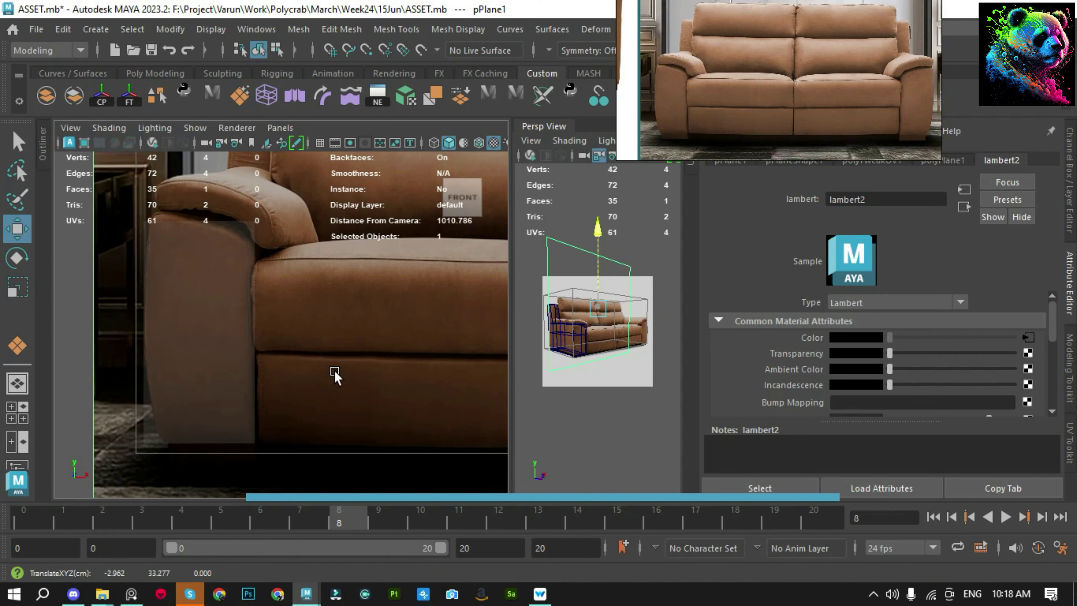
{"action": "left_click", "coordinate": [161, 312]}
{"action": "key", "text": "q"}
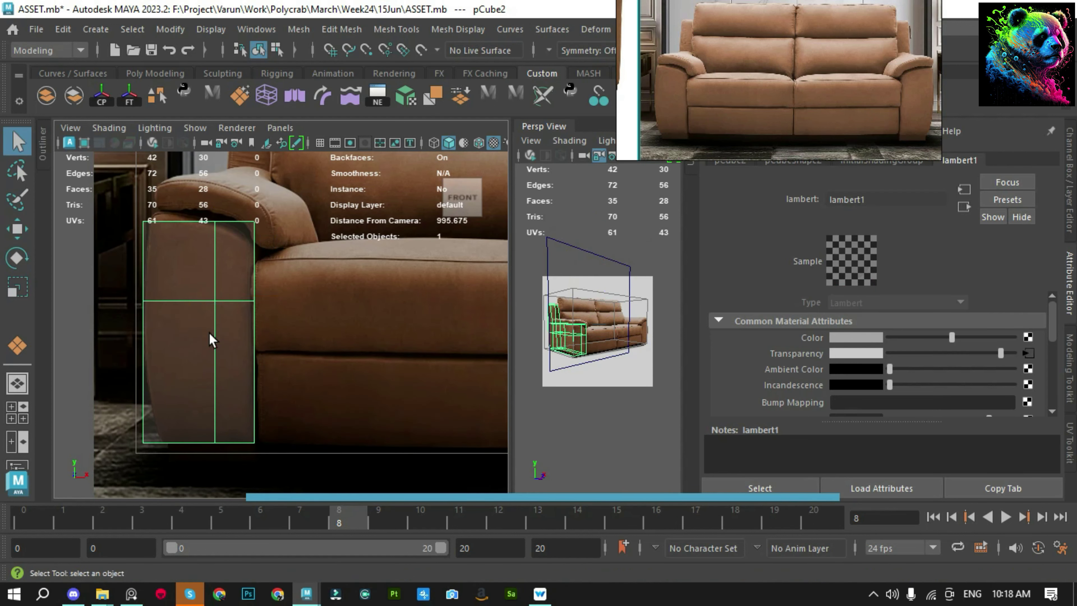
Lower the sofa reference plane to match the arm, then put the armrest box into vertex mode
{"action": "left_click", "coordinate": [322, 295]}
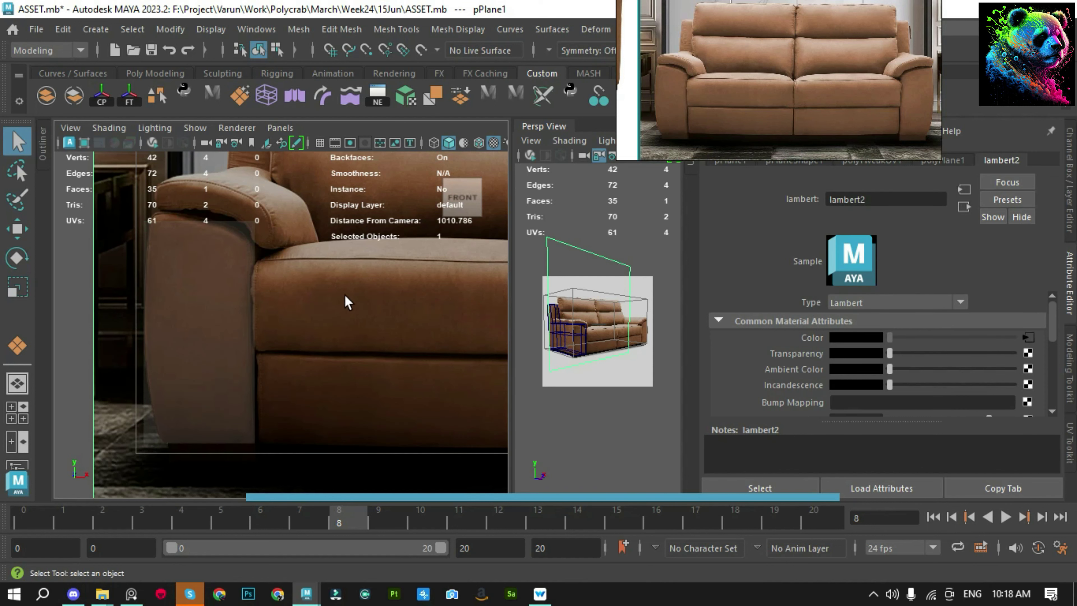
{"action": "key", "text": "w"}
{"action": "middle_click_drag", "start_coordinate": [345, 296], "coordinate": [353, 300]}
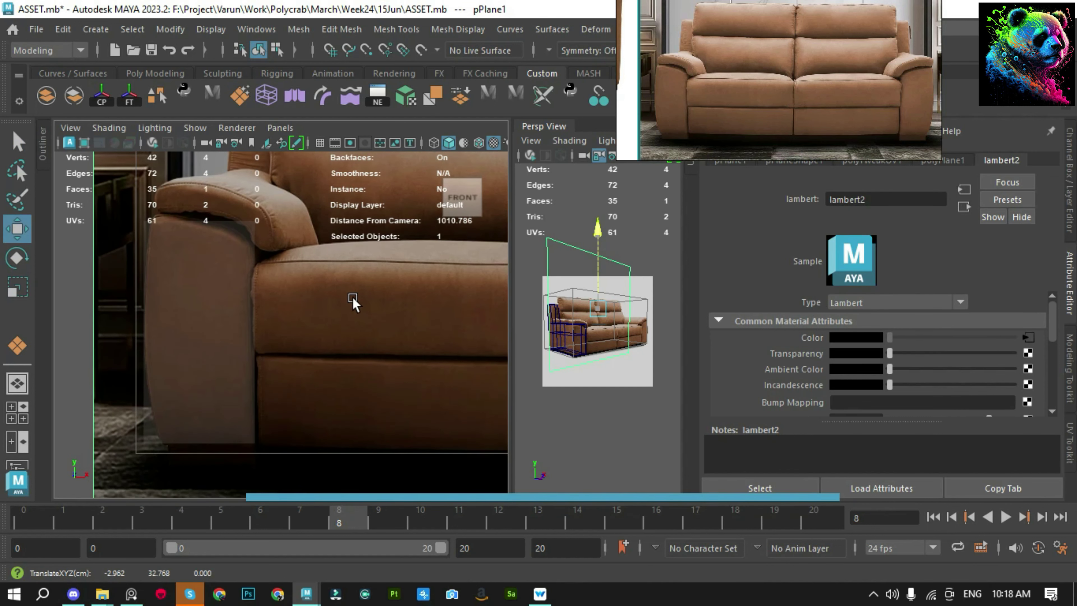
{"action": "left_click", "coordinate": [226, 239]}
{"action": "key", "text": "q"}
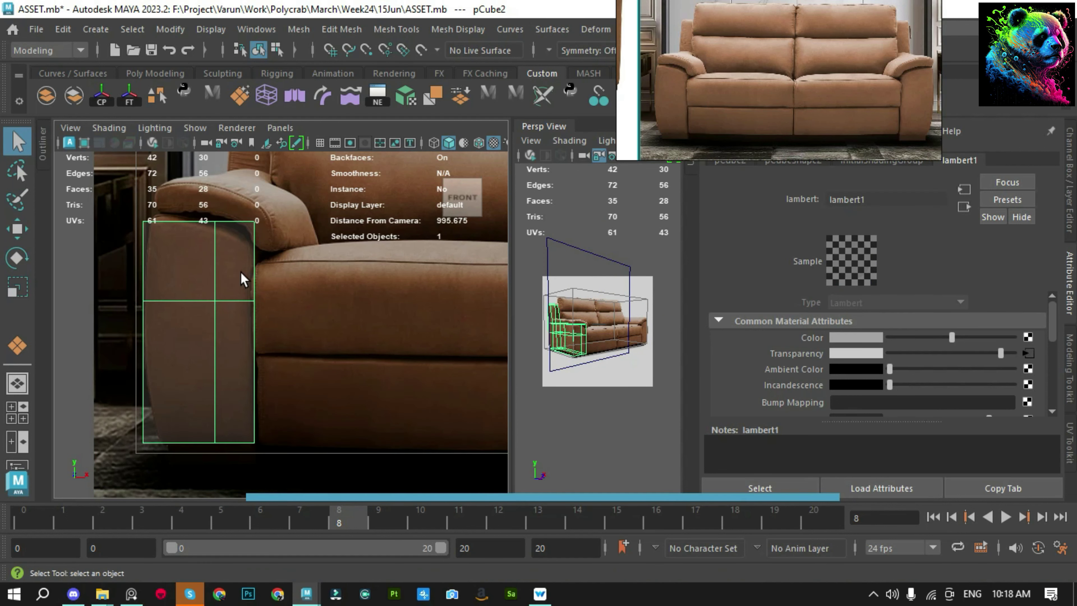
{"action": "middle_click_drag", "start_coordinate": [247, 284], "coordinate": [272, 314], "text": "alt"}
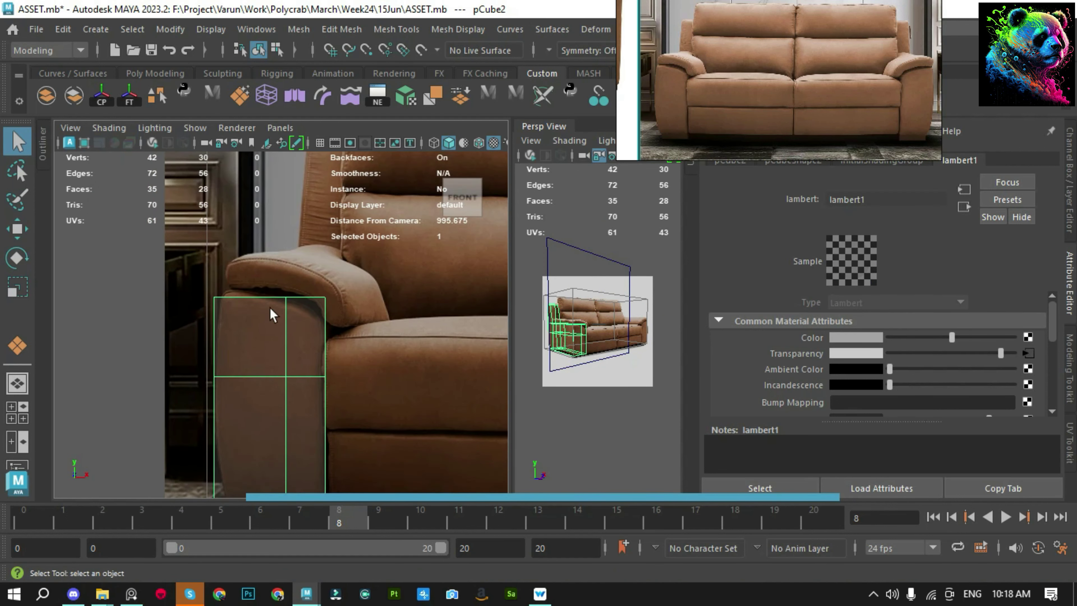
{"action": "key", "text": "F9"}
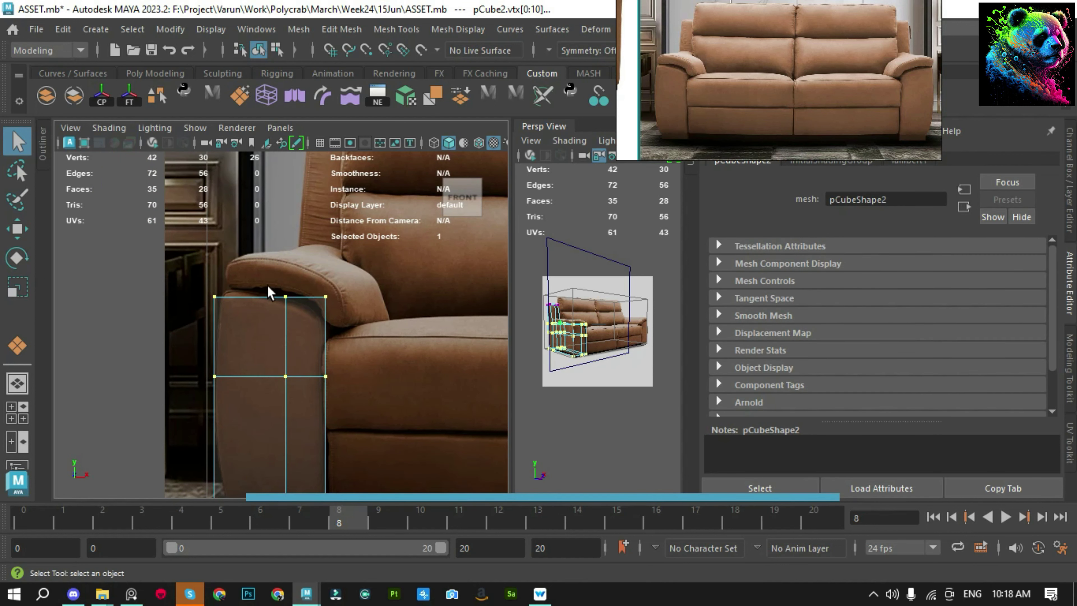
Lower the armrest's top-right vertex to slope the arm
{"action": "key", "text": "4"}
{"action": "key", "text": "6"}
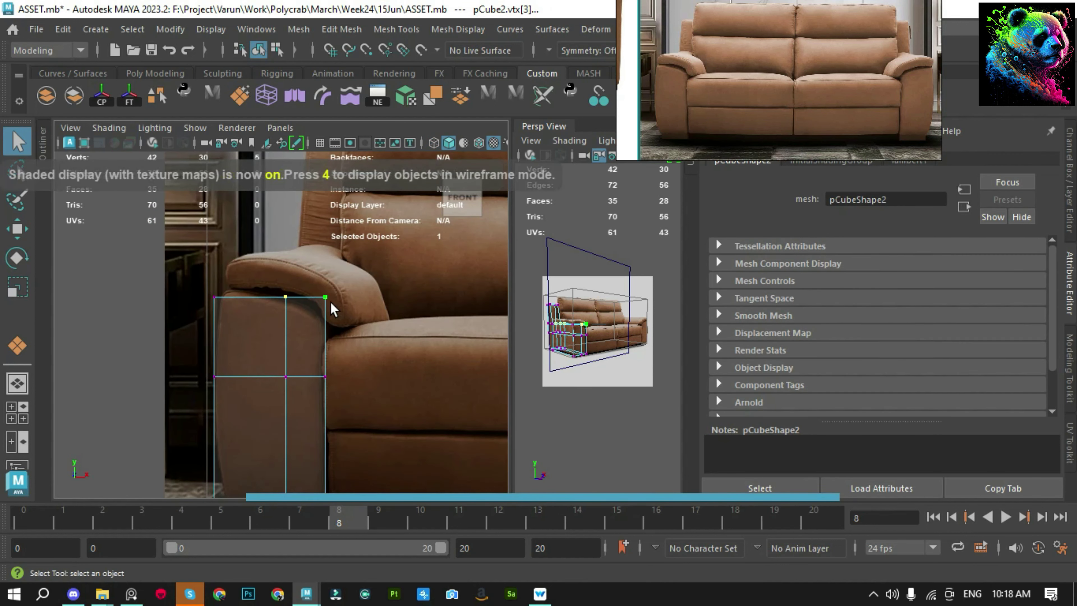
{"action": "key", "text": "w"}
{"action": "left_click_drag", "start_coordinate": [302, 238], "coordinate": [326, 265]}
{"action": "left_click", "coordinate": [325, 304]}
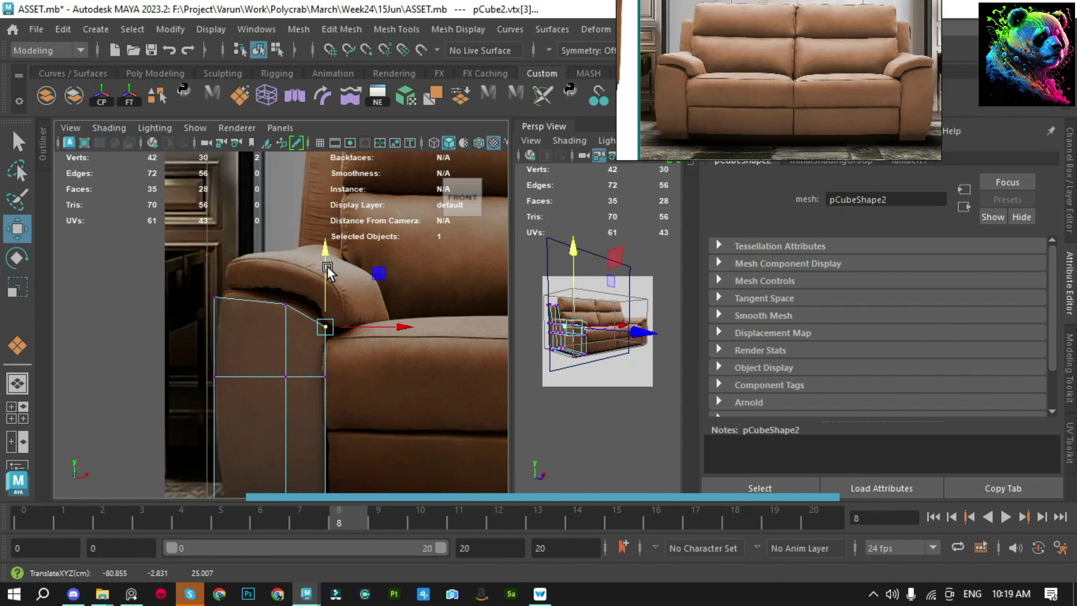
Cut two horizontal edge loops across the armrest with Multi-Cut
{"action": "scroll", "coordinate": [327, 272], "scroll_direction": "up", "scroll_amount": 3}
{"action": "scroll", "coordinate": [326, 275], "scroll_direction": "up", "scroll_amount": 2}
{"action": "key", "text": "ctrl+shift+x"}
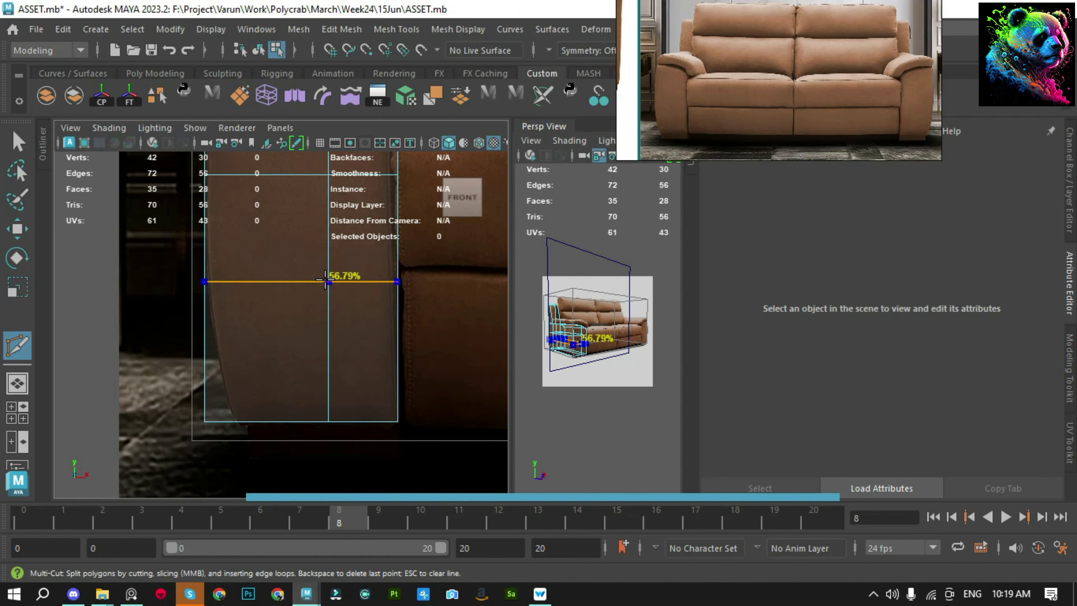
{"action": "left_click", "coordinate": [325, 279], "text": "ctrl"}
{"action": "left_click", "coordinate": [326, 367], "text": "ctrl"}
{"action": "key", "text": "q"}
Shift the armrest's upper-left, lower-left and bottom-left vertices right to match the photo
{"action": "key", "text": "w"}
{"action": "mouse_move", "coordinate": [193, 267]}
{"action": "left_mouse_down"}
{"action": "mouse_move", "coordinate": [220, 297]}
{"action": "mouse_move", "coordinate": [257, 288]}
{"action": "left_mouse_up"}
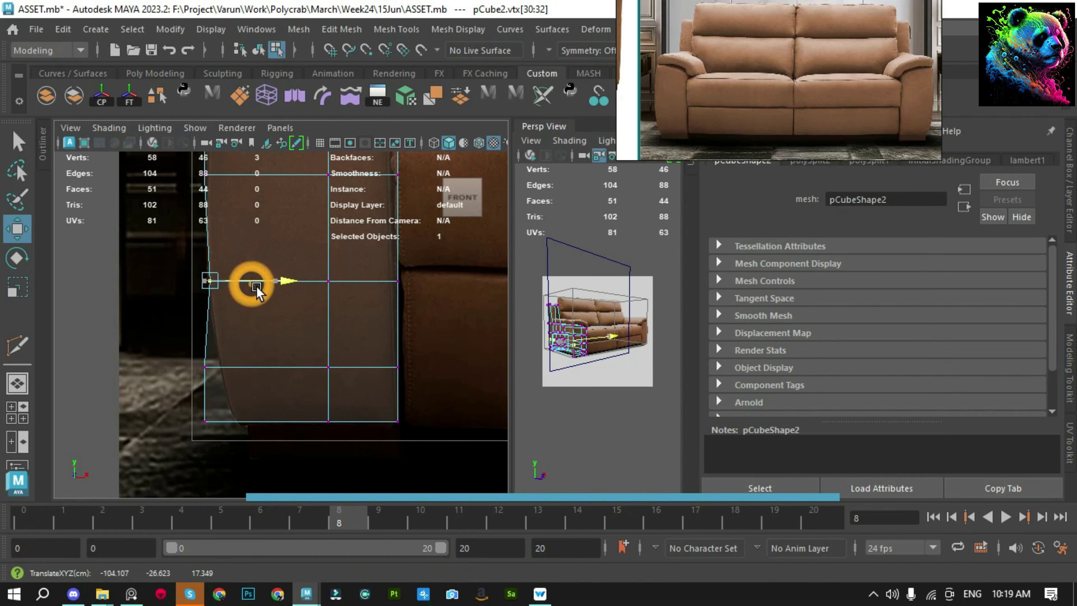
{"action": "key", "text": "q"}
{"action": "left_click_drag", "start_coordinate": [193, 339], "coordinate": [231, 386]}
{"action": "key", "text": "w"}
{"action": "left_click_drag", "start_coordinate": [254, 377], "coordinate": [266, 378]}
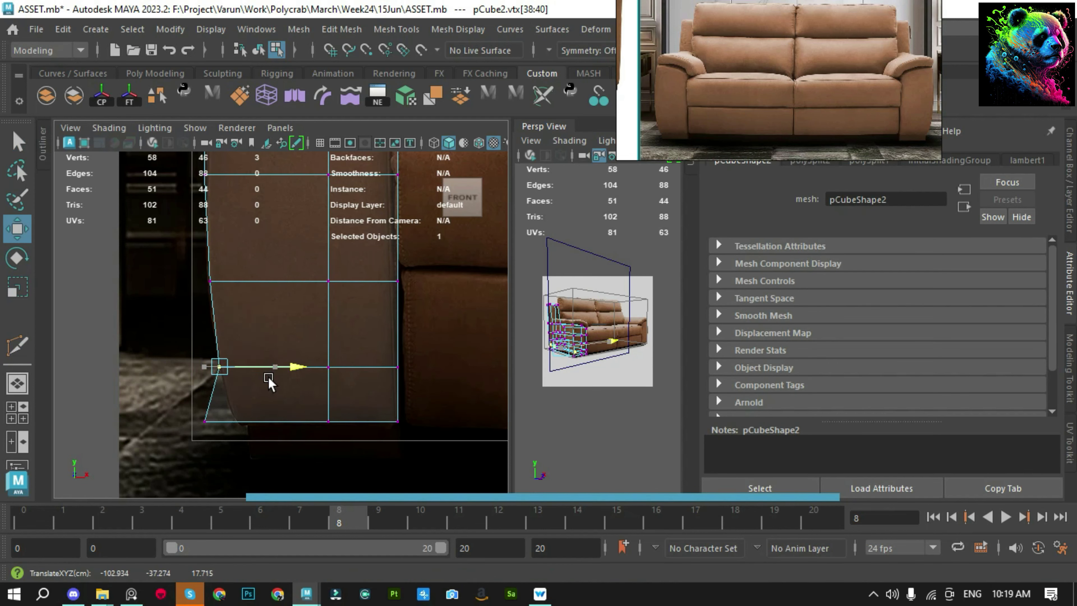
{"action": "left_click_drag", "start_coordinate": [187, 392], "coordinate": [264, 474]}
{"action": "left_click_drag", "start_coordinate": [266, 423], "coordinate": [297, 423]}
{"action": "key", "text": "q"}
{"action": "key", "text": "F8"}
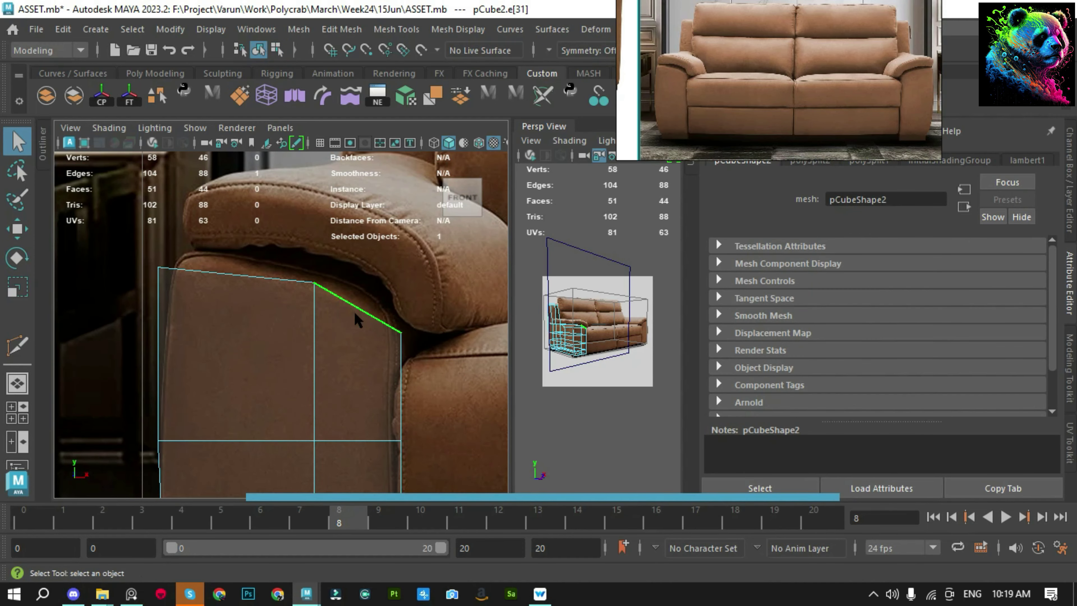
Add a vertical edge loop near the arm front, raise its top vertex, and cut a slanted loop
{"action": "left_click", "coordinate": [357, 309]}
{"action": "key", "text": "w"}
{"action": "left_click_drag", "start_coordinate": [363, 287], "coordinate": [364, 266]}
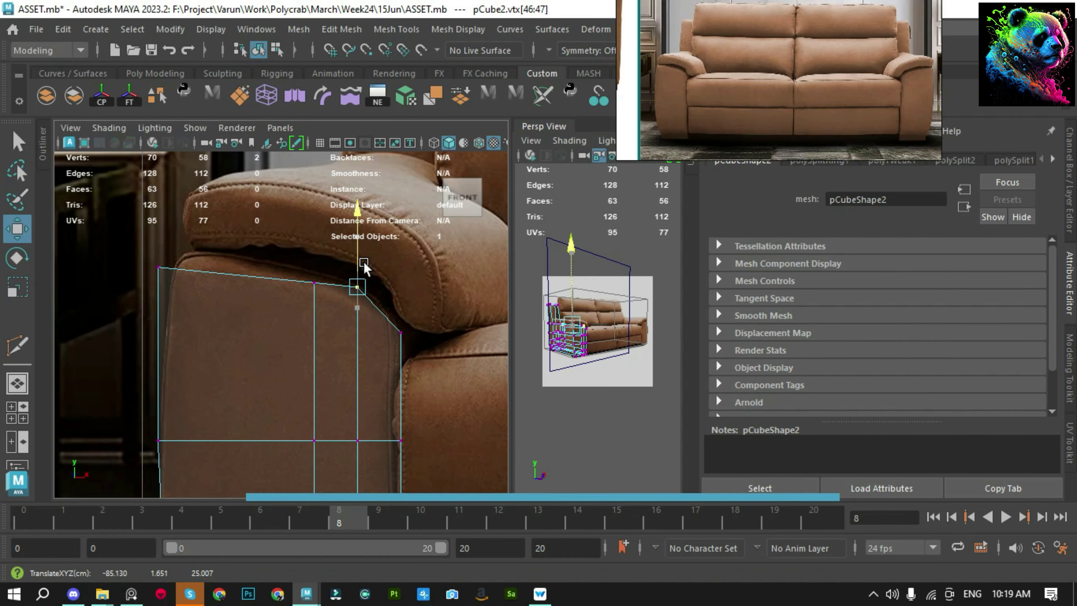
{"action": "right_click_drag", "start_coordinate": [391, 313], "coordinate": [419, 349], "text": "shift"}
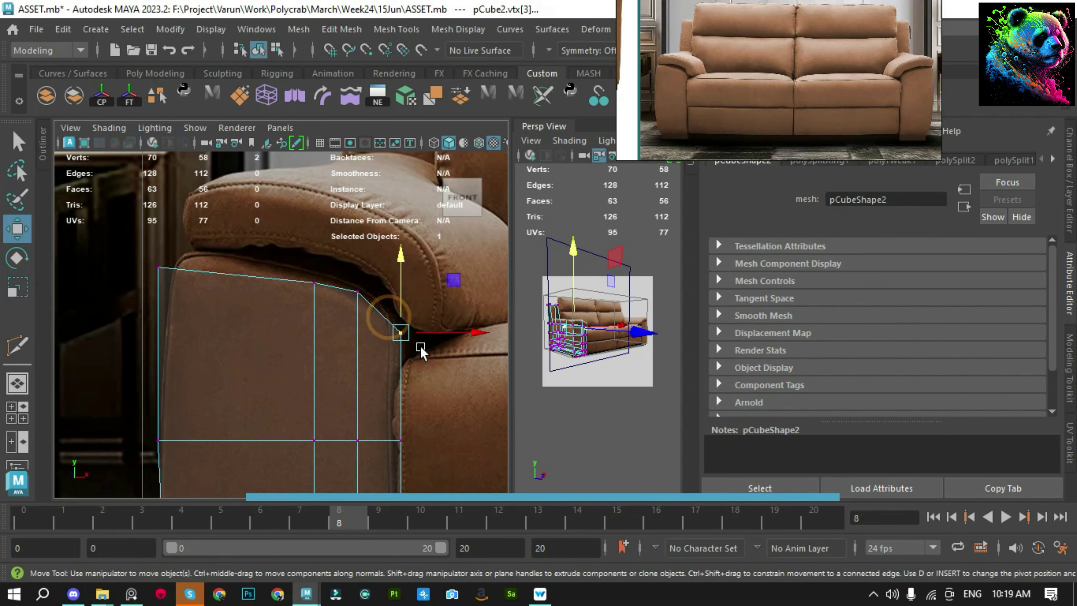
{"action": "left_click", "coordinate": [311, 347], "text": "ctrl"}
{"action": "key", "text": "q"}
Push the vertices along the arm's top curve right to round it
{"action": "key", "text": "w"}
{"action": "key", "text": "e"}
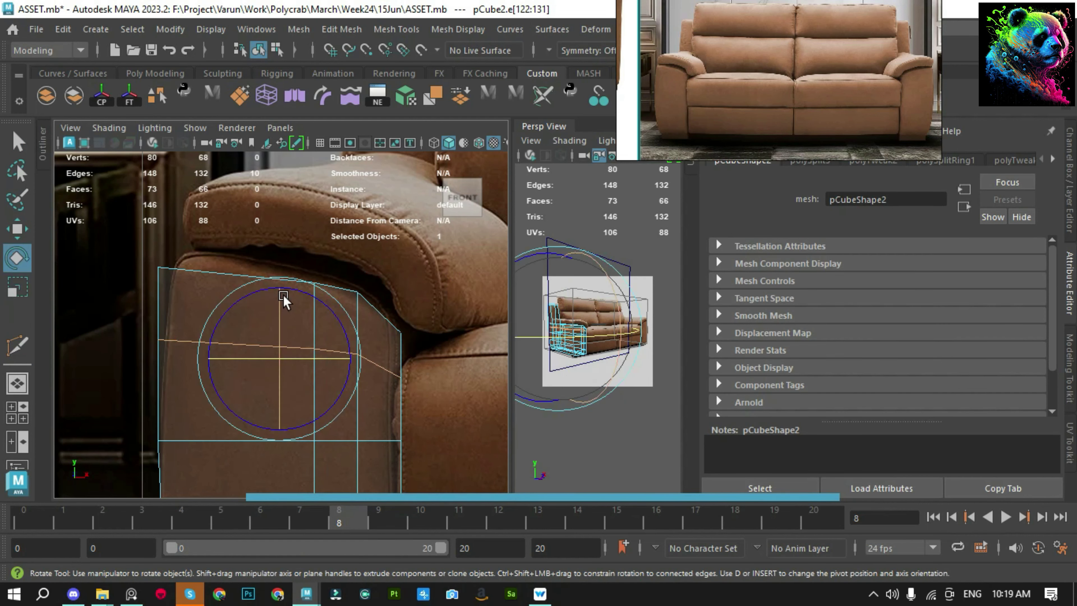
{"action": "key", "text": "F9"}
{"action": "left_click_drag", "start_coordinate": [254, 263], "coordinate": [324, 444]}
{"action": "key", "text": "w"}
{"action": "scroll", "coordinate": [439, 335], "scroll_direction": "up", "scroll_amount": 3}
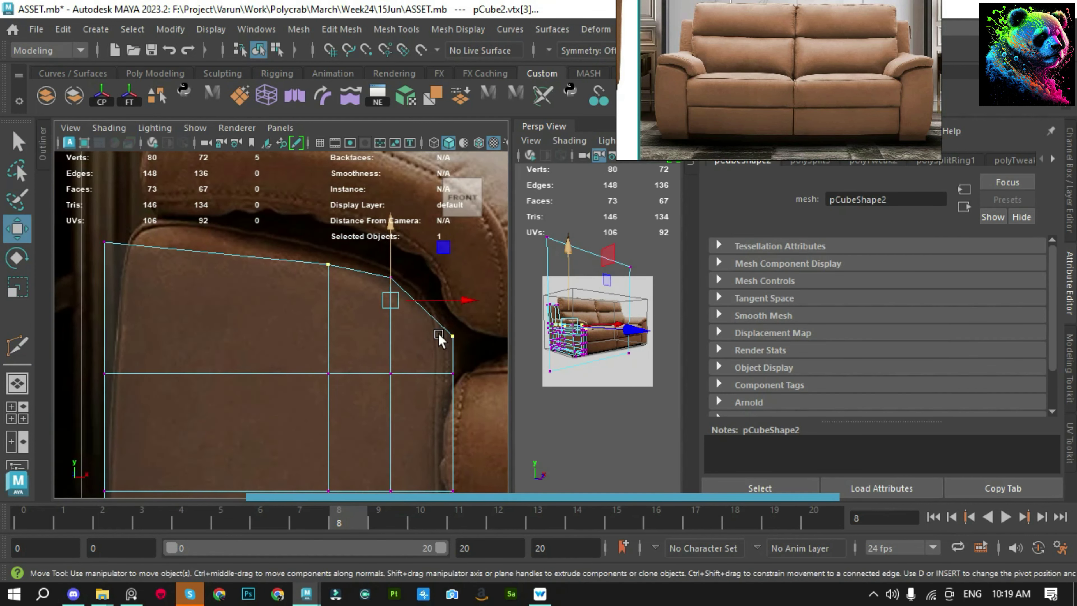
{"action": "middle_click_drag", "start_coordinate": [438, 338], "coordinate": [411, 323], "text": "alt"}
{"action": "left_click_drag", "start_coordinate": [413, 311], "coordinate": [422, 321]}
{"action": "left_click", "coordinate": [363, 264]}
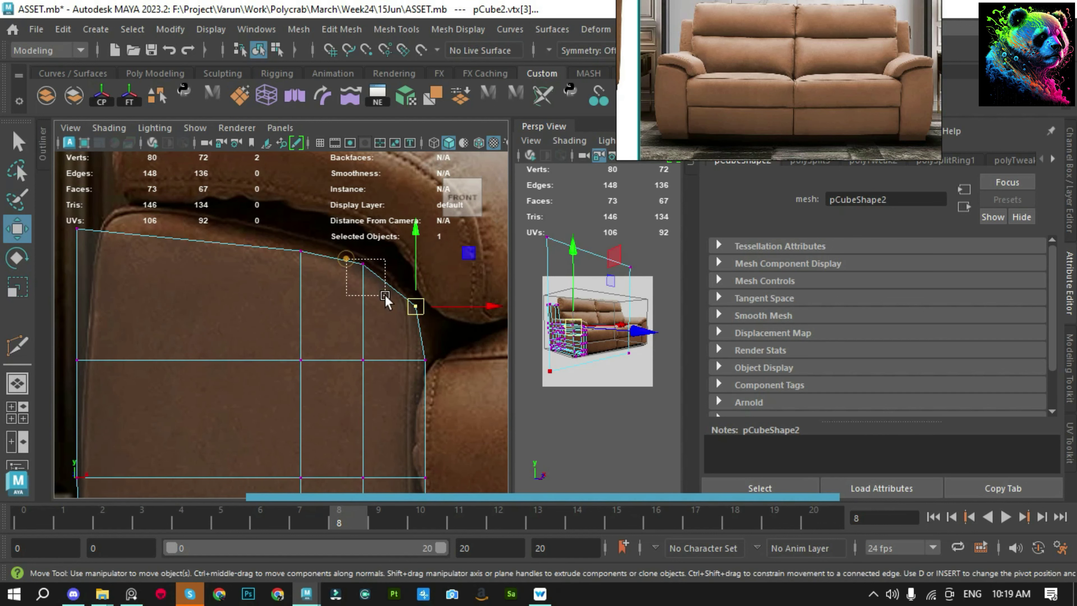
{"action": "left_click_drag", "start_coordinate": [363, 264], "coordinate": [371, 261]}
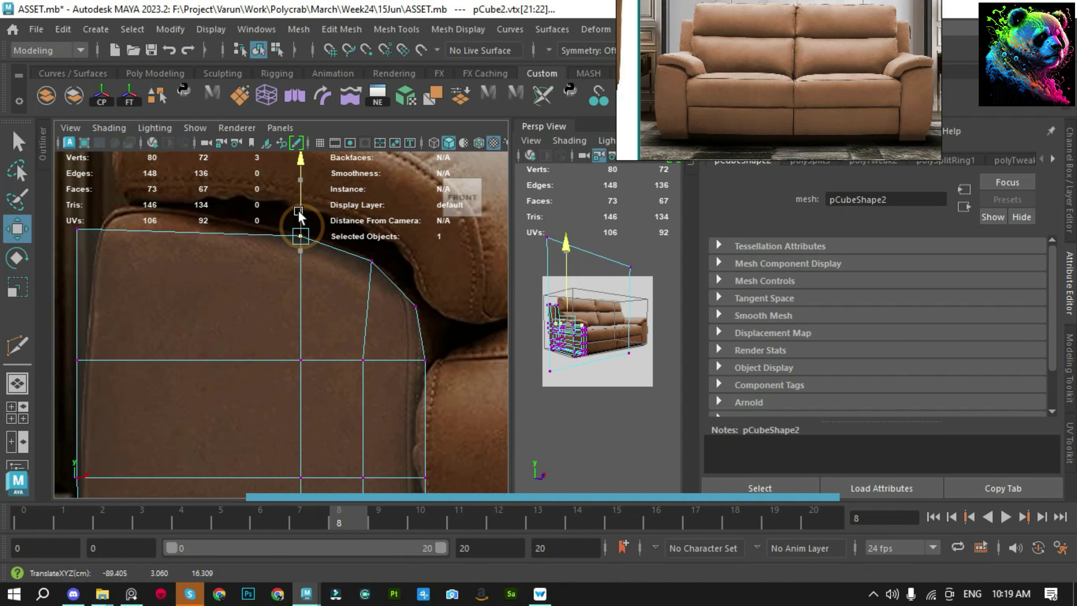
Move the top-left corner vertices up and right, and add an edge loop across the arm top
{"action": "middle_click_drag", "start_coordinate": [298, 229], "coordinate": [459, 239], "text": "alt"}
{"action": "mouse_move", "coordinate": [212, 169]}
{"action": "left_mouse_down"}
{"action": "mouse_move", "coordinate": [254, 248]}
{"action": "mouse_move", "coordinate": [272, 230]}
{"action": "left_mouse_up"}
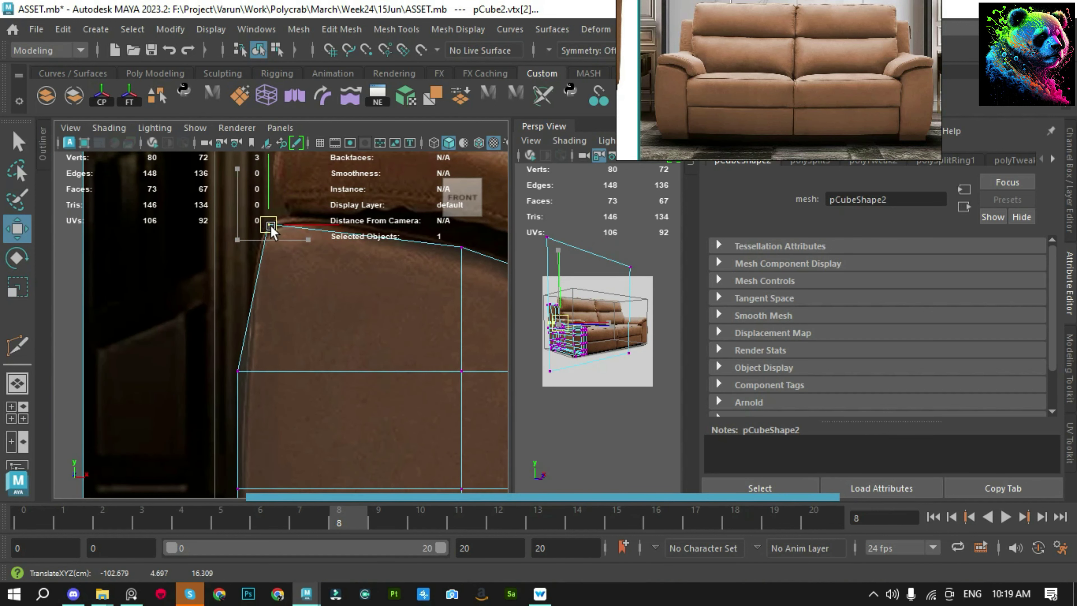
{"action": "left_click_drag", "start_coordinate": [216, 312], "coordinate": [271, 411]}
{"action": "left_click_drag", "start_coordinate": [238, 371], "coordinate": [245, 371]}
{"action": "middle_click_drag", "start_coordinate": [298, 324], "coordinate": [245, 340], "text": "alt"}
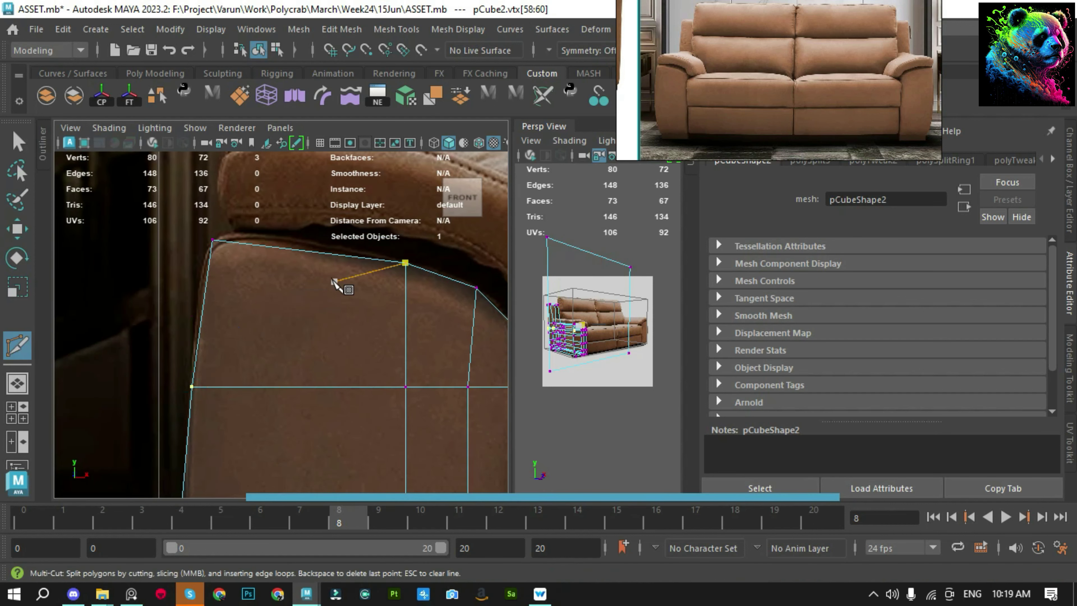
{"action": "key", "text": "q"}
{"action": "left_click", "coordinate": [276, 248]}
{"action": "right_click_drag", "start_coordinate": [275, 247], "coordinate": [247, 271], "text": "shift"}
{"action": "key", "text": "w"}
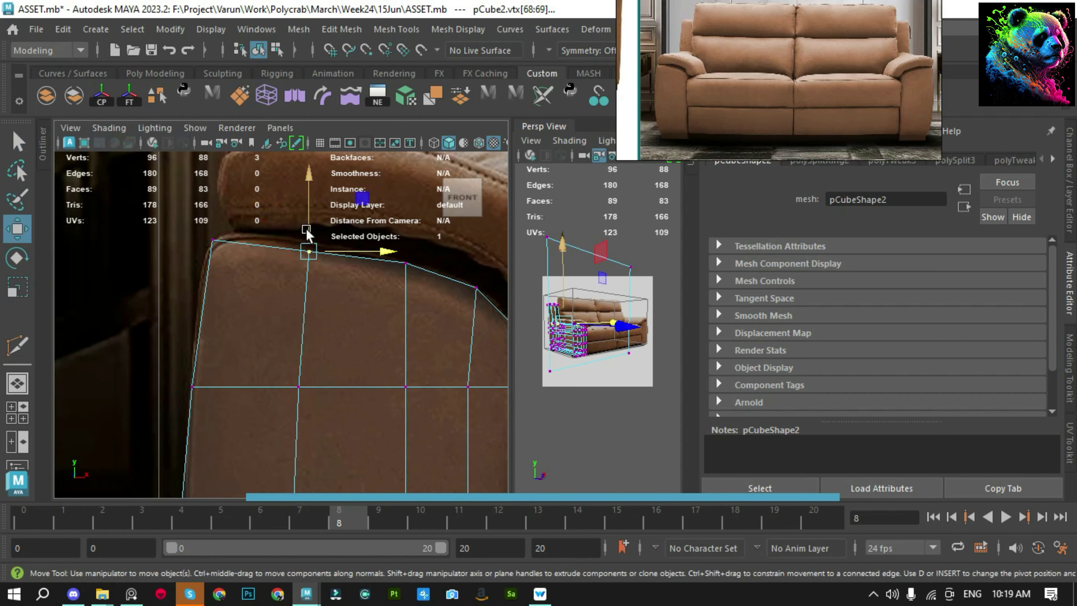
{"action": "left_click_drag", "start_coordinate": [307, 236], "coordinate": [137, 301]}
Select the reference image plane pPlane1 and push it back along Z
{"action": "left_click_drag", "start_coordinate": [366, 371], "coordinate": [449, 360], "text": "alt"}
{"action": "left_click", "coordinate": [449, 360]}
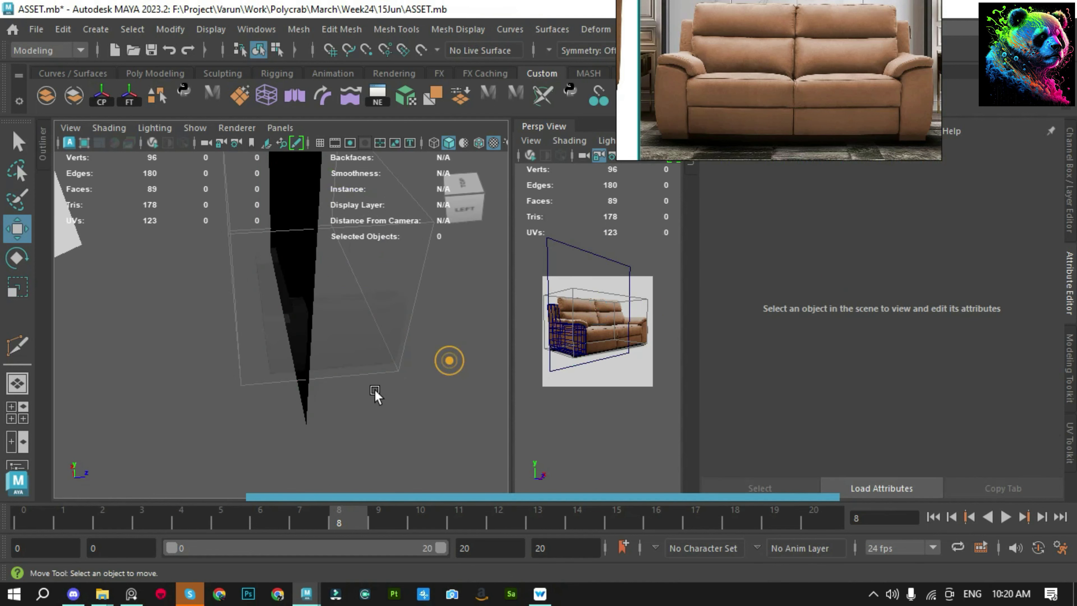
{"action": "left_click", "coordinate": [296, 391]}
{"action": "mouse_move", "coordinate": [356, 300]}
{"action": "left_mouse_down", "text": "alt"}
{"action": "mouse_move", "coordinate": [413, 333]}
{"action": "mouse_move", "coordinate": [346, 241]}
{"action": "left_mouse_up", "text": "alt"}
{"action": "key", "text": "space"}
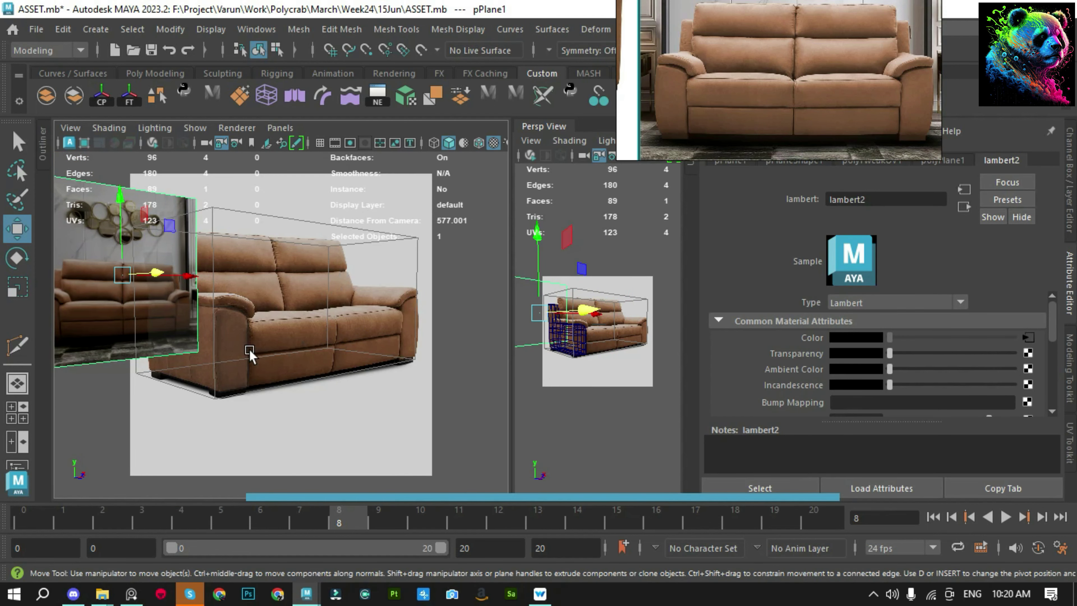
{"action": "key", "text": "space"}
{"action": "left_click_drag", "start_coordinate": [248, 352], "coordinate": [144, 317]}
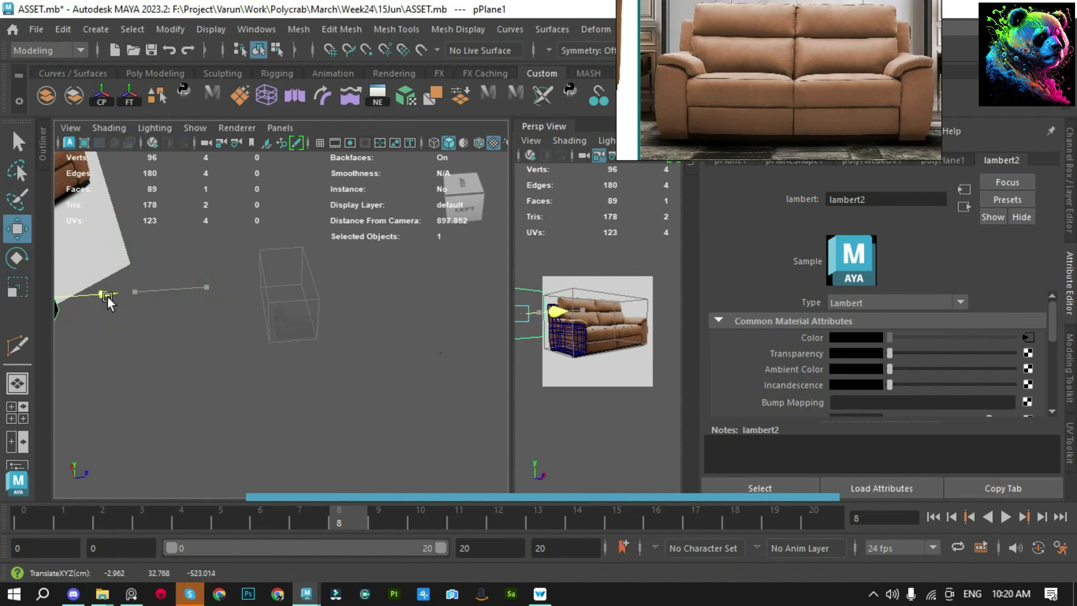
{"action": "key", "text": "space"}
{"action": "left_click_drag", "start_coordinate": [224, 228], "coordinate": [372, 333]}
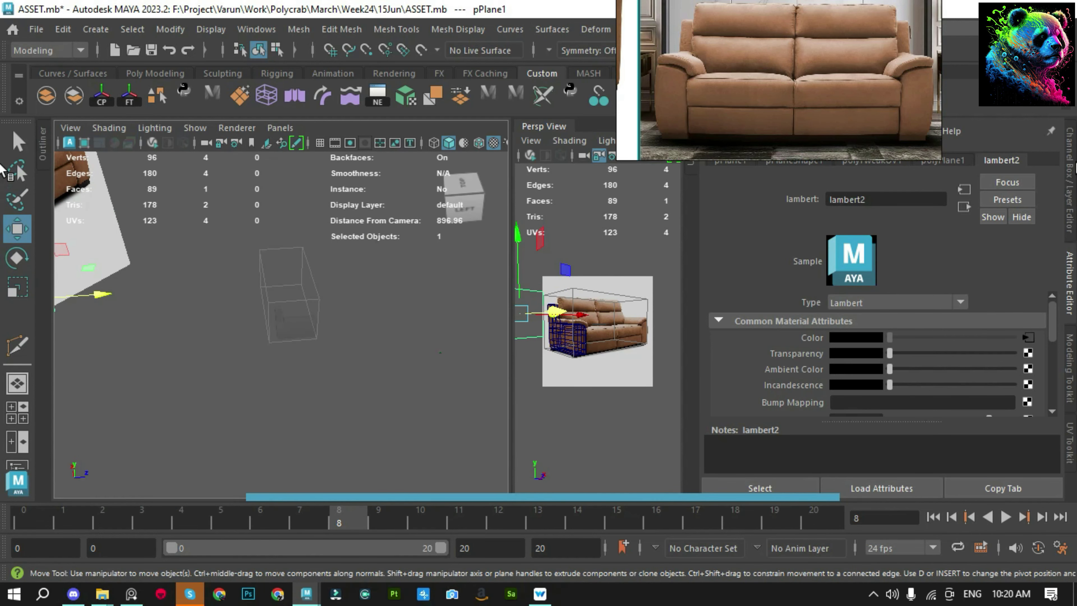
Put the image plane on a new display layer, layer2, from the Layer Editor
{"action": "key", "text": "ctrl+a"}
{"action": "right_click", "coordinate": [980, 405]}
{"action": "left_click", "coordinate": [958, 443]}
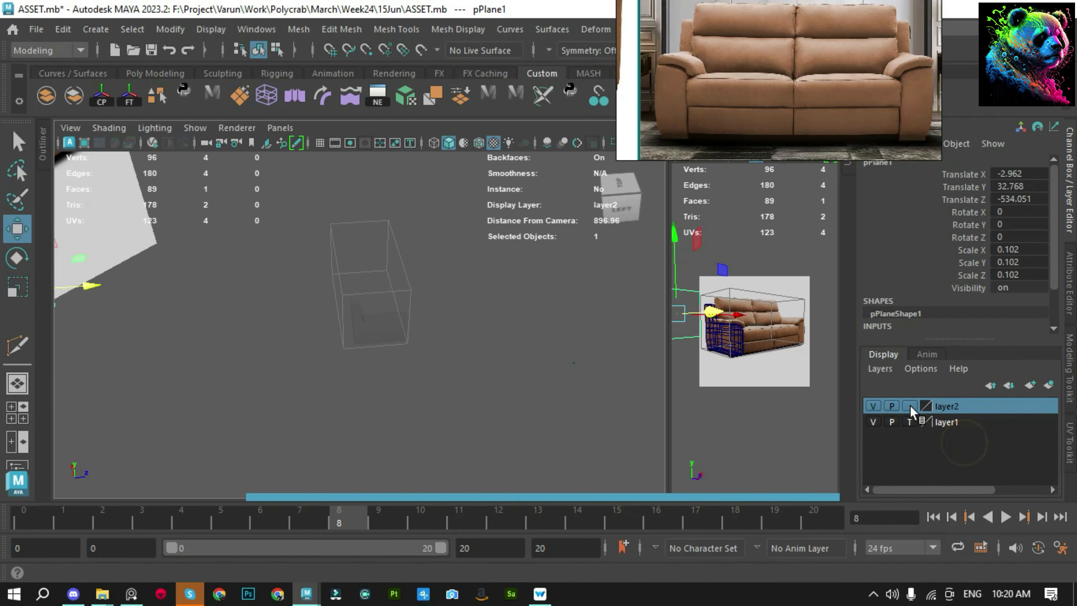
Reselect the armrest box in vertex mode and nudge a lower vertex
{"action": "key", "text": "q"}
{"action": "left_click", "coordinate": [224, 343]}
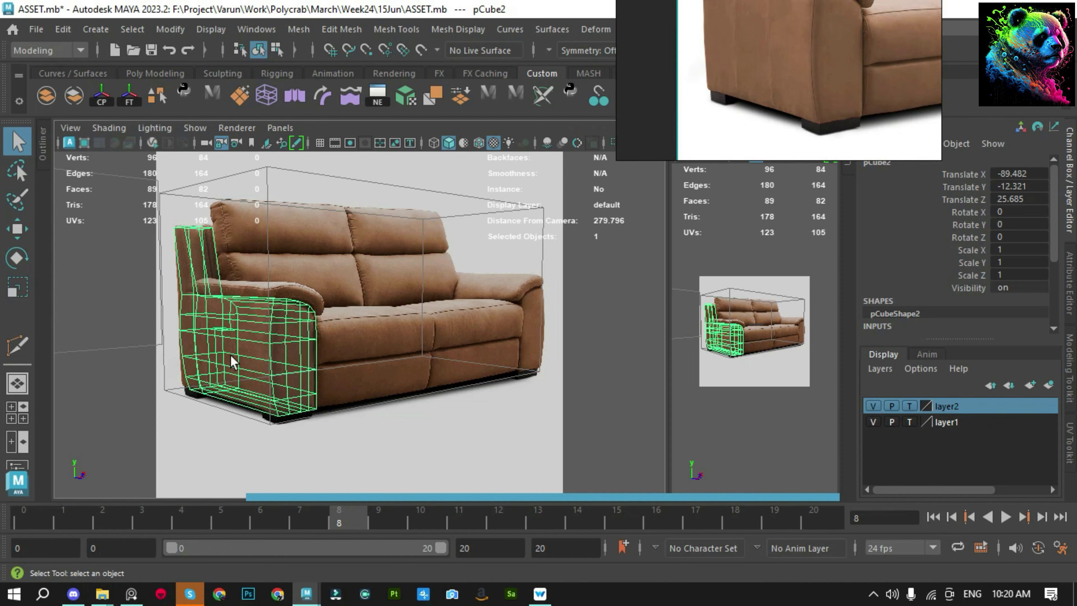
{"action": "key", "text": "F8"}
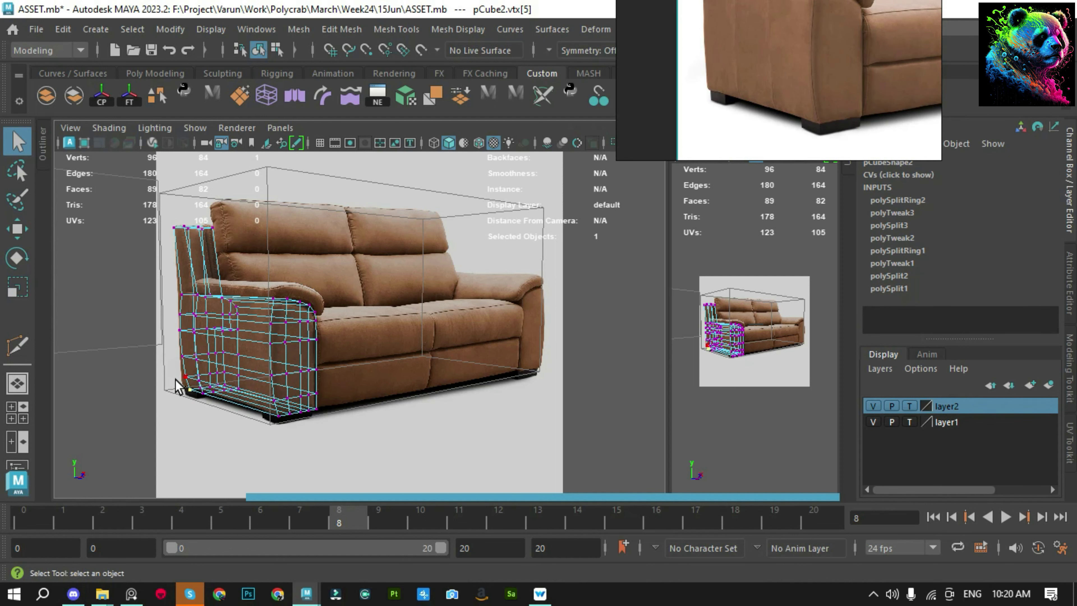
{"action": "key", "text": "alt+shift+v"}
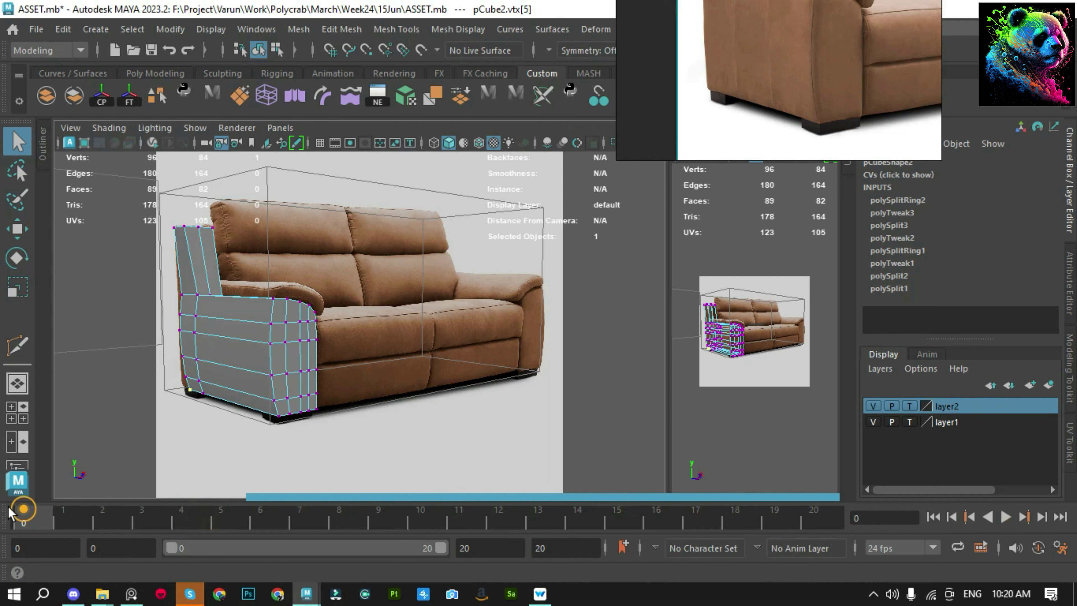
{"action": "key", "text": "w"}
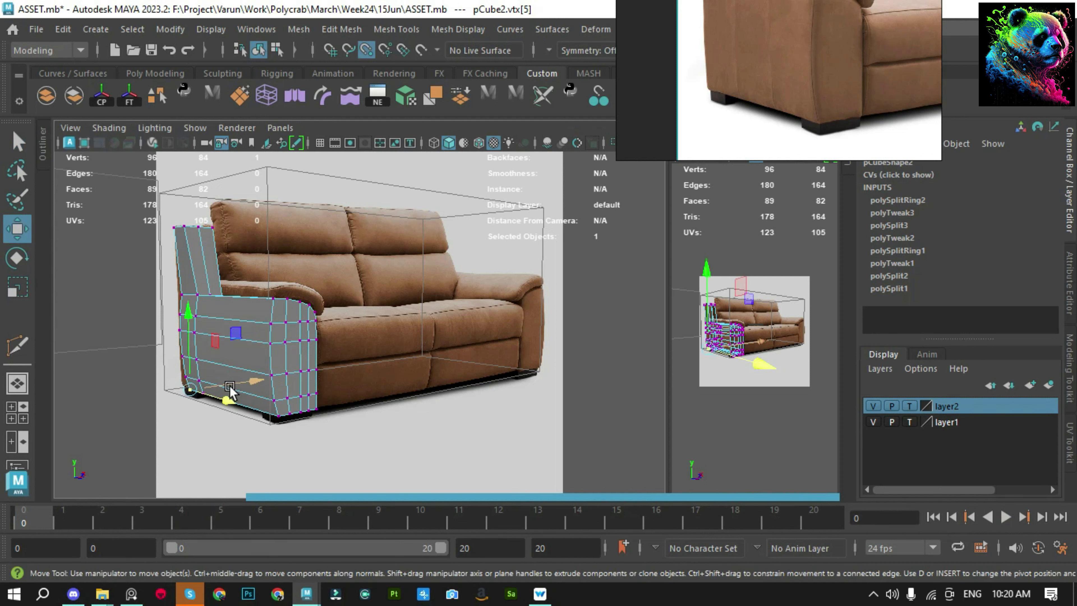
{"action": "left_click_drag", "start_coordinate": [230, 388], "coordinate": [220, 379]}
{"action": "key", "text": "q"}
Nudge the armrest's left-edge vertices along X and pick the bottom corner vertex
{"action": "left_click", "coordinate": [183, 356]}
{"action": "key", "text": "w"}
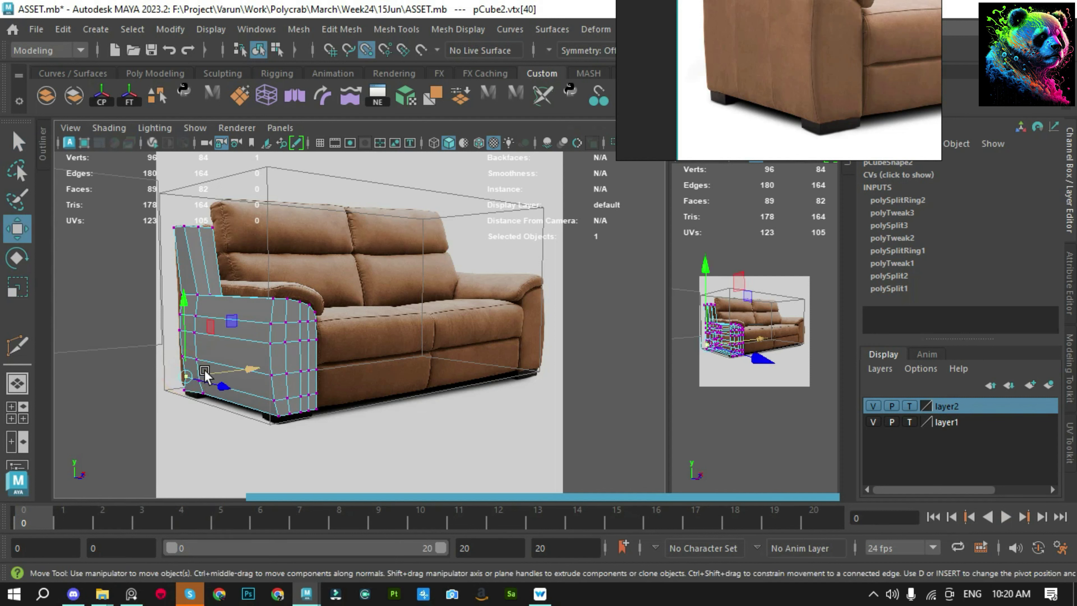
{"action": "key", "text": "q"}
{"action": "left_click", "coordinate": [183, 356]}
{"action": "key", "text": "w"}
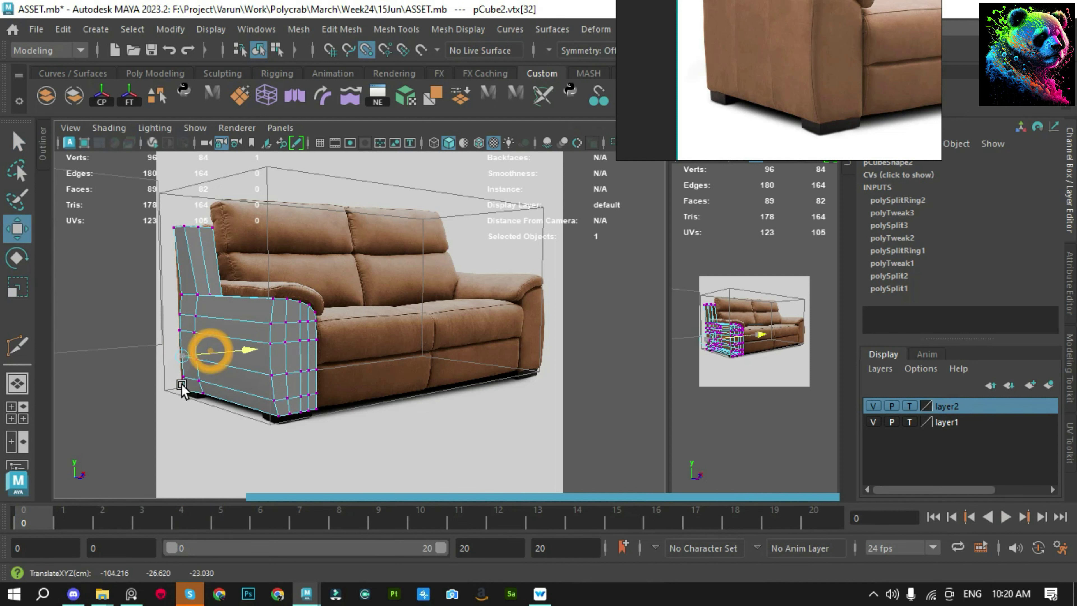
{"action": "left_click_drag", "start_coordinate": [231, 352], "coordinate": [232, 354]}
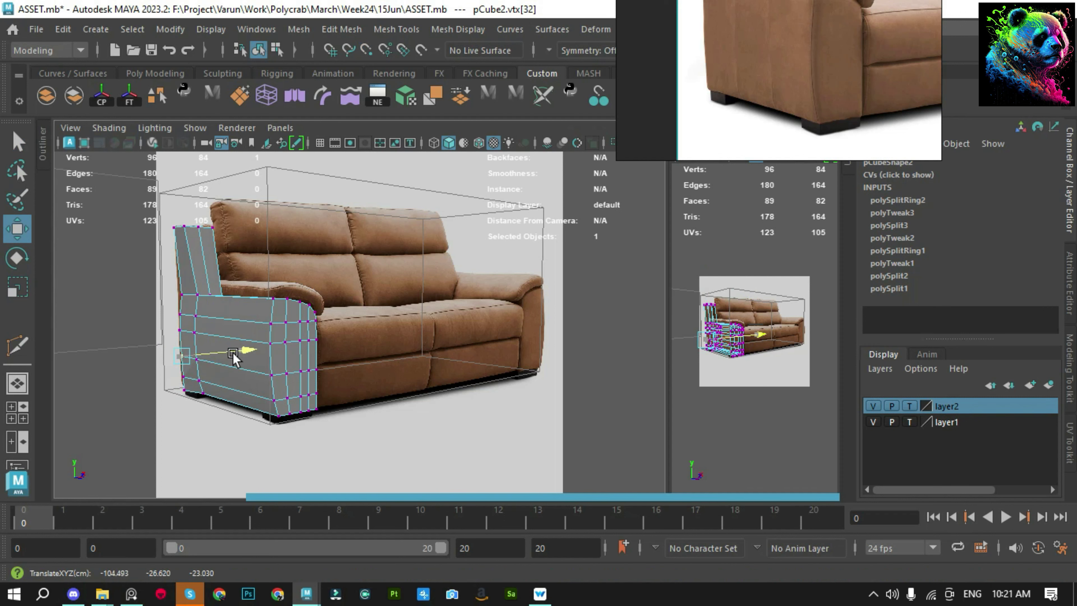
{"action": "left_click_drag", "start_coordinate": [232, 354], "coordinate": [240, 345]}
{"action": "key", "text": "q"}
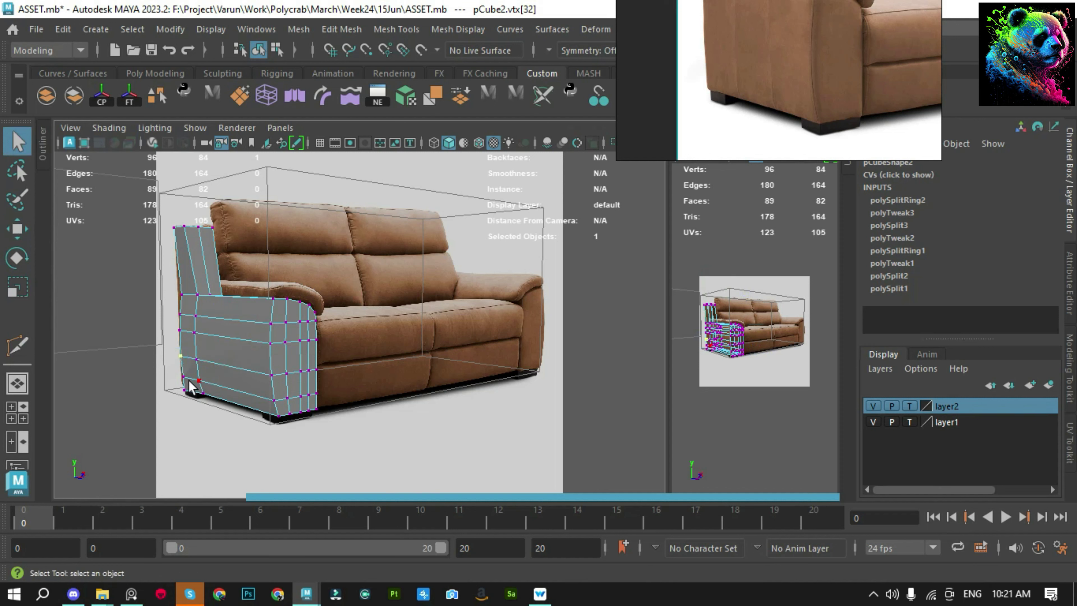
{"action": "key", "text": "w"}
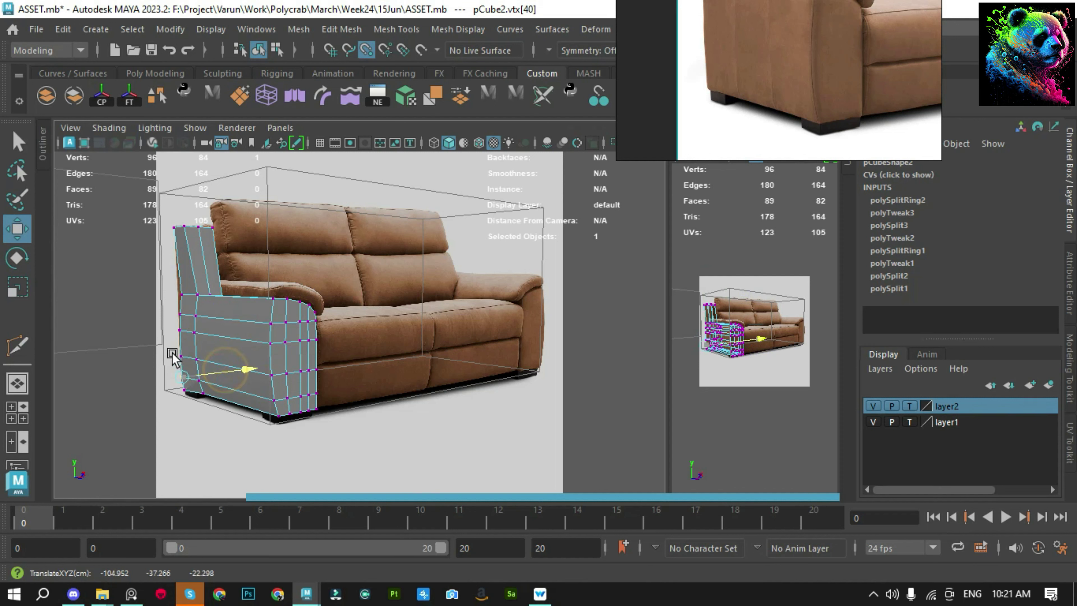
{"action": "left_click", "coordinate": [168, 408]}
{"action": "key", "text": "ctrl+z"}
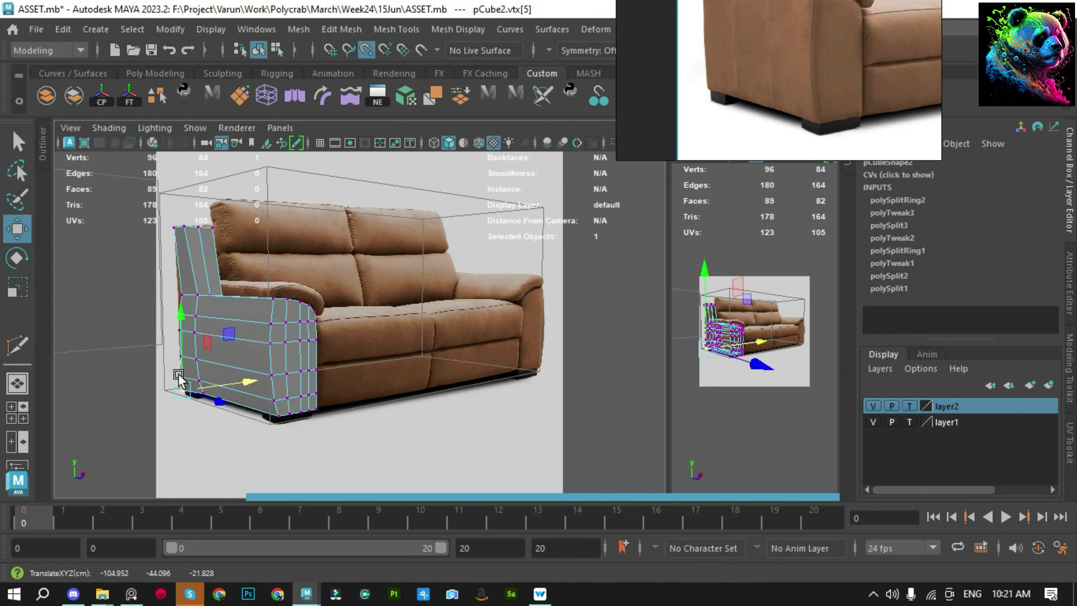
{"action": "key", "text": "q"}
{"action": "left_click", "coordinate": [204, 392]}
Delete an unneeded vertical edge and an unneeded edge loop from the arm
{"action": "key", "text": "w"}
{"action": "key", "text": "f"}
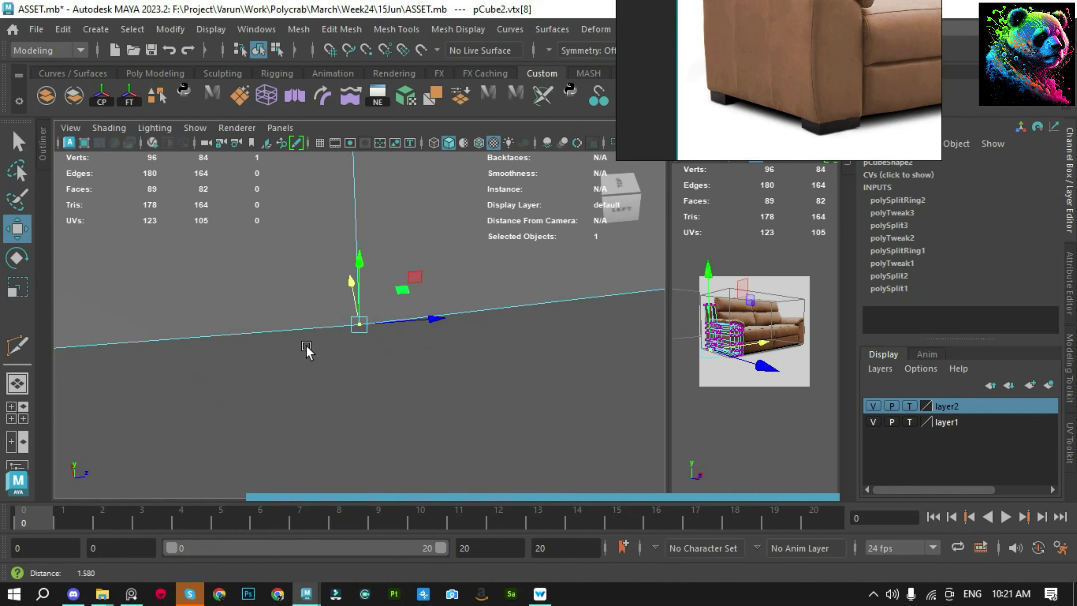
{"action": "left_click_drag", "start_coordinate": [308, 351], "coordinate": [329, 345], "text": "alt"}
{"action": "key", "text": "q"}
{"action": "key", "text": "F10"}
{"action": "left_click", "coordinate": [358, 235]}
{"action": "key", "text": "Delete"}
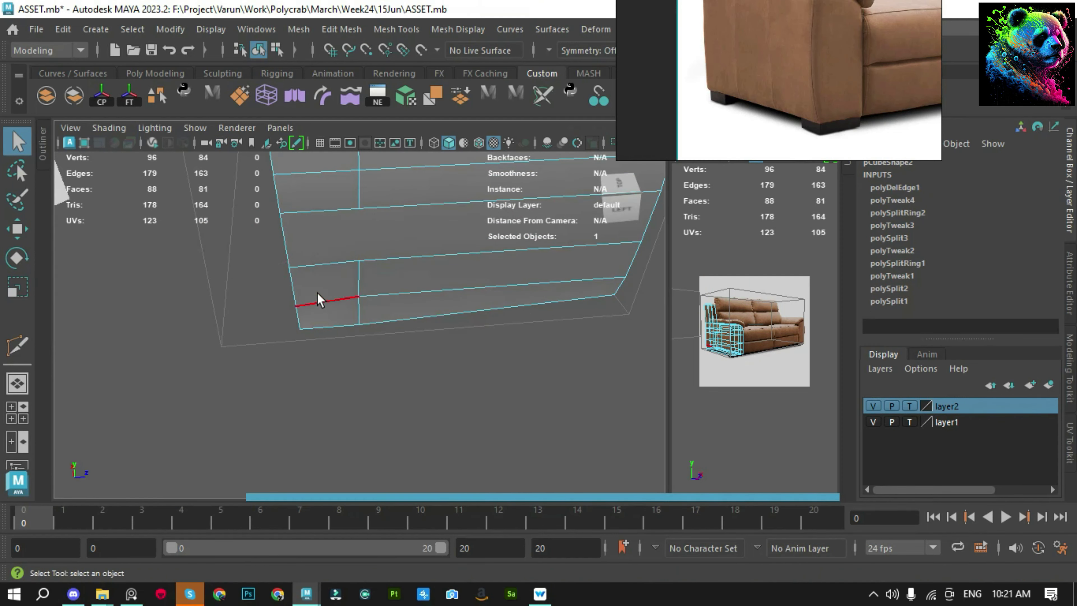
{"action": "left_click_drag", "start_coordinate": [362, 286], "coordinate": [356, 325], "text": "alt"}
{"action": "double_click", "coordinate": [344, 288]}
{"action": "key", "text": "Delete"}
Insert a new vertical edge loop across the arm's side and slide it into place
{"action": "key", "text": "F8"}
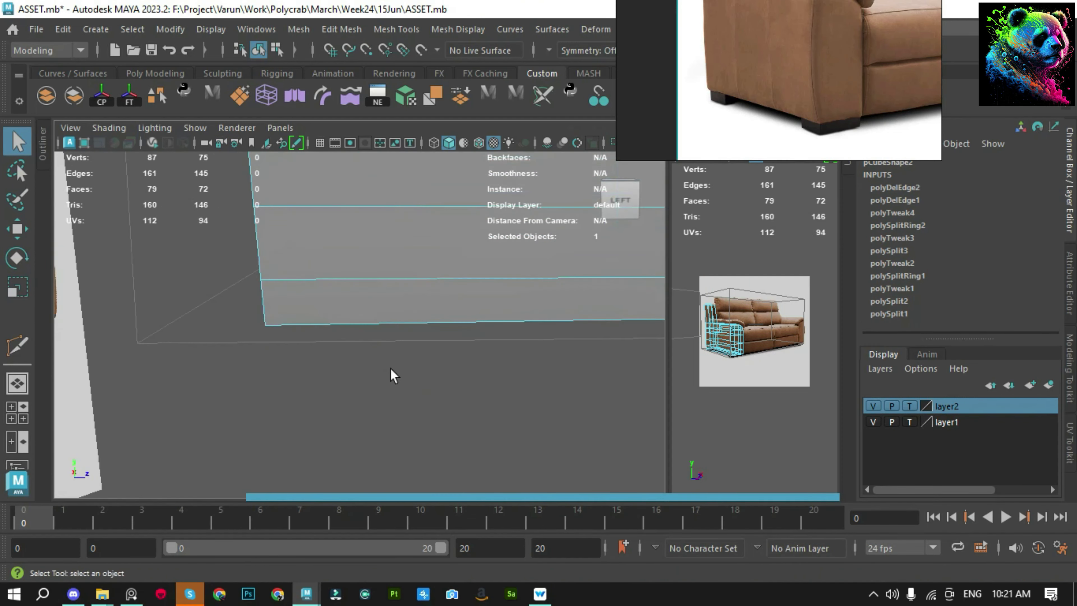
{"action": "scroll", "coordinate": [474, 313], "scroll_direction": "up", "scroll_amount": 3}
{"action": "left_click", "coordinate": [358, 271], "text": "ctrl"}
{"action": "key", "text": "q"}
{"action": "double_click", "coordinate": [359, 294]}
{"action": "key", "text": "r"}
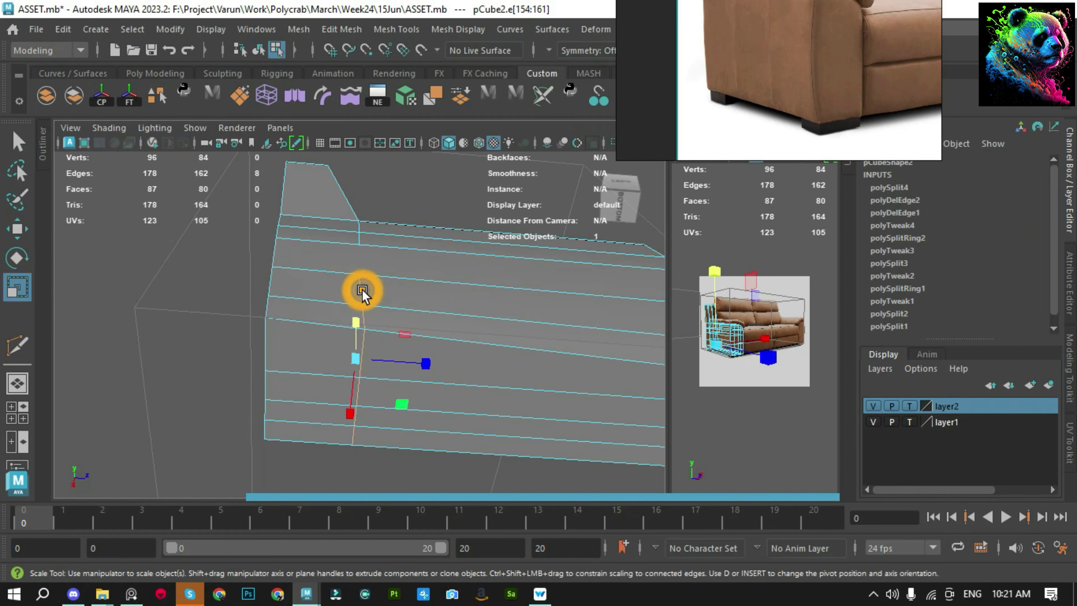
{"action": "key", "text": "q"}
{"action": "key", "text": "w"}
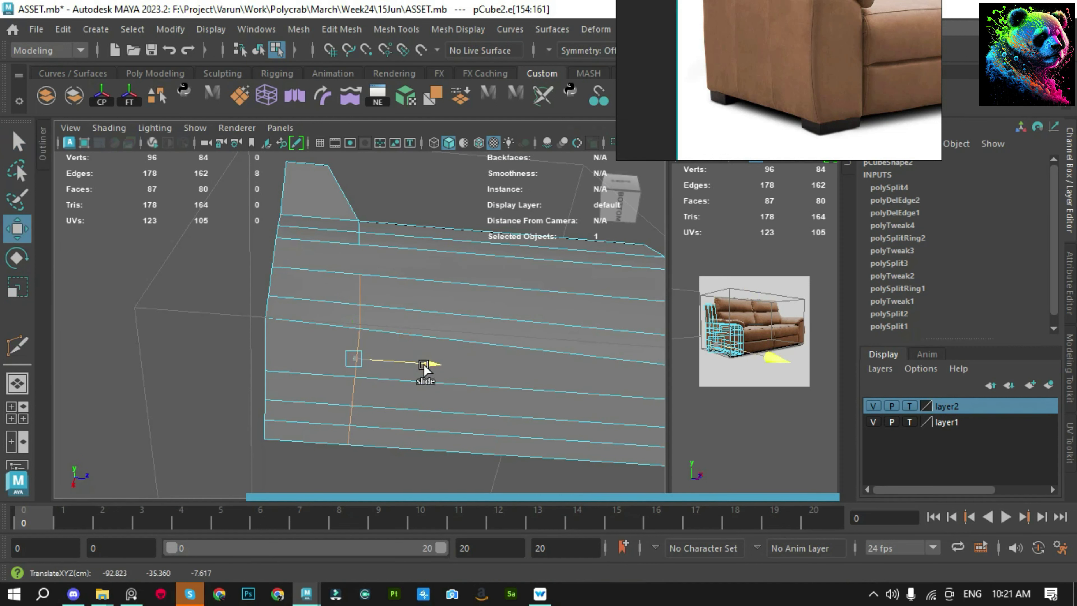
{"action": "right_click_drag", "start_coordinate": [331, 265], "coordinate": [324, 241], "text": "shift"}
Cut an extra edge between two existing vertices on the arm and orbit to inspect it
{"action": "left_click", "coordinate": [358, 244]}
{"action": "left_click", "coordinate": [357, 275]}
{"action": "key", "text": "Return"}
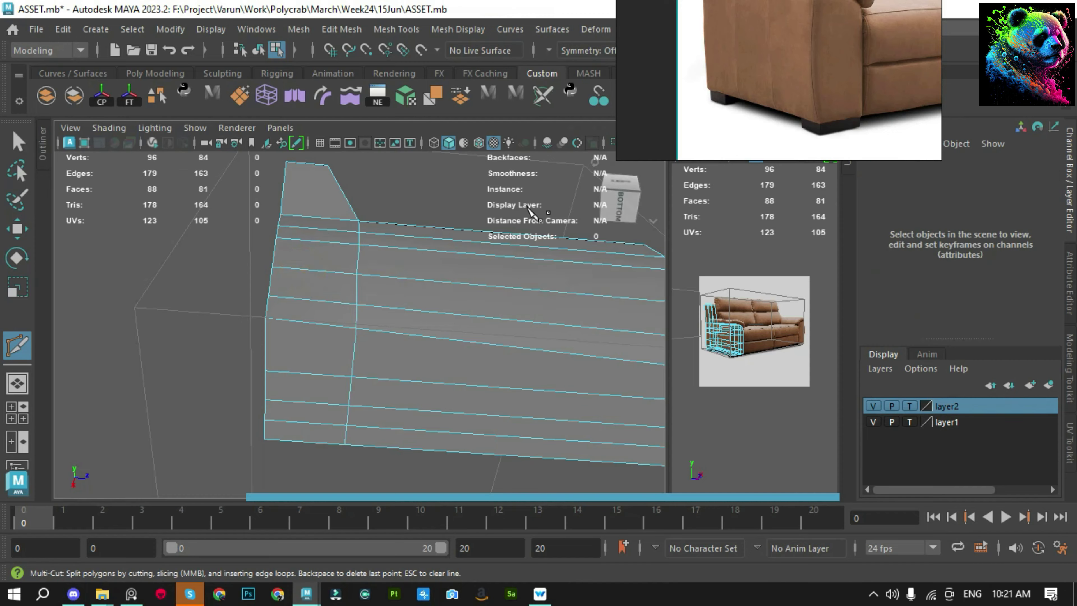
{"action": "mouse_move", "coordinate": [382, 272]}
{"action": "left_mouse_down", "text": "alt"}
{"action": "mouse_move", "coordinate": [483, 310]}
{"action": "mouse_move", "coordinate": [548, 295]}
{"action": "left_mouse_up", "text": "alt"}
{"action": "right_click_drag", "start_coordinate": [548, 295], "coordinate": [300, 256], "text": "alt"}
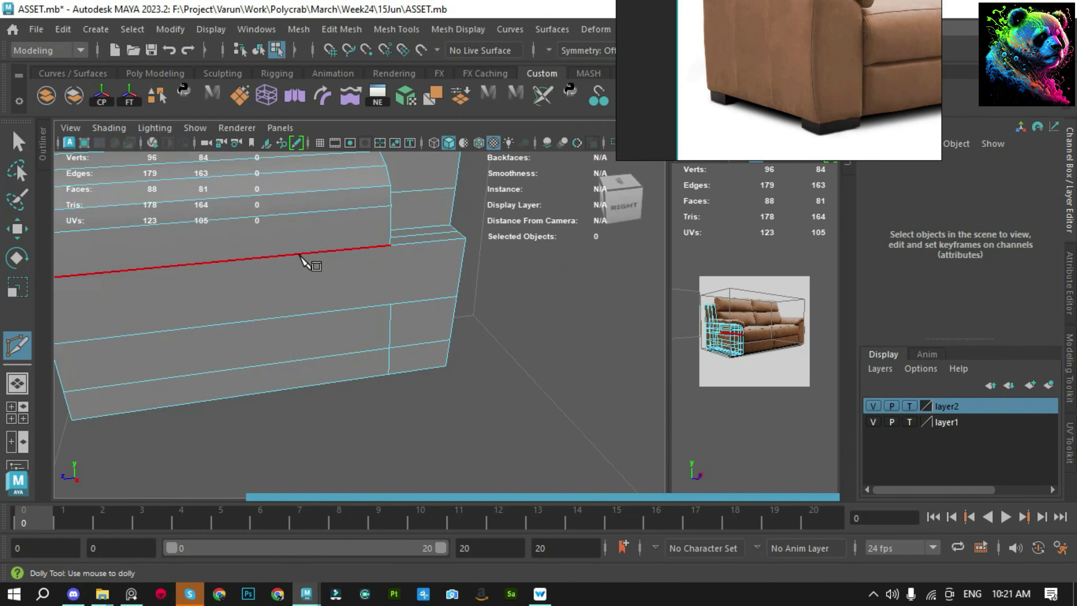
{"action": "key", "text": "q"}
{"action": "key", "text": "F8"}
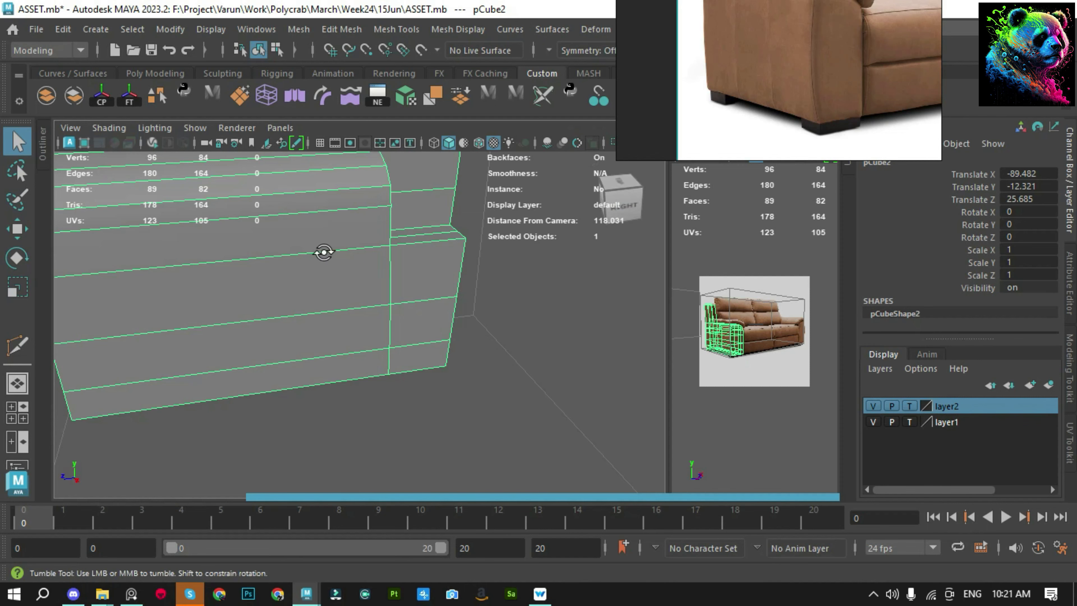
{"action": "left_click_drag", "start_coordinate": [322, 248], "coordinate": [469, 272], "text": "alt"}
{"action": "scroll", "coordinate": [474, 289], "scroll_direction": "up", "scroll_amount": 5}
{"action": "scroll", "coordinate": [479, 305], "scroll_direction": "down", "scroll_amount": 3}
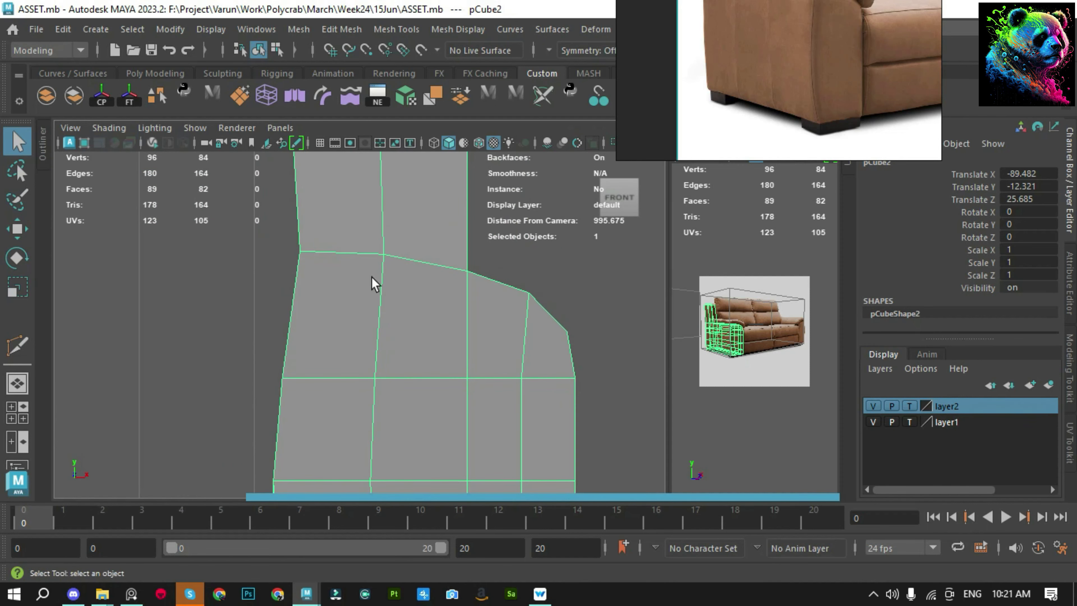
Preview the arm as a smoothed mesh and save the scene
{"action": "key", "text": "3"}
{"action": "left_click", "coordinate": [538, 244]}
{"action": "mouse_move", "coordinate": [534, 252]}
{"action": "right_mouse_down", "text": "alt"}
{"action": "mouse_move", "coordinate": [233, 314]}
{"action": "mouse_move", "coordinate": [392, 301]}
{"action": "right_mouse_up", "text": "alt"}
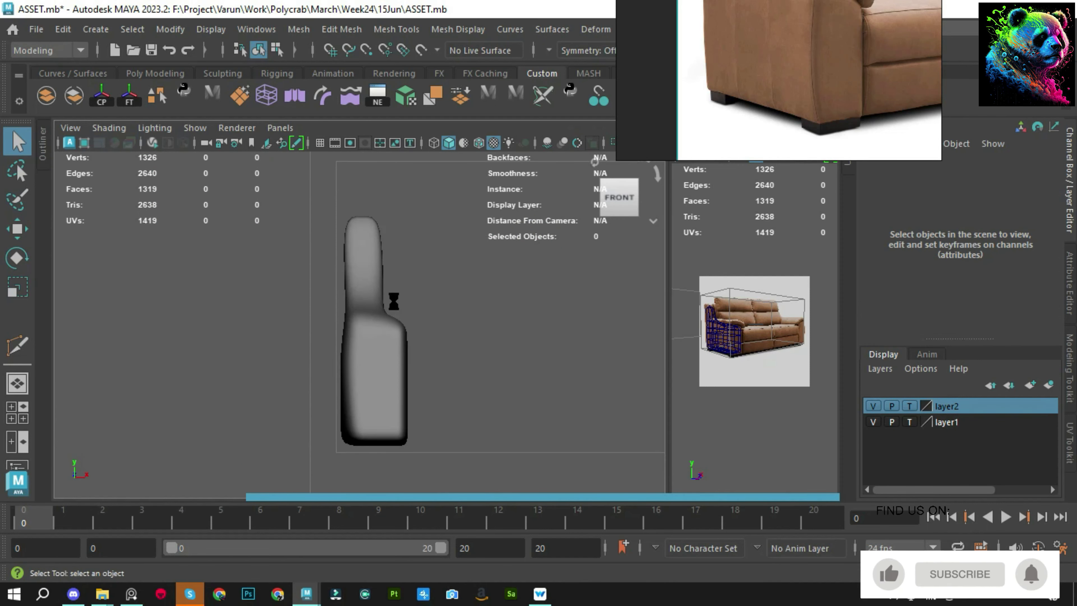
{"action": "key", "text": "ctrl+s"}
{"action": "key", "text": "6"}
Set layer2 to reference, turn off smooth preview, and save again
{"action": "left_click", "coordinate": [223, 301]}
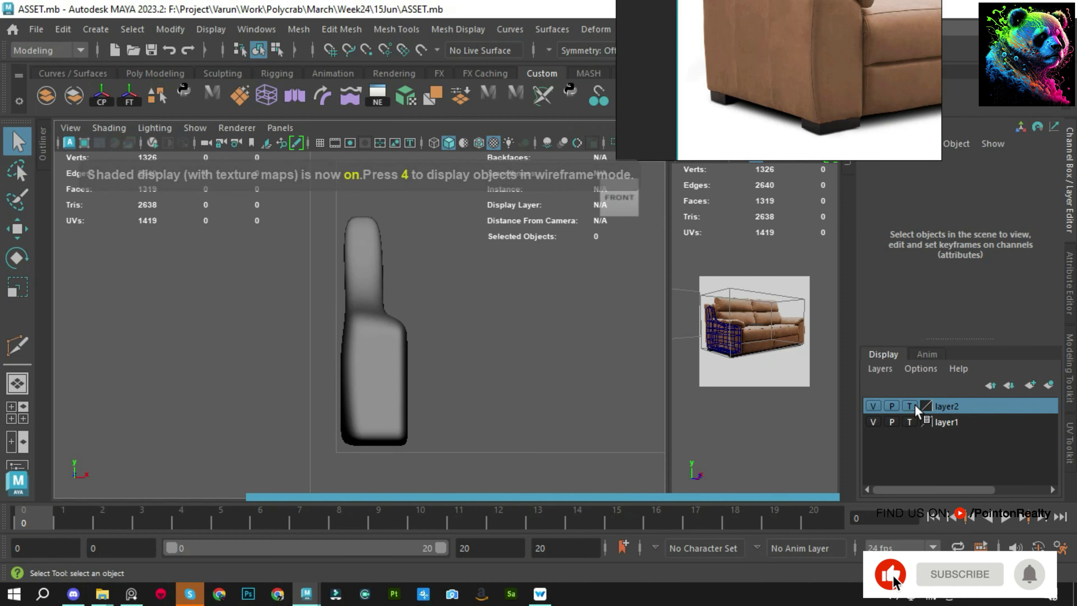
{"action": "left_click", "coordinate": [909, 406]}
{"action": "left_click", "coordinate": [145, 279]}
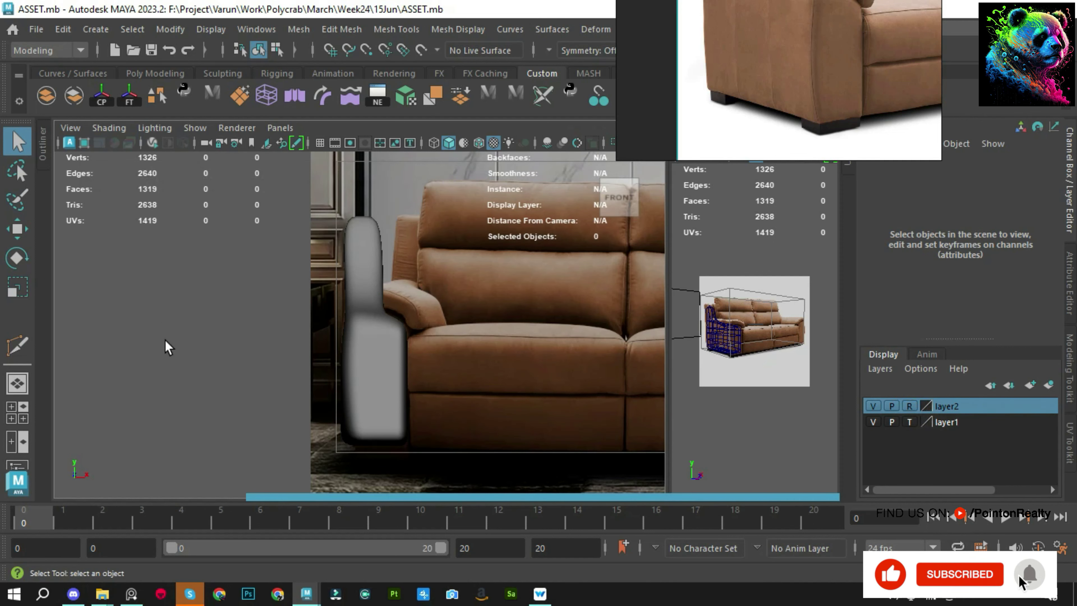
{"action": "left_click", "coordinate": [379, 341]}
{"action": "key", "text": "1"}
{"action": "key", "text": "f"}
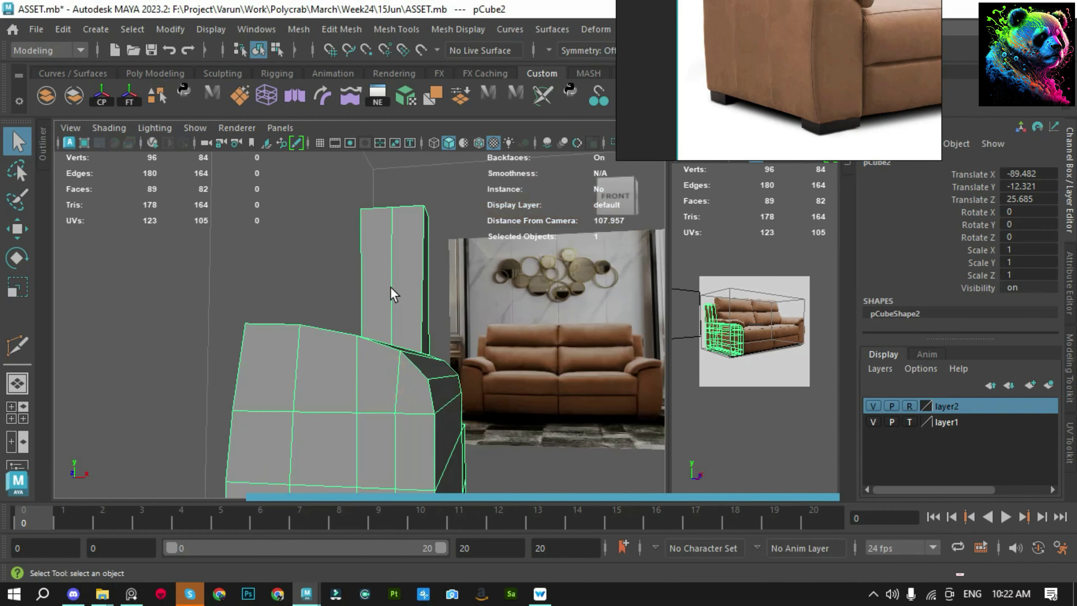
{"action": "left_click", "coordinate": [391, 288]}
{"action": "key", "text": "ctrl+s"}
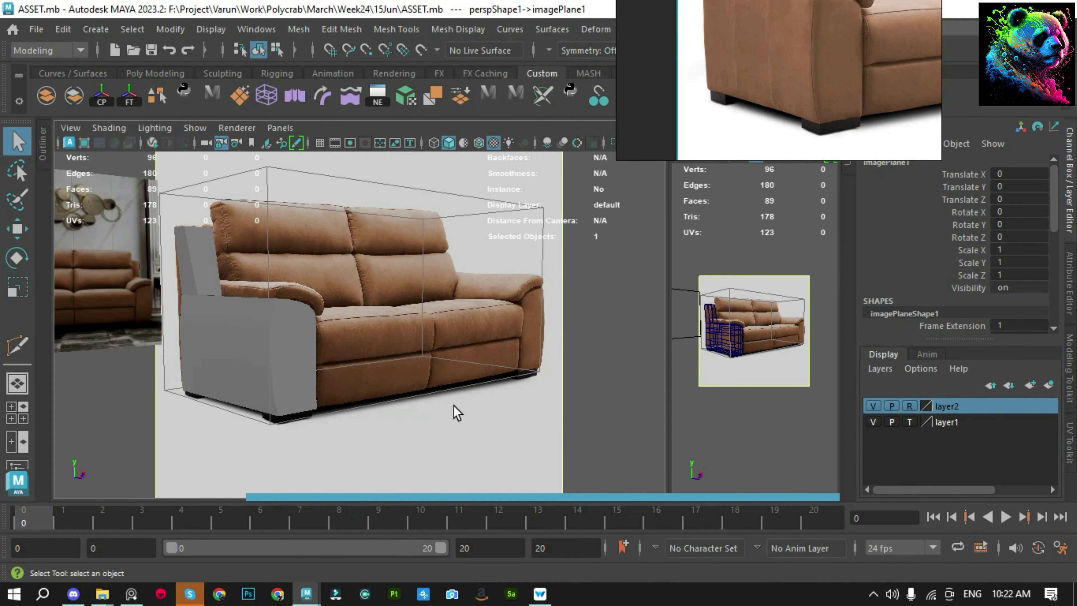
{"action": "left_click_drag", "start_coordinate": [16, 518], "coordinate": [260, 518]}
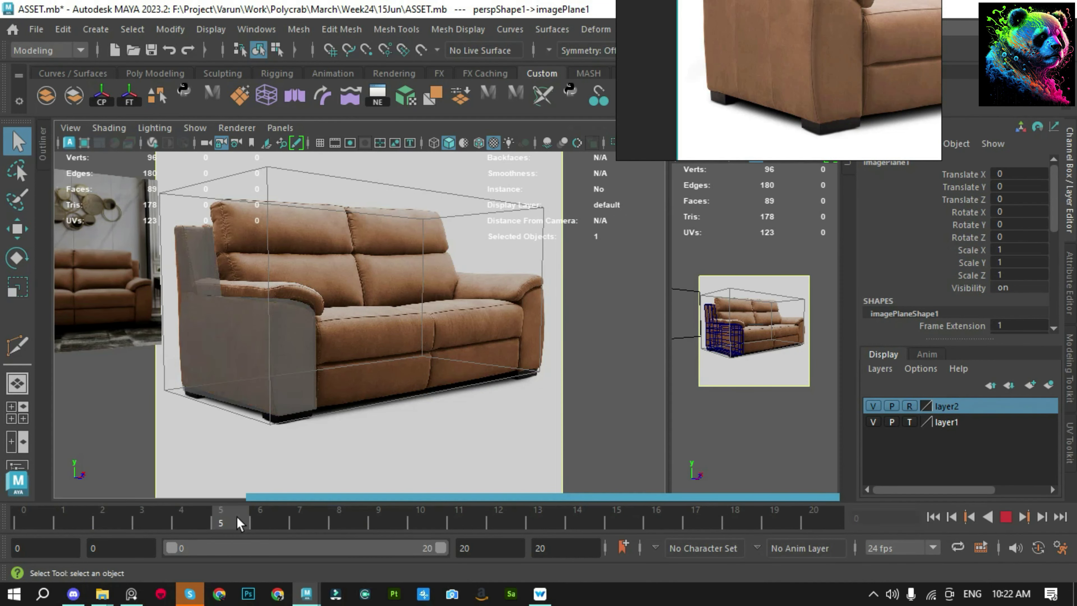
{"action": "left_click", "coordinate": [215, 331]}
Pull a vertex on top of the armrest sideways to match the photo
{"action": "key", "text": "F9"}
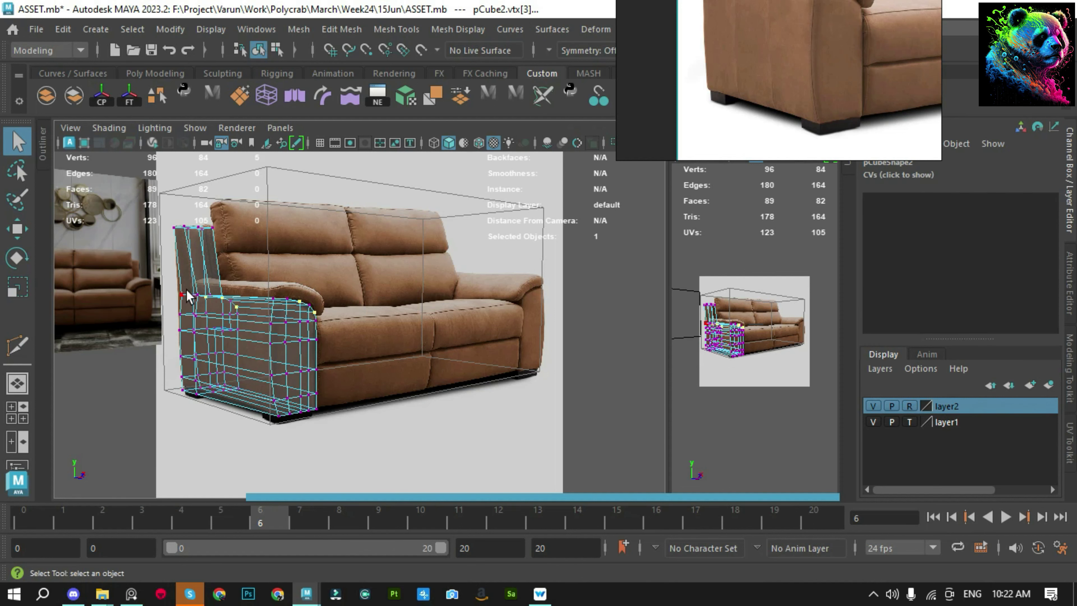
{"action": "key", "text": "w"}
{"action": "left_click", "coordinate": [182, 293]}
{"action": "left_click_drag", "start_coordinate": [182, 292], "coordinate": [250, 292]}
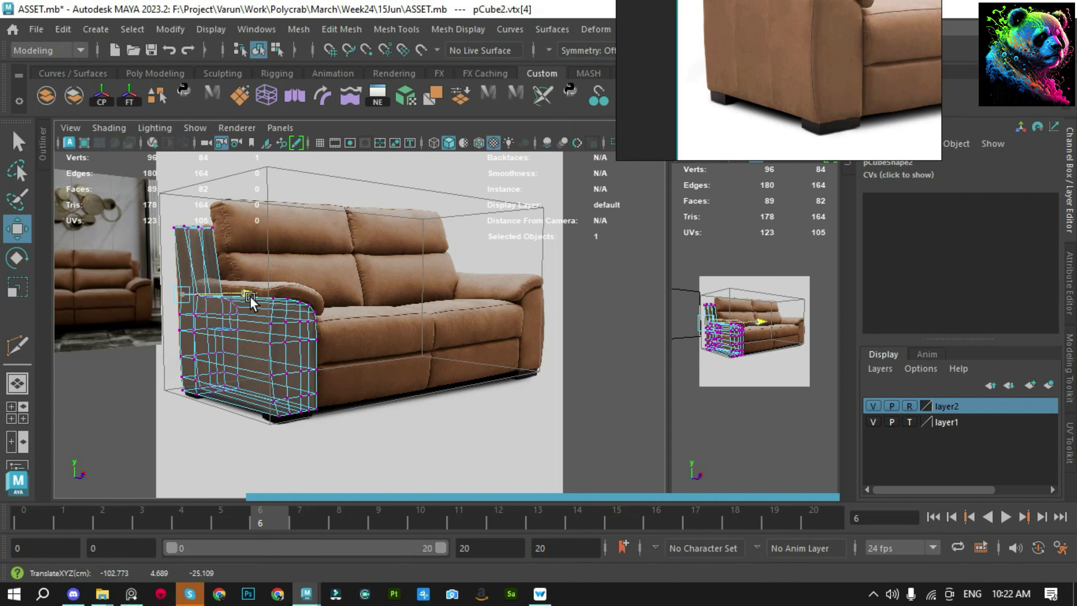
Slide the armrest's front-edge vertex left along X to follow the photo
{"action": "left_click", "coordinate": [180, 315]}
{"action": "key", "text": "f"}
{"action": "left_click_drag", "start_coordinate": [163, 515], "coordinate": [23, 515]}
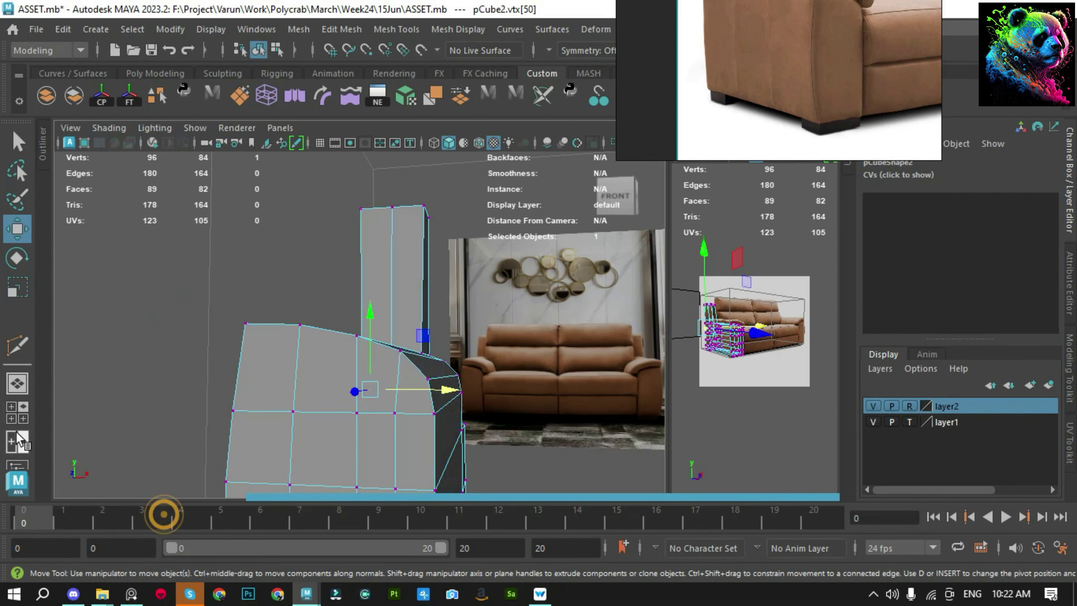
{"action": "scroll", "coordinate": [356, 325], "scroll_direction": "down", "scroll_amount": 3}
{"action": "scroll", "coordinate": [377, 337], "scroll_direction": "down", "scroll_amount": 3}
{"action": "scroll", "coordinate": [351, 351], "scroll_direction": "down", "scroll_amount": 3}
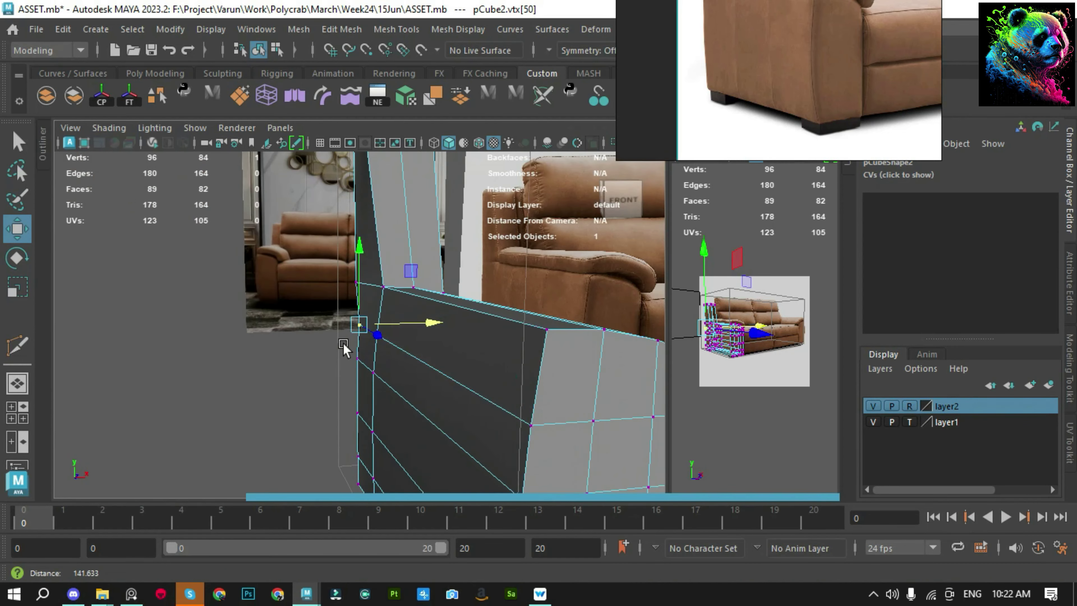
{"action": "scroll", "coordinate": [438, 330], "scroll_direction": "down", "scroll_amount": 2}
{"action": "left_click_drag", "start_coordinate": [438, 330], "coordinate": [430, 332]}
{"action": "key", "text": "q"}
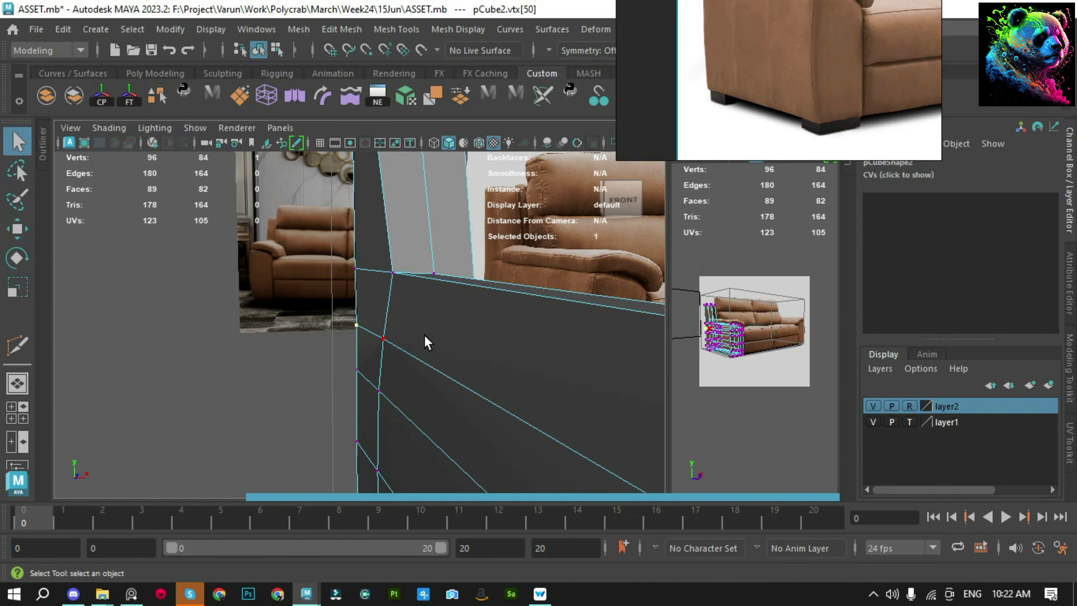
{"action": "key", "text": "a"}
Delete an extra edge and the horizontal edge loop from the arm's side
{"action": "key", "text": "f"}
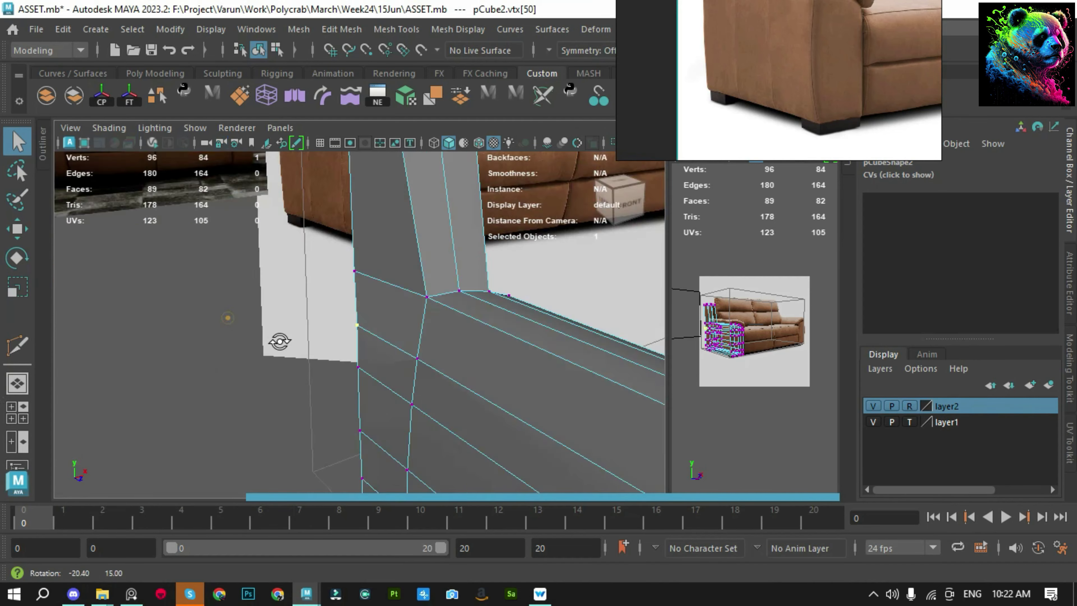
{"action": "key", "text": "F10"}
{"action": "left_click", "coordinate": [464, 305]}
{"action": "key", "text": "Delete"}
{"action": "double_click", "coordinate": [424, 362]}
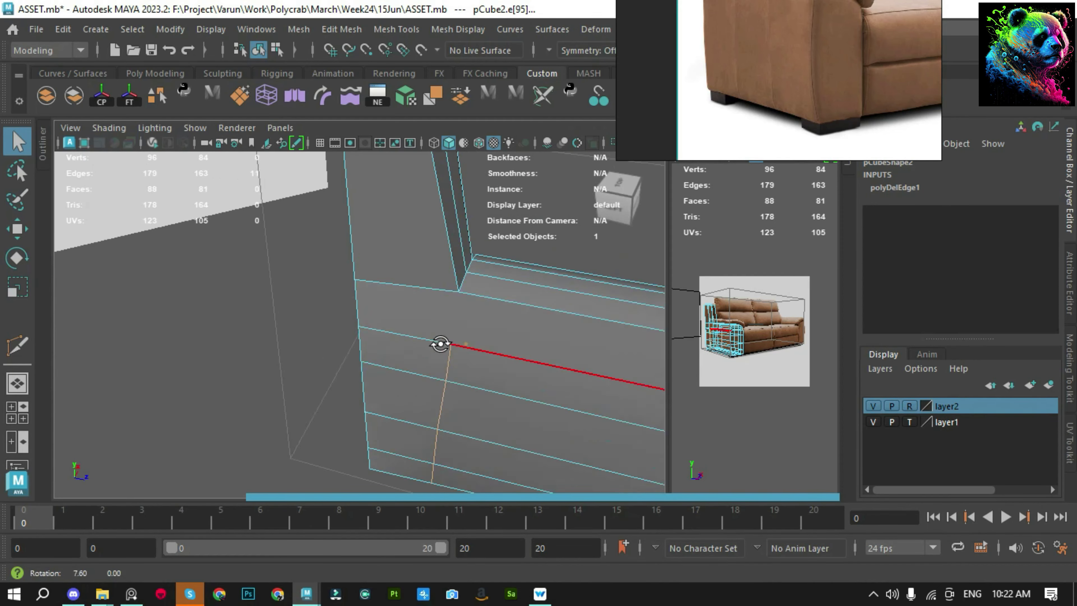
{"action": "left_click_drag", "start_coordinate": [440, 342], "coordinate": [355, 257], "text": "alt"}
{"action": "key", "text": "Delete"}
{"action": "key", "text": "F8"}
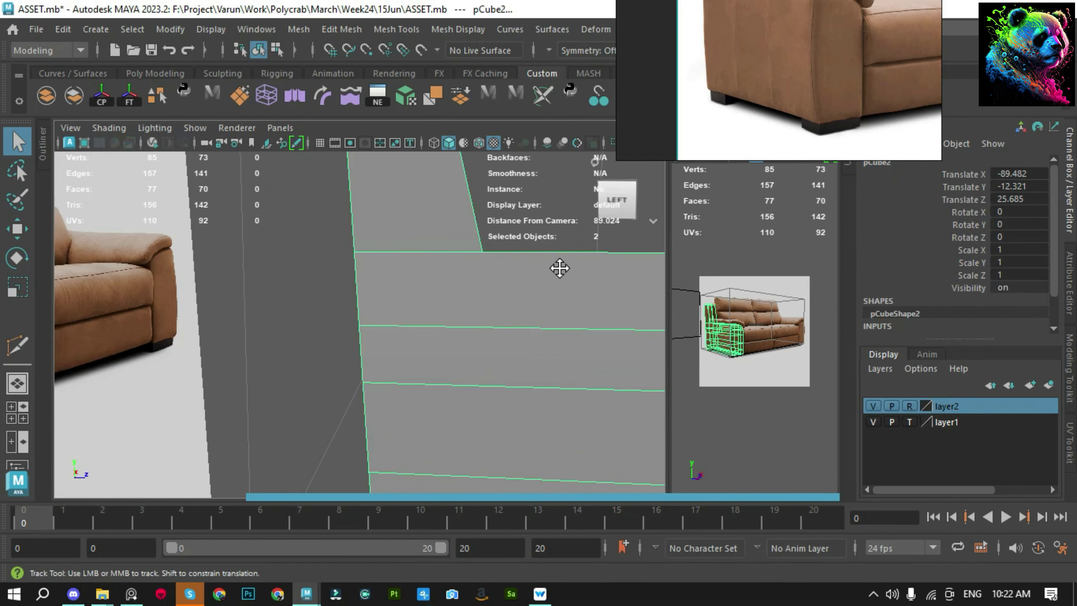
Select a corner vertex on the armrest top for moving, viewed from above
{"action": "mouse_move", "coordinate": [560, 264]}
{"action": "left_mouse_down", "text": "alt"}
{"action": "mouse_move", "coordinate": [235, 289]}
{"action": "mouse_move", "coordinate": [389, 351]}
{"action": "mouse_move", "coordinate": [502, 318]}
{"action": "left_mouse_up", "text": "alt"}
{"action": "key", "text": "F9"}
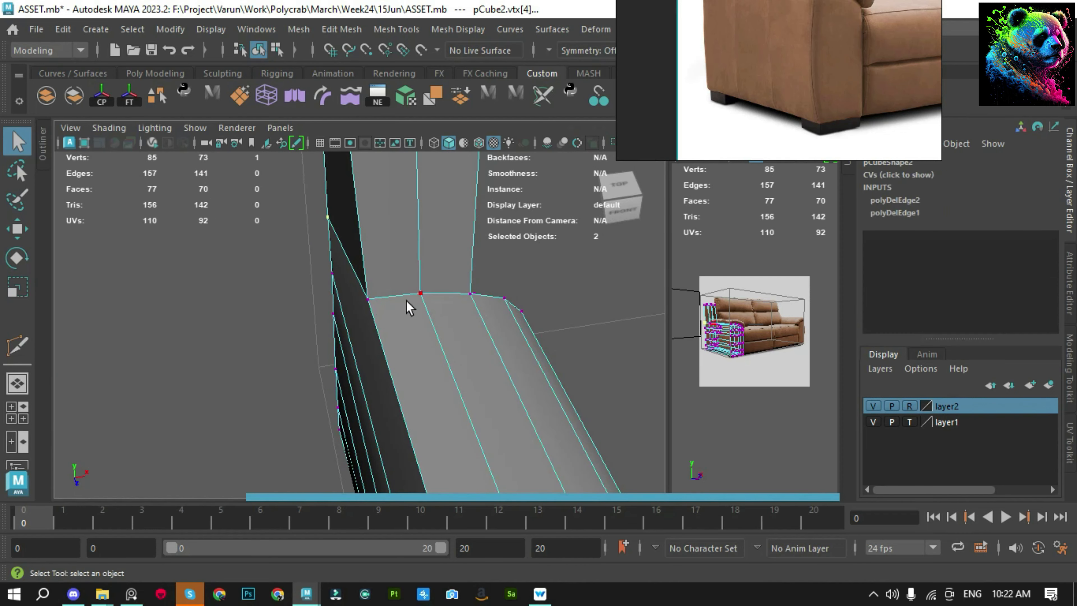
{"action": "left_click", "coordinate": [368, 298]}
{"action": "key", "text": "w"}
{"action": "key", "text": "f"}
{"action": "mouse_move", "coordinate": [384, 254]}
{"action": "left_mouse_down", "text": "alt"}
{"action": "mouse_move", "coordinate": [312, 283]}
{"action": "mouse_move", "coordinate": [439, 320]}
{"action": "mouse_move", "coordinate": [346, 309]}
{"action": "mouse_move", "coordinate": [400, 333]}
{"action": "left_mouse_up", "text": "alt"}
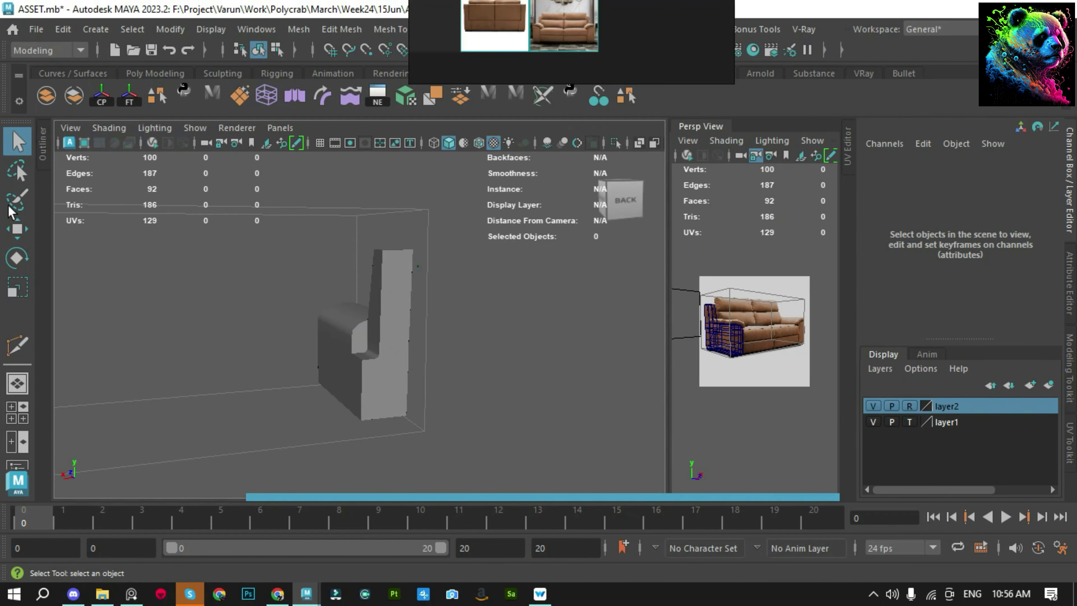
Bring the reference image window into view and orbit to see the arm's side
{"action": "left_click_drag", "start_coordinate": [560, 9], "coordinate": [635, 220]}
{"action": "scroll", "coordinate": [609, 141], "scroll_direction": "up", "scroll_amount": 5}
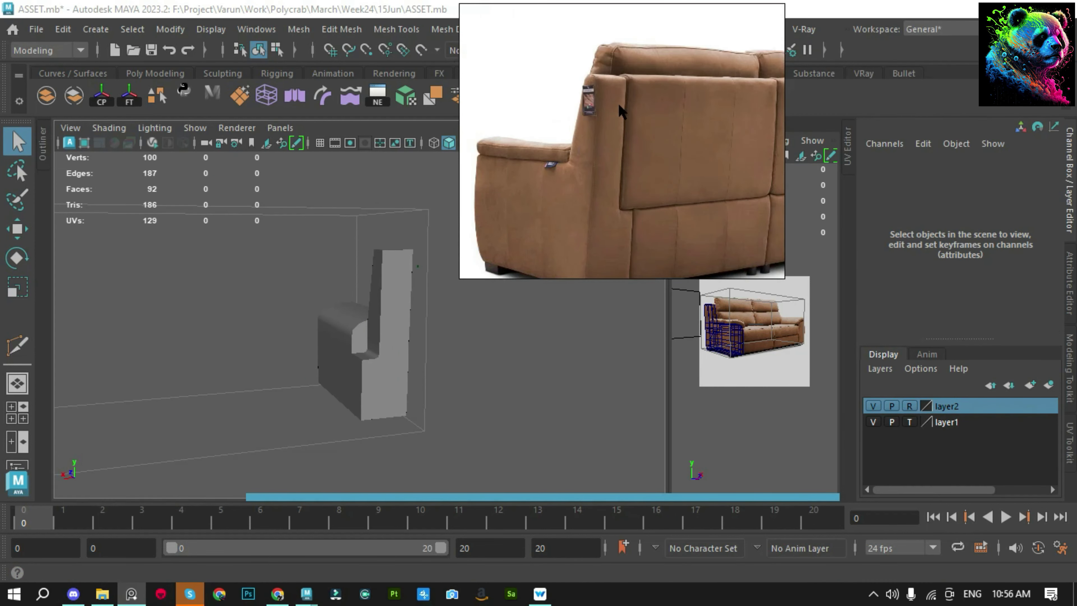
{"action": "scroll", "coordinate": [602, 144], "scroll_direction": "down", "scroll_amount": 3}
{"action": "scroll", "coordinate": [563, 212], "scroll_direction": "down", "scroll_amount": 2}
{"action": "scroll", "coordinate": [624, 195], "scroll_direction": "up", "scroll_amount": 5}
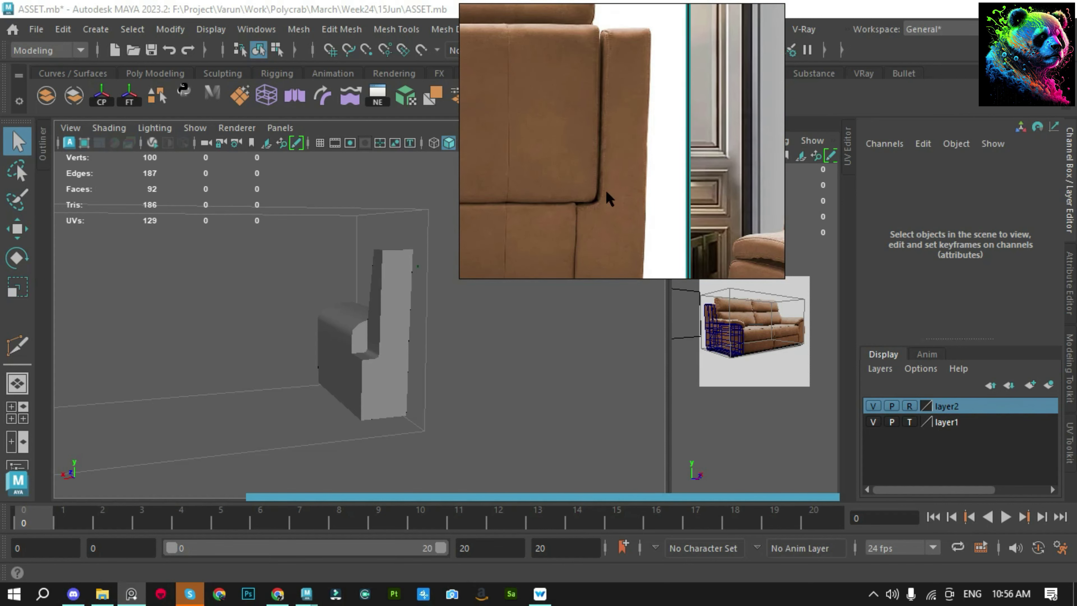
{"action": "mouse_move", "coordinate": [501, 367]}
{"action": "left_mouse_down", "text": "alt"}
{"action": "mouse_move", "coordinate": [455, 363]}
{"action": "mouse_move", "coordinate": [505, 353]}
{"action": "mouse_move", "coordinate": [465, 351]}
{"action": "mouse_move", "coordinate": [493, 351]}
{"action": "mouse_move", "coordinate": [445, 333]}
{"action": "left_mouse_up", "text": "alt"}
{"action": "scroll", "coordinate": [602, 174], "scroll_direction": "down", "scroll_amount": 3}
{"action": "scroll", "coordinate": [584, 221], "scroll_direction": "down", "scroll_amount": 2}
{"action": "scroll", "coordinate": [584, 221], "scroll_direction": "up", "scroll_amount": 2}
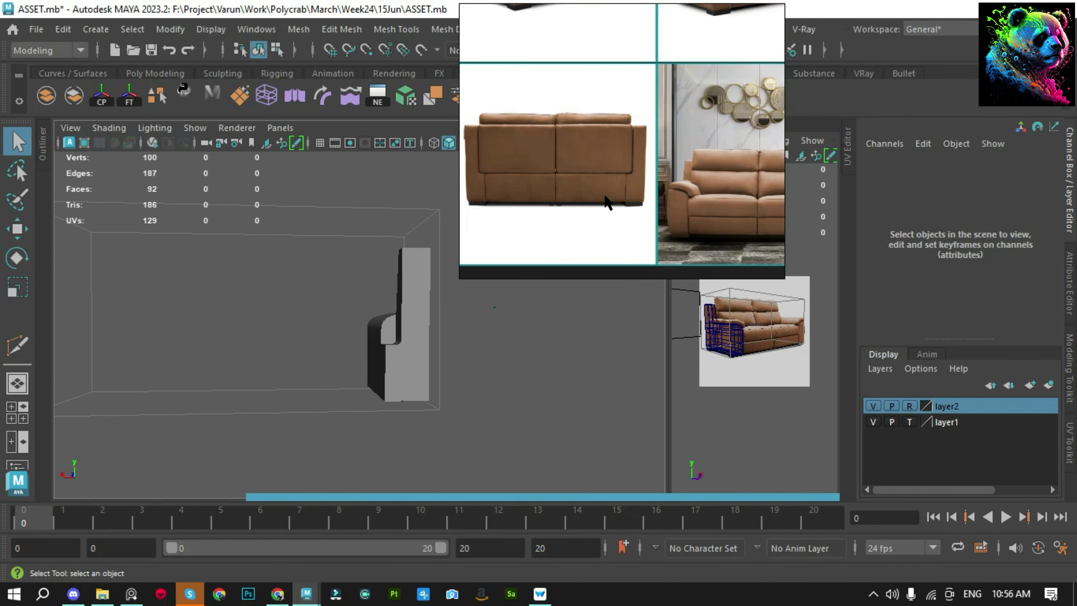
Set the main pane to Perspective view and select the arm block pCube2
{"action": "key", "text": "space"}
{"action": "left_click_drag", "start_coordinate": [300, 316], "coordinate": [301, 335]}
{"action": "key", "text": "space"}
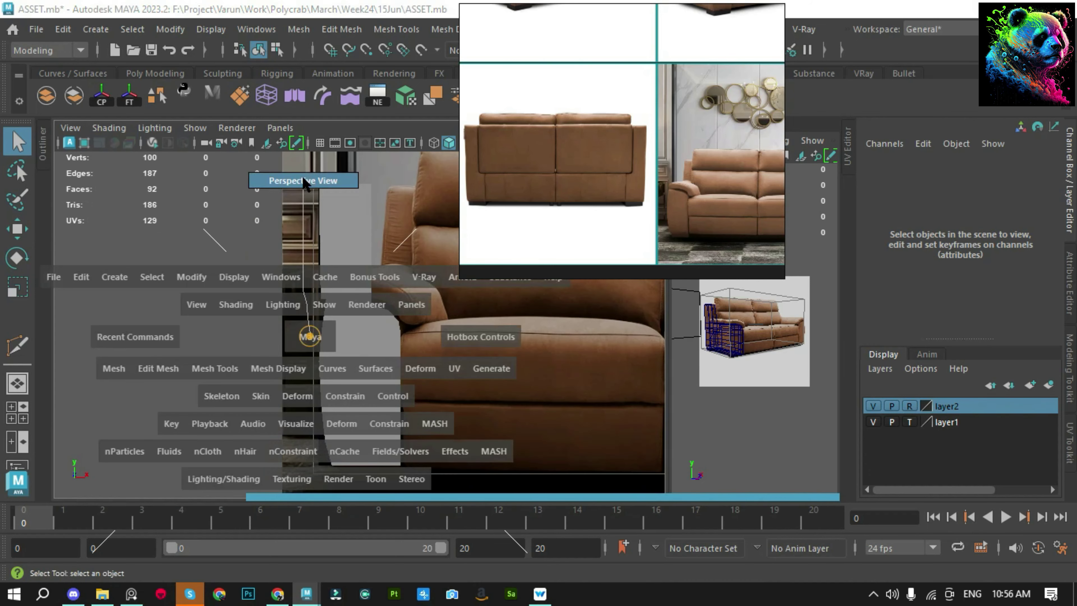
{"action": "left_click_drag", "start_coordinate": [344, 372], "coordinate": [336, 260]}
{"action": "left_click", "coordinate": [283, 361]}
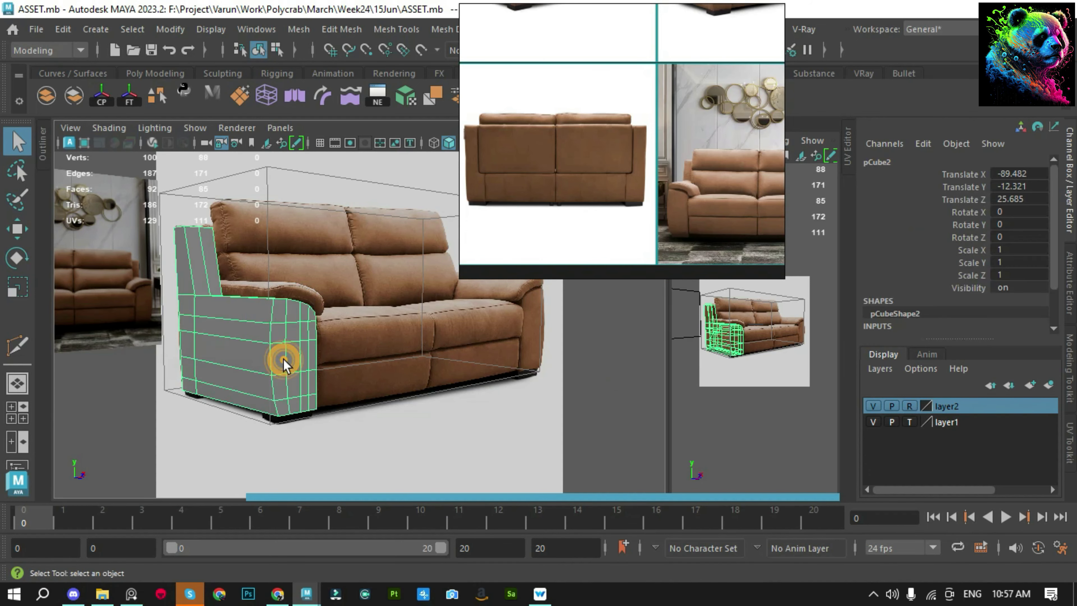
{"action": "right_click_drag", "start_coordinate": [395, 127], "coordinate": [398, 293], "text": "shift"}
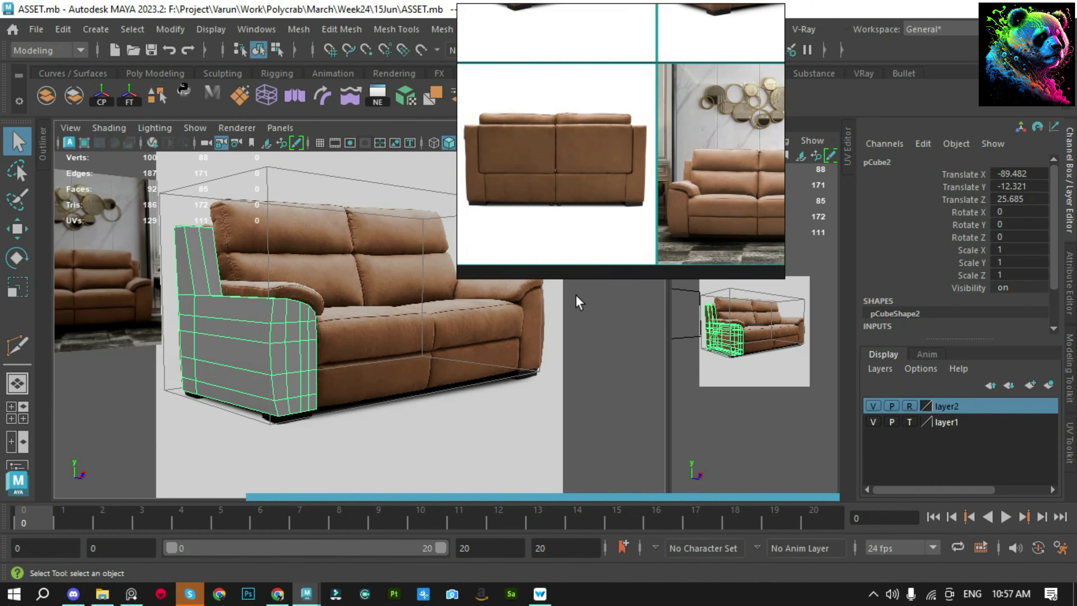
Draw a new polygon cube in Top view over the sofa's seat area
{"action": "left_click", "coordinate": [576, 323]}
{"action": "right_click", "coordinate": [385, 242], "text": "shift"}
{"action": "left_click", "coordinate": [376, 287]}
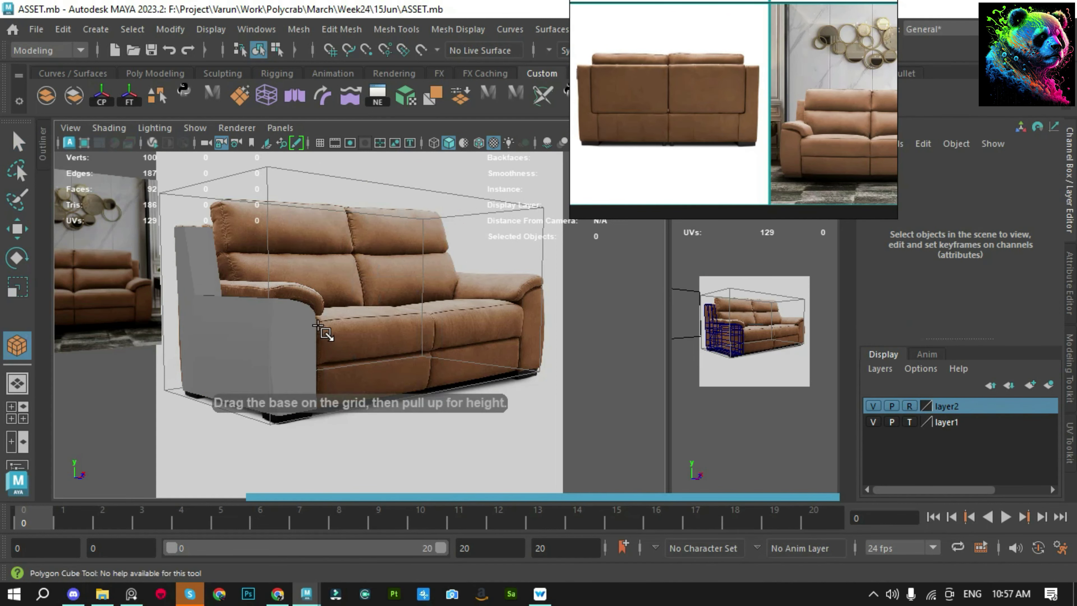
{"action": "left_click", "coordinate": [413, 332]}
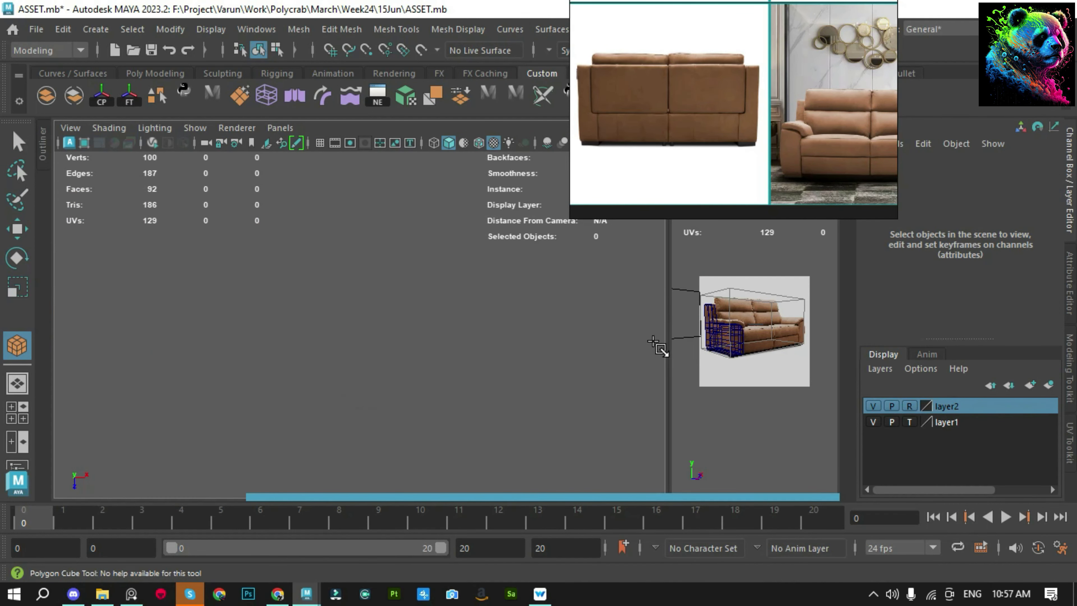
{"action": "left_click_drag", "start_coordinate": [539, 331], "coordinate": [535, 331]}
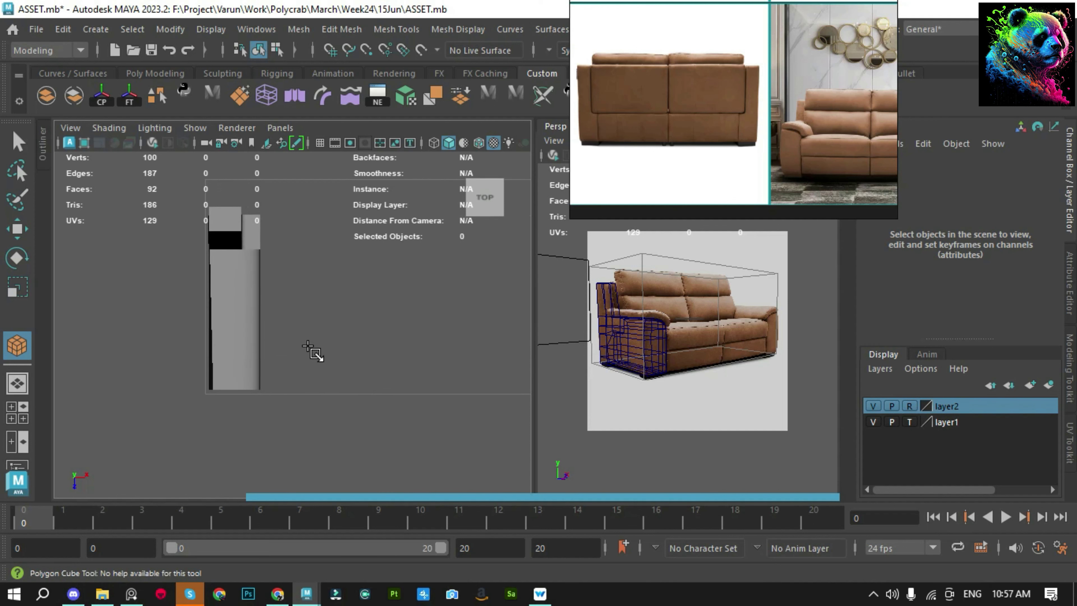
{"action": "mouse_move", "coordinate": [273, 282]}
{"action": "left_mouse_down"}
{"action": "mouse_move", "coordinate": [381, 390]}
{"action": "mouse_move", "coordinate": [387, 294]}
{"action": "left_mouse_up"}
{"action": "left_click_drag", "start_coordinate": [384, 417], "coordinate": [384, 422]}
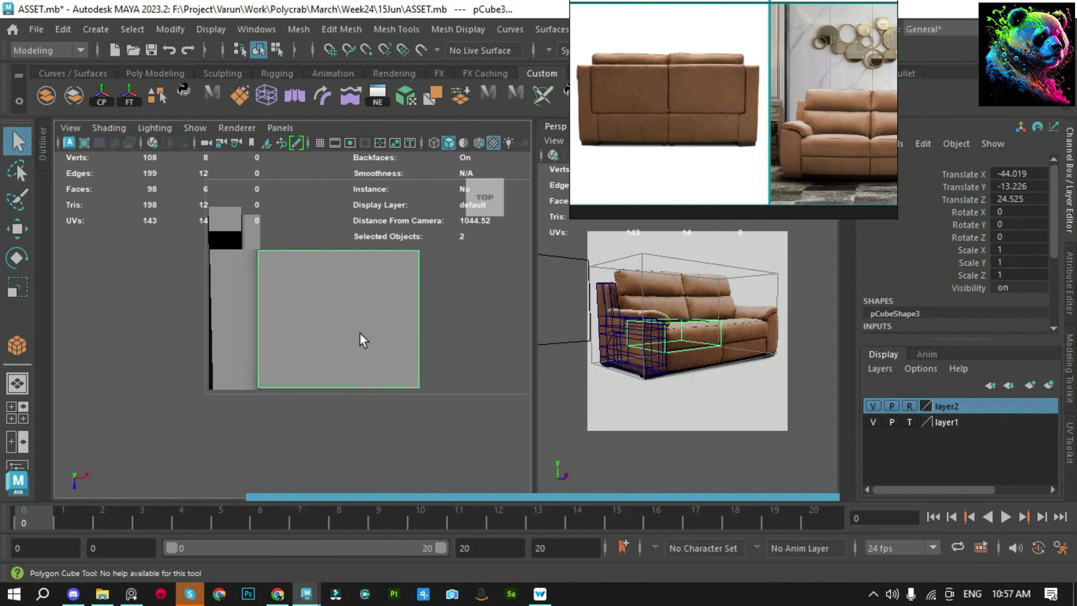
Move the cube's top and right-side vertices to fit the seat depth and width
{"action": "key", "text": "F9"}
{"action": "key", "text": "w"}
{"action": "mouse_move", "coordinate": [216, 331]}
{"action": "left_mouse_down"}
{"action": "mouse_move", "coordinate": [308, 414]}
{"action": "mouse_move", "coordinate": [321, 322]}
{"action": "left_mouse_up"}
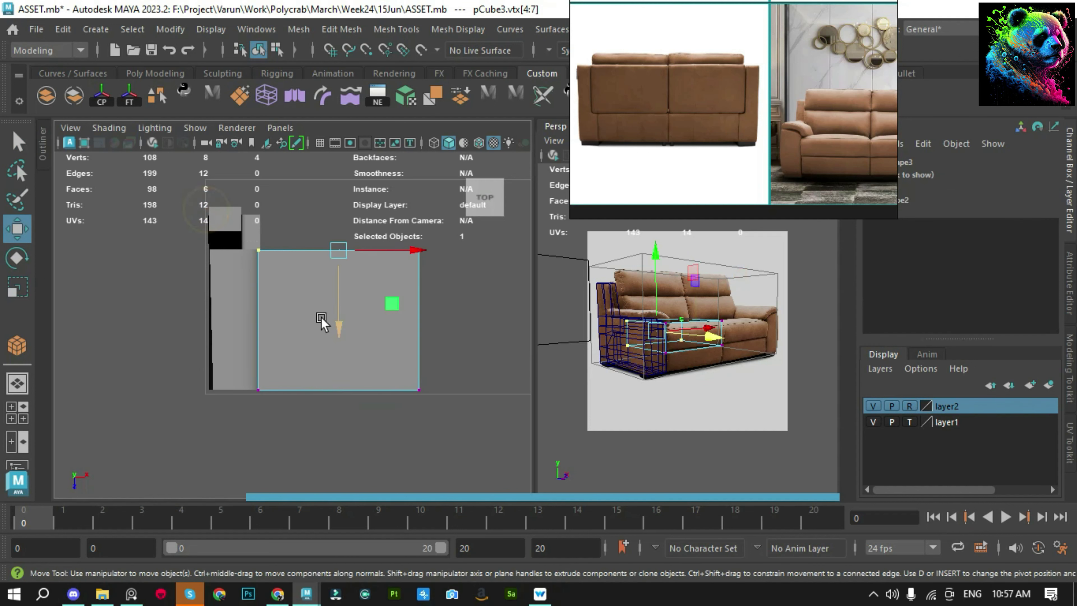
{"action": "mouse_move", "coordinate": [321, 322]}
{"action": "middle_mouse_down"}
{"action": "mouse_move", "coordinate": [325, 272]}
{"action": "mouse_move", "coordinate": [381, 205]}
{"action": "middle_mouse_up"}
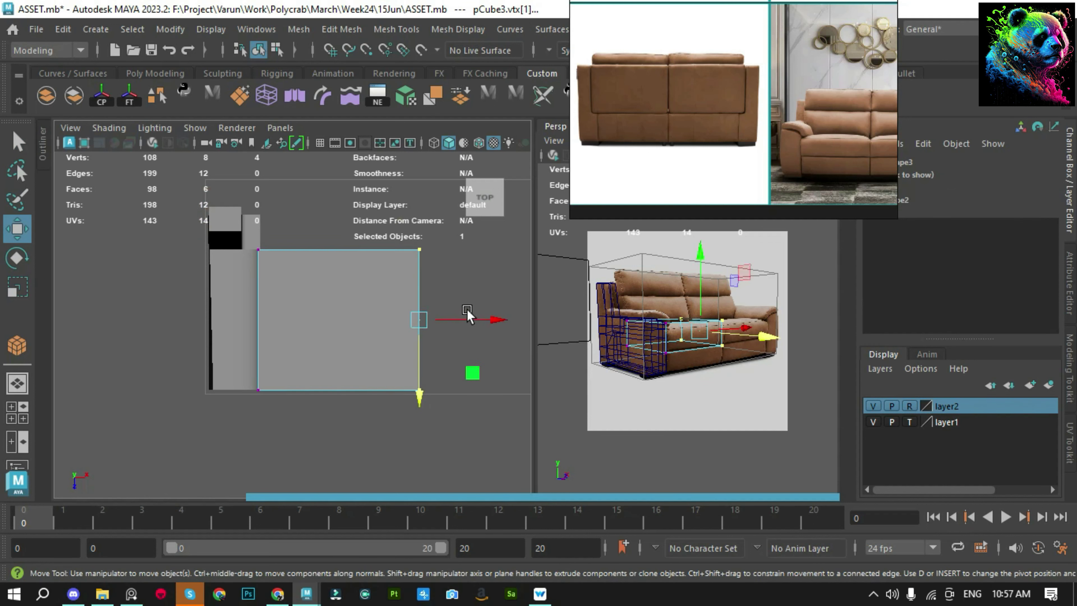
{"action": "left_click_drag", "start_coordinate": [468, 312], "coordinate": [472, 316]}
Return to Perspective view and put the seat cube into component editing
{"action": "key", "text": "space"}
{"action": "left_click_drag", "start_coordinate": [397, 360], "coordinate": [380, 424]}
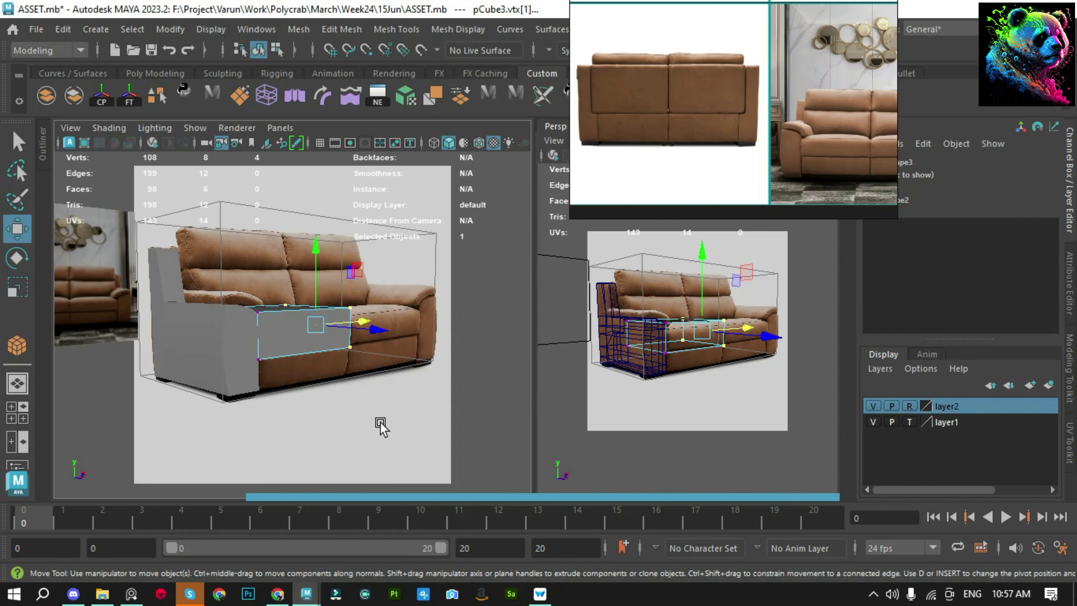
{"action": "left_click_drag", "start_coordinate": [107, 522], "coordinate": [278, 528]}
{"action": "left_click", "coordinate": [439, 336]}
{"action": "left_click", "coordinate": [301, 342]}
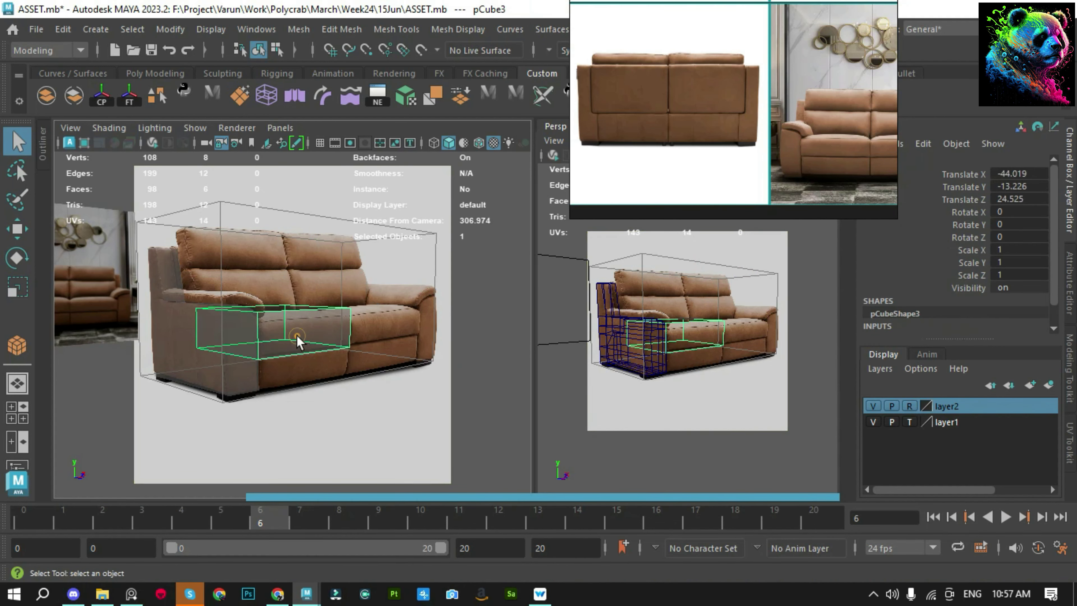
{"action": "right_click_drag", "start_coordinate": [280, 186], "coordinate": [280, 144]}
Lower the cube's top face to the seat height
{"action": "key", "text": "F11"}
{"action": "left_click", "coordinate": [274, 317]}
{"action": "key", "text": "w"}
{"action": "left_click_drag", "start_coordinate": [274, 243], "coordinate": [277, 233]}
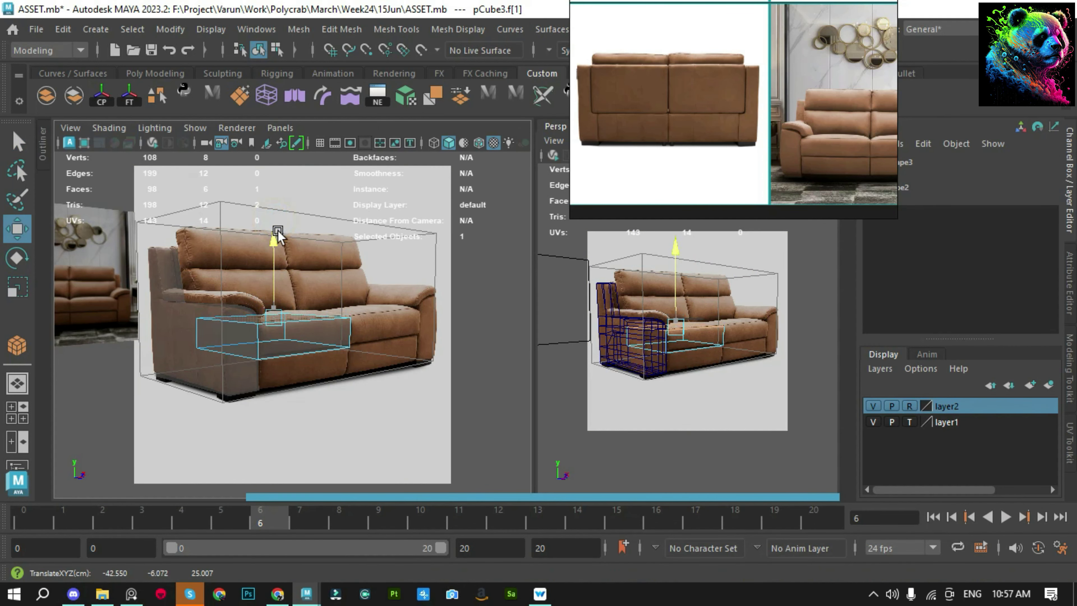
{"action": "key", "text": "f"}
{"action": "mouse_move", "coordinate": [344, 329]}
{"action": "left_mouse_down", "text": "alt"}
{"action": "mouse_move", "coordinate": [521, 351]}
{"action": "mouse_move", "coordinate": [536, 387]}
{"action": "mouse_move", "coordinate": [416, 313]}
{"action": "left_mouse_up", "text": "alt"}
{"action": "key", "text": "F8"}
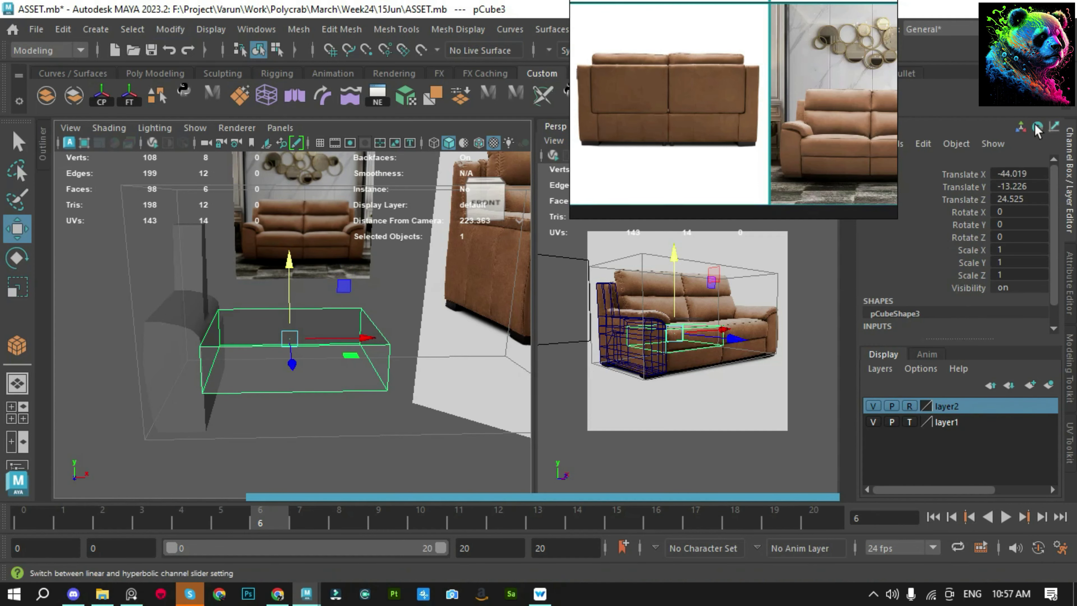
Move the cube's front vertices toward the seat edge
{"action": "scroll", "coordinate": [693, 54], "scroll_direction": "down", "scroll_amount": 3}
{"action": "scroll", "coordinate": [694, 55], "scroll_direction": "up", "scroll_amount": 5}
{"action": "scroll", "coordinate": [693, 55], "scroll_direction": "up", "scroll_amount": 3}
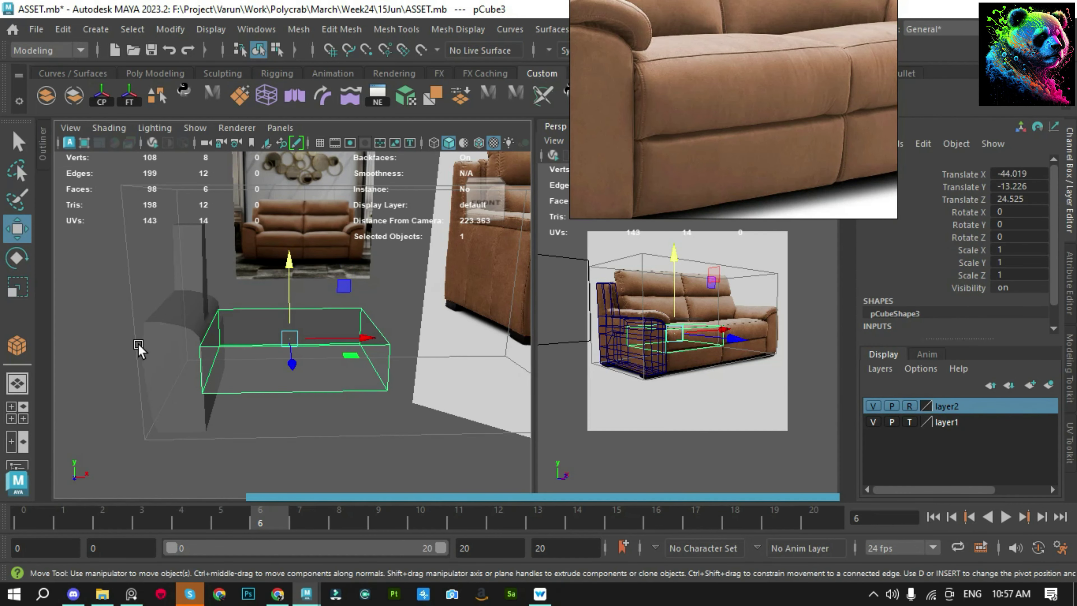
{"action": "left_click_drag", "start_coordinate": [137, 349], "coordinate": [351, 362], "text": "alt"}
{"action": "key", "text": "F9"}
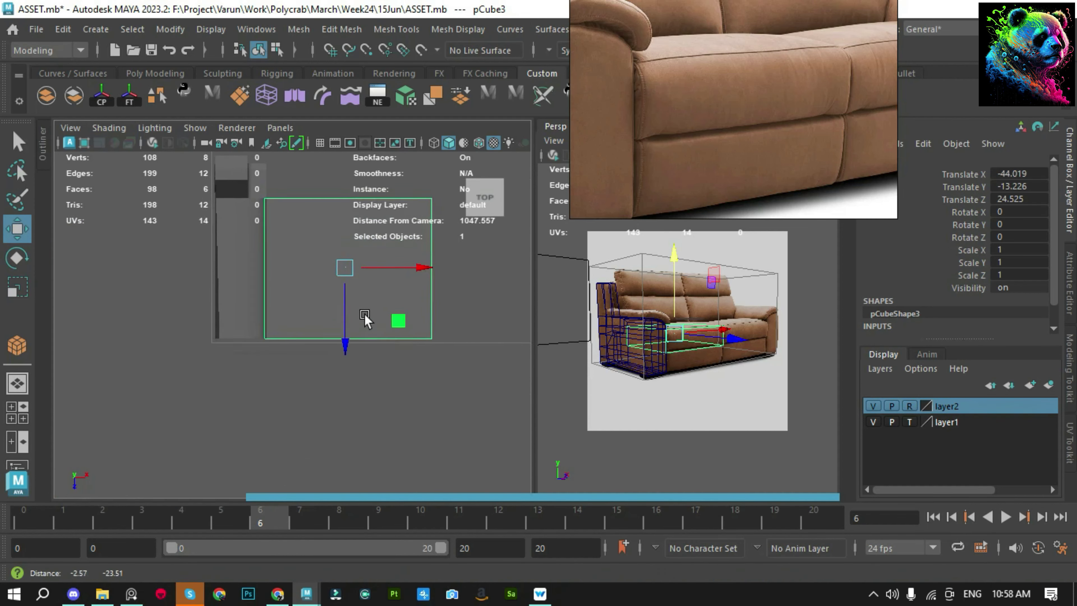
{"action": "left_click_drag", "start_coordinate": [487, 322], "coordinate": [248, 372]}
{"action": "left_click_drag", "start_coordinate": [362, 374], "coordinate": [464, 301]}
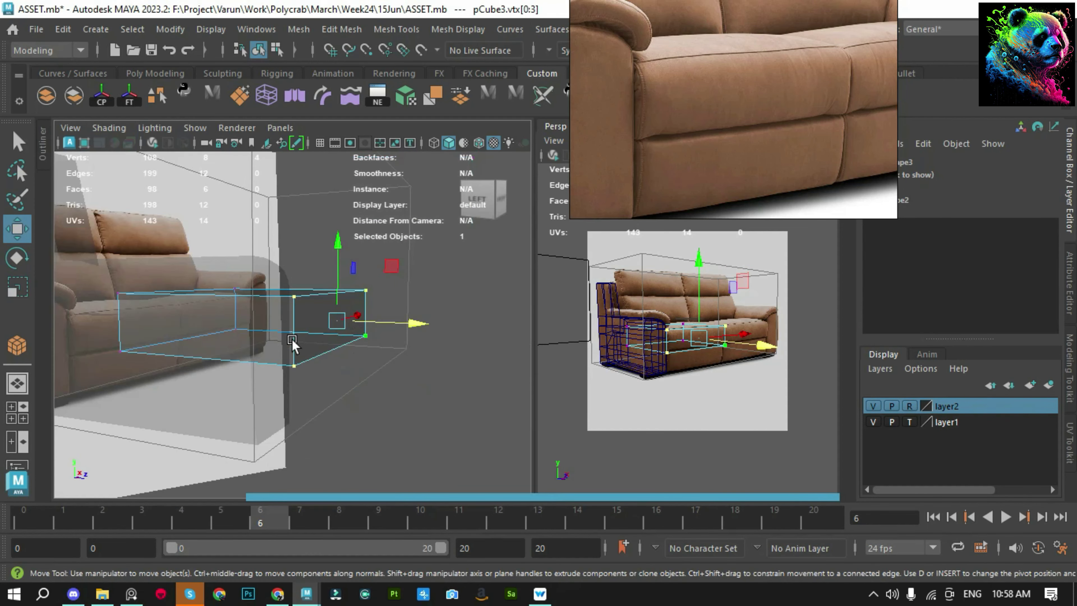
{"action": "key", "text": "q"}
Shift the cushion back along its depth and pull its front vertices to the seat edge
{"action": "key", "text": "F9"}
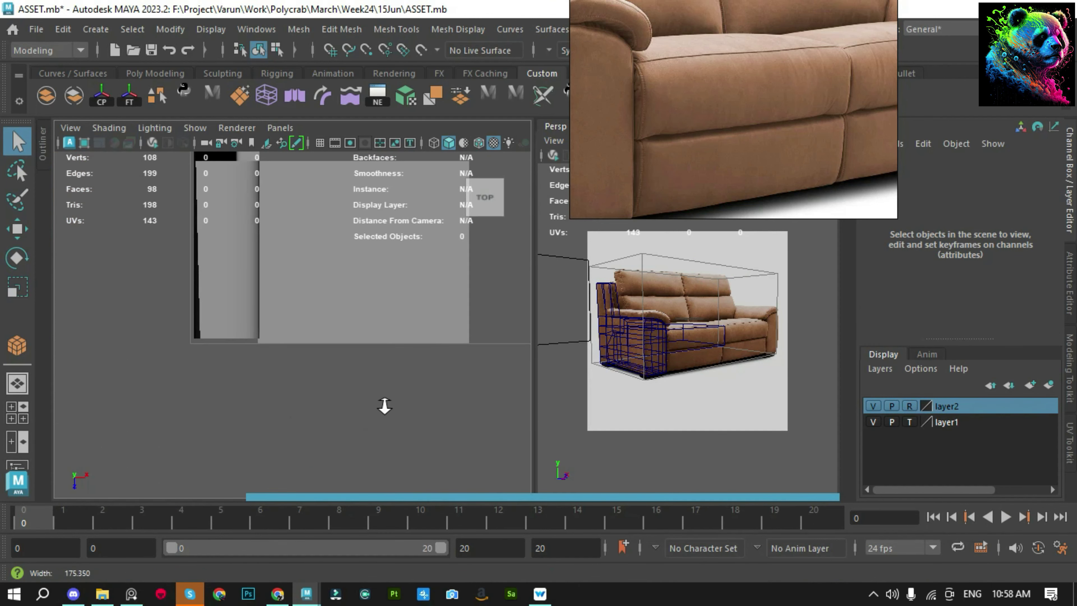
{"action": "key", "text": "w"}
{"action": "left_click_drag", "start_coordinate": [276, 356], "coordinate": [329, 390]}
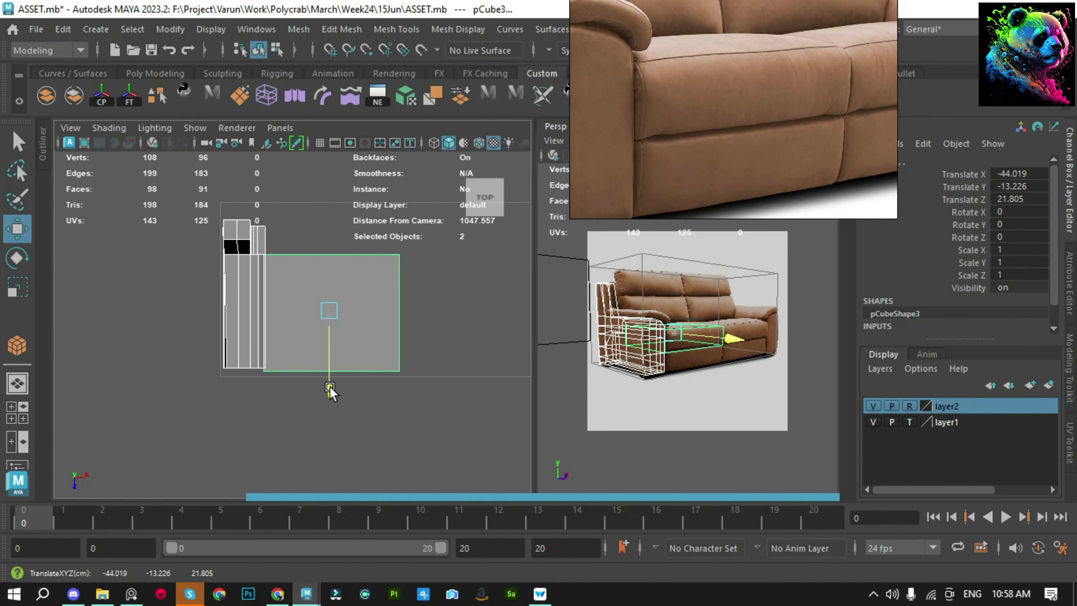
{"action": "key", "text": "F9"}
{"action": "mouse_move", "coordinate": [154, 358]}
{"action": "left_mouse_down"}
{"action": "mouse_move", "coordinate": [319, 390]}
{"action": "mouse_move", "coordinate": [332, 403]}
{"action": "left_mouse_up"}
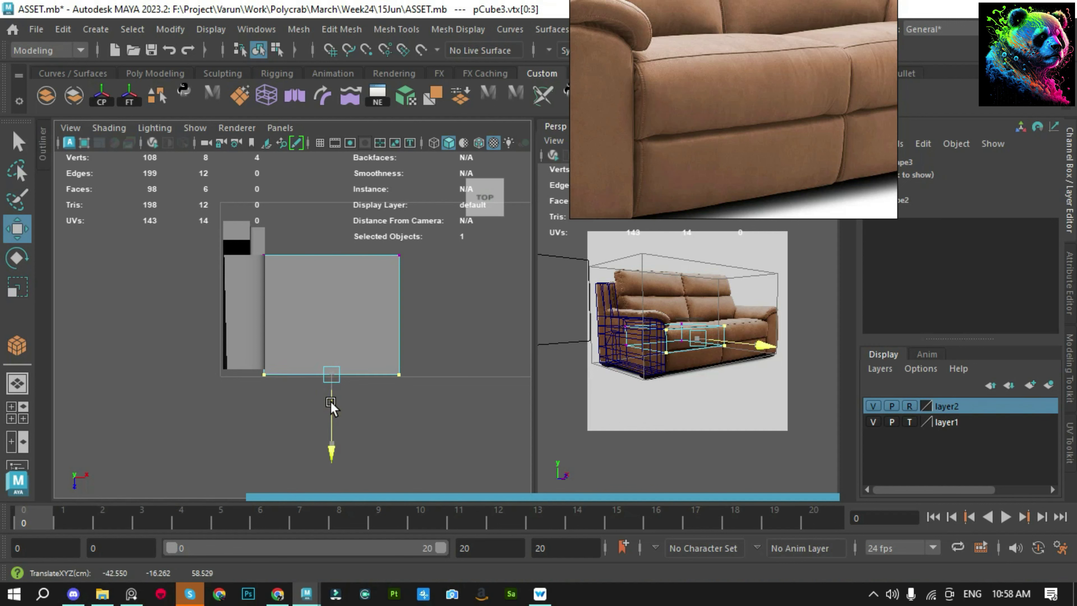
{"action": "left_click_drag", "start_coordinate": [256, 418], "coordinate": [426, 338], "text": "alt"}
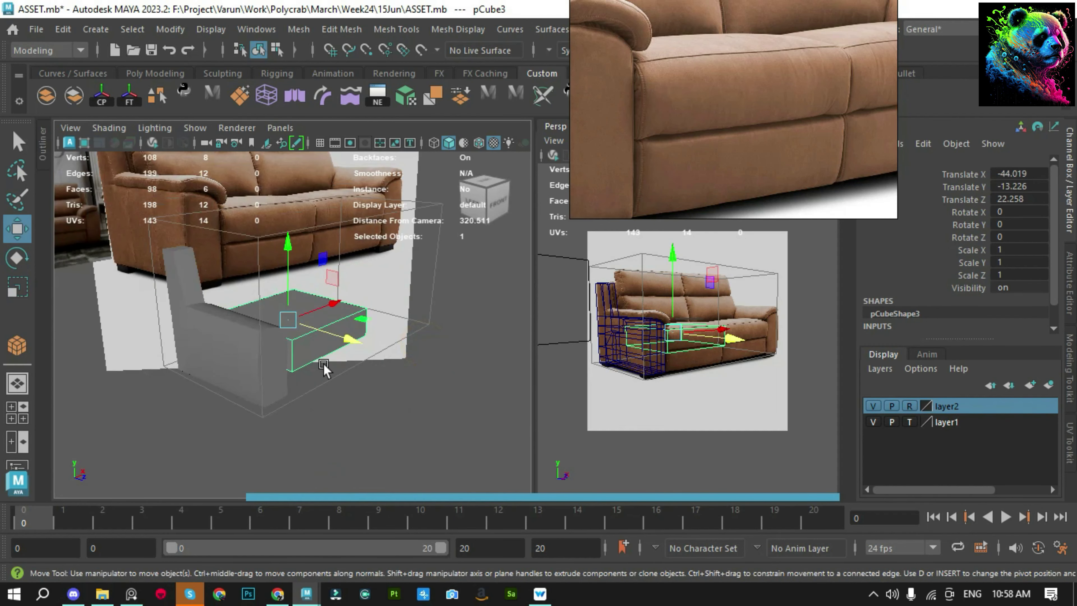
Insert edge loops around the cushion's sides
{"action": "left_click", "coordinate": [426, 339]}
{"action": "key", "text": "q"}
{"action": "scroll", "coordinate": [424, 333], "scroll_direction": "up", "scroll_amount": 3}
{"action": "left_click", "coordinate": [368, 320]}
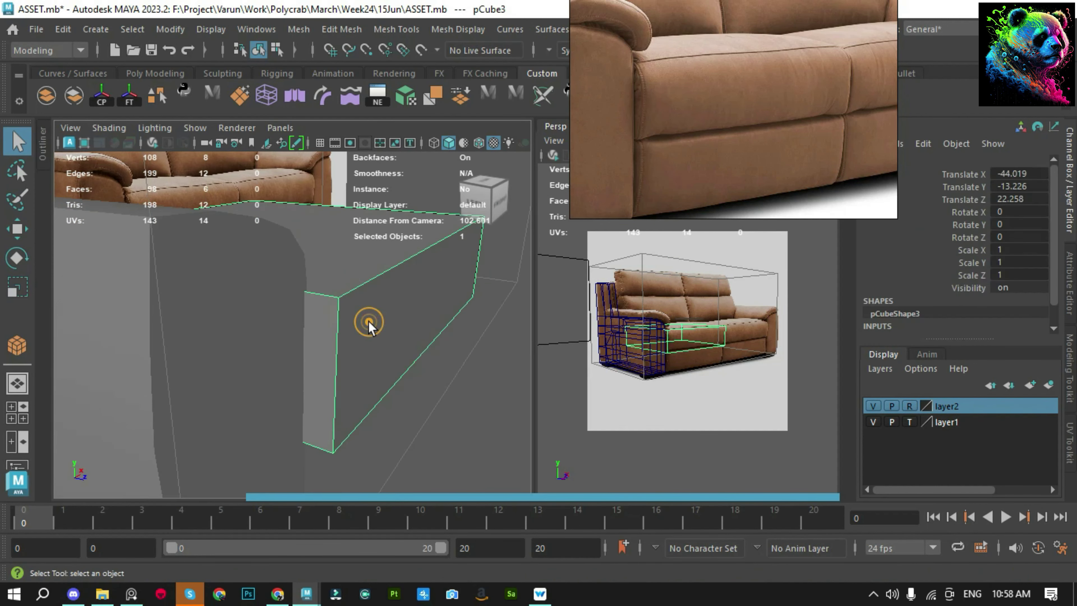
{"action": "key", "text": "F10"}
{"action": "double_click", "coordinate": [361, 341]}
{"action": "left_click_drag", "start_coordinate": [439, 389], "coordinate": [401, 336], "text": "alt"}
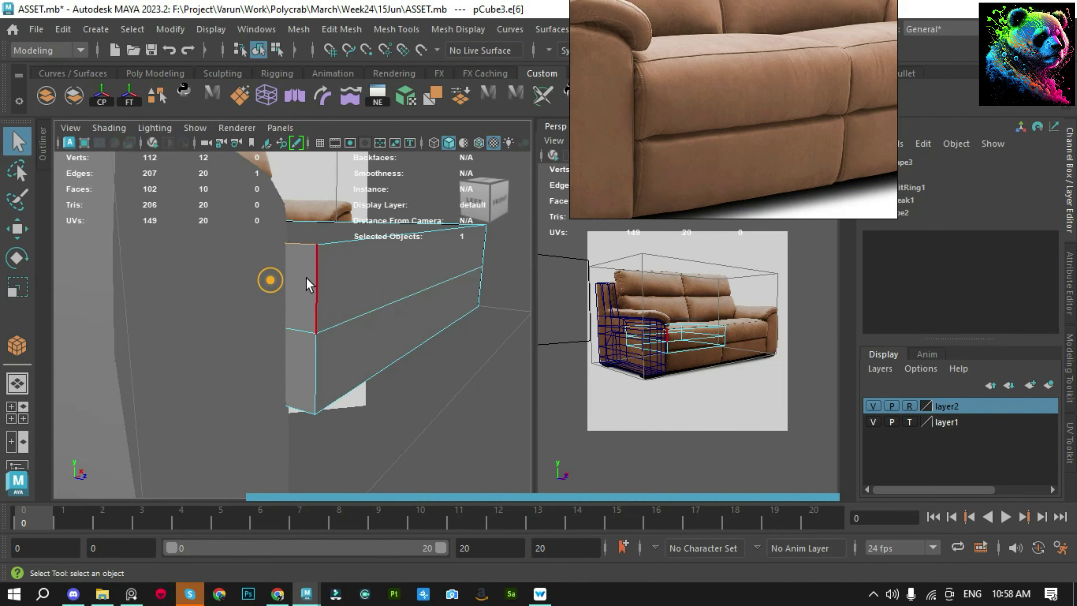
Select the cushion's end edges and push them outward to round the ends
{"action": "left_click_drag", "start_coordinate": [394, 274], "coordinate": [312, 337], "text": "alt"}
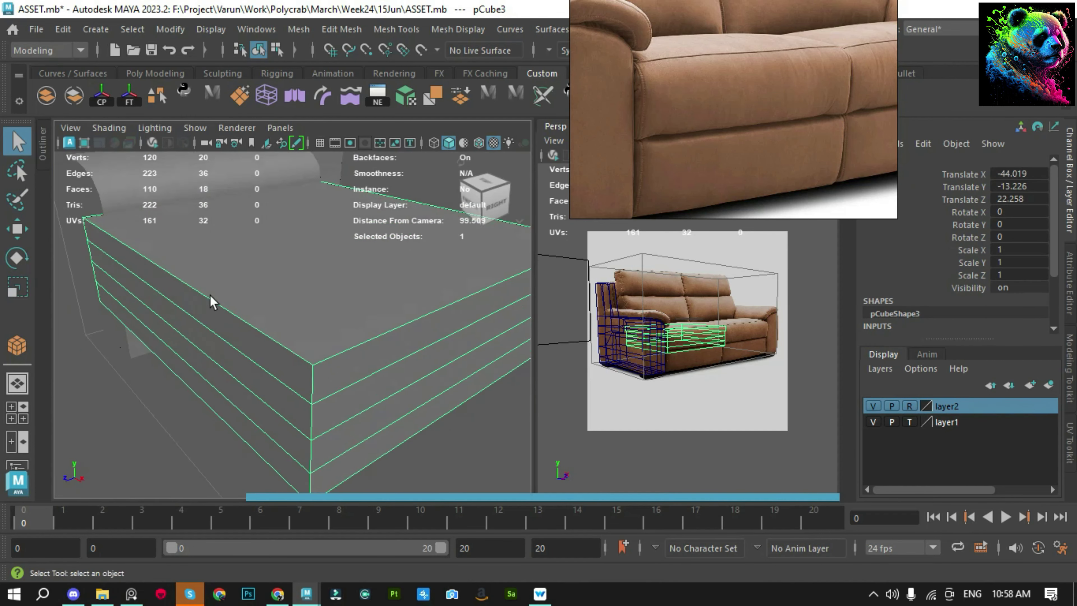
{"action": "left_click", "coordinate": [299, 346]}
{"action": "left_click_drag", "start_coordinate": [227, 390], "coordinate": [257, 377], "text": "alt"}
{"action": "left_click", "coordinate": [212, 267], "text": "shift"}
{"action": "key", "text": "w"}
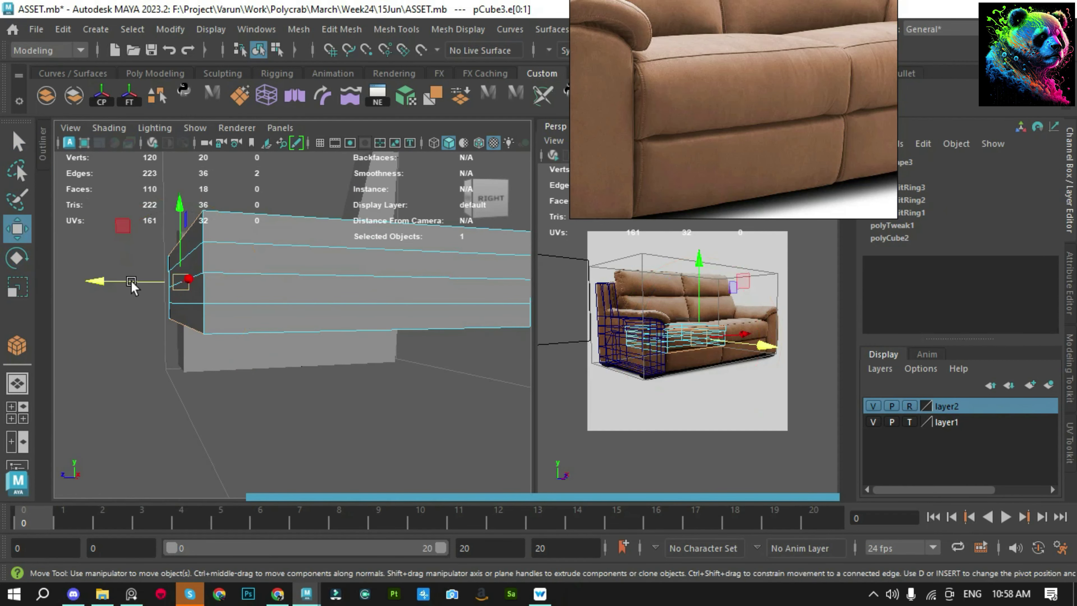
{"action": "mouse_move", "coordinate": [212, 267]}
{"action": "left_mouse_down", "text": "alt"}
{"action": "mouse_move", "coordinate": [106, 270]}
{"action": "mouse_move", "coordinate": [475, 292]}
{"action": "mouse_move", "coordinate": [457, 344]}
{"action": "mouse_move", "coordinate": [320, 312]}
{"action": "left_mouse_up", "text": "alt"}
{"action": "left_click", "coordinate": [389, 333], "text": "shift"}
{"action": "key", "text": "w"}
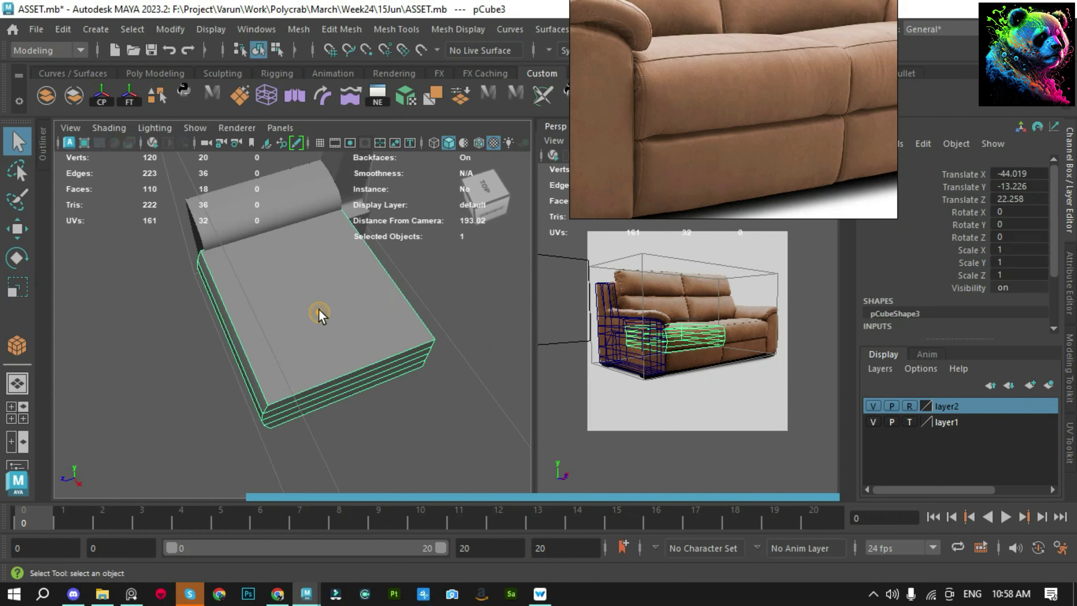
Move the cushion's end vertices to shape its side
{"action": "key", "text": "F9"}
{"action": "mouse_move", "coordinate": [269, 384]}
{"action": "left_mouse_down"}
{"action": "mouse_move", "coordinate": [159, 310]}
{"action": "mouse_move", "coordinate": [144, 312]}
{"action": "left_mouse_up"}
{"action": "left_click_drag", "start_coordinate": [356, 333], "coordinate": [488, 373], "text": "alt"}
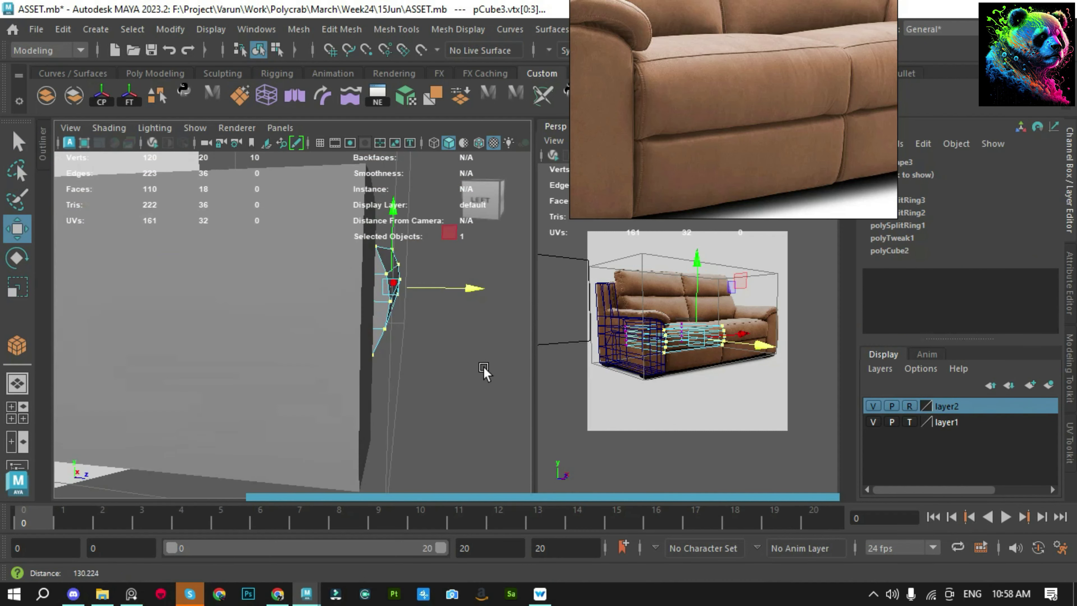
{"action": "right_click_drag", "start_coordinate": [447, 332], "coordinate": [424, 369], "text": "shift"}
Cut a new edge loop along the cushion's side with Multi-Cut
{"action": "left_click_drag", "start_coordinate": [424, 369], "coordinate": [168, 277], "text": "alt"}
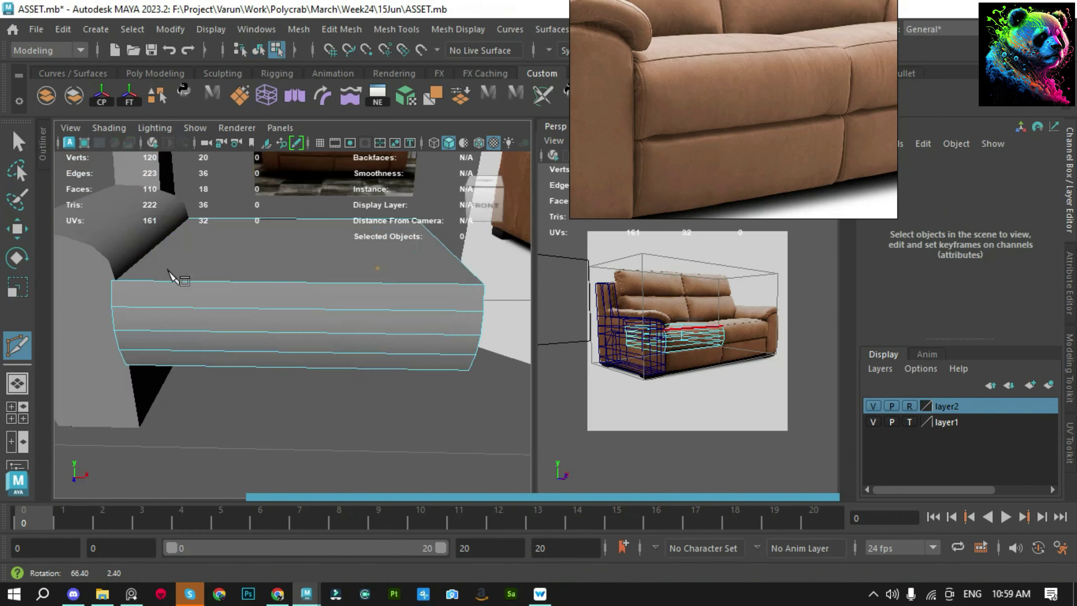
{"action": "right_click_drag", "start_coordinate": [169, 277], "coordinate": [171, 329], "text": "alt"}
{"action": "key", "text": "q"}
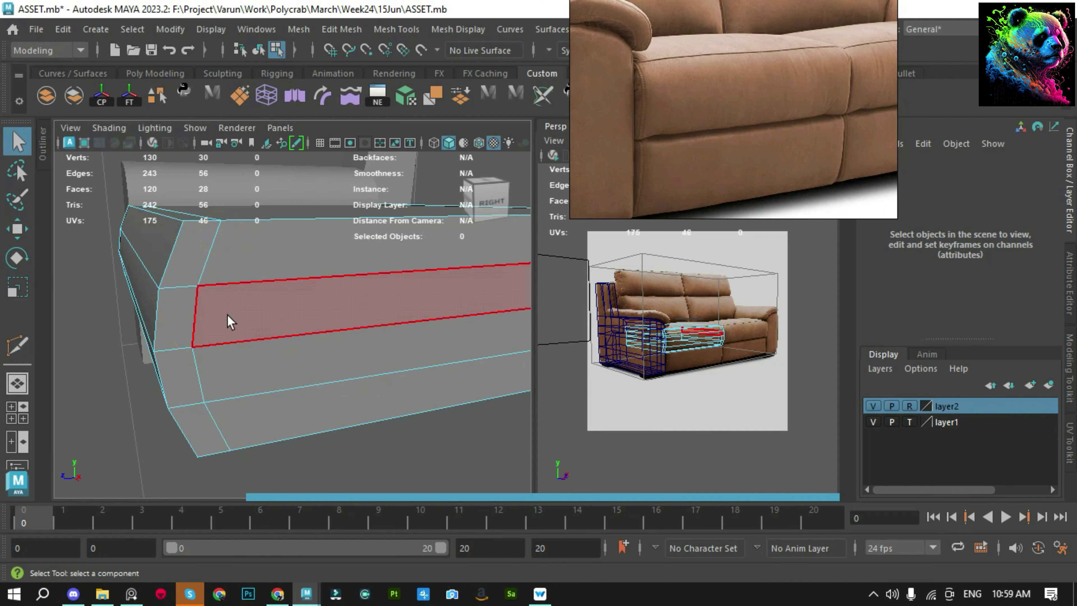
Apply Edit Edge Flow to the cushion's side loops to curve them
{"action": "left_click_drag", "start_coordinate": [229, 318], "coordinate": [348, 272], "text": "alt"}
{"action": "left_click", "coordinate": [347, 271]}
{"action": "right_click_drag", "start_coordinate": [342, 254], "coordinate": [335, 409], "text": "shift"}
{"action": "left_click_drag", "start_coordinate": [335, 409], "coordinate": [332, 325], "text": "alt"}
{"action": "left_click", "coordinate": [334, 283]}
{"action": "key", "text": "g"}
{"action": "key", "text": "g"}
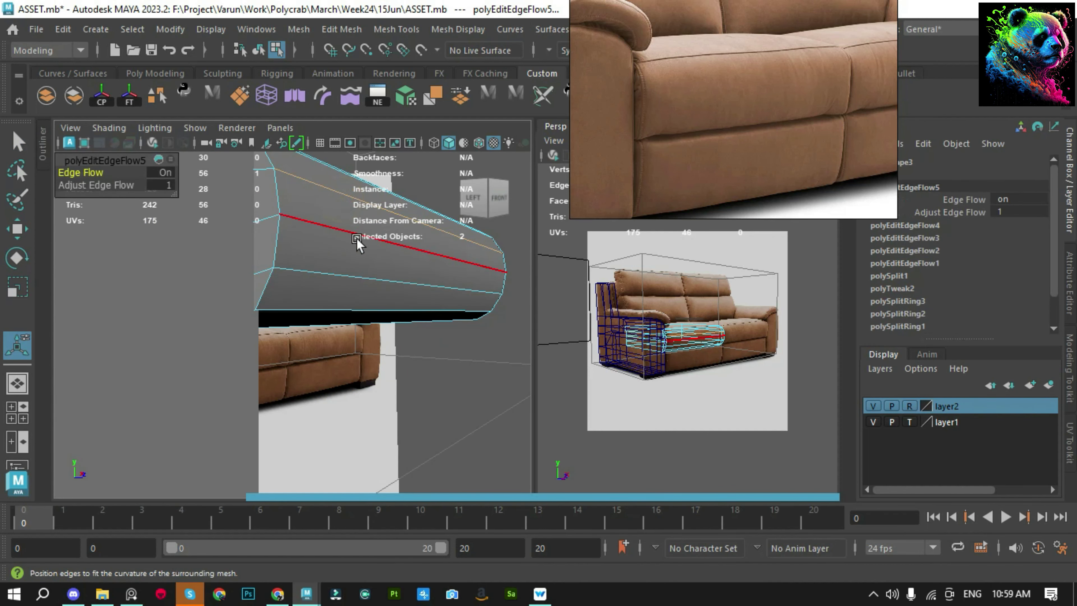
{"action": "left_click_drag", "start_coordinate": [357, 238], "coordinate": [373, 264], "text": "alt"}
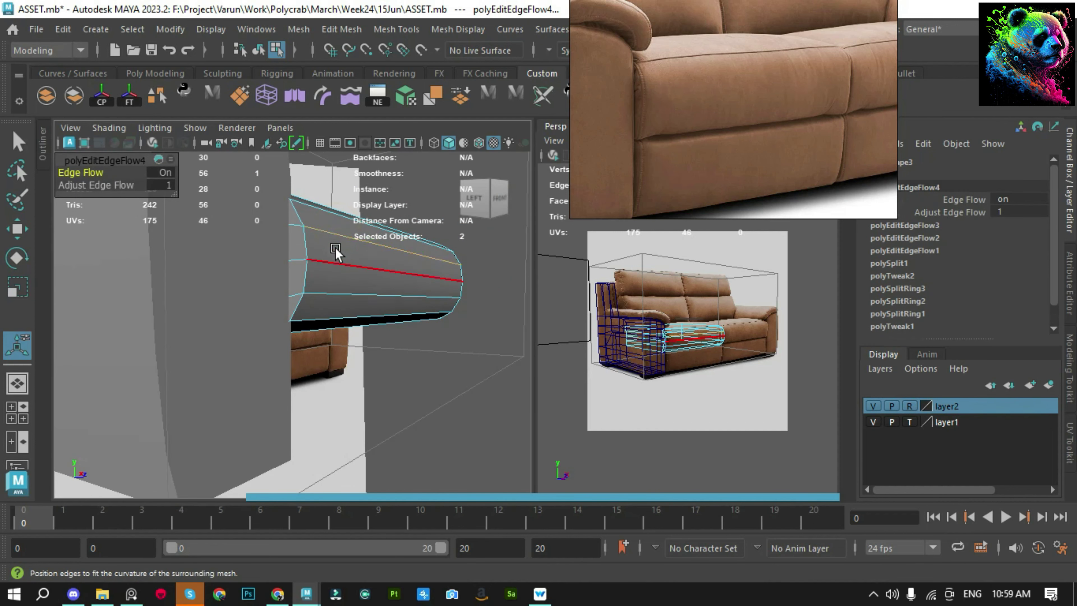
Select the cushion's top edge loop and move it to shape the cushion
{"action": "key", "text": "F8"}
{"action": "left_click", "coordinate": [498, 360]}
{"action": "mouse_move", "coordinate": [498, 361]}
{"action": "left_mouse_down", "text": "alt"}
{"action": "mouse_move", "coordinate": [421, 325]}
{"action": "mouse_move", "coordinate": [409, 352]}
{"action": "mouse_move", "coordinate": [363, 256]}
{"action": "mouse_move", "coordinate": [369, 292]}
{"action": "left_mouse_up", "text": "alt"}
{"action": "left_click", "coordinate": [369, 293]}
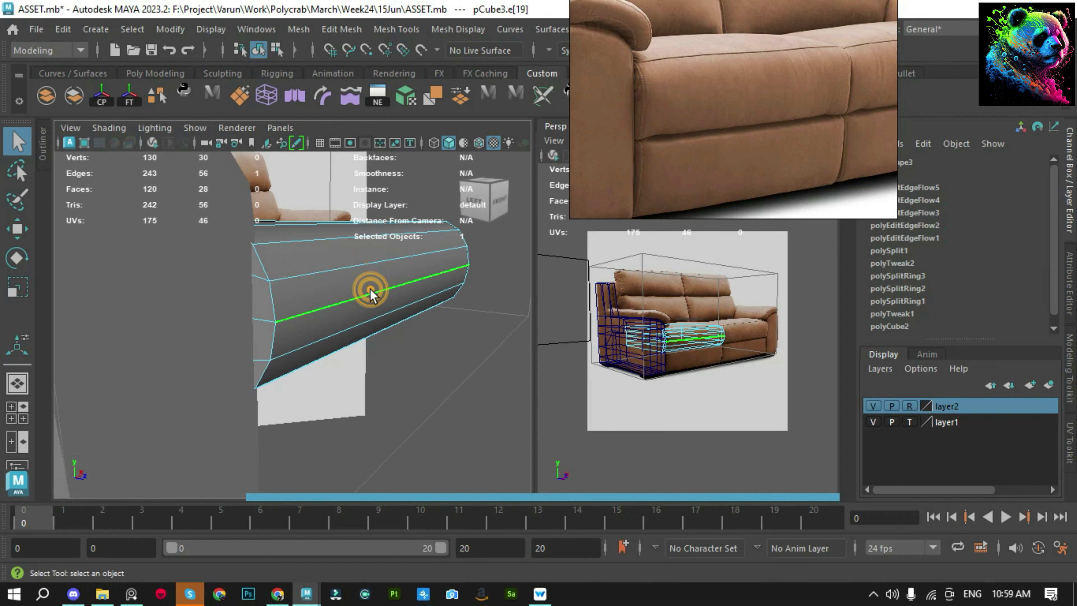
{"action": "key", "text": "w"}
{"action": "left_click", "coordinate": [307, 237]}
{"action": "mouse_move", "coordinate": [307, 238]}
{"action": "left_mouse_down", "text": "alt"}
{"action": "mouse_move", "coordinate": [181, 244]}
{"action": "mouse_move", "coordinate": [229, 398]}
{"action": "left_mouse_up", "text": "alt"}
Shift the cushion's selected end vertices sideways
{"action": "key", "text": "r"}
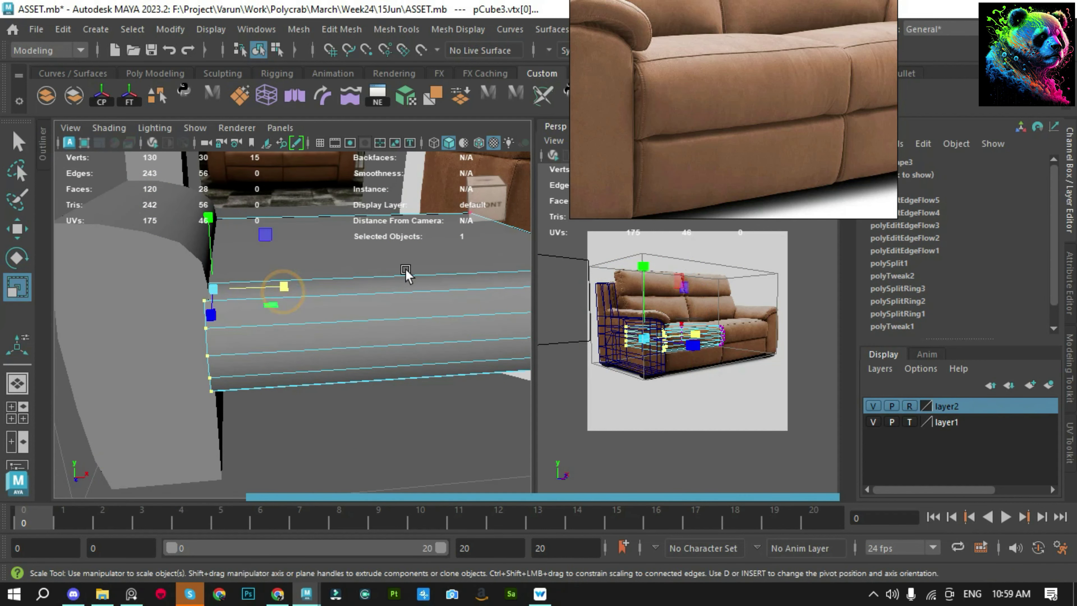
{"action": "key", "text": "w"}
{"action": "left_click_drag", "start_coordinate": [292, 287], "coordinate": [381, 271]}
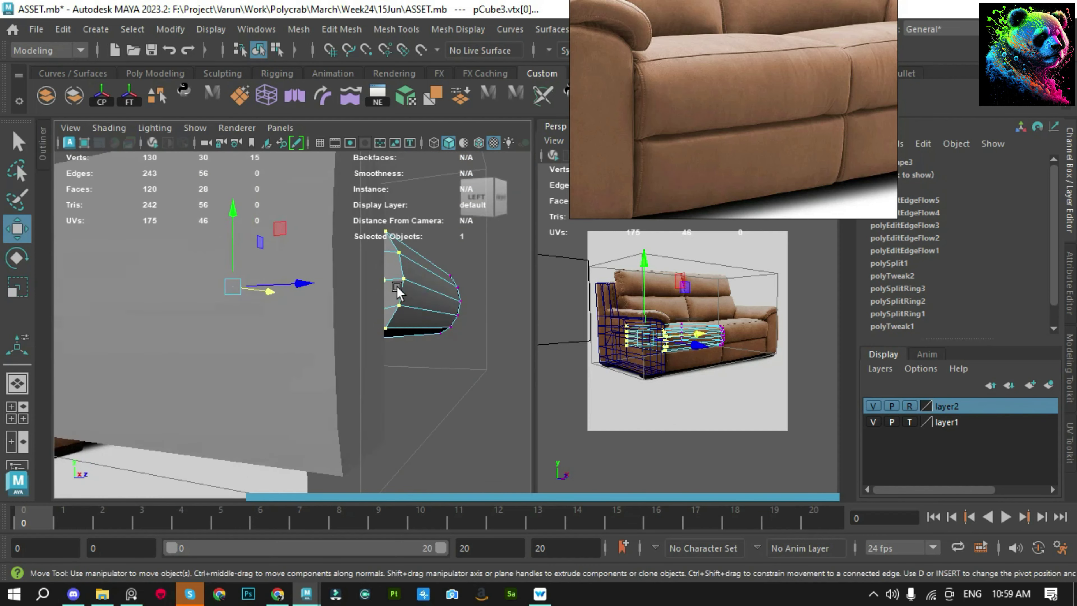
{"action": "right_click_drag", "start_coordinate": [494, 271], "coordinate": [496, 230]}
{"action": "left_click", "coordinate": [435, 298]}
{"action": "left_click_drag", "start_coordinate": [426, 327], "coordinate": [428, 319], "text": "alt"}
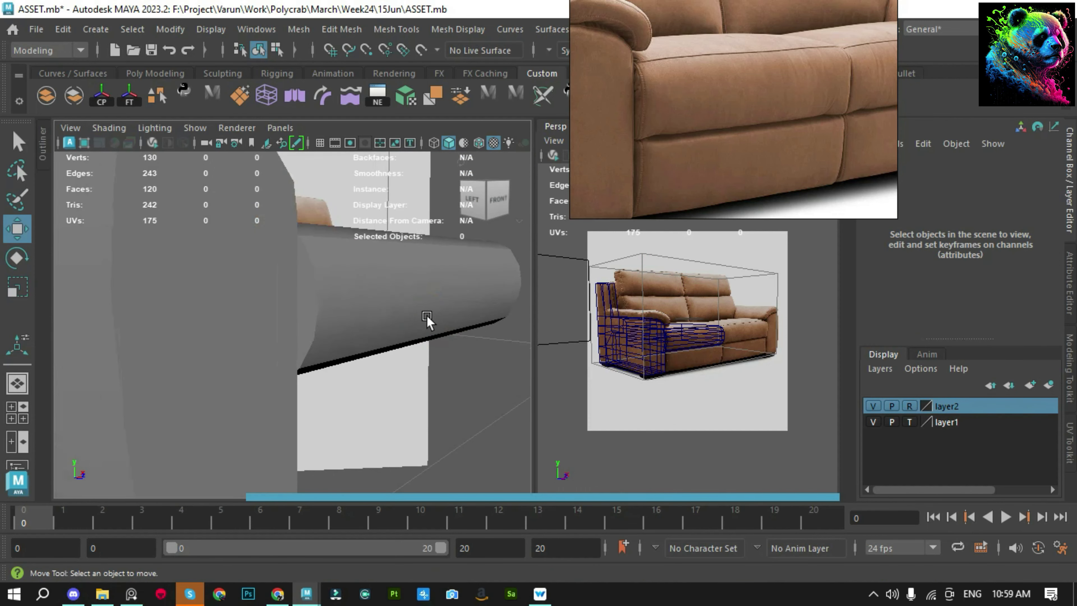
{"action": "key", "text": "q"}
Raise the cushion's top and middle edge loops to round its profile
{"action": "left_click", "coordinate": [378, 308]}
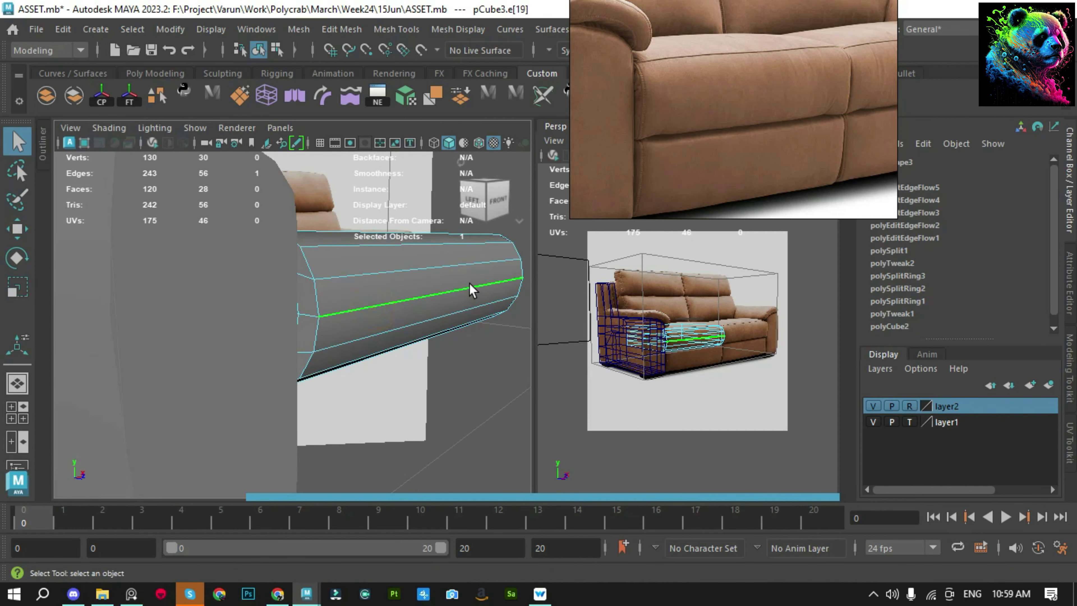
{"action": "key", "text": "w"}
{"action": "left_click", "coordinate": [354, 251]}
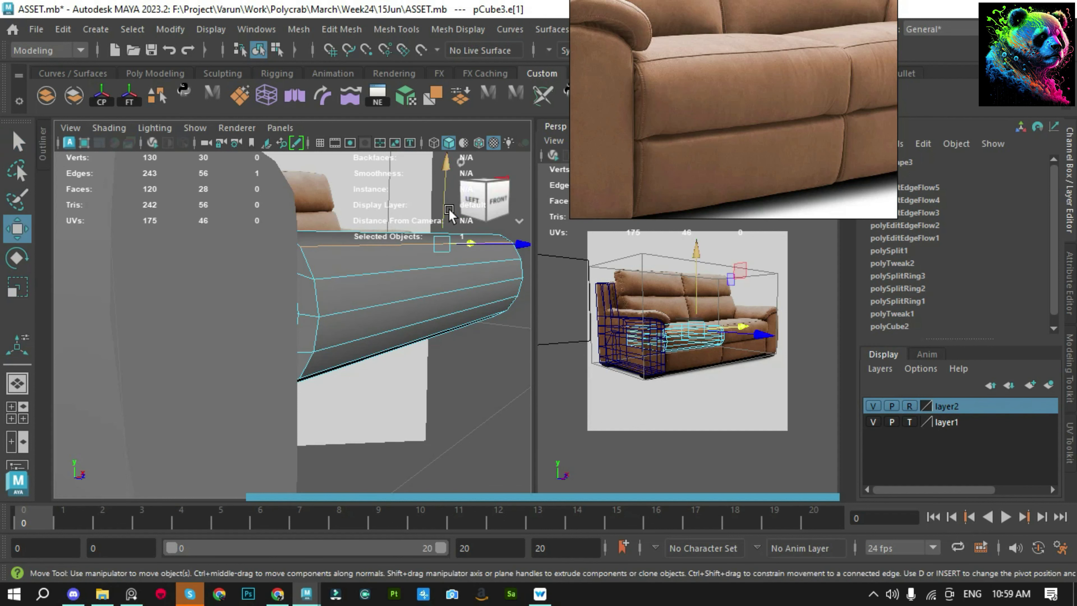
{"action": "mouse_move", "coordinate": [443, 218]}
{"action": "left_mouse_down"}
{"action": "mouse_move", "coordinate": [444, 207]}
{"action": "mouse_move", "coordinate": [453, 216]}
{"action": "left_mouse_up"}
{"action": "left_click", "coordinate": [376, 283]}
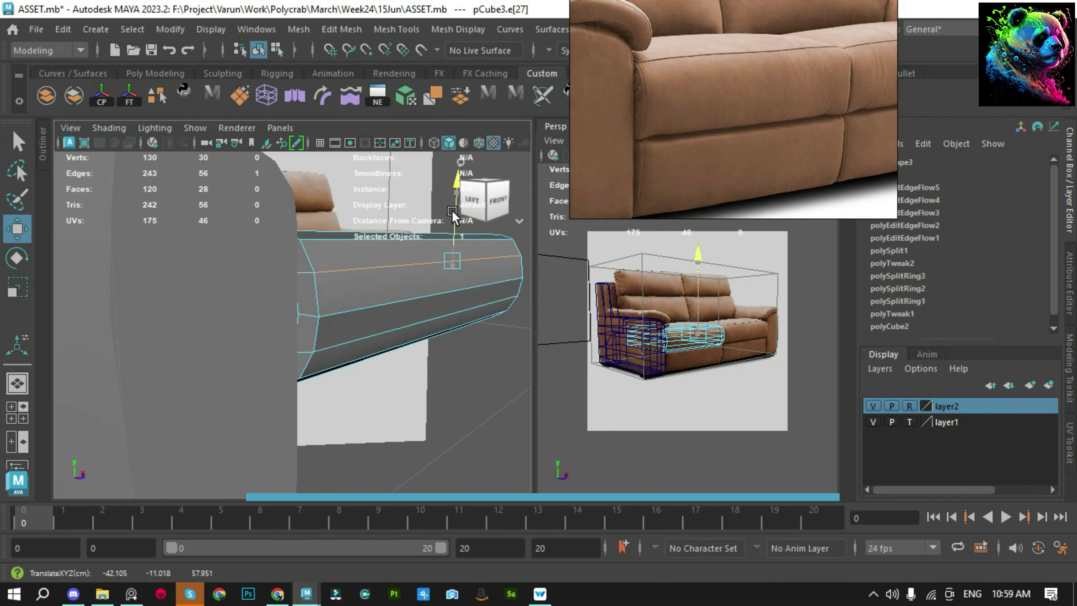
{"action": "left_click", "coordinate": [370, 299]}
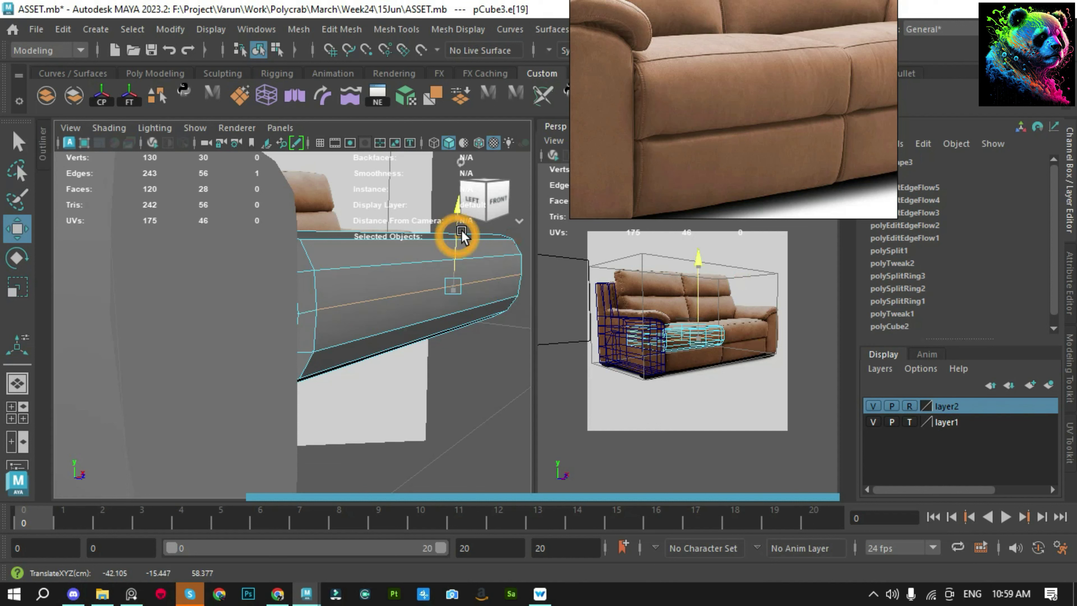
{"action": "mouse_move", "coordinate": [509, 293]}
{"action": "left_mouse_down", "text": "alt"}
{"action": "mouse_move", "coordinate": [445, 300]}
{"action": "mouse_move", "coordinate": [408, 347]}
{"action": "left_mouse_up", "text": "alt"}
{"action": "left_click", "coordinate": [408, 347]}
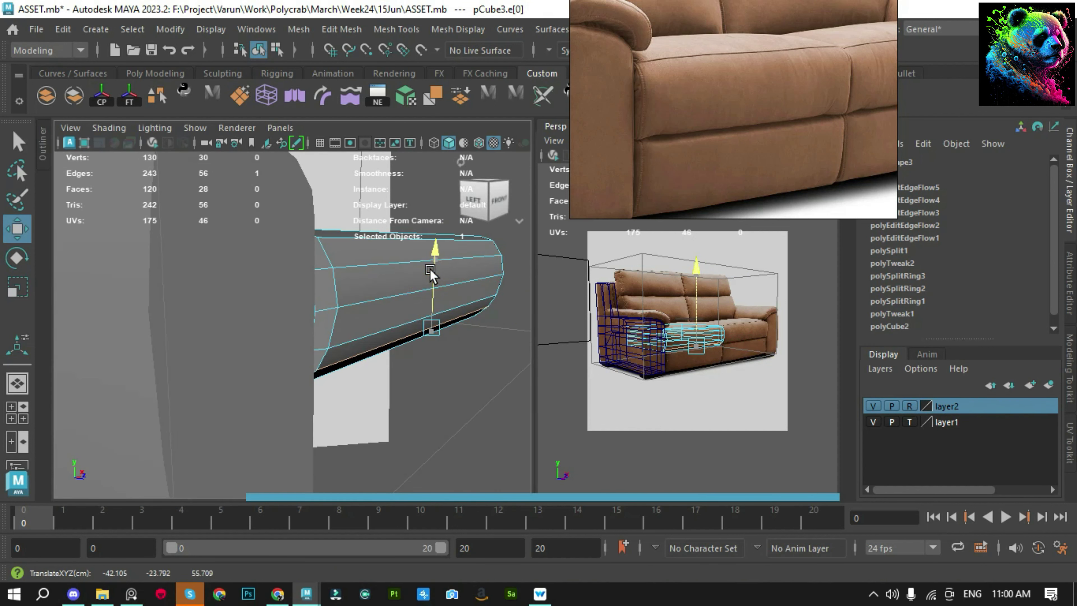
{"action": "mouse_move", "coordinate": [429, 268]}
{"action": "left_mouse_down", "text": "alt"}
{"action": "mouse_move", "coordinate": [166, 318]}
{"action": "mouse_move", "coordinate": [312, 300]}
{"action": "mouse_move", "coordinate": [293, 400]}
{"action": "mouse_move", "coordinate": [290, 369]}
{"action": "left_mouse_up", "text": "alt"}
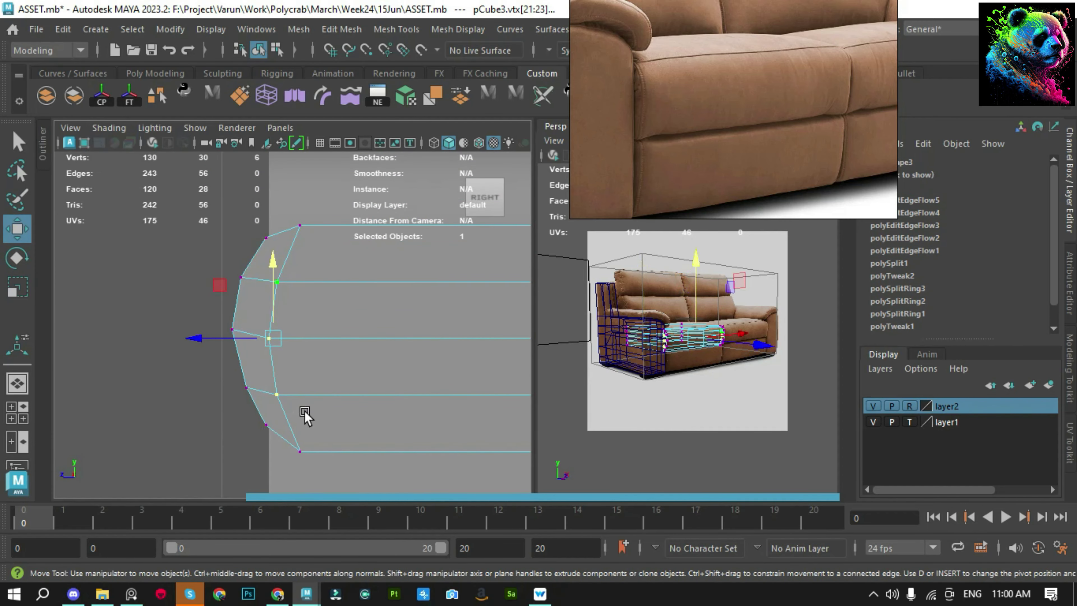
Preview the cushion in smooth mode (3) and orbit to inspect its pillowy form
{"action": "key", "text": "F8"}
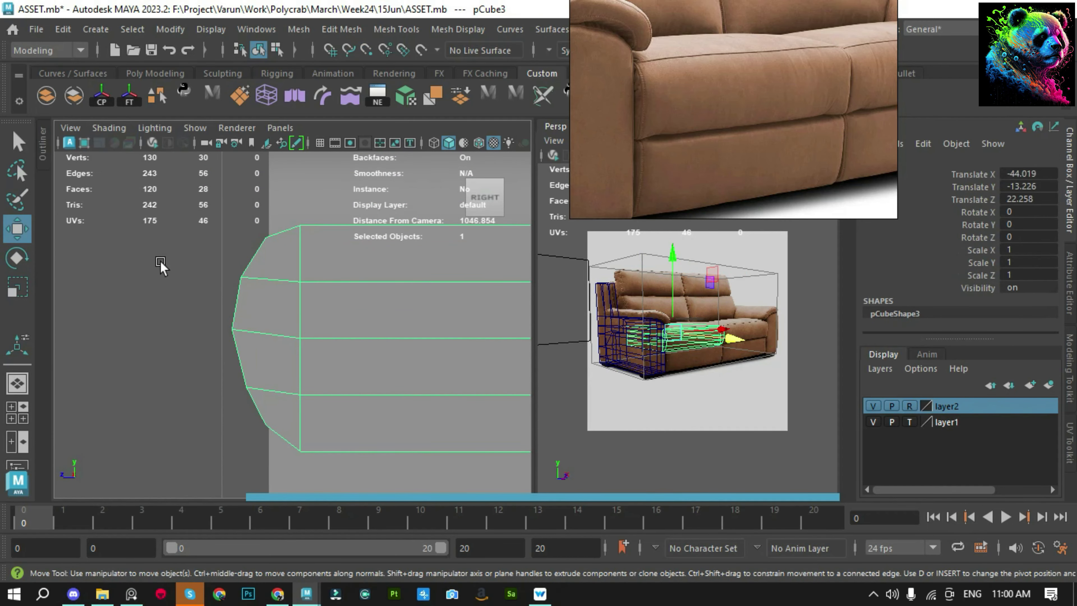
{"action": "mouse_move", "coordinate": [161, 265]}
{"action": "left_mouse_down", "text": "alt"}
{"action": "mouse_move", "coordinate": [491, 284]}
{"action": "mouse_move", "coordinate": [471, 331]}
{"action": "mouse_move", "coordinate": [394, 261]}
{"action": "left_mouse_up", "text": "alt"}
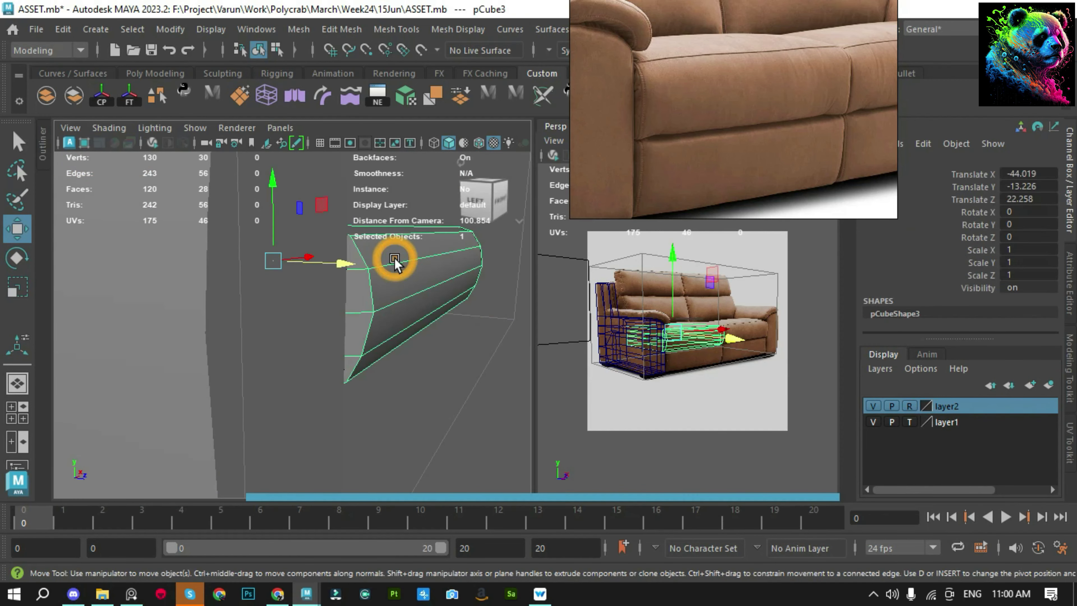
{"action": "key", "text": "3"}
{"action": "left_click", "coordinate": [466, 353]}
{"action": "mouse_move", "coordinate": [365, 322]}
{"action": "left_mouse_down", "text": "alt"}
{"action": "mouse_move", "coordinate": [276, 330]}
{"action": "mouse_move", "coordinate": [327, 332]}
{"action": "left_mouse_up", "text": "alt"}
Turn off smooth preview and cut a supporting edge loop near one end of the seat cushion
{"action": "left_click", "coordinate": [378, 302]}
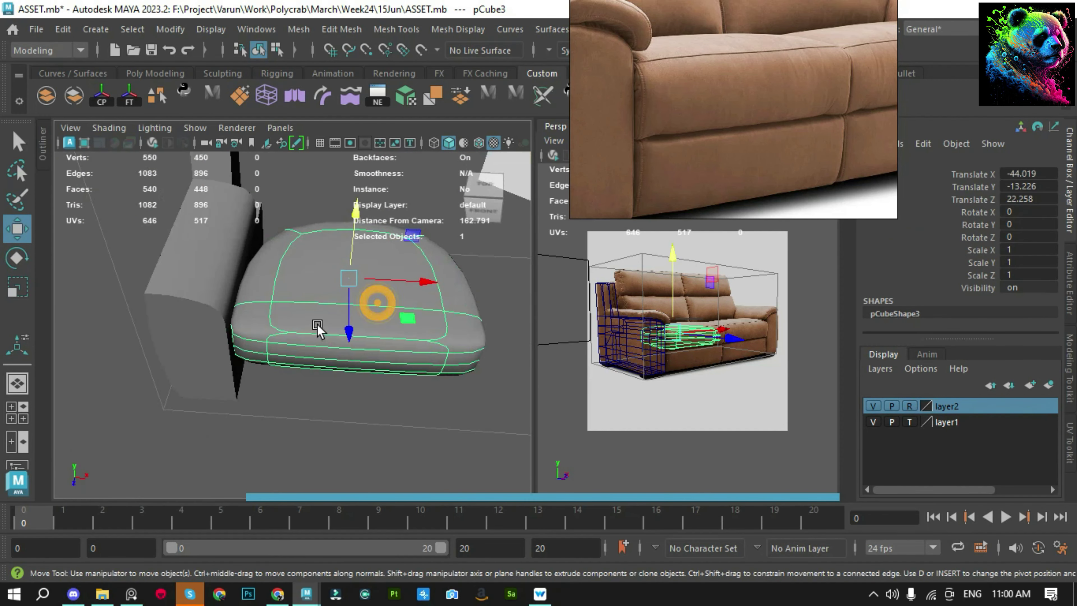
{"action": "key", "text": "1"}
{"action": "left_click", "coordinate": [300, 396]}
{"action": "mouse_move", "coordinate": [300, 396]}
{"action": "left_mouse_down", "text": "alt"}
{"action": "mouse_move", "coordinate": [404, 380]}
{"action": "mouse_move", "coordinate": [349, 324]}
{"action": "mouse_move", "coordinate": [342, 283]}
{"action": "left_mouse_up", "text": "alt"}
{"action": "left_click", "coordinate": [342, 283]}
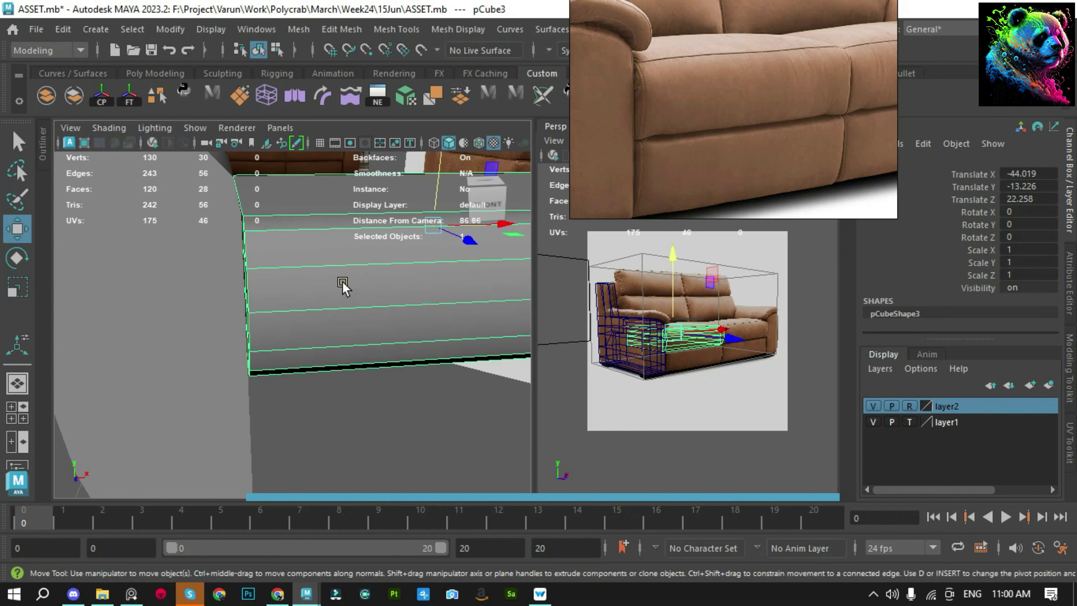
{"action": "right_click_drag", "start_coordinate": [342, 283], "coordinate": [268, 239], "text": "shift"}
{"action": "mouse_move", "coordinate": [259, 234]}
{"action": "left_mouse_down", "text": "alt"}
{"action": "mouse_move", "coordinate": [480, 337]}
{"action": "mouse_move", "coordinate": [379, 312]}
{"action": "left_mouse_up", "text": "alt"}
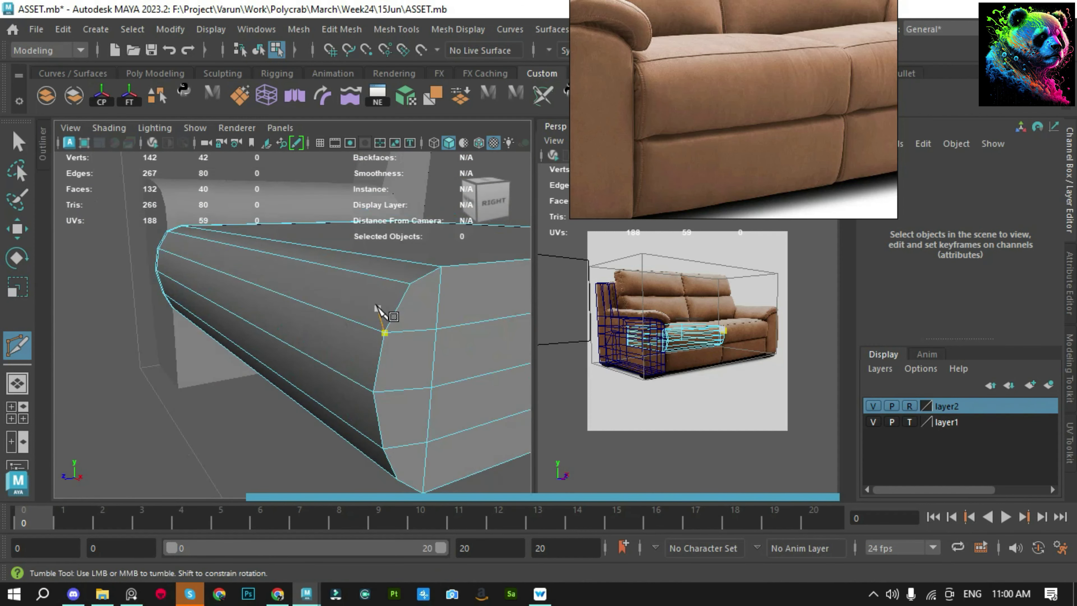
{"action": "key", "text": "q"}
Add another supporting edge loop near the other end of the cushion
{"action": "left_click", "coordinate": [372, 305]}
{"action": "left_click_drag", "start_coordinate": [108, 337], "coordinate": [373, 344], "text": "alt"}
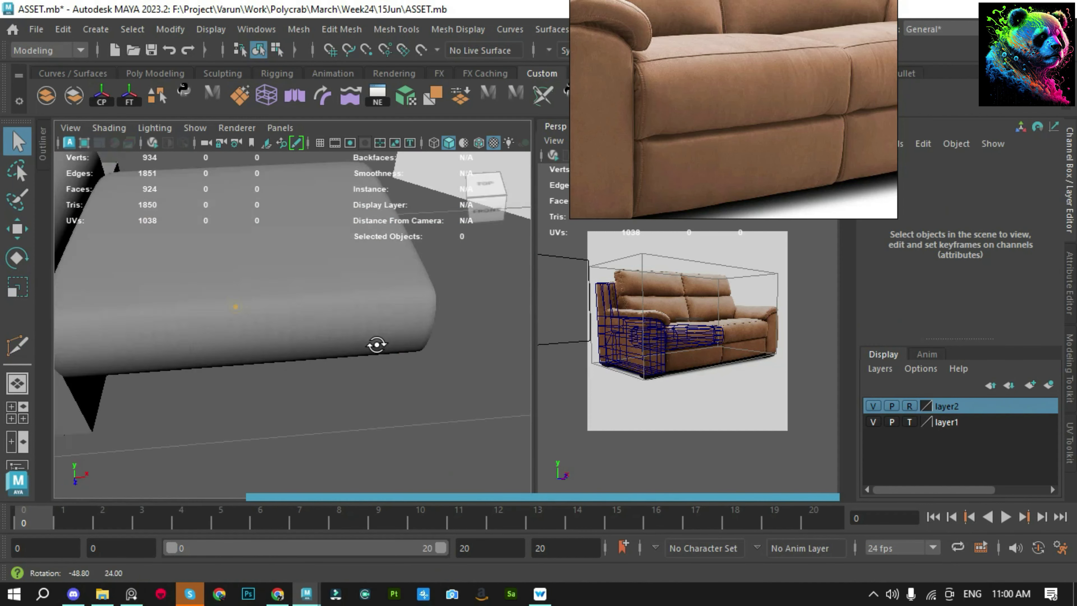
{"action": "middle_click_drag", "start_coordinate": [372, 344], "coordinate": [262, 332], "text": "alt"}
{"action": "mouse_move", "coordinate": [262, 332]}
{"action": "left_mouse_down", "text": "alt"}
{"action": "mouse_move", "coordinate": [272, 298]}
{"action": "mouse_move", "coordinate": [397, 335]}
{"action": "left_mouse_up", "text": "alt"}
{"action": "left_click", "coordinate": [302, 327]}
{"action": "mouse_move", "coordinate": [397, 336]}
{"action": "right_mouse_down", "text": "alt"}
{"action": "mouse_move", "coordinate": [416, 305]}
{"action": "mouse_move", "coordinate": [425, 327]}
{"action": "right_mouse_up", "text": "alt"}
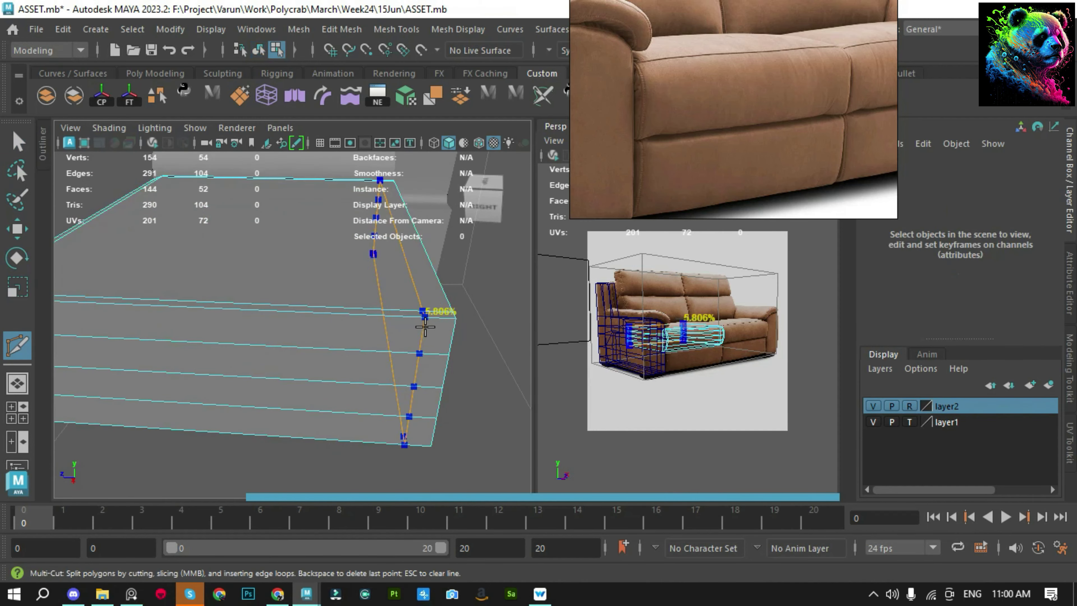
{"action": "left_click_drag", "start_coordinate": [432, 330], "coordinate": [438, 320], "text": "alt"}
{"action": "mouse_move", "coordinate": [437, 320]}
{"action": "right_mouse_down", "text": "alt"}
{"action": "mouse_move", "coordinate": [337, 367]}
{"action": "mouse_move", "coordinate": [264, 329]}
{"action": "right_mouse_up", "text": "alt"}
Reframe the view around the seat cushion and reselect it as a whole object
{"action": "key", "text": "q"}
{"action": "right_click_drag", "start_coordinate": [240, 195], "coordinate": [240, 172]}
{"action": "left_click", "coordinate": [377, 305]}
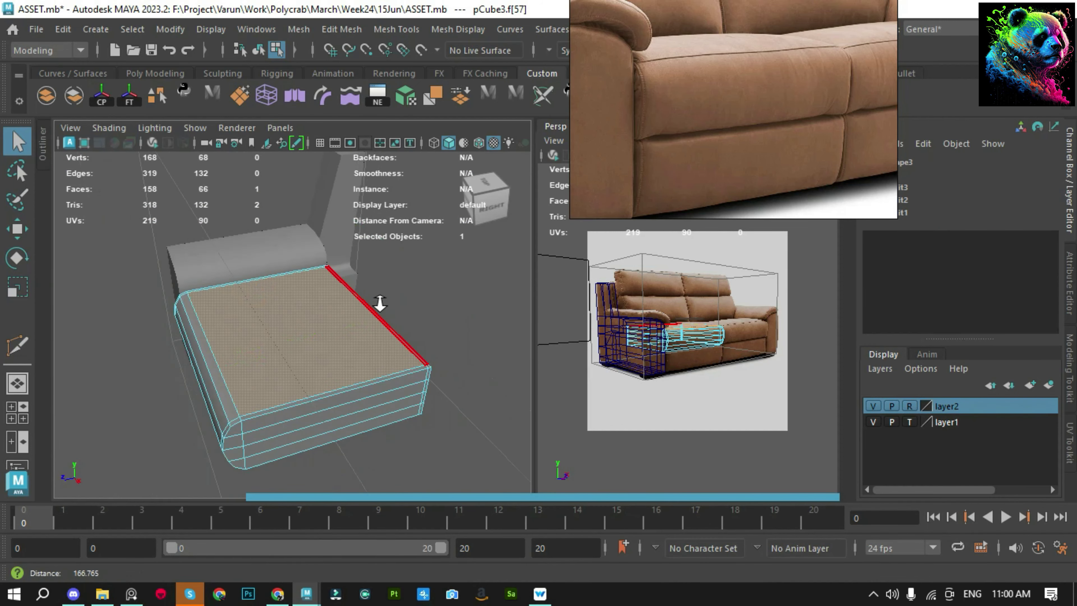
{"action": "left_click_drag", "start_coordinate": [409, 221], "coordinate": [428, 332], "text": "alt"}
{"action": "mouse_move", "coordinate": [427, 332]}
{"action": "right_mouse_down", "text": "alt"}
{"action": "mouse_move", "coordinate": [500, 320]}
{"action": "mouse_move", "coordinate": [428, 327]}
{"action": "right_mouse_up", "text": "alt"}
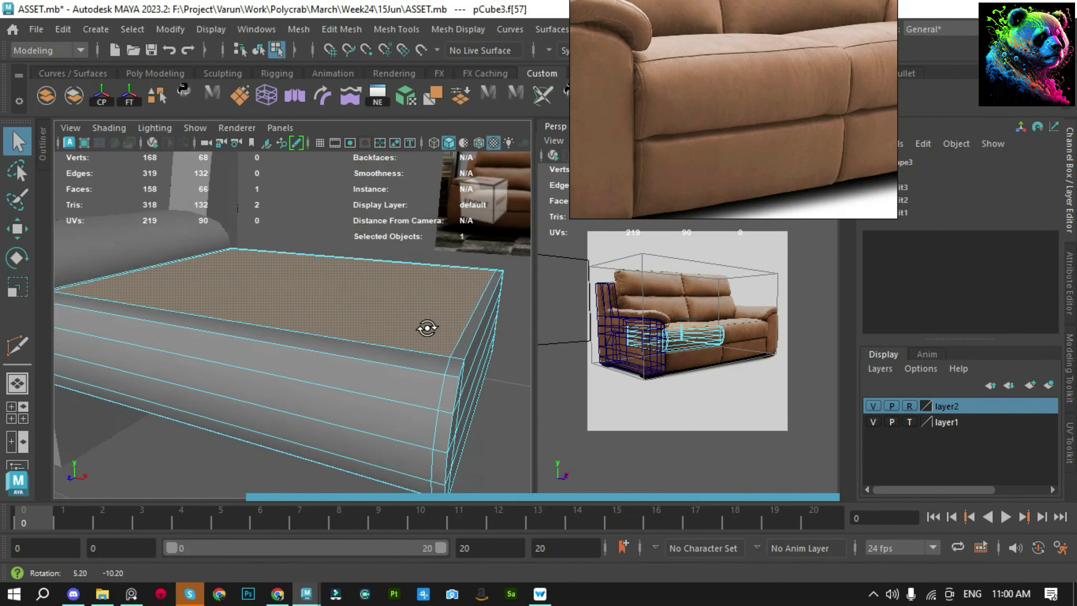
{"action": "left_click_drag", "start_coordinate": [427, 327], "coordinate": [371, 267], "text": "alt"}
{"action": "key", "text": "F8"}
{"action": "left_click", "coordinate": [329, 204]}
{"action": "right_click_drag", "start_coordinate": [308, 286], "coordinate": [335, 372], "text": "alt"}
{"action": "left_click", "coordinate": [307, 337]}
Extrude the cushion's top face and inset it with an 8.8 offset
{"action": "key", "text": "F11"}
{"action": "left_click_drag", "start_coordinate": [308, 337], "coordinate": [336, 344], "text": "alt"}
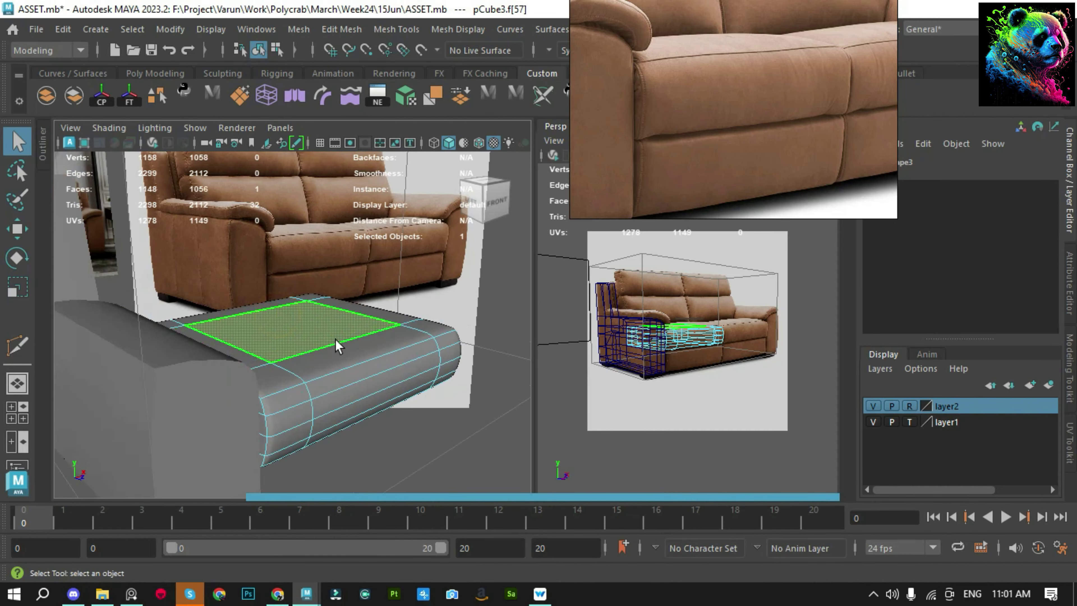
{"action": "right_click_drag", "start_coordinate": [336, 343], "coordinate": [269, 392], "text": "alt"}
{"action": "key", "text": "ctrl+e"}
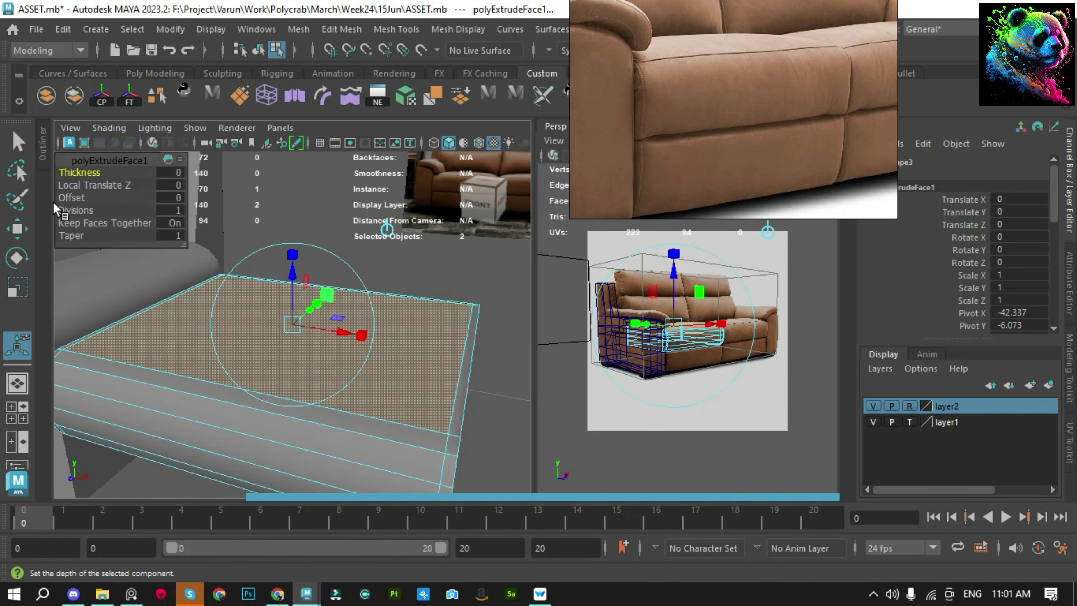
{"action": "left_click_drag", "start_coordinate": [80, 199], "coordinate": [323, 346]}
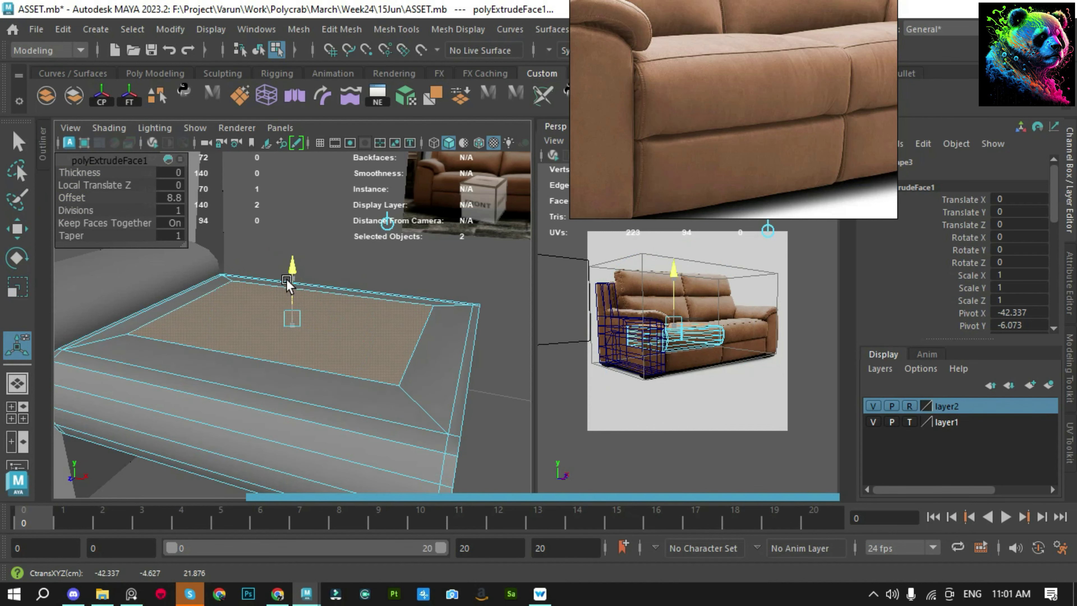
{"action": "left_click_drag", "start_coordinate": [288, 289], "coordinate": [276, 336], "text": "alt"}
{"action": "left_click", "coordinate": [337, 257]}
Insert an edge loop dividing the cushion along its length
{"action": "mouse_move", "coordinate": [337, 257]}
{"action": "left_mouse_down", "text": "alt"}
{"action": "mouse_move", "coordinate": [461, 241]}
{"action": "mouse_move", "coordinate": [300, 276]}
{"action": "left_mouse_up", "text": "alt"}
{"action": "left_click", "coordinate": [300, 355]}
{"action": "right_click_drag", "start_coordinate": [301, 368], "coordinate": [335, 356], "text": "alt"}
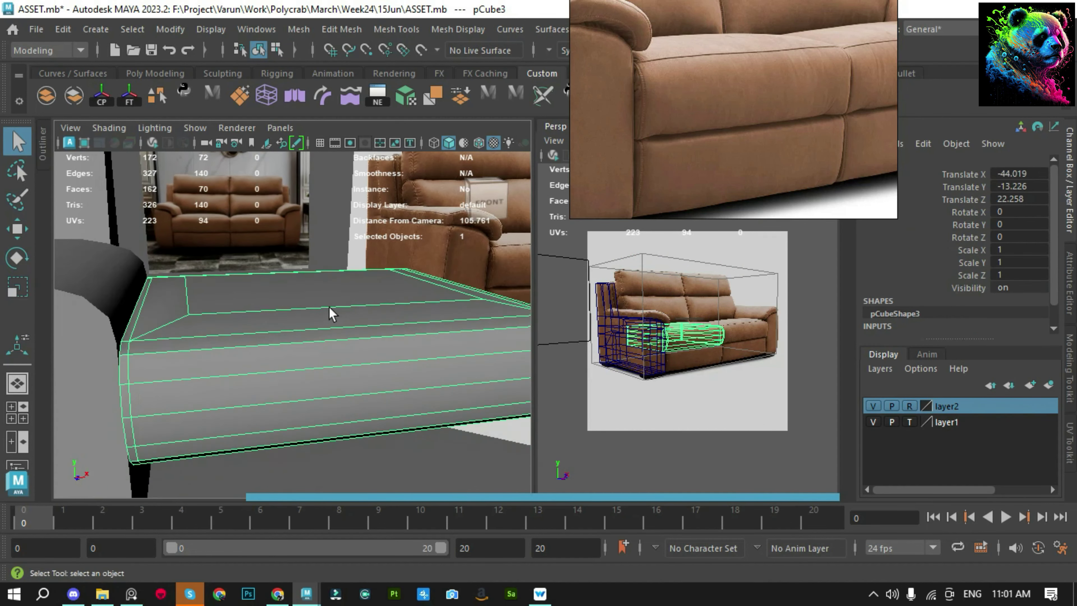
{"action": "key", "text": "F11"}
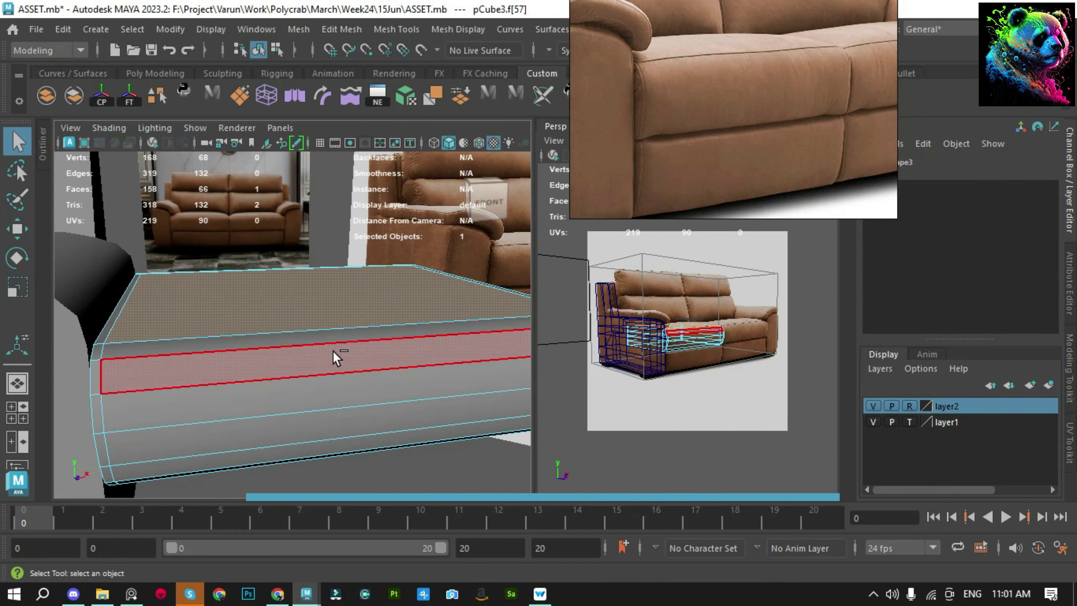
{"action": "left_click", "coordinate": [325, 289]}
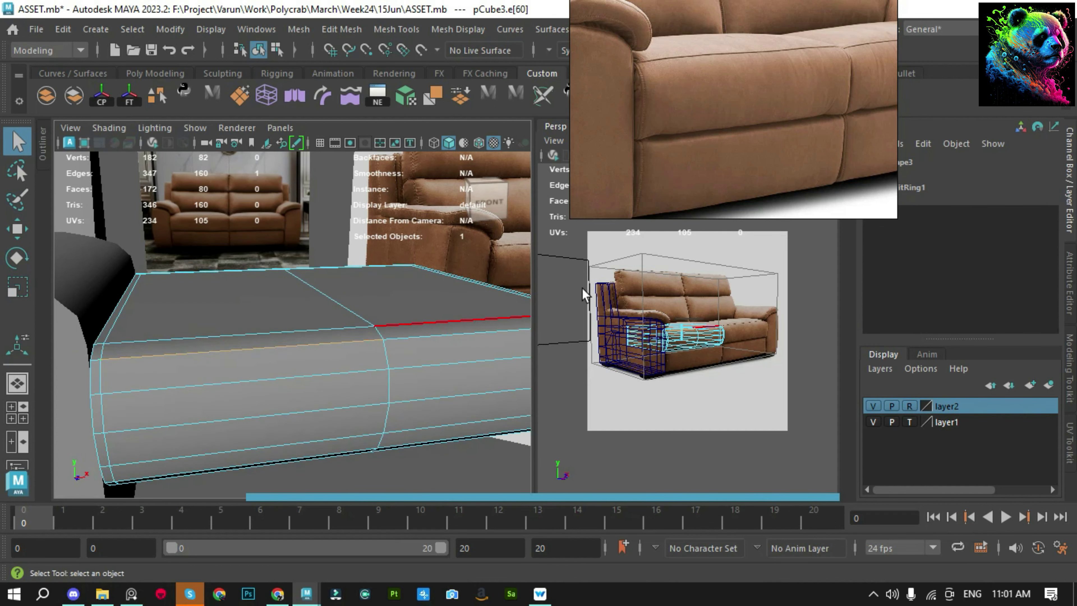
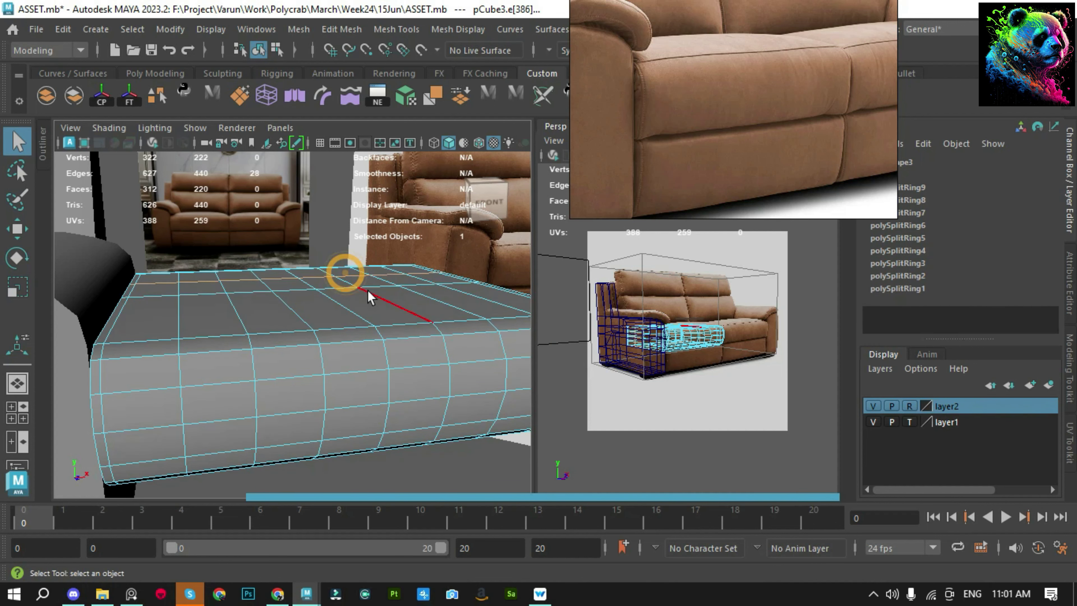
Return the seat cushion to object mode and preview it smoothed with key 3
{"action": "mouse_move", "coordinate": [368, 297]}
{"action": "left_mouse_down", "text": "alt"}
{"action": "mouse_move", "coordinate": [313, 332]}
{"action": "mouse_move", "coordinate": [205, 341]}
{"action": "left_mouse_up", "text": "alt"}
{"action": "left_click", "coordinate": [204, 341]}
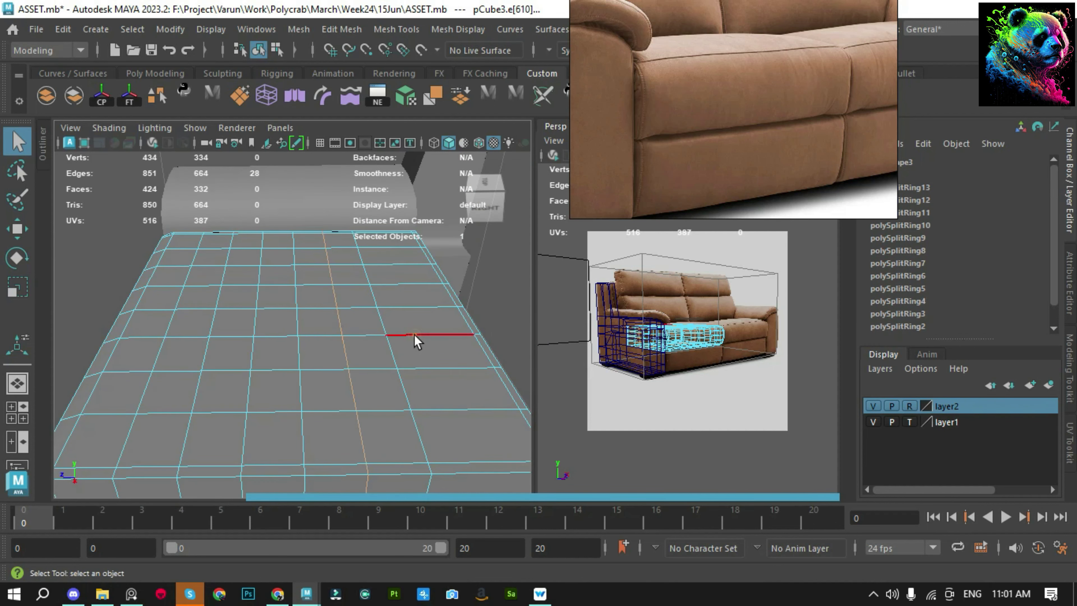
{"action": "key", "text": "F8"}
{"action": "key", "text": "3"}
{"action": "mouse_move", "coordinate": [301, 258]}
{"action": "left_mouse_down", "text": "alt"}
{"action": "mouse_move", "coordinate": [372, 487]}
{"action": "mouse_move", "coordinate": [312, 401]}
{"action": "mouse_move", "coordinate": [339, 342]}
{"action": "left_mouse_up", "text": "alt"}
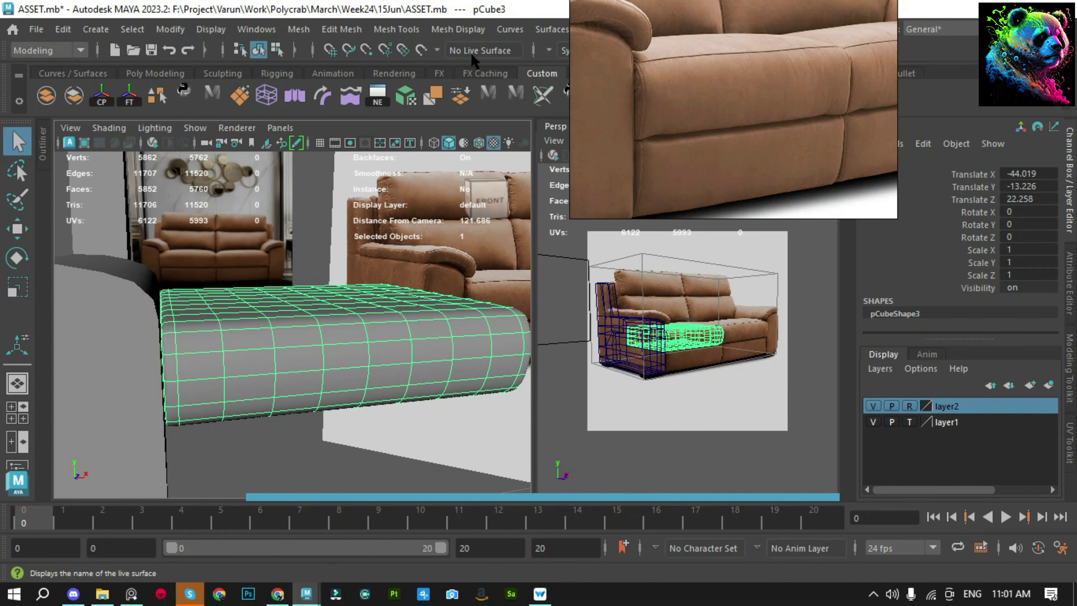
{"action": "left_click", "coordinate": [470, 30]}
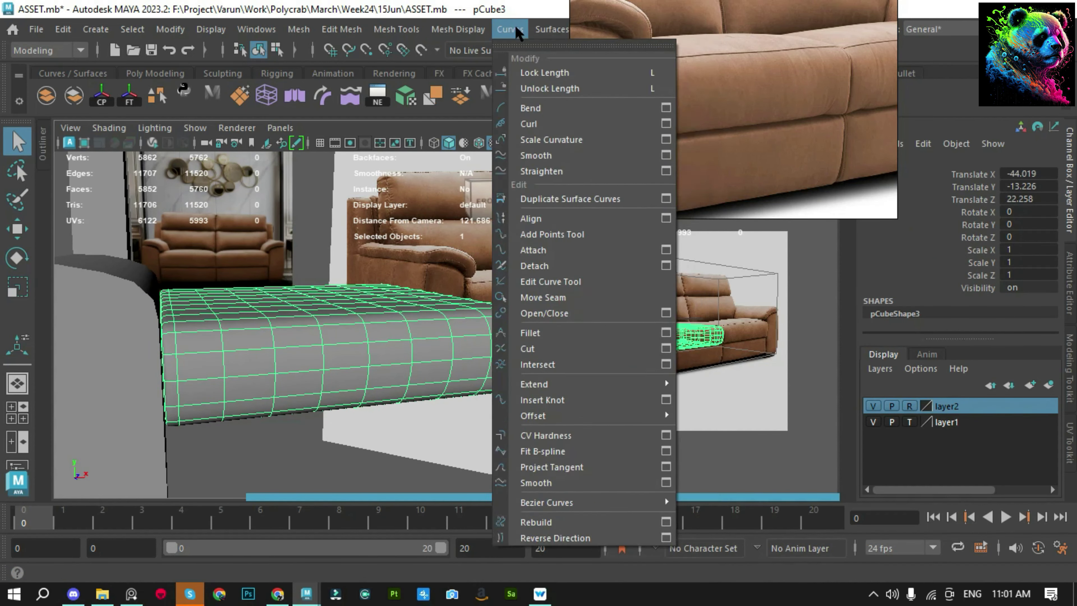
{"action": "mouse_move", "coordinate": [428, 262]}
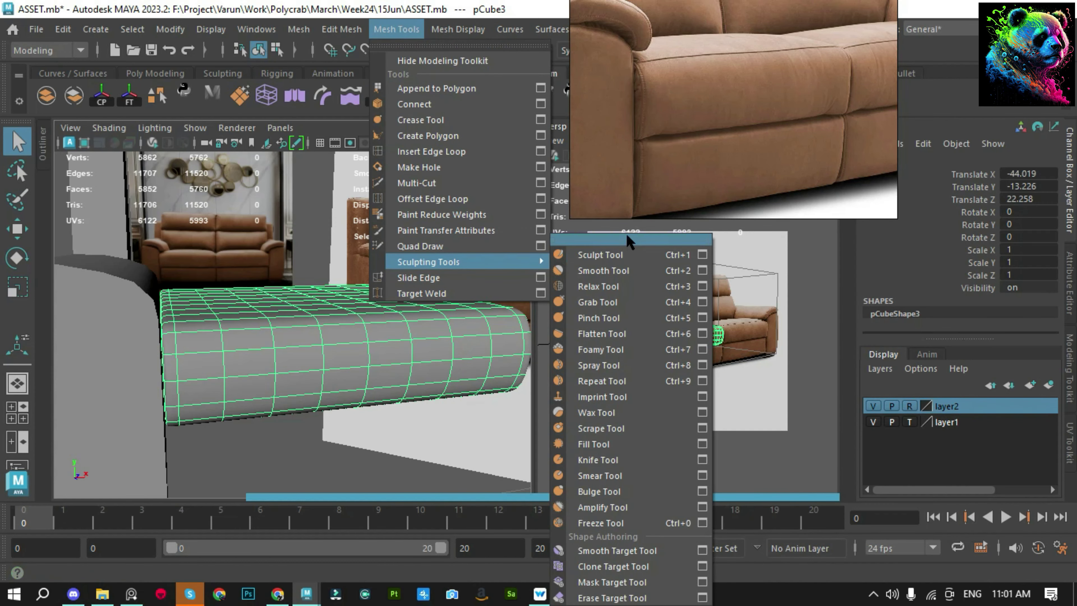
Tear off Sculpting Tools into a floating window and size the Grab brush on the cushion
{"action": "left_click", "coordinate": [682, 236]}
{"action": "left_click_drag", "start_coordinate": [637, 221], "coordinate": [894, 165]}
{"action": "left_click", "coordinate": [855, 233]}
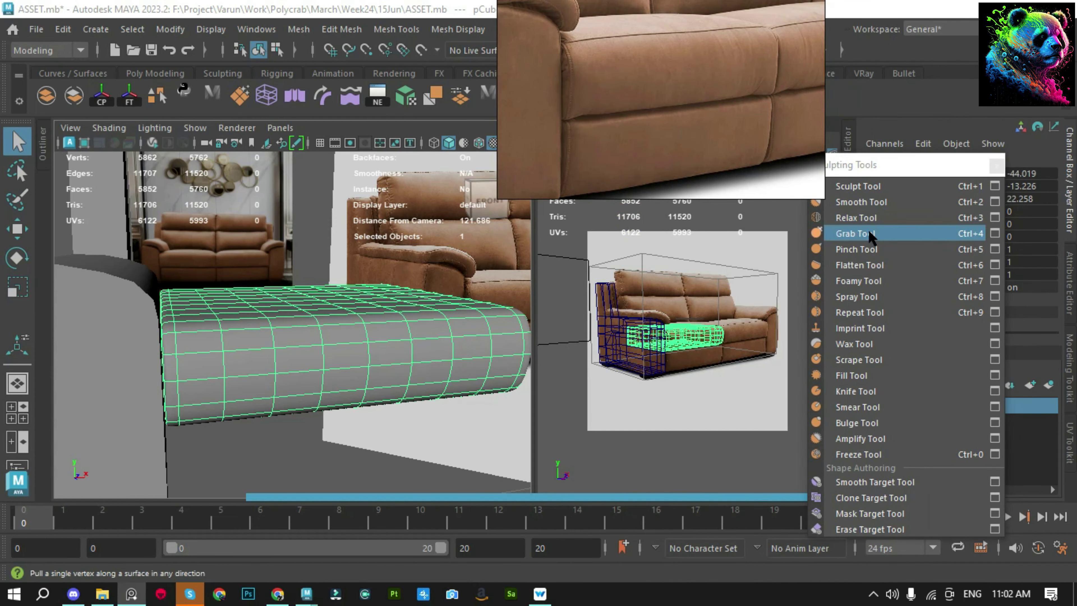
{"action": "left_click_drag", "start_coordinate": [337, 343], "coordinate": [299, 281], "text": "alt"}
{"action": "right_click_drag", "start_coordinate": [299, 281], "coordinate": [322, 343]}
{"action": "mouse_move", "coordinate": [298, 281]}
{"action": "right_mouse_down"}
{"action": "mouse_move", "coordinate": [309, 329]}
{"action": "mouse_move", "coordinate": [337, 313]}
{"action": "mouse_move", "coordinate": [504, 301]}
{"action": "right_mouse_up"}
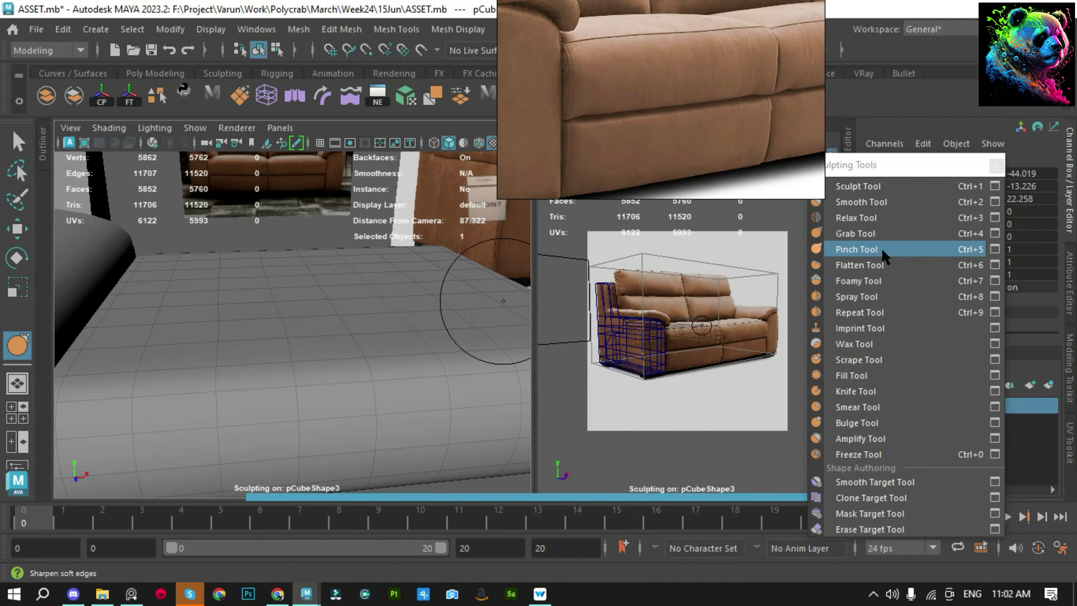
Sculpt the cushion top with the Foamy brush, then stamp it with Imprint
{"action": "left_click", "coordinate": [867, 276]}
{"action": "left_click_drag", "start_coordinate": [231, 326], "coordinate": [366, 351], "text": "alt"}
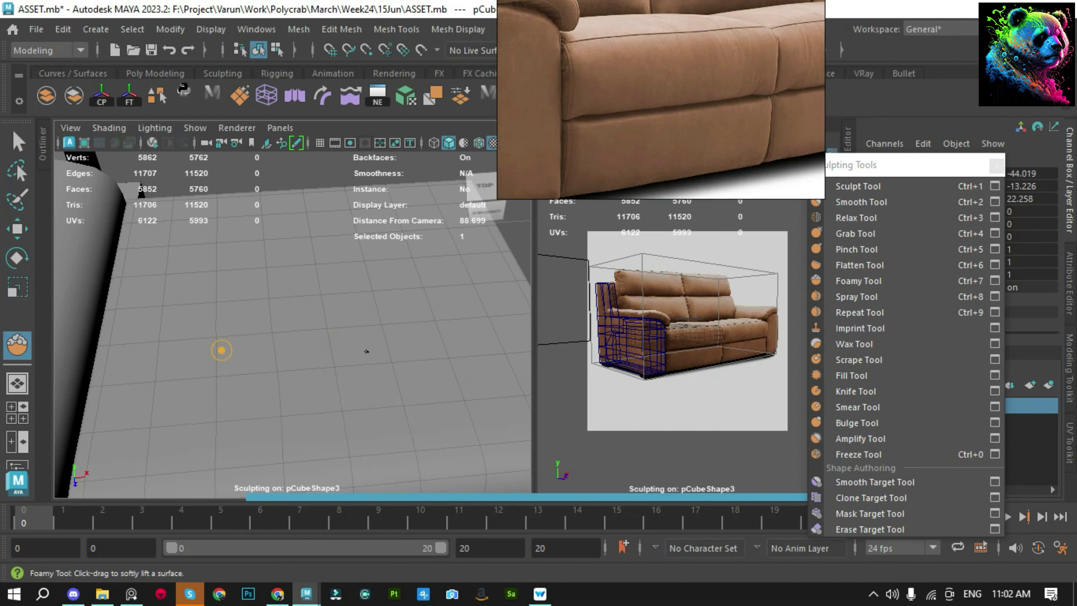
{"action": "mouse_move", "coordinate": [271, 369]}
{"action": "left_mouse_down", "text": "alt"}
{"action": "mouse_move", "coordinate": [281, 361]}
{"action": "mouse_move", "coordinate": [253, 326]}
{"action": "left_mouse_up", "text": "alt"}
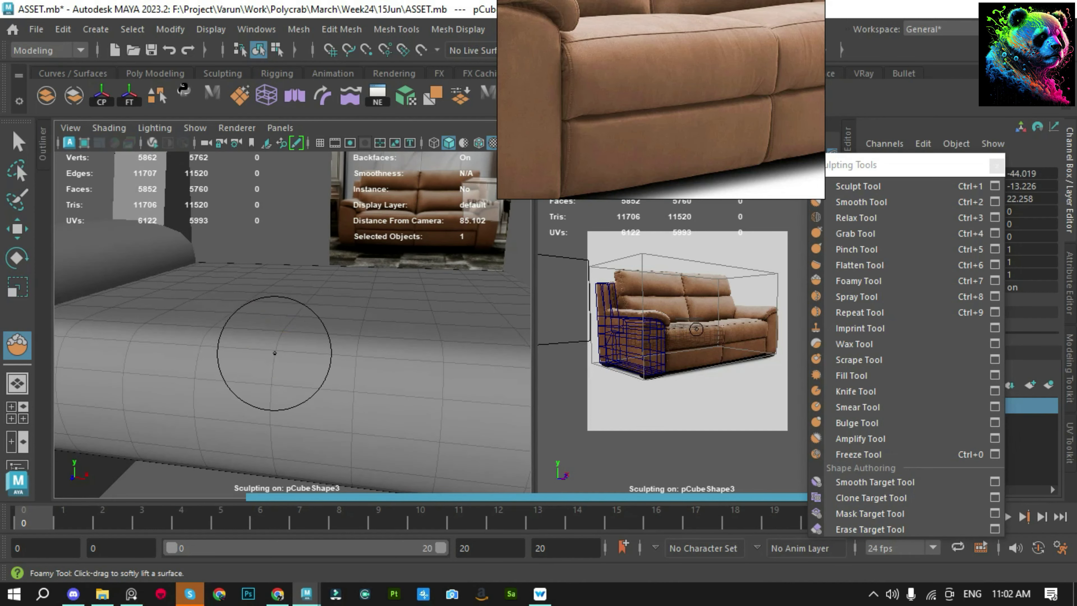
{"action": "left_click", "coordinate": [860, 327]}
{"action": "mouse_move", "coordinate": [297, 339]}
{"action": "left_mouse_down", "text": "alt"}
{"action": "mouse_move", "coordinate": [344, 380]}
{"action": "mouse_move", "coordinate": [273, 322]}
{"action": "mouse_move", "coordinate": [392, 337]}
{"action": "mouse_move", "coordinate": [350, 339]}
{"action": "left_mouse_up", "text": "alt"}
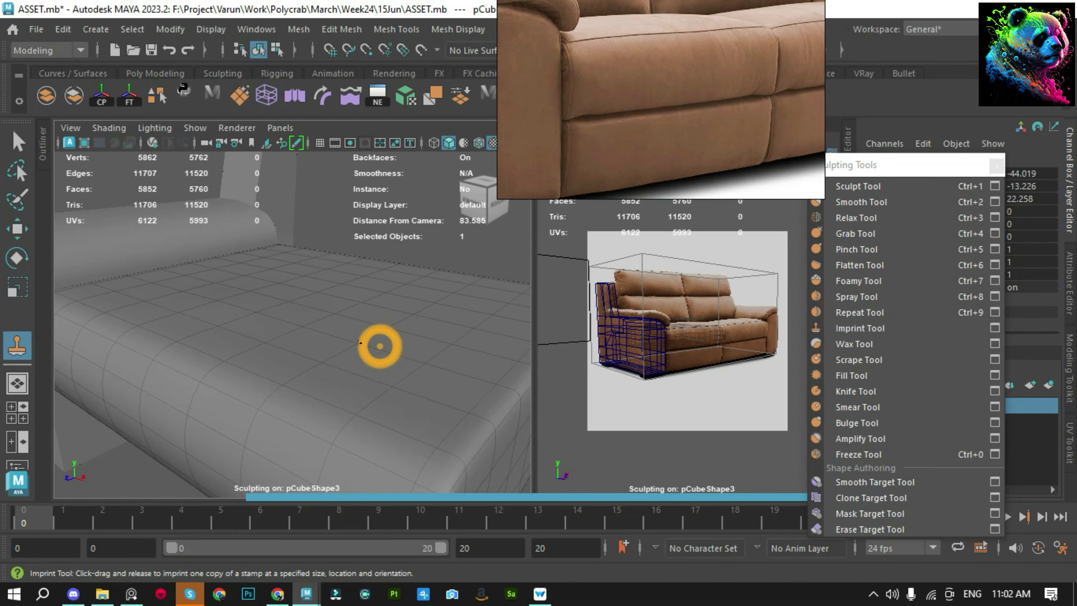
Switch through Smooth to Grab and reshape the cushion from a wider view
{"action": "left_click", "coordinate": [873, 206]}
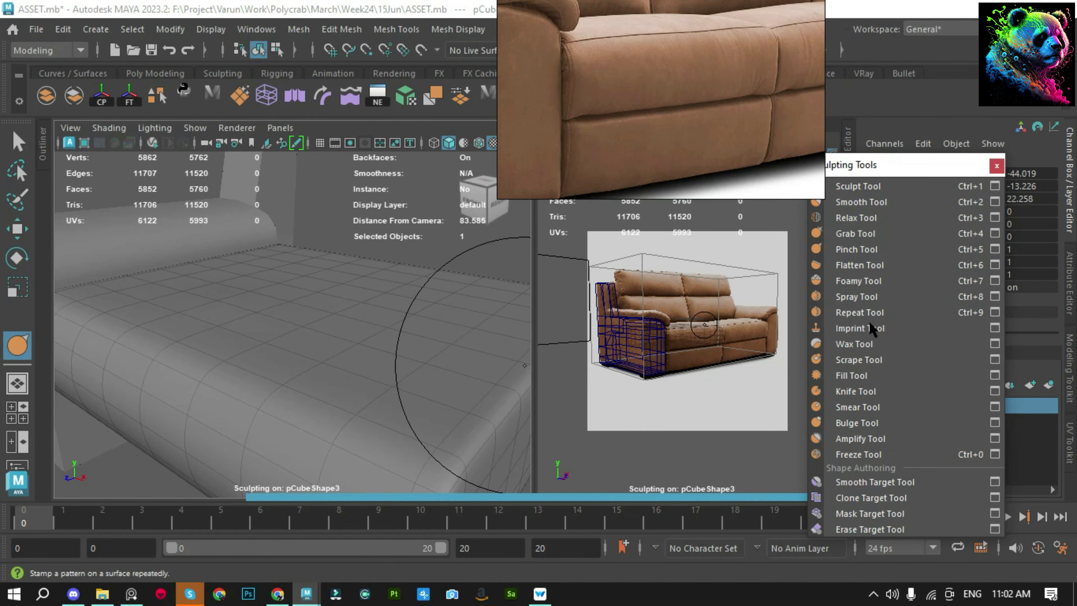
{"action": "left_click", "coordinate": [855, 233]}
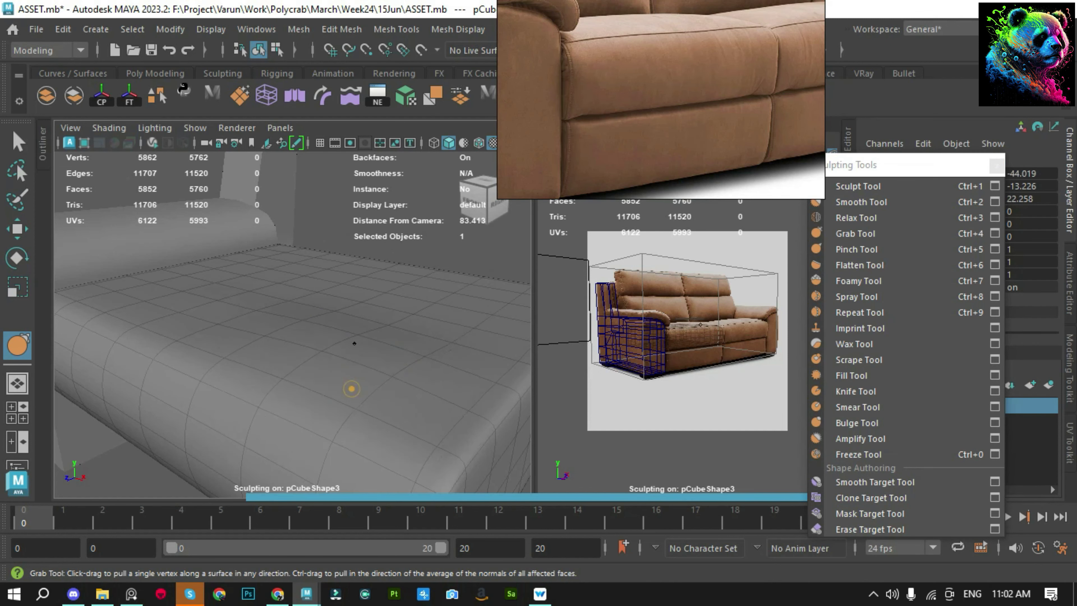
{"action": "mouse_move", "coordinate": [351, 389]}
{"action": "left_mouse_down", "text": "alt"}
{"action": "mouse_move", "coordinate": [321, 355]}
{"action": "mouse_move", "coordinate": [204, 384]}
{"action": "left_mouse_up", "text": "alt"}
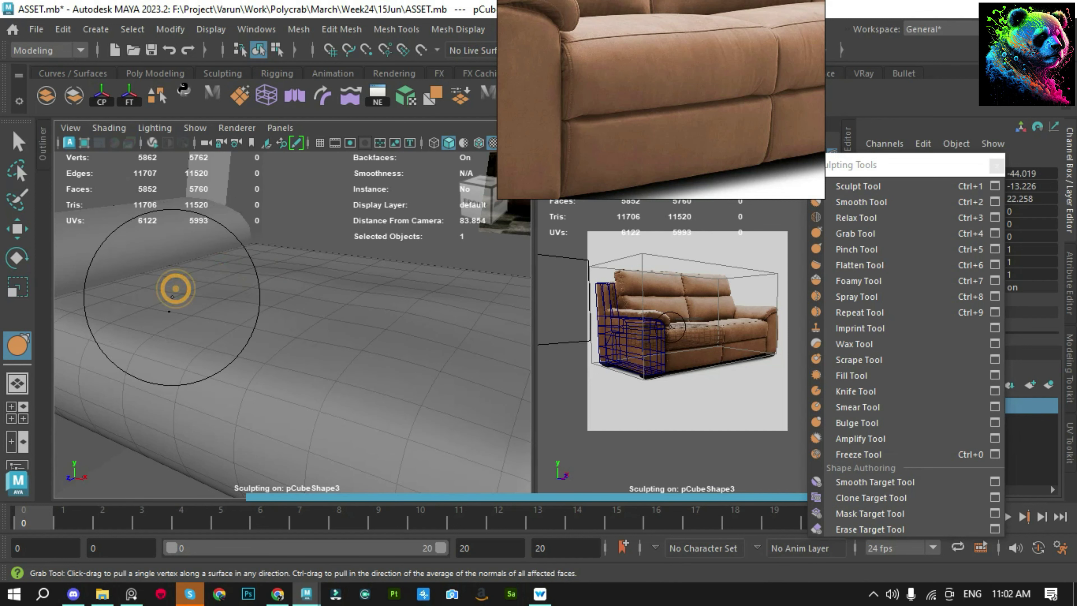
{"action": "right_click_drag", "start_coordinate": [149, 300], "coordinate": [295, 293], "text": "alt"}
{"action": "left_click_drag", "start_coordinate": [296, 293], "coordinate": [327, 307], "text": "alt"}
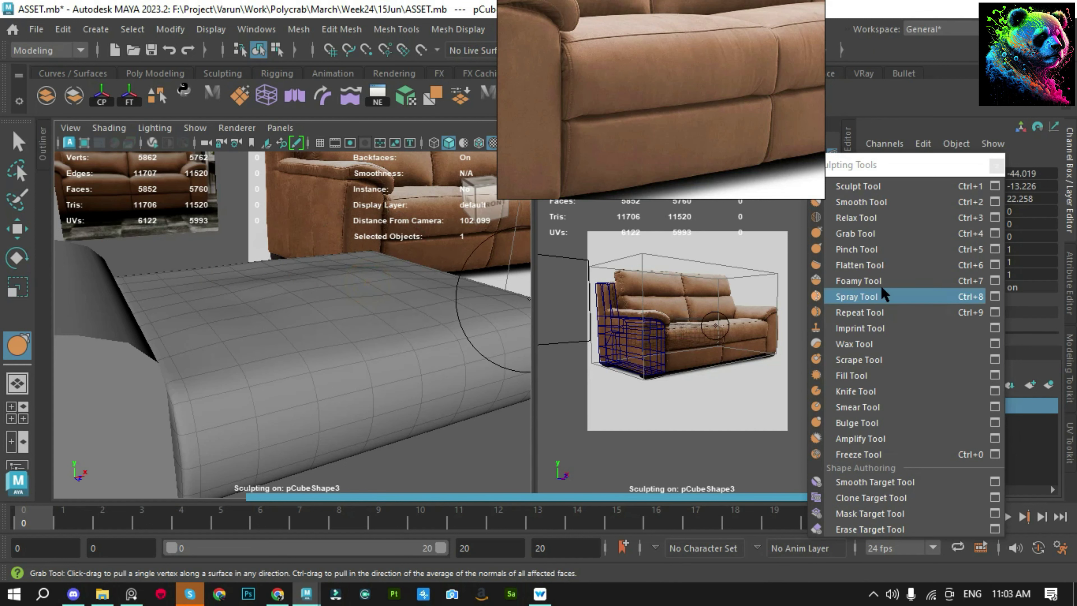
Relax the cushion's top surface with the Relax brush, working in close
{"action": "left_click", "coordinate": [856, 217]}
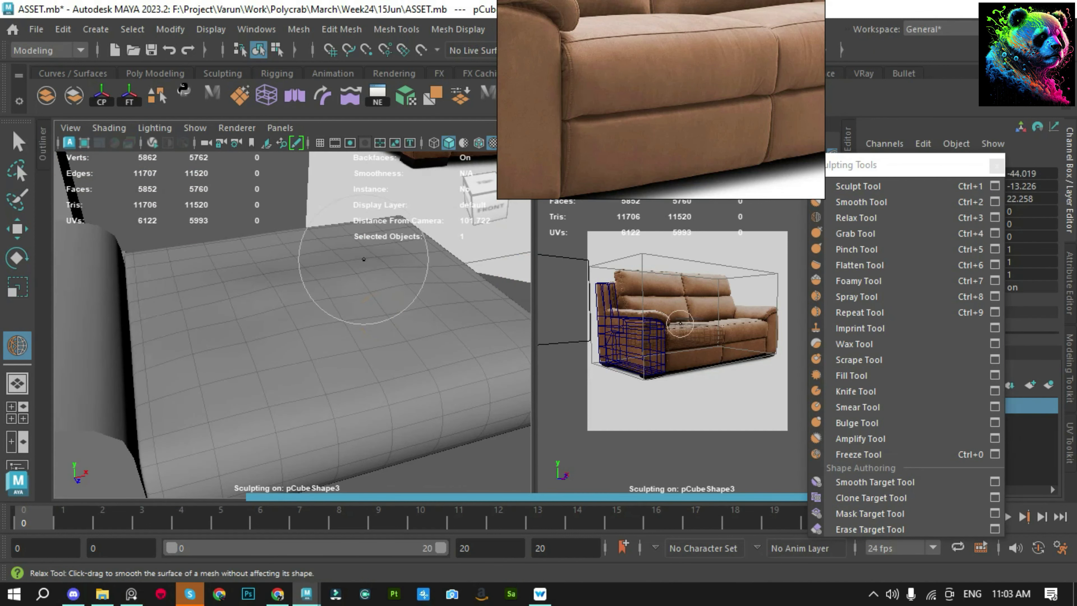
{"action": "left_click_drag", "start_coordinate": [363, 259], "coordinate": [316, 314], "text": "alt"}
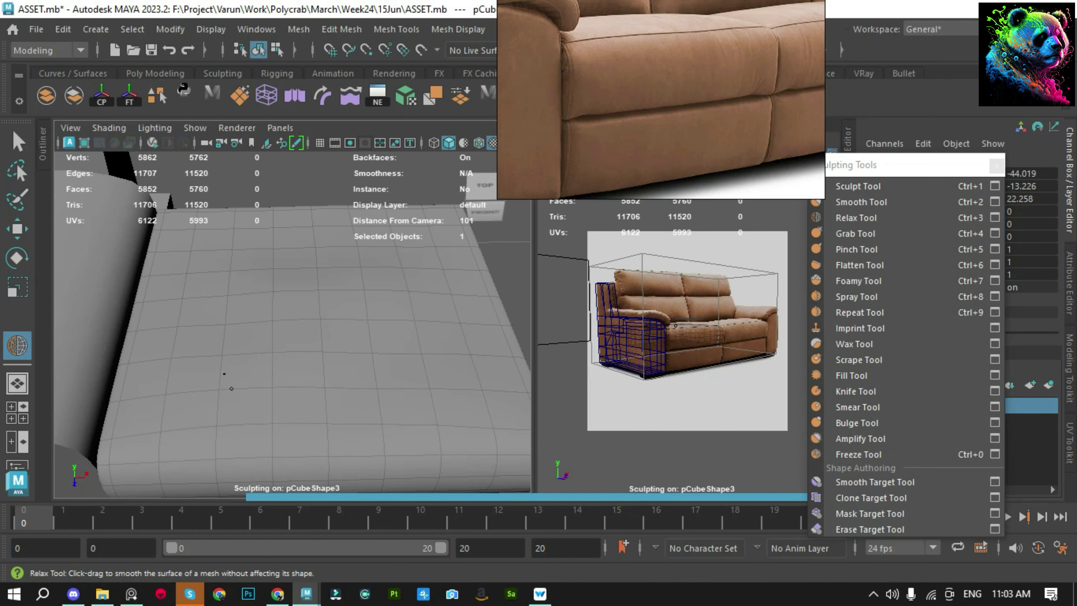
{"action": "mouse_move", "coordinate": [231, 388]}
{"action": "left_mouse_down", "text": "alt"}
{"action": "mouse_move", "coordinate": [373, 248]}
{"action": "mouse_move", "coordinate": [267, 294]}
{"action": "left_mouse_up", "text": "alt"}
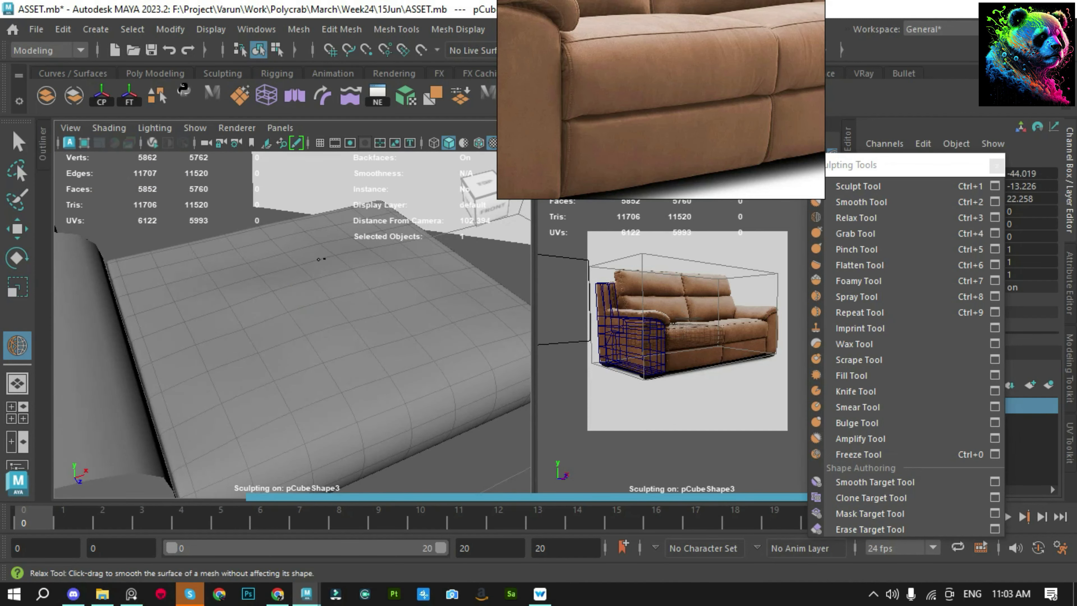
{"action": "mouse_move", "coordinate": [369, 260]}
{"action": "left_mouse_down", "text": "alt"}
{"action": "mouse_move", "coordinate": [348, 308]}
{"action": "mouse_move", "coordinate": [319, 267]}
{"action": "left_mouse_up", "text": "alt"}
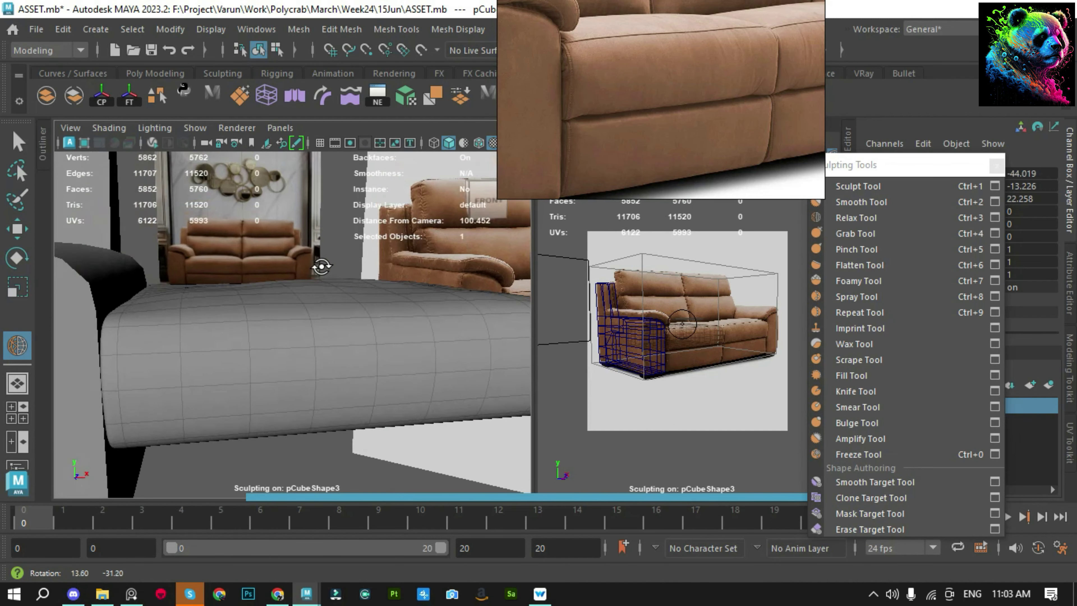
{"action": "right_click_drag", "start_coordinate": [319, 267], "coordinate": [268, 372], "text": "alt"}
Smooth the cushion surface, then return to Grab and view it from the front
{"action": "left_click", "coordinate": [884, 208]}
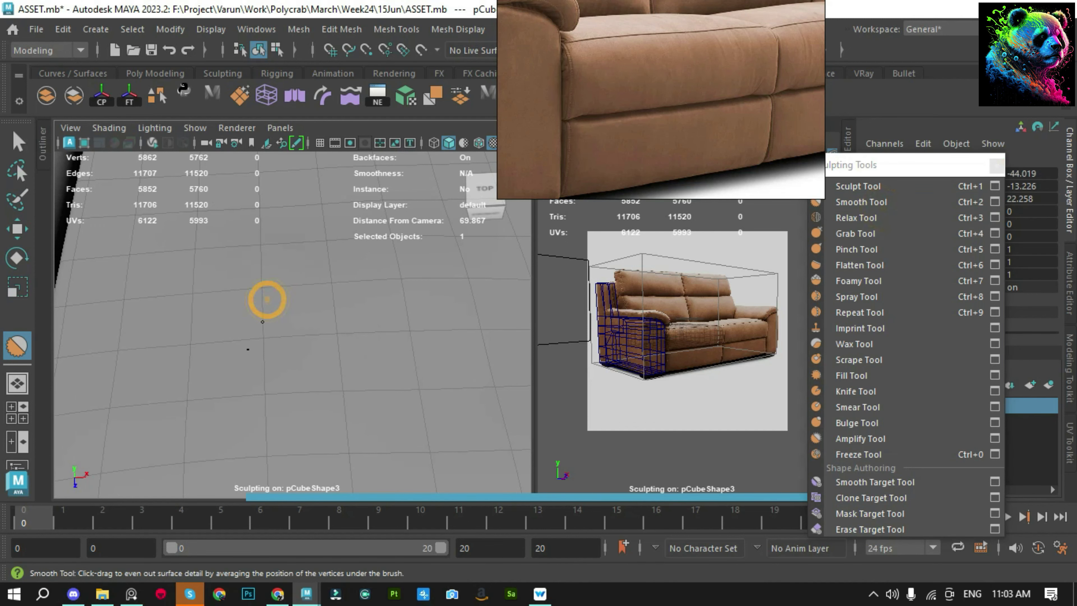
{"action": "right_click_drag", "start_coordinate": [367, 308], "coordinate": [329, 306], "text": "alt"}
{"action": "mouse_move", "coordinate": [330, 306]}
{"action": "left_mouse_down", "text": "alt"}
{"action": "mouse_move", "coordinate": [351, 296]}
{"action": "mouse_move", "coordinate": [241, 305]}
{"action": "mouse_move", "coordinate": [322, 296]}
{"action": "left_mouse_up", "text": "alt"}
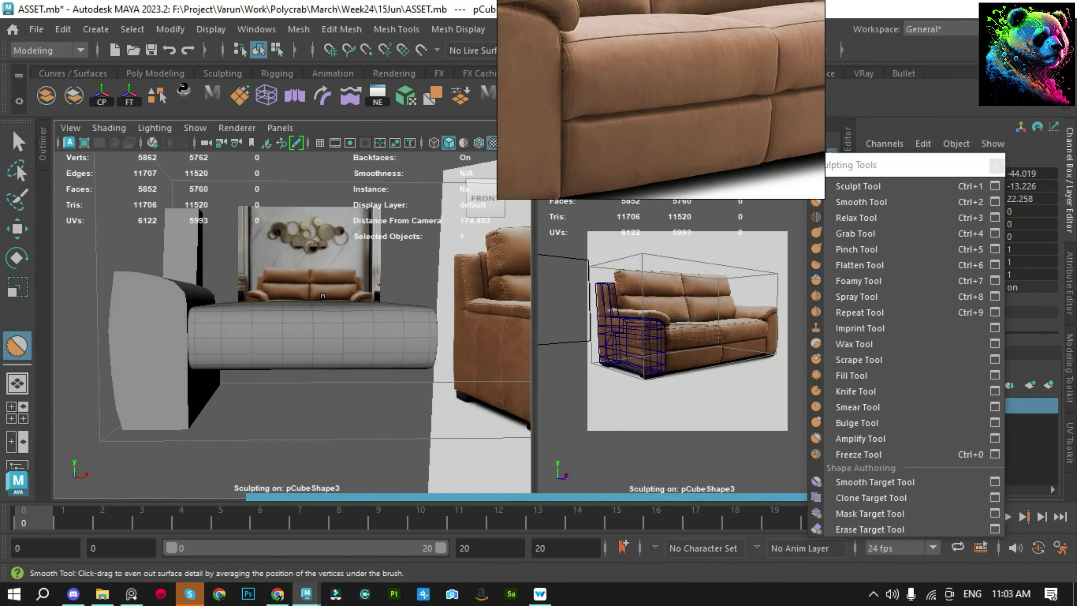
{"action": "right_click_drag", "start_coordinate": [323, 296], "coordinate": [348, 384], "text": "alt"}
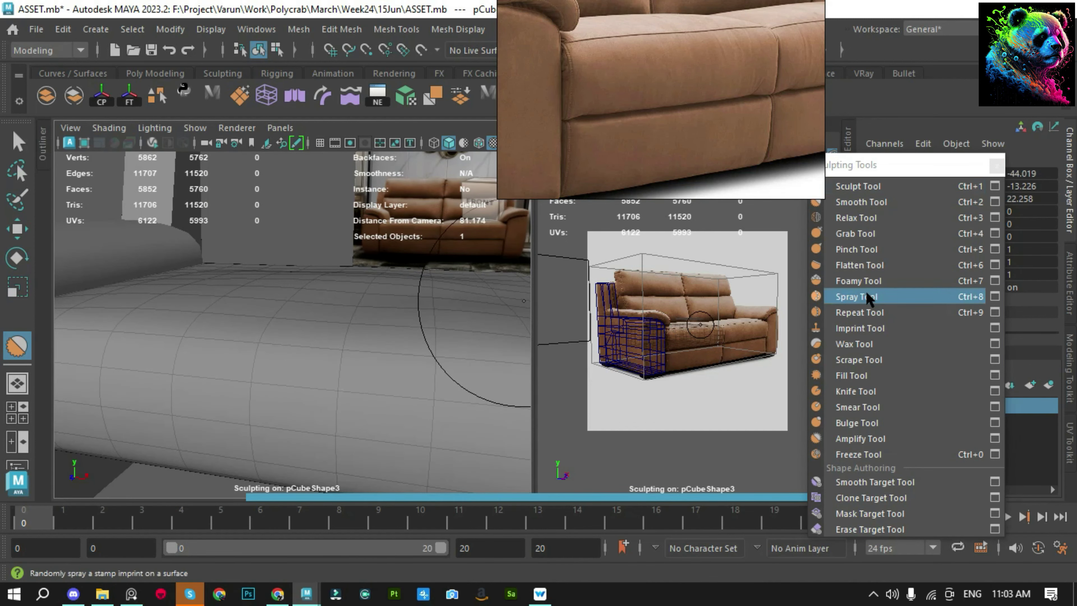
{"action": "left_click", "coordinate": [855, 233]}
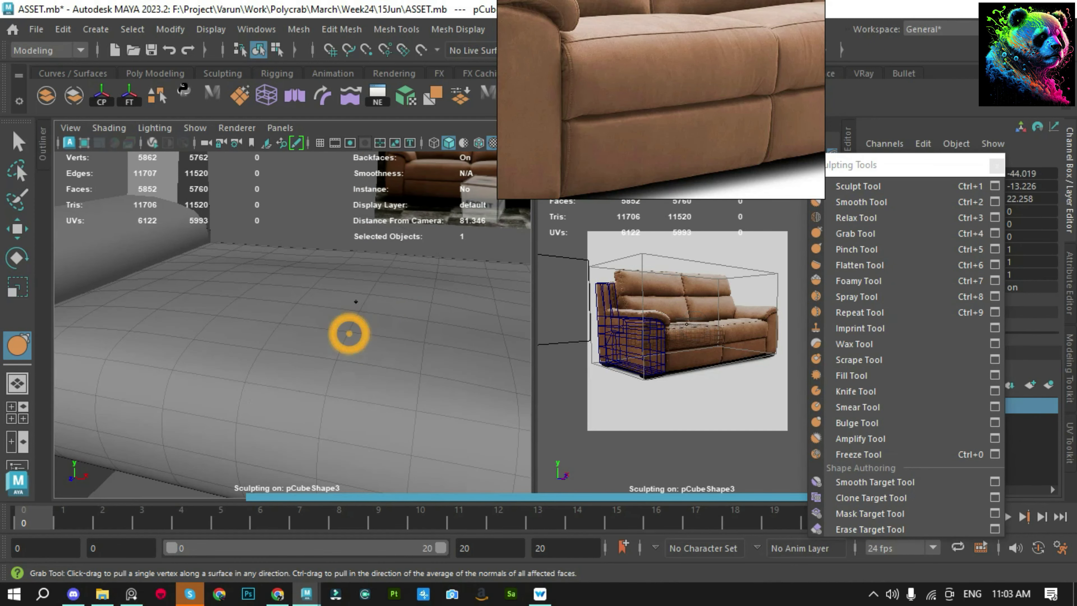
{"action": "mouse_move", "coordinate": [429, 321]}
{"action": "left_mouse_down", "text": "alt"}
{"action": "mouse_move", "coordinate": [409, 331]}
{"action": "mouse_move", "coordinate": [326, 309]}
{"action": "left_mouse_up", "text": "alt"}
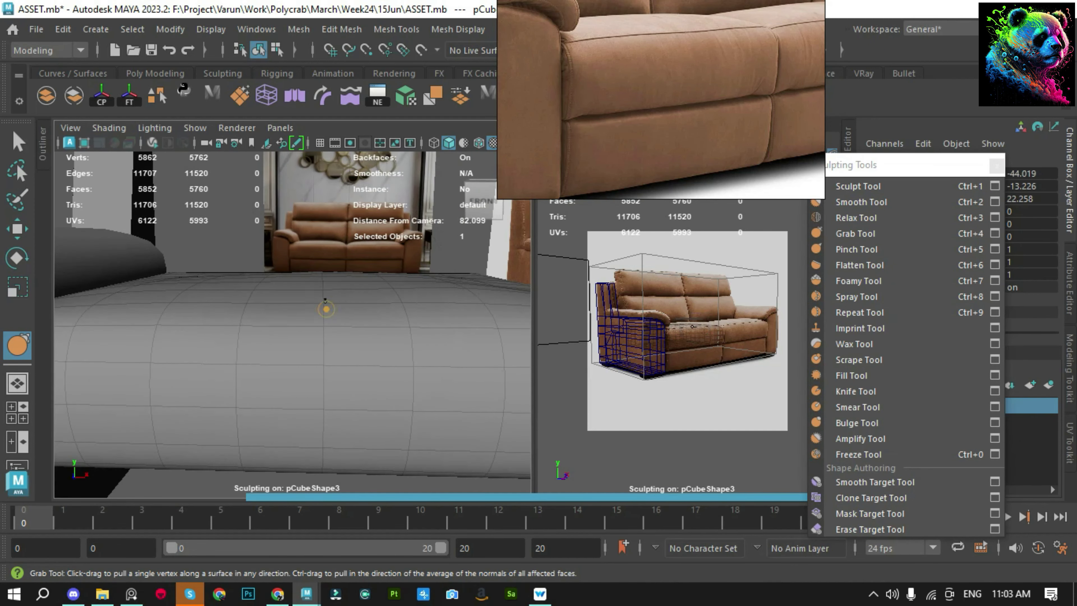
Duplicate the seat cushion and shift the copy lower beneath it
{"action": "key", "text": "q"}
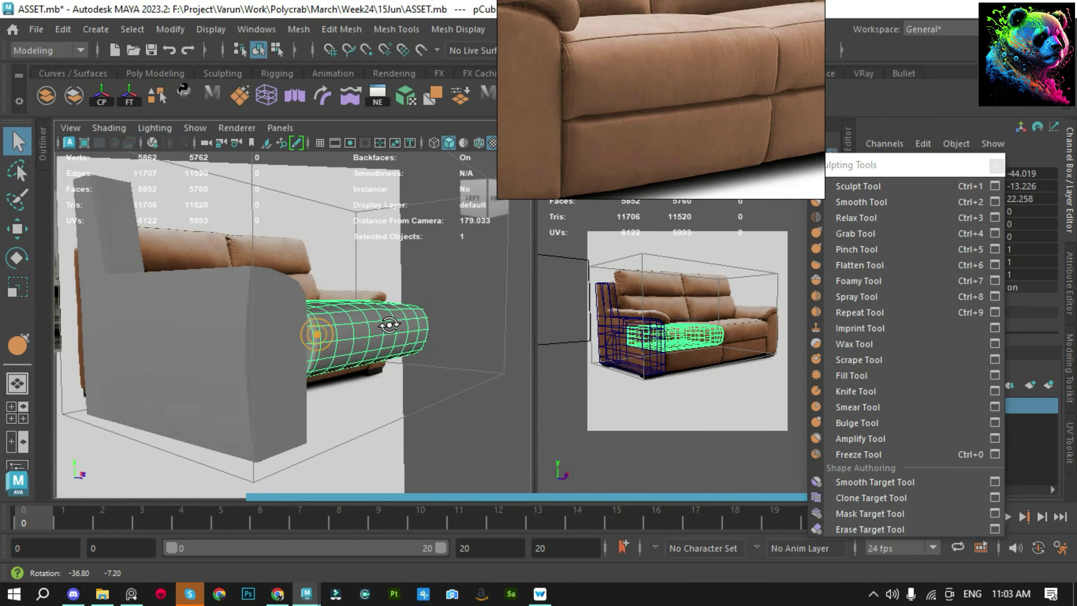
{"action": "left_click_drag", "start_coordinate": [448, 283], "coordinate": [392, 308], "text": "alt"}
{"action": "key", "text": "space"}
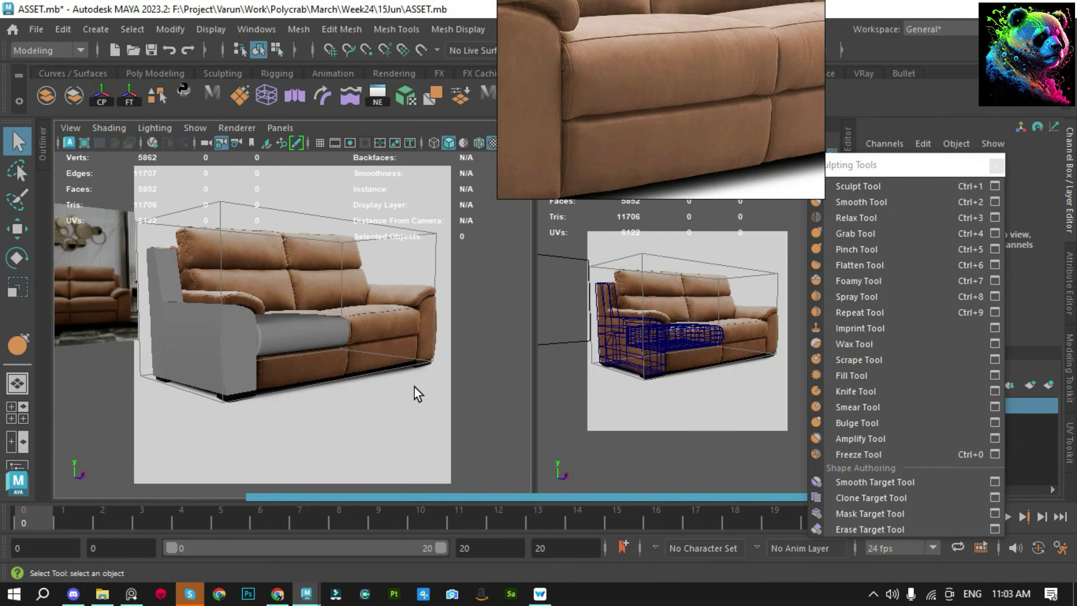
{"action": "left_click", "coordinate": [414, 388]}
{"action": "mouse_move", "coordinate": [413, 388]}
{"action": "left_mouse_down", "text": "alt"}
{"action": "mouse_move", "coordinate": [156, 364]}
{"action": "mouse_move", "coordinate": [349, 356]}
{"action": "mouse_move", "coordinate": [318, 311]}
{"action": "mouse_move", "coordinate": [300, 323]}
{"action": "mouse_move", "coordinate": [315, 345]}
{"action": "left_mouse_up", "text": "alt"}
{"action": "left_click", "coordinate": [315, 345]}
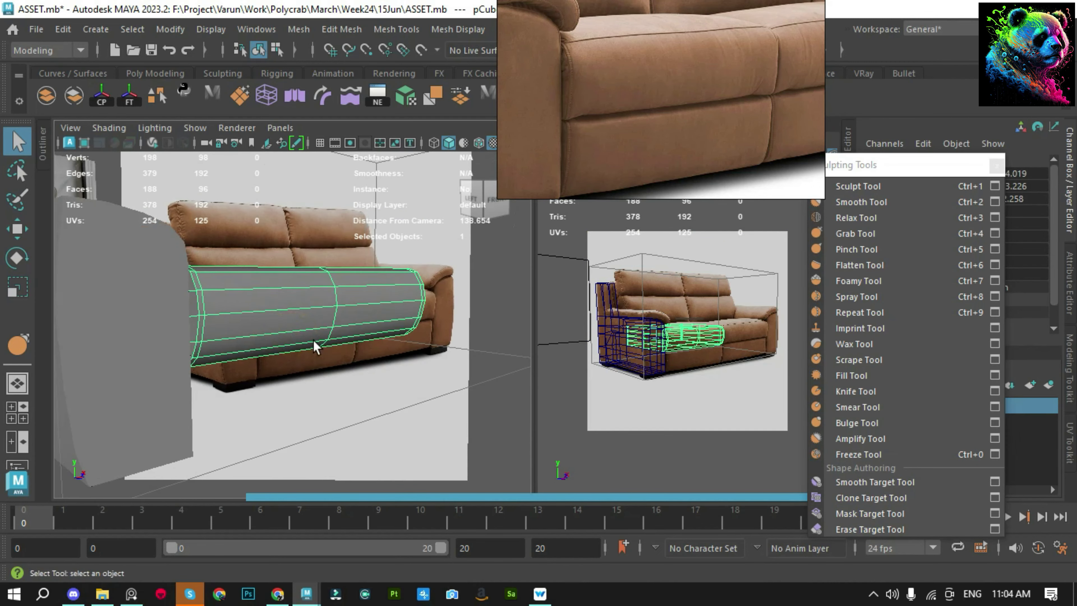
{"action": "mouse_move", "coordinate": [255, 230]}
{"action": "left_mouse_down", "text": "shift"}
{"action": "mouse_move", "coordinate": [249, 298]}
{"action": "mouse_move", "coordinate": [475, 367]}
{"action": "mouse_move", "coordinate": [481, 324]}
{"action": "mouse_move", "coordinate": [376, 334]}
{"action": "mouse_move", "coordinate": [257, 319]}
{"action": "left_mouse_up", "text": "shift"}
{"action": "left_click", "coordinate": [480, 325]}
{"action": "left_click", "coordinate": [376, 334]}
Switch to another sofa reference image and move the timeline to frame 9
{"action": "scroll", "coordinate": [365, 365], "scroll_direction": "down", "scroll_amount": 3}
{"action": "scroll", "coordinate": [355, 371], "scroll_direction": "up", "scroll_amount": 5}
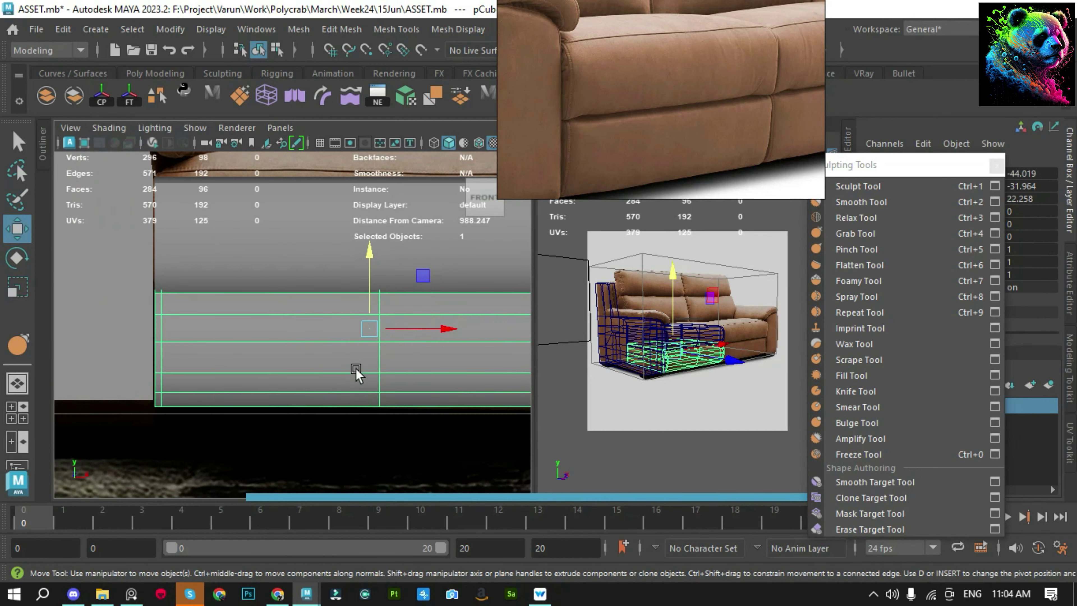
{"action": "scroll", "coordinate": [674, 104], "scroll_direction": "down", "scroll_amount": 3}
{"action": "scroll", "coordinate": [674, 104], "scroll_direction": "down", "scroll_amount": 3}
{"action": "left_click", "coordinate": [710, 135]}
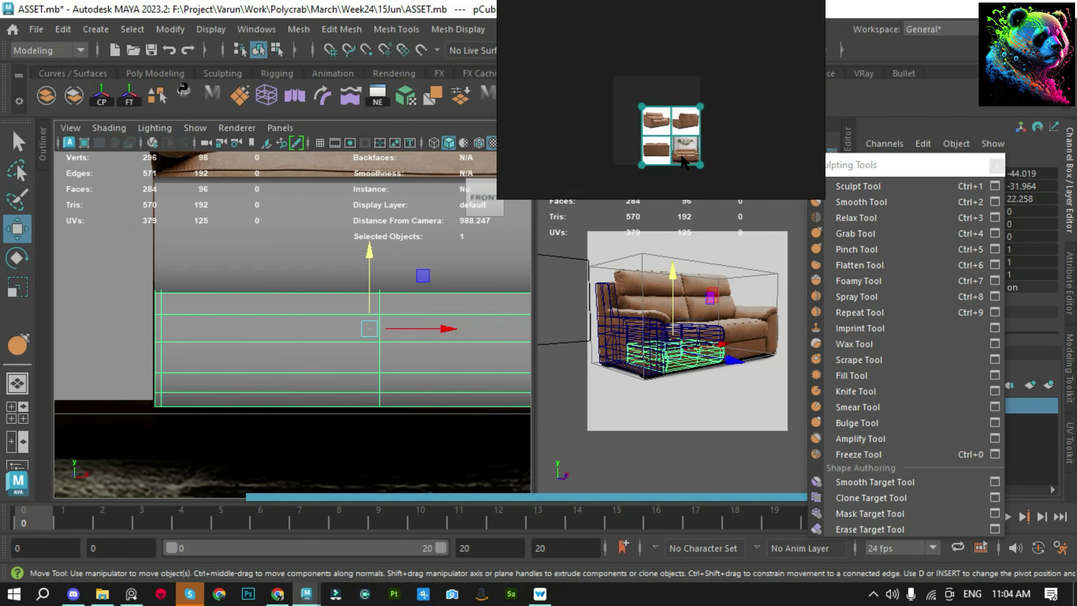
{"action": "scroll", "coordinate": [710, 136], "scroll_direction": "up", "scroll_amount": 6}
{"action": "scroll", "coordinate": [710, 136], "scroll_direction": "up", "scroll_amount": 3}
{"action": "scroll", "coordinate": [613, 137], "scroll_direction": "up", "scroll_amount": 2}
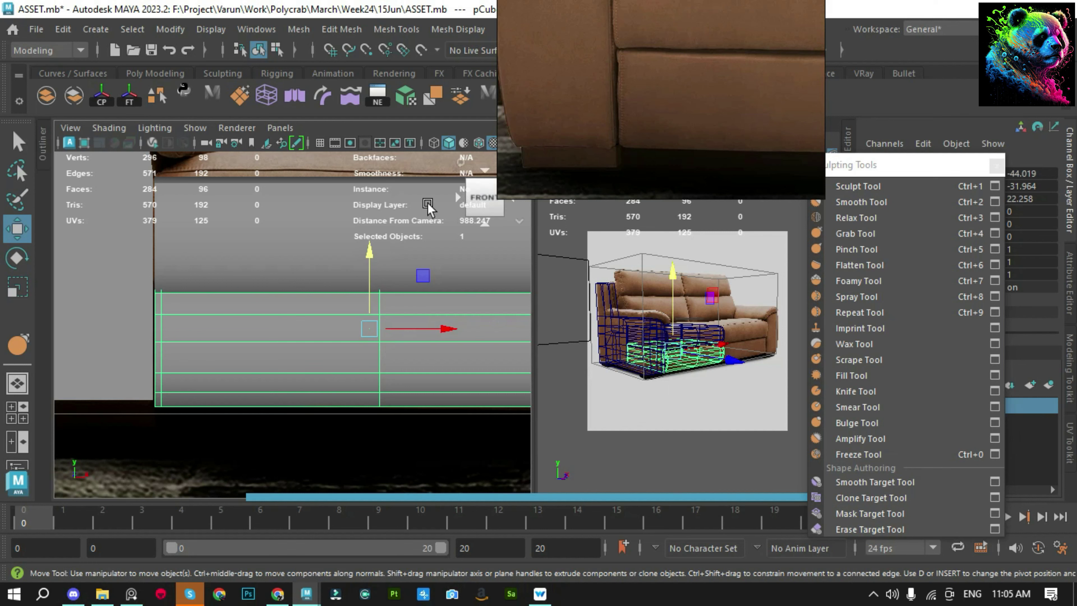
{"action": "left_click", "coordinate": [250, 514]}
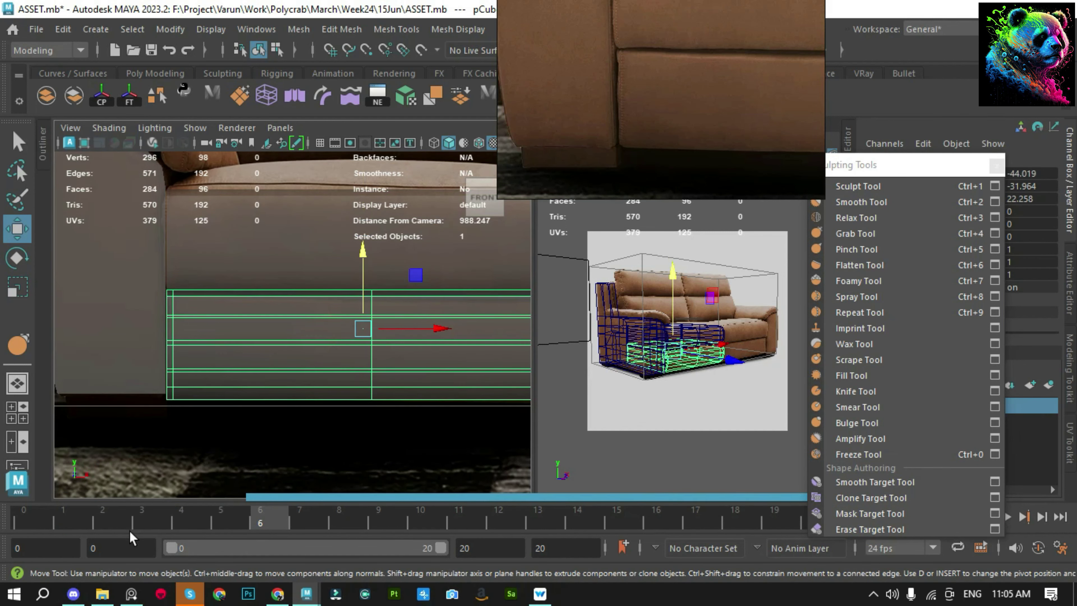
{"action": "left_click_drag", "start_coordinate": [171, 514], "coordinate": [396, 520]}
Raise the box mesh along Y until it sits on the sofa seat
{"action": "left_click_drag", "start_coordinate": [378, 247], "coordinate": [355, 234]}
{"action": "mouse_move", "coordinate": [354, 234]}
{"action": "middle_mouse_down", "text": "alt"}
{"action": "mouse_move", "coordinate": [272, 253]}
{"action": "mouse_move", "coordinate": [354, 221]}
{"action": "middle_mouse_up", "text": "alt"}
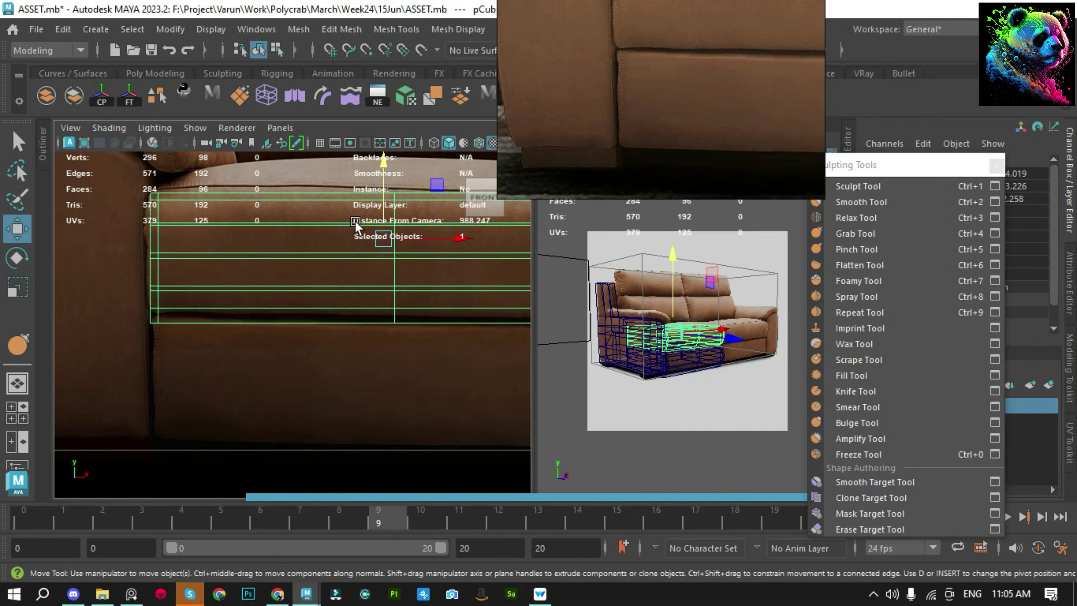
{"action": "left_click_drag", "start_coordinate": [382, 193], "coordinate": [383, 174]}
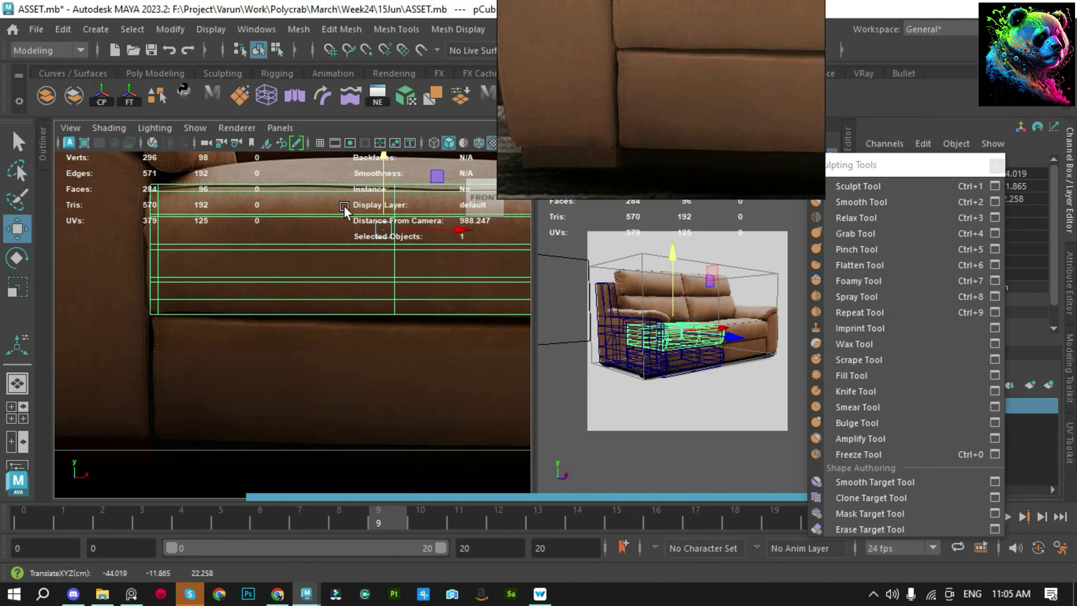
{"action": "left_click", "coordinate": [256, 337]}
{"action": "left_click", "coordinate": [253, 446]}
{"action": "left_click_drag", "start_coordinate": [384, 314], "coordinate": [388, 292]}
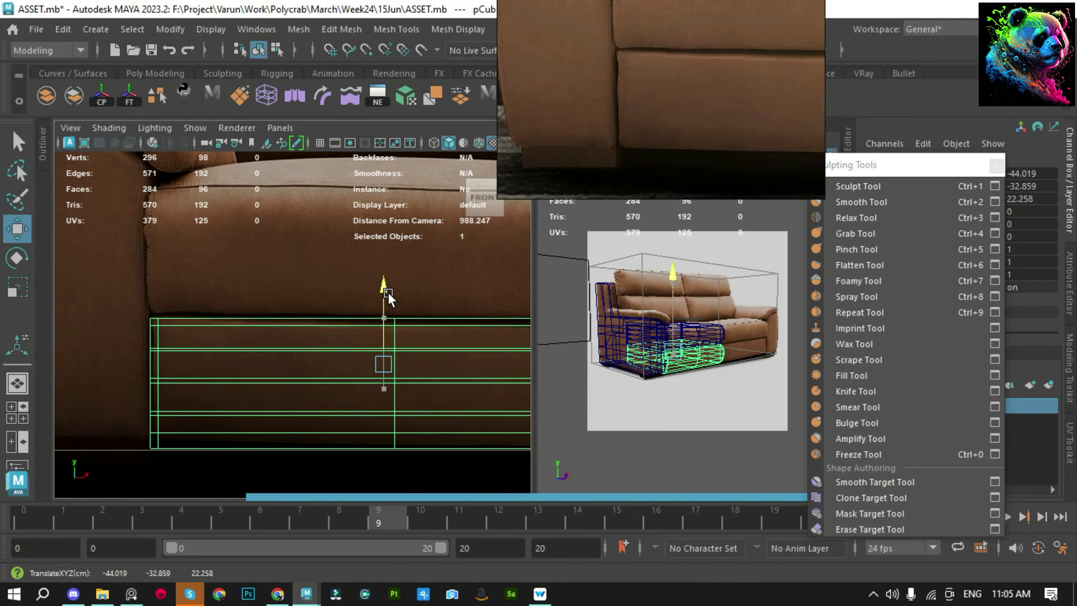
{"action": "middle_click_drag", "start_coordinate": [343, 341], "coordinate": [300, 283]}
Cut a new edge loop across the box near the cushion's end
{"action": "scroll", "coordinate": [240, 308], "scroll_direction": "up", "scroll_amount": 3}
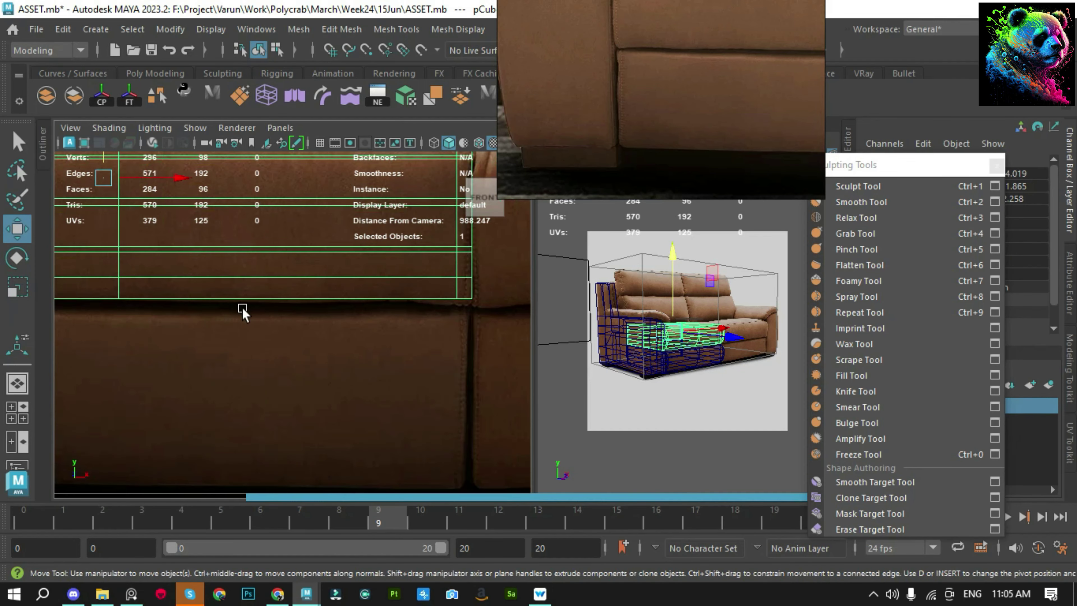
{"action": "scroll", "coordinate": [332, 305], "scroll_direction": "up", "scroll_amount": 3}
{"action": "right_click_drag", "start_coordinate": [401, 318], "coordinate": [403, 364], "text": "shift"}
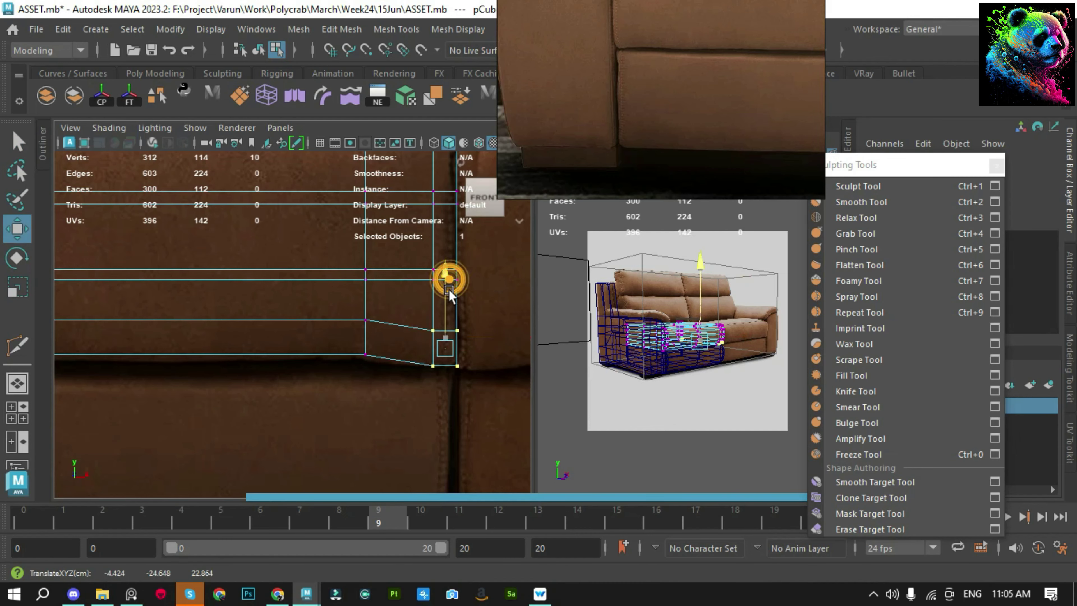
{"action": "scroll", "coordinate": [449, 295], "scroll_direction": "down", "scroll_amount": 3}
{"action": "scroll", "coordinate": [408, 420], "scroll_direction": "up", "scroll_amount": 3}
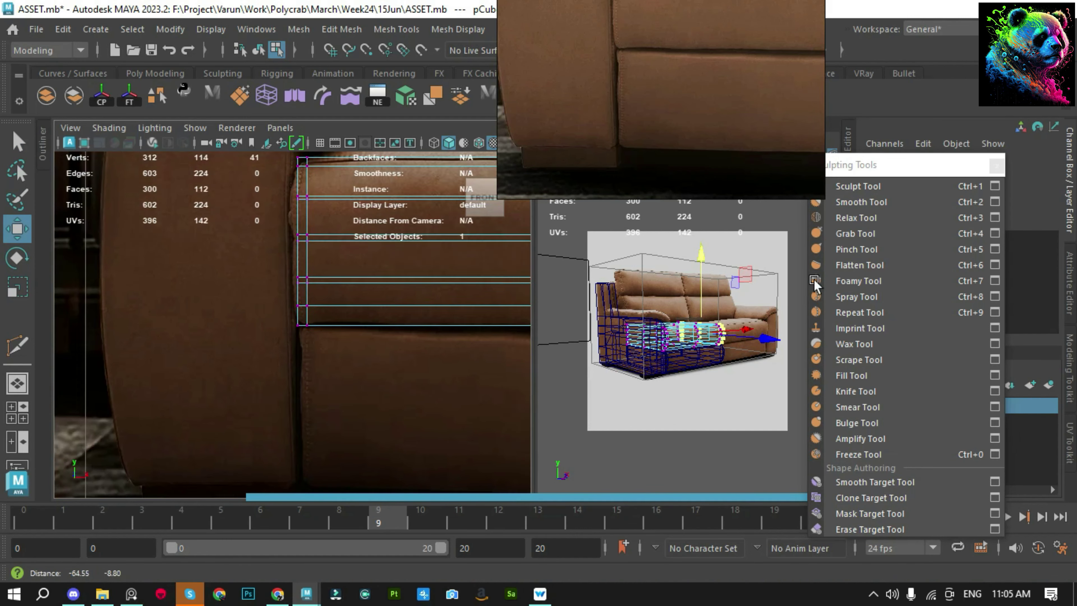
{"action": "middle_click_drag", "start_coordinate": [207, 295], "coordinate": [193, 292], "text": "alt"}
{"action": "right_click_drag", "start_coordinate": [213, 280], "coordinate": [260, 250]}
{"action": "scroll", "coordinate": [260, 250], "scroll_direction": "up", "scroll_amount": 3}
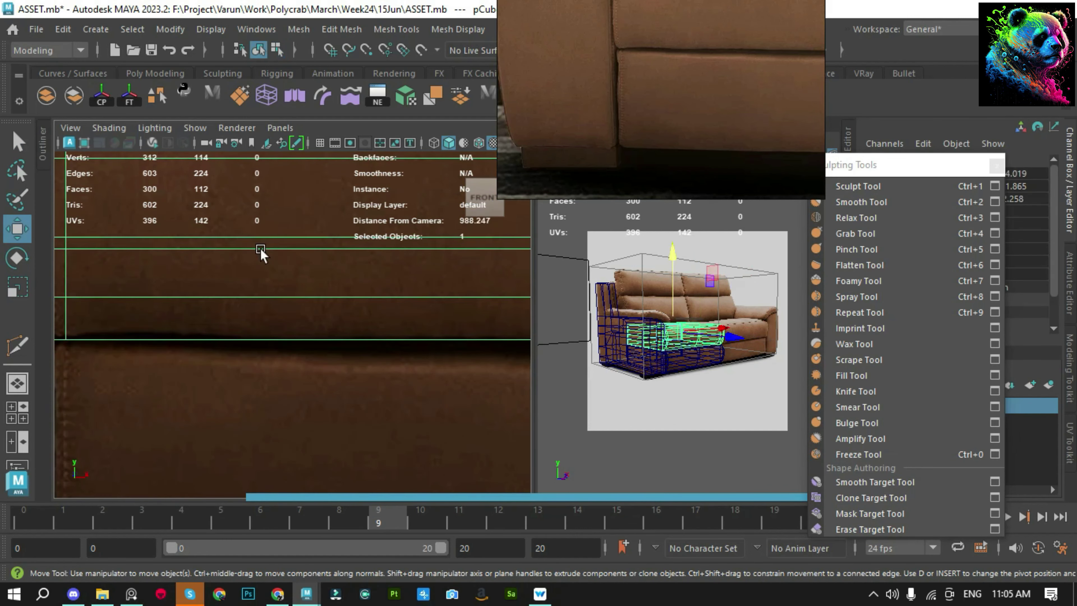
{"action": "mouse_move", "coordinate": [140, 276]}
{"action": "middle_mouse_down", "text": "alt"}
{"action": "mouse_move", "coordinate": [375, 308]}
{"action": "mouse_move", "coordinate": [488, 292]}
{"action": "middle_mouse_up", "text": "alt"}
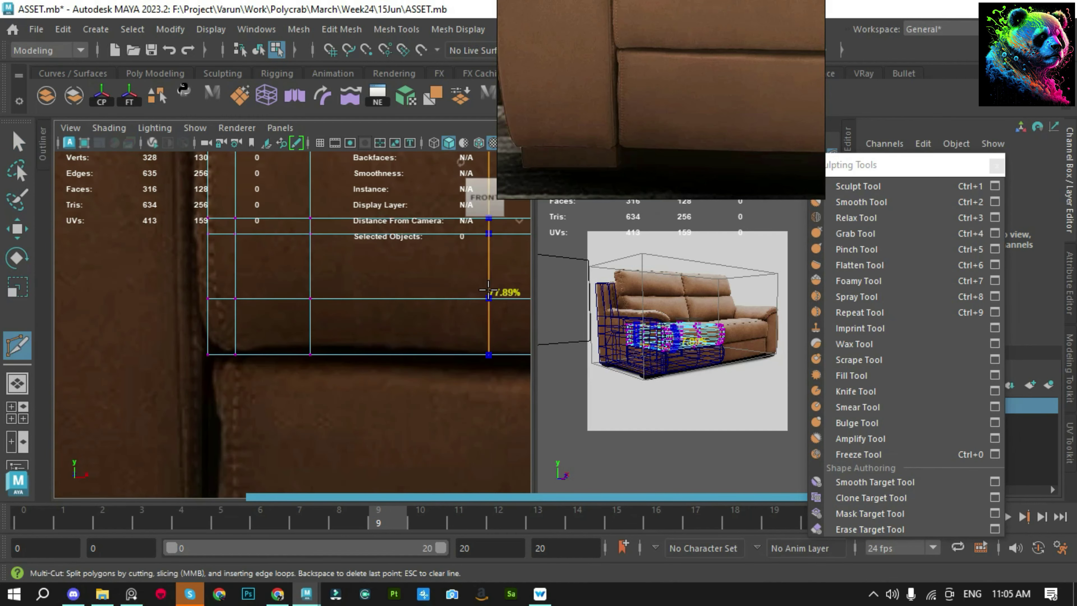
Move the cushion's bottom-edge vertices up and sideways to curve the edge like the reference
{"action": "key", "text": "q"}
{"action": "scroll", "coordinate": [293, 324], "scroll_direction": "up", "scroll_amount": 2}
{"action": "left_click_drag", "start_coordinate": [290, 337], "coordinate": [351, 375]}
{"action": "key", "text": "w"}
{"action": "left_click_drag", "start_coordinate": [317, 318], "coordinate": [318, 307]}
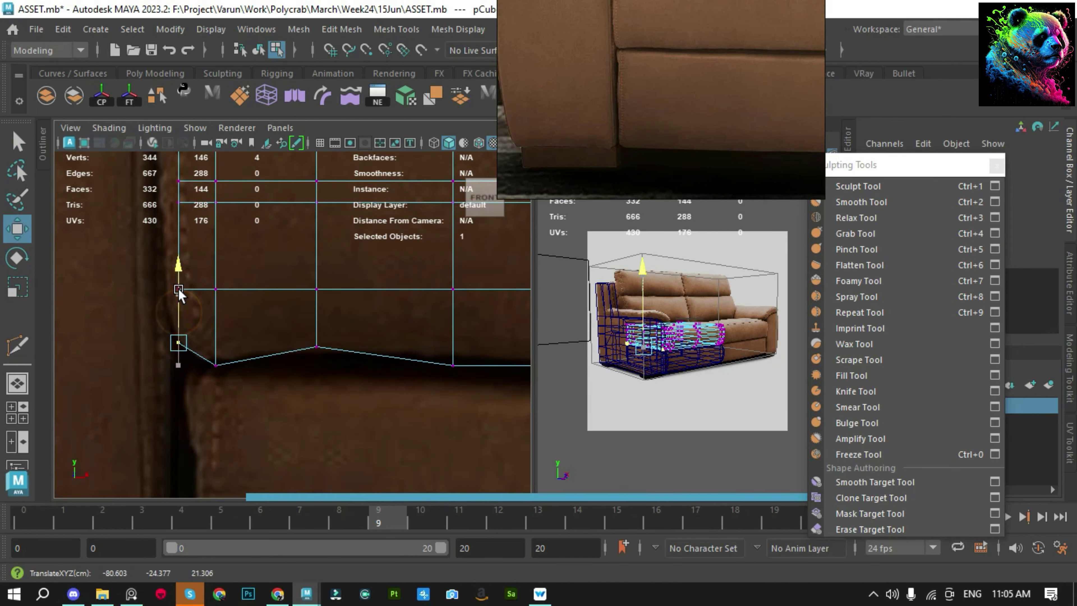
{"action": "middle_click_drag", "start_coordinate": [178, 293], "coordinate": [176, 335], "text": "alt"}
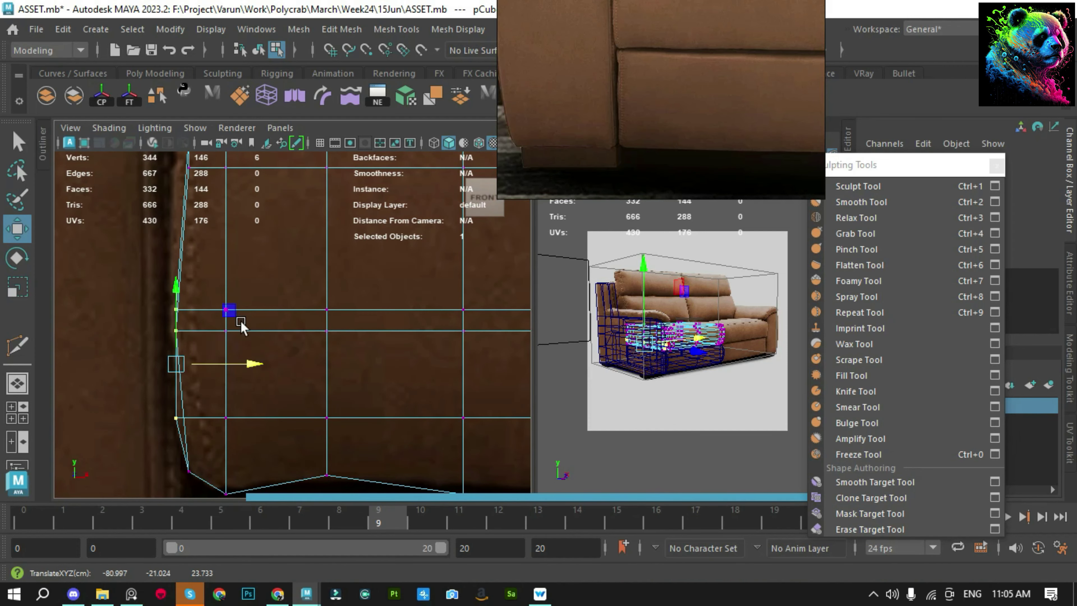
{"action": "middle_click_drag", "start_coordinate": [269, 324], "coordinate": [273, 430], "text": "alt"}
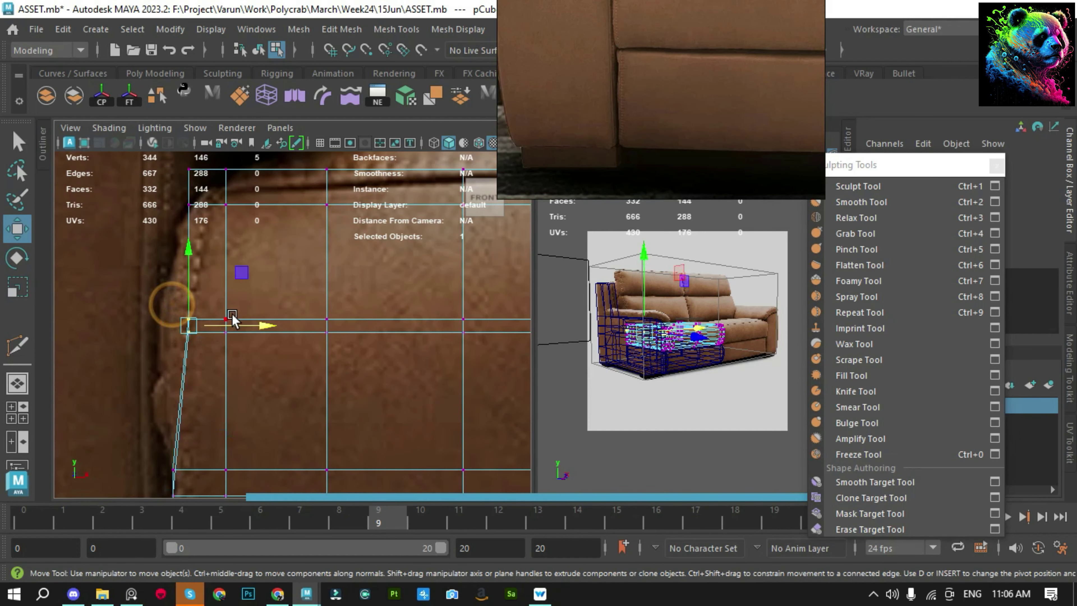
{"action": "left_click_drag", "start_coordinate": [207, 326], "coordinate": [220, 328]}
{"action": "scroll", "coordinate": [243, 338], "scroll_direction": "down", "scroll_amount": 1}
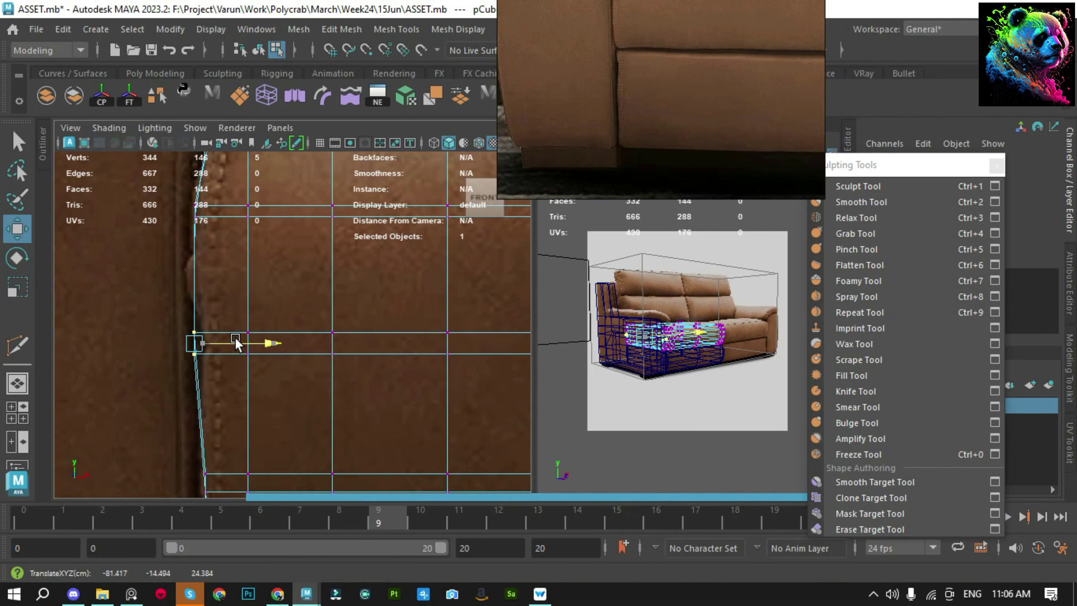
{"action": "scroll", "coordinate": [225, 337], "scroll_direction": "down", "scroll_amount": 2}
{"action": "left_click_drag", "start_coordinate": [263, 378], "coordinate": [256, 379]}
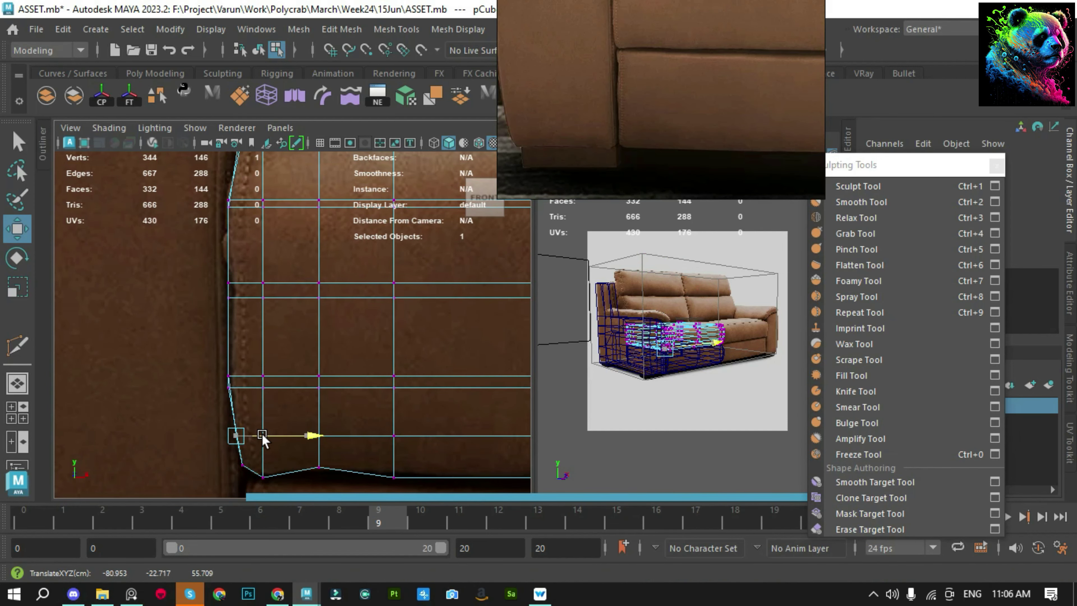
Select the cushion's corner vertices, zooming in on the lower corner
{"action": "scroll", "coordinate": [261, 434], "scroll_direction": "up", "scroll_amount": 5}
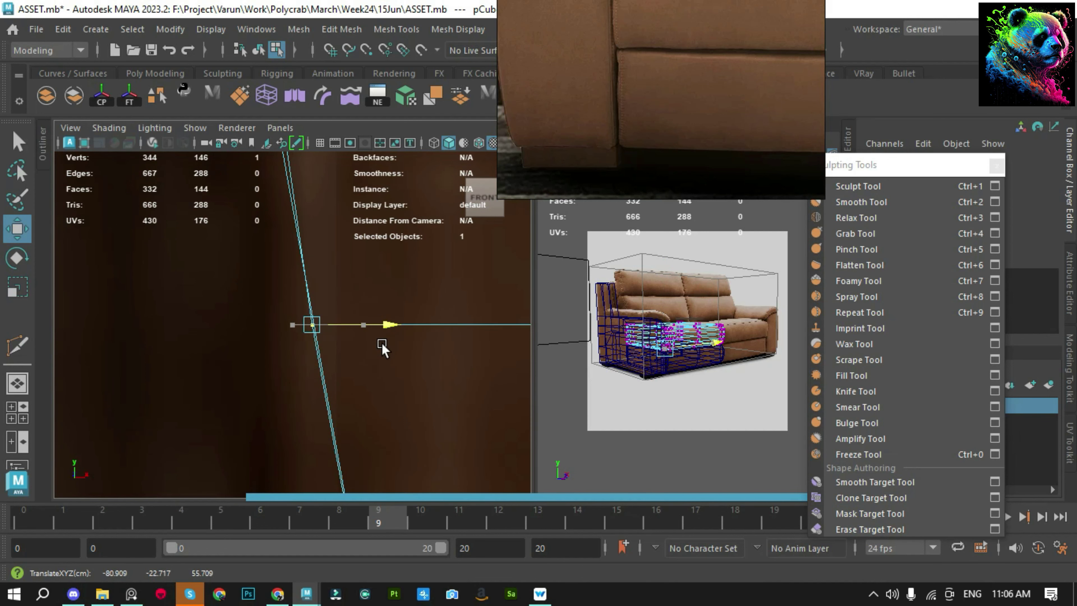
{"action": "scroll", "coordinate": [382, 347], "scroll_direction": "down", "scroll_amount": 5}
{"action": "left_click", "coordinate": [253, 363]}
{"action": "left_click", "coordinate": [284, 362]}
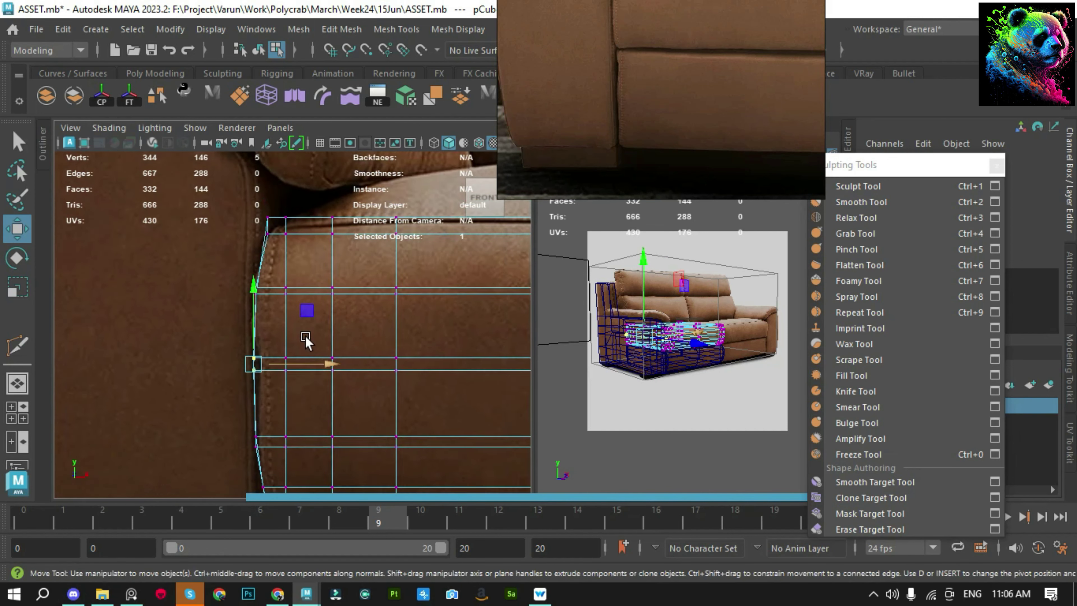
{"action": "scroll", "coordinate": [213, 254], "scroll_direction": "up", "scroll_amount": 3}
{"action": "scroll", "coordinate": [375, 327], "scroll_direction": "up", "scroll_amount": 3}
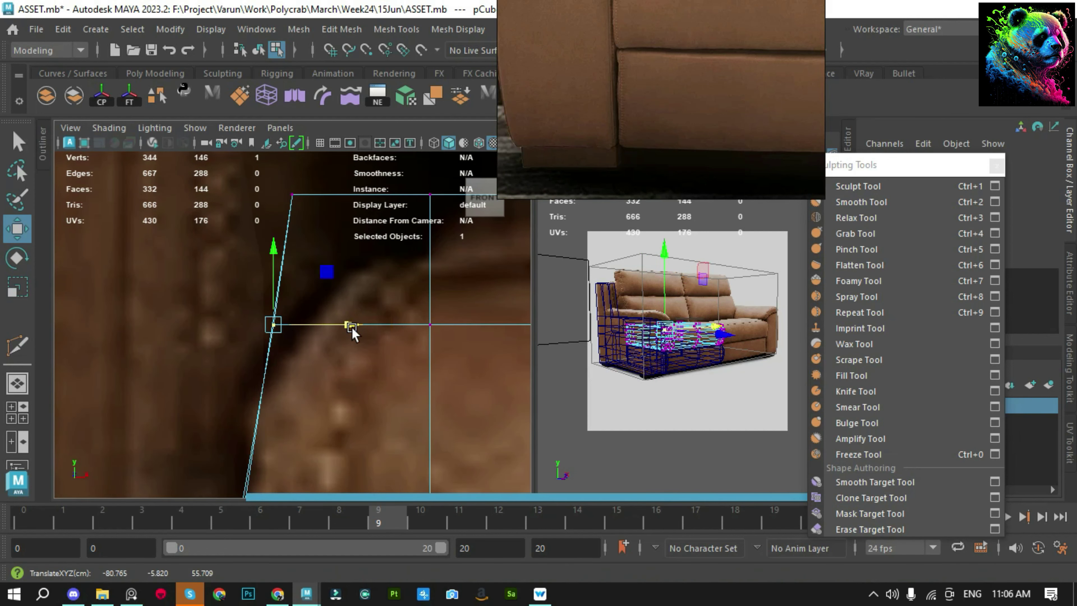
{"action": "scroll", "coordinate": [296, 305], "scroll_direction": "down", "scroll_amount": 4}
{"action": "scroll", "coordinate": [296, 305], "scroll_direction": "up", "scroll_amount": 2}
{"action": "scroll", "coordinate": [309, 315], "scroll_direction": "up", "scroll_amount": 1}
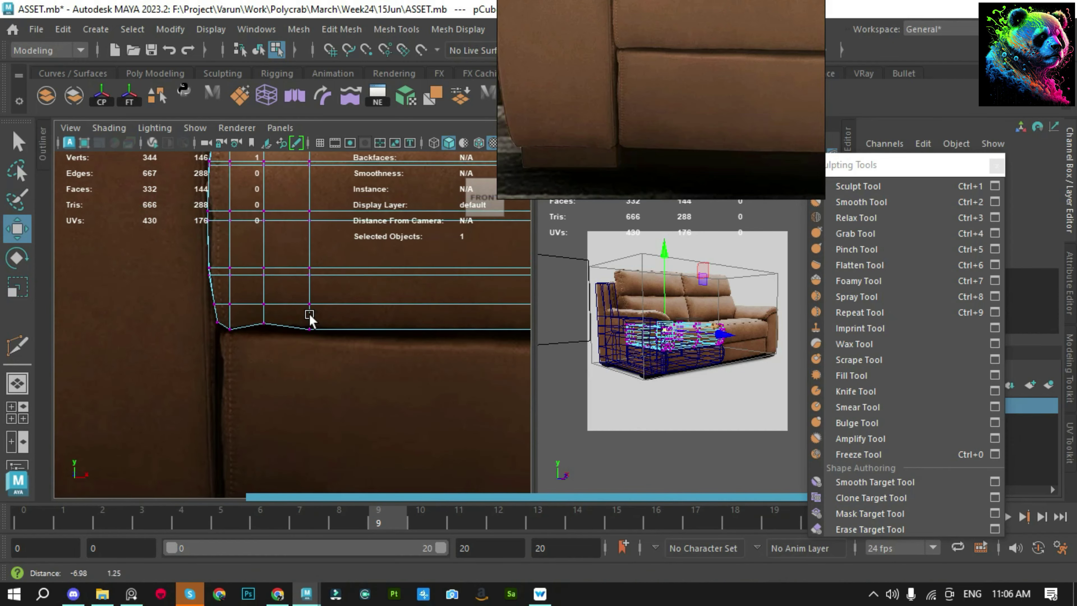
{"action": "scroll", "coordinate": [309, 315], "scroll_direction": "down", "scroll_amount": 3}
{"action": "scroll", "coordinate": [297, 323], "scroll_direction": "up", "scroll_amount": 4}
{"action": "left_click", "coordinate": [217, 337]}
{"action": "scroll", "coordinate": [317, 414], "scroll_direction": "up", "scroll_amount": 2}
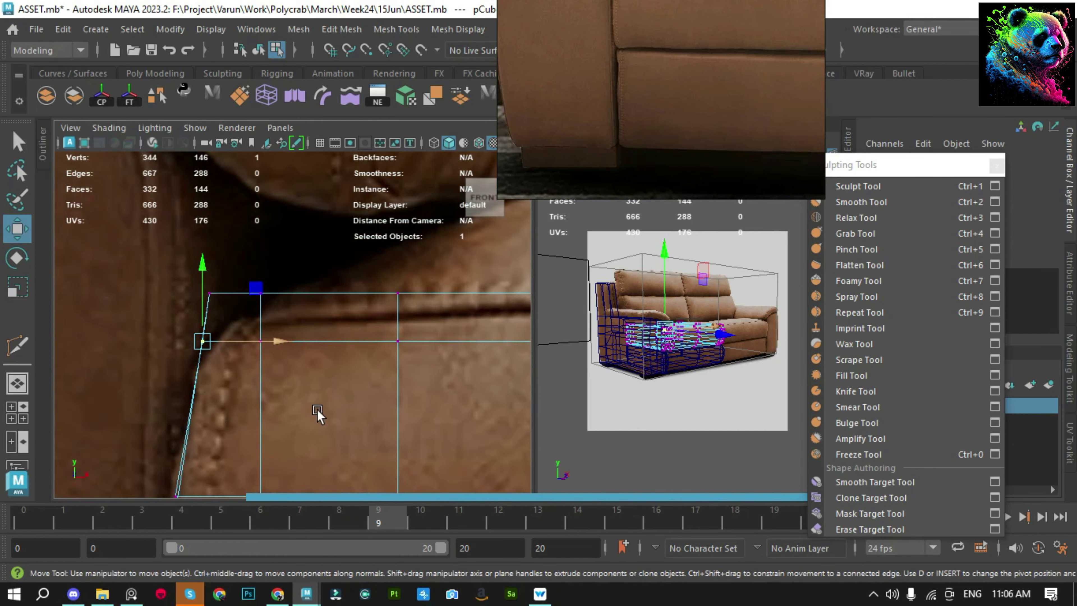
{"action": "scroll", "coordinate": [317, 413], "scroll_direction": "down", "scroll_amount": 3}
{"action": "scroll", "coordinate": [439, 389], "scroll_direction": "down", "scroll_amount": 2}
{"action": "scroll", "coordinate": [283, 320], "scroll_direction": "up", "scroll_amount": 2}
{"action": "scroll", "coordinate": [336, 346], "scroll_direction": "up", "scroll_amount": 1}
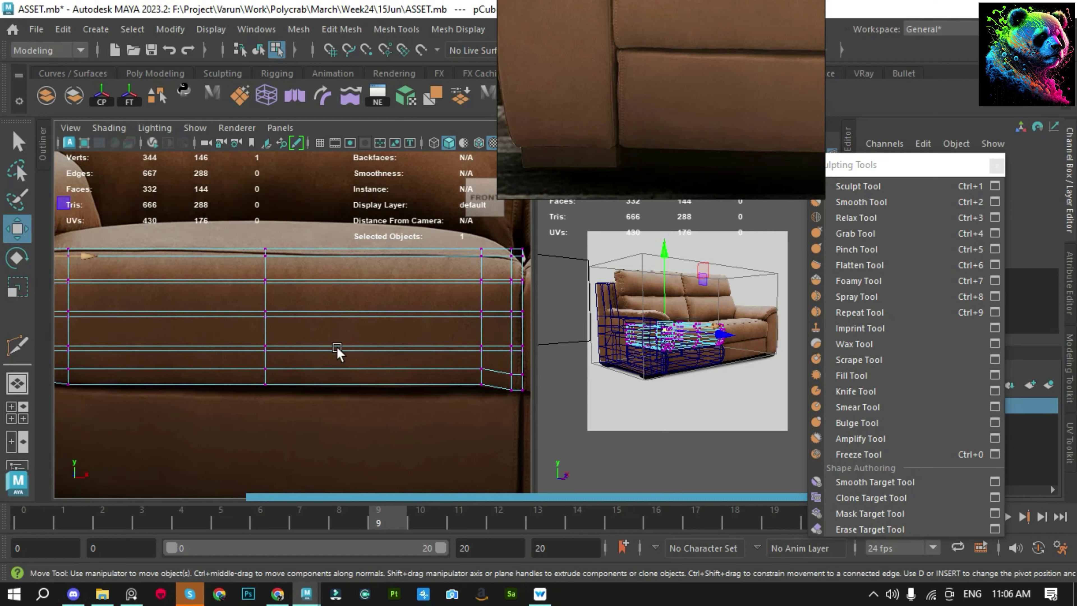
{"action": "scroll", "coordinate": [336, 347], "scroll_direction": "down", "scroll_amount": 2}
{"action": "scroll", "coordinate": [325, 318], "scroll_direction": "down", "scroll_amount": 3}
Reshape the seat cushion's side corner vertices in vertex mode
{"action": "left_click", "coordinate": [103, 229]}
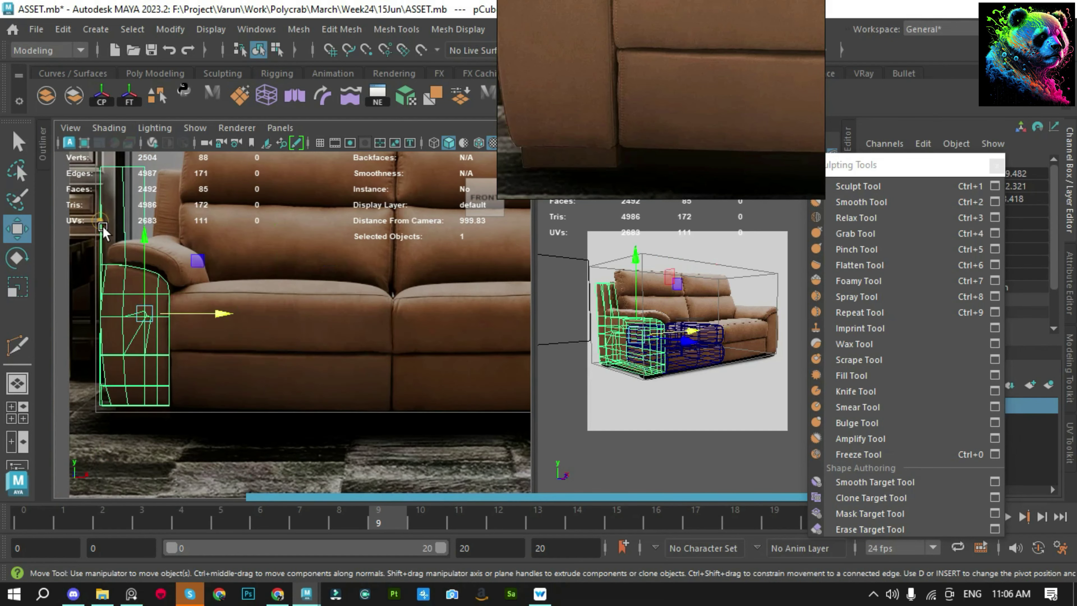
{"action": "left_click", "coordinate": [296, 339]}
{"action": "scroll", "coordinate": [419, 334], "scroll_direction": "up", "scroll_amount": 3}
{"action": "scroll", "coordinate": [420, 334], "scroll_direction": "up", "scroll_amount": 2}
{"action": "key", "text": "F9"}
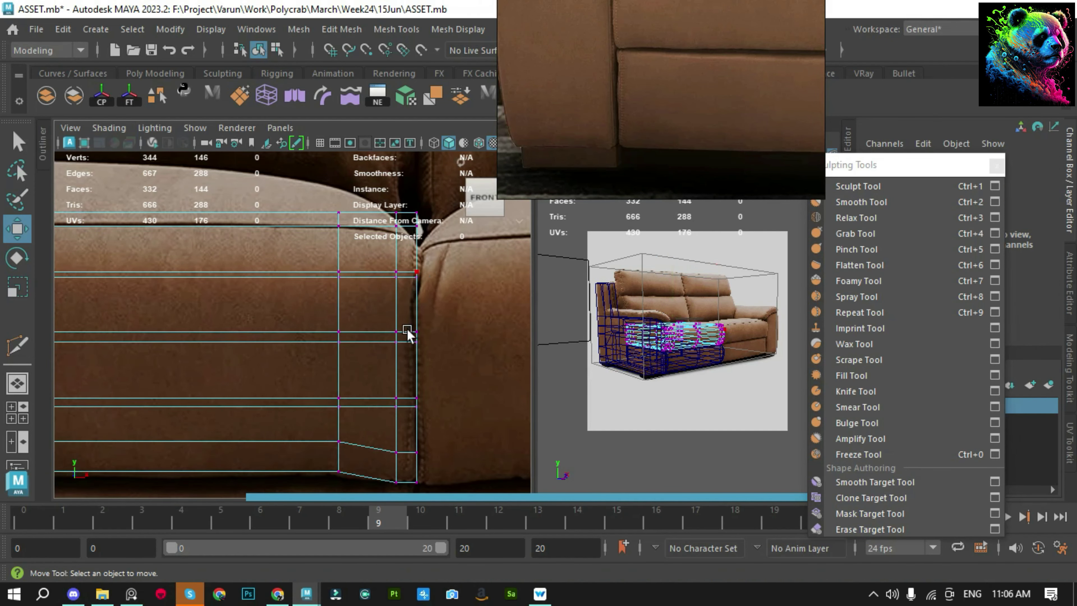
{"action": "scroll", "coordinate": [407, 328], "scroll_direction": "up", "scroll_amount": 1}
{"action": "left_click_drag", "start_coordinate": [396, 255], "coordinate": [464, 290]}
{"action": "left_click_drag", "start_coordinate": [396, 325], "coordinate": [441, 351]}
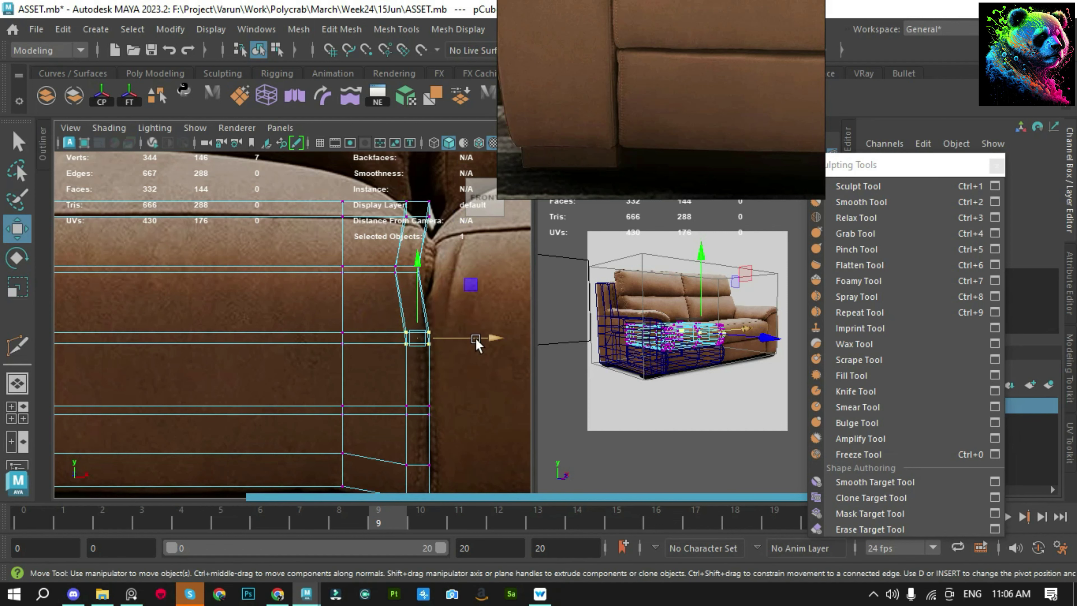
{"action": "key", "text": "F8"}
Select the seat cushions and orbit to an angled view to check their shading
{"action": "scroll", "coordinate": [475, 360], "scroll_direction": "down", "scroll_amount": 3}
{"action": "left_click", "coordinate": [322, 377]}
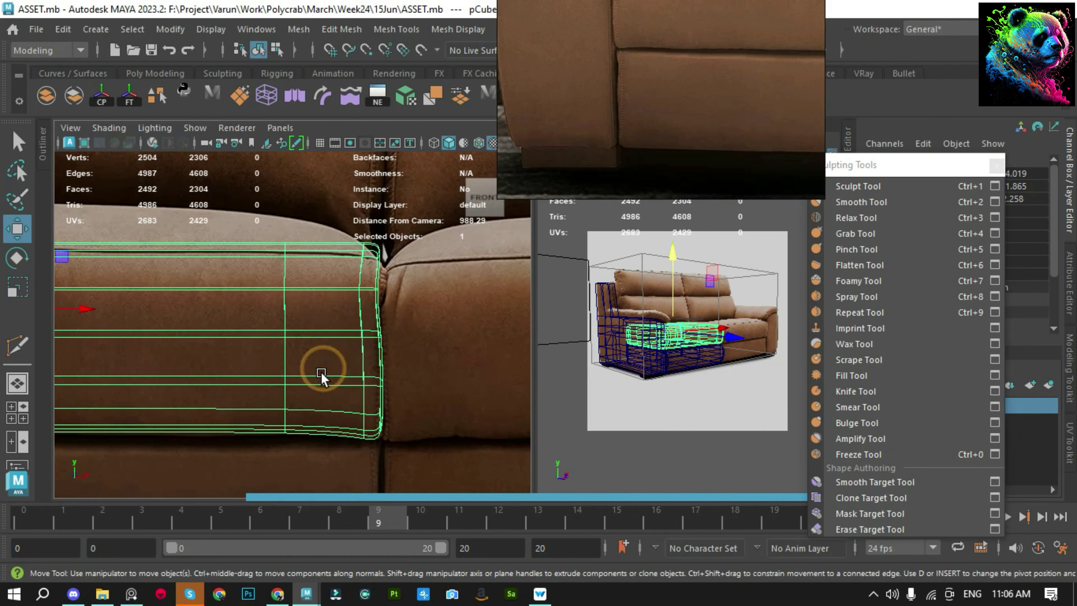
{"action": "scroll", "coordinate": [417, 320], "scroll_direction": "up", "scroll_amount": 3}
{"action": "scroll", "coordinate": [348, 332], "scroll_direction": "up", "scroll_amount": 2}
{"action": "scroll", "coordinate": [348, 331], "scroll_direction": "up", "scroll_amount": 2}
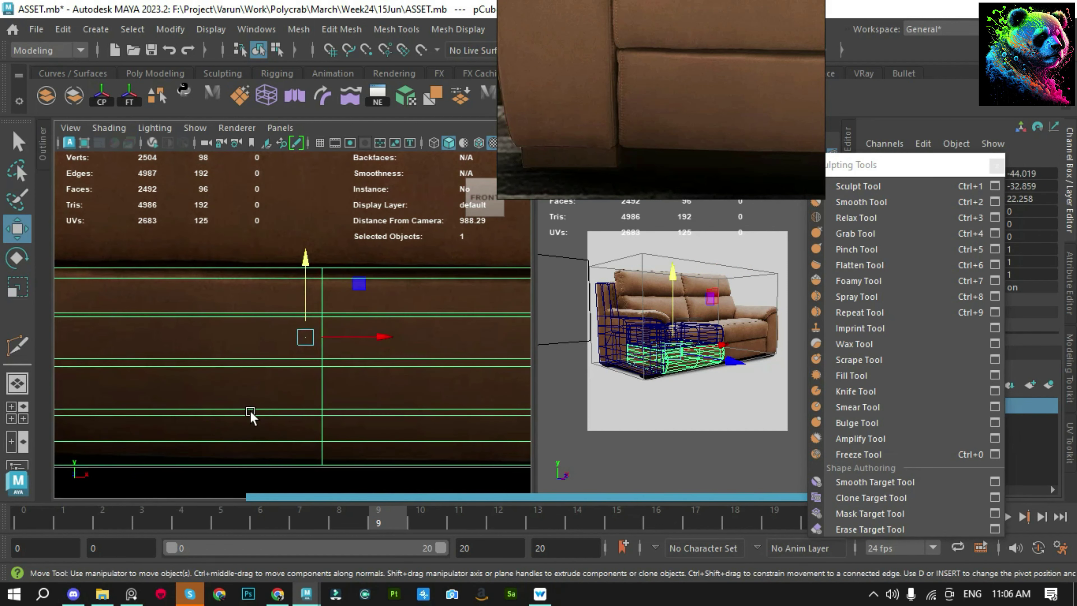
{"action": "left_click_drag", "start_coordinate": [260, 172], "coordinate": [320, 263]}
{"action": "scroll", "coordinate": [217, 250], "scroll_direction": "down", "scroll_amount": 2}
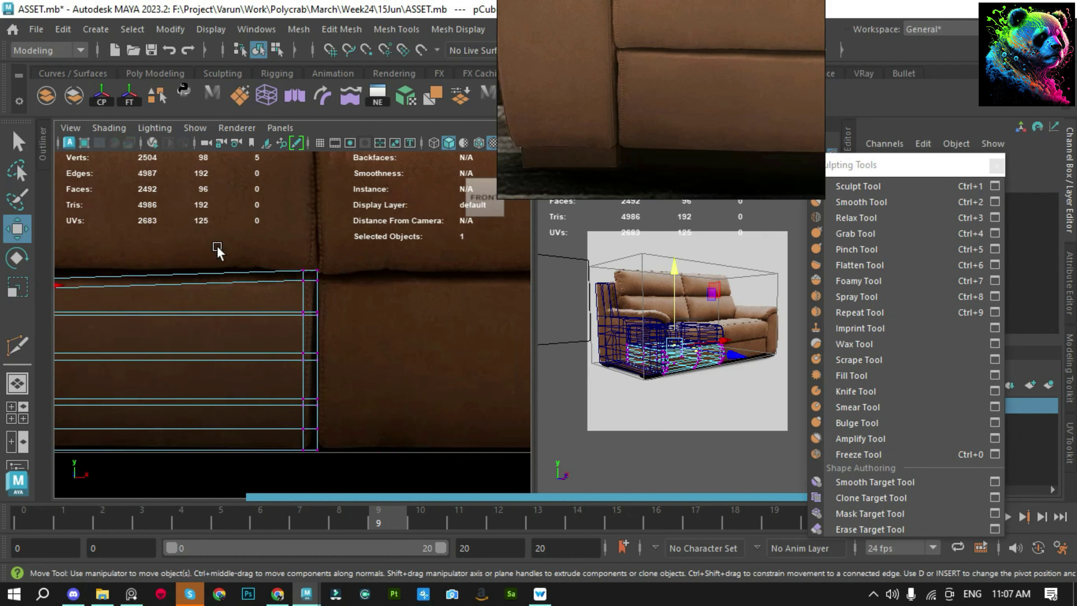
{"action": "scroll", "coordinate": [184, 292], "scroll_direction": "down", "scroll_amount": 1}
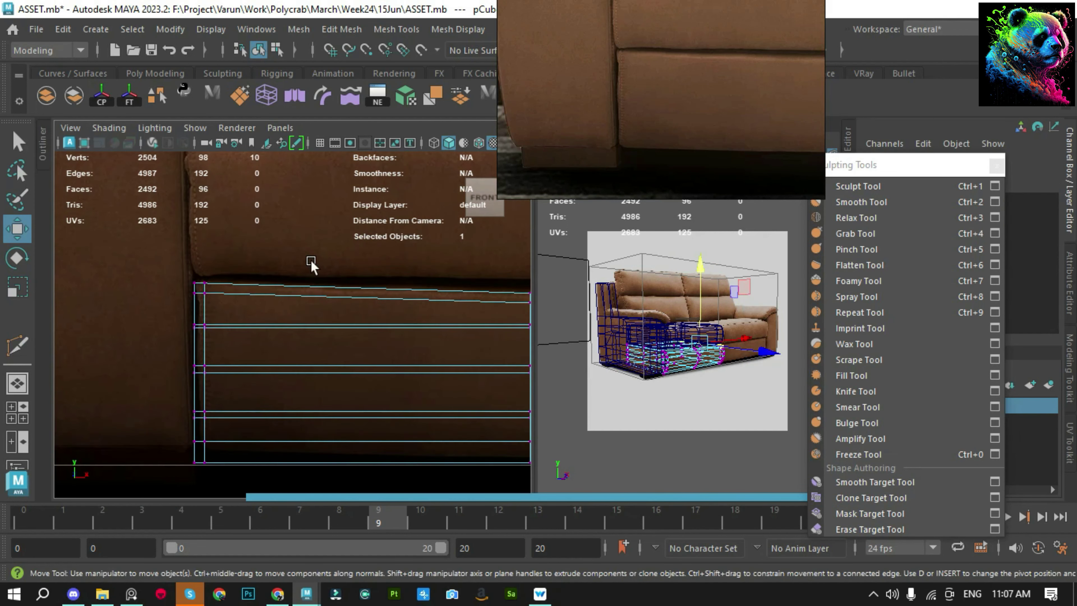
{"action": "left_click", "coordinate": [316, 284]}
{"action": "scroll", "coordinate": [261, 231], "scroll_direction": "down", "scroll_amount": 3}
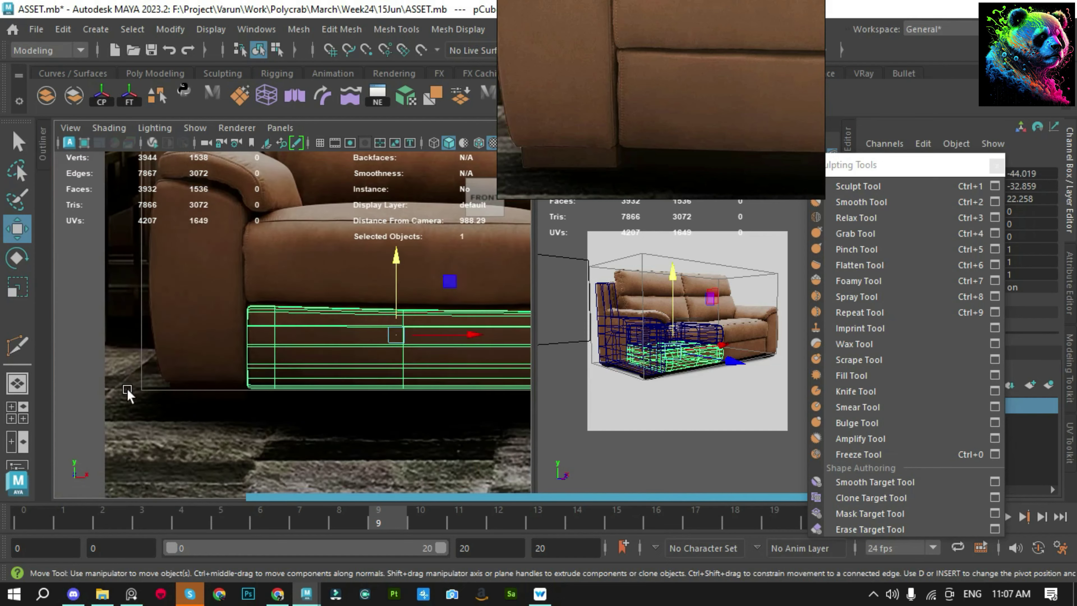
{"action": "scroll", "coordinate": [252, 385], "scroll_direction": "down", "scroll_amount": 1}
{"action": "scroll", "coordinate": [297, 373], "scroll_direction": "up", "scroll_amount": 2}
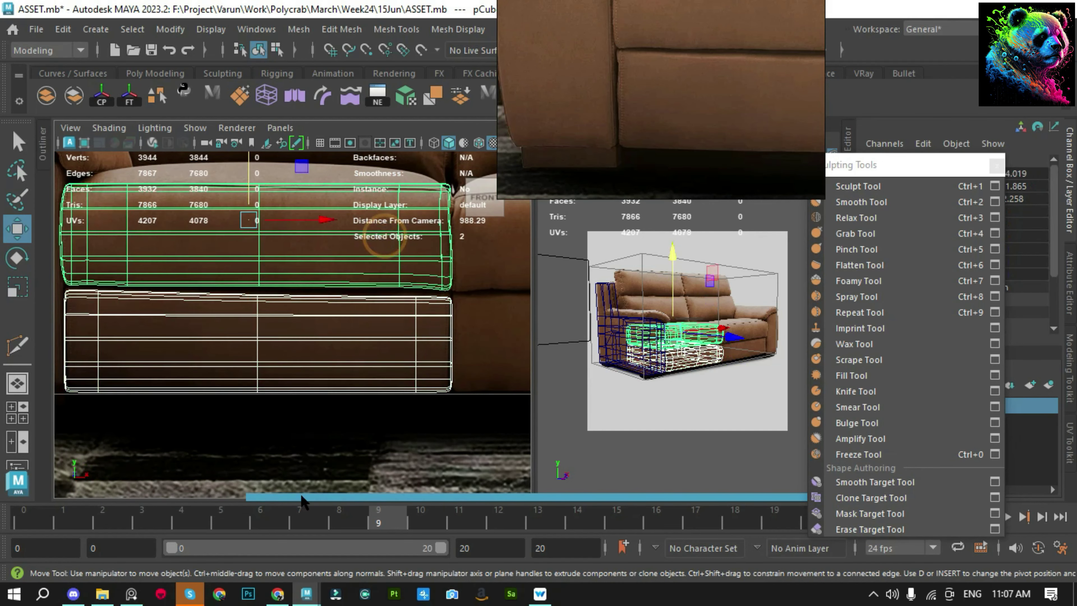
{"action": "mouse_move", "coordinate": [349, 460]}
{"action": "left_mouse_down", "text": "alt"}
{"action": "mouse_move", "coordinate": [359, 318]}
{"action": "mouse_move", "coordinate": [336, 351]}
{"action": "left_mouse_up", "text": "alt"}
Save the scene and select the upper seat cushion for editing
{"action": "left_click", "coordinate": [337, 351]}
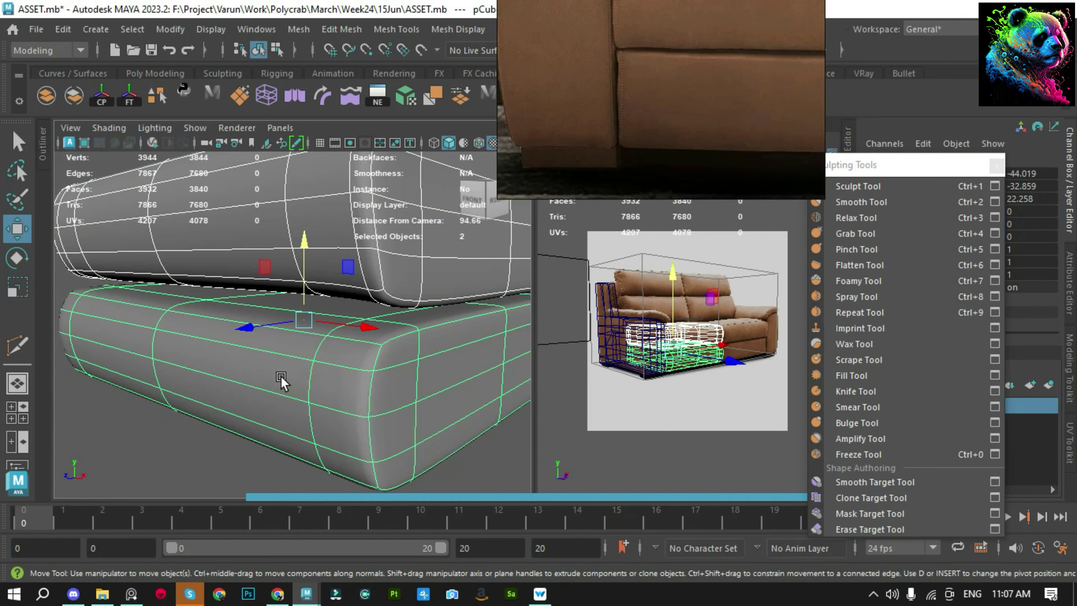
{"action": "left_click", "coordinate": [276, 179]}
{"action": "key", "text": "ctrl+s"}
{"action": "left_click", "coordinate": [253, 276]}
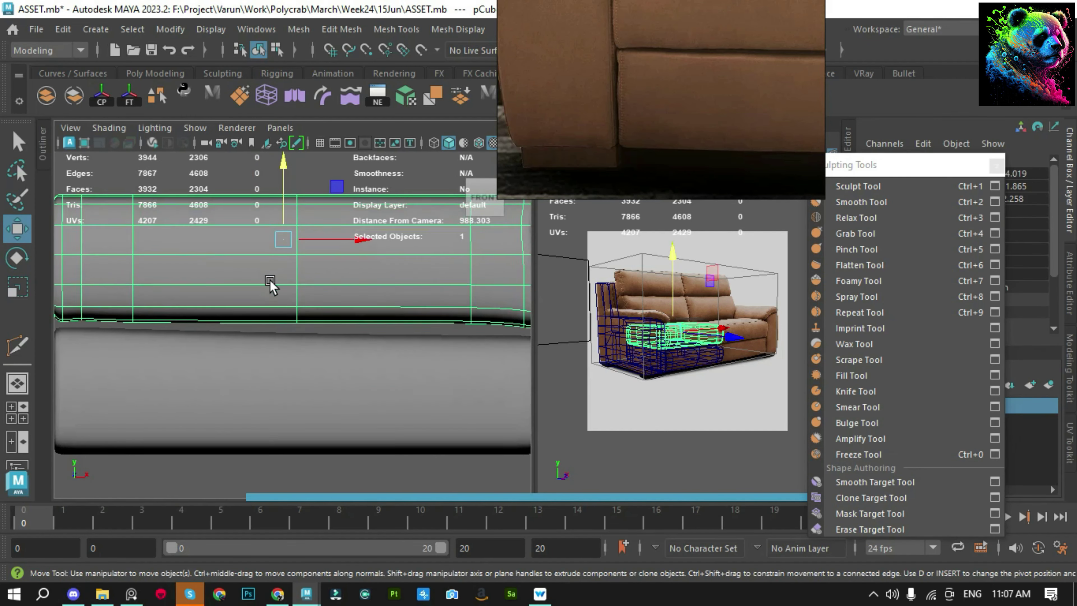
{"action": "mouse_move", "coordinate": [269, 283]}
{"action": "left_mouse_down", "text": "alt"}
{"action": "mouse_move", "coordinate": [367, 312]}
{"action": "mouse_move", "coordinate": [342, 303]}
{"action": "mouse_move", "coordinate": [341, 276]}
{"action": "mouse_move", "coordinate": [371, 316]}
{"action": "left_mouse_up", "text": "alt"}
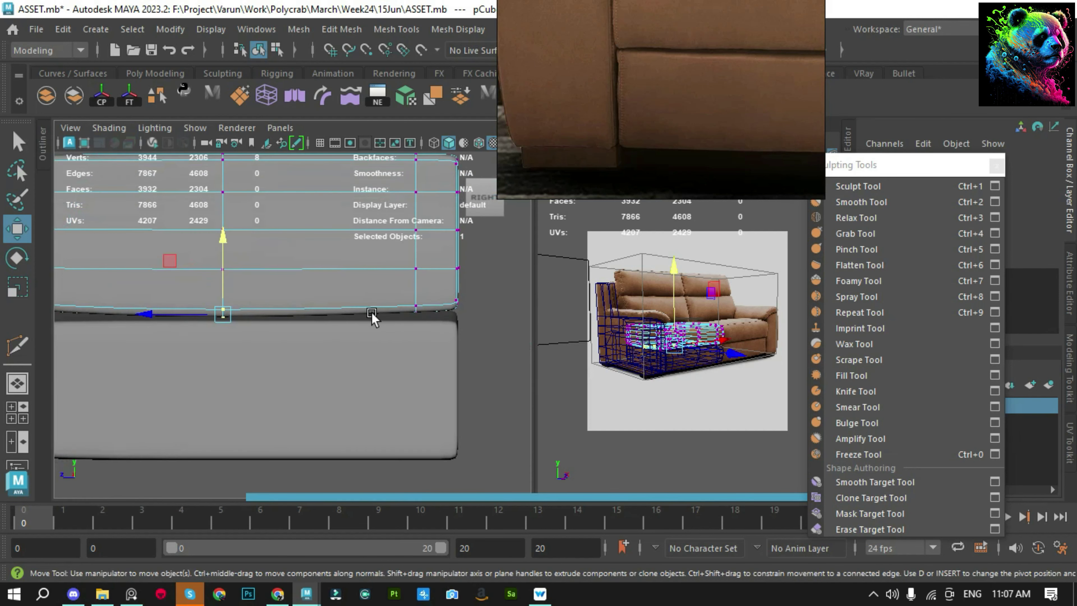
Marquee-select the vertices along the cushion's bottom edge and enter vertex editing
{"action": "left_click_drag", "start_coordinate": [475, 348], "coordinate": [507, 357]}
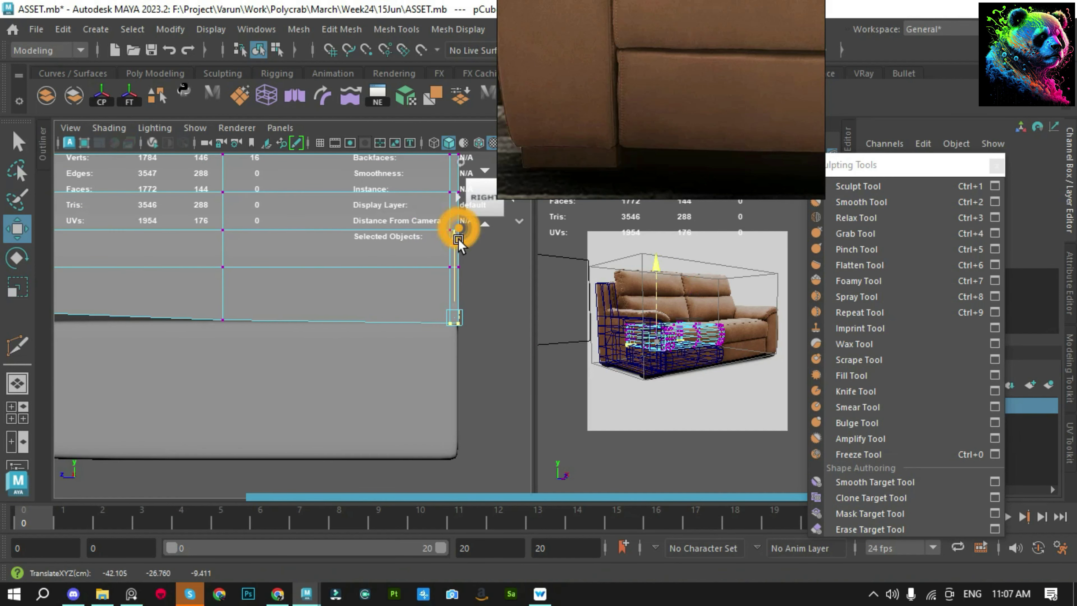
{"action": "mouse_move", "coordinate": [314, 271]}
{"action": "left_mouse_down"}
{"action": "mouse_move", "coordinate": [327, 322]}
{"action": "mouse_move", "coordinate": [269, 308]}
{"action": "left_mouse_up"}
{"action": "mouse_move", "coordinate": [269, 308]}
{"action": "right_mouse_down", "text": "alt"}
{"action": "mouse_move", "coordinate": [314, 388]}
{"action": "mouse_move", "coordinate": [376, 336]}
{"action": "right_mouse_up", "text": "alt"}
{"action": "key", "text": "q"}
{"action": "key", "text": "F10"}
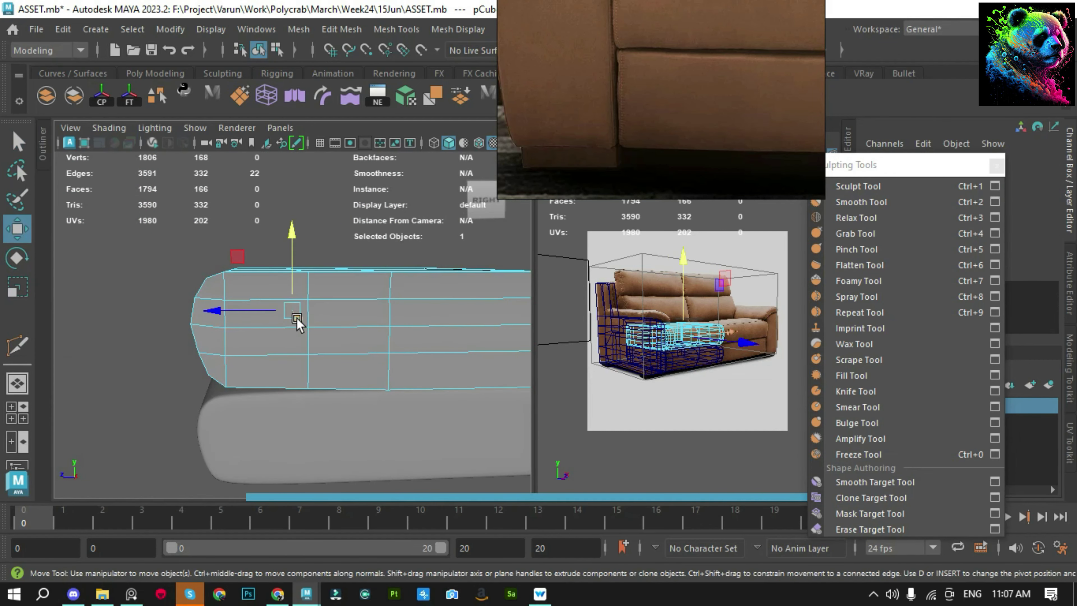
{"action": "mouse_move", "coordinate": [230, 321]}
{"action": "left_mouse_down", "text": "alt"}
{"action": "mouse_move", "coordinate": [320, 360]}
{"action": "mouse_move", "coordinate": [331, 380]}
{"action": "mouse_move", "coordinate": [325, 356]}
{"action": "mouse_move", "coordinate": [257, 355]}
{"action": "mouse_move", "coordinate": [205, 378]}
{"action": "left_mouse_up", "text": "alt"}
{"action": "scroll", "coordinate": [258, 358], "scroll_direction": "down", "scroll_amount": 2}
{"action": "scroll", "coordinate": [300, 361], "scroll_direction": "down", "scroll_amount": 3}
{"action": "key", "text": "F9"}
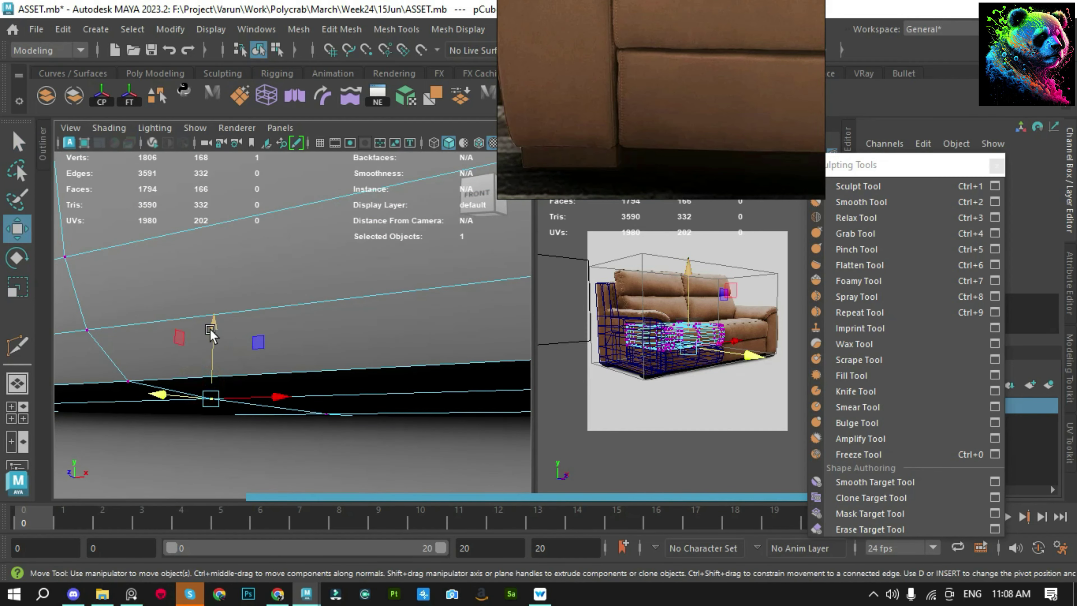
Move a bottom-edge vertex so the cushion rests on the lower one, then exit vertex mode
{"action": "mouse_move", "coordinate": [209, 329]}
{"action": "left_mouse_down", "text": "alt"}
{"action": "mouse_move", "coordinate": [435, 360]}
{"action": "mouse_move", "coordinate": [307, 428]}
{"action": "mouse_move", "coordinate": [338, 317]}
{"action": "left_mouse_up", "text": "alt"}
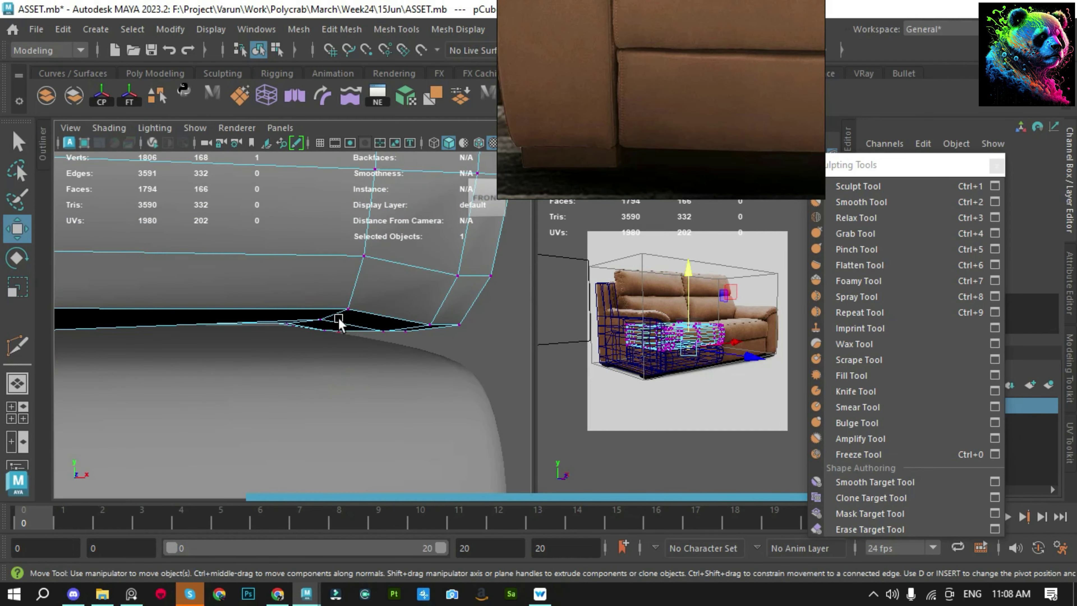
{"action": "mouse_move", "coordinate": [317, 255]}
{"action": "left_mouse_down", "text": "alt"}
{"action": "mouse_move", "coordinate": [277, 313]}
{"action": "mouse_move", "coordinate": [397, 332]}
{"action": "mouse_move", "coordinate": [331, 401]}
{"action": "mouse_move", "coordinate": [213, 345]}
{"action": "left_mouse_up", "text": "alt"}
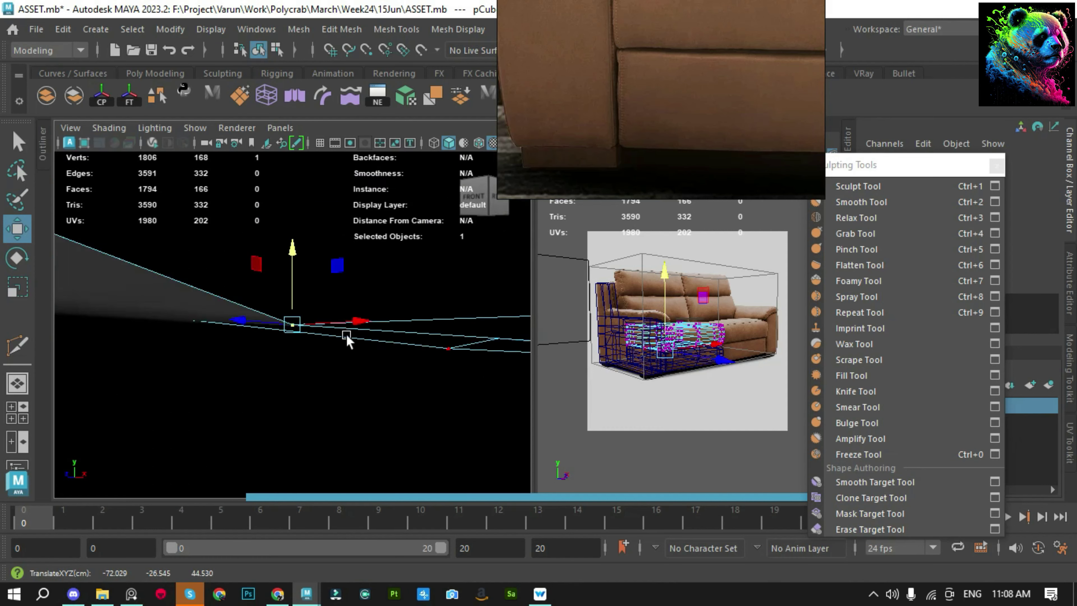
{"action": "mouse_move", "coordinate": [184, 301]}
{"action": "left_mouse_down", "text": "alt"}
{"action": "mouse_move", "coordinate": [117, 278]}
{"action": "mouse_move", "coordinate": [298, 244]}
{"action": "mouse_move", "coordinate": [293, 276]}
{"action": "left_mouse_up", "text": "alt"}
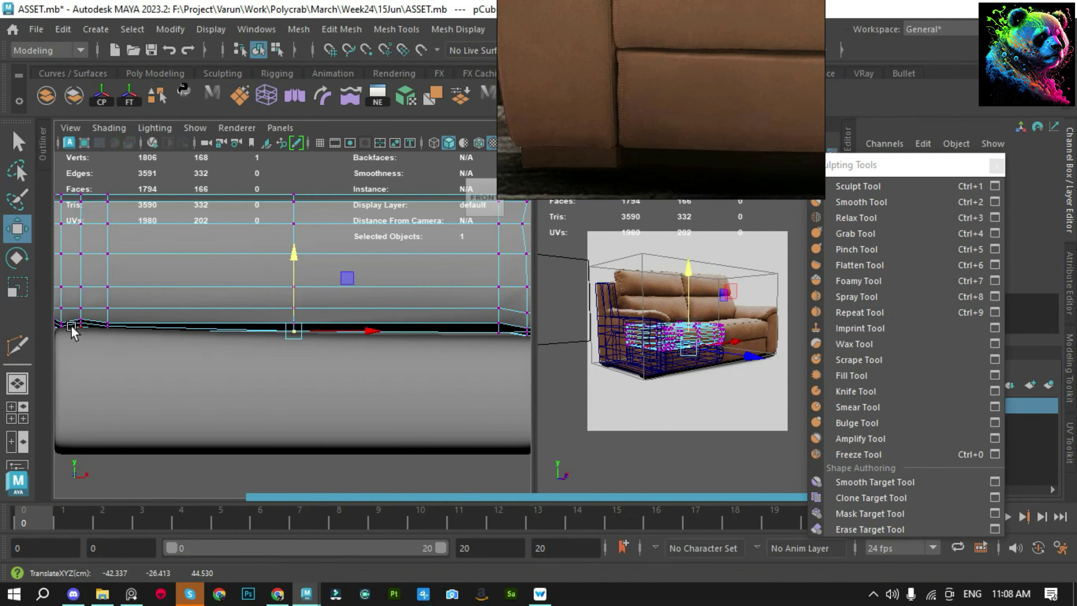
{"action": "left_click_drag", "start_coordinate": [79, 331], "coordinate": [270, 314], "text": "alt"}
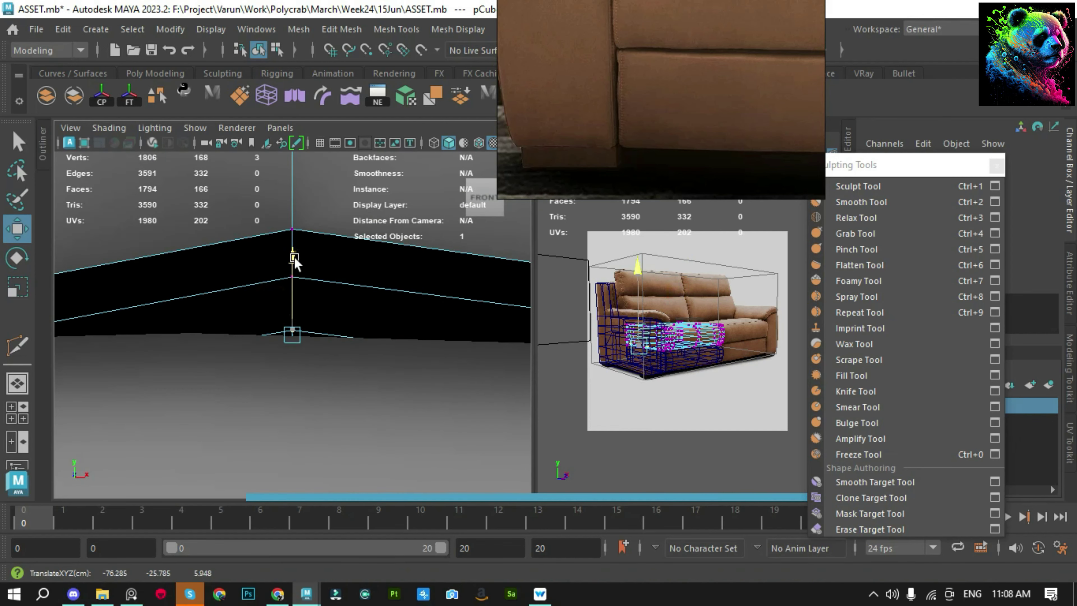
{"action": "left_click", "coordinate": [286, 240]}
{"action": "left_click_drag", "start_coordinate": [286, 239], "coordinate": [183, 298], "text": "alt"}
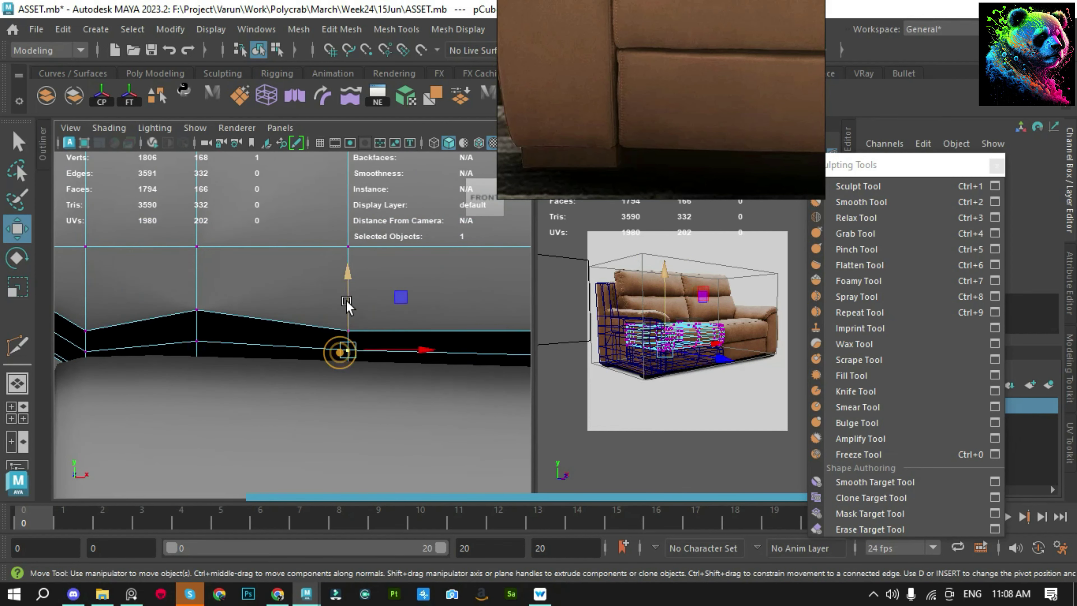
{"action": "key", "text": "F8"}
{"action": "key", "text": "space"}
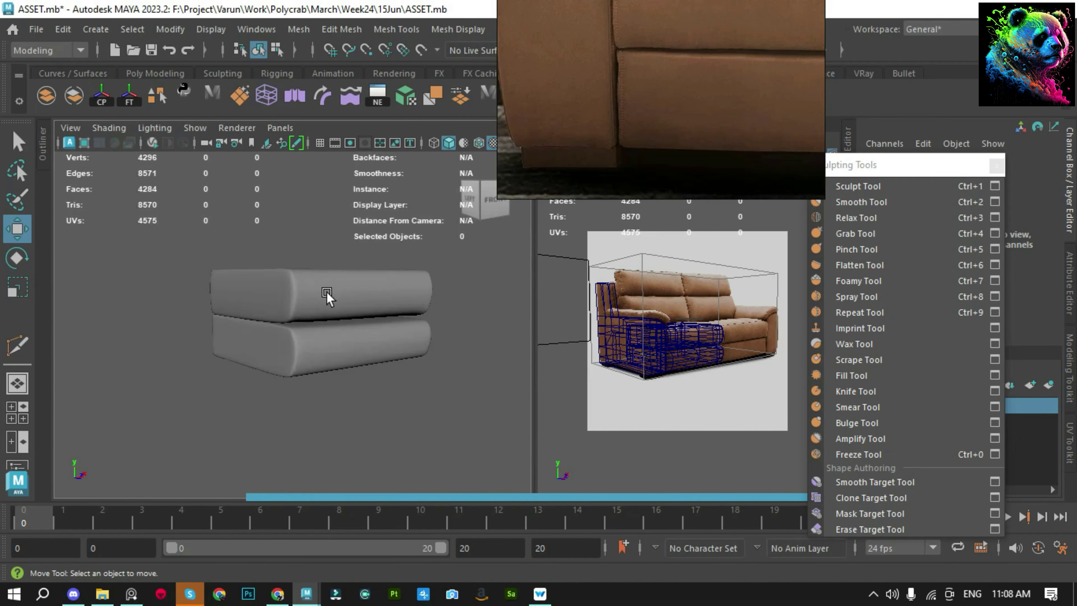
Zoom in on the cushions and select a vertex on the cushion edge
{"action": "scroll", "coordinate": [326, 297], "scroll_direction": "up", "scroll_amount": 3}
{"action": "key", "text": "space"}
{"action": "scroll", "coordinate": [159, 331], "scroll_direction": "up", "scroll_amount": 3}
{"action": "scroll", "coordinate": [293, 311], "scroll_direction": "up", "scroll_amount": 2}
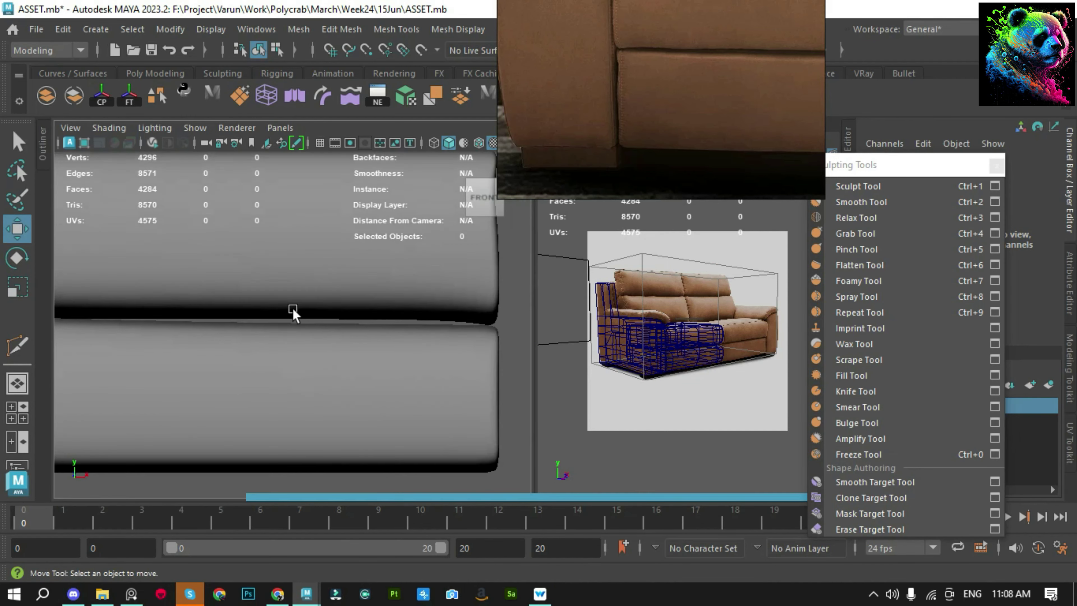
{"action": "left_click", "coordinate": [293, 312]}
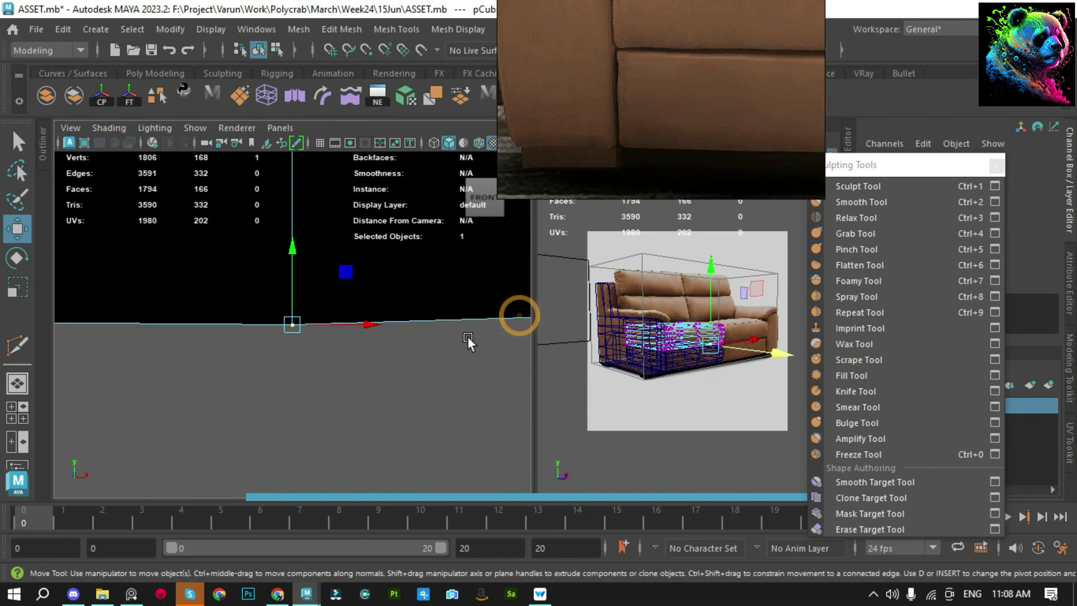
{"action": "mouse_move", "coordinate": [347, 333]}
{"action": "left_mouse_down", "text": "alt"}
{"action": "mouse_move", "coordinate": [174, 329]}
{"action": "mouse_move", "coordinate": [387, 419]}
{"action": "mouse_move", "coordinate": [287, 255]}
{"action": "mouse_move", "coordinate": [138, 308]}
{"action": "mouse_move", "coordinate": [381, 403]}
{"action": "mouse_move", "coordinate": [424, 375]}
{"action": "left_mouse_up", "text": "alt"}
Raise the selected vertex along Y, leave component mode and save the scene
{"action": "mouse_move", "coordinate": [360, 308]}
{"action": "left_mouse_down"}
{"action": "mouse_move", "coordinate": [371, 316]}
{"action": "mouse_move", "coordinate": [235, 435]}
{"action": "mouse_move", "coordinate": [409, 450]}
{"action": "mouse_move", "coordinate": [301, 273]}
{"action": "mouse_move", "coordinate": [316, 342]}
{"action": "mouse_move", "coordinate": [481, 325]}
{"action": "left_mouse_up"}
{"action": "right_click_drag", "start_coordinate": [480, 325], "coordinate": [393, 462], "text": "alt"}
{"action": "left_click_drag", "start_coordinate": [393, 462], "coordinate": [281, 377], "text": "alt"}
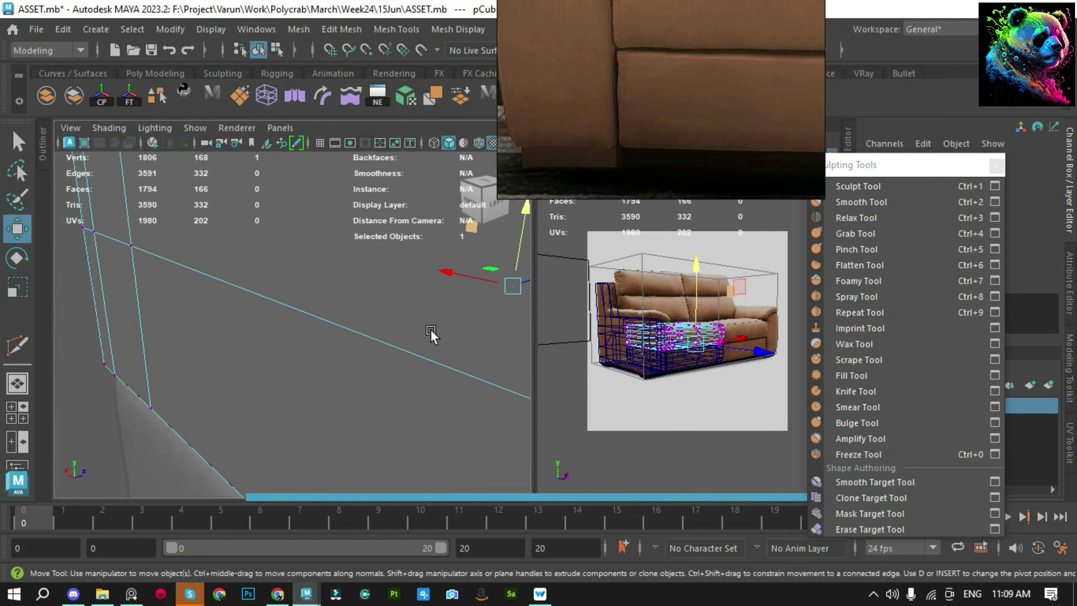
{"action": "mouse_move", "coordinate": [285, 336]}
{"action": "left_mouse_down"}
{"action": "mouse_move", "coordinate": [292, 297]}
{"action": "mouse_move", "coordinate": [286, 450]}
{"action": "mouse_move", "coordinate": [122, 328]}
{"action": "mouse_move", "coordinate": [320, 356]}
{"action": "mouse_move", "coordinate": [373, 270]}
{"action": "mouse_move", "coordinate": [370, 223]}
{"action": "left_mouse_up"}
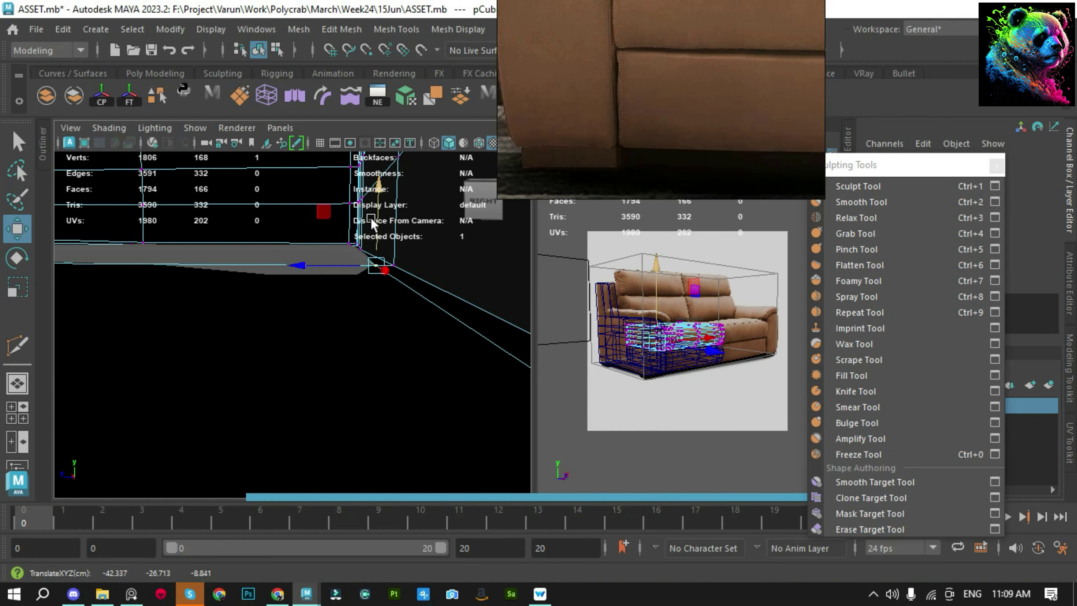
{"action": "key", "text": "F8"}
{"action": "left_click_drag", "start_coordinate": [437, 313], "coordinate": [327, 374], "text": "alt"}
{"action": "key", "text": "q"}
{"action": "left_click", "coordinate": [503, 362]}
{"action": "key", "text": "ctrl+s"}
Frame the stacked cushions closely and select the upper cushion mesh
{"action": "mouse_move", "coordinate": [503, 362]}
{"action": "left_mouse_down", "text": "alt"}
{"action": "mouse_move", "coordinate": [180, 343]}
{"action": "mouse_move", "coordinate": [480, 344]}
{"action": "mouse_move", "coordinate": [379, 271]}
{"action": "mouse_move", "coordinate": [165, 289]}
{"action": "mouse_move", "coordinate": [368, 289]}
{"action": "mouse_move", "coordinate": [255, 276]}
{"action": "left_mouse_up", "text": "alt"}
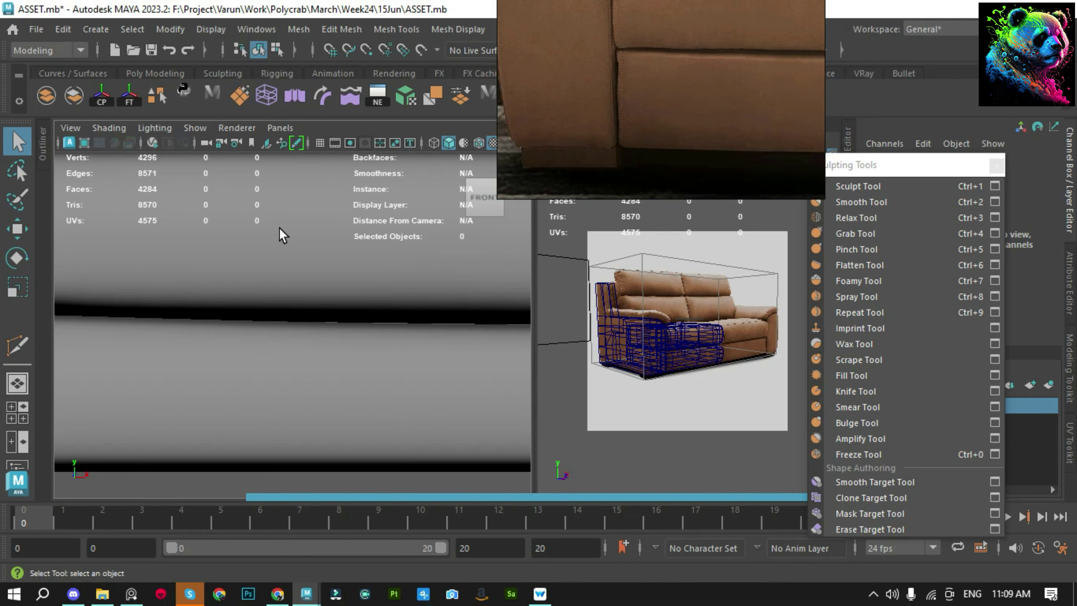
{"action": "key", "text": "space"}
{"action": "key", "text": "f"}
{"action": "left_click_drag", "start_coordinate": [259, 331], "coordinate": [411, 396], "text": "alt"}
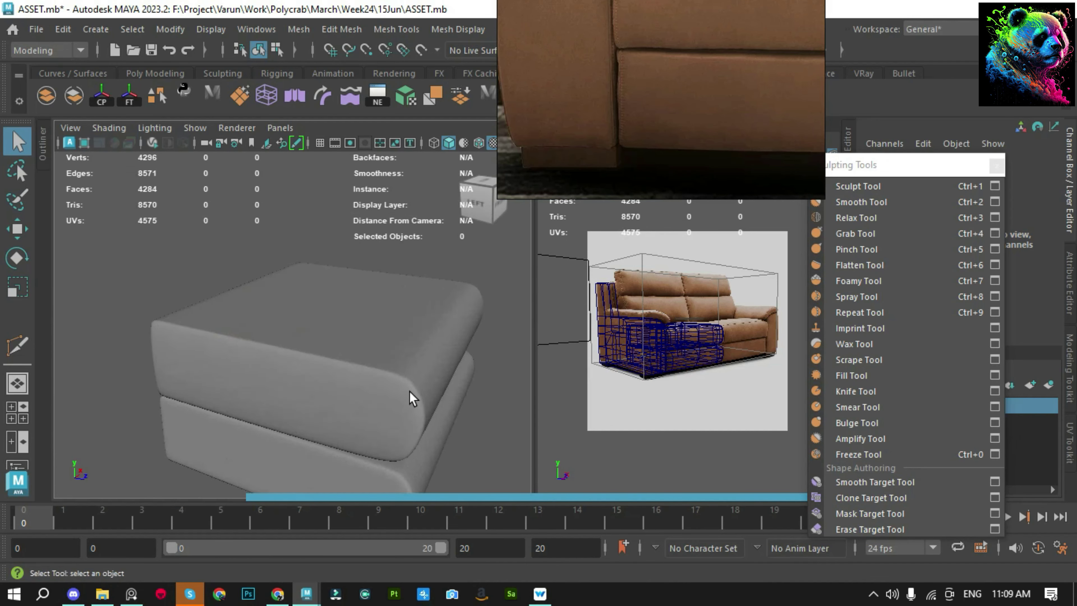
{"action": "middle_click_drag", "start_coordinate": [411, 397], "coordinate": [402, 309], "text": "alt"}
{"action": "left_click_drag", "start_coordinate": [402, 310], "coordinate": [349, 300], "text": "alt"}
{"action": "left_click", "coordinate": [308, 241]}
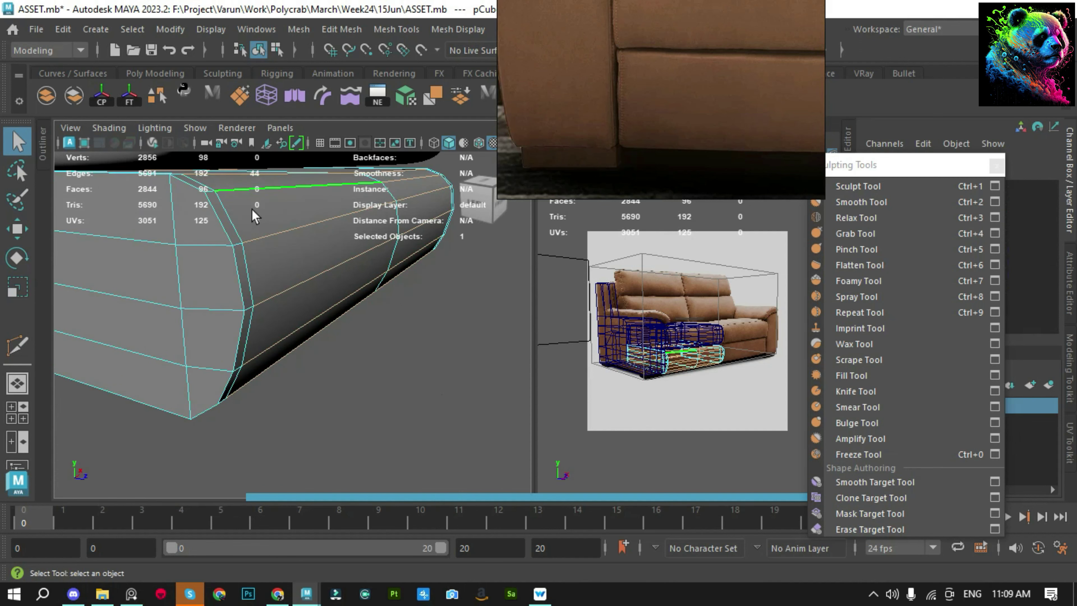
With the Move tool active, select the cushion mesh for vertex editing
{"action": "mouse_move", "coordinate": [262, 206]}
{"action": "left_mouse_down", "text": "alt"}
{"action": "mouse_move", "coordinate": [307, 240]}
{"action": "mouse_move", "coordinate": [271, 253]}
{"action": "mouse_move", "coordinate": [325, 284]}
{"action": "left_mouse_up", "text": "alt"}
{"action": "key", "text": "w"}
{"action": "left_click", "coordinate": [418, 298]}
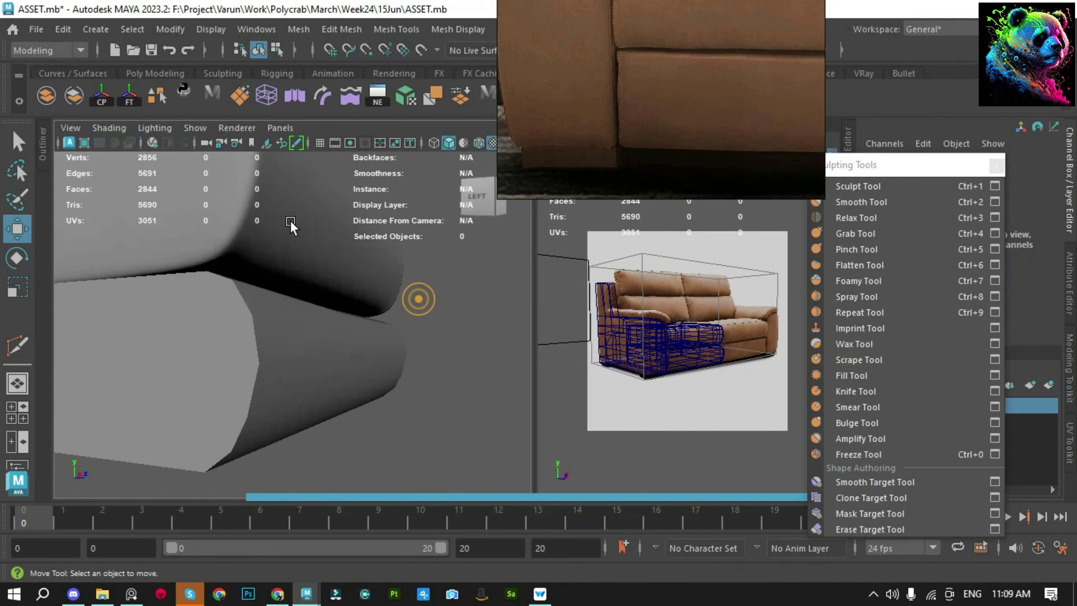
{"action": "left_click", "coordinate": [291, 221]}
{"action": "mouse_move", "coordinate": [507, 284]}
{"action": "left_mouse_down", "text": "alt"}
{"action": "mouse_move", "coordinate": [390, 296]}
{"action": "mouse_move", "coordinate": [435, 344]}
{"action": "mouse_move", "coordinate": [197, 316]}
{"action": "mouse_move", "coordinate": [281, 344]}
{"action": "mouse_move", "coordinate": [528, 366]}
{"action": "mouse_move", "coordinate": [326, 350]}
{"action": "mouse_move", "coordinate": [413, 361]}
{"action": "mouse_move", "coordinate": [365, 297]}
{"action": "mouse_move", "coordinate": [254, 297]}
{"action": "left_mouse_up", "text": "alt"}
{"action": "left_click", "coordinate": [343, 297]}
{"action": "left_click", "coordinate": [434, 344]}
{"action": "left_click", "coordinate": [356, 292]}
Marquee-select the cushion's corner vertices and frame them in view
{"action": "right_click_drag", "start_coordinate": [255, 297], "coordinate": [181, 299]}
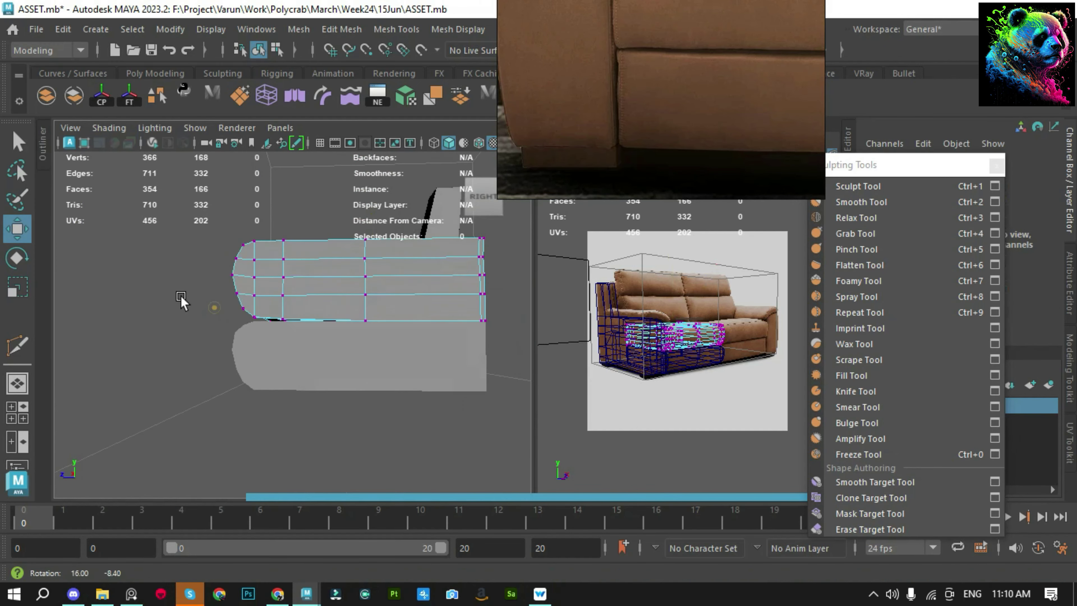
{"action": "left_click_drag", "start_coordinate": [181, 299], "coordinate": [267, 331]}
{"action": "key", "text": "f"}
{"action": "mouse_move", "coordinate": [330, 320]}
{"action": "left_mouse_down", "text": "alt"}
{"action": "mouse_move", "coordinate": [336, 380]}
{"action": "mouse_move", "coordinate": [230, 371]}
{"action": "left_mouse_up", "text": "alt"}
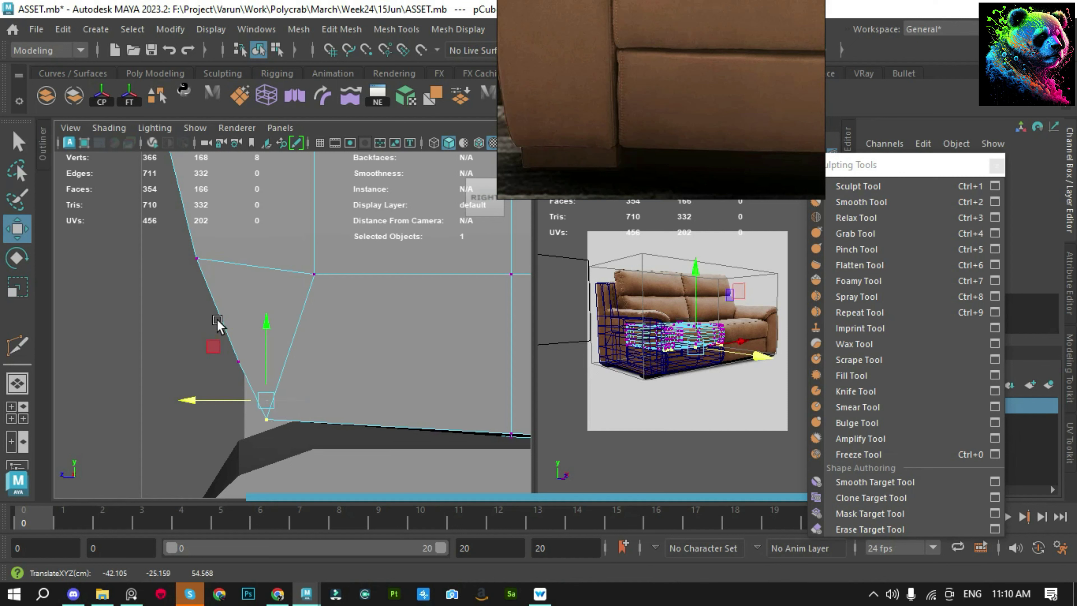
{"action": "left_click_drag", "start_coordinate": [237, 321], "coordinate": [341, 437]}
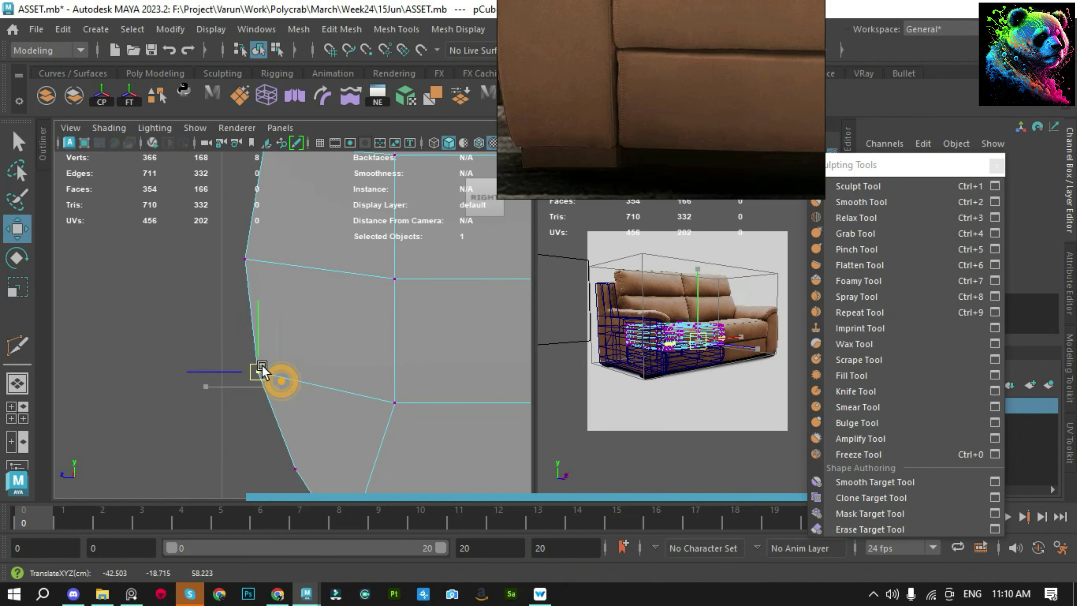
{"action": "left_click_drag", "start_coordinate": [262, 370], "coordinate": [177, 346], "text": "alt"}
{"action": "key", "text": "F8"}
{"action": "left_click_drag", "start_coordinate": [373, 329], "coordinate": [300, 365], "text": "alt"}
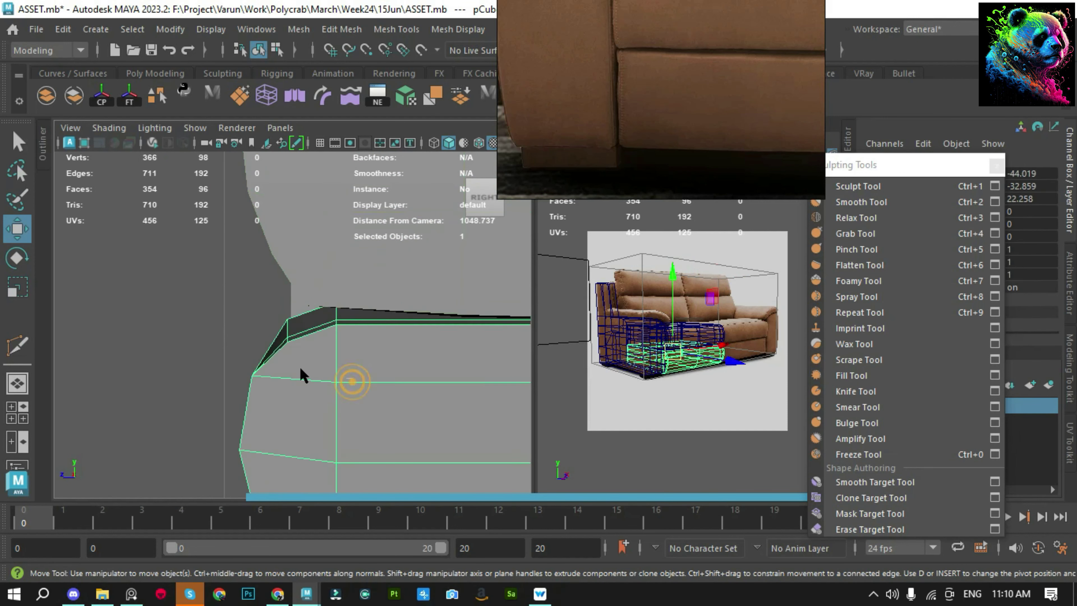
In wireframe display, push the selected corner vertices outward in the side view
{"action": "left_click", "coordinate": [479, 142]}
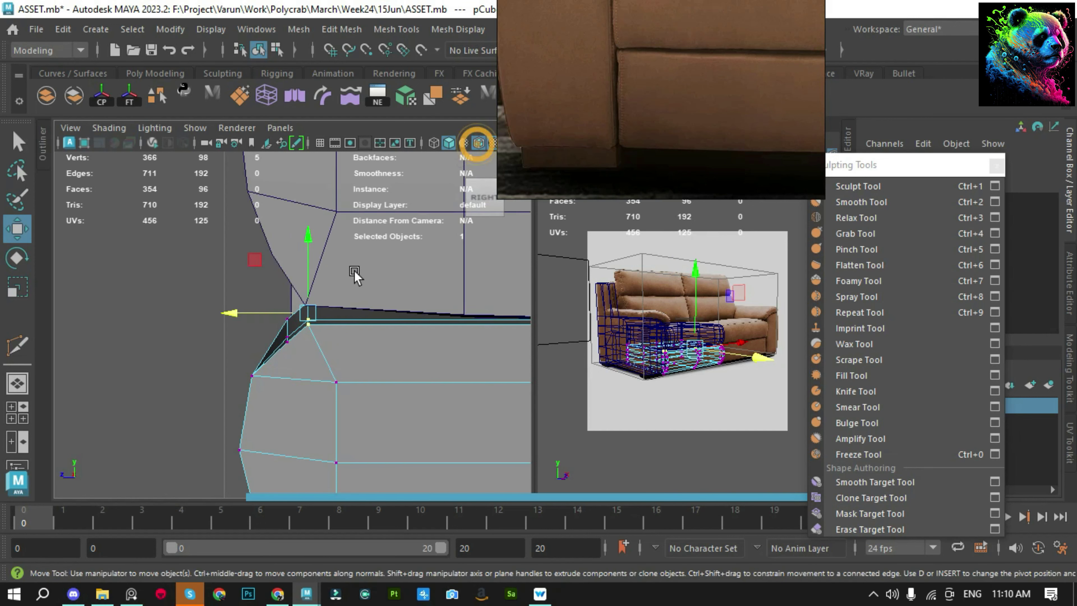
{"action": "scroll", "coordinate": [282, 351], "scroll_direction": "up", "scroll_amount": 3}
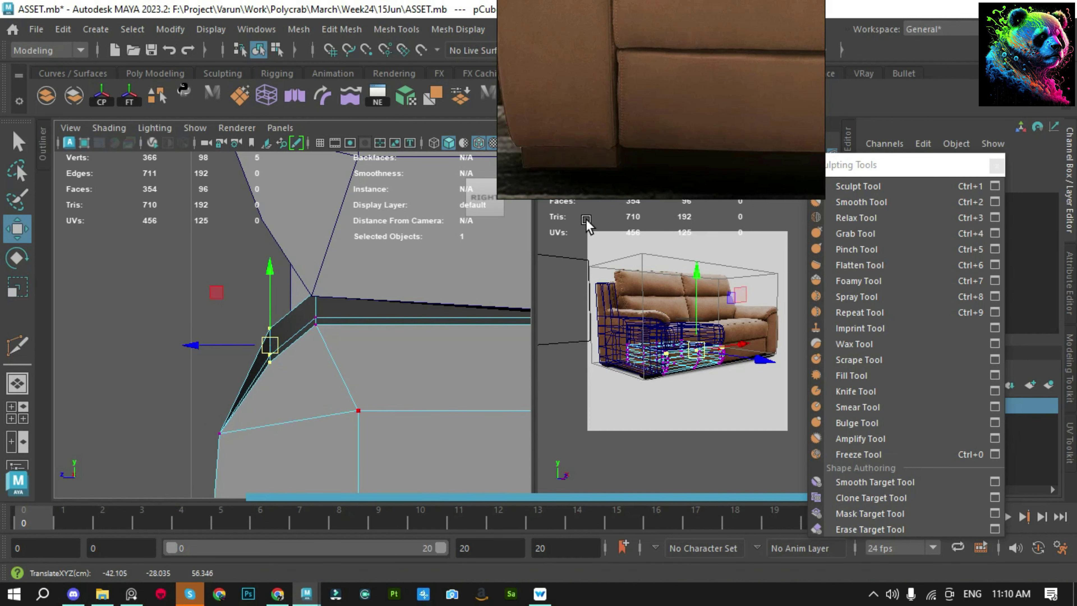
{"action": "scroll", "coordinate": [648, 64], "scroll_direction": "down", "scroll_amount": 3}
{"action": "scroll", "coordinate": [576, 71], "scroll_direction": "up", "scroll_amount": 4}
{"action": "scroll", "coordinate": [568, 83], "scroll_direction": "up", "scroll_amount": 2}
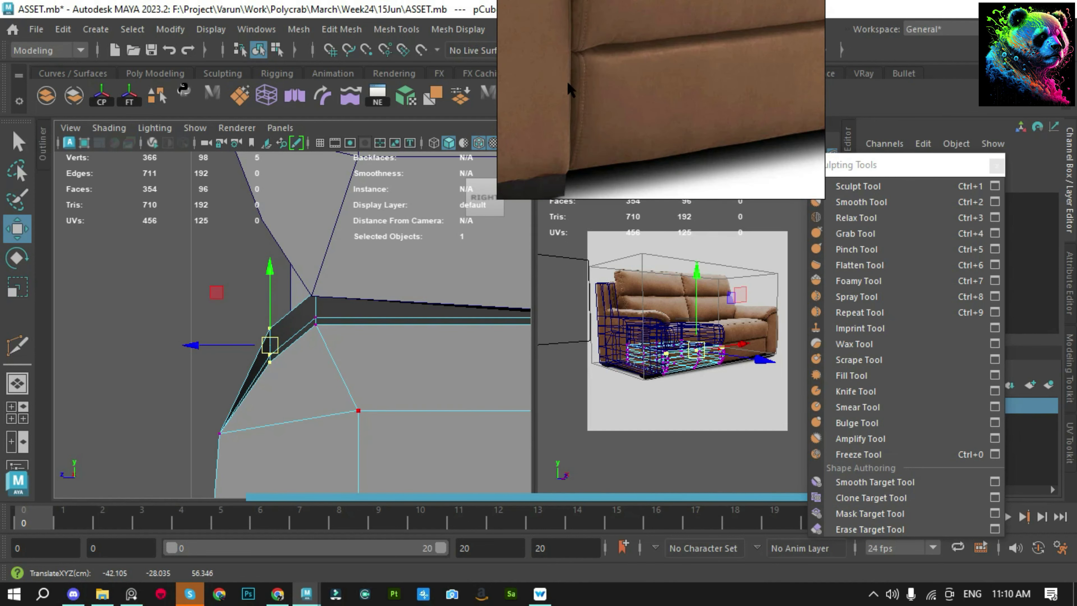
{"action": "scroll", "coordinate": [204, 296], "scroll_direction": "down", "scroll_amount": 3}
{"action": "scroll", "coordinate": [203, 335], "scroll_direction": "down", "scroll_amount": 3}
{"action": "key", "text": "4"}
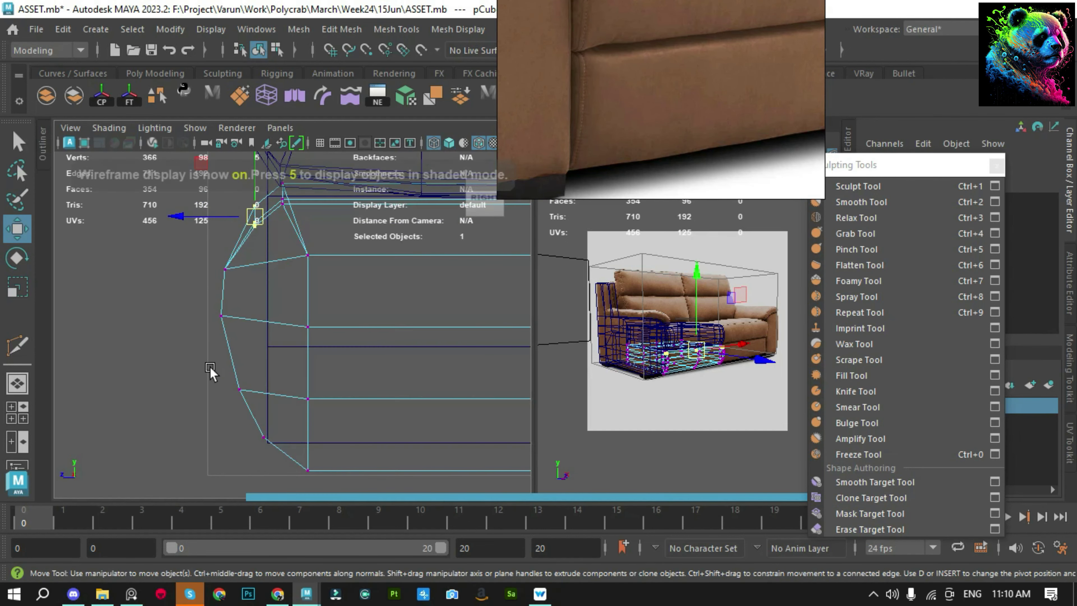
{"action": "middle_click_drag", "start_coordinate": [210, 368], "coordinate": [234, 424], "text": "alt"}
{"action": "left_click_drag", "start_coordinate": [169, 353], "coordinate": [181, 364]}
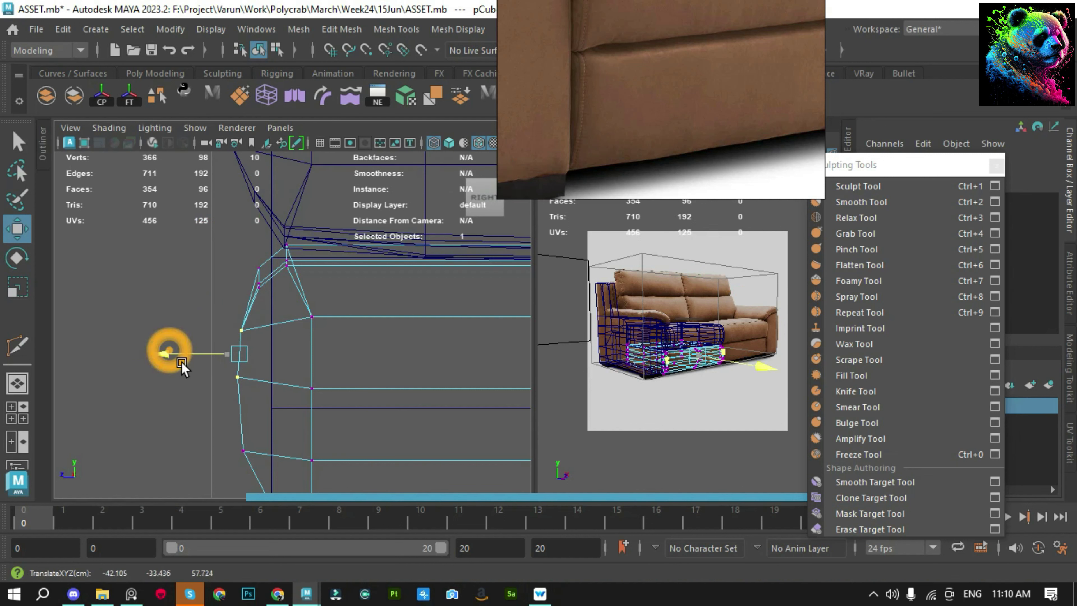
{"action": "middle_click_drag", "start_coordinate": [194, 455], "coordinate": [188, 401], "text": "alt"}
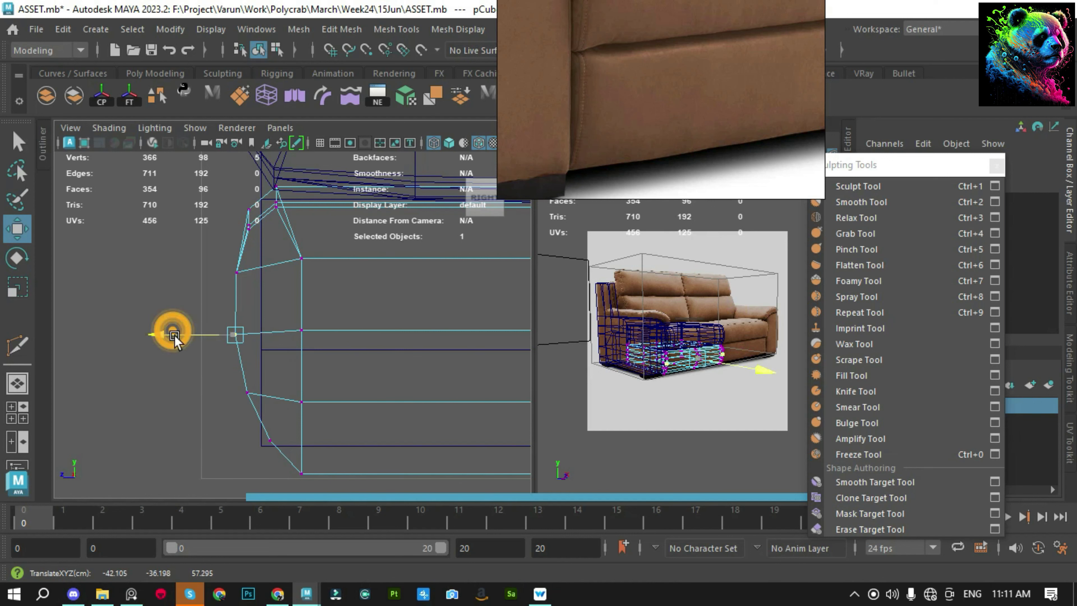
Select the cushion's front-corner vertices and return to textured shaded display
{"action": "scroll", "coordinate": [280, 328], "scroll_direction": "up", "scroll_amount": 3}
{"action": "left_click_drag", "start_coordinate": [264, 224], "coordinate": [308, 344]}
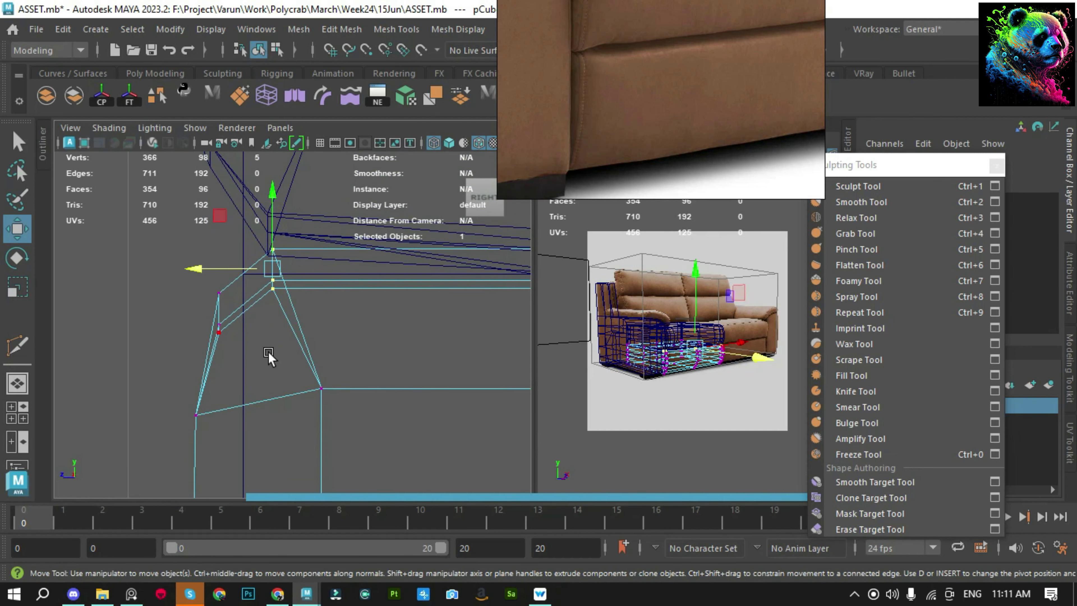
{"action": "mouse_move", "coordinate": [208, 319]}
{"action": "left_mouse_down", "text": "alt"}
{"action": "mouse_move", "coordinate": [399, 409]}
{"action": "mouse_move", "coordinate": [320, 321]}
{"action": "left_mouse_up", "text": "alt"}
{"action": "key", "text": "6"}
{"action": "scroll", "coordinate": [400, 409], "scroll_direction": "up", "scroll_amount": 3}
Select the vertices along the cushion's front edge and shift them sideways
{"action": "key", "text": "F9"}
{"action": "key", "text": "q"}
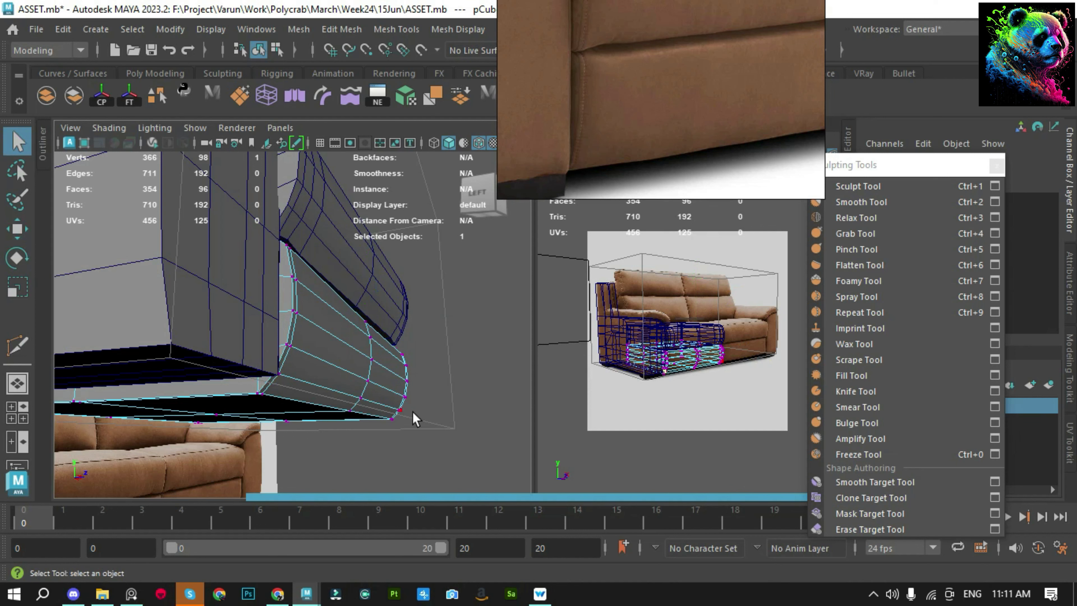
{"action": "left_click_drag", "start_coordinate": [416, 419], "coordinate": [348, 373]}
{"action": "key", "text": "w"}
{"action": "mouse_move", "coordinate": [407, 394]}
{"action": "left_mouse_down"}
{"action": "mouse_move", "coordinate": [415, 396]}
{"action": "mouse_move", "coordinate": [295, 346]}
{"action": "left_mouse_up"}
In wireframe, select the corner vertex of the cushion profile, then restore shaded display
{"action": "key", "text": "q"}
{"action": "scroll", "coordinate": [380, 451], "scroll_direction": "down", "scroll_amount": 4}
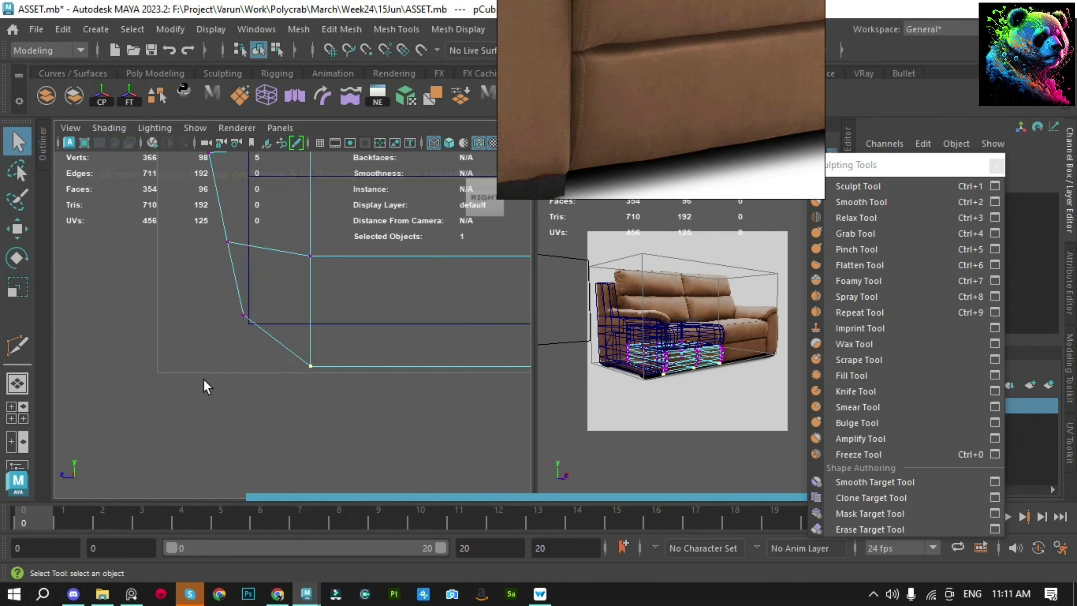
{"action": "key", "text": "4"}
{"action": "key", "text": "w"}
{"action": "middle_click_drag", "start_coordinate": [227, 265], "coordinate": [264, 359], "text": "alt"}
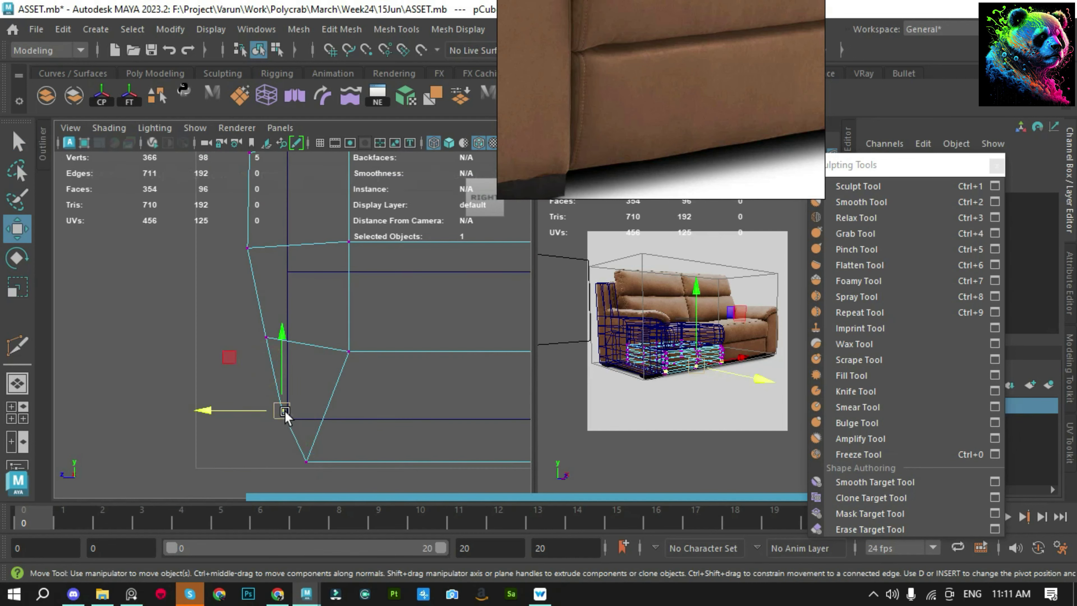
{"action": "left_click", "coordinate": [258, 332]}
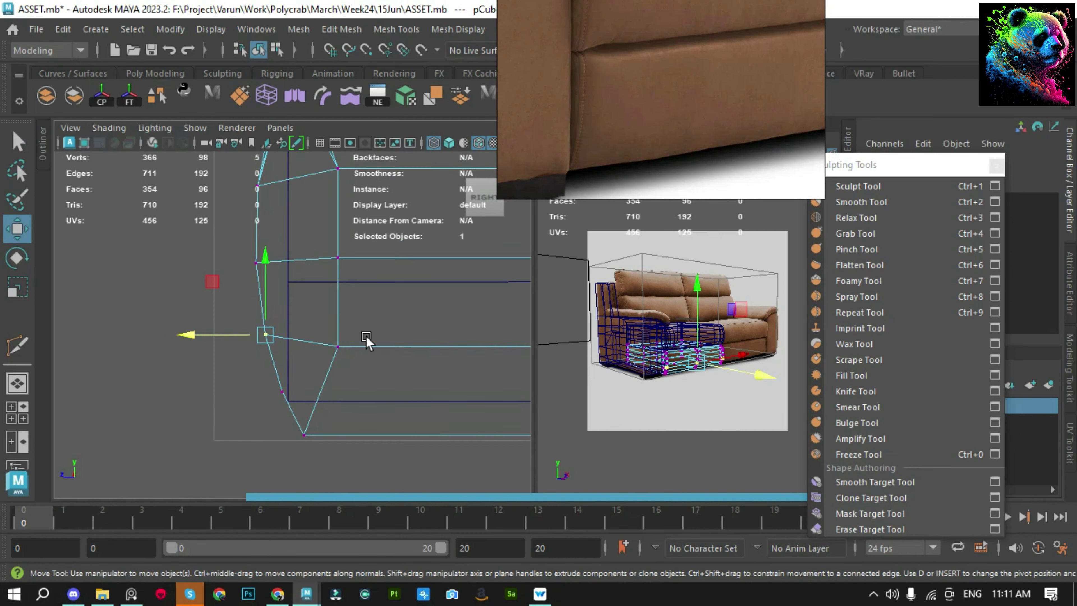
{"action": "key", "text": "6"}
{"action": "mouse_move", "coordinate": [368, 344]}
{"action": "left_mouse_down", "text": "alt"}
{"action": "mouse_move", "coordinate": [240, 387]}
{"action": "mouse_move", "coordinate": [344, 443]}
{"action": "mouse_move", "coordinate": [356, 418]}
{"action": "left_mouse_up", "text": "alt"}
Select ffd1Lattice and set its T Divisions to 2 in the Channel Box
{"action": "left_click_drag", "start_coordinate": [307, 320], "coordinate": [308, 365]}
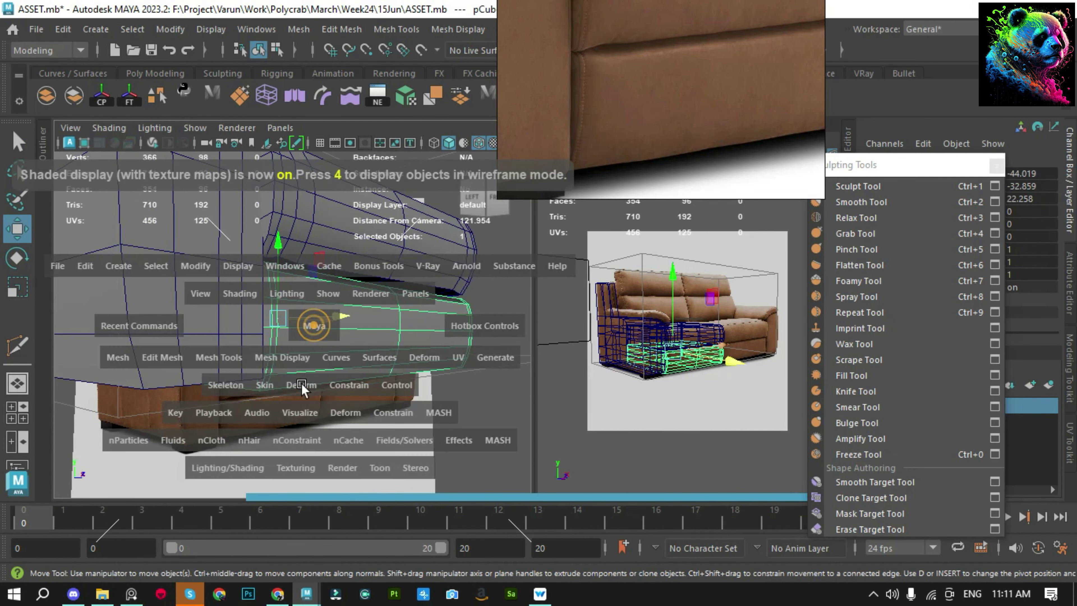
{"action": "left_click", "coordinate": [262, 299]}
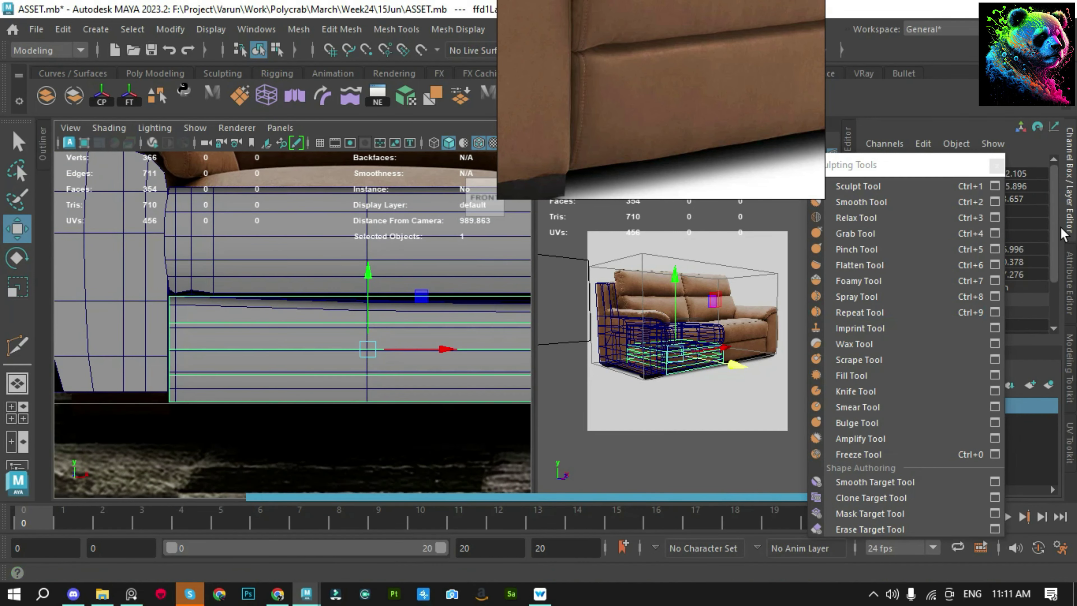
{"action": "left_click", "coordinate": [996, 166]}
{"action": "scroll", "coordinate": [1017, 254], "scroll_direction": "down", "scroll_amount": 2}
{"action": "left_click", "coordinate": [1023, 280]}
{"action": "type", "text": "2"}
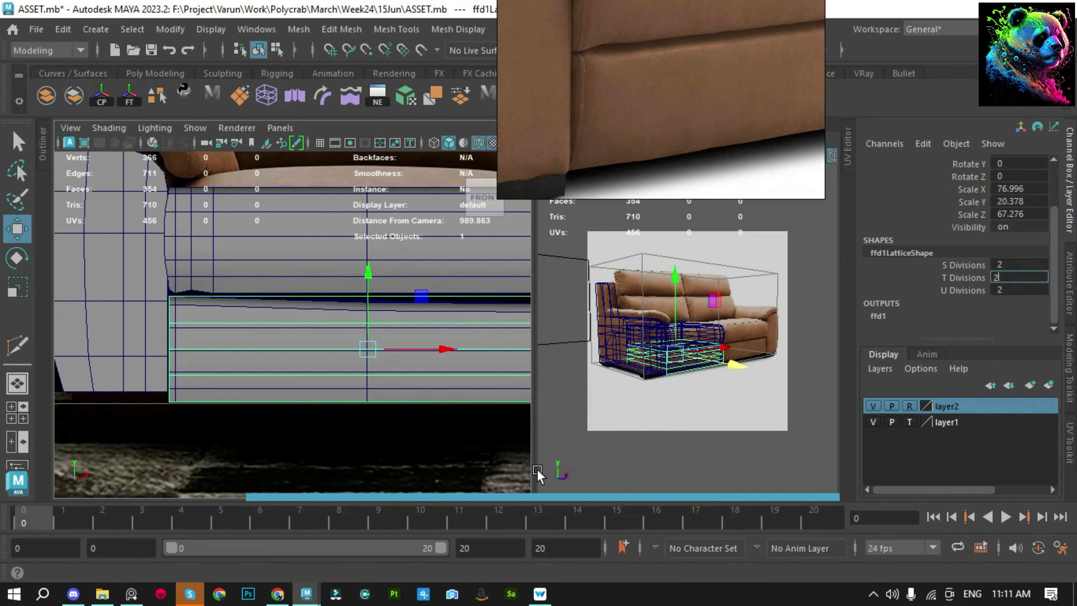
{"action": "key", "text": "Return"}
{"action": "left_click", "coordinate": [168, 336]}
Raise the lattice upward, then turn off Wireframe on Shaded for the cushions
{"action": "left_click", "coordinate": [137, 367]}
{"action": "scroll", "coordinate": [451, 337], "scroll_direction": "up", "scroll_amount": 3}
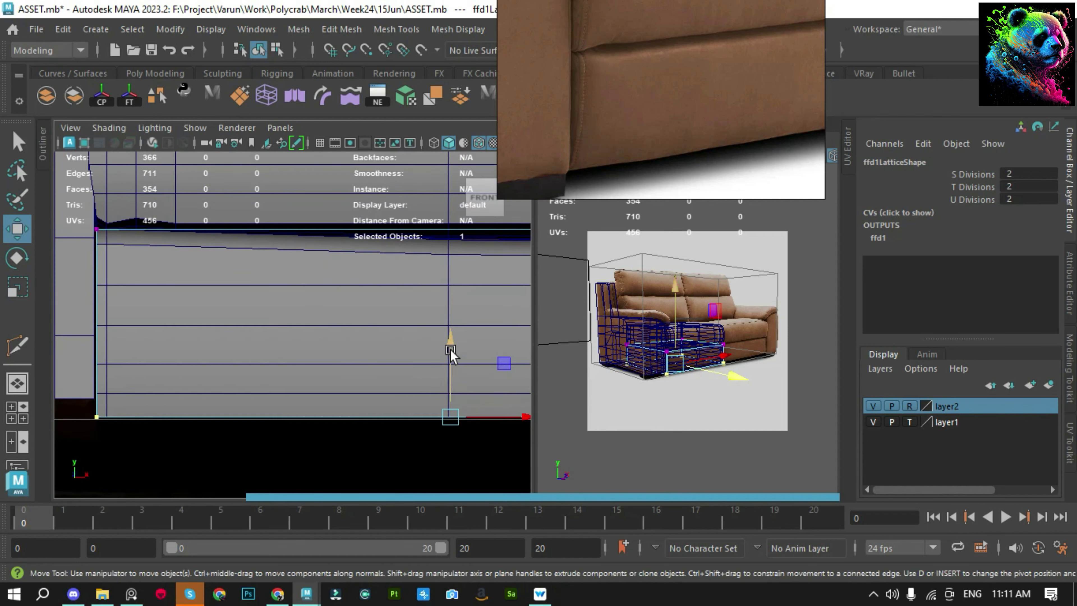
{"action": "left_click_drag", "start_coordinate": [451, 351], "coordinate": [455, 314]}
{"action": "key", "text": "q"}
{"action": "left_click_drag", "start_coordinate": [257, 365], "coordinate": [361, 467]}
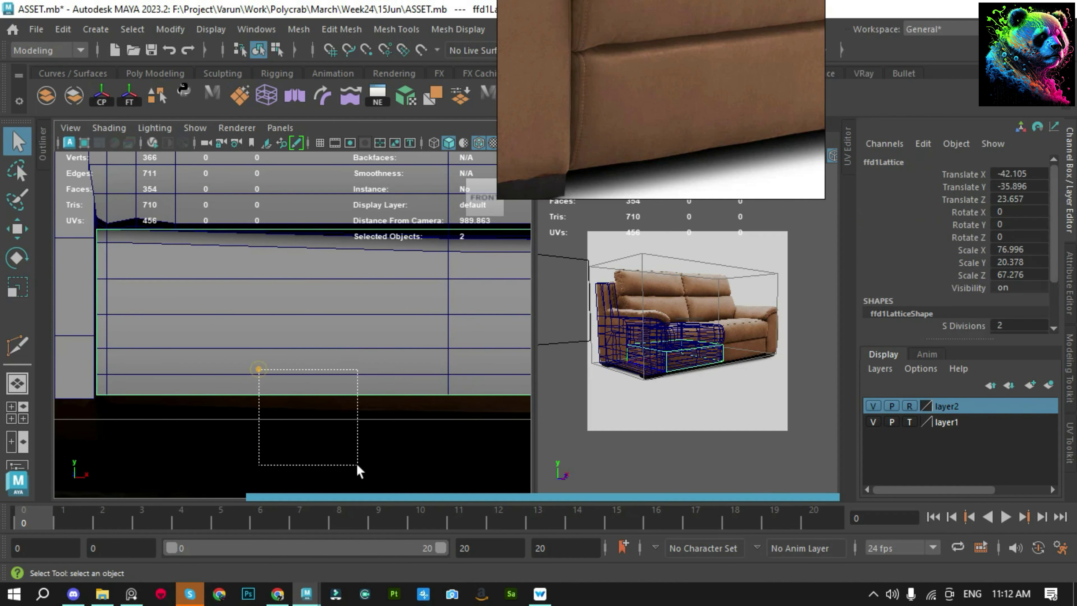
{"action": "mouse_move", "coordinate": [320, 308]}
{"action": "left_mouse_down", "text": "alt"}
{"action": "mouse_move", "coordinate": [433, 356]}
{"action": "mouse_move", "coordinate": [223, 348]}
{"action": "mouse_move", "coordinate": [423, 344]}
{"action": "mouse_move", "coordinate": [245, 372]}
{"action": "mouse_move", "coordinate": [253, 369]}
{"action": "left_mouse_up", "text": "alt"}
{"action": "left_click", "coordinate": [445, 382]}
{"action": "left_click", "coordinate": [479, 139]}
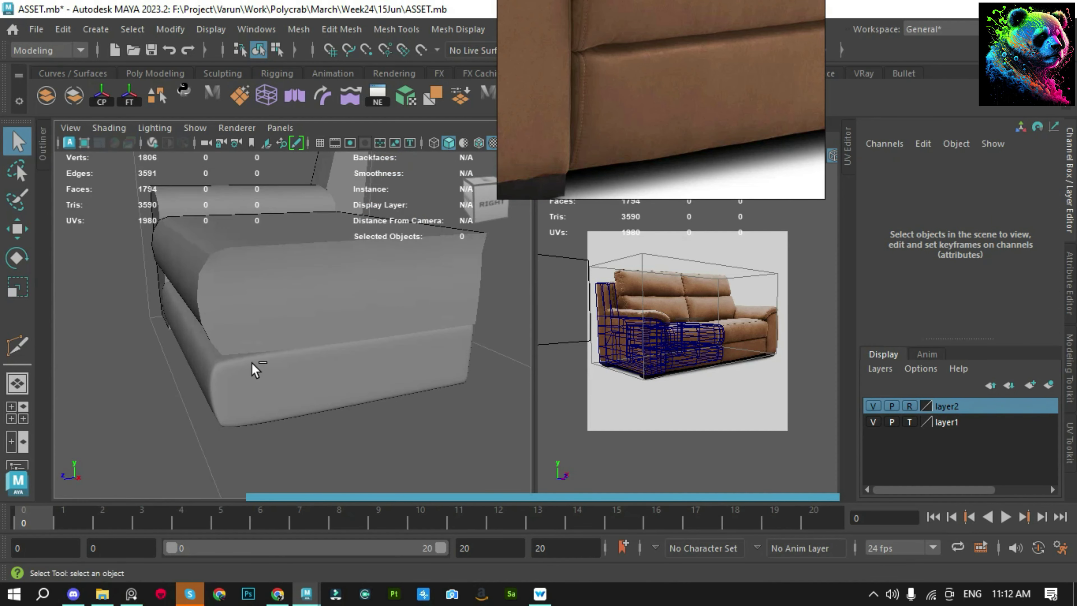
Save the scene and select both cushions, pCube4 and pCube3
{"action": "key", "text": "ctrl+s"}
{"action": "left_click", "coordinate": [252, 301]}
{"action": "left_click", "coordinate": [67, 416]}
{"action": "mouse_move", "coordinate": [70, 414]}
{"action": "left_mouse_down", "text": "alt"}
{"action": "mouse_move", "coordinate": [330, 359]}
{"action": "mouse_move", "coordinate": [269, 382]}
{"action": "left_mouse_up", "text": "alt"}
{"action": "key", "text": "ctrl+s"}
{"action": "left_click_drag", "start_coordinate": [368, 526], "coordinate": [458, 523]}
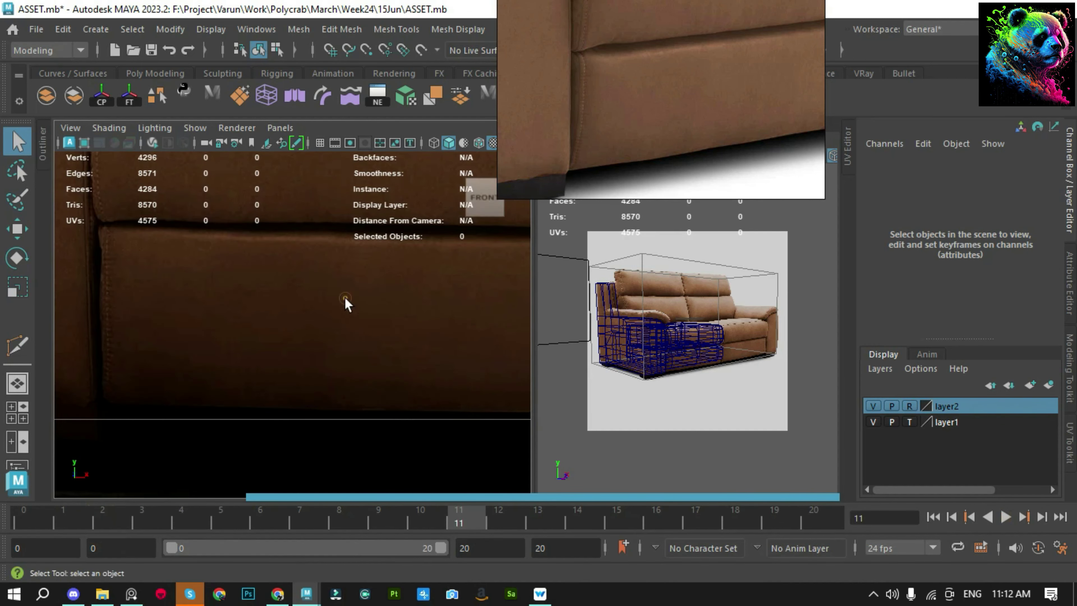
{"action": "left_click", "coordinate": [334, 359]}
{"action": "left_click_drag", "start_coordinate": [336, 346], "coordinate": [264, 367], "text": "alt"}
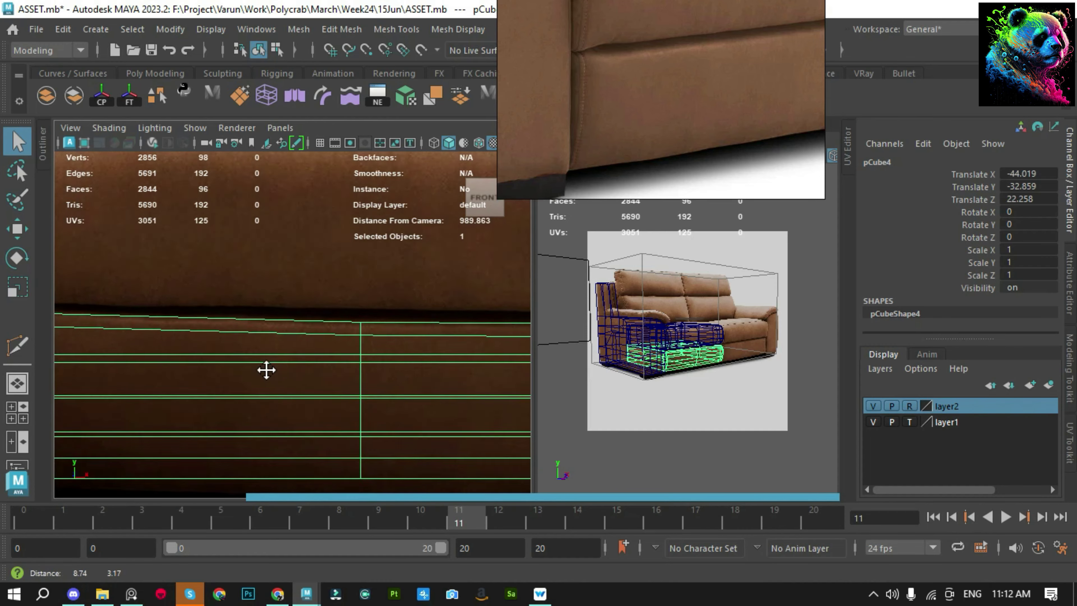
{"action": "left_click", "coordinate": [292, 257], "text": "shift"}
Undo the recent cushion edits back to the last saved state
{"action": "key", "text": "ctrl+z"}
{"action": "key", "text": "ctrl+z"}
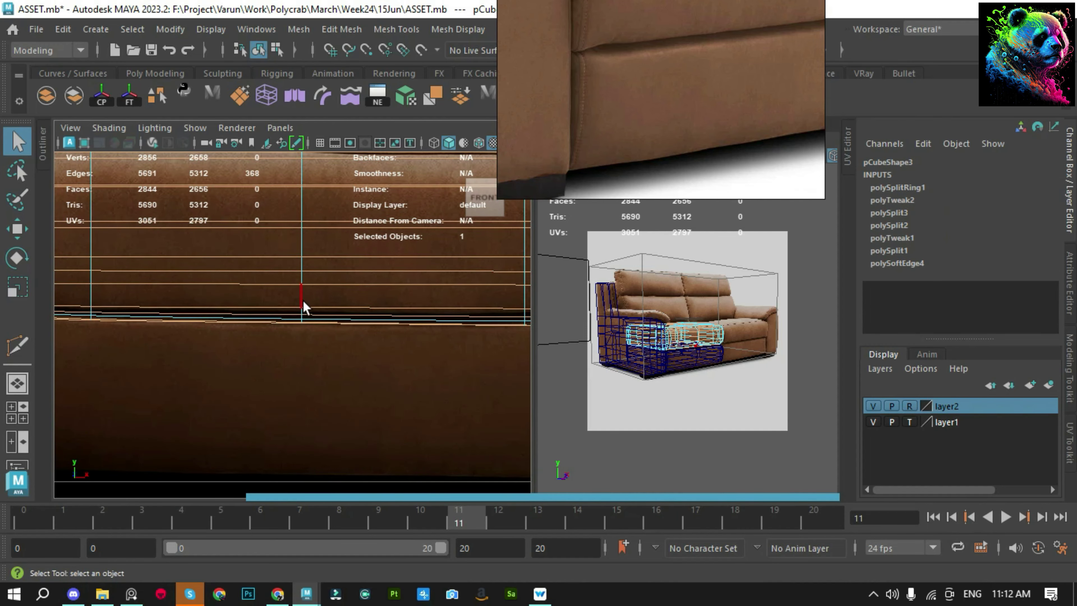
{"action": "key", "text": "ctrl+z"}
{"action": "key", "text": "ctrl+z"}
{"action": "key", "text": "ctrl+z"}
{"action": "key", "text": "ctrl+z"}
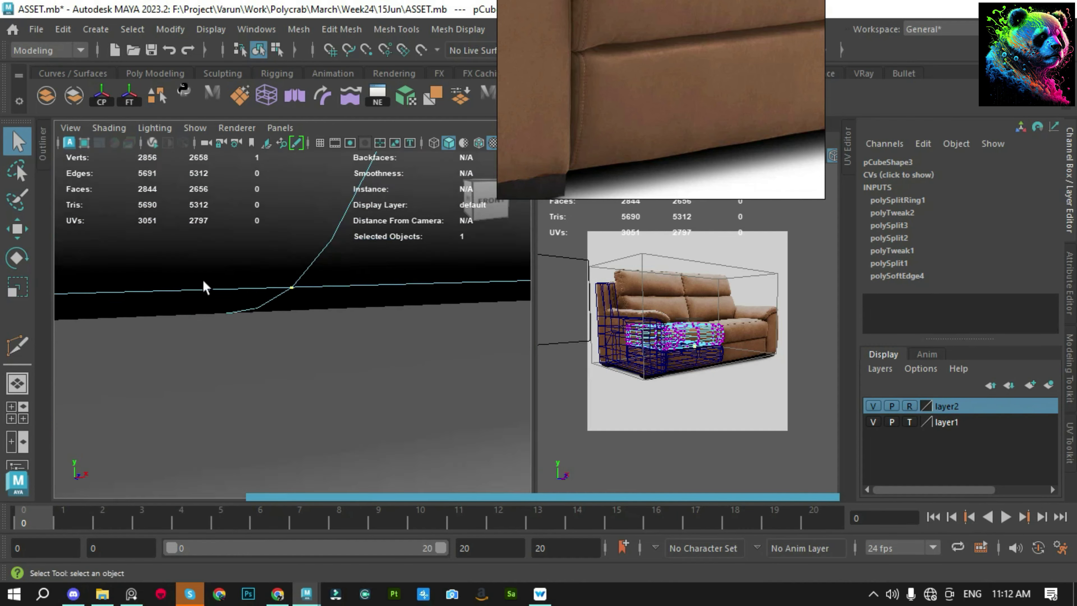
{"action": "key", "text": "ctrl+z"}
{"action": "key", "text": "ctrl+z"}
{"action": "key", "text": "ctrl+z"}
{"action": "key", "text": "ctrl+z"}
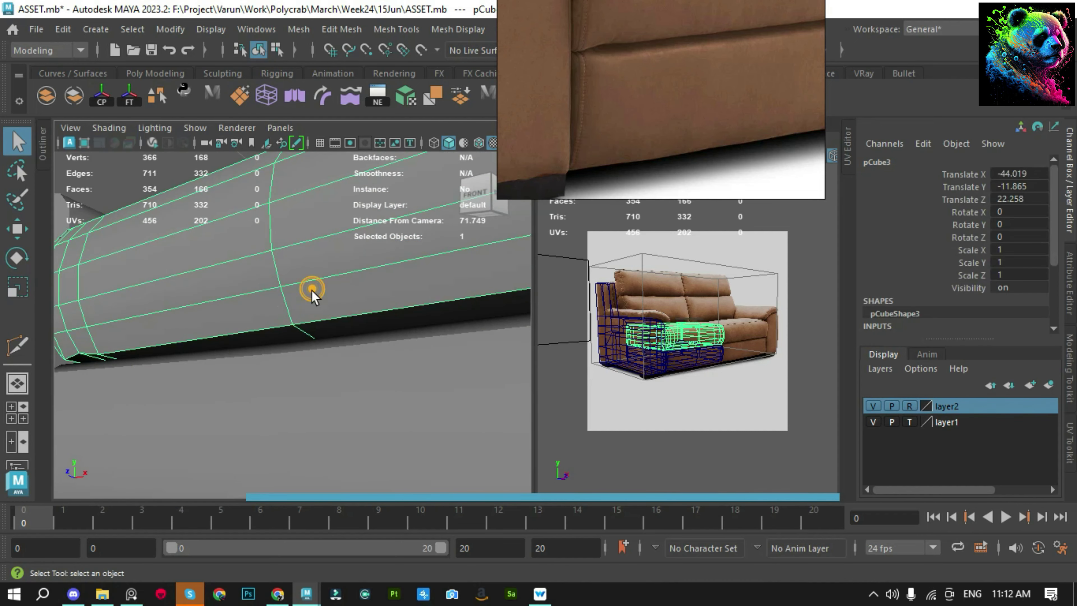
{"action": "key", "text": "ctrl+z"}
{"action": "key", "text": "ctrl+z"}
{"action": "key", "text": "ctrl+z"}
{"action": "key", "text": "ctrl+z"}
{"action": "key", "text": "ctrl+z"}
{"action": "key", "text": "ctrl+z"}
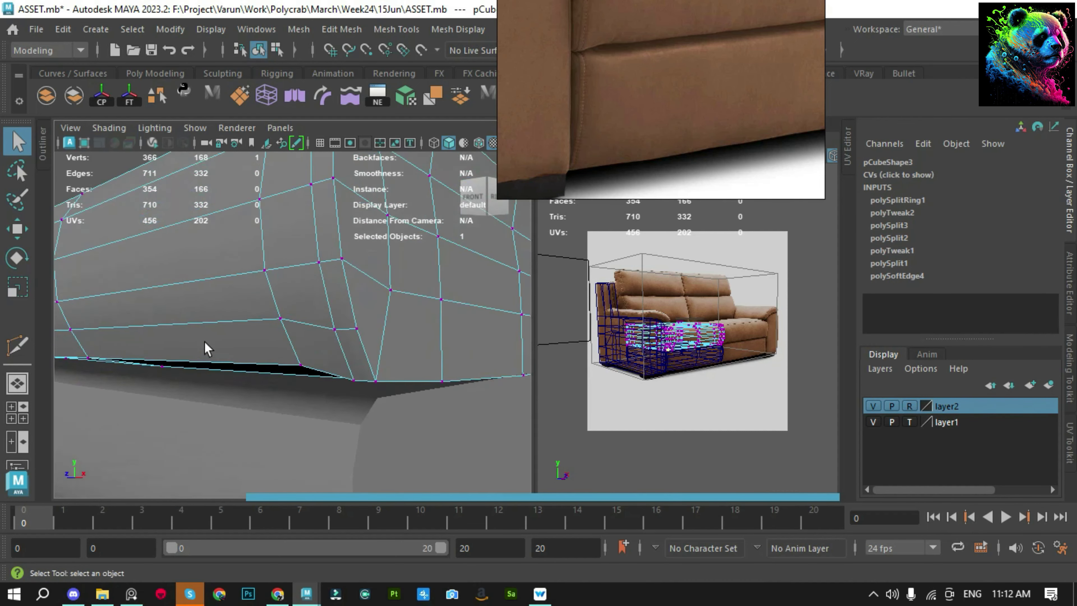
{"action": "key", "text": "ctrl+z"}
{"action": "key", "text": "ctrl+z"}
{"action": "key", "text": "ctrl+z"}
{"action": "key", "text": "ctrl+z"}
{"action": "key", "text": "ctrl+z"}
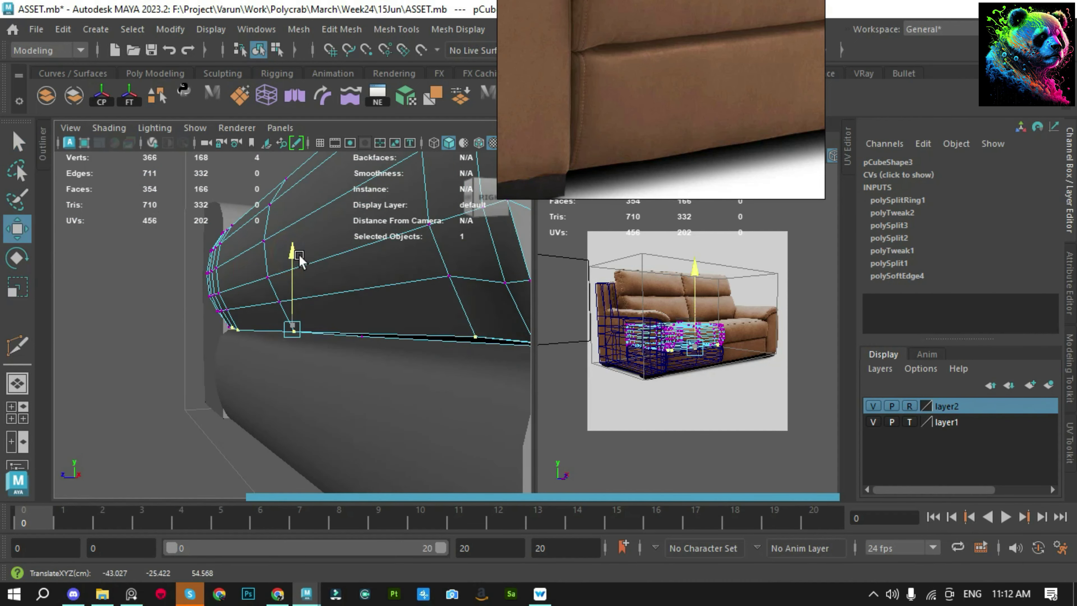
{"action": "key", "text": "ctrl+z"}
{"action": "key", "text": "ctrl+z"}
{"action": "key", "text": "ctrl+z"}
{"action": "key", "text": "ctrl+z"}
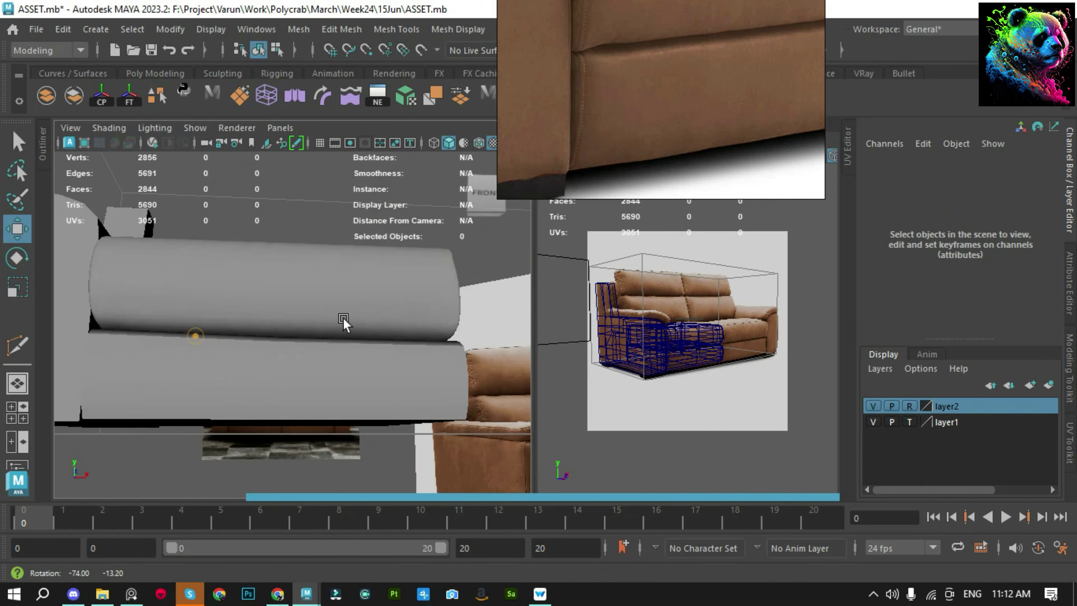
{"action": "key", "text": "ctrl+z"}
{"action": "key", "text": "ctrl+z"}
{"action": "key", "text": "ctrl+z"}
{"action": "key", "text": "ctrl+z"}
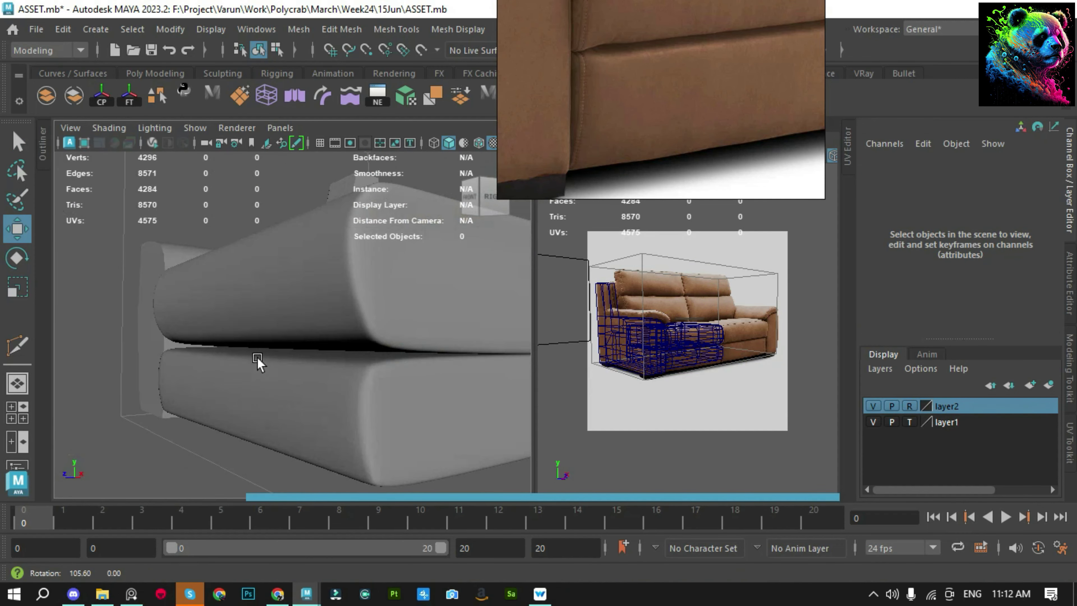
{"action": "key", "text": "ctrl+z"}
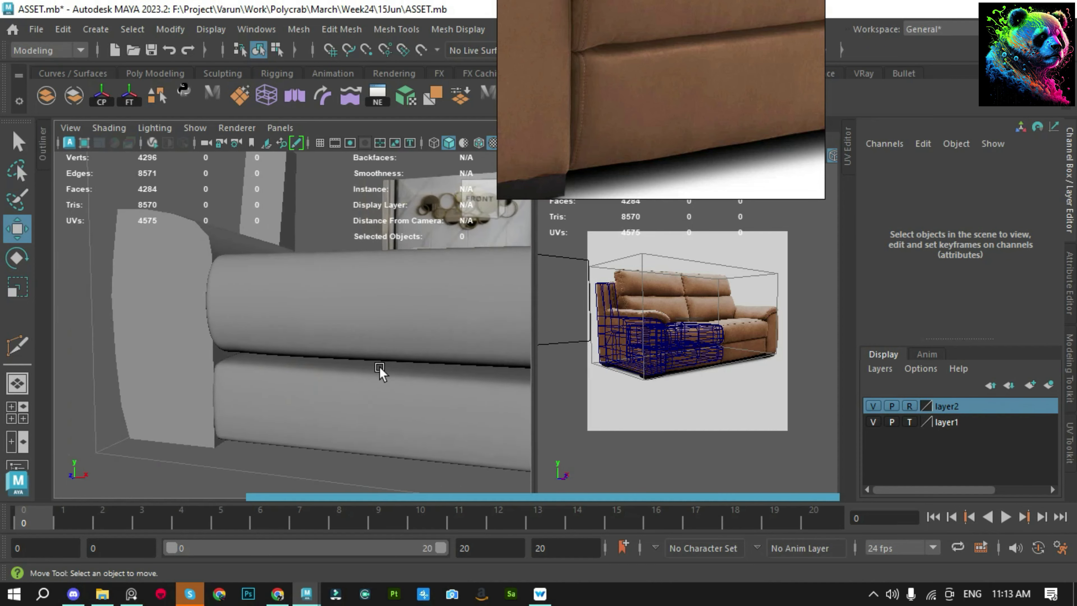
{"action": "key", "text": "ctrl+z"}
Select the upper cushion's back-corner vertices and lower them onto the lower cushion
{"action": "key", "text": "ctrl+z"}
{"action": "key", "text": "ctrl+z"}
{"action": "left_click_drag", "start_coordinate": [148, 363], "coordinate": [173, 394]}
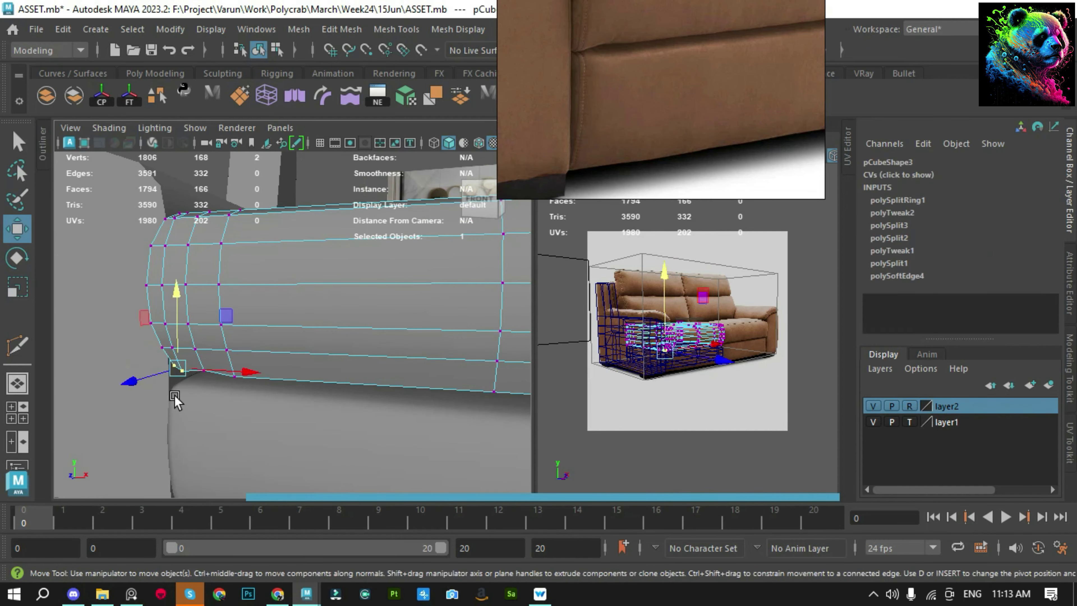
{"action": "key", "text": "ctrl+z"}
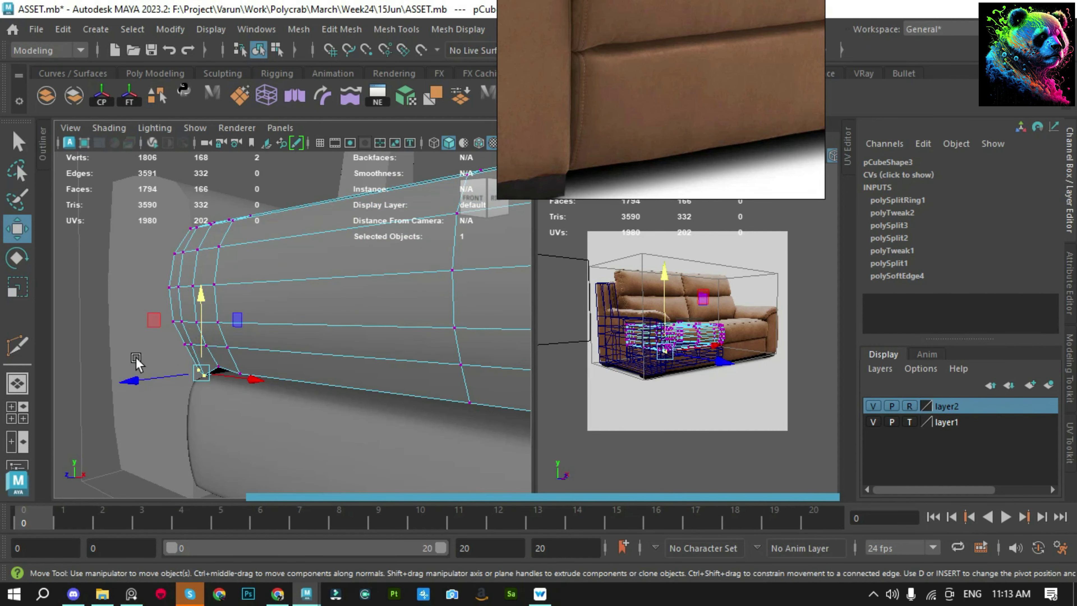
{"action": "key", "text": "ctrl+z"}
{"action": "key", "text": "ctrl+z"}
{"action": "key", "text": "ctrl+z"}
{"action": "key", "text": "ctrl+z"}
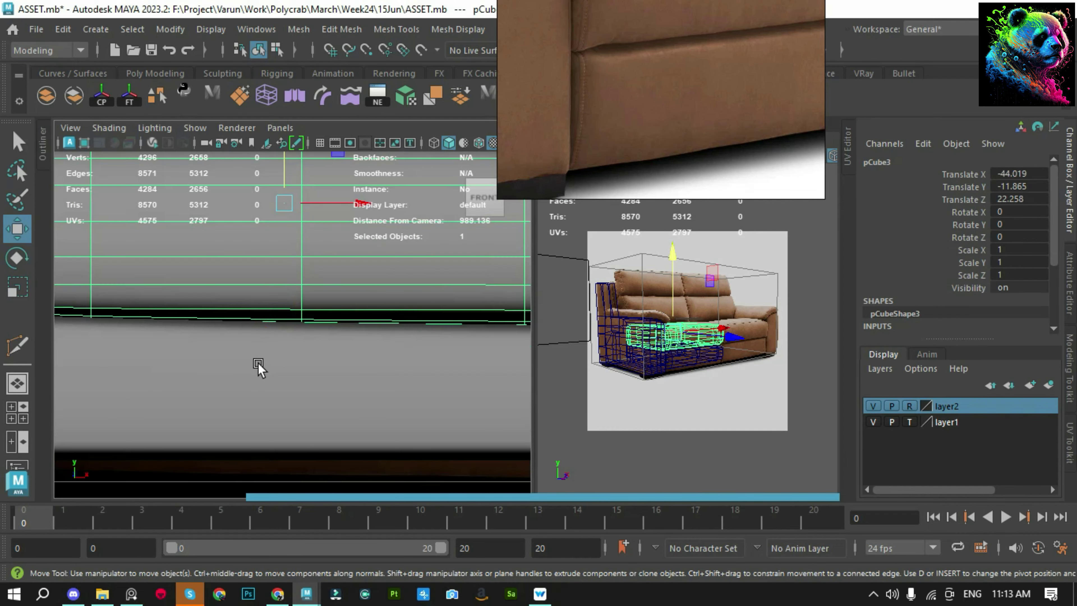
{"action": "key", "text": "ctrl+z"}
{"action": "key", "text": "ctrl+z"}
{"action": "key", "text": "ctrl+z"}
{"action": "key", "text": "ctrl+z"}
{"action": "key", "text": "ctrl+z"}
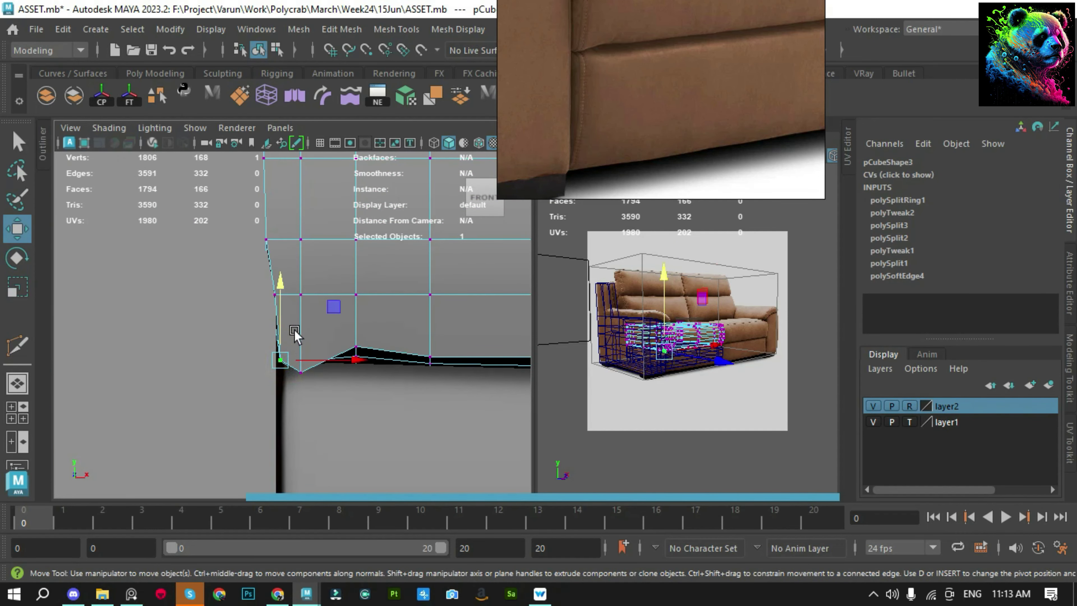
{"action": "key", "text": "space"}
{"action": "mouse_move", "coordinate": [259, 341]}
{"action": "left_mouse_down", "text": "alt"}
{"action": "mouse_move", "coordinate": [288, 373]}
{"action": "mouse_move", "coordinate": [307, 351]}
{"action": "mouse_move", "coordinate": [280, 395]}
{"action": "mouse_move", "coordinate": [212, 346]}
{"action": "left_mouse_up", "text": "alt"}
{"action": "mouse_move", "coordinate": [198, 293]}
{"action": "left_mouse_down"}
{"action": "mouse_move", "coordinate": [182, 322]}
{"action": "mouse_move", "coordinate": [204, 312]}
{"action": "mouse_move", "coordinate": [488, 330]}
{"action": "mouse_move", "coordinate": [409, 368]}
{"action": "mouse_move", "coordinate": [239, 369]}
{"action": "mouse_move", "coordinate": [347, 270]}
{"action": "left_mouse_up"}
Return to object mode, deselect the cushion and save the scene
{"action": "key", "text": "F8"}
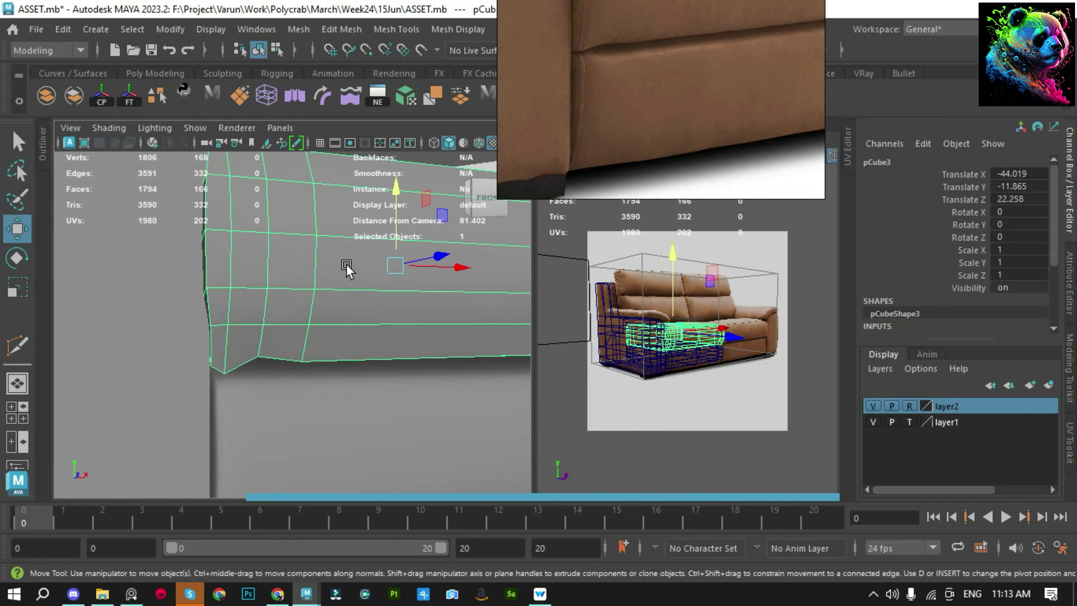
{"action": "scroll", "coordinate": [291, 364], "scroll_direction": "down", "scroll_amount": 5}
{"action": "left_click", "coordinate": [216, 432]}
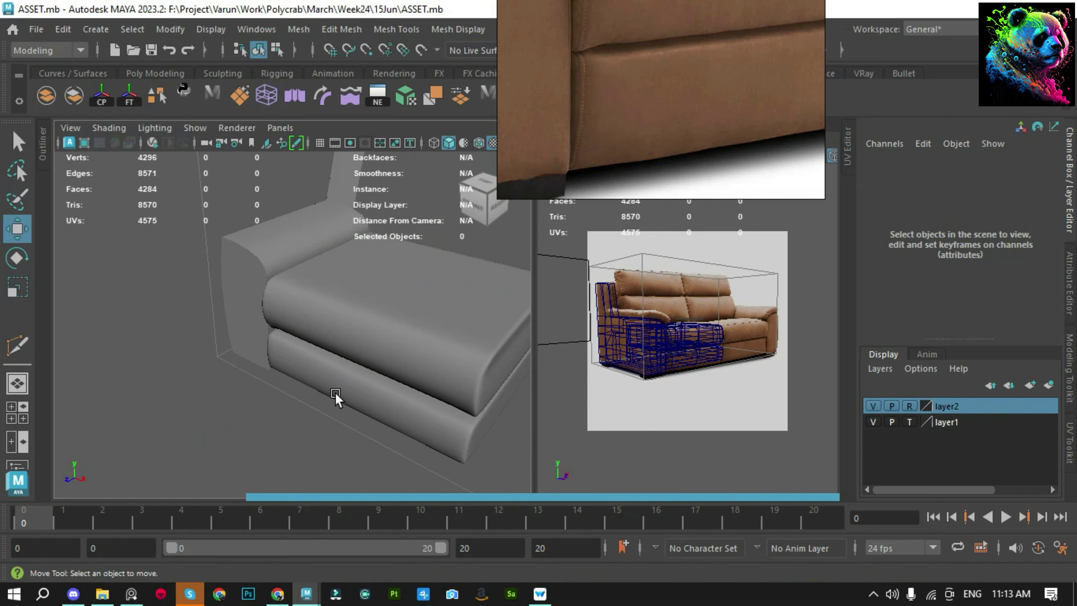
{"action": "mouse_move", "coordinate": [337, 396]}
{"action": "left_mouse_down", "text": "alt"}
{"action": "mouse_move", "coordinate": [297, 316]}
{"action": "mouse_move", "coordinate": [349, 320]}
{"action": "mouse_move", "coordinate": [300, 366]}
{"action": "mouse_move", "coordinate": [331, 389]}
{"action": "mouse_move", "coordinate": [313, 289]}
{"action": "mouse_move", "coordinate": [324, 403]}
{"action": "mouse_move", "coordinate": [293, 305]}
{"action": "left_mouse_up", "text": "alt"}
{"action": "key", "text": "ctrl+s"}
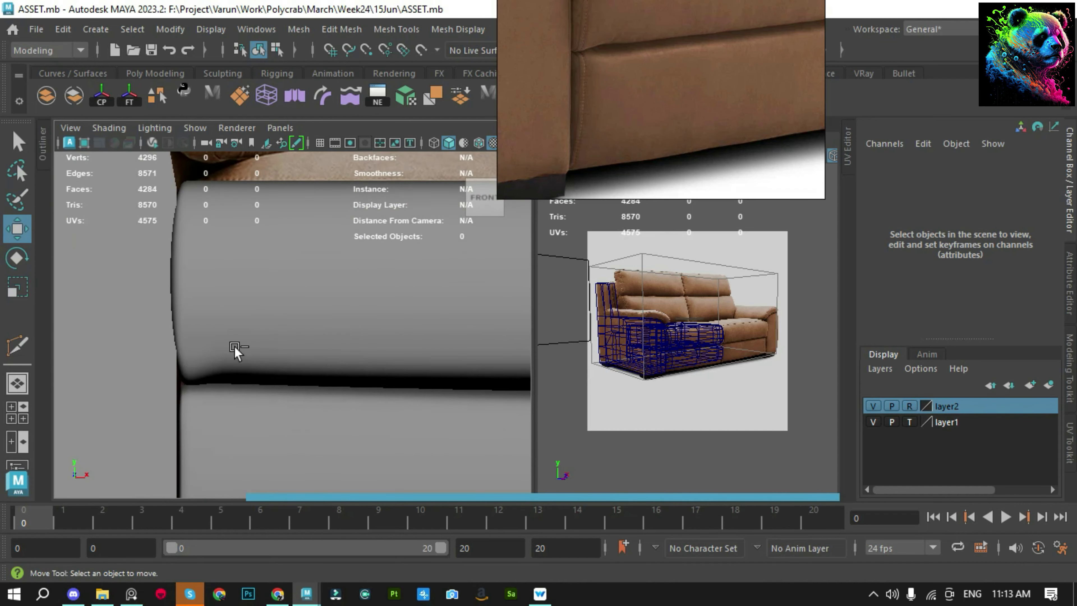
{"action": "left_click_drag", "start_coordinate": [122, 513], "coordinate": [280, 527]}
Move the armrest pCube2's edge vertices in the front view onto the photo's arm curve
{"action": "key", "text": "Escape"}
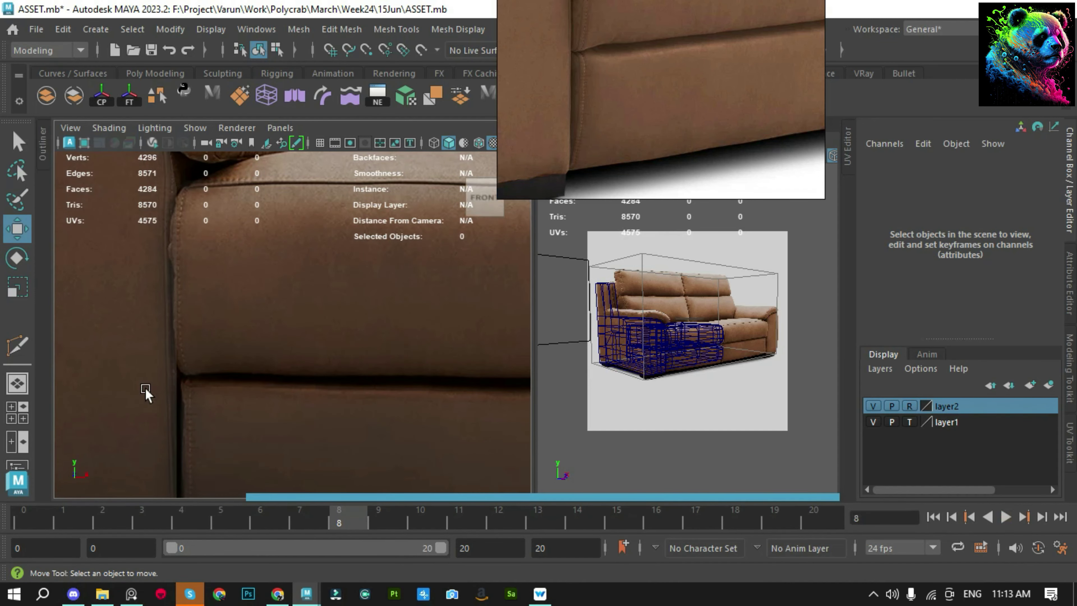
{"action": "left_click", "coordinate": [149, 392]}
{"action": "mouse_move", "coordinate": [149, 392]}
{"action": "right_mouse_down", "text": "alt"}
{"action": "mouse_move", "coordinate": [280, 358]}
{"action": "mouse_move", "coordinate": [271, 347]}
{"action": "right_mouse_up", "text": "alt"}
{"action": "key", "text": "F9"}
{"action": "left_click", "coordinate": [273, 267]}
{"action": "left_click_drag", "start_coordinate": [313, 252], "coordinate": [313, 252]}
{"action": "scroll", "coordinate": [307, 254], "scroll_direction": "up", "scroll_amount": 2}
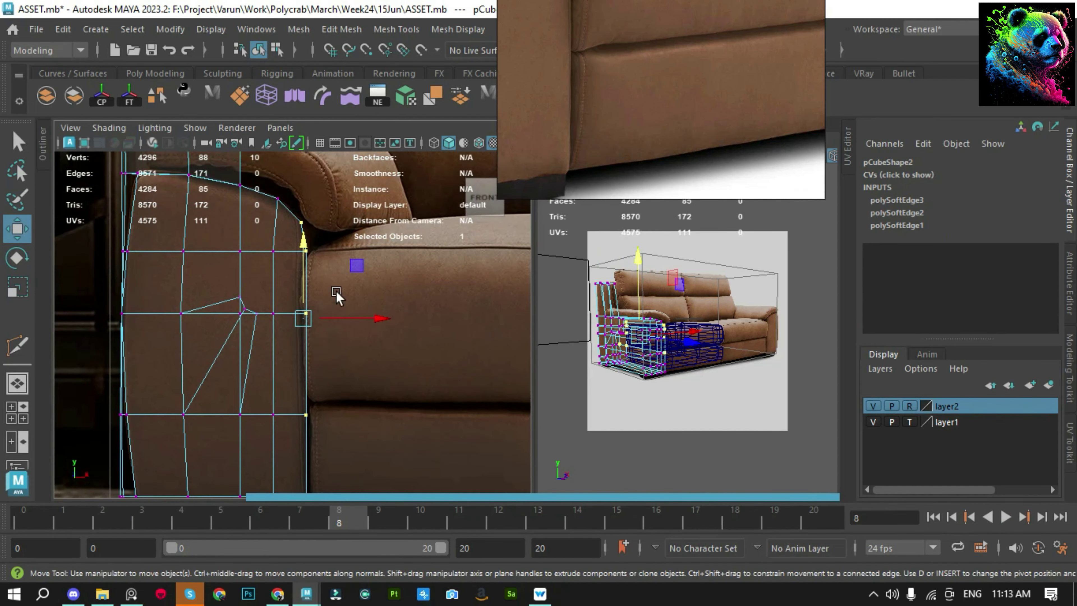
{"action": "left_click_drag", "start_coordinate": [306, 316], "coordinate": [382, 319]}
{"action": "left_click_drag", "start_coordinate": [391, 254], "coordinate": [386, 258]}
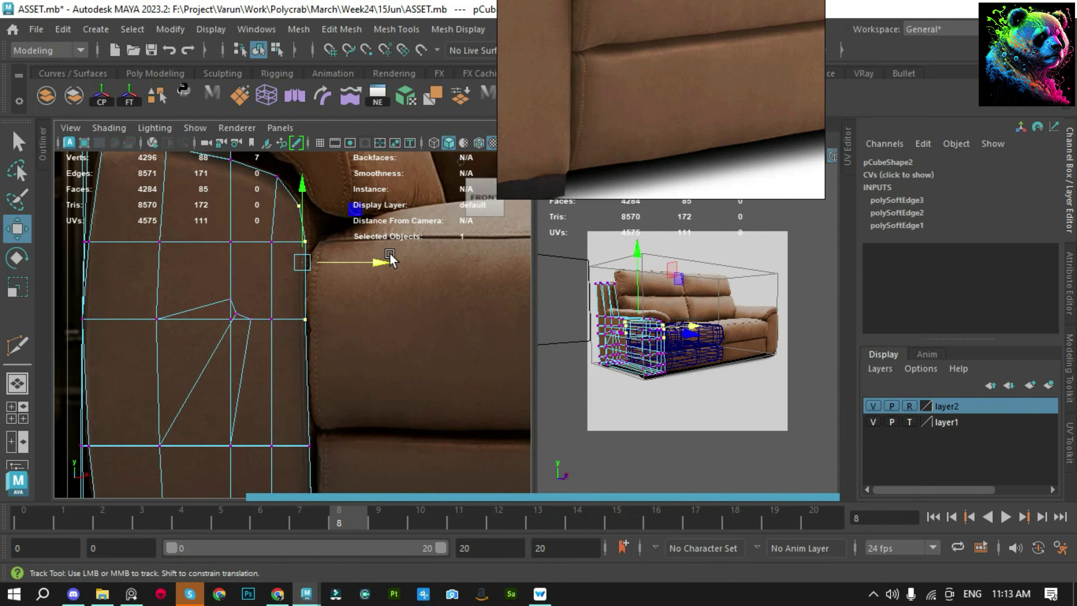
{"action": "scroll", "coordinate": [290, 335], "scroll_direction": "up", "scroll_amount": 3}
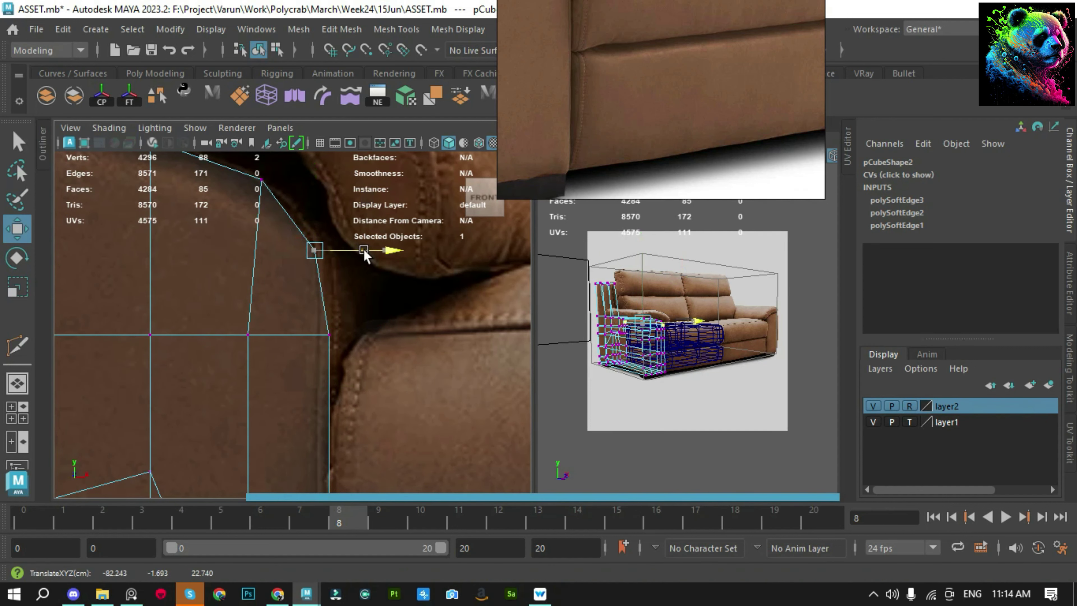
{"action": "middle_click_drag", "start_coordinate": [363, 249], "coordinate": [374, 348], "text": "alt"}
{"action": "left_click_drag", "start_coordinate": [265, 271], "coordinate": [280, 291]}
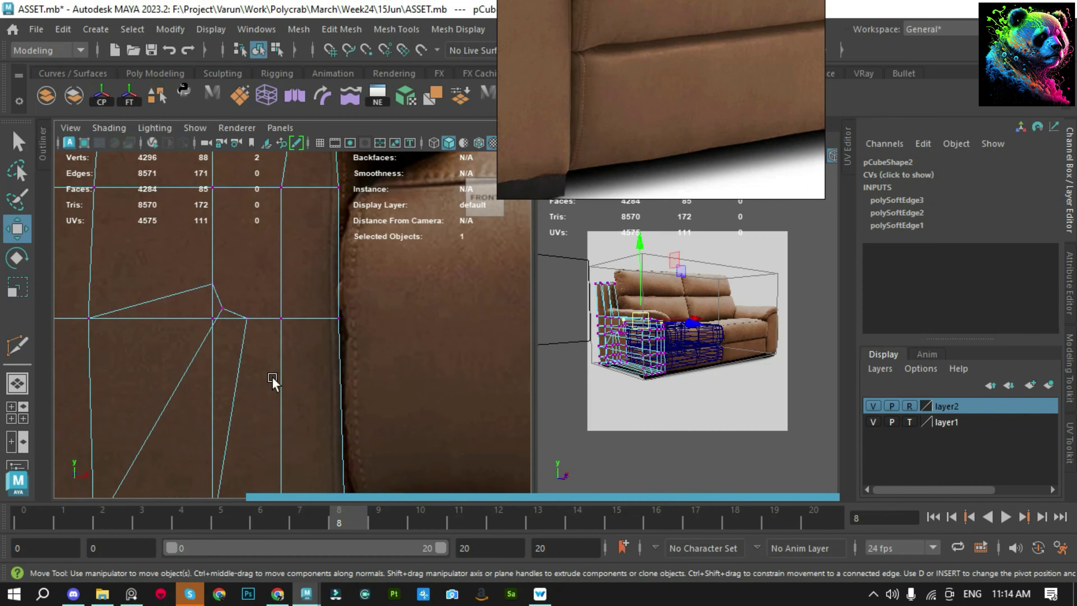
Return to object mode, orbit to check the armrest in perspective, and save the scene
{"action": "key", "text": "F8"}
{"action": "key", "text": "alt+v"}
{"action": "key", "text": "alt+v"}
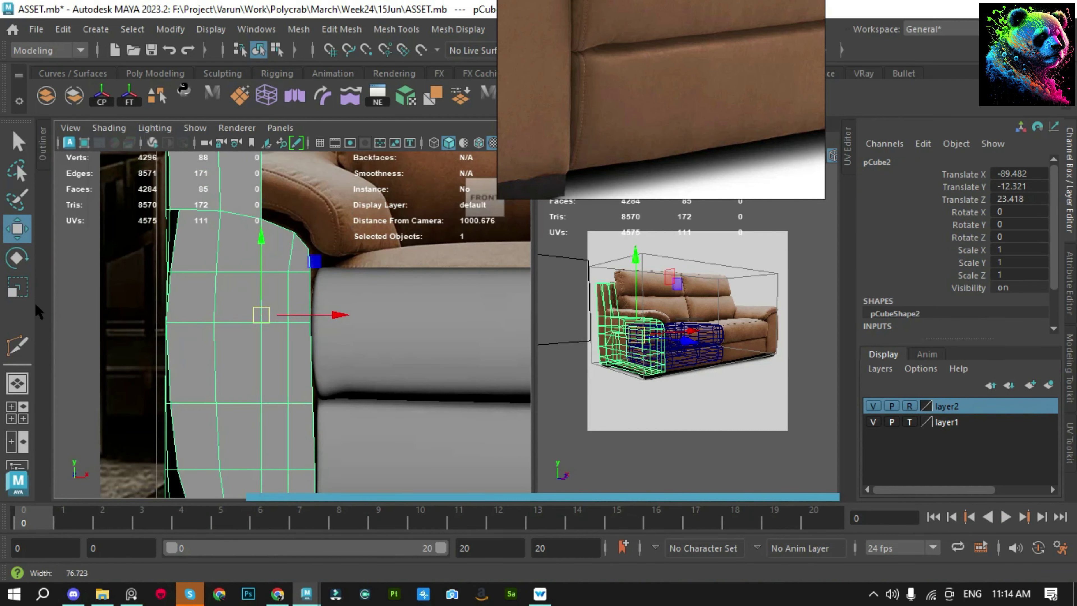
{"action": "key", "text": "q"}
{"action": "left_click", "coordinate": [227, 369]}
{"action": "middle_click_drag", "start_coordinate": [266, 391], "coordinate": [275, 312], "text": "alt"}
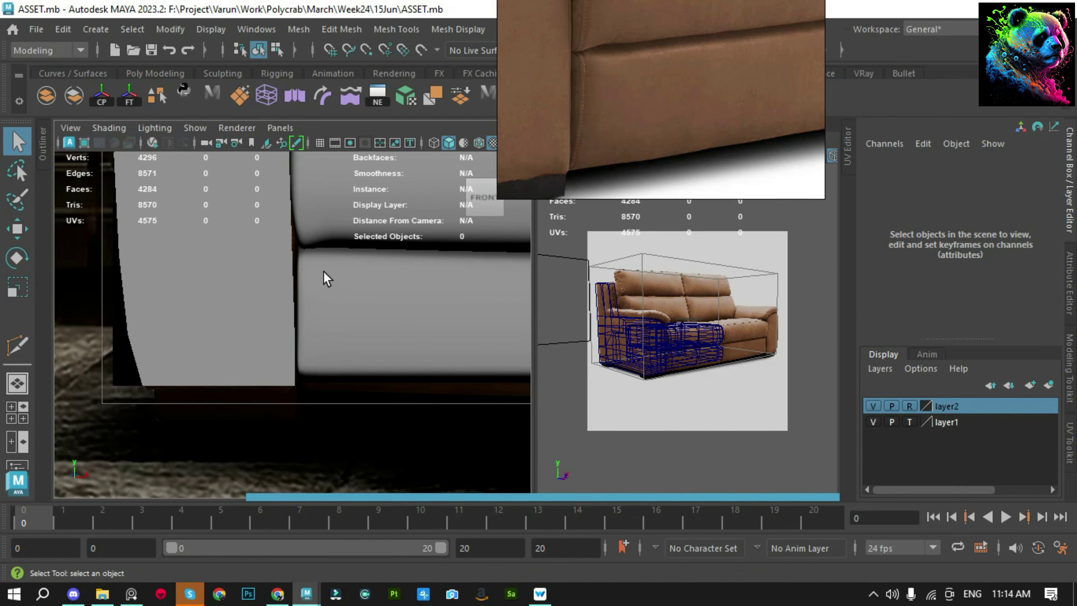
{"action": "left_click", "coordinate": [326, 279]}
{"action": "mouse_move", "coordinate": [432, 384]}
{"action": "left_mouse_down", "text": "alt"}
{"action": "mouse_move", "coordinate": [264, 283]}
{"action": "mouse_move", "coordinate": [343, 296]}
{"action": "mouse_move", "coordinate": [363, 423]}
{"action": "left_mouse_up", "text": "alt"}
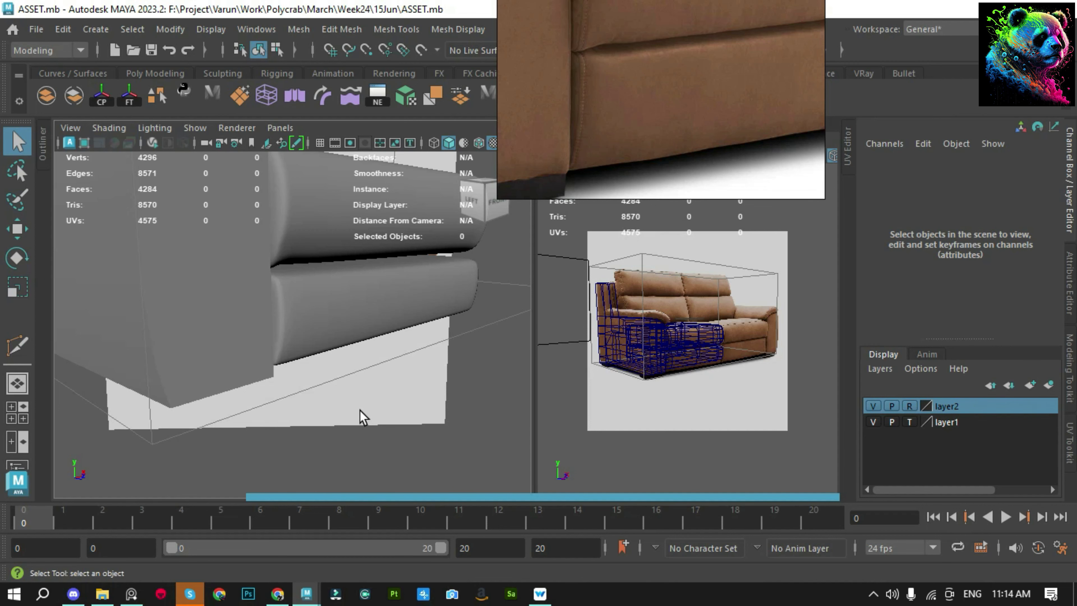
{"action": "mouse_move", "coordinate": [459, 387]}
{"action": "left_mouse_down", "text": "alt"}
{"action": "mouse_move", "coordinate": [403, 336]}
{"action": "mouse_move", "coordinate": [373, 372]}
{"action": "mouse_move", "coordinate": [409, 378]}
{"action": "left_mouse_up", "text": "alt"}
{"action": "left_click", "coordinate": [365, 371]}
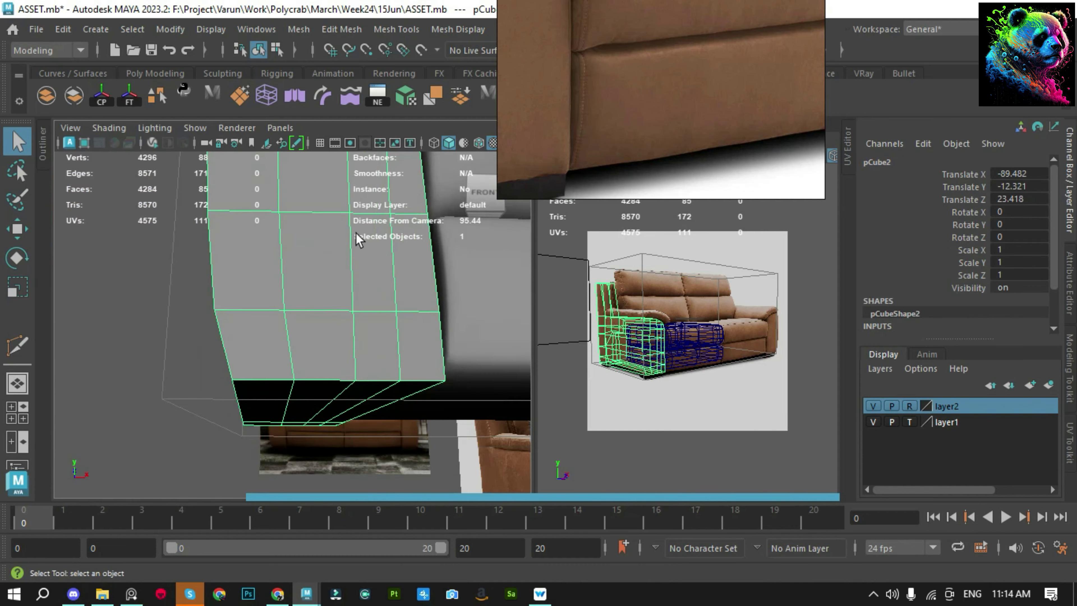
{"action": "key", "text": "ctrl+s"}
Frame the armrest in the top view and save the scene
{"action": "left_click", "coordinate": [437, 380]}
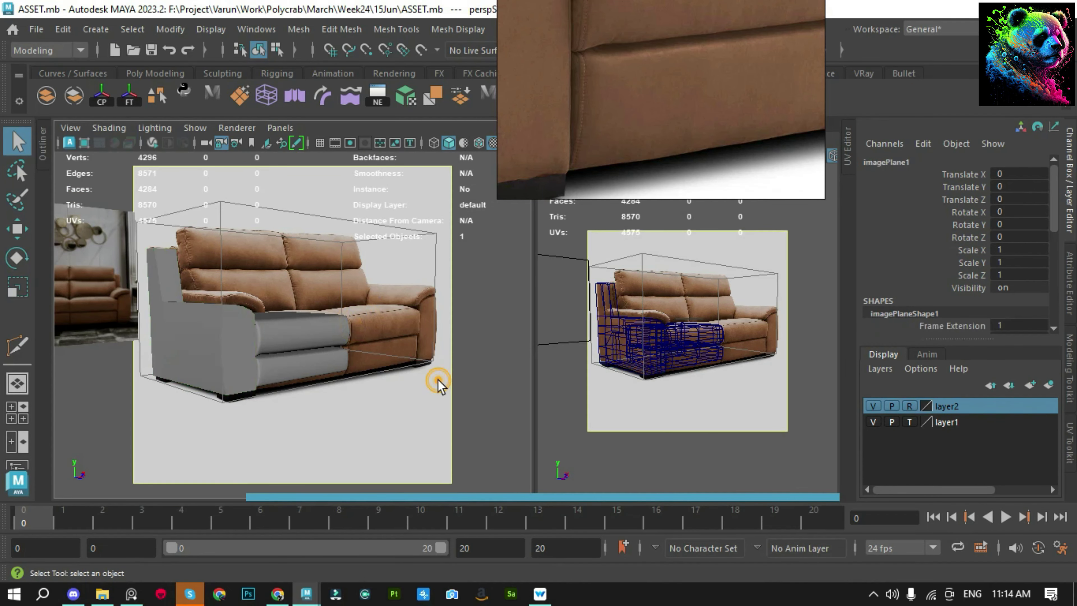
{"action": "key", "text": "space"}
{"action": "left_click_drag", "start_coordinate": [755, 381], "coordinate": [755, 355]}
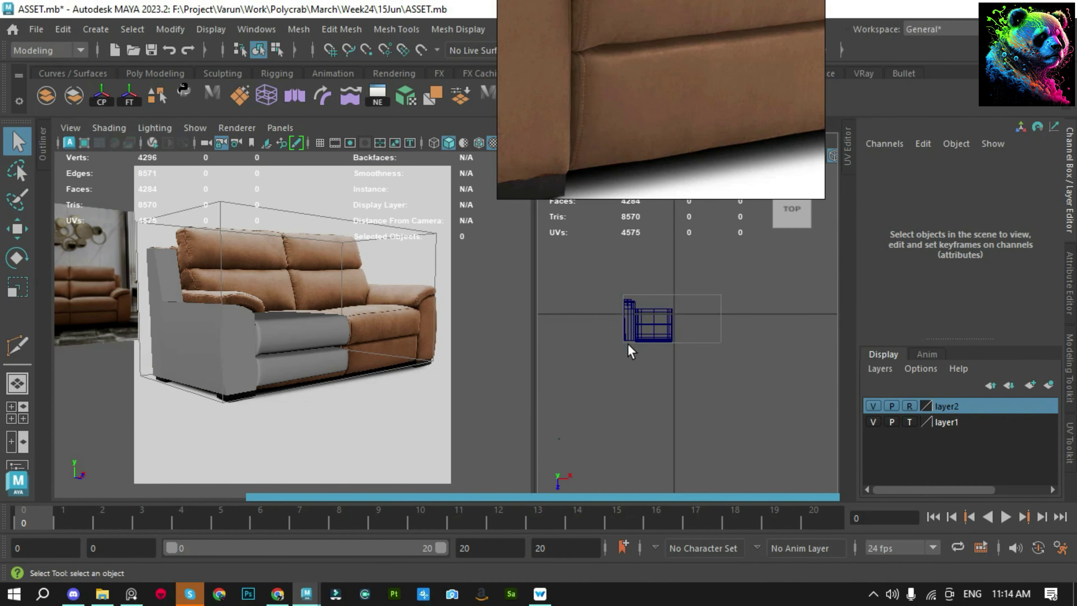
{"action": "left_click", "coordinate": [629, 336]}
{"action": "key", "text": "f"}
{"action": "key", "text": "ctrl+s"}
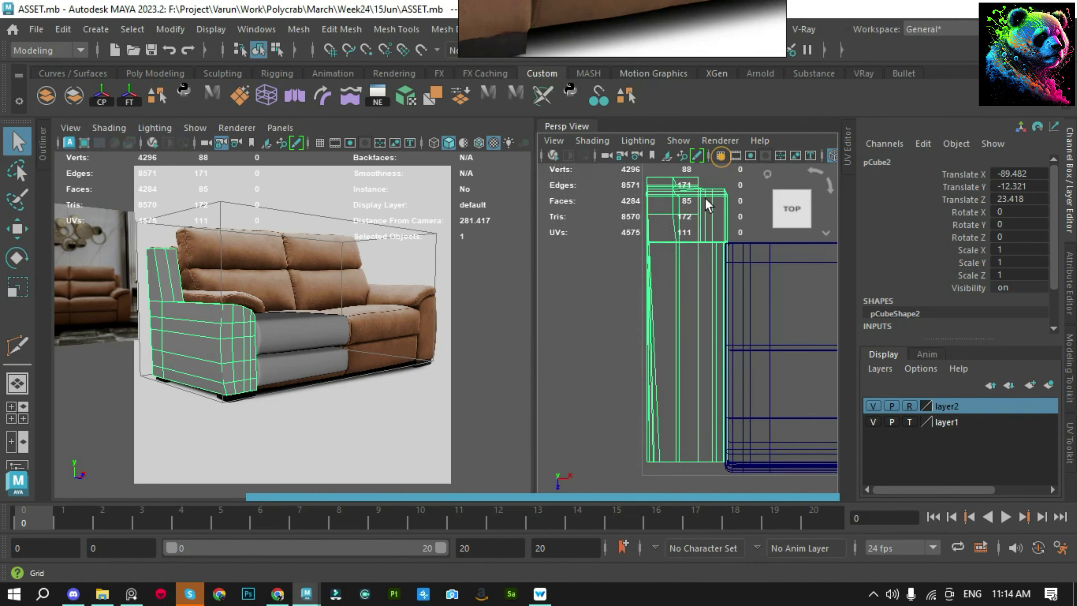
{"action": "scroll", "coordinate": [708, 205], "scroll_direction": "down", "scroll_amount": 3}
Draw a small polygon cube in the top view as a sofa leg and raise it slightly
{"action": "left_click", "coordinate": [570, 273]}
{"action": "right_click_drag", "start_coordinate": [570, 273], "coordinate": [563, 414], "text": "shift"}
{"action": "left_click_drag", "start_coordinate": [632, 349], "coordinate": [657, 373]}
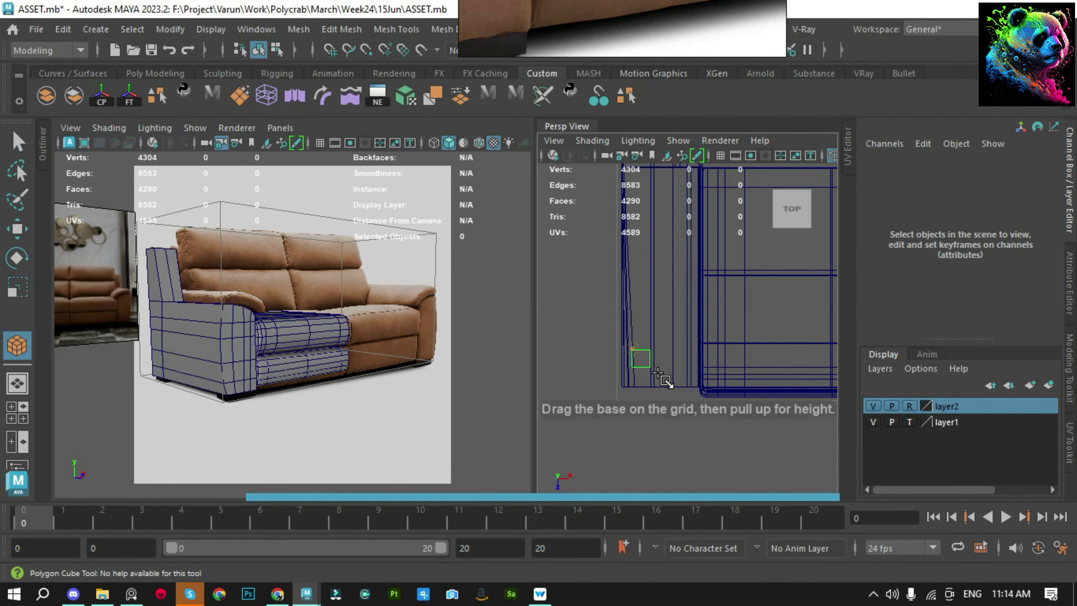
{"action": "left_click_drag", "start_coordinate": [672, 325], "coordinate": [671, 297]}
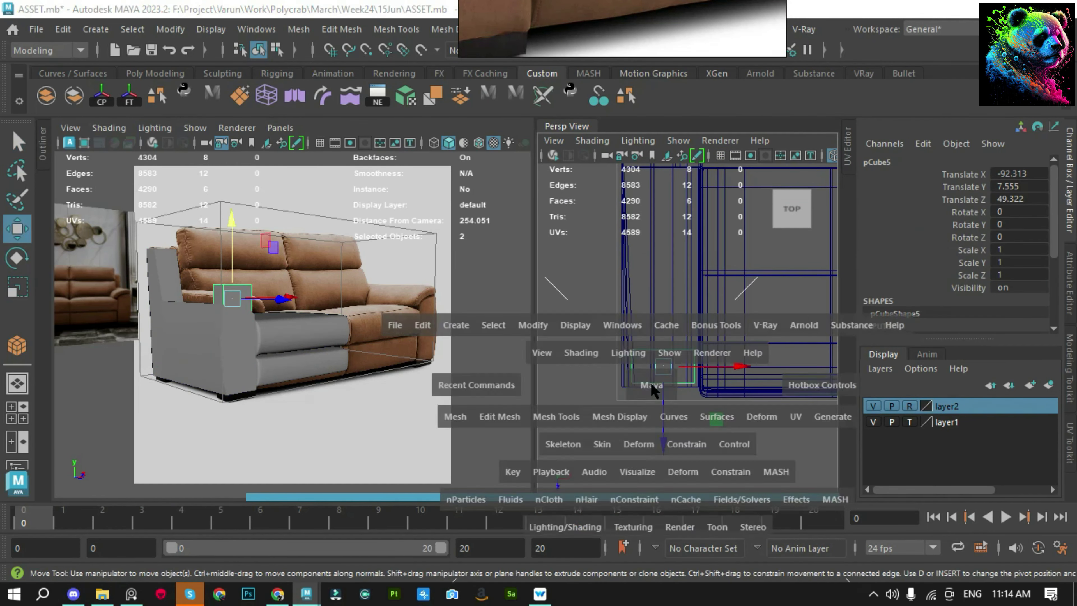
{"action": "key", "text": "space"}
{"action": "left_click", "coordinate": [632, 382]}
{"action": "key", "text": "w"}
{"action": "left_click_drag", "start_coordinate": [687, 388], "coordinate": [688, 380]}
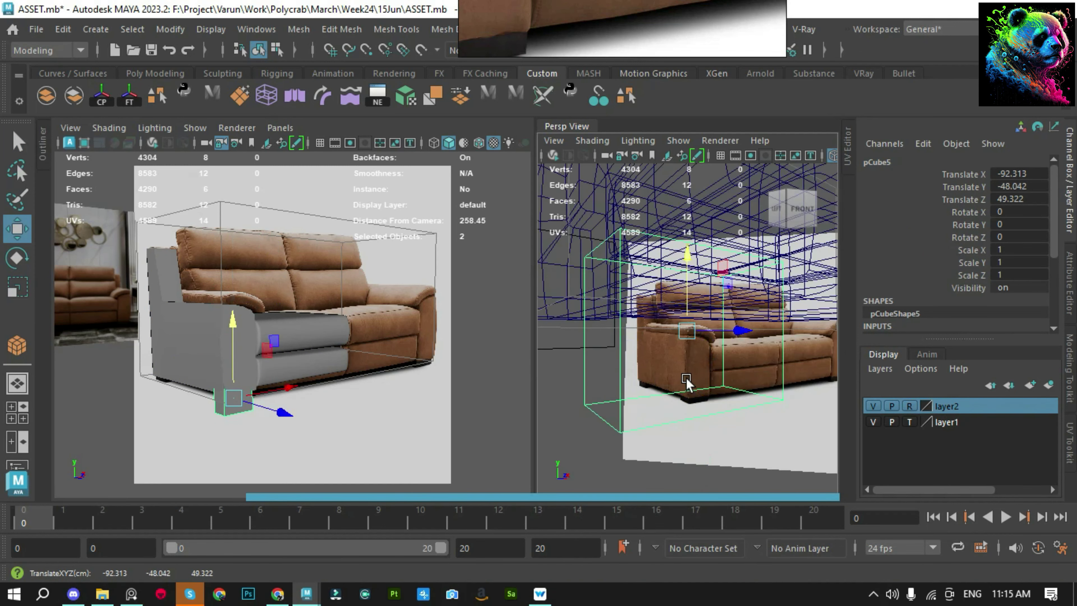
{"action": "scroll", "coordinate": [687, 361], "scroll_direction": "down", "scroll_amount": 3}
Switch to the front view, set the reference image to frame 6, and reselect the leg cube
{"action": "key", "text": "space"}
{"action": "left_click_drag", "start_coordinate": [676, 337], "coordinate": [675, 354]}
{"action": "scroll", "coordinate": [675, 358], "scroll_direction": "down", "scroll_amount": 2}
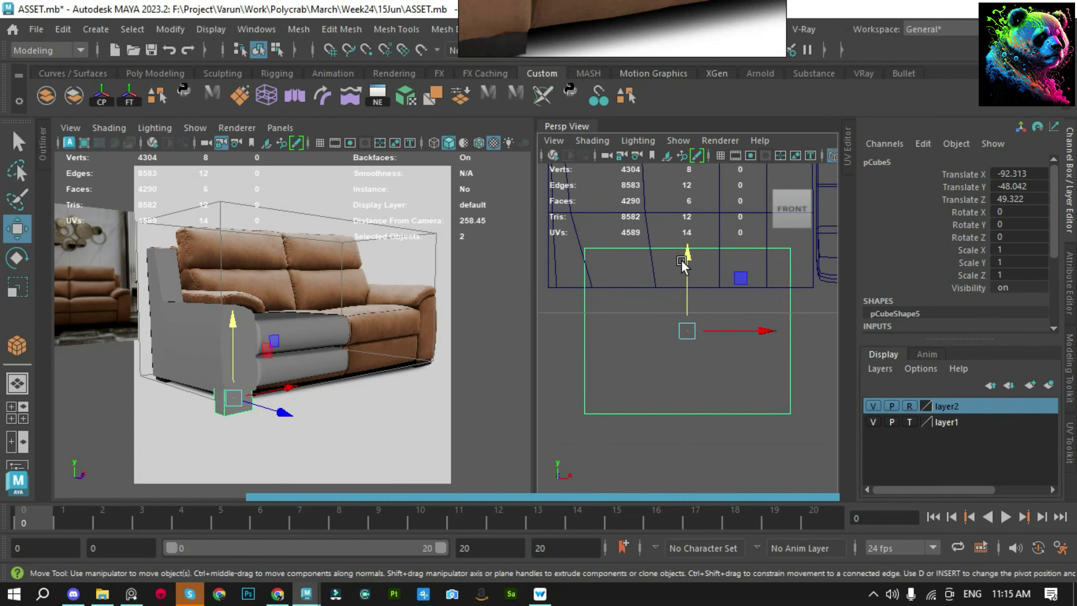
{"action": "scroll", "coordinate": [699, 272], "scroll_direction": "down", "scroll_amount": 2}
{"action": "left_click", "coordinate": [699, 271]}
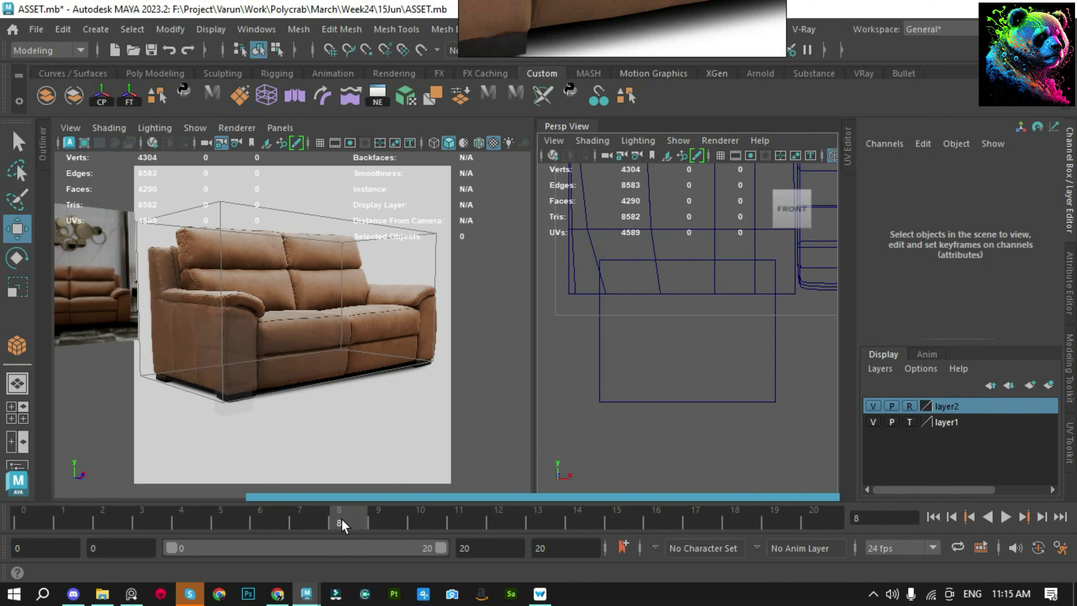
{"action": "left_click_drag", "start_coordinate": [363, 522], "coordinate": [280, 525]}
{"action": "left_click", "coordinate": [651, 404]}
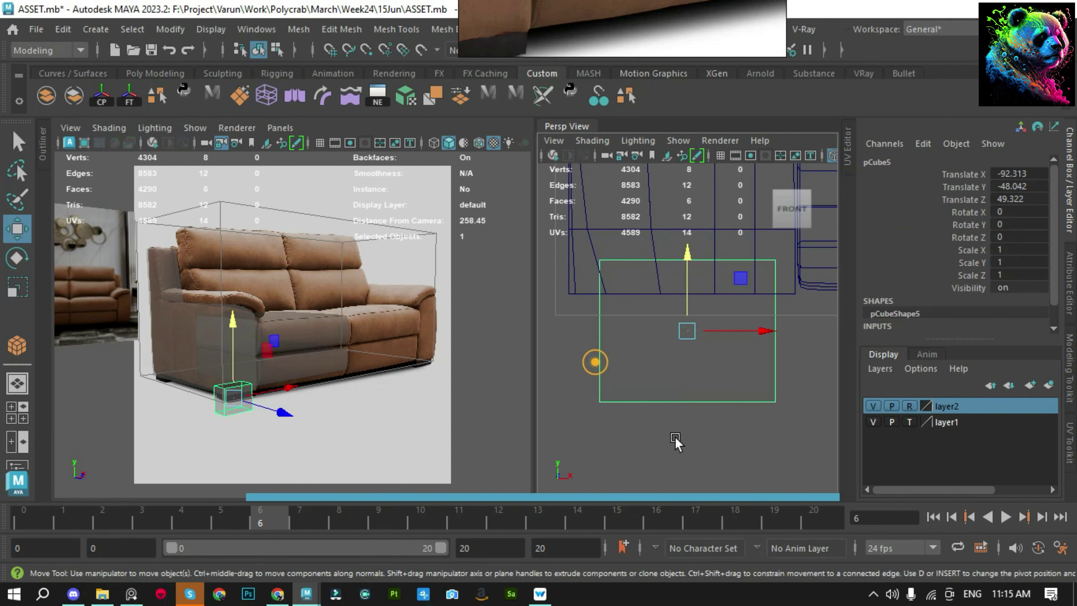
{"action": "left_click", "coordinate": [569, 366]}
{"action": "left_click", "coordinate": [680, 350]}
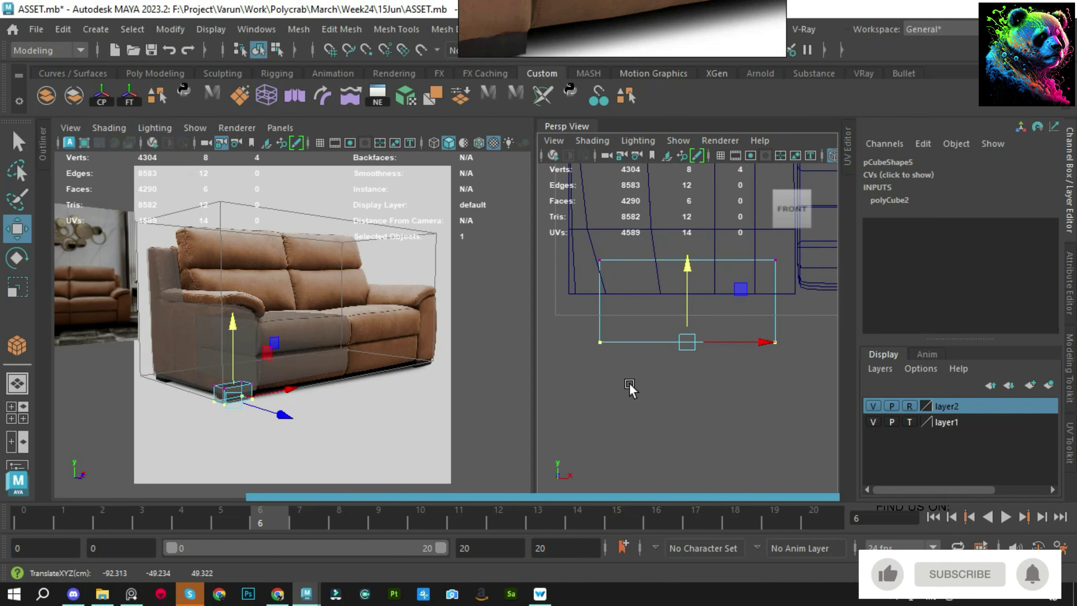
{"action": "left_click", "coordinate": [629, 387]}
{"action": "left_click", "coordinate": [649, 341]}
Scale and move leg cube pCube5 under the armrest's front, checking against reference frame 9
{"action": "key", "text": "r"}
{"action": "mouse_move", "coordinate": [654, 373]}
{"action": "left_mouse_down"}
{"action": "mouse_move", "coordinate": [770, 356]}
{"action": "mouse_move", "coordinate": [743, 333]}
{"action": "left_mouse_up"}
{"action": "key", "text": "w"}
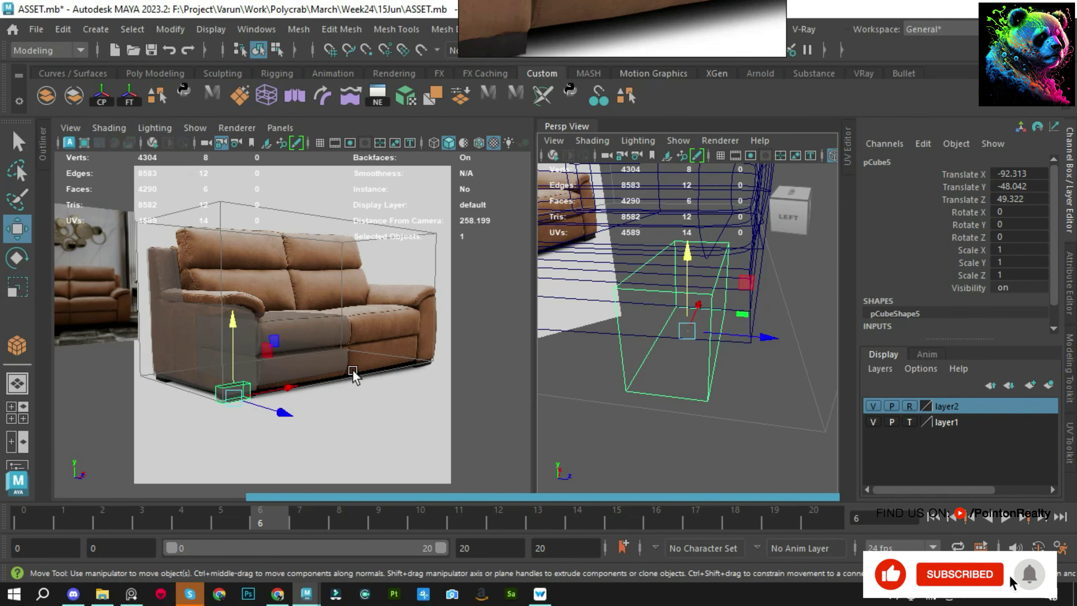
{"action": "left_click_drag", "start_coordinate": [354, 375], "coordinate": [328, 410]}
{"action": "left_click_drag", "start_coordinate": [87, 517], "coordinate": [379, 518]}
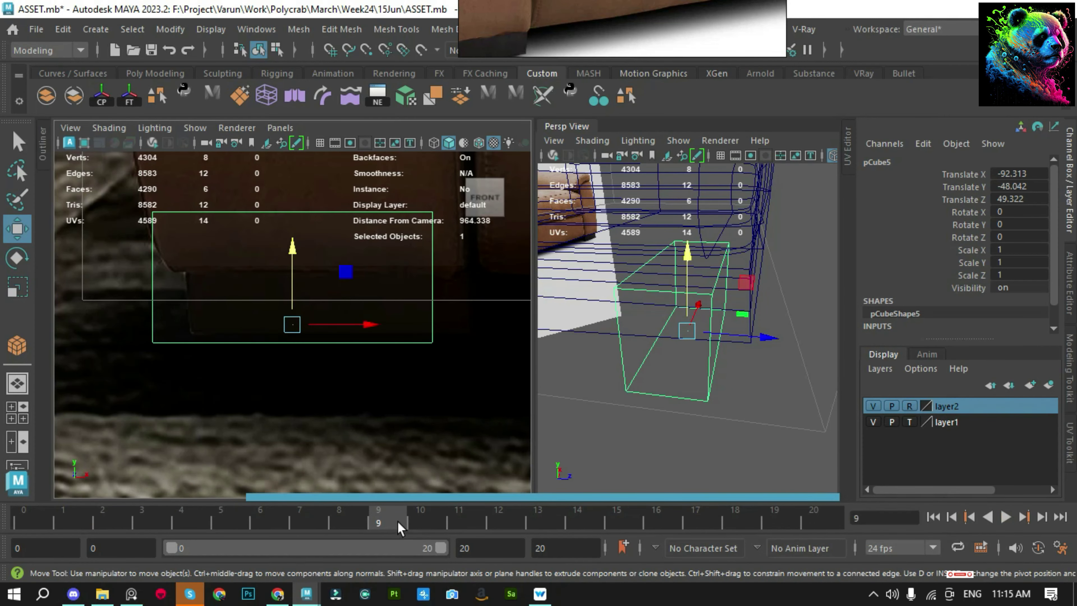
{"action": "mouse_move", "coordinate": [319, 371]}
{"action": "right_mouse_down", "text": "alt"}
{"action": "mouse_move", "coordinate": [448, 407]}
{"action": "mouse_move", "coordinate": [168, 317]}
{"action": "right_mouse_up", "text": "alt"}
{"action": "mouse_move", "coordinate": [168, 317]}
{"action": "middle_mouse_down", "text": "alt"}
{"action": "mouse_move", "coordinate": [474, 373]}
{"action": "mouse_move", "coordinate": [358, 430]}
{"action": "middle_mouse_up", "text": "alt"}
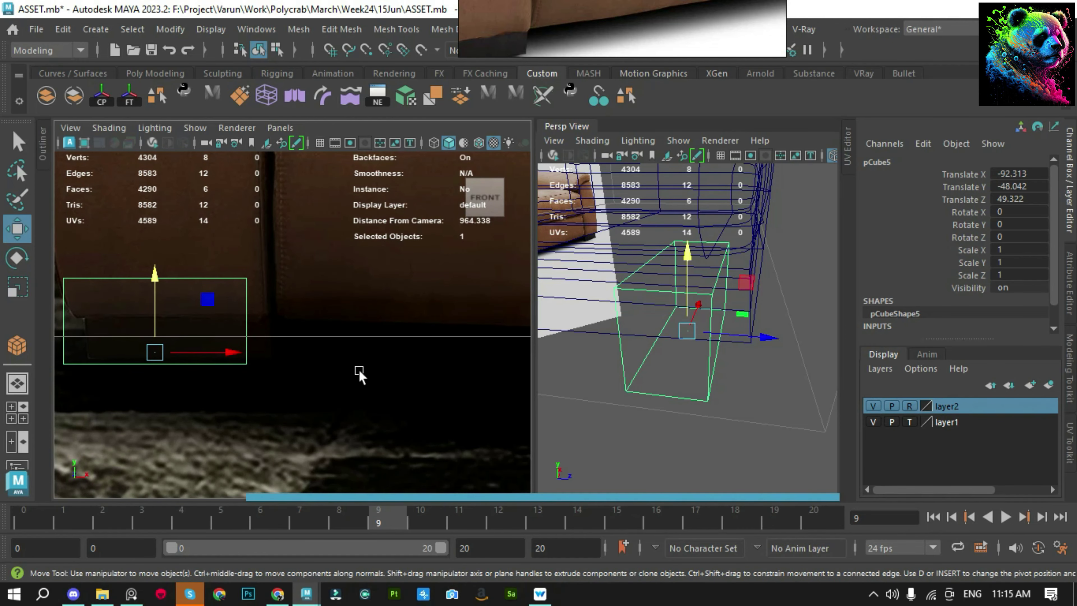
{"action": "left_click", "coordinate": [359, 373]}
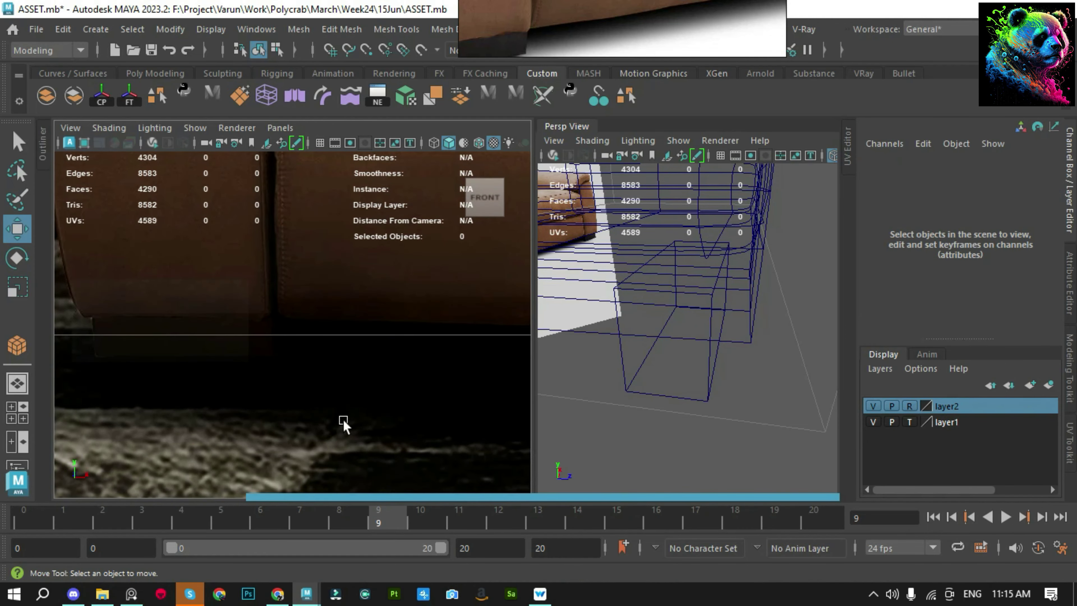
Zoom in, select the leg cube pCube5, and pick its right-side vertices
{"action": "scroll", "coordinate": [580, 6], "scroll_direction": "down", "scroll_amount": 2}
{"action": "scroll", "coordinate": [644, 206], "scroll_direction": "down", "scroll_amount": 3}
{"action": "scroll", "coordinate": [584, 245], "scroll_direction": "down", "scroll_amount": 3}
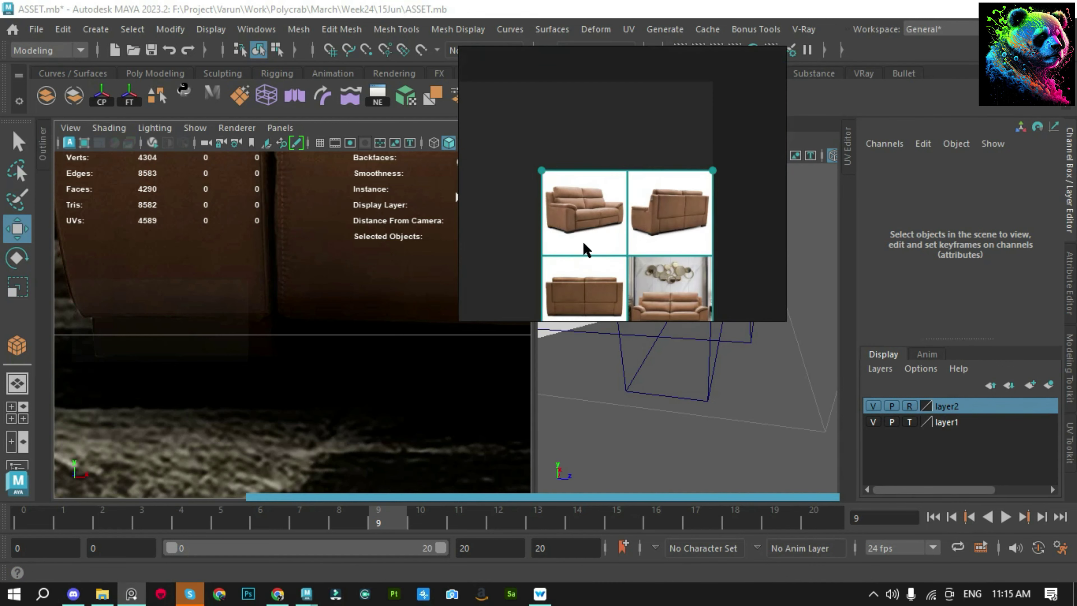
{"action": "scroll", "coordinate": [633, 244], "scroll_direction": "up", "scroll_amount": 5}
{"action": "scroll", "coordinate": [633, 244], "scroll_direction": "down", "scroll_amount": 3}
{"action": "scroll", "coordinate": [614, 173], "scroll_direction": "up", "scroll_amount": 2}
{"action": "scroll", "coordinate": [689, 261], "scroll_direction": "up", "scroll_amount": 3}
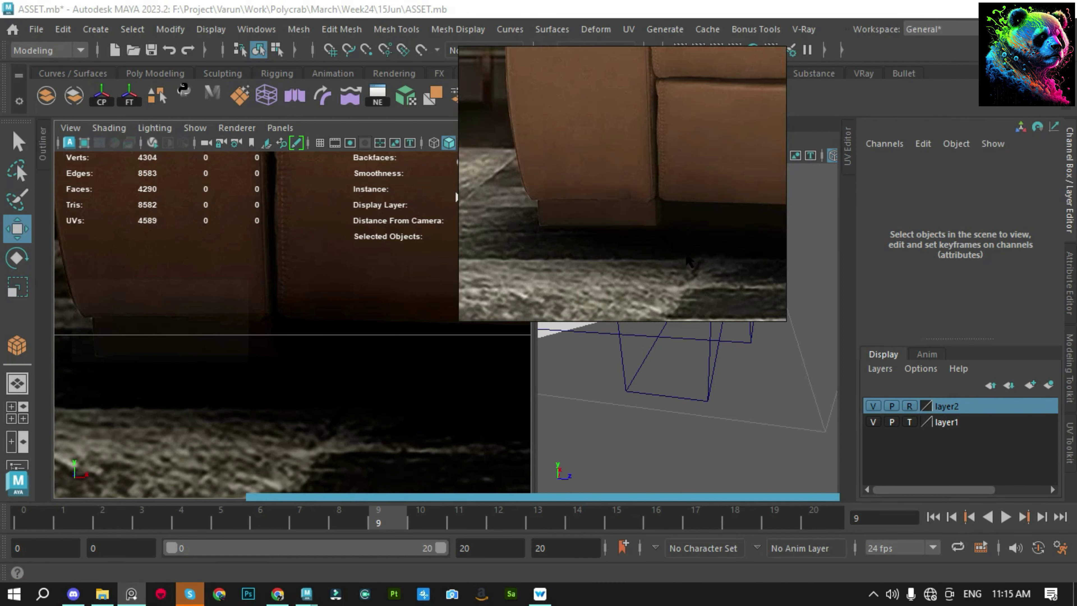
{"action": "scroll", "coordinate": [688, 224], "scroll_direction": "up", "scroll_amount": 1}
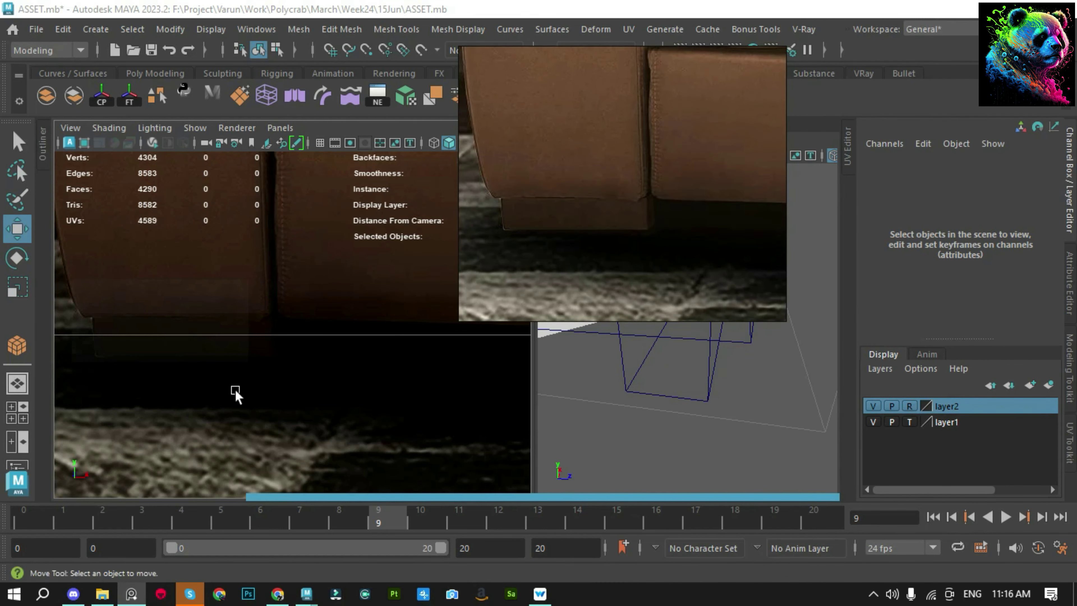
{"action": "left_click", "coordinate": [238, 350]}
{"action": "key", "text": "F9"}
{"action": "left_click_drag", "start_coordinate": [259, 271], "coordinate": [243, 361]}
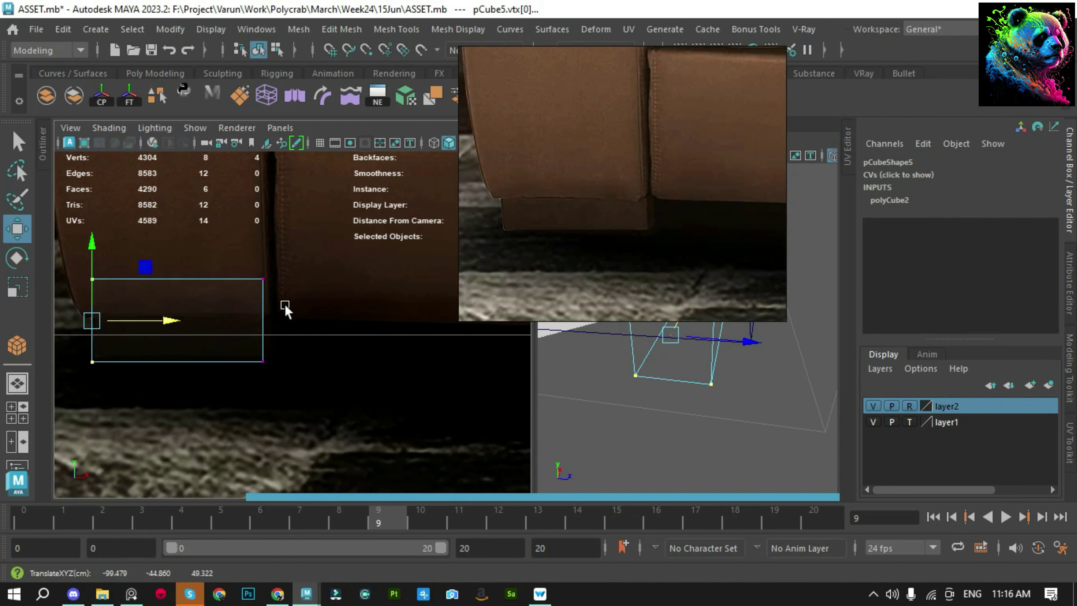
{"action": "key", "text": "F8"}
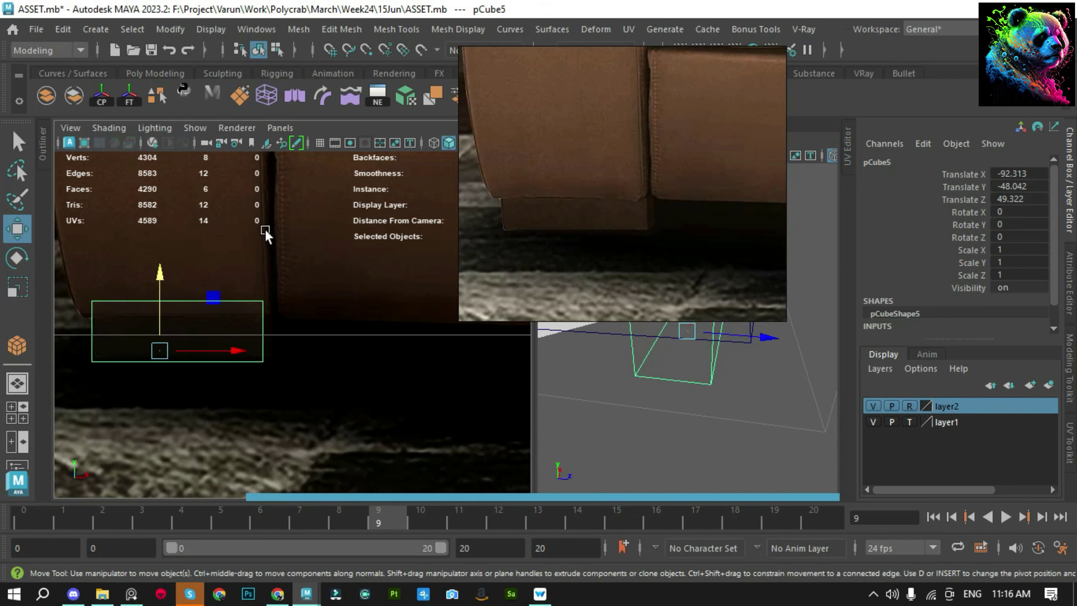
Frame the leg block and orbit around it to inspect it from several angles
{"action": "scroll", "coordinate": [296, 364], "scroll_direction": "down", "scroll_amount": 5}
{"action": "scroll", "coordinate": [299, 401], "scroll_direction": "down", "scroll_amount": 5}
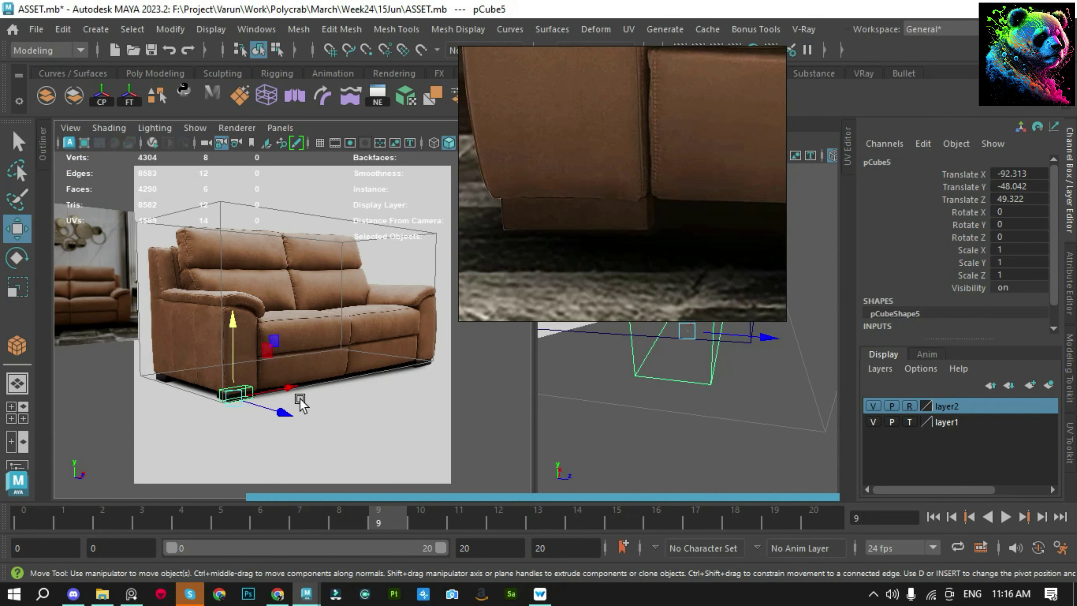
{"action": "key", "text": "e"}
{"action": "key", "text": "r"}
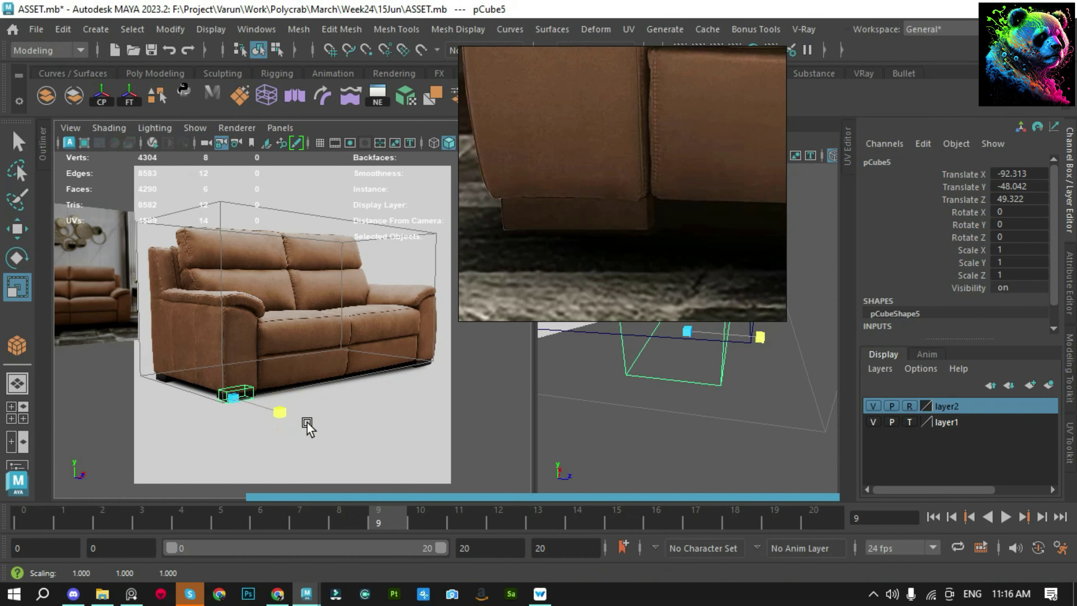
{"action": "key", "text": "q"}
{"action": "key", "text": "e"}
{"action": "key", "text": "r"}
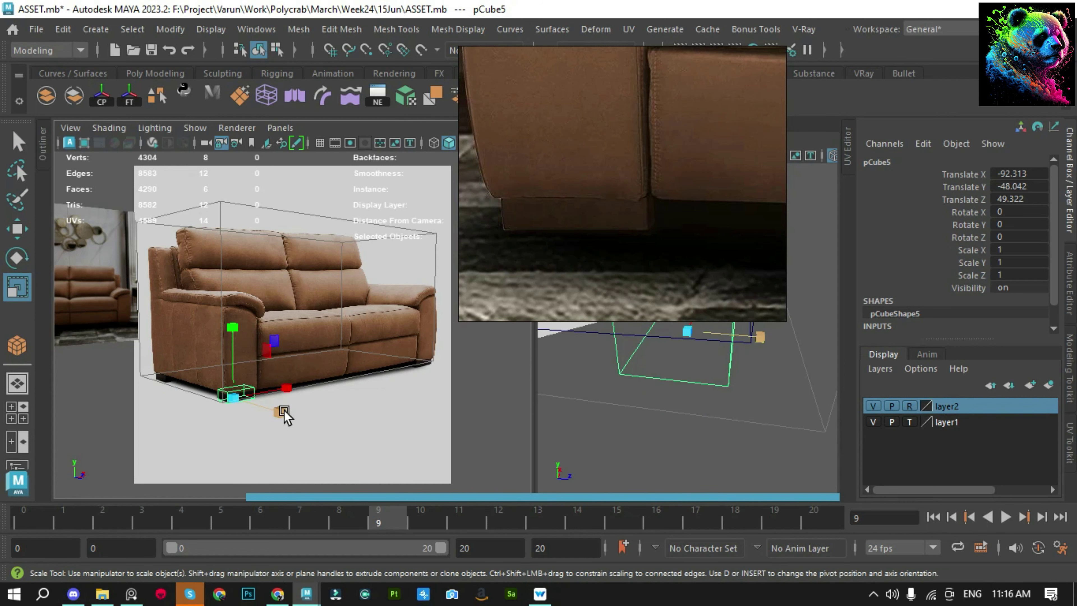
{"action": "key", "text": "f"}
{"action": "left_click_drag", "start_coordinate": [319, 510], "coordinate": [24, 515]}
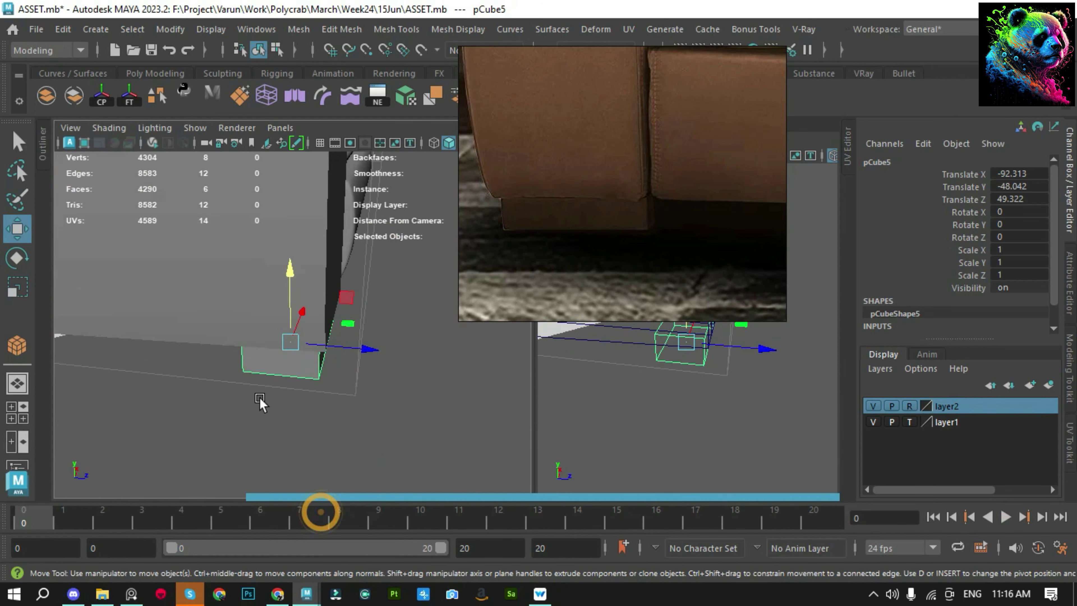
{"action": "key", "text": "w"}
{"action": "mouse_move", "coordinate": [296, 381]}
{"action": "left_mouse_down", "text": "alt"}
{"action": "mouse_move", "coordinate": [373, 313]}
{"action": "mouse_move", "coordinate": [221, 317]}
{"action": "mouse_move", "coordinate": [309, 285]}
{"action": "left_mouse_up", "text": "alt"}
{"action": "mouse_move", "coordinate": [379, 349]}
{"action": "left_mouse_down", "text": "alt"}
{"action": "mouse_move", "coordinate": [361, 339]}
{"action": "mouse_move", "coordinate": [248, 365]}
{"action": "mouse_move", "coordinate": [517, 373]}
{"action": "mouse_move", "coordinate": [336, 305]}
{"action": "mouse_move", "coordinate": [288, 314]}
{"action": "left_mouse_up", "text": "alt"}
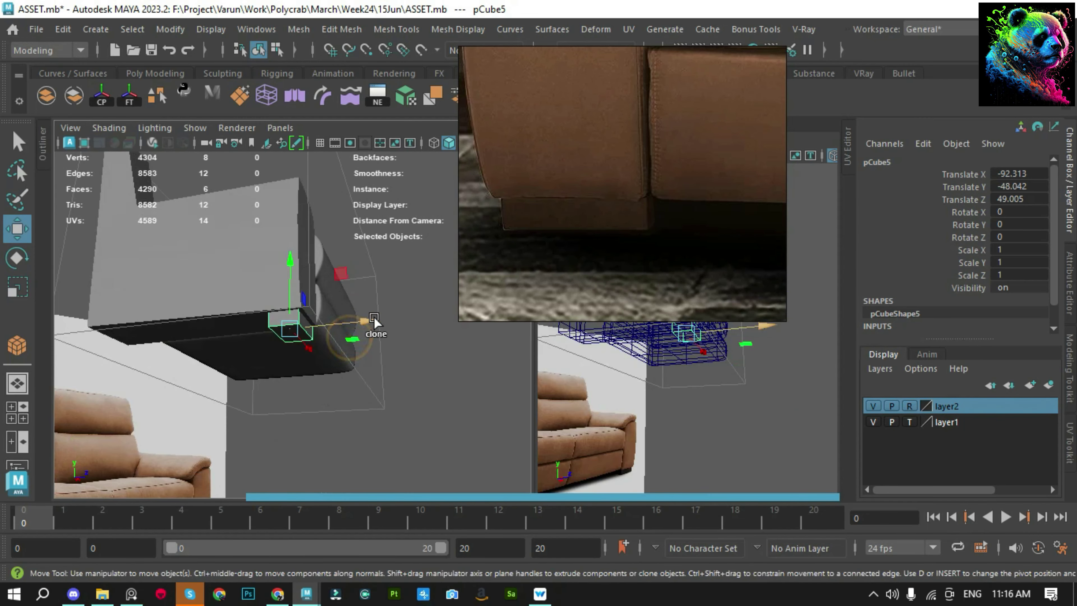
Duplicate the leg into pCube6, slide it along the base, check frame 7, and save
{"action": "key", "text": "ctrl+d"}
{"action": "middle_click_drag", "start_coordinate": [237, 322], "coordinate": [203, 299]}
{"action": "key", "text": "bracketleft"}
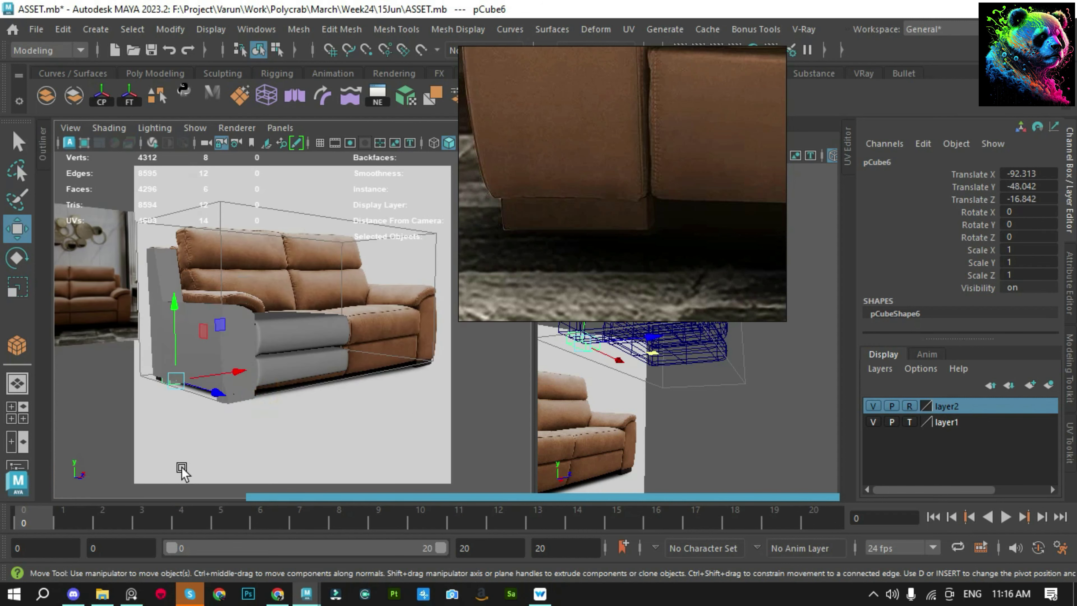
{"action": "left_click_drag", "start_coordinate": [42, 527], "coordinate": [295, 527]}
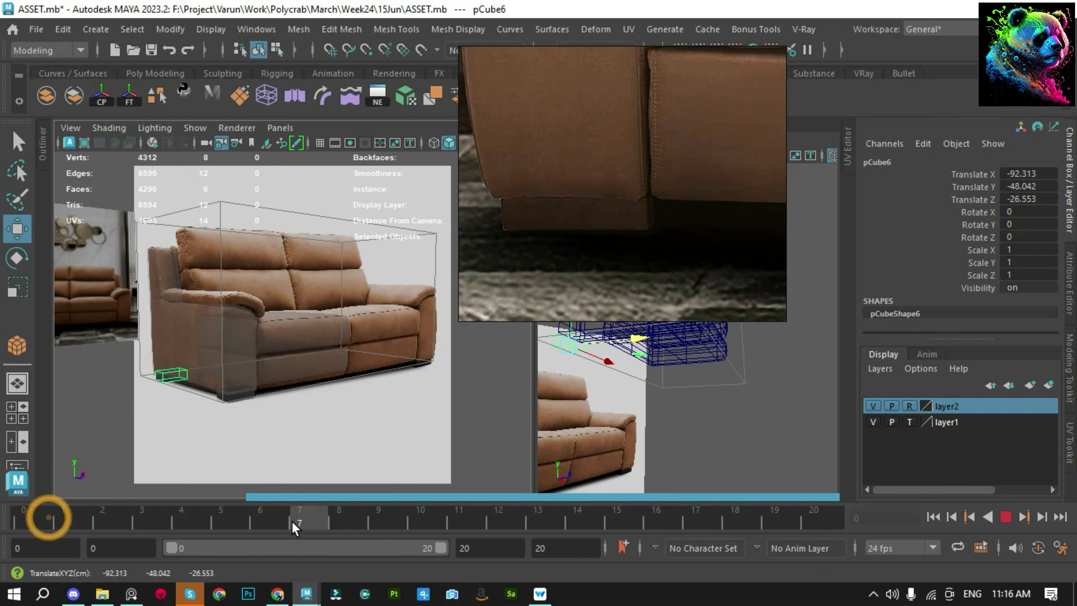
{"action": "left_click", "coordinate": [87, 458]}
{"action": "key", "text": "ctrl+s"}
{"action": "key", "text": "space"}
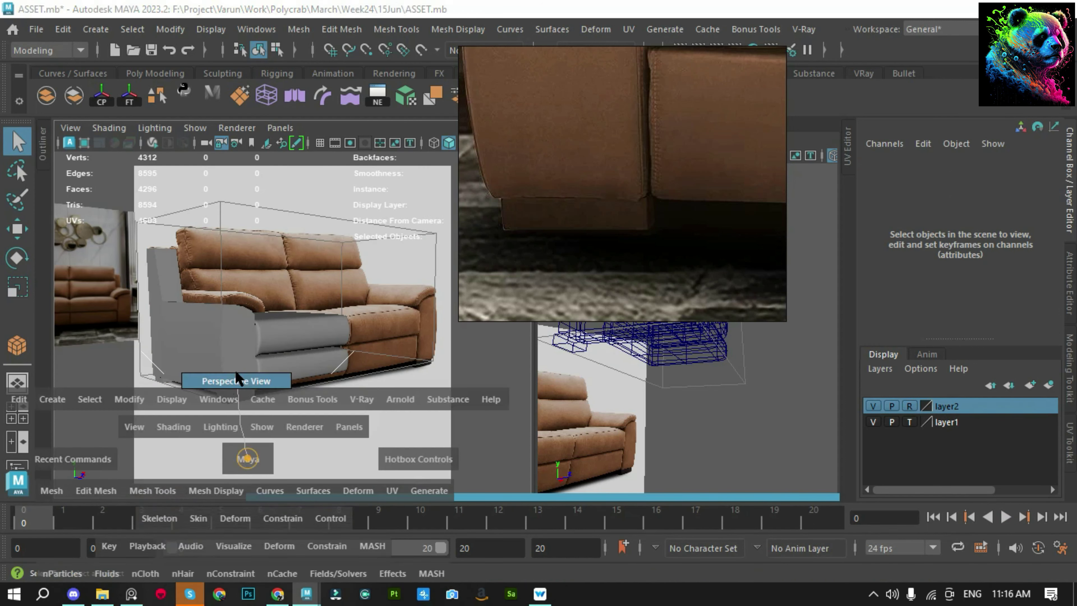
{"action": "mouse_move", "coordinate": [335, 349]}
{"action": "left_mouse_down", "text": "alt"}
{"action": "mouse_move", "coordinate": [282, 386]}
{"action": "mouse_move", "coordinate": [209, 332]}
{"action": "mouse_move", "coordinate": [358, 284]}
{"action": "mouse_move", "coordinate": [227, 332]}
{"action": "mouse_move", "coordinate": [348, 382]}
{"action": "mouse_move", "coordinate": [312, 325]}
{"action": "mouse_move", "coordinate": [313, 368]}
{"action": "left_mouse_up", "text": "alt"}
{"action": "left_click", "coordinate": [229, 376]}
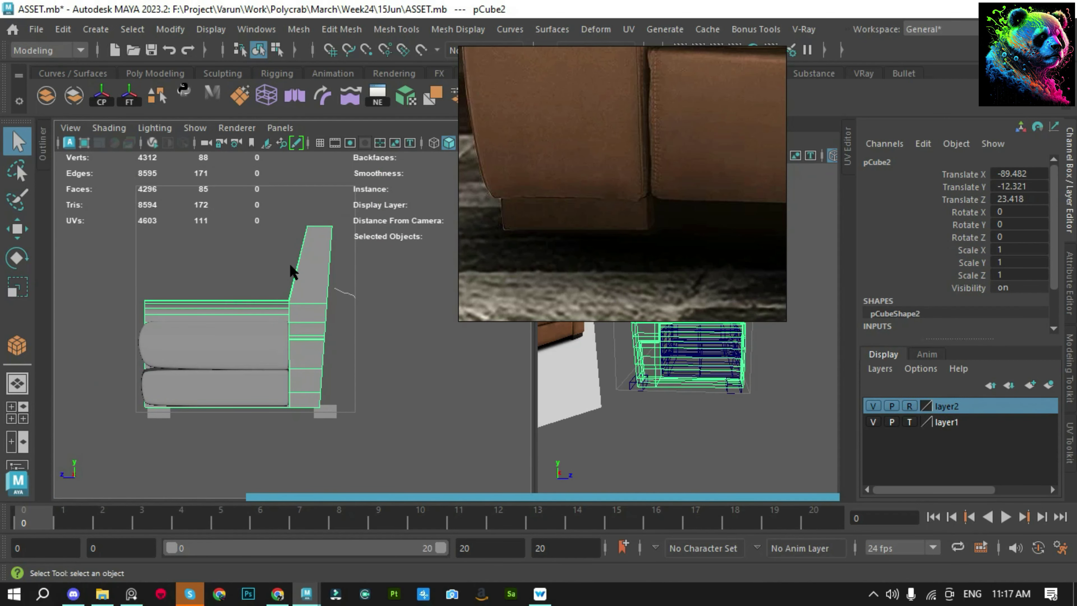
{"action": "key", "text": "F9"}
{"action": "key", "text": "space"}
{"action": "left_click_drag", "start_coordinate": [468, 284], "coordinate": [386, 379], "text": "alt"}
{"action": "key", "text": "alt+v"}
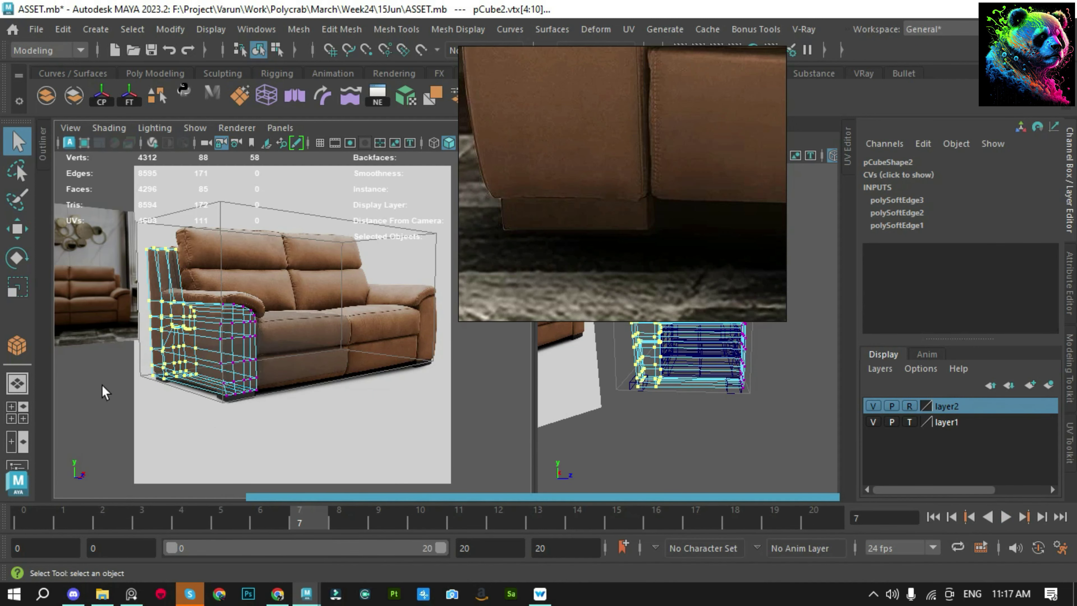
{"action": "left_click", "coordinate": [82, 392]}
{"action": "left_click", "coordinate": [154, 380]}
{"action": "left_click", "coordinate": [139, 384]}
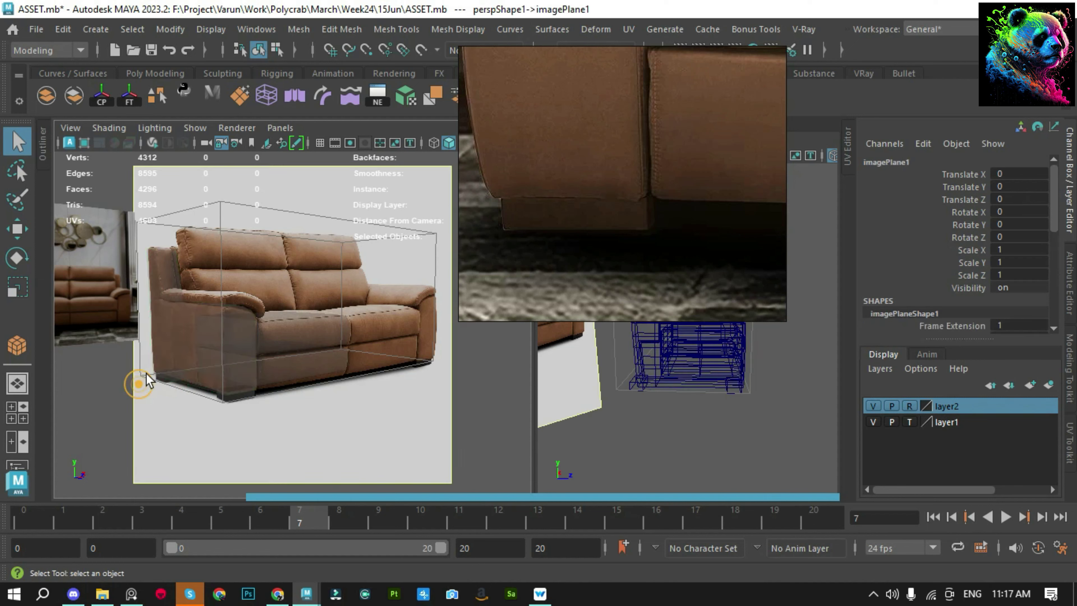
{"action": "left_click", "coordinate": [202, 402]}
{"action": "left_click_drag", "start_coordinate": [181, 526], "coordinate": [23, 523]}
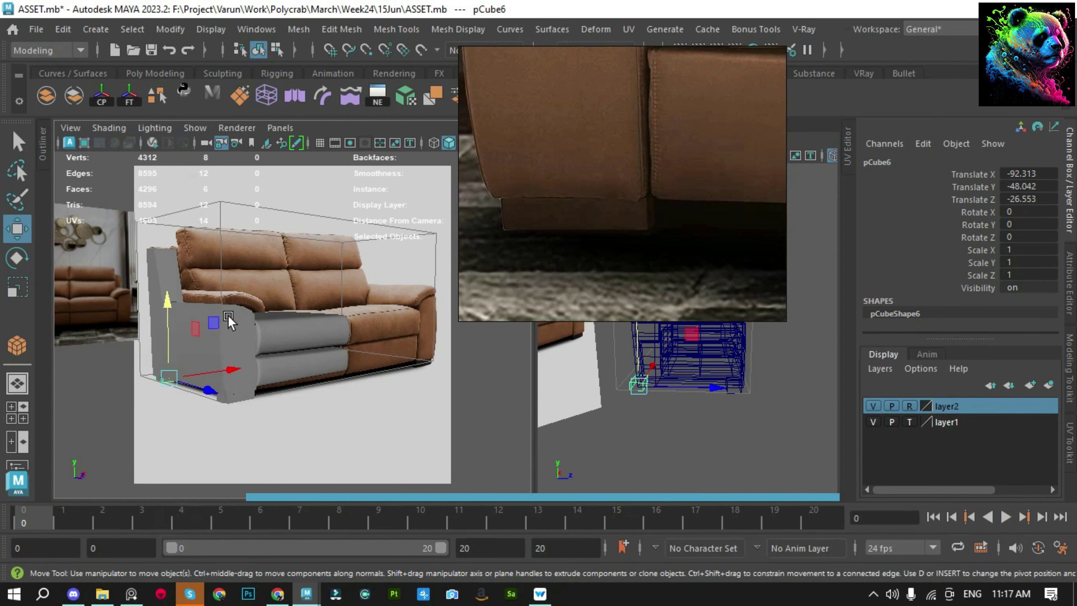
{"action": "scroll", "coordinate": [250, 247], "scroll_direction": "down", "scroll_amount": 5}
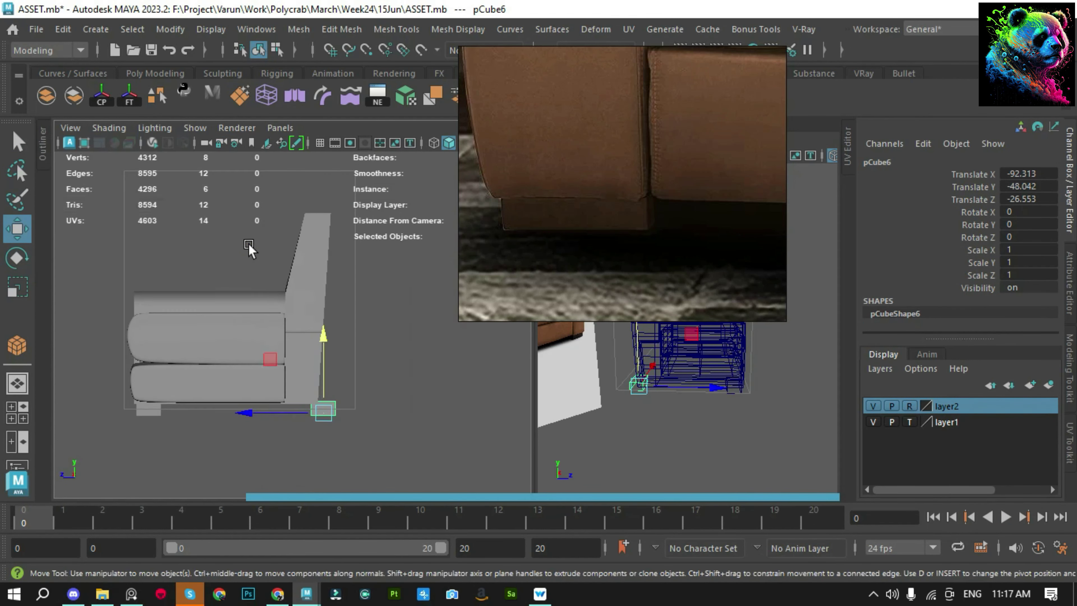
{"action": "left_click", "coordinate": [254, 230]}
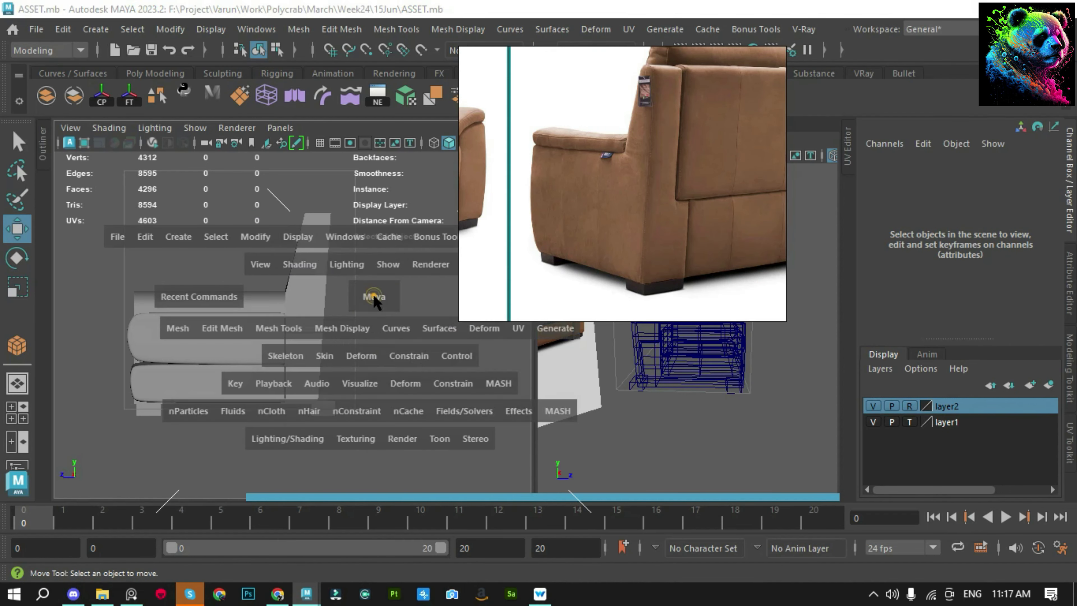
Orbit the perspective view around the sofa to its side, dismissing the primitive shapes menu
{"action": "left_click_drag", "start_coordinate": [341, 324], "coordinate": [245, 276]}
{"action": "mouse_move", "coordinate": [229, 335]}
{"action": "left_mouse_down"}
{"action": "mouse_move", "coordinate": [365, 282]}
{"action": "mouse_move", "coordinate": [360, 300]}
{"action": "mouse_move", "coordinate": [331, 289]}
{"action": "left_mouse_up"}
{"action": "right_click_drag", "start_coordinate": [355, 241], "coordinate": [314, 276], "text": "shift"}
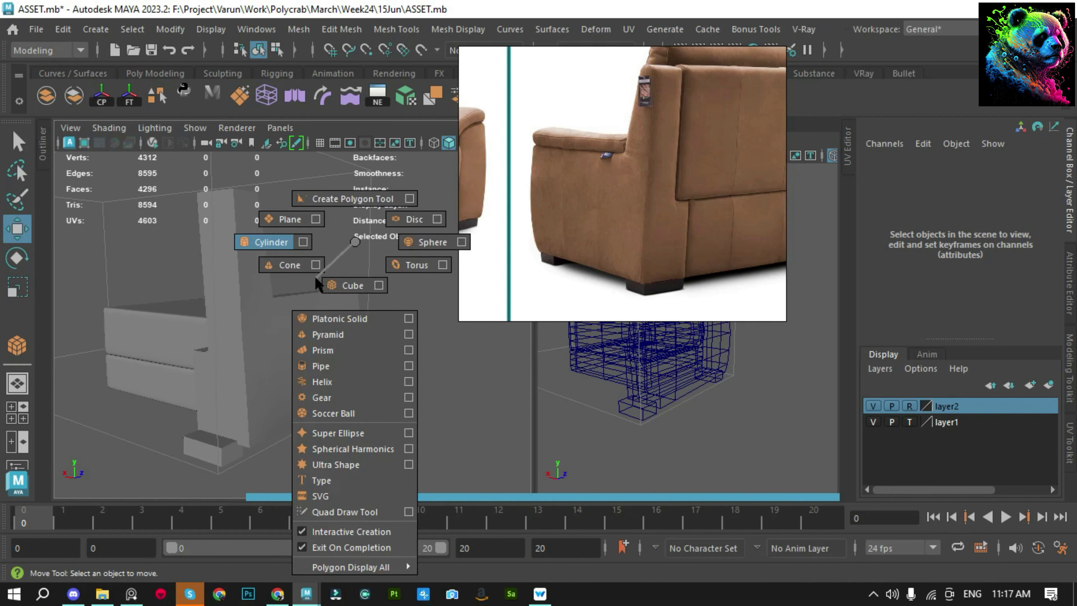
{"action": "left_click", "coordinate": [354, 241]}
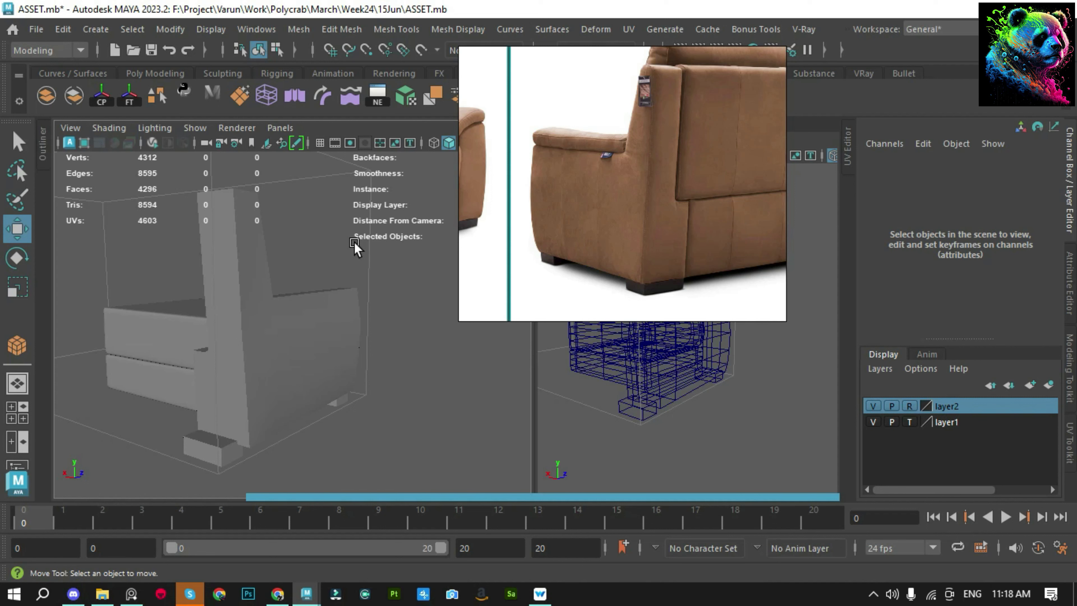
{"action": "left_click", "coordinate": [332, 309]}
{"action": "left_click_drag", "start_coordinate": [331, 309], "coordinate": [260, 373], "text": "alt"}
{"action": "key", "text": "q"}
{"action": "left_click", "coordinate": [144, 384]}
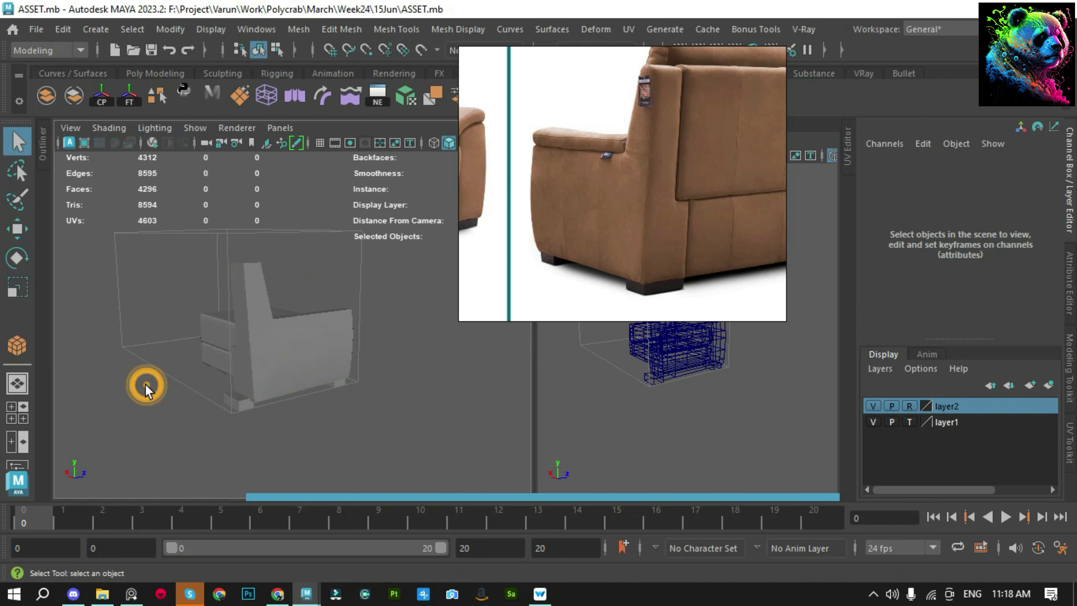
{"action": "left_click_drag", "start_coordinate": [145, 384], "coordinate": [313, 376], "text": "alt"}
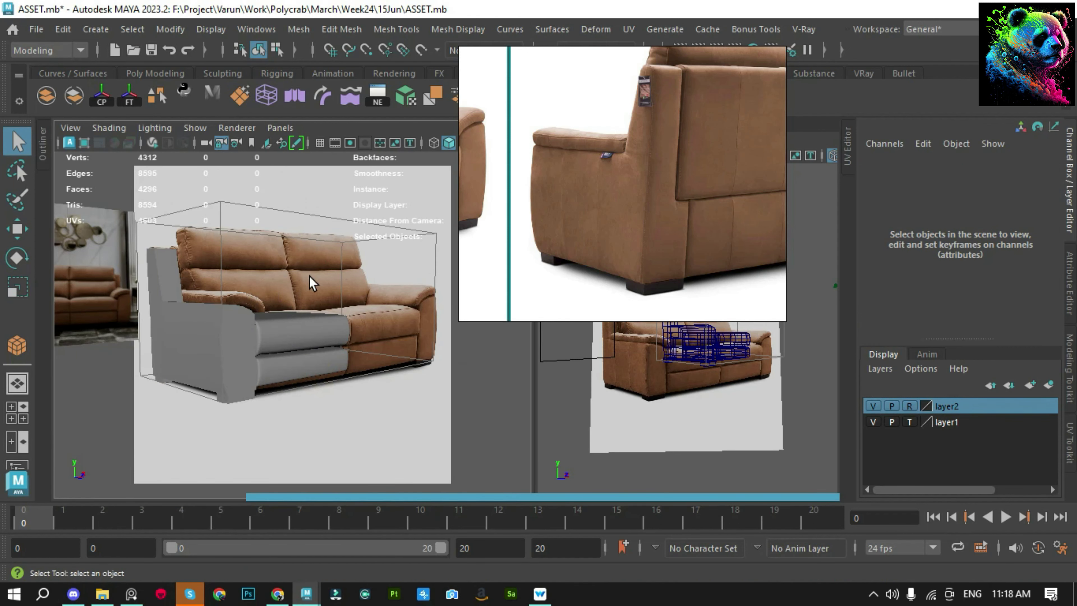
Inspect the armrest's vertices, save ASSET.mb, and return to the camera over the photo
{"action": "left_click", "coordinate": [180, 266]}
{"action": "key", "text": "F9"}
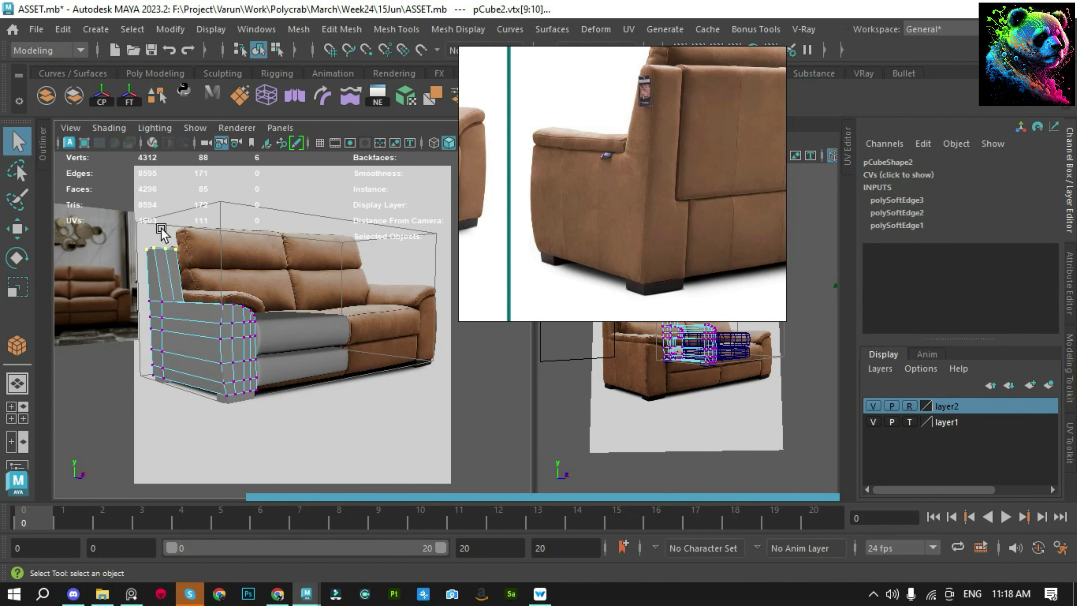
{"action": "key", "text": "F8"}
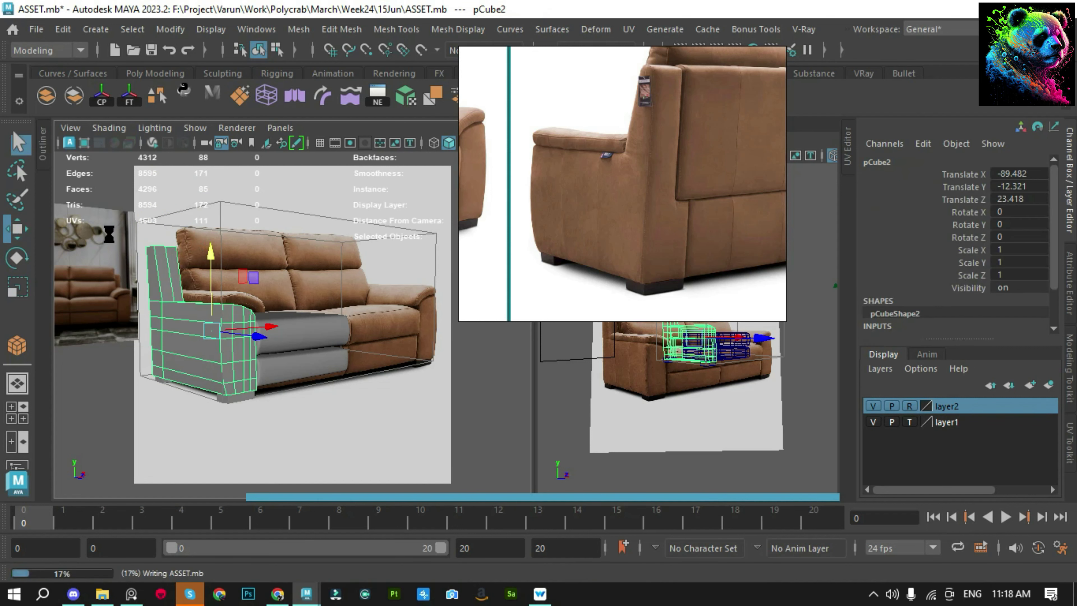
{"action": "left_click", "coordinate": [86, 208]}
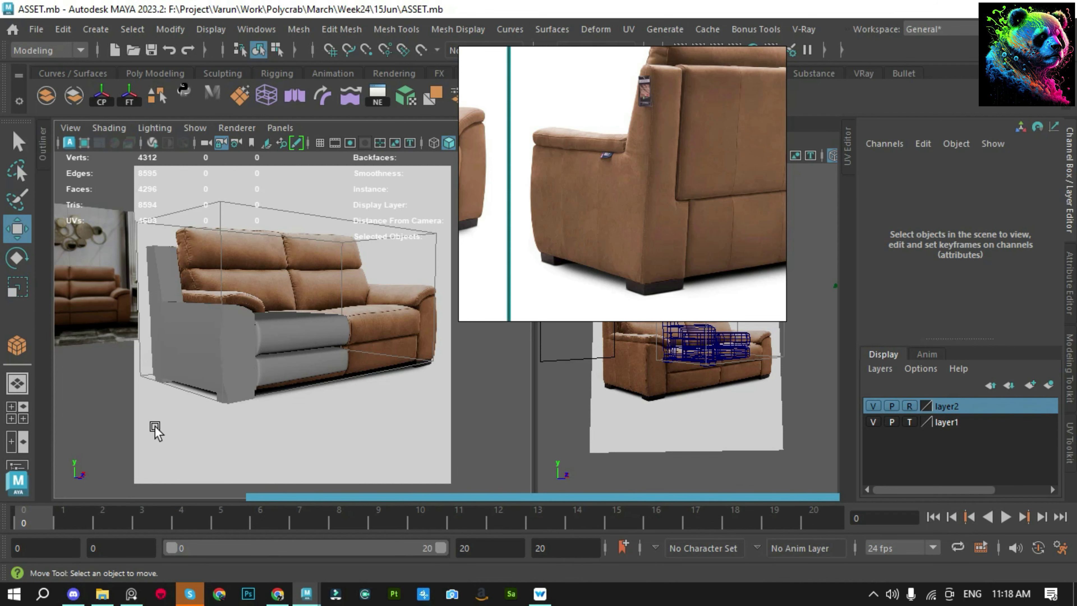
{"action": "left_click", "coordinate": [237, 371]}
{"action": "left_click", "coordinate": [95, 409]}
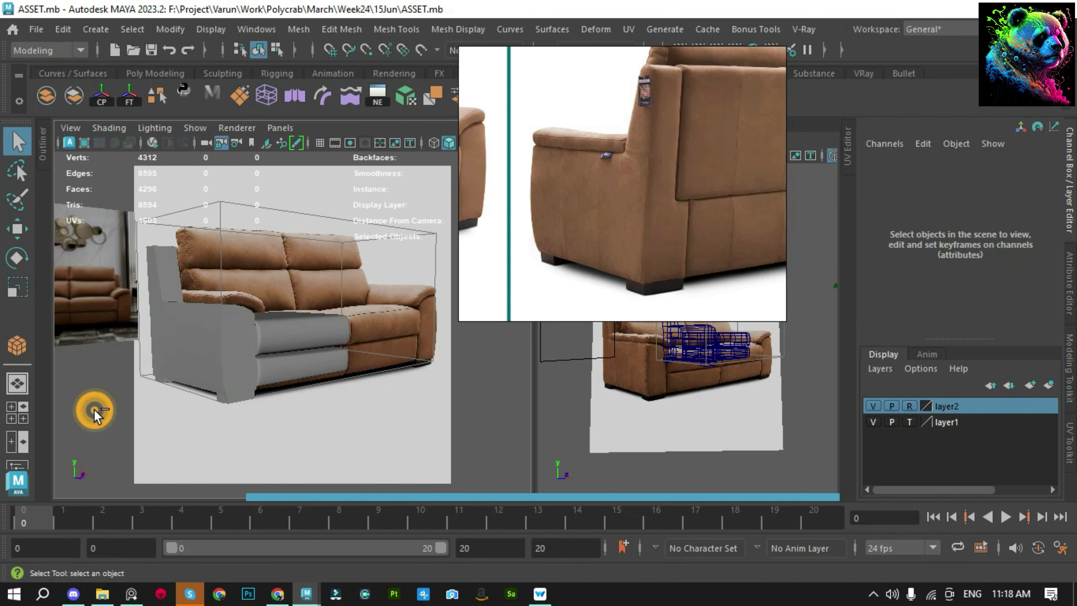
{"action": "left_click_drag", "start_coordinate": [94, 409], "coordinate": [299, 385], "text": "alt"}
{"action": "key", "text": "bracketleft"}
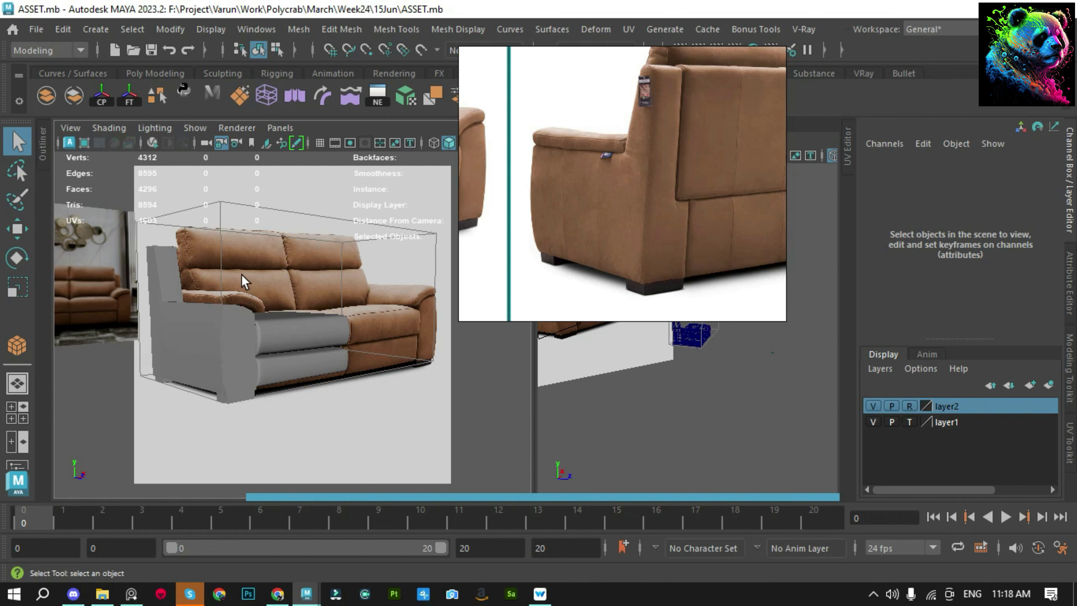
{"action": "mouse_move", "coordinate": [267, 353]}
{"action": "right_mouse_down", "text": "alt"}
{"action": "mouse_move", "coordinate": [311, 232]}
{"action": "mouse_move", "coordinate": [330, 389]}
{"action": "right_mouse_up", "text": "alt"}
{"action": "scroll", "coordinate": [319, 368], "scroll_direction": "down", "scroll_amount": 5}
Frame the seat cushions and orbit to an angled close-up of the cushion
{"action": "left_click", "coordinate": [350, 363]}
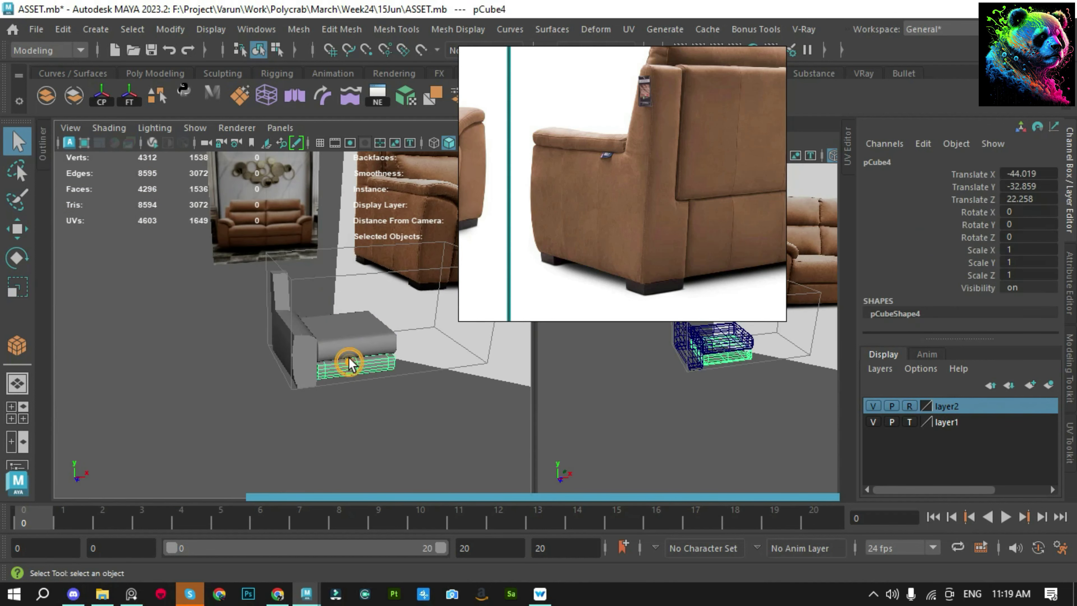
{"action": "key", "text": "shift+f"}
{"action": "left_click", "coordinate": [281, 473]}
{"action": "mouse_move", "coordinate": [280, 472]}
{"action": "right_mouse_down", "text": "alt"}
{"action": "mouse_move", "coordinate": [257, 385]}
{"action": "mouse_move", "coordinate": [291, 392]}
{"action": "right_mouse_up", "text": "alt"}
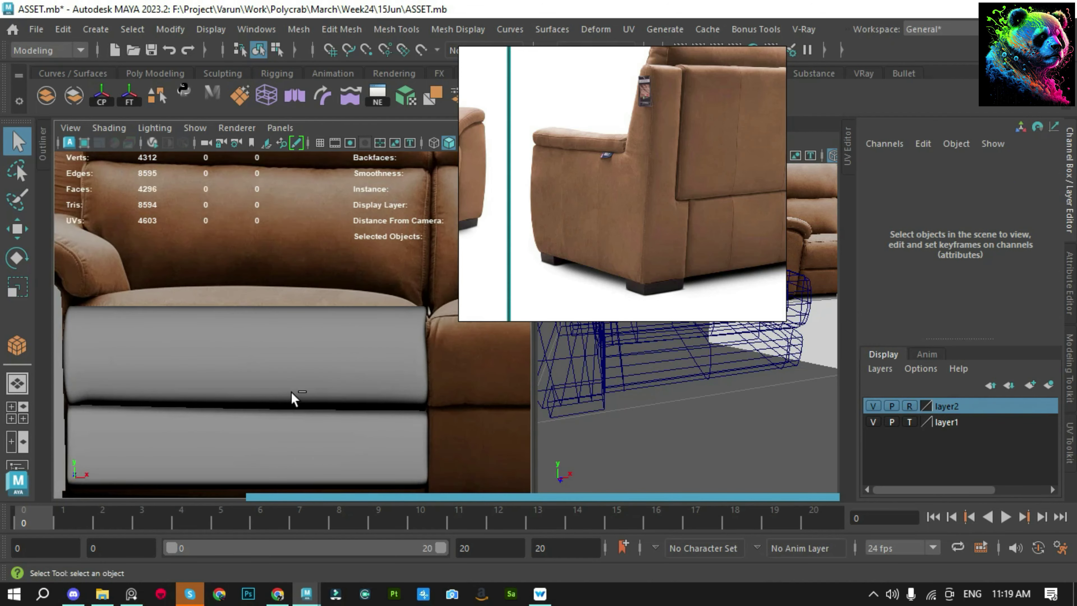
{"action": "key", "text": "space"}
{"action": "mouse_move", "coordinate": [310, 359]}
{"action": "left_mouse_down", "text": "alt"}
{"action": "mouse_move", "coordinate": [241, 363]}
{"action": "mouse_move", "coordinate": [240, 392]}
{"action": "left_mouse_up", "text": "alt"}
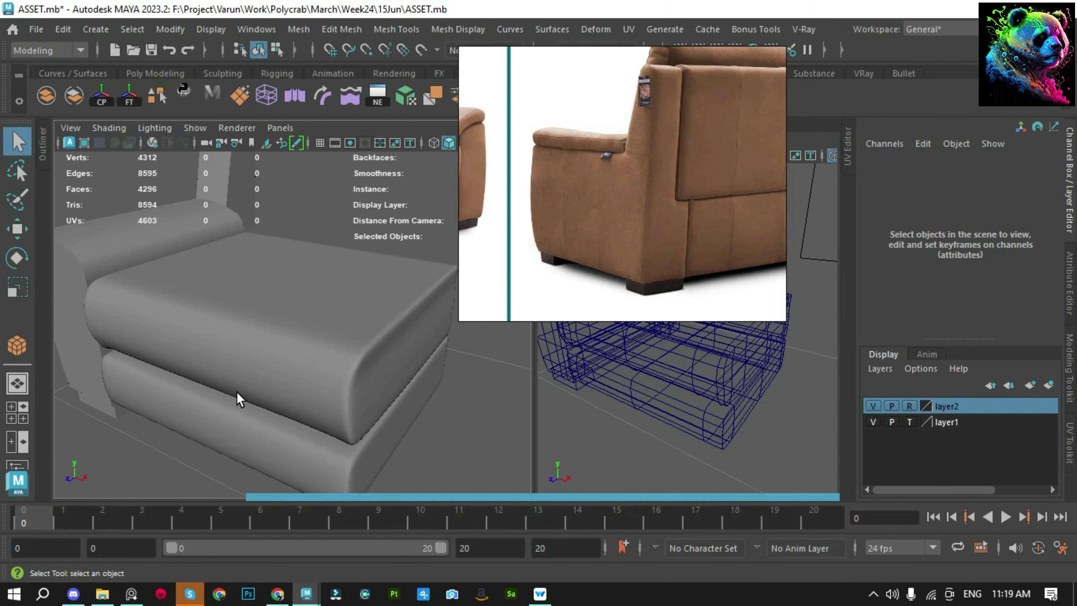
{"action": "mouse_move", "coordinate": [227, 403]}
{"action": "right_mouse_down", "text": "alt"}
{"action": "mouse_move", "coordinate": [220, 358]}
{"action": "mouse_move", "coordinate": [272, 382]}
{"action": "right_mouse_up", "text": "alt"}
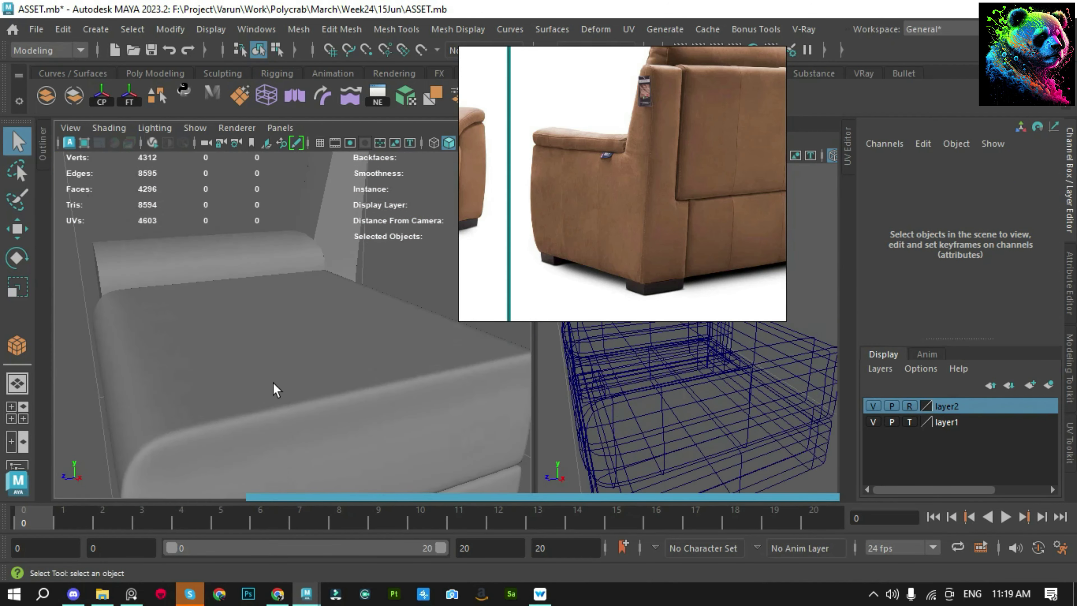
Lower the upper cushion pCube3's right-hand top vertices to match the photo
{"action": "left_click", "coordinate": [274, 382]}
{"action": "key", "text": "F9"}
{"action": "left_click", "coordinate": [127, 307]}
{"action": "mouse_move", "coordinate": [123, 316]}
{"action": "left_mouse_down", "text": "alt"}
{"action": "mouse_move", "coordinate": [230, 315]}
{"action": "mouse_move", "coordinate": [272, 280]}
{"action": "mouse_move", "coordinate": [214, 356]}
{"action": "left_mouse_up", "text": "alt"}
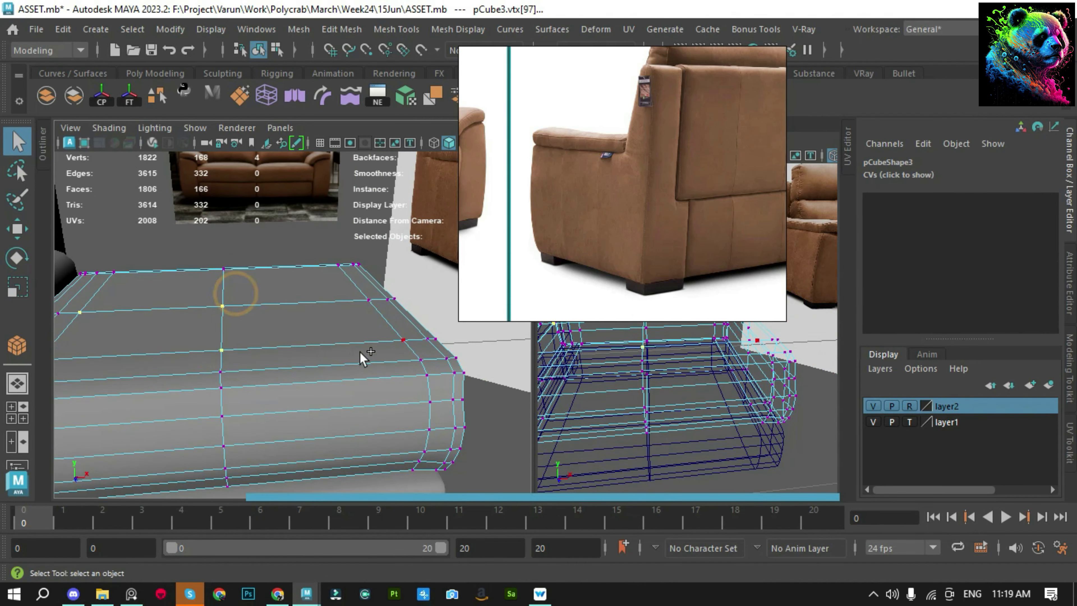
{"action": "left_click", "coordinate": [363, 316], "text": "shift"}
{"action": "left_click_drag", "start_coordinate": [362, 316], "coordinate": [319, 329], "text": "alt"}
{"action": "key", "text": "w"}
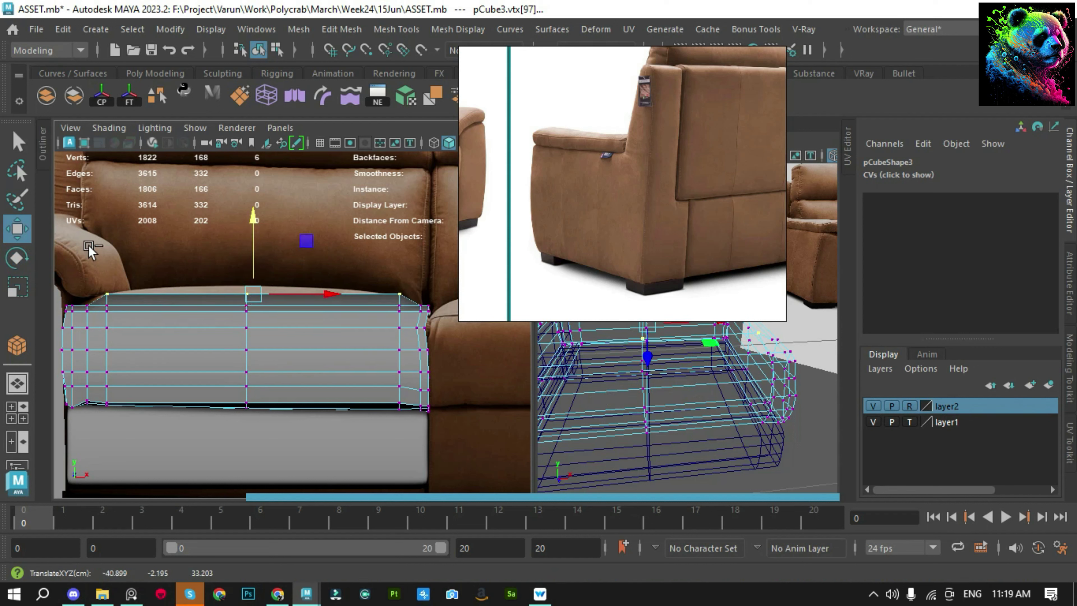
{"action": "mouse_move", "coordinate": [89, 250]}
{"action": "left_mouse_down", "text": "ctrl"}
{"action": "mouse_move", "coordinate": [318, 244]}
{"action": "mouse_move", "coordinate": [232, 311]}
{"action": "left_mouse_up", "text": "ctrl"}
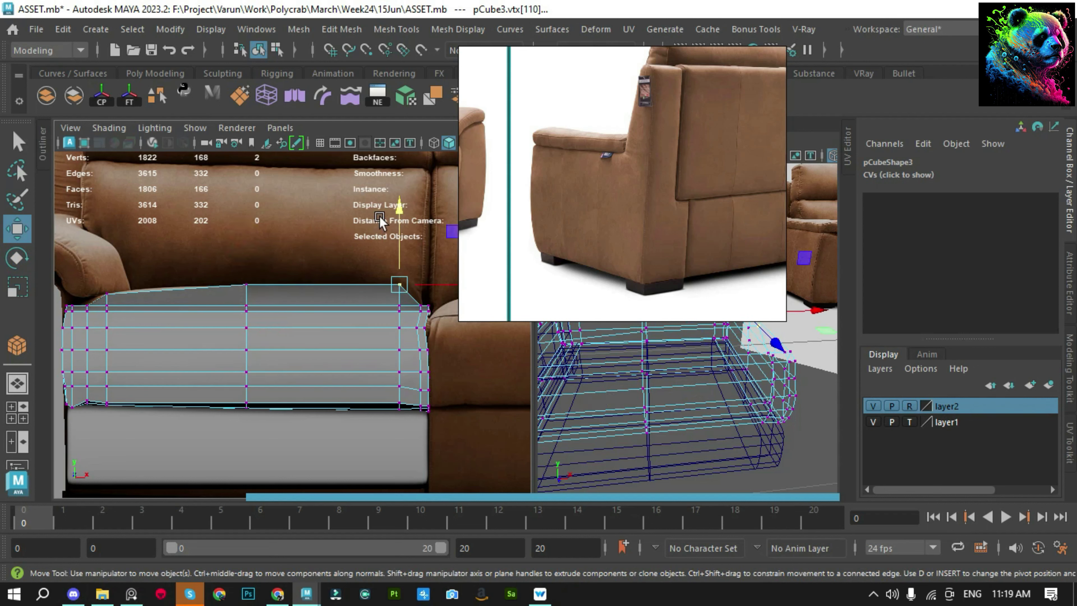
{"action": "left_click_drag", "start_coordinate": [379, 215], "coordinate": [396, 229]}
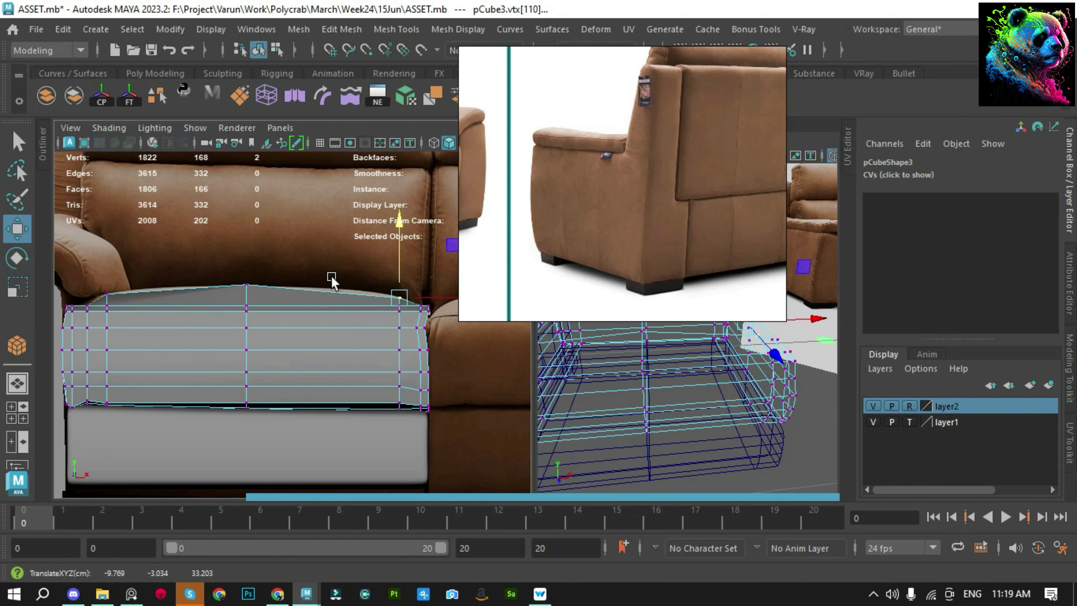
Insert an edge loop across the cushion top and slide it into place
{"action": "mouse_move", "coordinate": [332, 278]}
{"action": "left_mouse_down", "text": "alt"}
{"action": "mouse_move", "coordinate": [165, 308]}
{"action": "mouse_move", "coordinate": [300, 344]}
{"action": "mouse_move", "coordinate": [207, 312]}
{"action": "mouse_move", "coordinate": [342, 281]}
{"action": "left_mouse_up", "text": "alt"}
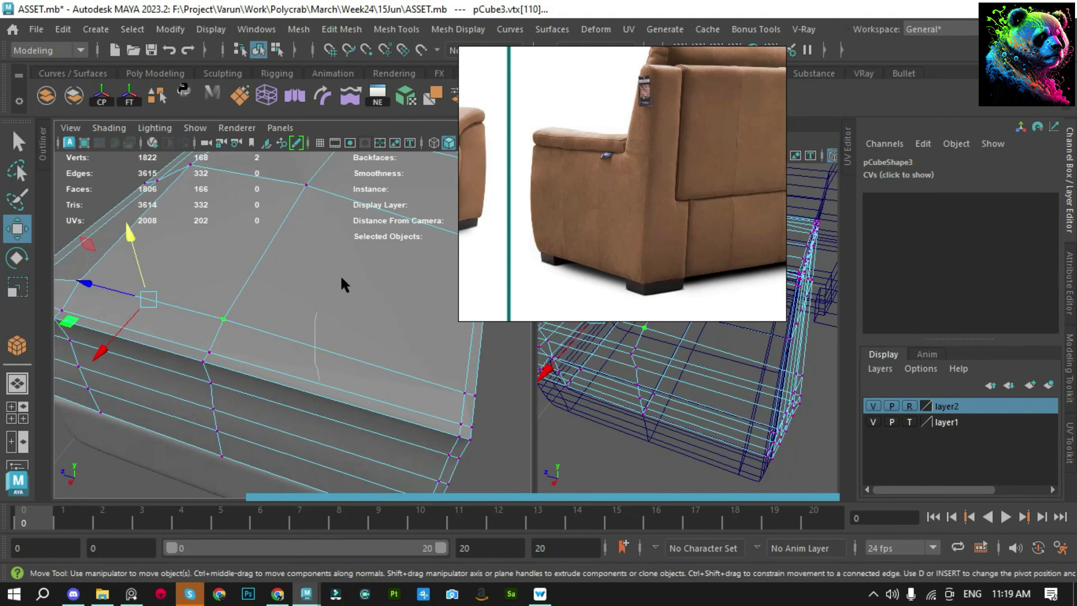
{"action": "right_click_drag", "start_coordinate": [345, 284], "coordinate": [352, 305], "text": "shift"}
{"action": "mouse_move", "coordinate": [297, 323]}
{"action": "left_mouse_down", "text": "alt"}
{"action": "mouse_move", "coordinate": [337, 369]}
{"action": "mouse_move", "coordinate": [168, 360]}
{"action": "mouse_move", "coordinate": [336, 366]}
{"action": "mouse_move", "coordinate": [206, 303]}
{"action": "left_mouse_up", "text": "alt"}
Insert an edge loop on the cushion and raise its top-edge vertices into a bulge in front view
{"action": "left_click", "coordinate": [206, 303]}
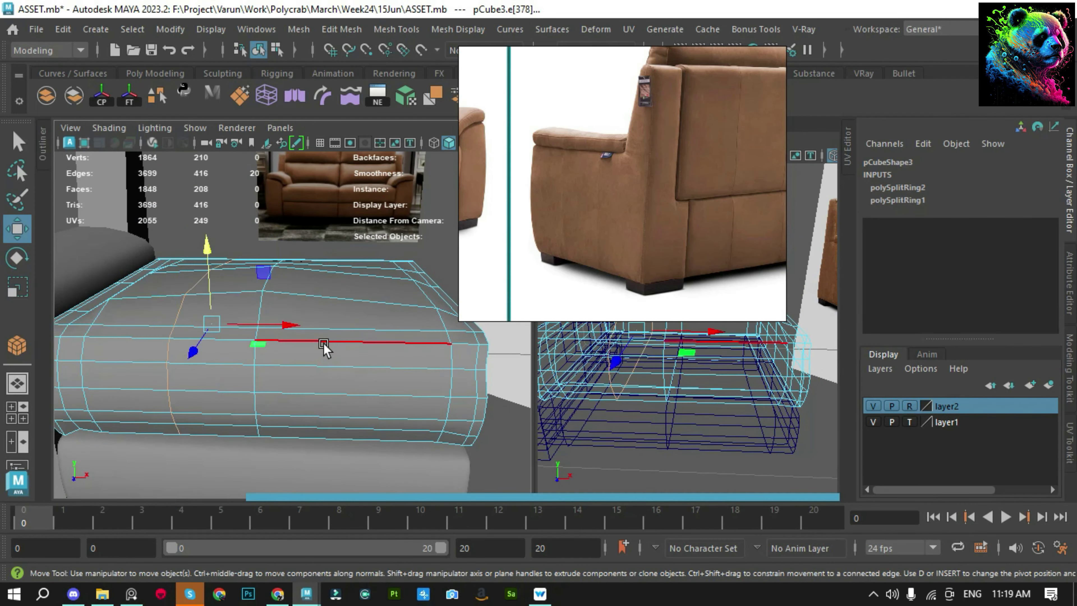
{"action": "left_click_drag", "start_coordinate": [324, 348], "coordinate": [339, 373], "text": "alt"}
{"action": "left_click_drag", "start_coordinate": [166, 267], "coordinate": [338, 291]}
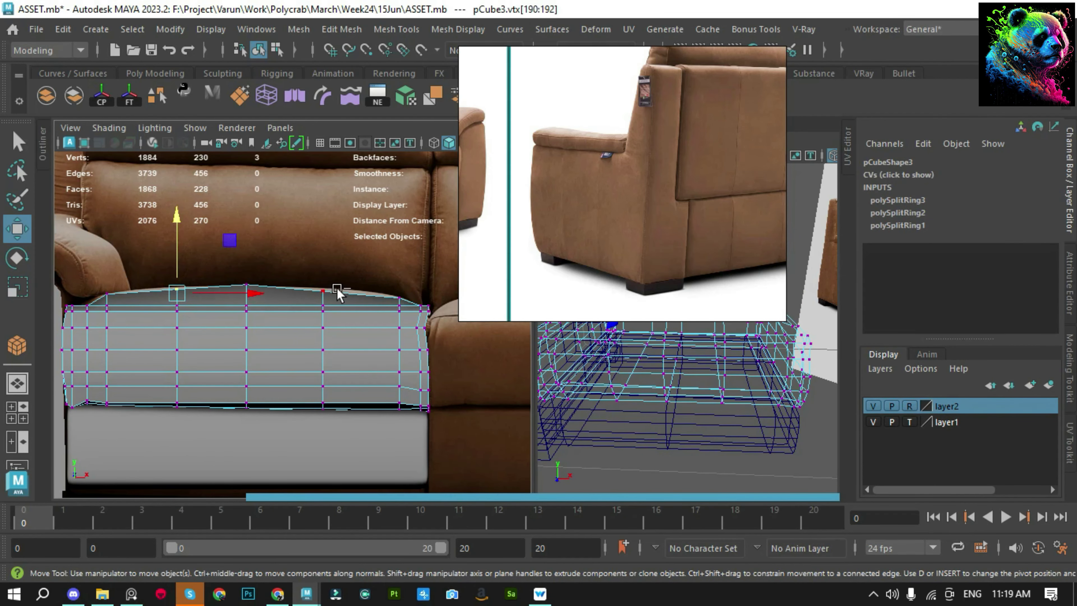
{"action": "left_click_drag", "start_coordinate": [250, 244], "coordinate": [250, 246]}
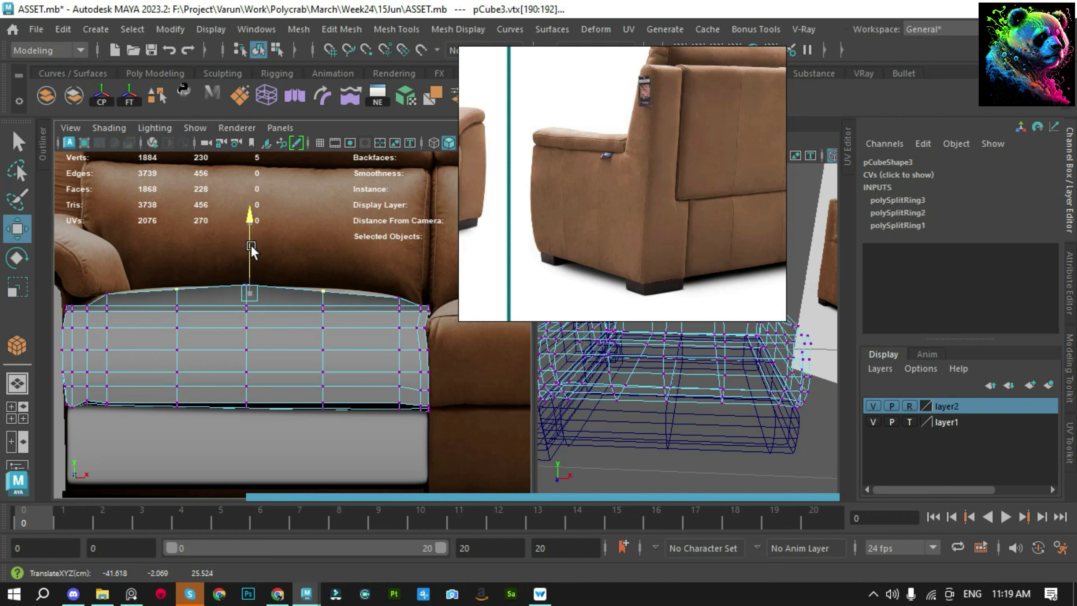
{"action": "scroll", "coordinate": [260, 255], "scroll_direction": "up", "scroll_amount": 1}
{"action": "scroll", "coordinate": [264, 269], "scroll_direction": "up", "scroll_amount": 1}
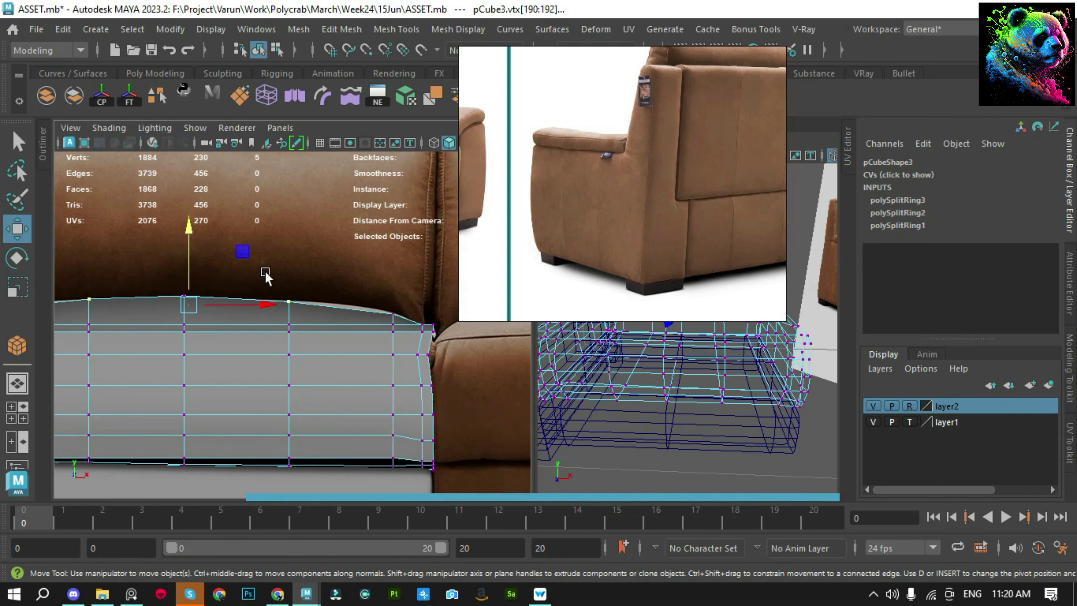
{"action": "left_click_drag", "start_coordinate": [326, 384], "coordinate": [331, 385]}
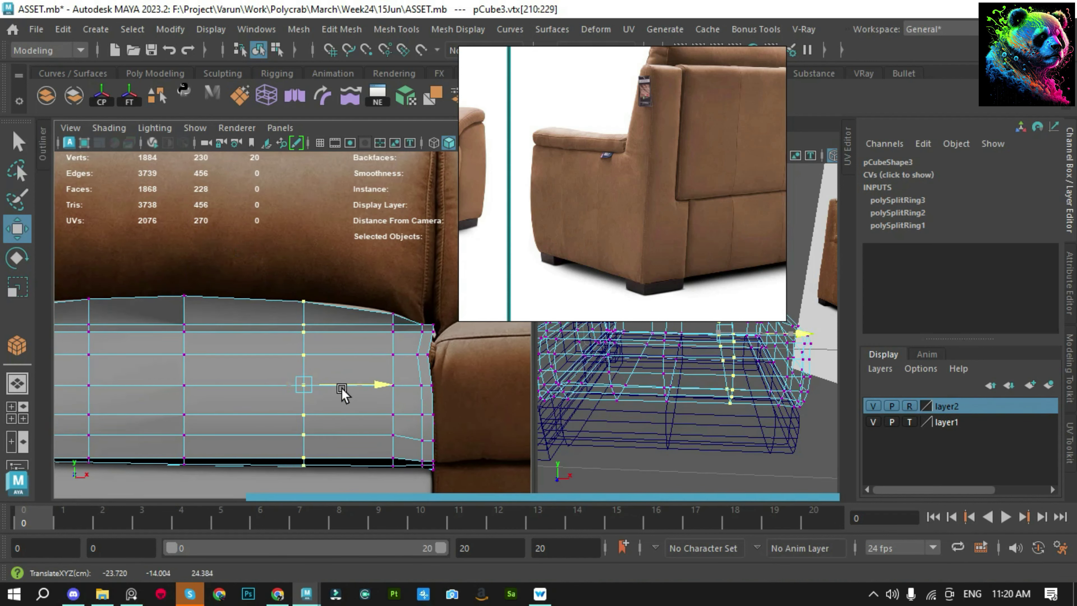
{"action": "left_click_drag", "start_coordinate": [178, 225], "coordinate": [185, 239]}
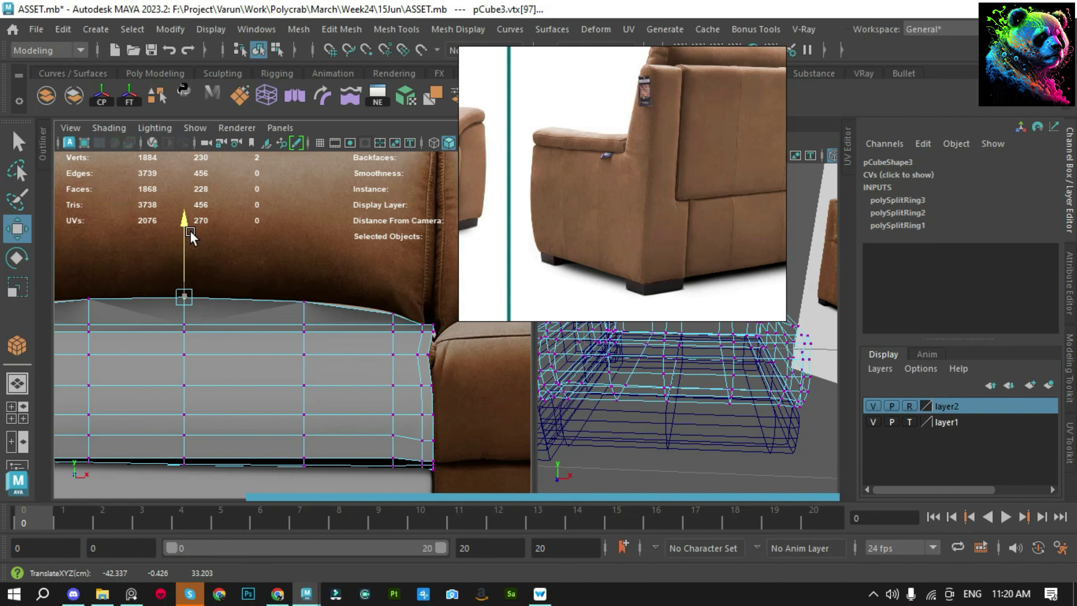
{"action": "left_click_drag", "start_coordinate": [392, 296], "coordinate": [391, 289]}
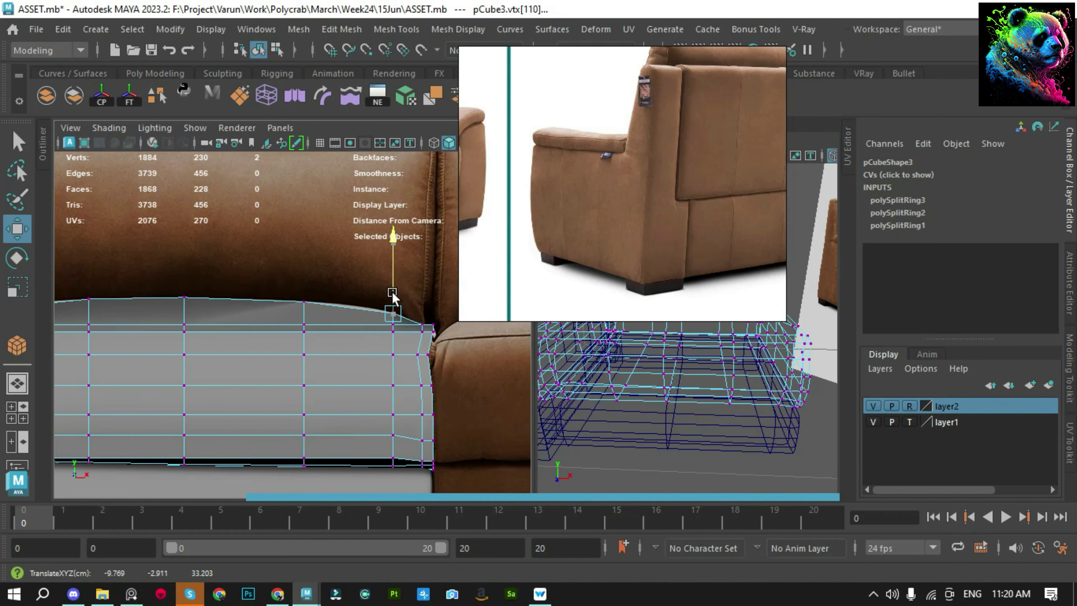
Check the cushion in smoothed preview, then return to unsmoothed vertex editing
{"action": "left_click_drag", "start_coordinate": [341, 335], "coordinate": [291, 368], "text": "alt"}
{"action": "key", "text": "F8"}
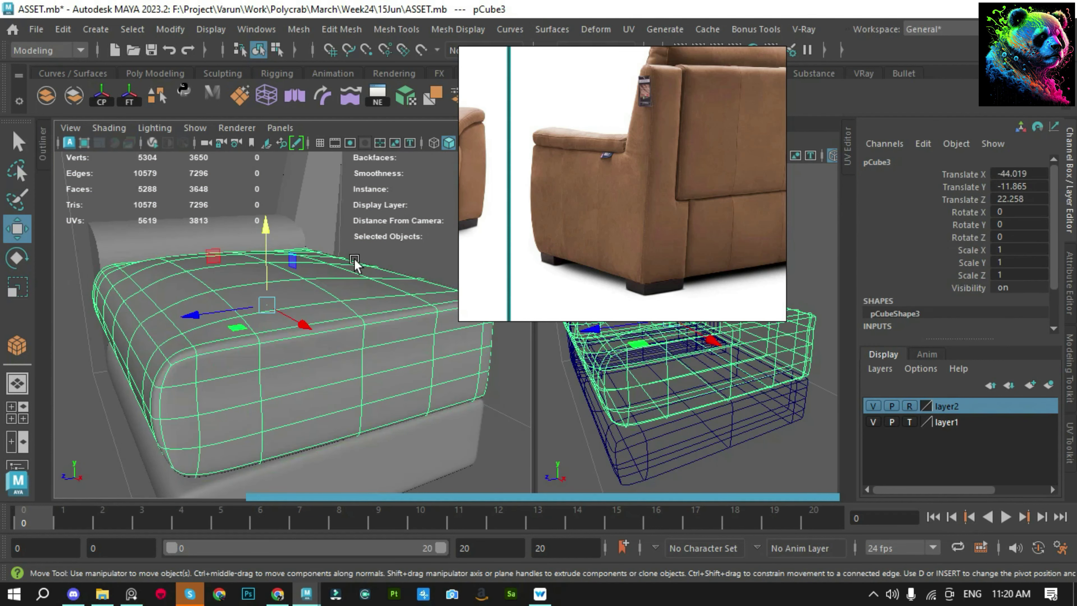
{"action": "key", "text": "3"}
{"action": "scroll", "coordinate": [288, 329], "scroll_direction": "up", "scroll_amount": 5}
{"action": "left_click", "coordinate": [218, 360]}
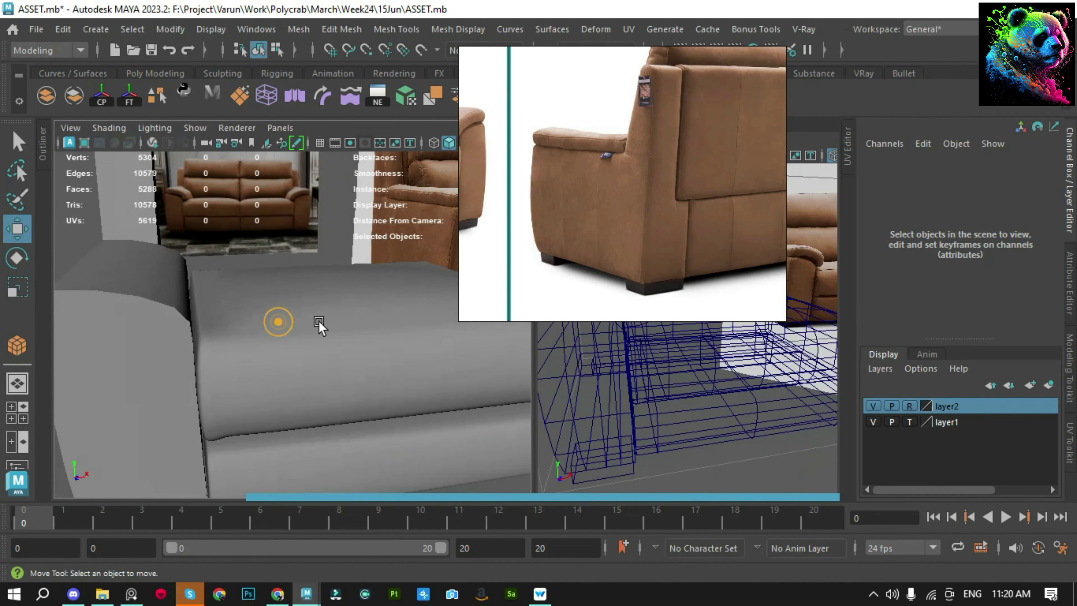
{"action": "left_click_drag", "start_coordinate": [315, 324], "coordinate": [212, 322], "text": "alt"}
{"action": "key", "text": "1"}
{"action": "key", "text": "F8"}
Nudge the cushion's top corner vertex and the next top-edge vertex slightly upward in front view
{"action": "left_click", "coordinate": [169, 272]}
{"action": "key", "text": "q"}
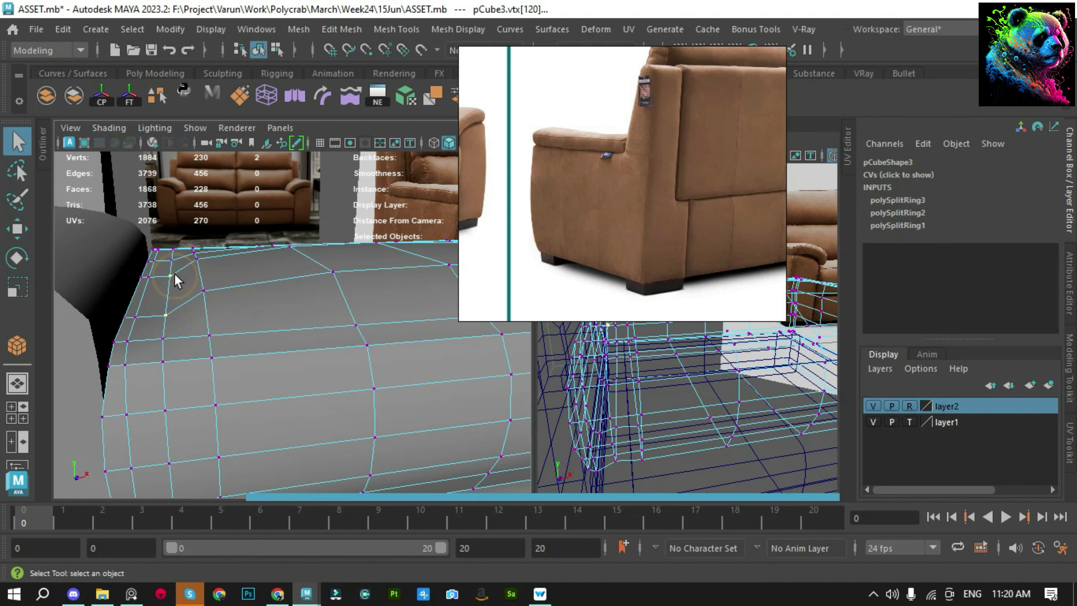
{"action": "key", "text": "w"}
{"action": "key", "text": "space"}
{"action": "left_click_drag", "start_coordinate": [168, 274], "coordinate": [174, 324]}
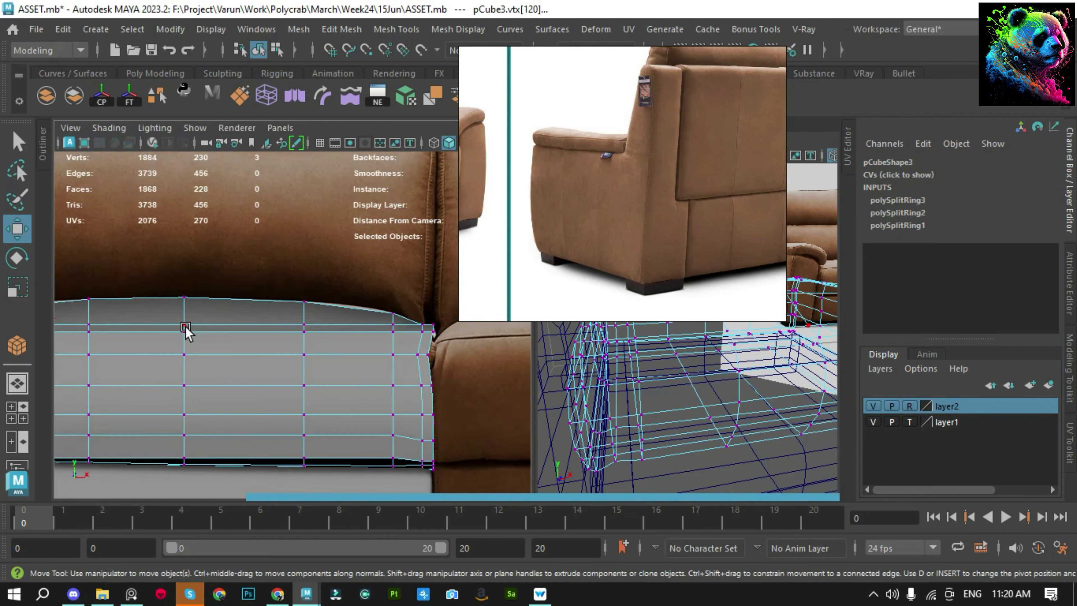
{"action": "right_click_drag", "start_coordinate": [351, 344], "coordinate": [317, 414], "text": "alt"}
{"action": "left_click_drag", "start_coordinate": [237, 286], "coordinate": [235, 282]}
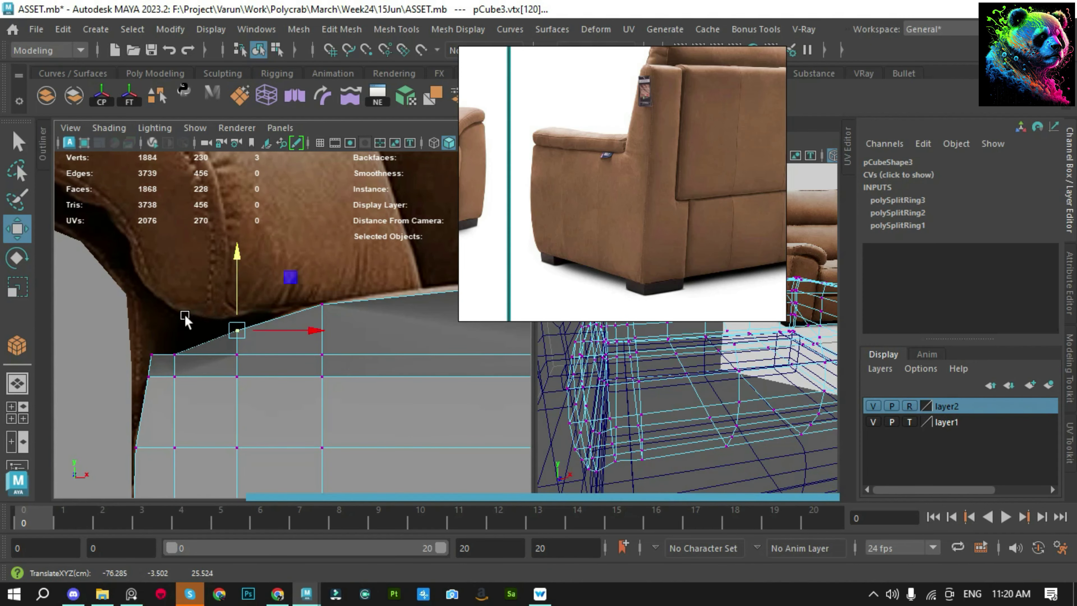
{"action": "left_click_drag", "start_coordinate": [176, 313], "coordinate": [263, 356]}
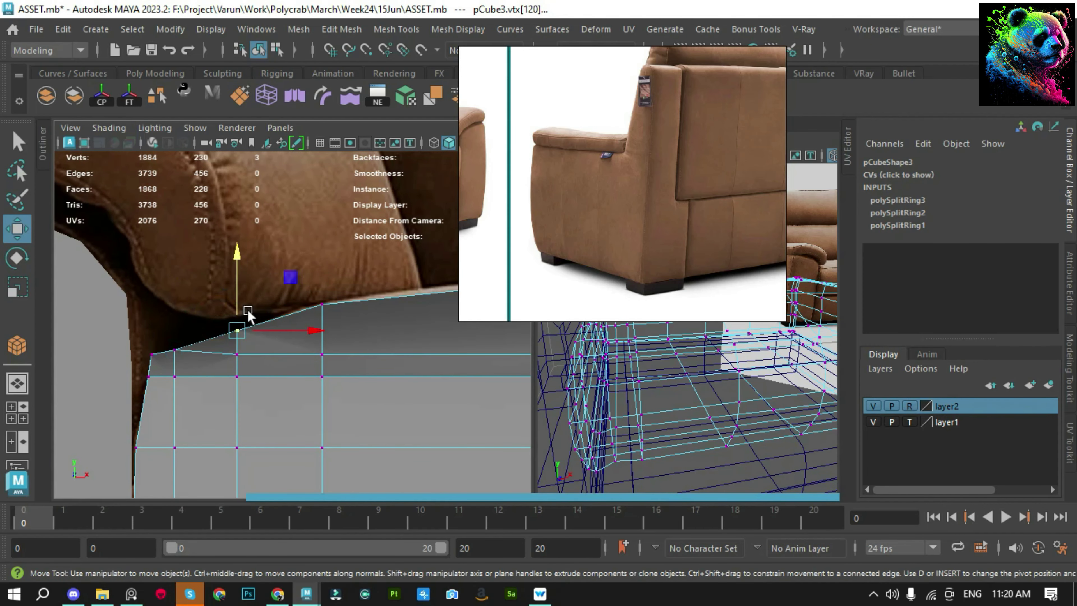
Select a top-edge vertex near the armrest and four vertices along the seat edge
{"action": "left_click", "coordinate": [239, 296]}
{"action": "right_click_drag", "start_coordinate": [239, 296], "coordinate": [125, 329], "text": "alt"}
{"action": "middle_click_drag", "start_coordinate": [125, 329], "coordinate": [256, 336], "text": "alt"}
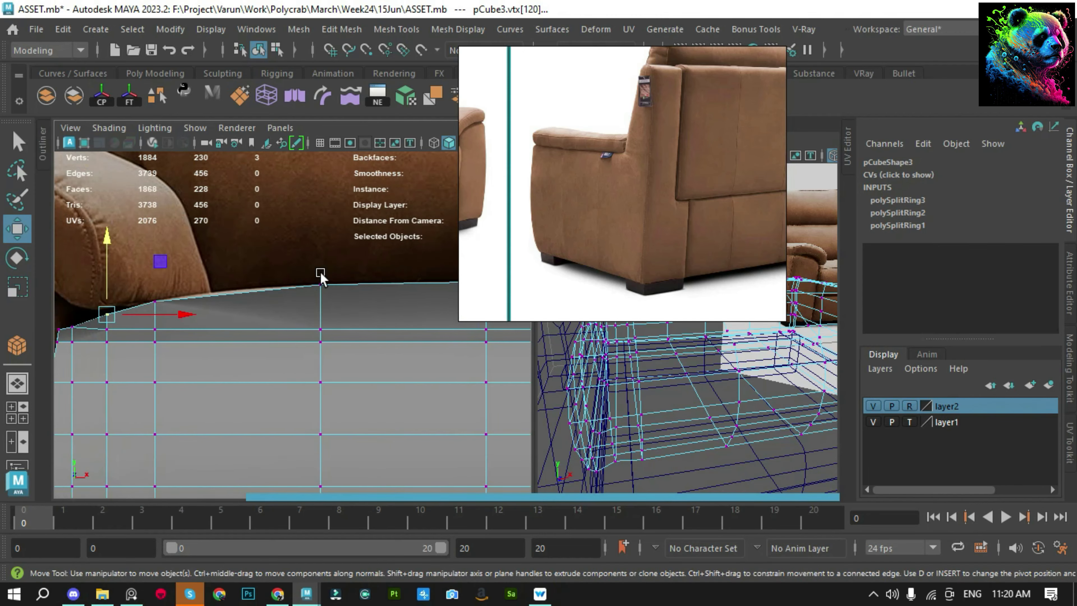
{"action": "middle_click_drag", "start_coordinate": [320, 271], "coordinate": [267, 342], "text": "alt"}
{"action": "mouse_move", "coordinate": [267, 341]}
{"action": "left_mouse_down", "text": "alt"}
{"action": "mouse_move", "coordinate": [322, 404]}
{"action": "mouse_move", "coordinate": [305, 366]}
{"action": "mouse_move", "coordinate": [134, 375]}
{"action": "mouse_move", "coordinate": [236, 306]}
{"action": "left_mouse_up", "text": "alt"}
{"action": "mouse_move", "coordinate": [246, 417]}
{"action": "left_mouse_down", "text": "alt"}
{"action": "mouse_move", "coordinate": [233, 409]}
{"action": "mouse_move", "coordinate": [265, 389]}
{"action": "left_mouse_up", "text": "alt"}
{"action": "right_click_drag", "start_coordinate": [264, 389], "coordinate": [241, 312], "text": "alt"}
{"action": "mouse_move", "coordinate": [241, 313]}
{"action": "left_mouse_down"}
{"action": "mouse_move", "coordinate": [298, 358]}
{"action": "mouse_move", "coordinate": [276, 209]}
{"action": "mouse_move", "coordinate": [177, 342]}
{"action": "left_mouse_up"}
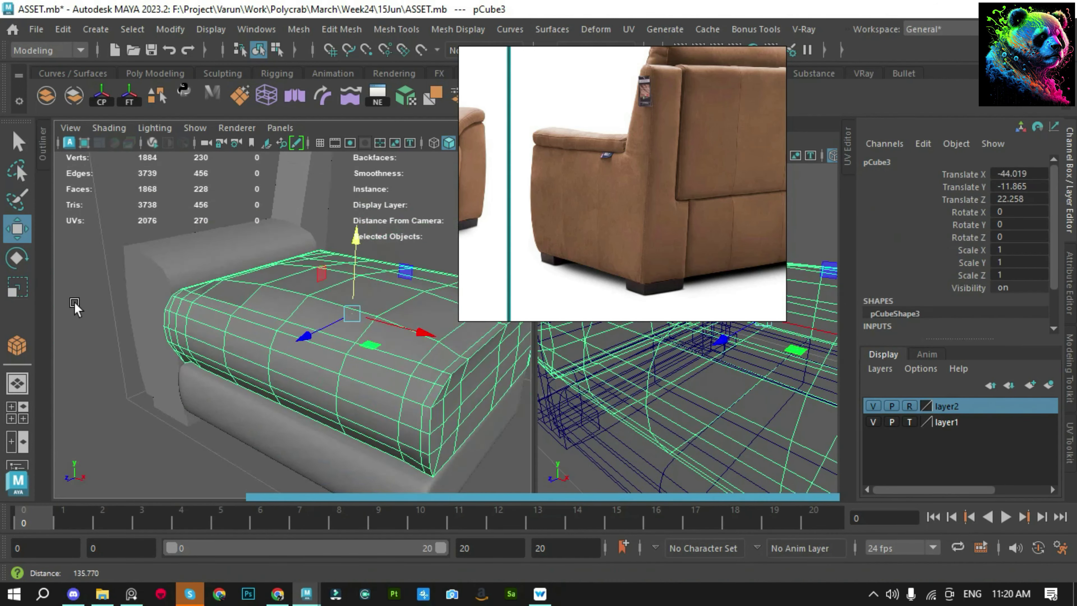
Select the cushion's edge loop plus another edge, inspect it, pick top vertices, then clear the selection
{"action": "double_click", "coordinate": [198, 246]}
{"action": "left_click", "coordinate": [219, 274], "text": "shift"}
{"action": "key", "text": "w"}
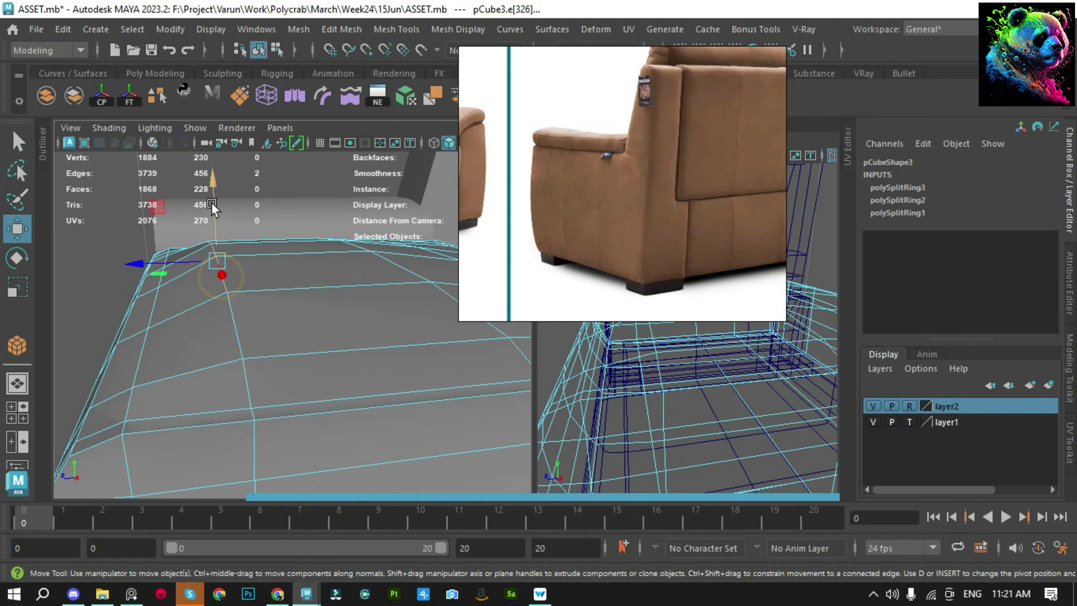
{"action": "mouse_move", "coordinate": [212, 203]}
{"action": "left_mouse_down", "text": "alt"}
{"action": "mouse_move", "coordinate": [290, 245]}
{"action": "mouse_move", "coordinate": [257, 289]}
{"action": "mouse_move", "coordinate": [152, 212]}
{"action": "left_mouse_up", "text": "alt"}
{"action": "right_click_drag", "start_coordinate": [153, 211], "coordinate": [144, 195]}
{"action": "left_click", "coordinate": [196, 317]}
{"action": "left_click_drag", "start_coordinate": [169, 345], "coordinate": [121, 278], "text": "alt"}
{"action": "left_click", "coordinate": [121, 277]}
{"action": "key", "text": "F8"}
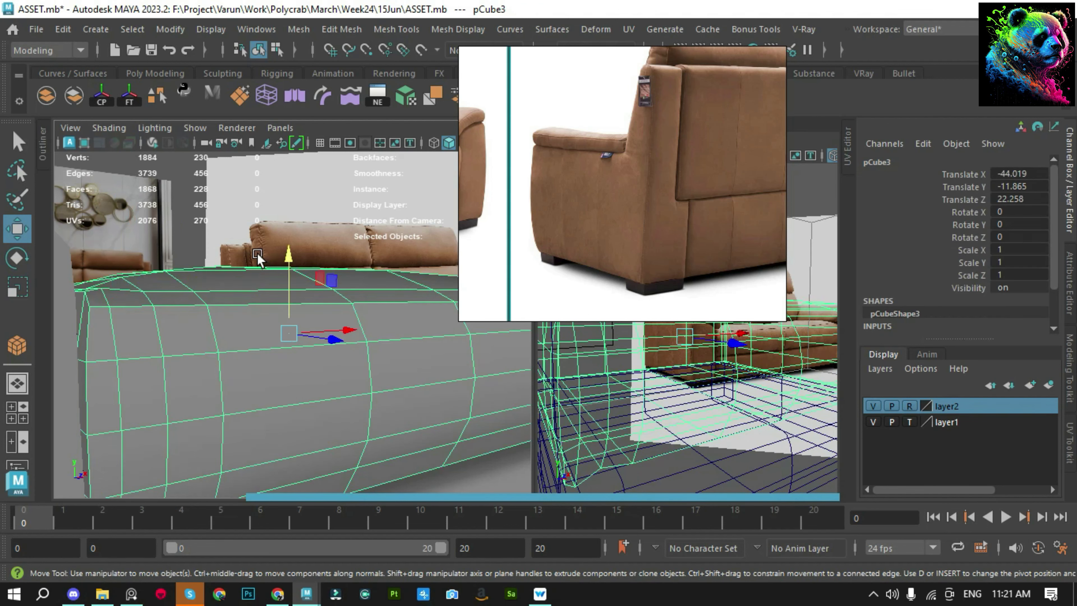
{"action": "left_click", "coordinate": [257, 253]}
Reselect the seat cushion and frame the view on a corner vertex
{"action": "scroll", "coordinate": [287, 339], "scroll_direction": "down", "scroll_amount": 3}
{"action": "scroll", "coordinate": [287, 340], "scroll_direction": "up", "scroll_amount": 2}
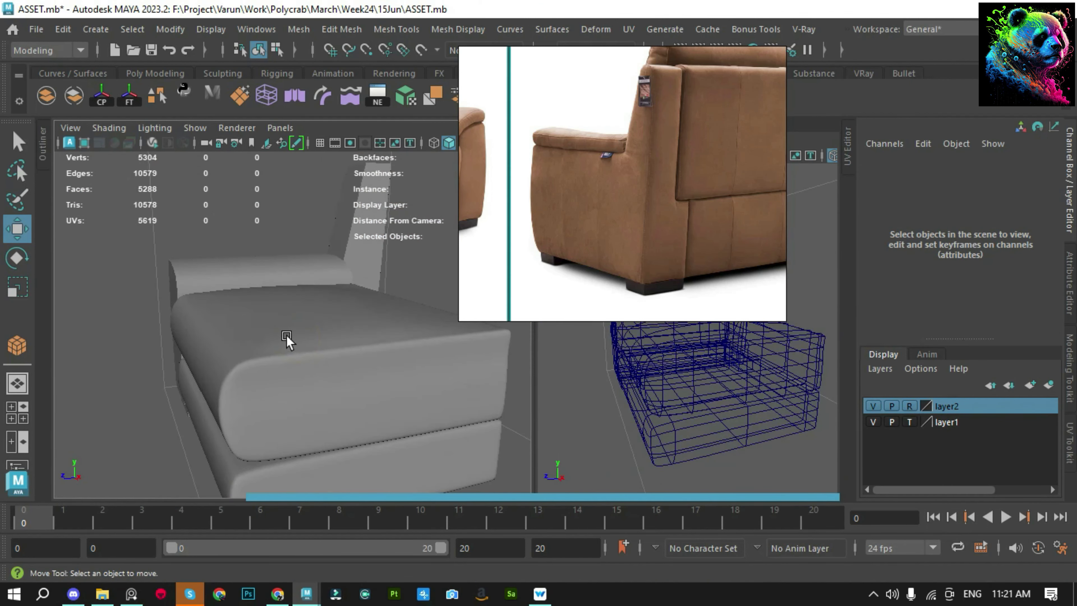
{"action": "mouse_move", "coordinate": [286, 338]}
{"action": "left_mouse_down", "text": "alt"}
{"action": "mouse_move", "coordinate": [318, 329]}
{"action": "mouse_move", "coordinate": [169, 292]}
{"action": "mouse_move", "coordinate": [312, 245]}
{"action": "mouse_move", "coordinate": [366, 265]}
{"action": "mouse_move", "coordinate": [148, 318]}
{"action": "left_mouse_up", "text": "alt"}
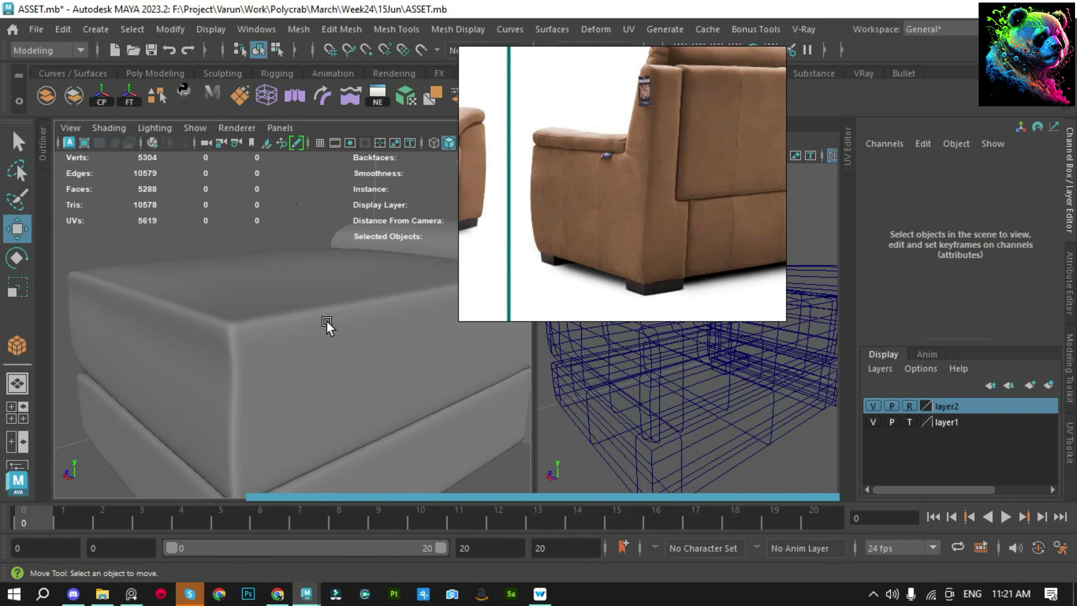
{"action": "left_click", "coordinate": [327, 326]}
{"action": "key", "text": "F8"}
{"action": "left_click", "coordinate": [142, 356]}
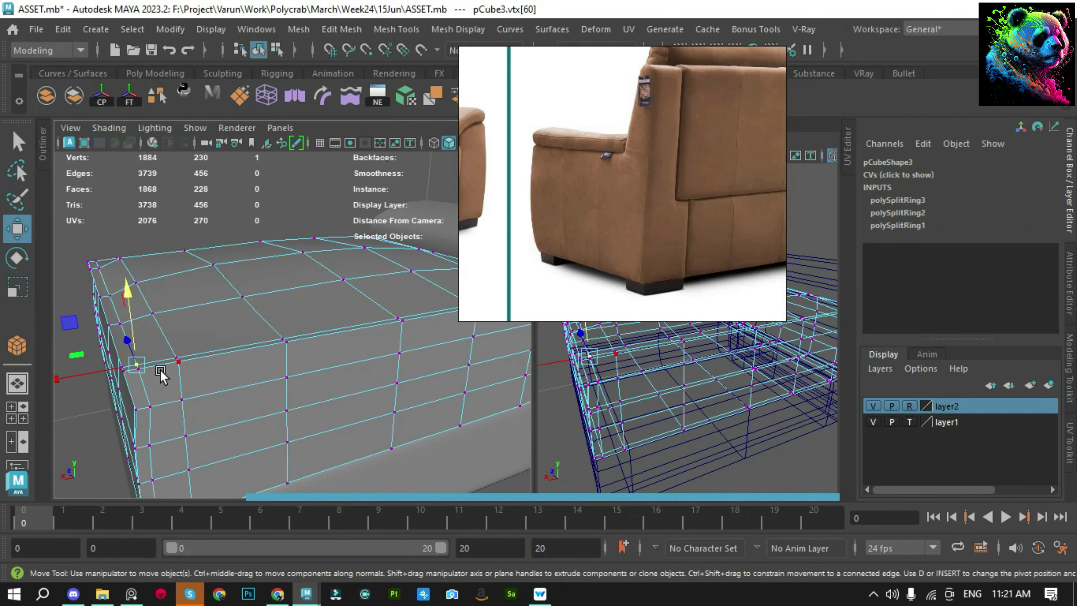
{"action": "key", "text": "f"}
Delete the unneeded edges from the cushion and clear the selection
{"action": "key", "text": "q"}
{"action": "key", "text": "ctrl+Delete"}
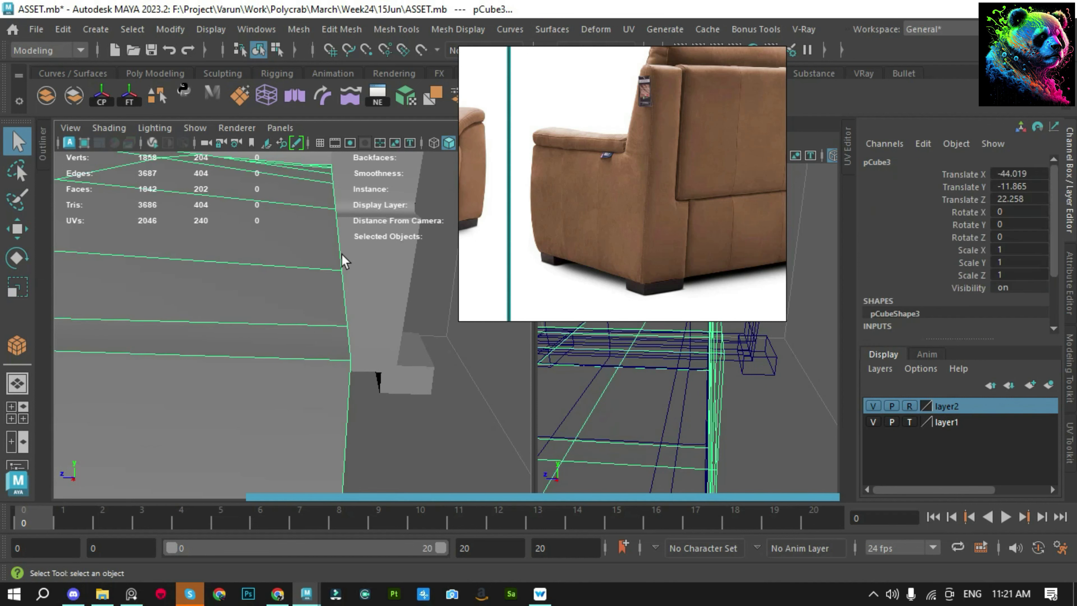
{"action": "key", "text": "q"}
{"action": "left_click", "coordinate": [329, 349]}
{"action": "left_click", "coordinate": [493, 389]}
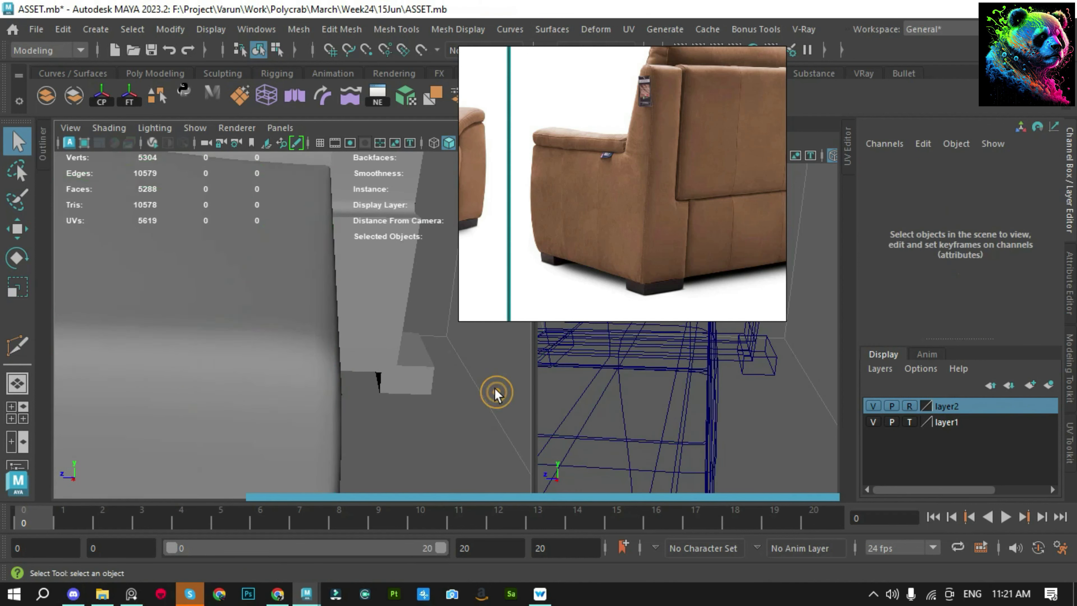
{"action": "scroll", "coordinate": [158, 365], "scroll_direction": "up", "scroll_amount": 3}
{"action": "mouse_move", "coordinate": [271, 335]}
{"action": "left_mouse_down", "text": "alt"}
{"action": "mouse_move", "coordinate": [205, 344]}
{"action": "mouse_move", "coordinate": [360, 288]}
{"action": "mouse_move", "coordinate": [343, 380]}
{"action": "mouse_move", "coordinate": [300, 427]}
{"action": "mouse_move", "coordinate": [276, 312]}
{"action": "mouse_move", "coordinate": [295, 356]}
{"action": "left_mouse_up", "text": "alt"}
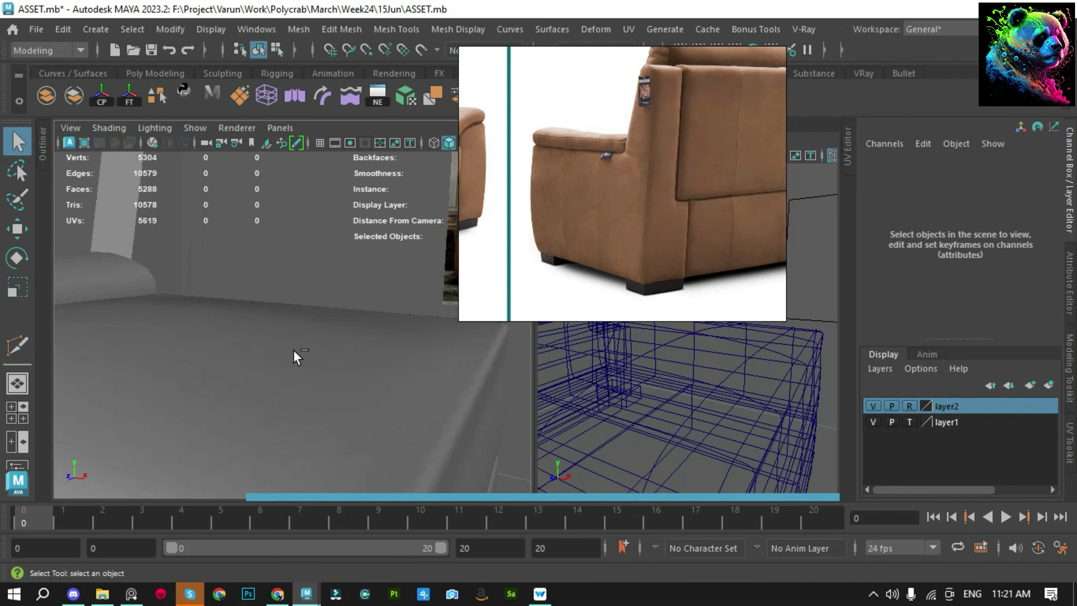
Select the leftover edge loop across the seat cushion and delete it
{"action": "left_click", "coordinate": [277, 354]}
{"action": "key", "text": "F9"}
{"action": "key", "text": "F10"}
{"action": "left_click_drag", "start_coordinate": [229, 337], "coordinate": [149, 306], "text": "alt"}
{"action": "double_click", "coordinate": [300, 351]}
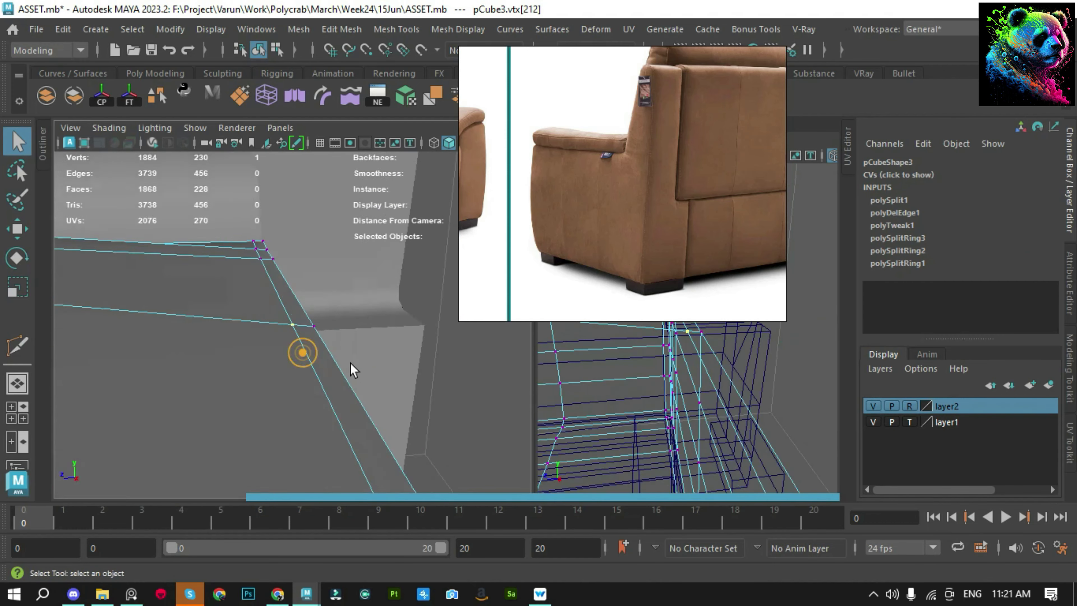
{"action": "left_click_drag", "start_coordinate": [351, 365], "coordinate": [212, 353], "text": "alt"}
{"action": "left_click_drag", "start_coordinate": [263, 295], "coordinate": [271, 329], "text": "alt"}
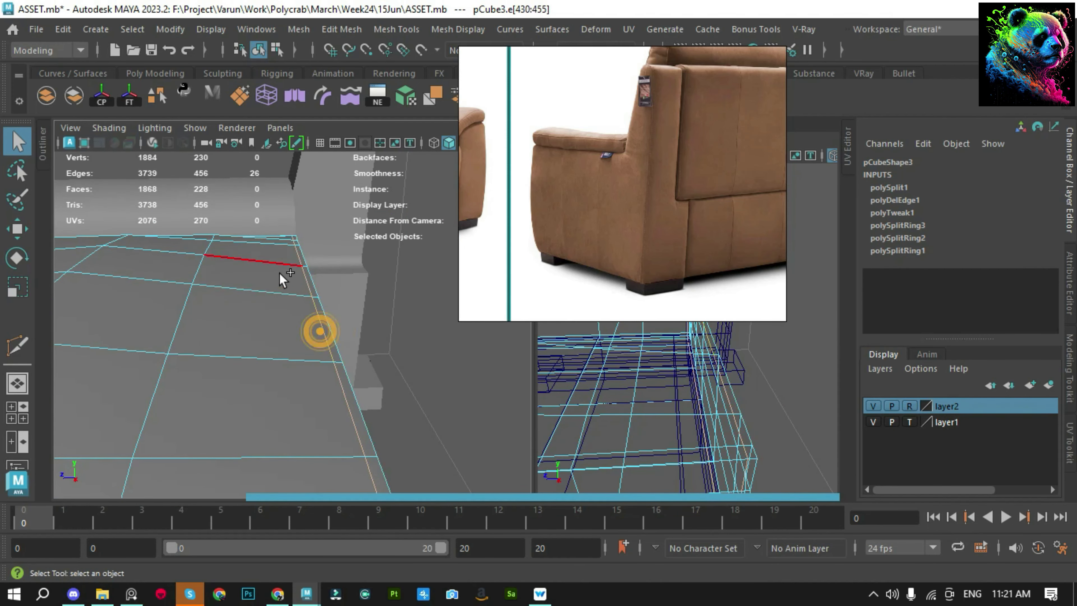
{"action": "key", "text": "ctrl+Delete"}
Select and frame another cushion edge loop, then check the cushion in smoothed preview
{"action": "mouse_move", "coordinate": [279, 273]}
{"action": "left_mouse_down", "text": "alt"}
{"action": "mouse_move", "coordinate": [247, 317]}
{"action": "mouse_move", "coordinate": [320, 293]}
{"action": "mouse_move", "coordinate": [274, 288]}
{"action": "mouse_move", "coordinate": [310, 326]}
{"action": "left_mouse_up", "text": "alt"}
{"action": "double_click", "coordinate": [242, 284]}
{"action": "key", "text": "shift+f"}
{"action": "key", "text": "w"}
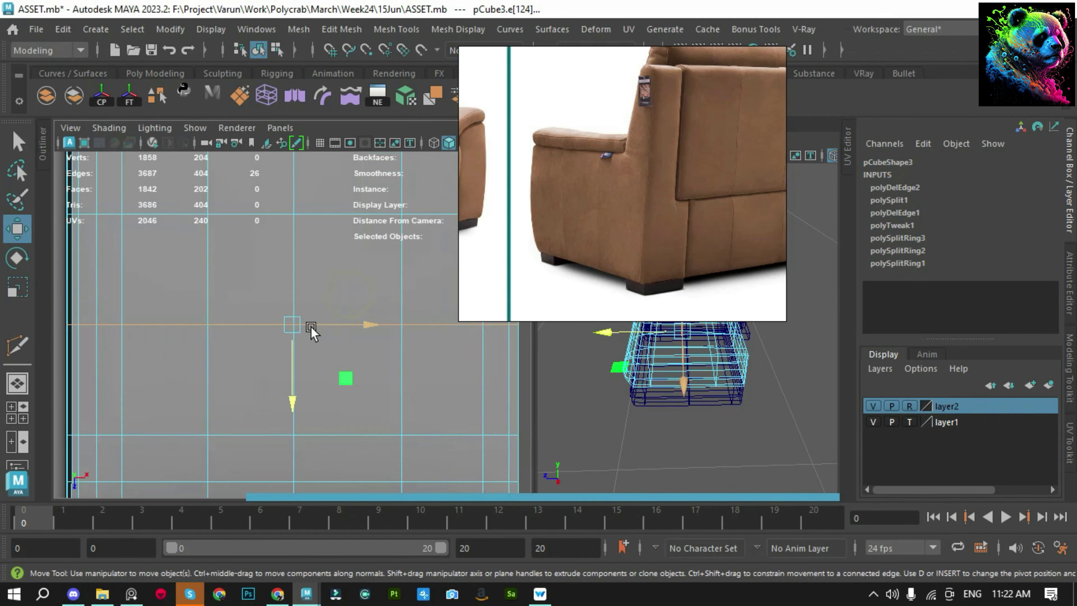
{"action": "mouse_move", "coordinate": [276, 365]}
{"action": "left_mouse_down", "text": "alt"}
{"action": "mouse_move", "coordinate": [245, 301]}
{"action": "mouse_move", "coordinate": [315, 319]}
{"action": "mouse_move", "coordinate": [473, 308]}
{"action": "mouse_move", "coordinate": [276, 305]}
{"action": "mouse_move", "coordinate": [313, 310]}
{"action": "mouse_move", "coordinate": [240, 324]}
{"action": "left_mouse_up", "text": "alt"}
{"action": "key", "text": "F8"}
{"action": "scroll", "coordinate": [245, 300], "scroll_direction": "up", "scroll_amount": 3}
{"action": "key", "text": "3"}
{"action": "left_click", "coordinate": [121, 260]}
Select the stacked corner vertices of the cushion and raise them to round it
{"action": "left_click", "coordinate": [240, 324]}
{"action": "key", "text": "q"}
{"action": "scroll", "coordinate": [193, 322], "scroll_direction": "up", "scroll_amount": 3}
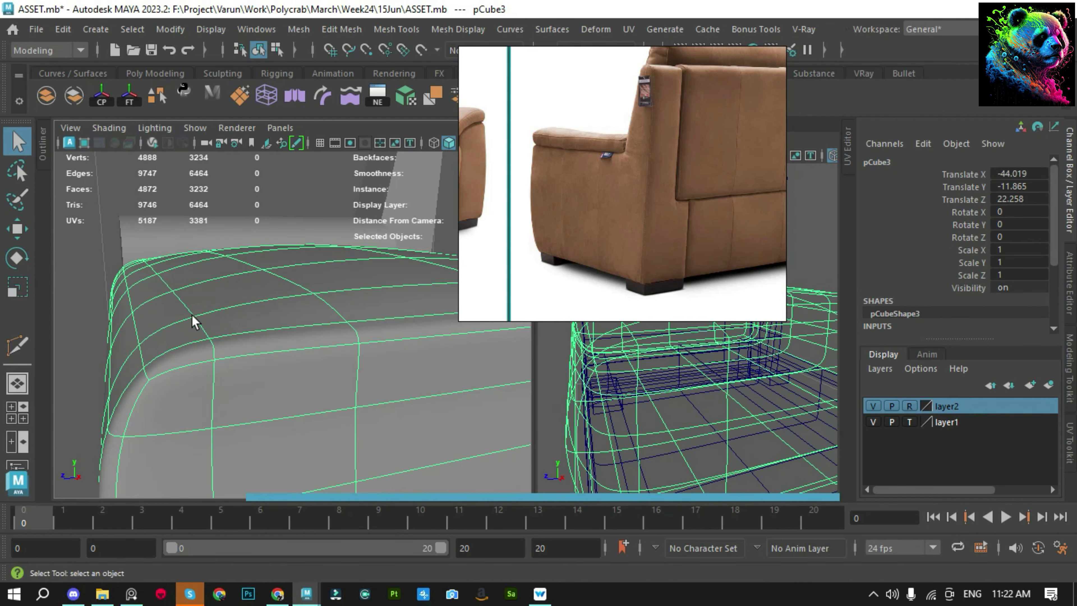
{"action": "key", "text": "1"}
{"action": "key", "text": "F9"}
{"action": "left_click", "coordinate": [181, 343]}
{"action": "mouse_move", "coordinate": [265, 354]}
{"action": "right_mouse_down", "text": "alt"}
{"action": "mouse_move", "coordinate": [243, 382]}
{"action": "mouse_move", "coordinate": [180, 305]}
{"action": "right_mouse_up", "text": "alt"}
{"action": "left_click_drag", "start_coordinate": [180, 304], "coordinate": [200, 376]}
{"action": "left_click_drag", "start_coordinate": [201, 312], "coordinate": [203, 311]}
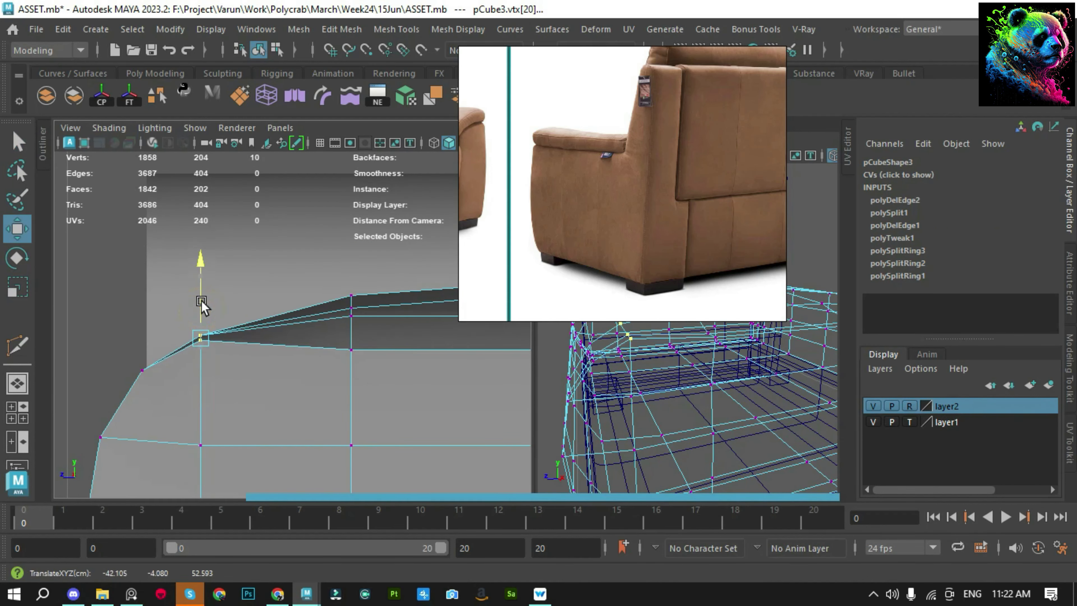
Check the rounded corner in smoothed preview and select the overlapping corner vertices
{"action": "key", "text": "3"}
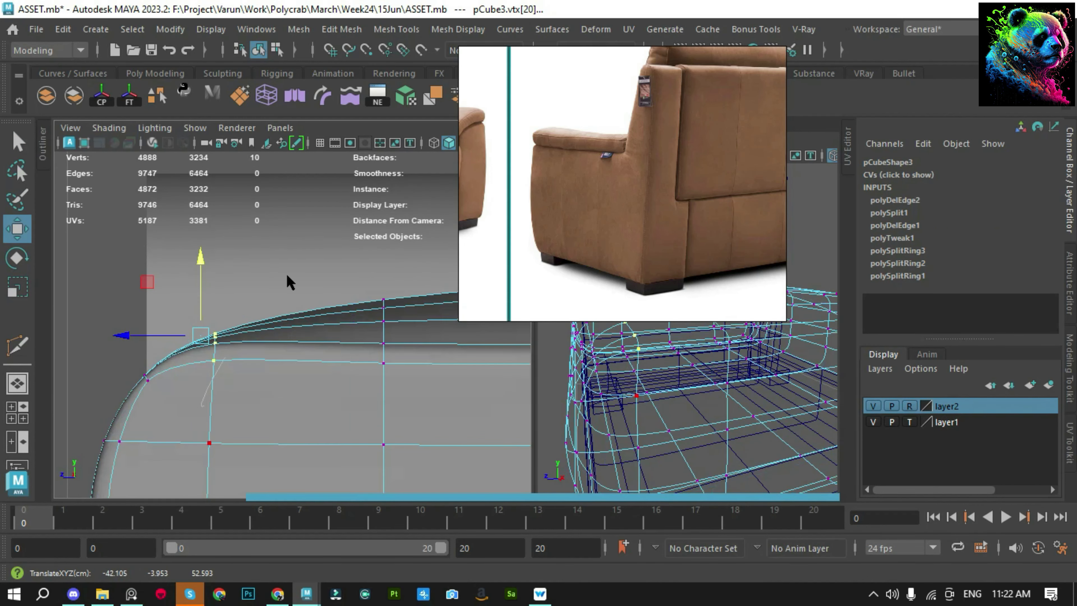
{"action": "left_click", "coordinate": [133, 259]}
{"action": "mouse_move", "coordinate": [289, 367]}
{"action": "left_mouse_down", "text": "alt"}
{"action": "mouse_move", "coordinate": [354, 355]}
{"action": "mouse_move", "coordinate": [298, 374]}
{"action": "left_mouse_up", "text": "alt"}
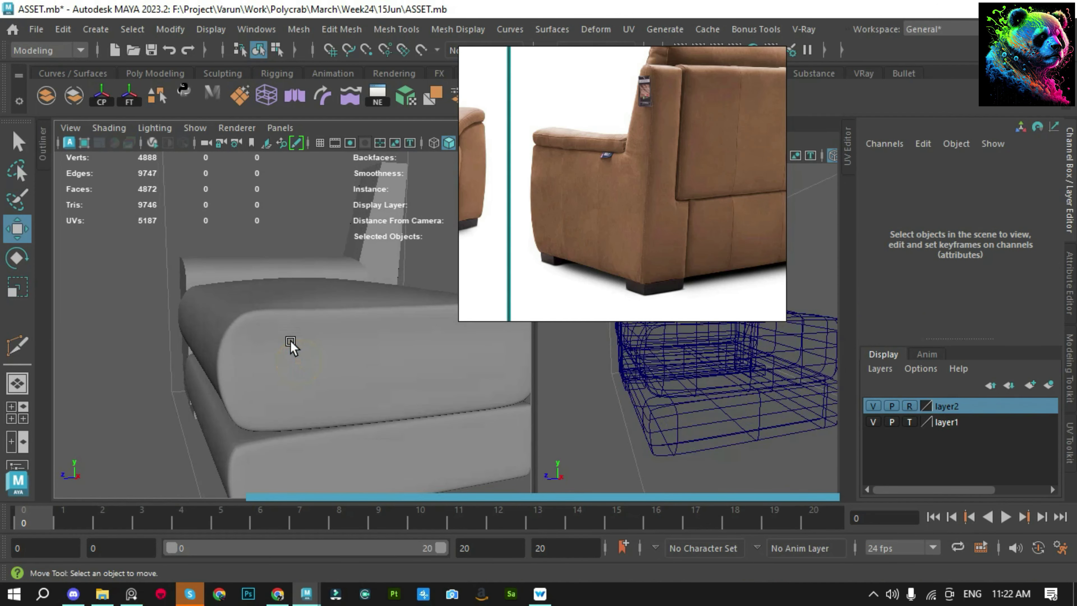
{"action": "left_click", "coordinate": [290, 344]}
{"action": "scroll", "coordinate": [277, 353], "scroll_direction": "up", "scroll_amount": 3}
{"action": "mouse_move", "coordinate": [232, 361]}
{"action": "left_mouse_down", "text": "alt"}
{"action": "mouse_move", "coordinate": [321, 355]}
{"action": "mouse_move", "coordinate": [357, 310]}
{"action": "mouse_move", "coordinate": [264, 348]}
{"action": "left_mouse_up", "text": "alt"}
{"action": "middle_click_drag", "start_coordinate": [264, 348], "coordinate": [58, 352], "text": "alt"}
{"action": "mouse_move", "coordinate": [243, 288]}
{"action": "left_mouse_down", "text": "alt"}
{"action": "mouse_move", "coordinate": [329, 359]}
{"action": "mouse_move", "coordinate": [290, 271]}
{"action": "mouse_move", "coordinate": [279, 317]}
{"action": "mouse_move", "coordinate": [296, 342]}
{"action": "left_mouse_up", "text": "alt"}
Insert two symmetric edge loops across the cushion and raise their vertices to arch the top
{"action": "key", "text": "1"}
{"action": "key", "text": "F9"}
{"action": "left_click_drag", "start_coordinate": [289, 311], "coordinate": [287, 299]}
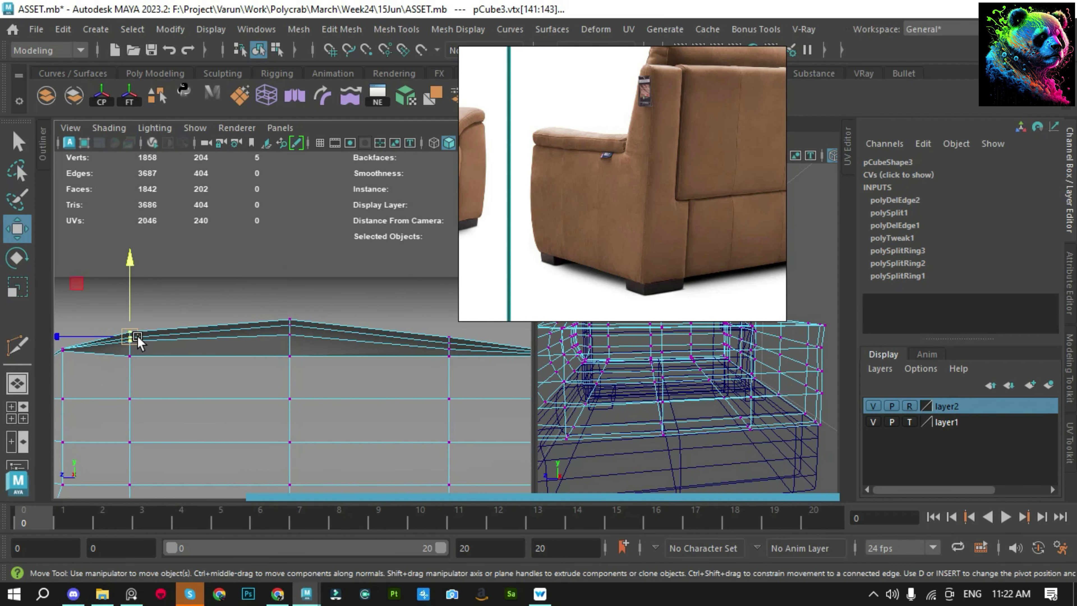
{"action": "left_click", "coordinate": [211, 339]}
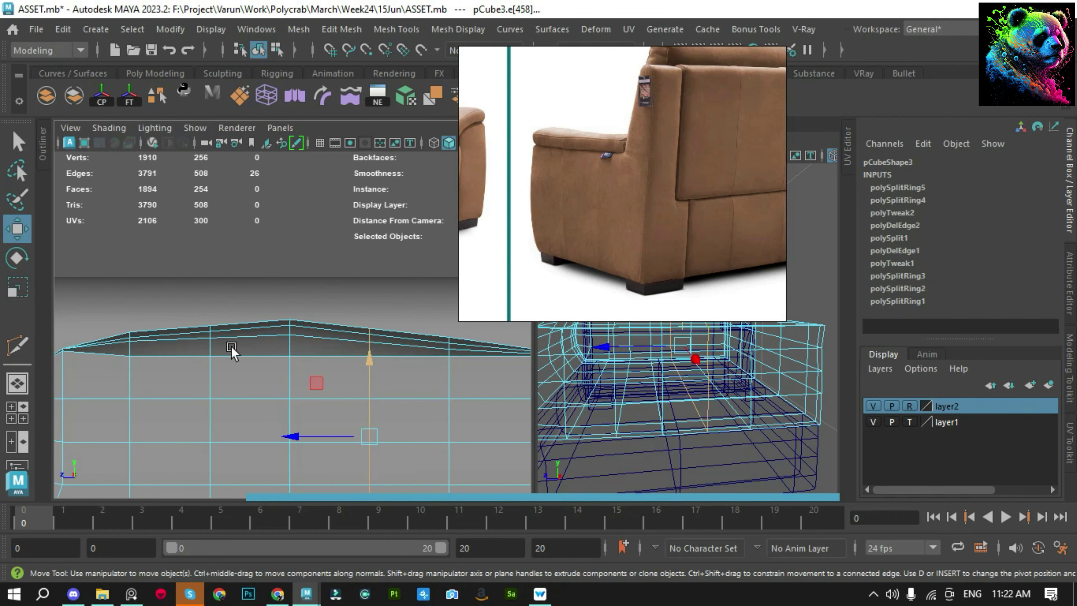
{"action": "key", "text": "F9"}
{"action": "left_click_drag", "start_coordinate": [378, 346], "coordinate": [360, 320], "text": "shift"}
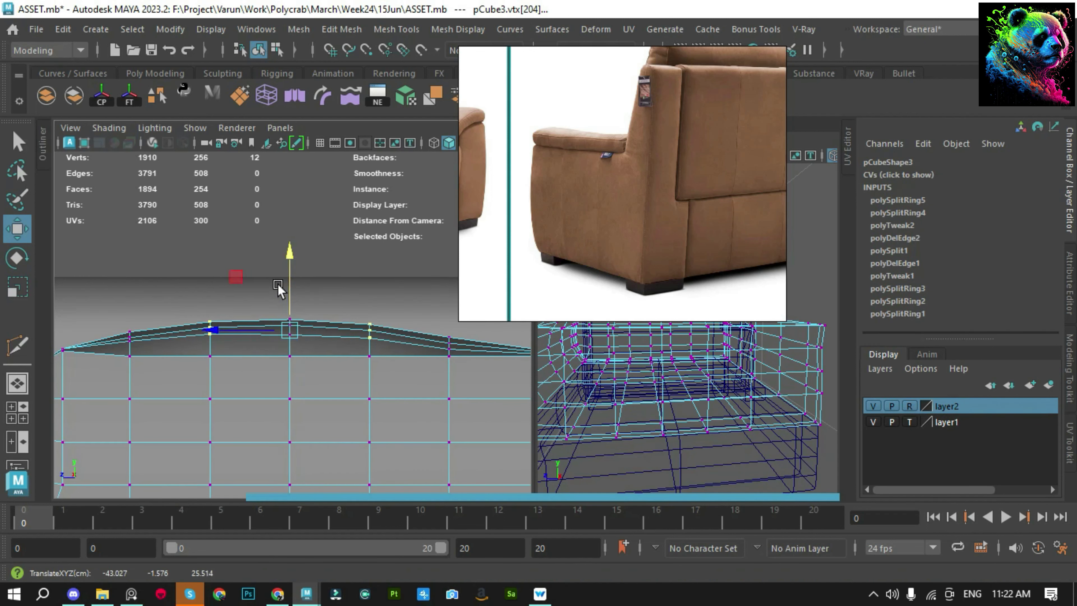
{"action": "left_click_drag", "start_coordinate": [452, 322], "coordinate": [450, 309]}
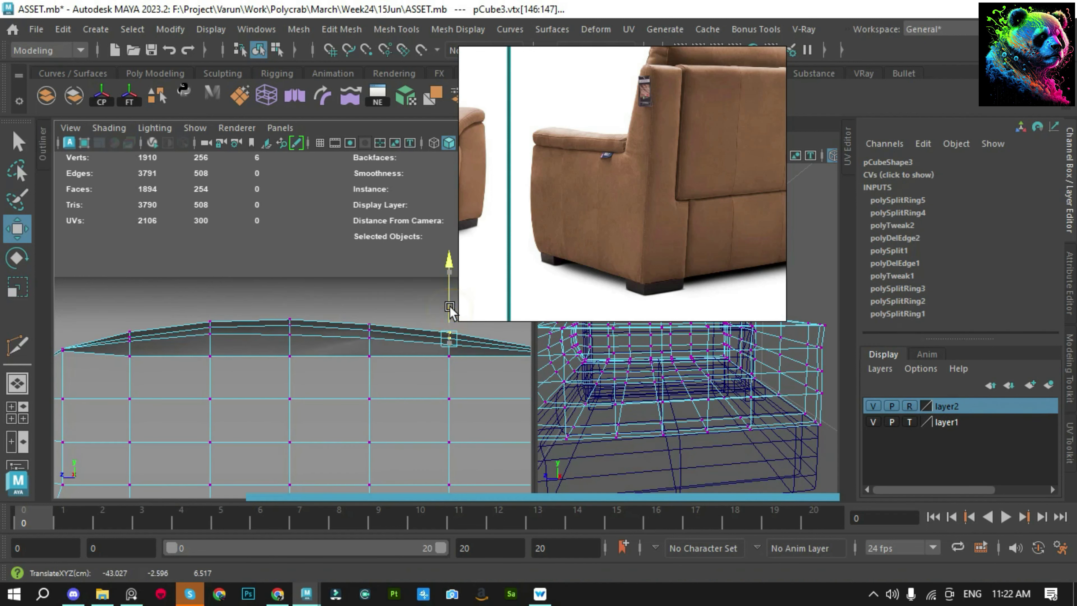
Inspect the arched cushion from a new angle and reselect it in edge mode
{"action": "key", "text": "F8"}
{"action": "middle_click_drag", "start_coordinate": [312, 339], "coordinate": [247, 330], "text": "alt"}
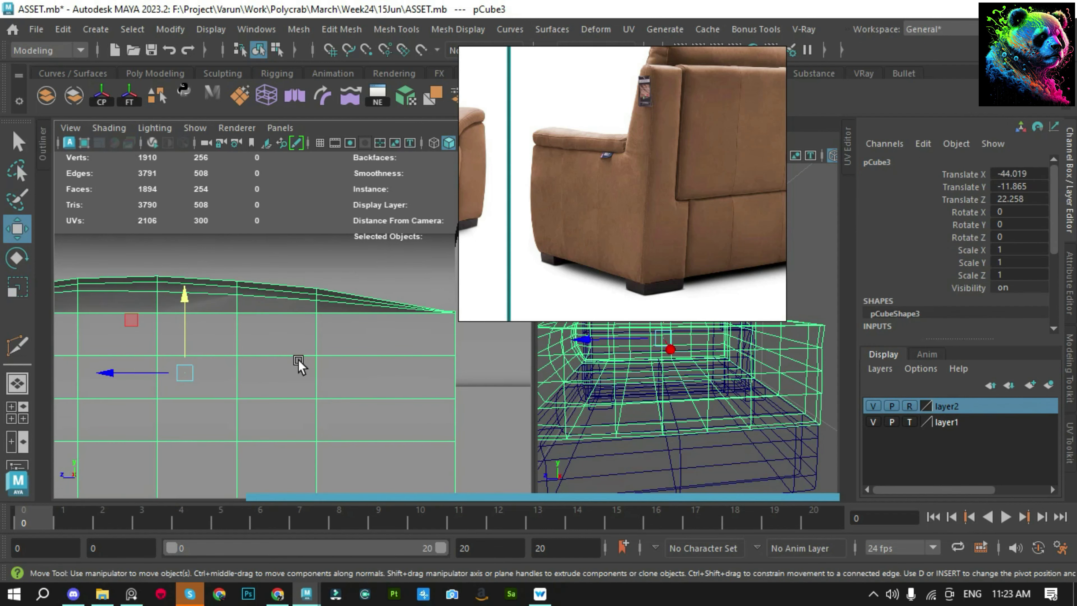
{"action": "left_click", "coordinate": [348, 201]}
{"action": "left_click_drag", "start_coordinate": [306, 372], "coordinate": [360, 344], "text": "alt"}
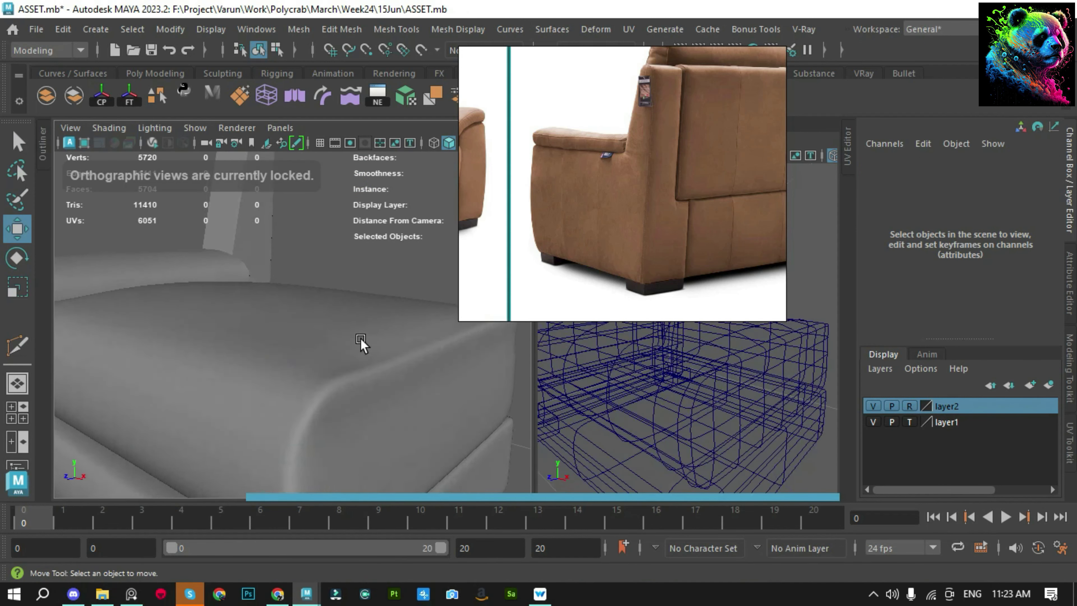
{"action": "left_click", "coordinate": [344, 339]}
{"action": "key", "text": "F10"}
{"action": "scroll", "coordinate": [326, 331], "scroll_direction": "up", "scroll_amount": 3}
{"action": "scroll", "coordinate": [313, 329], "scroll_direction": "up", "scroll_amount": 2}
Select the cushion's side edge loop and move the top corner vertex to follow the reference
{"action": "left_click", "coordinate": [389, 278]}
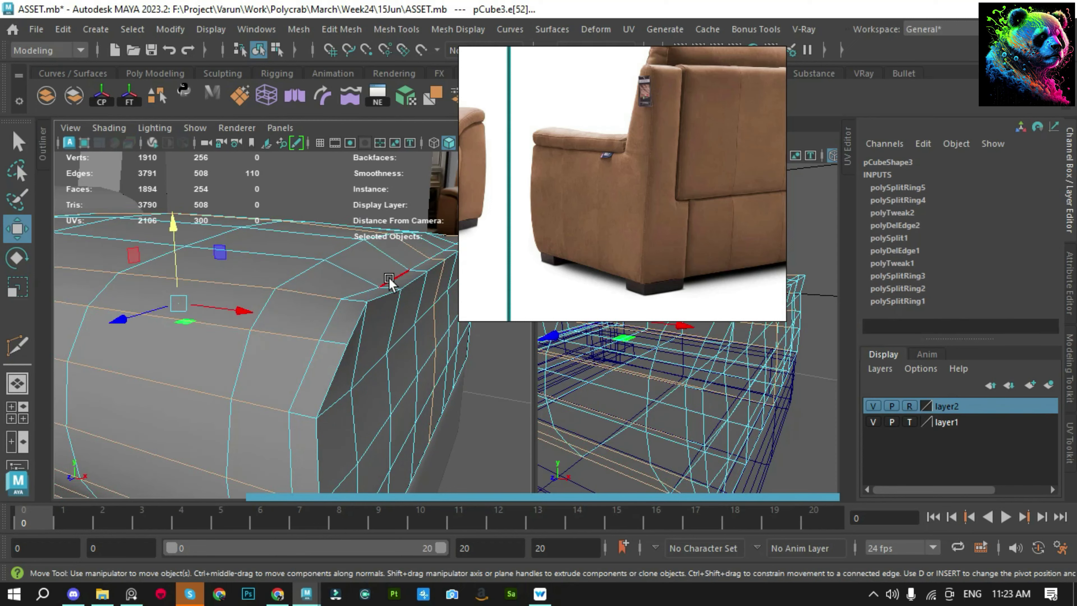
{"action": "left_click_drag", "start_coordinate": [388, 278], "coordinate": [293, 345], "text": "alt"}
{"action": "left_click", "coordinate": [293, 346]}
{"action": "left_click_drag", "start_coordinate": [339, 297], "coordinate": [238, 339], "text": "alt"}
{"action": "double_click", "coordinate": [304, 299]}
{"action": "mouse_move", "coordinate": [304, 299]}
{"action": "left_mouse_down", "text": "alt"}
{"action": "mouse_move", "coordinate": [222, 254]}
{"action": "mouse_move", "coordinate": [331, 300]}
{"action": "left_mouse_up", "text": "alt"}
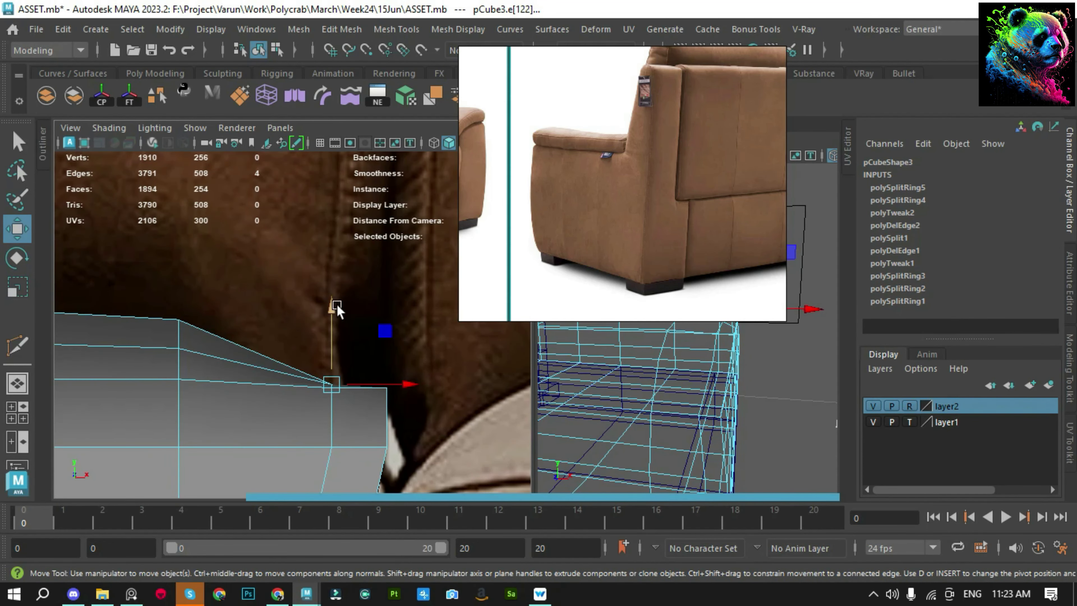
{"action": "left_click_drag", "start_coordinate": [164, 289], "coordinate": [188, 321]}
{"action": "left_click_drag", "start_coordinate": [178, 260], "coordinate": [180, 277]}
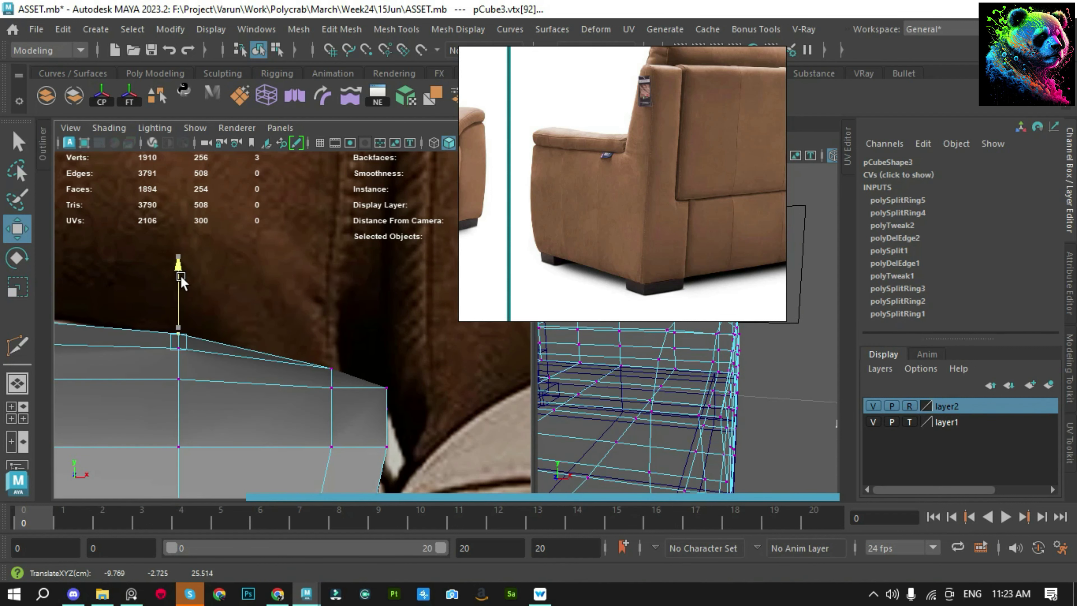
Reselect the seat cushion and frame an edge at its corner
{"action": "mouse_move", "coordinate": [191, 352]}
{"action": "left_mouse_down", "text": "alt"}
{"action": "mouse_move", "coordinate": [103, 284]}
{"action": "mouse_move", "coordinate": [187, 392]}
{"action": "left_mouse_up", "text": "alt"}
{"action": "key", "text": "F8"}
{"action": "left_click", "coordinate": [277, 297]}
{"action": "mouse_move", "coordinate": [380, 317]}
{"action": "left_mouse_down", "text": "alt"}
{"action": "mouse_move", "coordinate": [271, 395]}
{"action": "mouse_move", "coordinate": [137, 353]}
{"action": "mouse_move", "coordinate": [326, 283]}
{"action": "mouse_move", "coordinate": [214, 320]}
{"action": "mouse_move", "coordinate": [168, 379]}
{"action": "mouse_move", "coordinate": [337, 375]}
{"action": "mouse_move", "coordinate": [125, 338]}
{"action": "mouse_move", "coordinate": [212, 329]}
{"action": "mouse_move", "coordinate": [221, 365]}
{"action": "mouse_move", "coordinate": [312, 385]}
{"action": "left_mouse_up", "text": "alt"}
{"action": "left_click", "coordinate": [344, 413]}
{"action": "right_click_drag", "start_coordinate": [345, 414], "coordinate": [349, 360]}
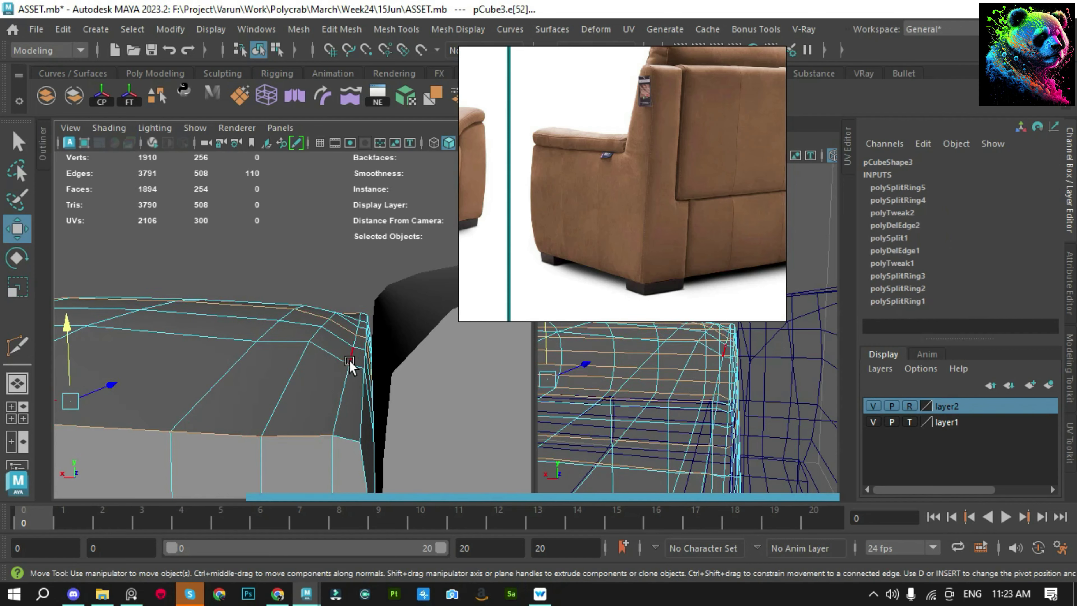
{"action": "left_click", "coordinate": [350, 360]}
{"action": "mouse_move", "coordinate": [349, 360]}
{"action": "left_mouse_down", "text": "alt"}
{"action": "mouse_move", "coordinate": [176, 380]}
{"action": "mouse_move", "coordinate": [186, 305]}
{"action": "left_mouse_up", "text": "alt"}
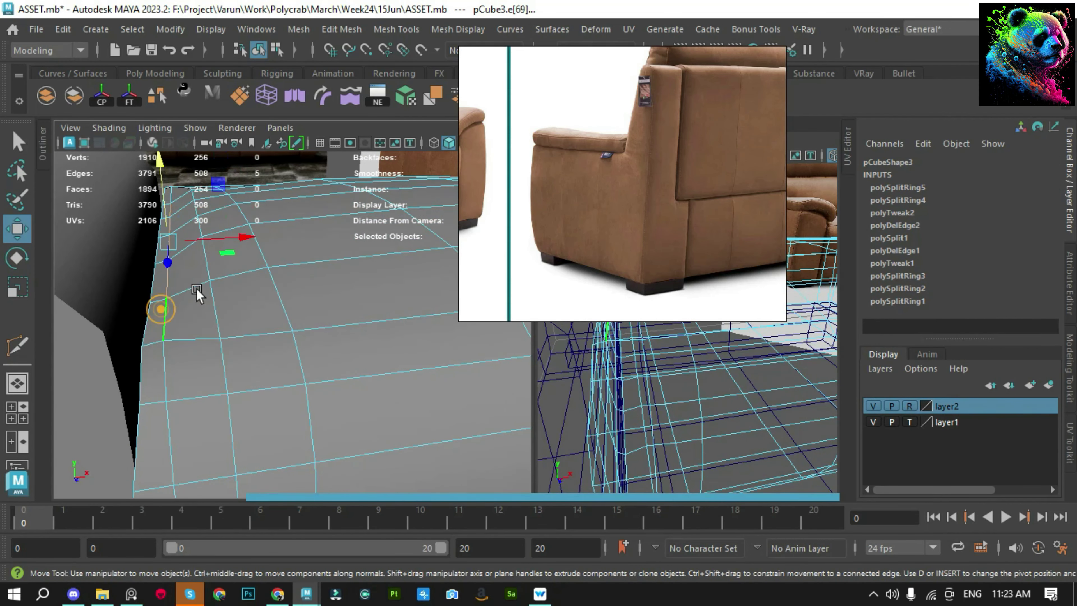
{"action": "key", "text": "f"}
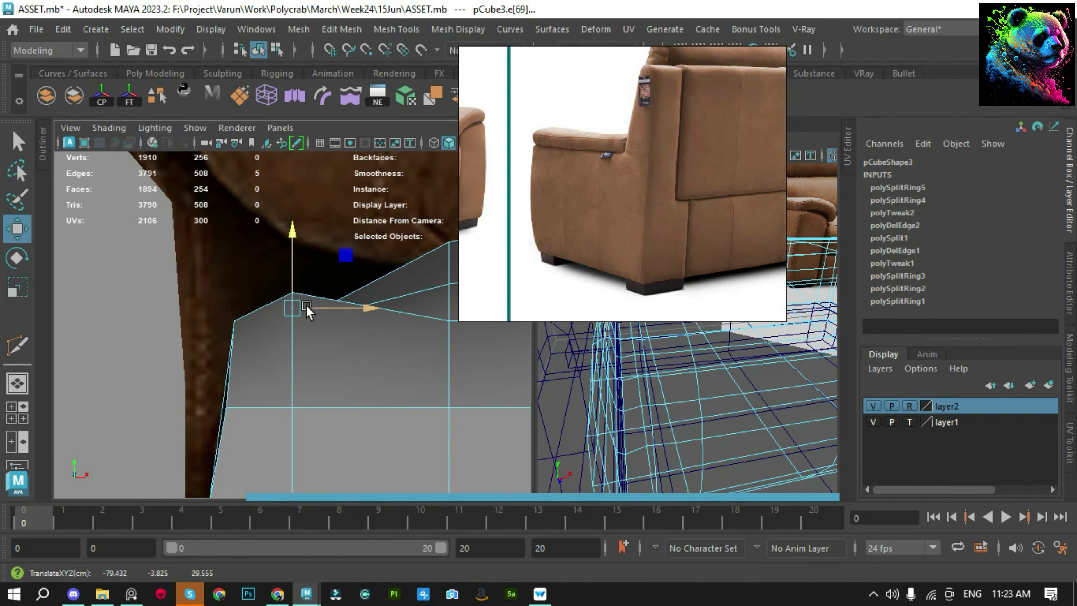
Adjust the corner edge and raise the top corner vertices to round the cushion
{"action": "left_click_drag", "start_coordinate": [285, 276], "coordinate": [308, 312], "text": "alt"}
{"action": "left_click", "coordinate": [173, 332]}
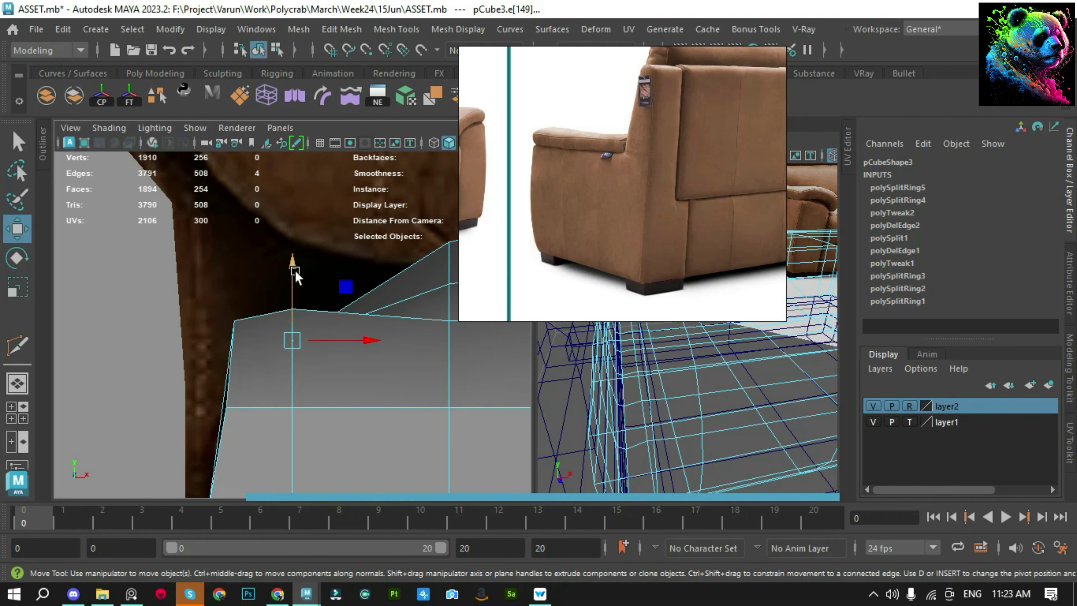
{"action": "left_click_drag", "start_coordinate": [290, 234], "coordinate": [212, 301], "text": "alt"}
{"action": "key", "text": "F9"}
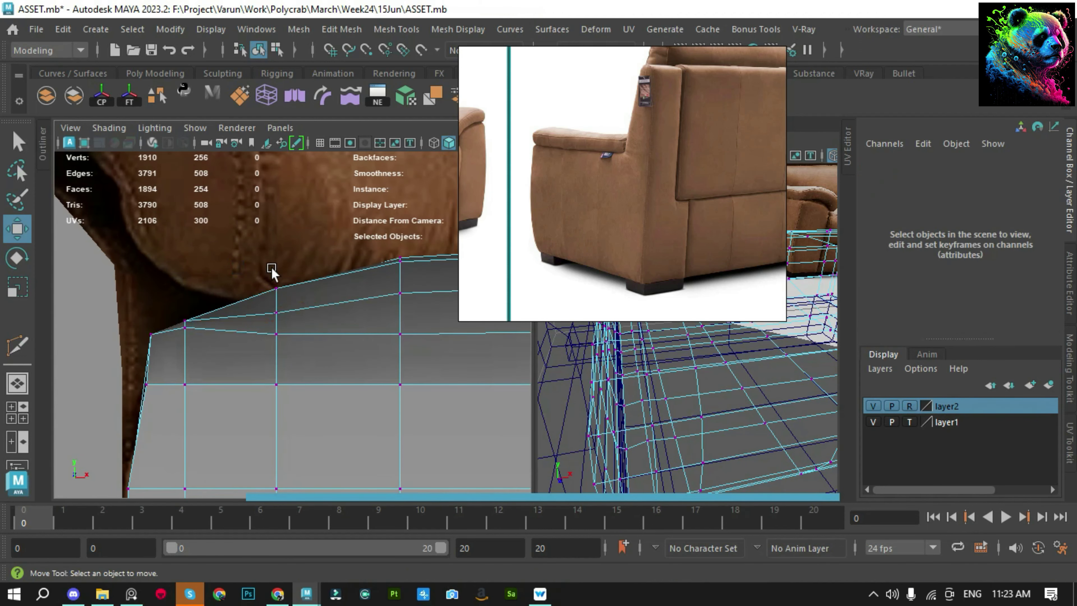
{"action": "left_click_drag", "start_coordinate": [265, 280], "coordinate": [288, 322]}
{"action": "left_click_drag", "start_coordinate": [405, 254], "coordinate": [402, 224]}
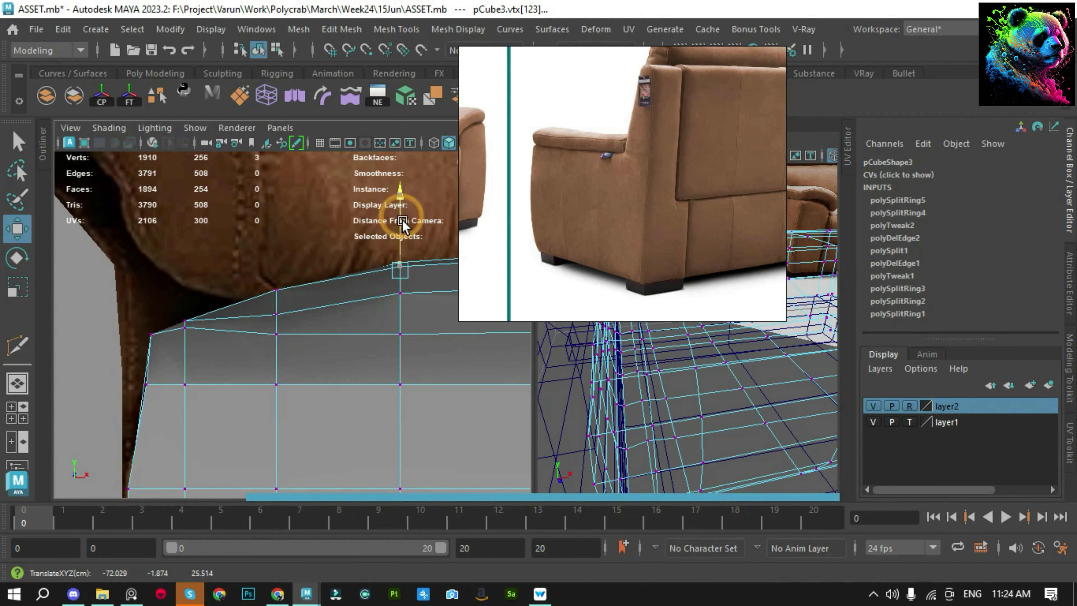
{"action": "left_click_drag", "start_coordinate": [294, 299], "coordinate": [273, 243]}
Preview the cushion smoothed and frame it to check the curved side edges
{"action": "key", "text": "F8"}
{"action": "left_click", "coordinate": [330, 264]}
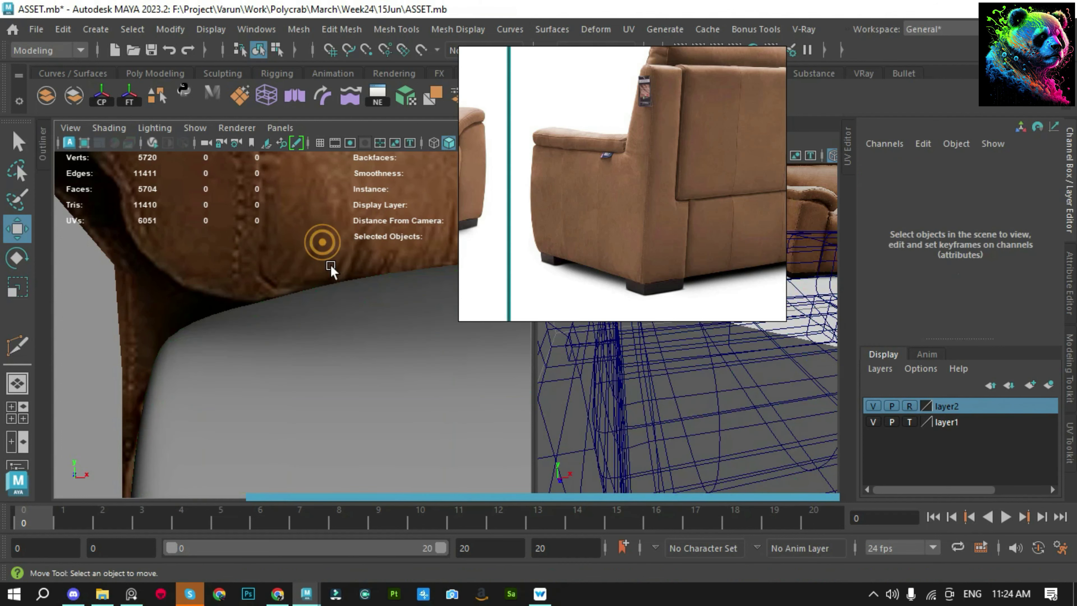
{"action": "key", "text": "3"}
{"action": "key", "text": "space"}
{"action": "left_click", "coordinate": [133, 288]}
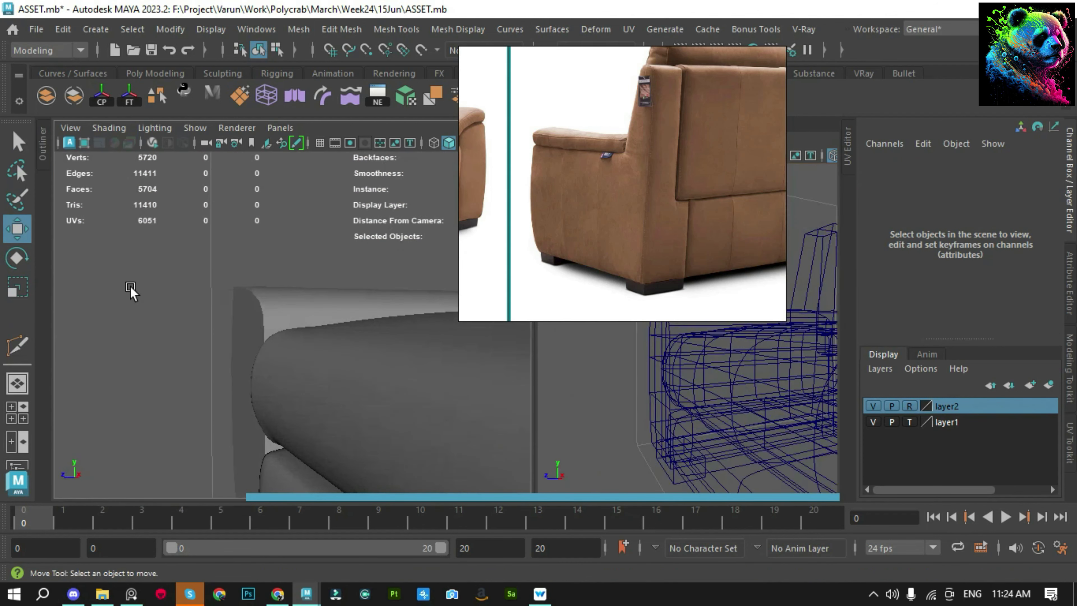
{"action": "key", "text": "f"}
{"action": "left_click", "coordinate": [83, 344]}
{"action": "scroll", "coordinate": [253, 250], "scroll_direction": "up", "scroll_amount": 3}
Reselect the seat cushion, frame it, and orbit to see the sofa from the front
{"action": "left_click", "coordinate": [242, 356]}
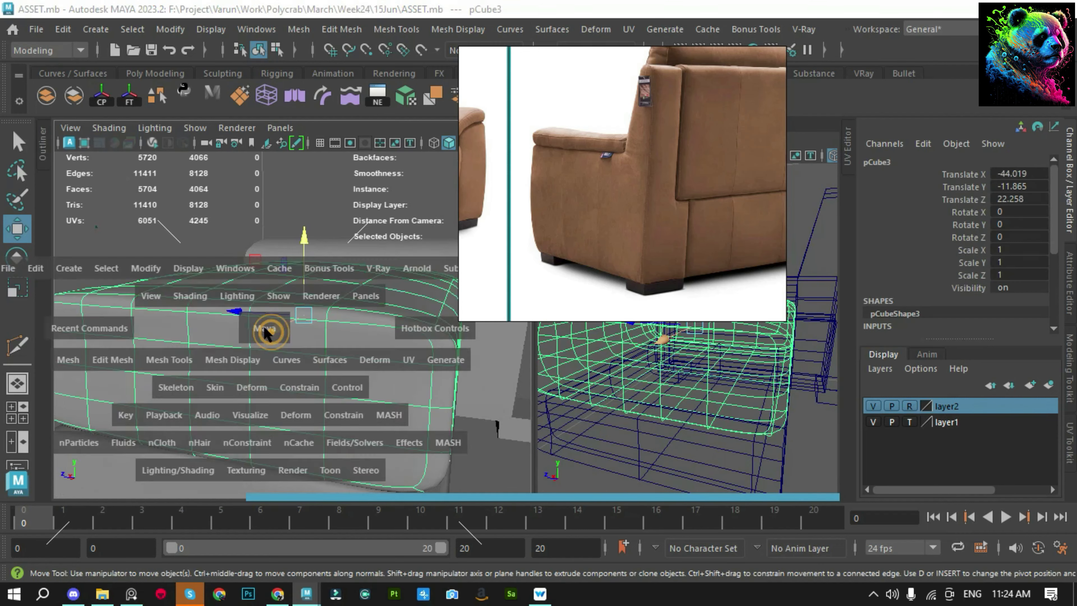
{"action": "key", "text": "space"}
{"action": "left_click", "coordinate": [237, 248]}
{"action": "scroll", "coordinate": [307, 392], "scroll_direction": "up", "scroll_amount": 5}
{"action": "left_click", "coordinate": [324, 356]}
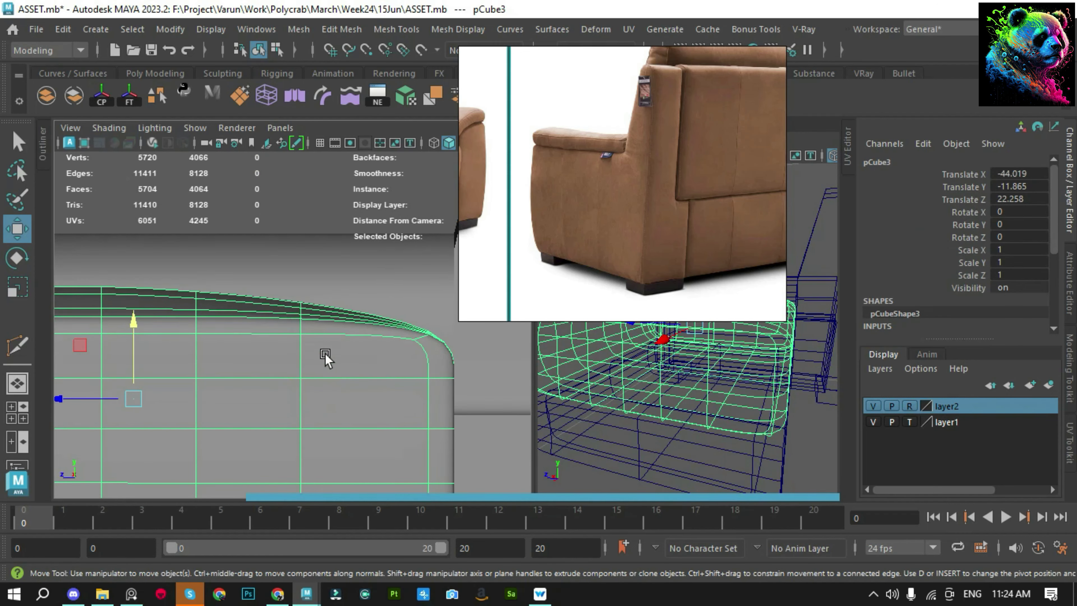
{"action": "scroll", "coordinate": [441, 384], "scroll_direction": "up", "scroll_amount": 1}
{"action": "key", "text": "f"}
{"action": "left_click", "coordinate": [399, 392]}
{"action": "left_click_drag", "start_coordinate": [399, 392], "coordinate": [415, 405], "text": "alt"}
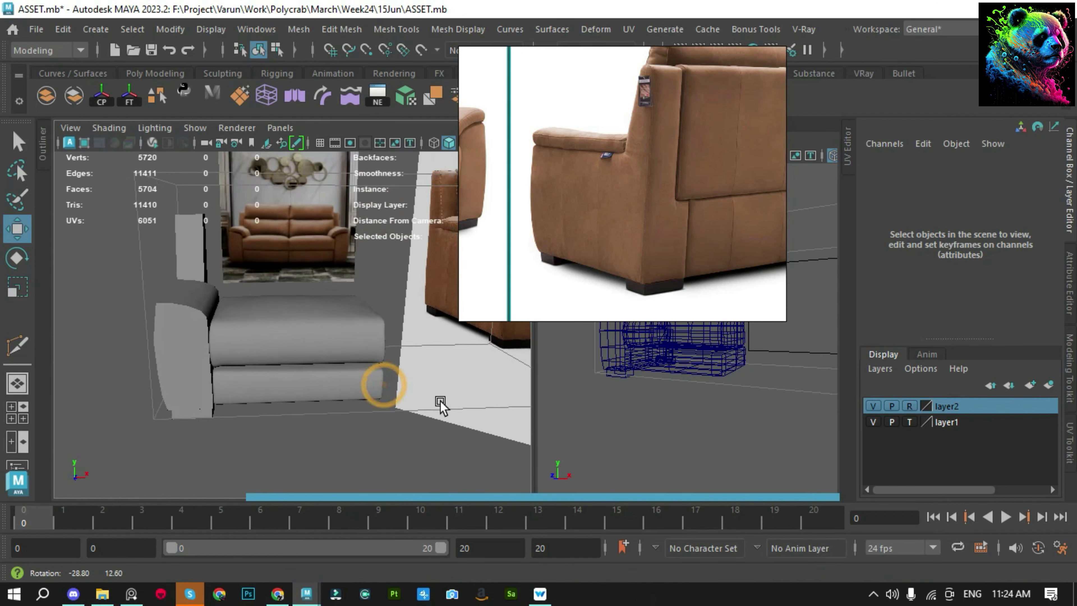
{"action": "scroll", "coordinate": [409, 401], "scroll_direction": "up", "scroll_amount": 5}
Put the seat cushion in vertex mode and pick two corner vertices on its top edge
{"action": "left_click", "coordinate": [373, 308]}
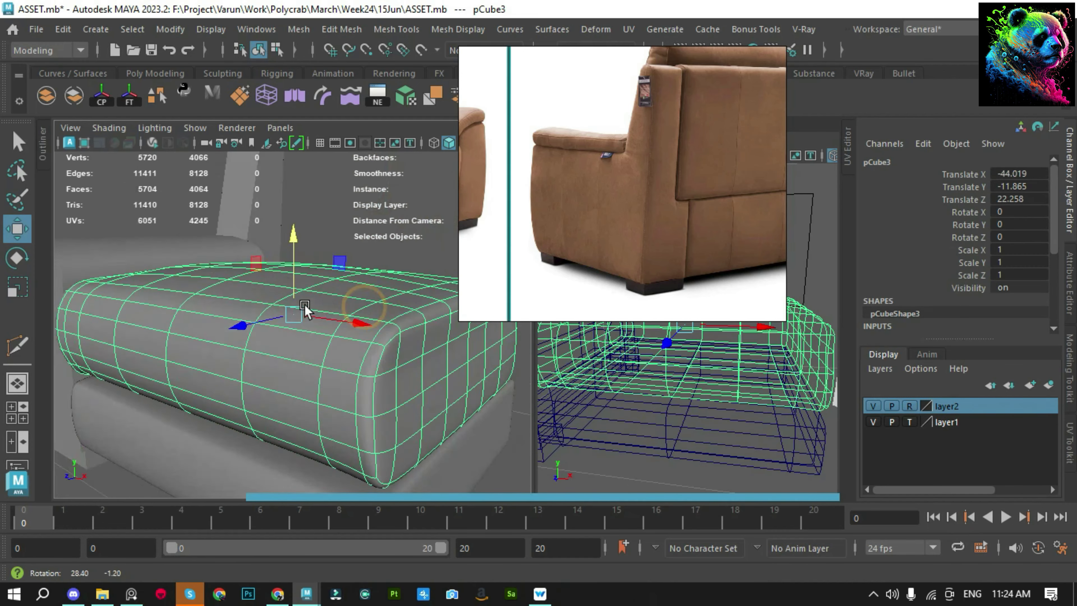
{"action": "key", "text": "F9"}
{"action": "left_click", "coordinate": [222, 317]}
{"action": "key", "text": "f"}
{"action": "left_click", "coordinate": [255, 305]}
{"action": "scroll", "coordinate": [255, 305], "scroll_direction": "up", "scroll_amount": 5}
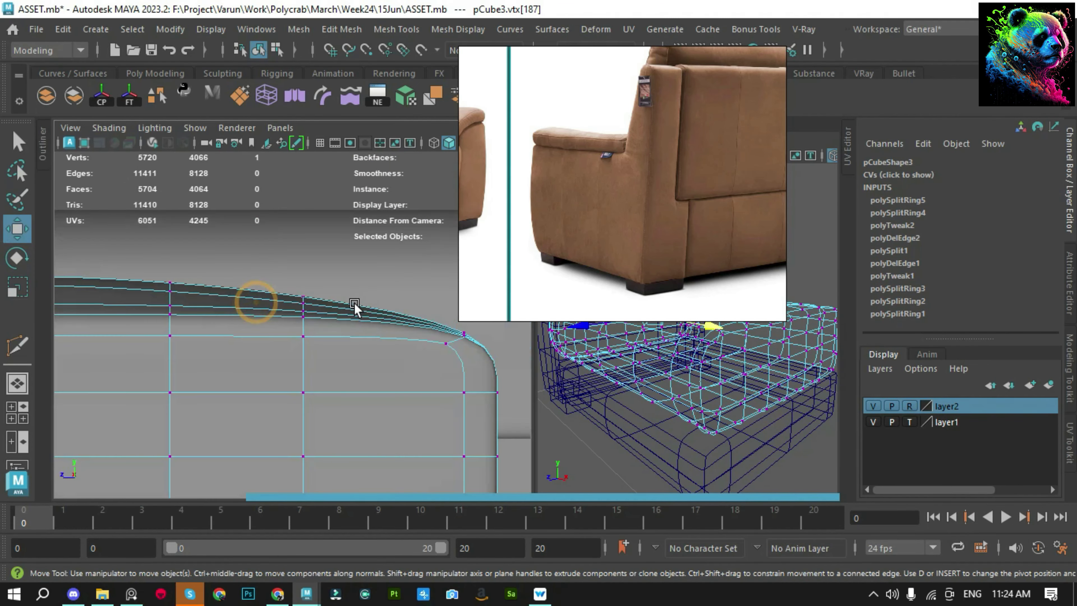
{"action": "scroll", "coordinate": [297, 322], "scroll_direction": "up", "scroll_amount": 3}
{"action": "scroll", "coordinate": [358, 340], "scroll_direction": "down", "scroll_amount": 3}
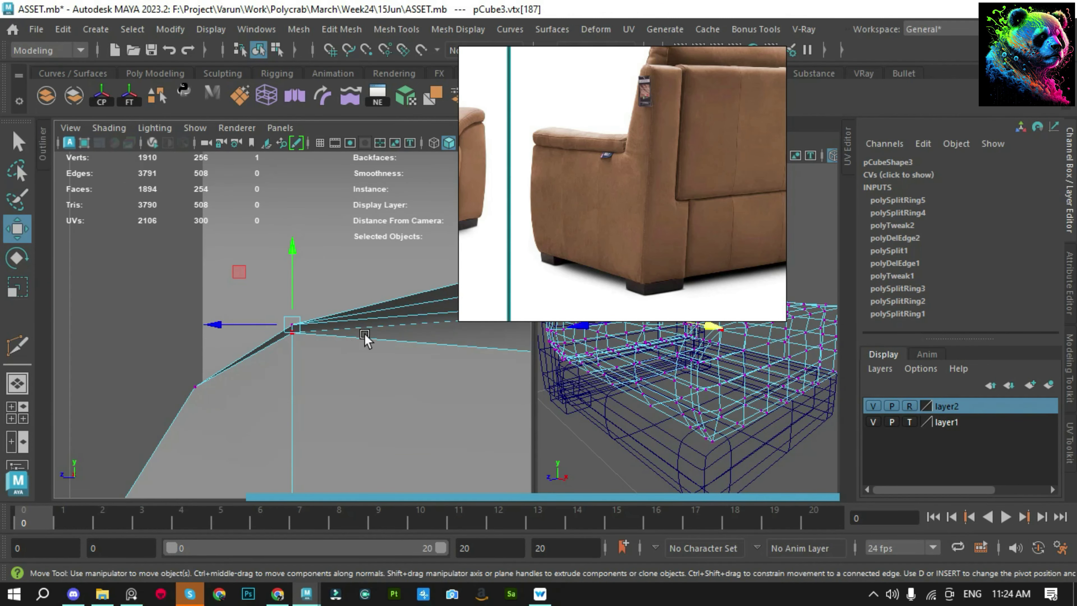
{"action": "scroll", "coordinate": [255, 309], "scroll_direction": "down", "scroll_amount": 3}
Check the cushion in front and perspective views, then select its front corner vertex
{"action": "scroll", "coordinate": [204, 323], "scroll_direction": "down", "scroll_amount": 3}
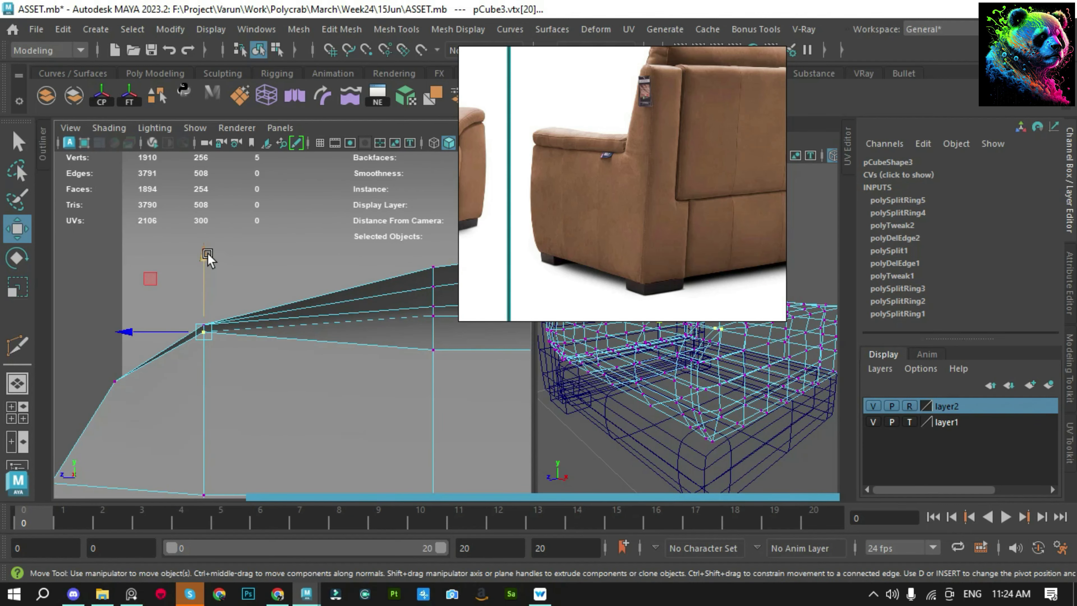
{"action": "scroll", "coordinate": [339, 373], "scroll_direction": "down", "scroll_amount": 3}
{"action": "scroll", "coordinate": [339, 369], "scroll_direction": "down", "scroll_amount": 2}
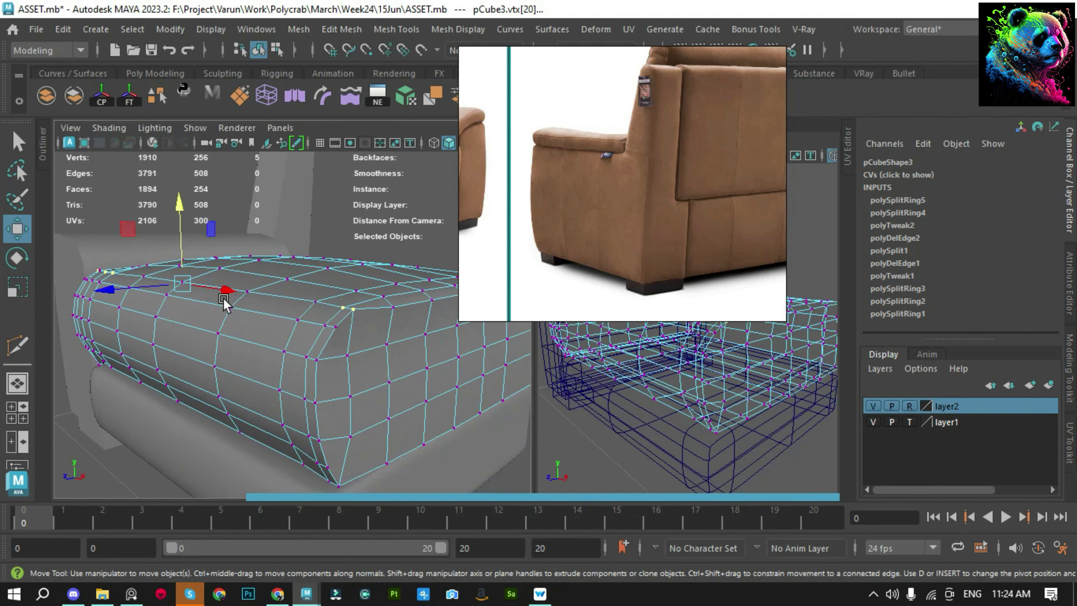
{"action": "scroll", "coordinate": [372, 356], "scroll_direction": "up", "scroll_amount": 2}
{"action": "key", "text": "space"}
{"action": "left_click_drag", "start_coordinate": [301, 289], "coordinate": [332, 331]}
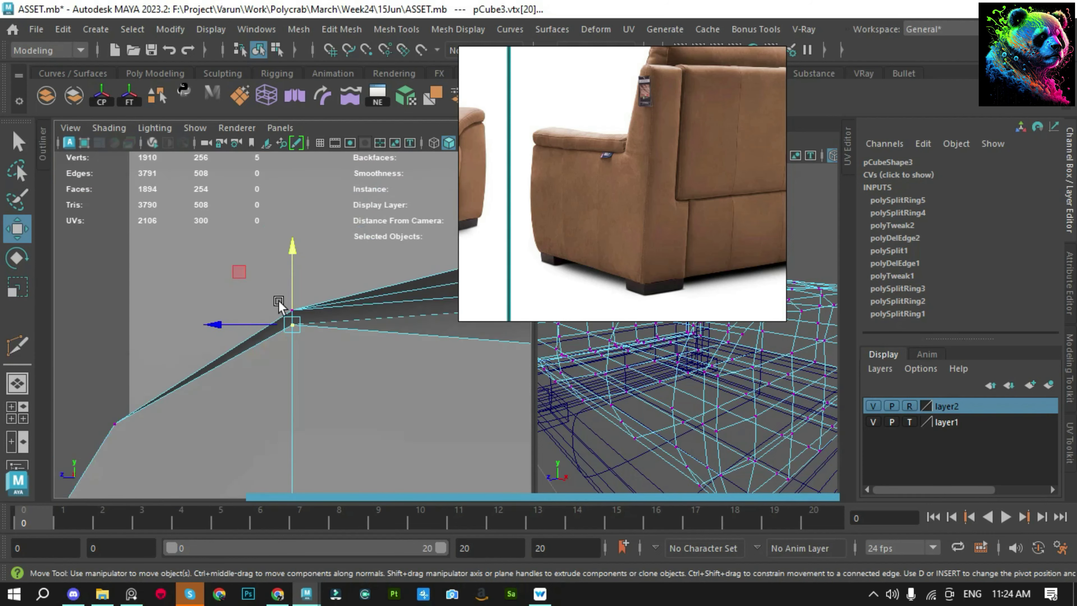
{"action": "key", "text": "space"}
{"action": "left_click_drag", "start_coordinate": [230, 273], "coordinate": [263, 276]}
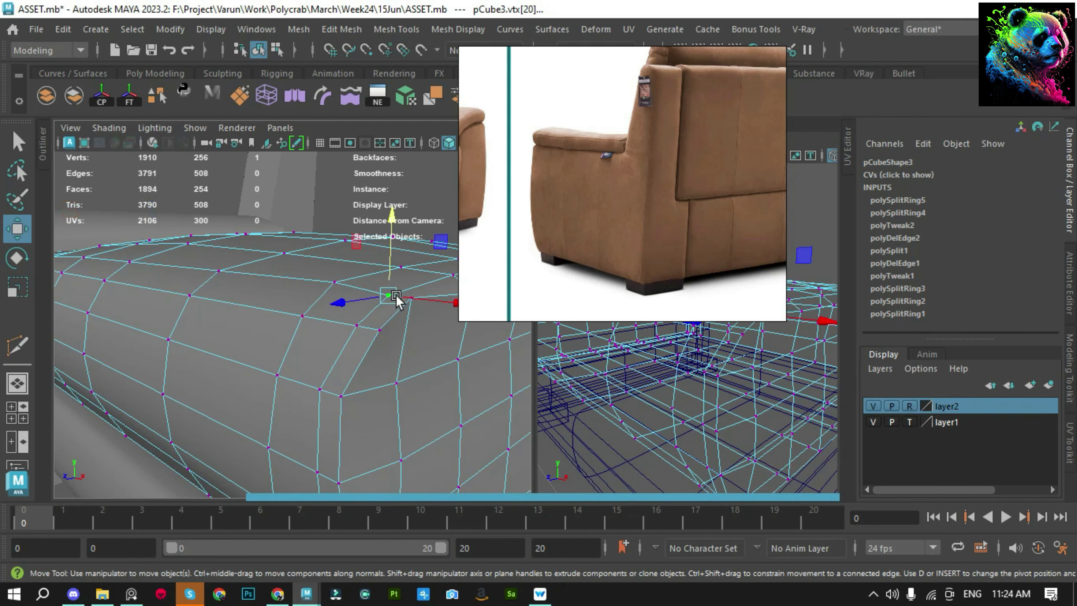
{"action": "left_click", "coordinate": [134, 319]}
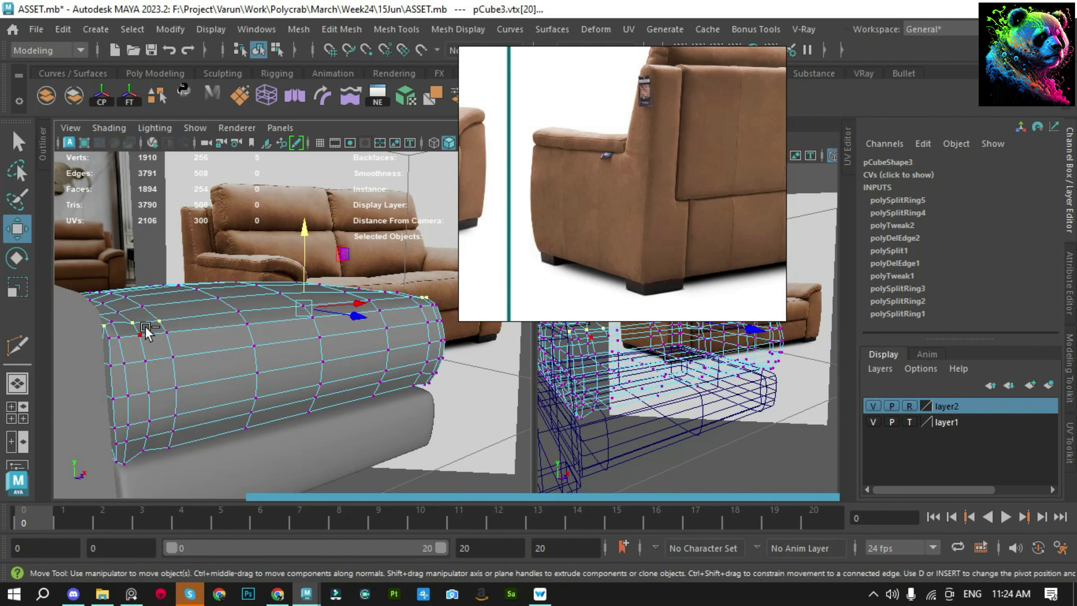
{"action": "key", "text": "q"}
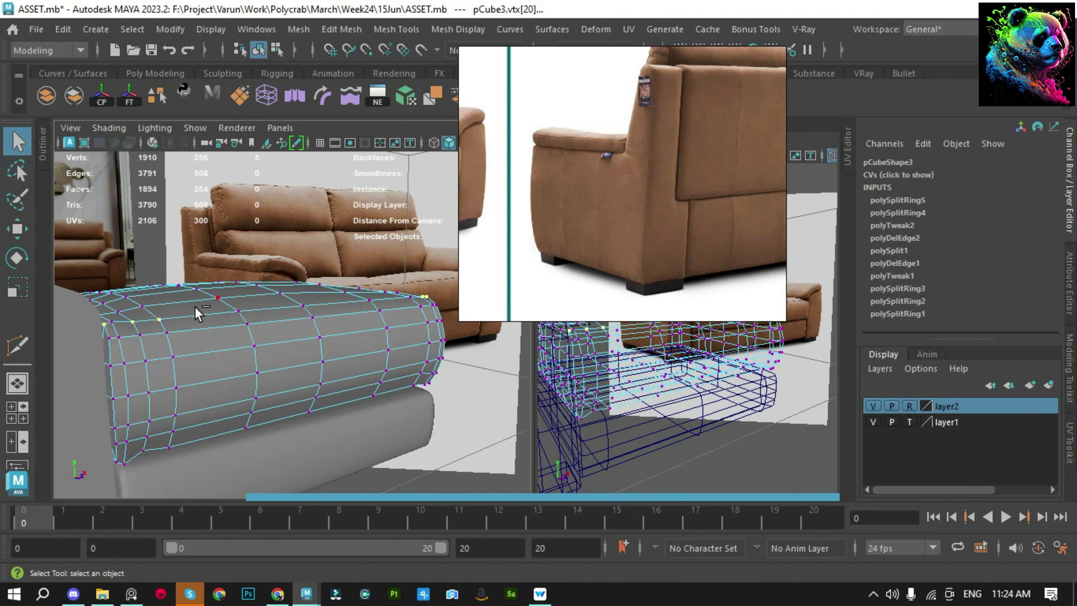
Pull a vertex on the seat cushion's top edge down to even the edge
{"action": "left_click", "coordinate": [105, 326]}
{"action": "key", "text": "f"}
{"action": "key", "text": "space"}
{"action": "key", "text": "4"}
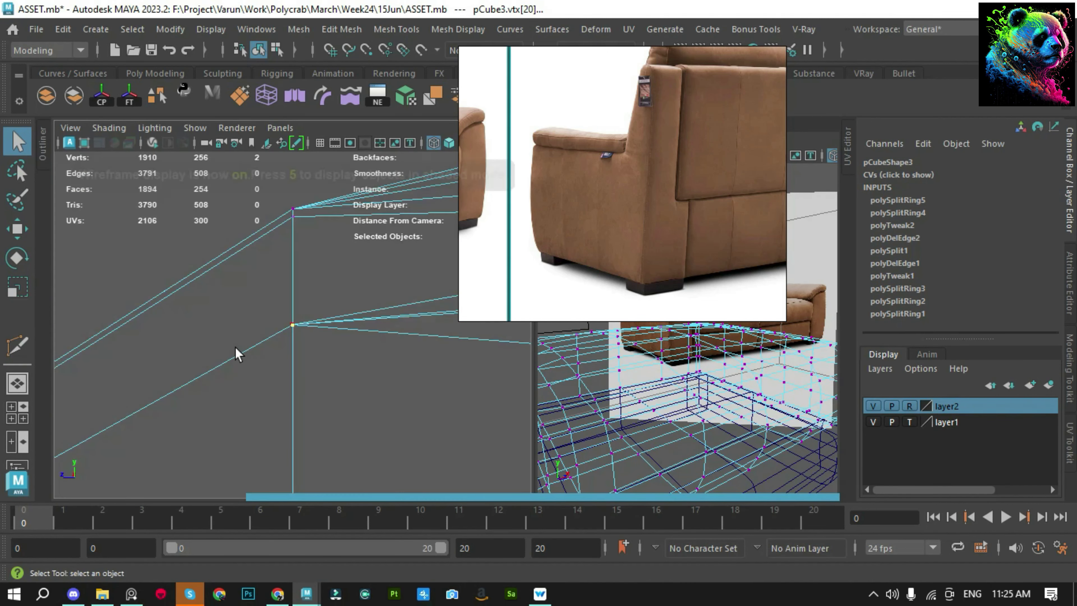
{"action": "left_click_drag", "start_coordinate": [285, 275], "coordinate": [297, 331]}
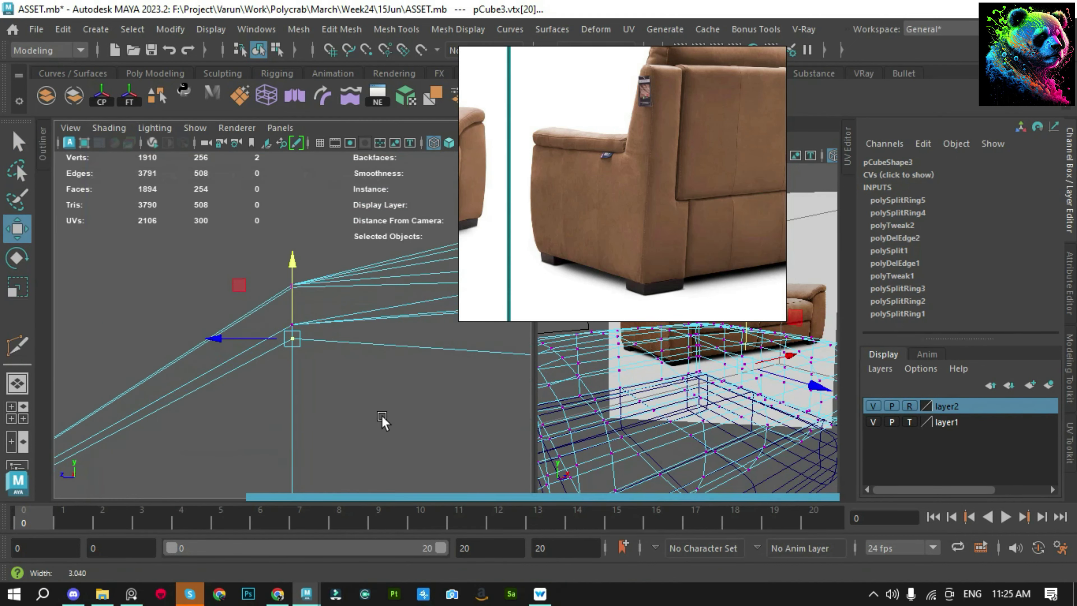
{"action": "key", "text": "q"}
{"action": "key", "text": "space"}
{"action": "scroll", "coordinate": [301, 288], "scroll_direction": "down", "scroll_amount": 3}
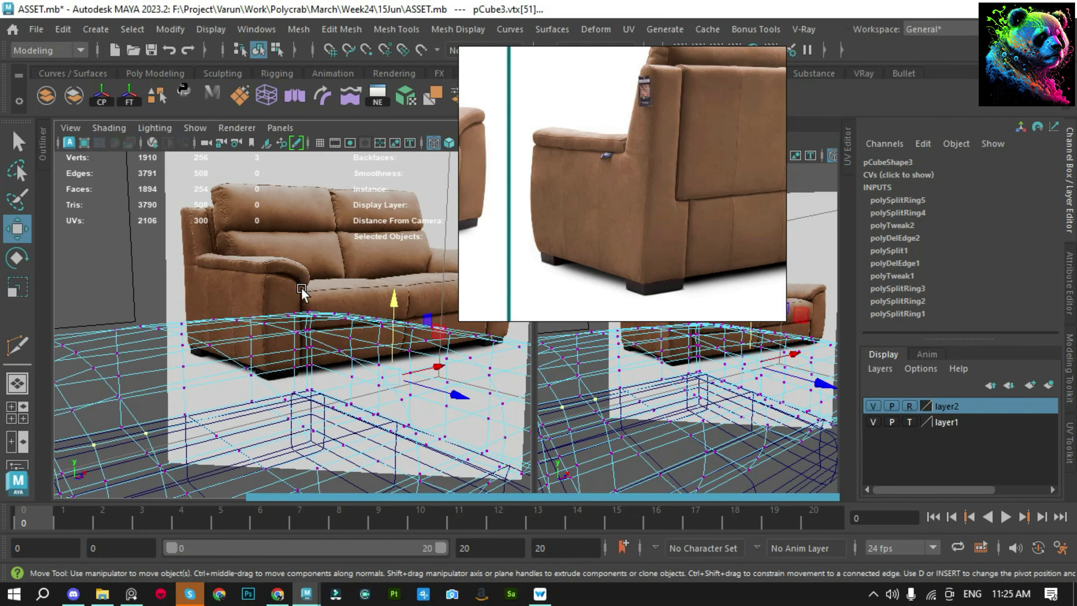
{"action": "key", "text": "6"}
{"action": "scroll", "coordinate": [233, 340], "scroll_direction": "up", "scroll_amount": 3}
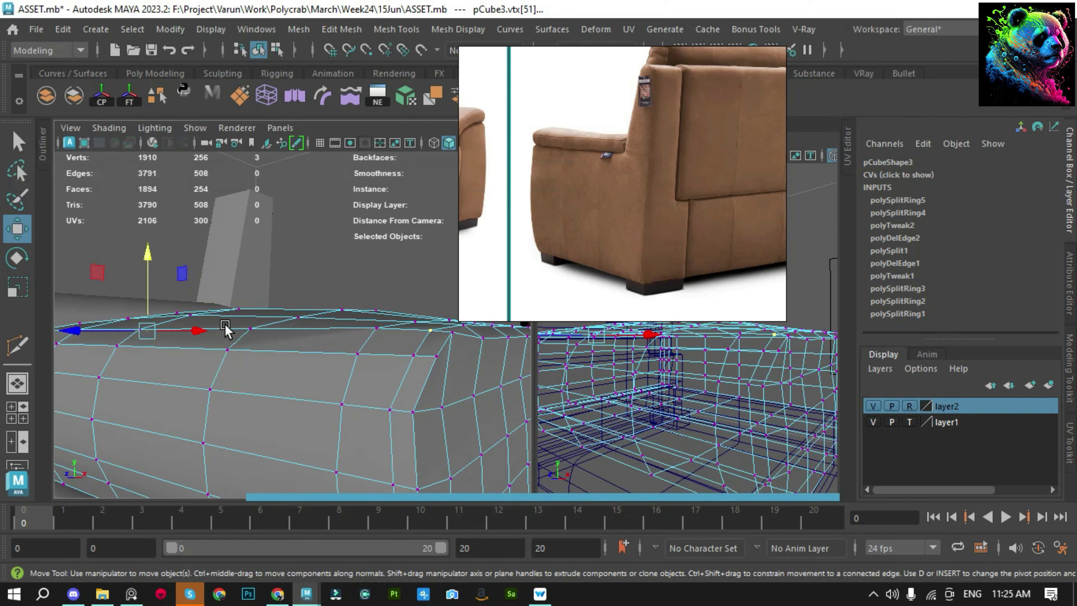
{"action": "key", "text": "q"}
{"action": "scroll", "coordinate": [314, 351], "scroll_direction": "up", "scroll_amount": 5}
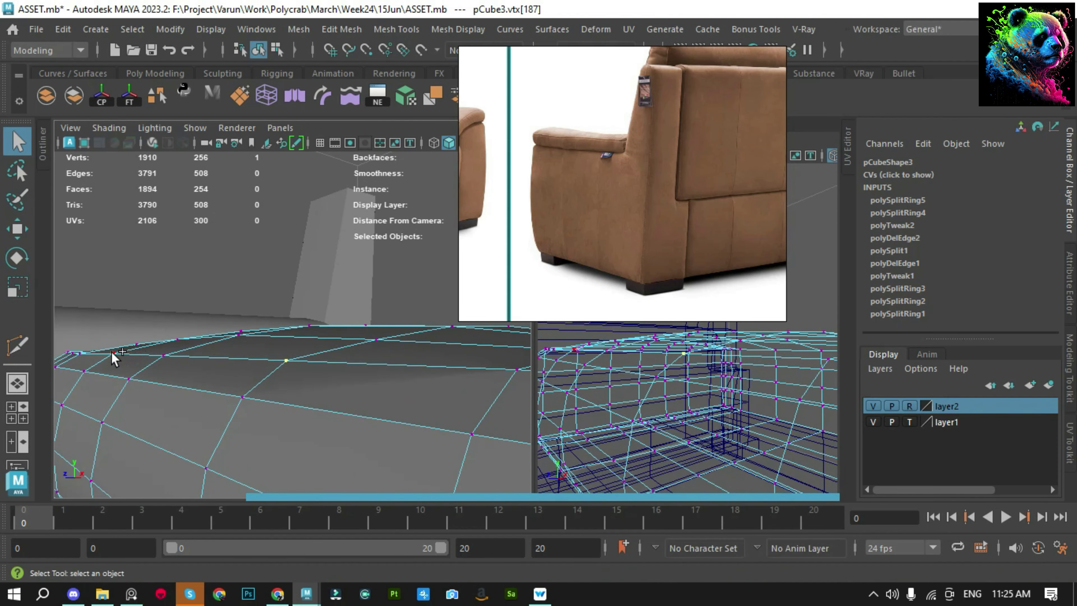
Lift three stacked top-edge vertices to round the cushion top, then check the smoothed preview
{"action": "mouse_move", "coordinate": [305, 311]}
{"action": "left_mouse_down"}
{"action": "mouse_move", "coordinate": [281, 359]}
{"action": "mouse_move", "coordinate": [307, 269]}
{"action": "mouse_move", "coordinate": [290, 260]}
{"action": "mouse_move", "coordinate": [297, 327]}
{"action": "mouse_move", "coordinate": [253, 344]}
{"action": "mouse_move", "coordinate": [351, 358]}
{"action": "left_mouse_up"}
{"action": "key", "text": "w"}
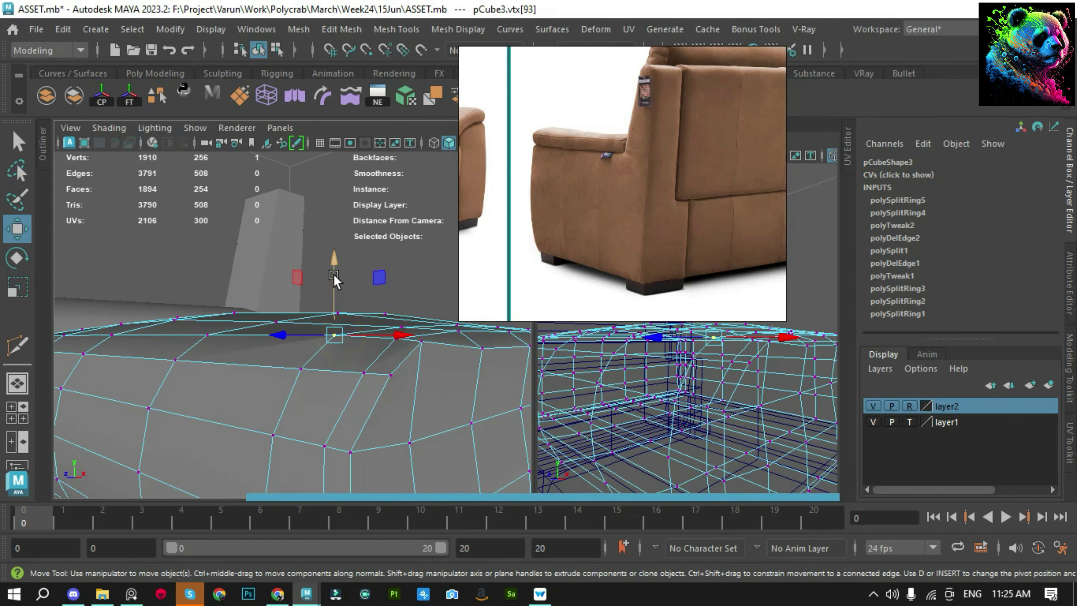
{"action": "right_click_drag", "start_coordinate": [276, 344], "coordinate": [381, 210]}
{"action": "key", "text": "3"}
{"action": "left_click", "coordinate": [398, 242]}
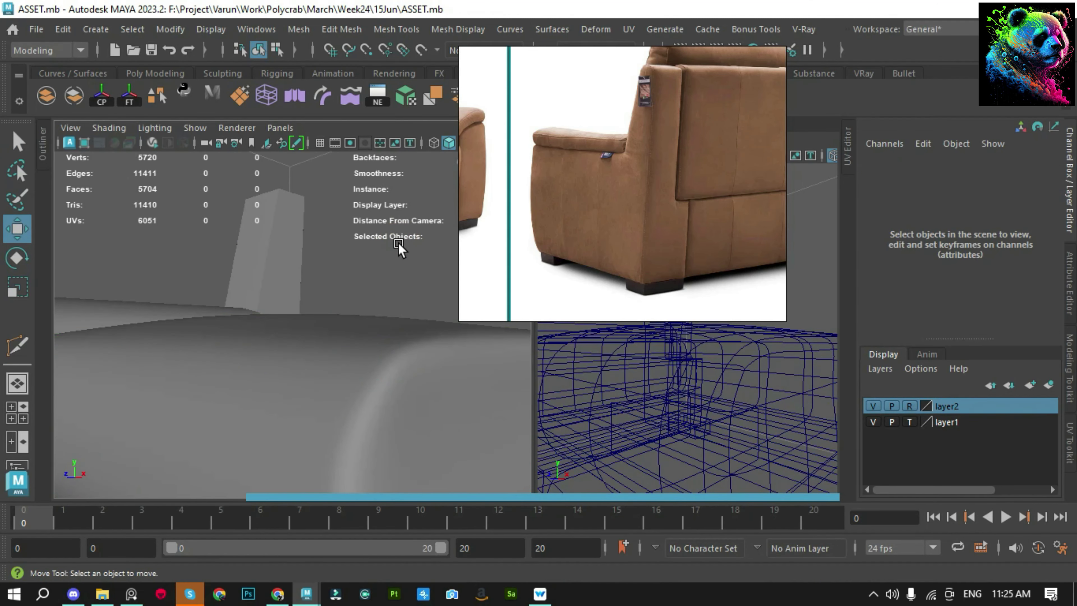
{"action": "key", "text": "f"}
{"action": "mouse_move", "coordinate": [399, 243]}
{"action": "left_mouse_down", "text": "alt"}
{"action": "mouse_move", "coordinate": [293, 366]}
{"action": "mouse_move", "coordinate": [226, 401]}
{"action": "mouse_move", "coordinate": [289, 423]}
{"action": "mouse_move", "coordinate": [411, 404]}
{"action": "mouse_move", "coordinate": [354, 393]}
{"action": "left_mouse_up", "text": "alt"}
Reselect the seat cushion and pick a vertex near its corner for moving
{"action": "left_click", "coordinate": [293, 365]}
{"action": "key", "text": "f"}
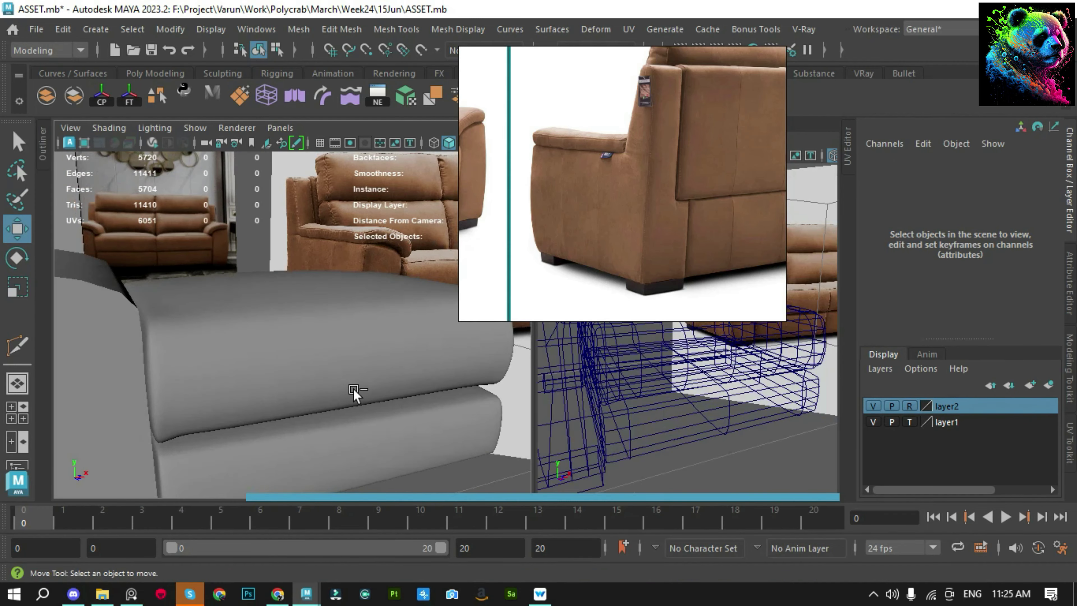
{"action": "left_click", "coordinate": [354, 393]}
{"action": "right_click_drag", "start_coordinate": [354, 393], "coordinate": [305, 356]}
{"action": "key", "text": "q"}
{"action": "scroll", "coordinate": [305, 339], "scroll_direction": "down", "scroll_amount": 3}
{"action": "left_click", "coordinate": [292, 324]}
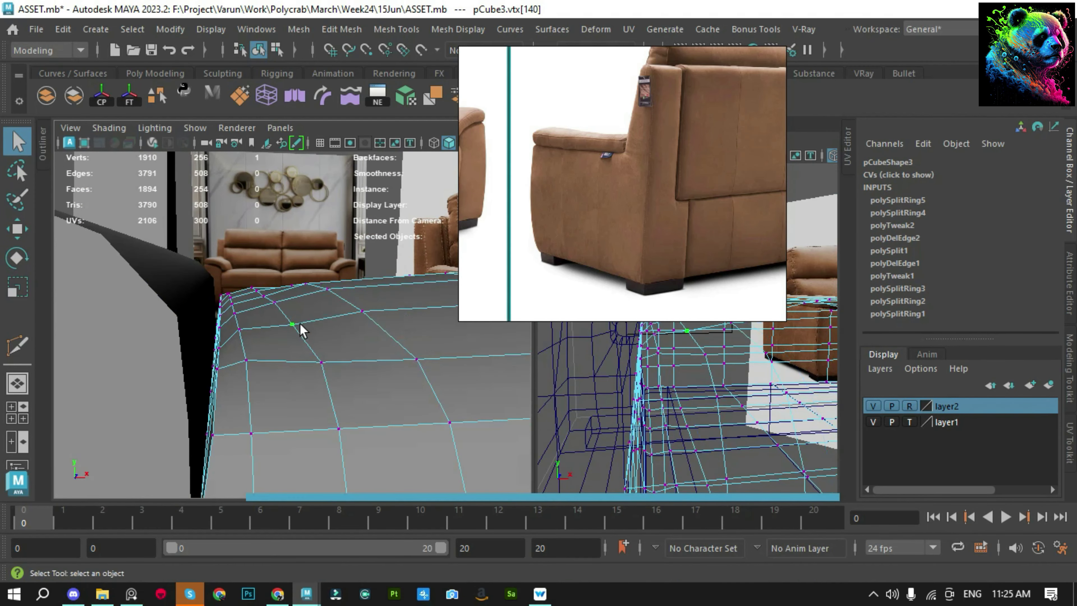
{"action": "mouse_move", "coordinate": [301, 330]}
{"action": "left_mouse_down", "text": "alt"}
{"action": "mouse_move", "coordinate": [313, 349]}
{"action": "mouse_move", "coordinate": [294, 312]}
{"action": "mouse_move", "coordinate": [291, 266]}
{"action": "mouse_move", "coordinate": [298, 297]}
{"action": "left_mouse_up", "text": "alt"}
{"action": "key", "text": "w"}
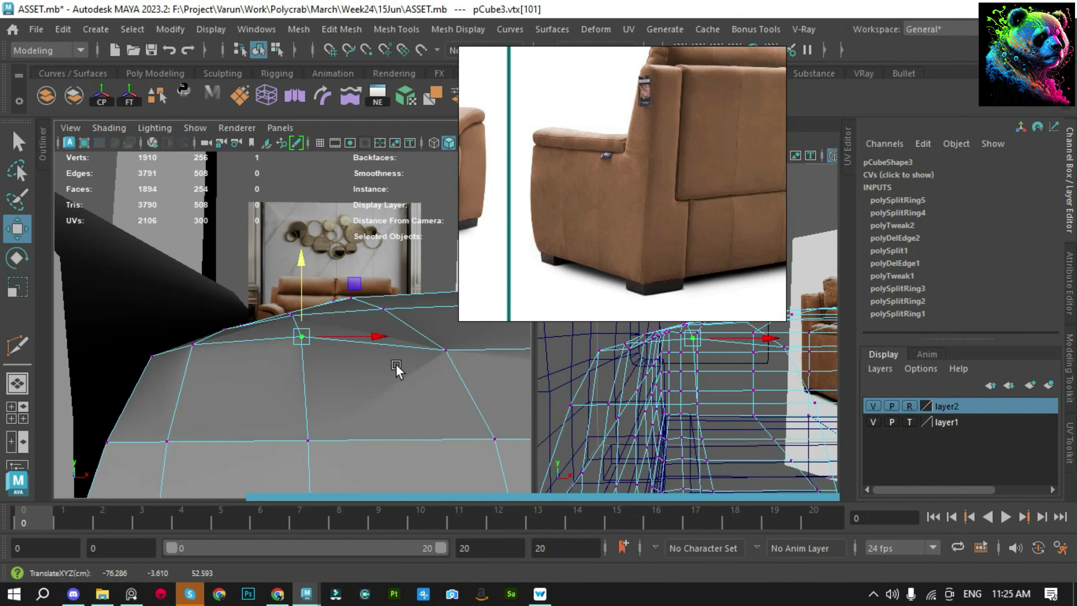
Raise another vertex along the top edge to round the cushion's top
{"action": "left_click", "coordinate": [457, 373]}
{"action": "left_click", "coordinate": [445, 333]}
{"action": "mouse_move", "coordinate": [445, 333]}
{"action": "left_mouse_down", "text": "alt"}
{"action": "mouse_move", "coordinate": [445, 312]}
{"action": "mouse_move", "coordinate": [269, 367]}
{"action": "left_mouse_up", "text": "alt"}
{"action": "right_click_drag", "start_coordinate": [269, 368], "coordinate": [413, 363], "text": "alt"}
{"action": "left_click_drag", "start_coordinate": [413, 363], "coordinate": [281, 404], "text": "alt"}
Push the cushion's front corner vertex outward along X and review the rounded profile
{"action": "key", "text": "F8"}
{"action": "left_click", "coordinate": [121, 393]}
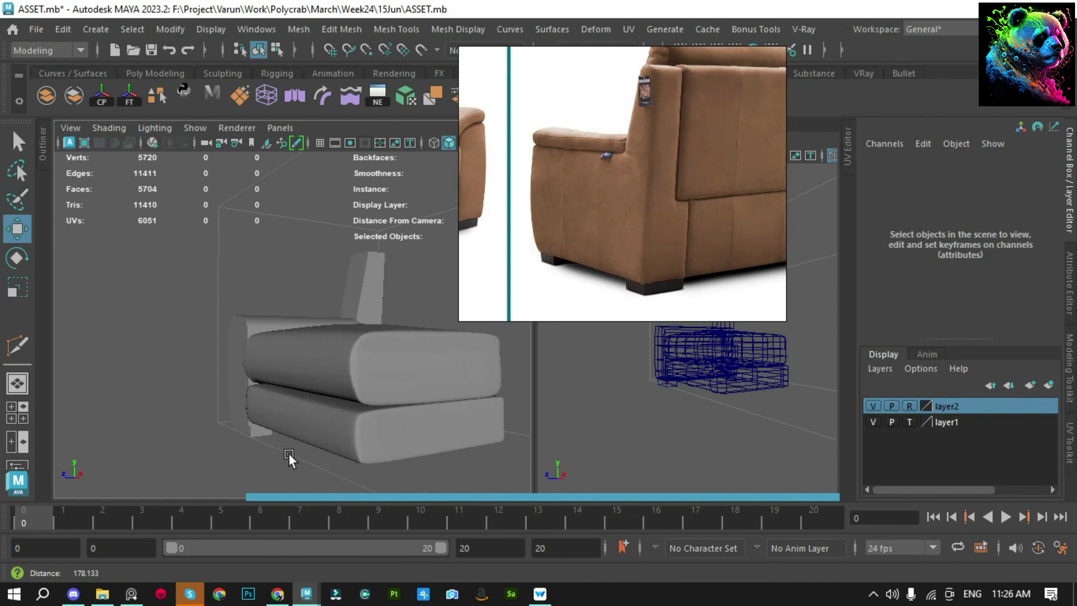
{"action": "right_click_drag", "start_coordinate": [288, 457], "coordinate": [332, 384], "text": "alt"}
{"action": "mouse_move", "coordinate": [312, 353]}
{"action": "left_mouse_down", "text": "alt"}
{"action": "mouse_move", "coordinate": [421, 356]}
{"action": "mouse_move", "coordinate": [324, 396]}
{"action": "left_mouse_up", "text": "alt"}
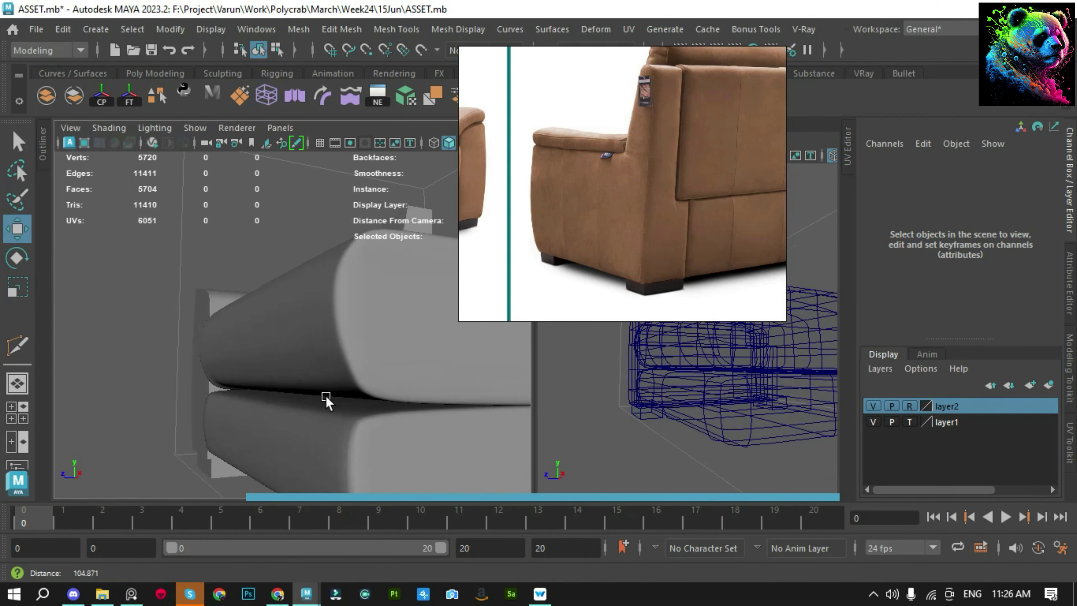
{"action": "left_click", "coordinate": [326, 392]}
{"action": "key", "text": "F8"}
{"action": "key", "text": "q"}
{"action": "left_click", "coordinate": [366, 373]}
{"action": "key", "text": "f"}
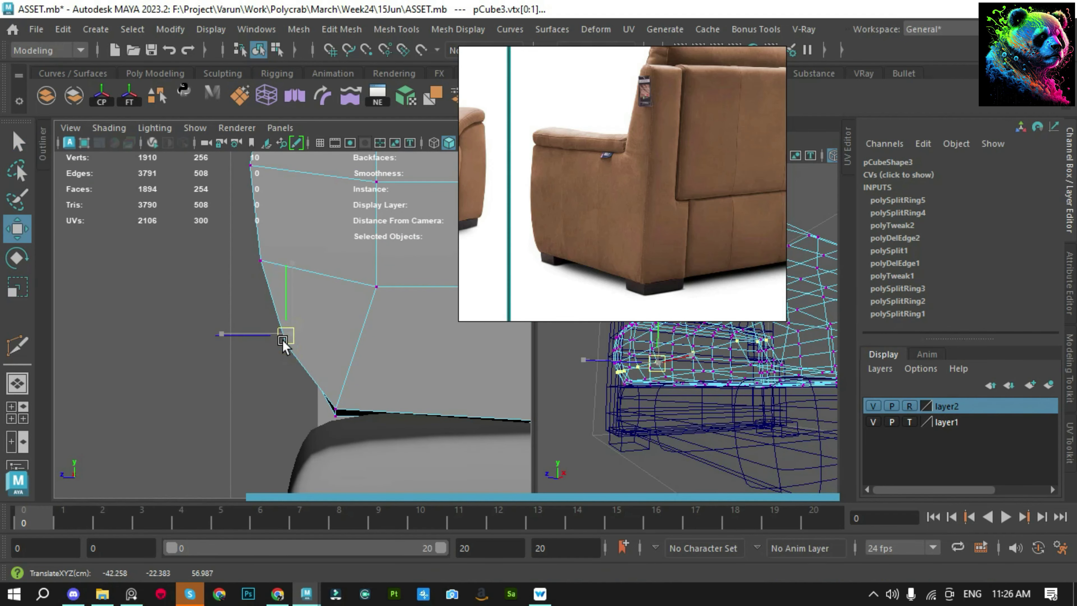
{"action": "left_click_drag", "start_coordinate": [286, 410], "coordinate": [301, 406]}
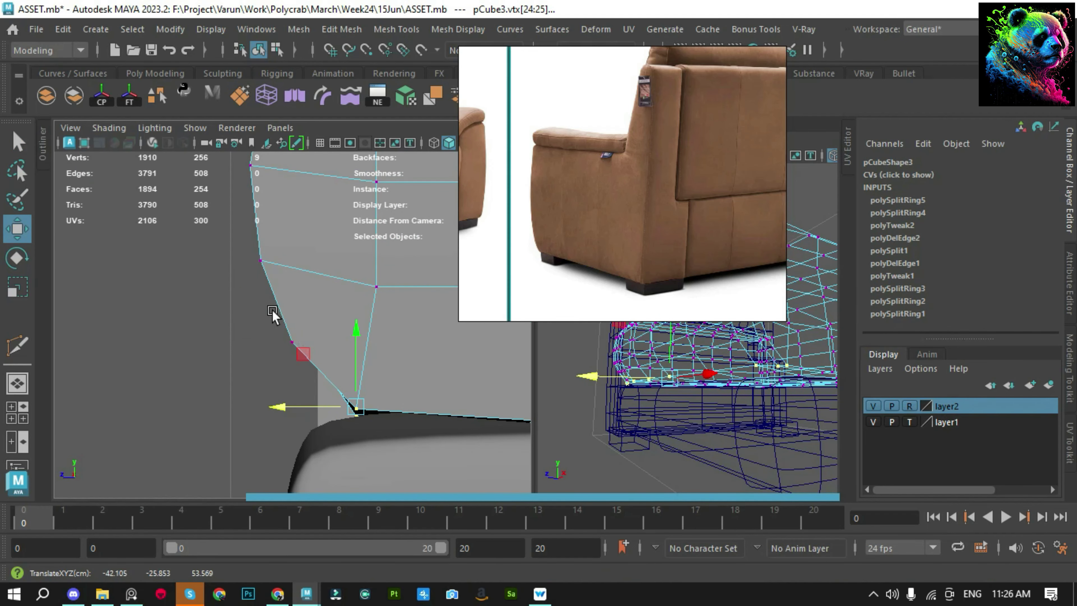
{"action": "scroll", "coordinate": [198, 356], "scroll_direction": "down", "scroll_amount": 5}
{"action": "mouse_move", "coordinate": [197, 355]}
{"action": "left_mouse_down", "text": "alt"}
{"action": "mouse_move", "coordinate": [219, 407]}
{"action": "mouse_move", "coordinate": [313, 380]}
{"action": "mouse_move", "coordinate": [450, 367]}
{"action": "mouse_move", "coordinate": [339, 355]}
{"action": "left_mouse_up", "text": "alt"}
Save the scene with Ctrl+S
{"action": "key", "text": "ctrl+s"}
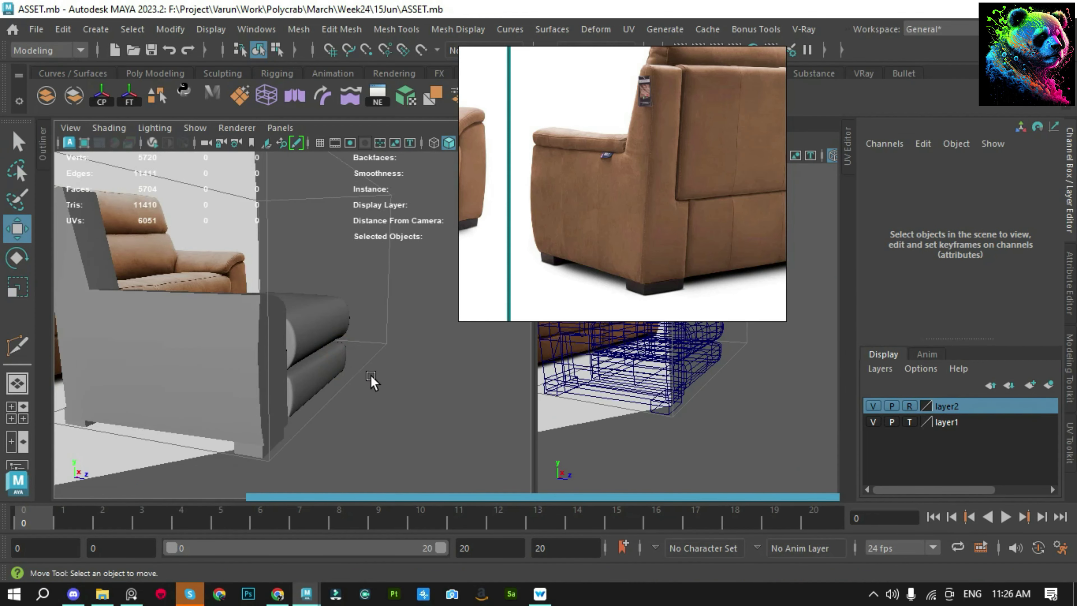
{"action": "scroll", "coordinate": [370, 381], "scroll_direction": "up", "scroll_amount": 3}
{"action": "scroll", "coordinate": [636, 169], "scroll_direction": "down", "scroll_amount": 5}
Select the seat cushion and an edge loop running around it
{"action": "scroll", "coordinate": [636, 170], "scroll_direction": "up", "scroll_amount": 3}
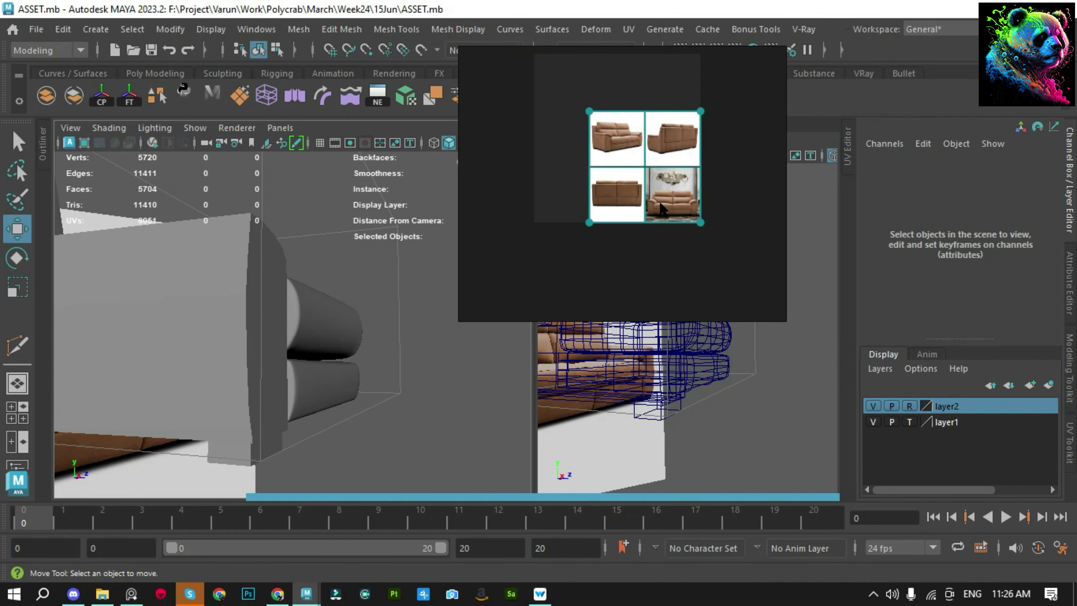
{"action": "scroll", "coordinate": [636, 170], "scroll_direction": "up", "scroll_amount": 3}
{"action": "scroll", "coordinate": [568, 72], "scroll_direction": "up", "scroll_amount": 3}
{"action": "key", "text": "q"}
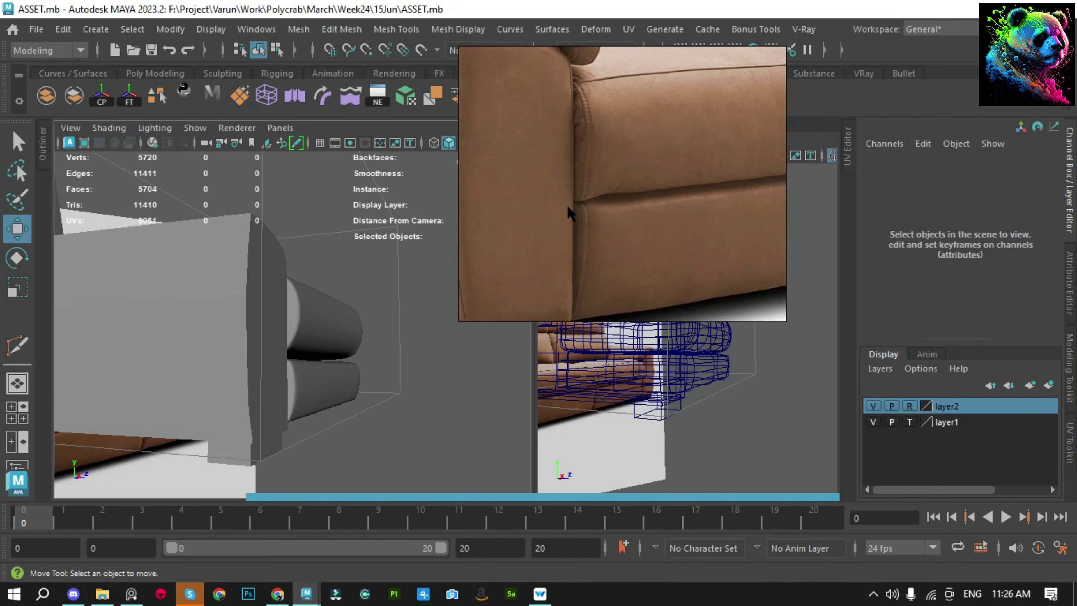
{"action": "left_click_drag", "start_coordinate": [305, 352], "coordinate": [363, 284], "text": "alt"}
{"action": "left_click", "coordinate": [339, 323]}
{"action": "scroll", "coordinate": [333, 346], "scroll_direction": "up", "scroll_amount": 2}
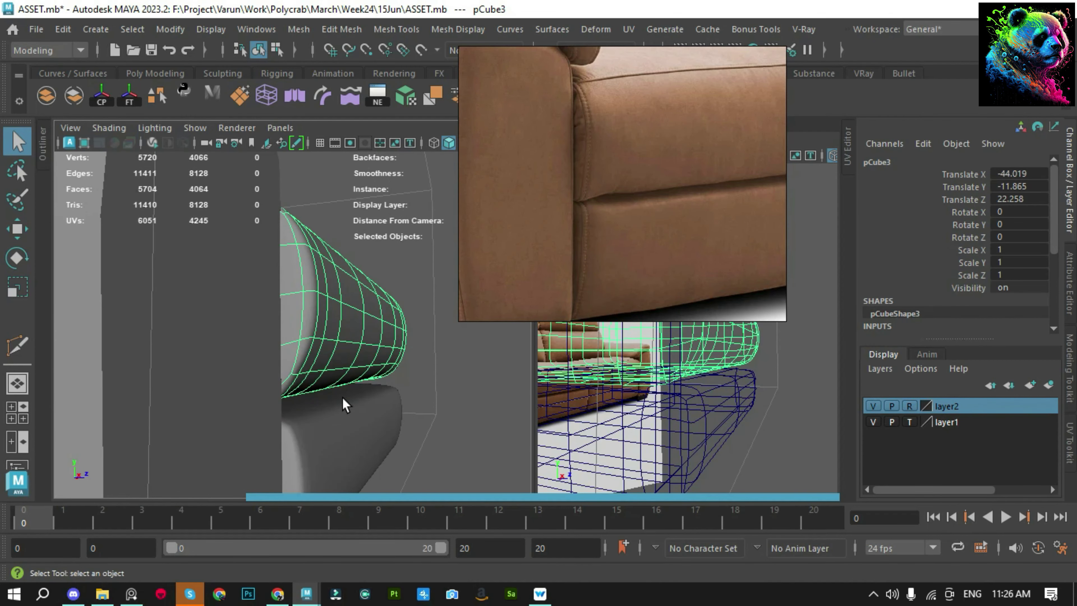
{"action": "left_click_drag", "start_coordinate": [353, 349], "coordinate": [224, 212], "text": "alt"}
{"action": "key", "text": "F10"}
{"action": "double_click", "coordinate": [144, 322]}
{"action": "scroll", "coordinate": [144, 323], "scroll_direction": "down", "scroll_amount": 3}
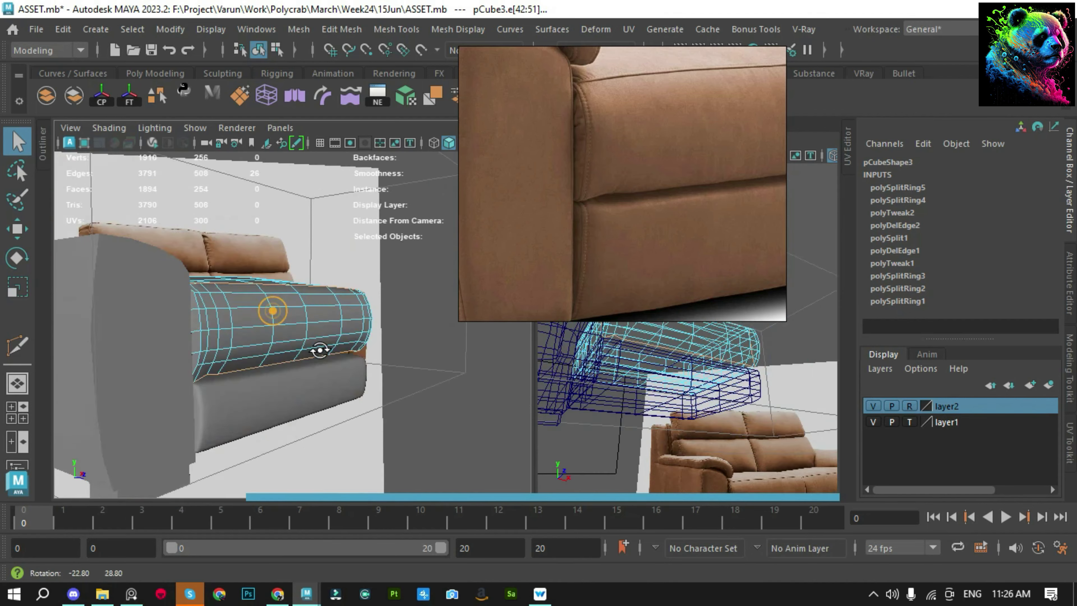
Select the loop of front edges and push it outward into a bulge
{"action": "key", "text": "w"}
{"action": "mouse_move", "coordinate": [305, 384]}
{"action": "left_mouse_down", "text": "alt"}
{"action": "mouse_move", "coordinate": [212, 325]}
{"action": "mouse_move", "coordinate": [194, 342]}
{"action": "left_mouse_up", "text": "alt"}
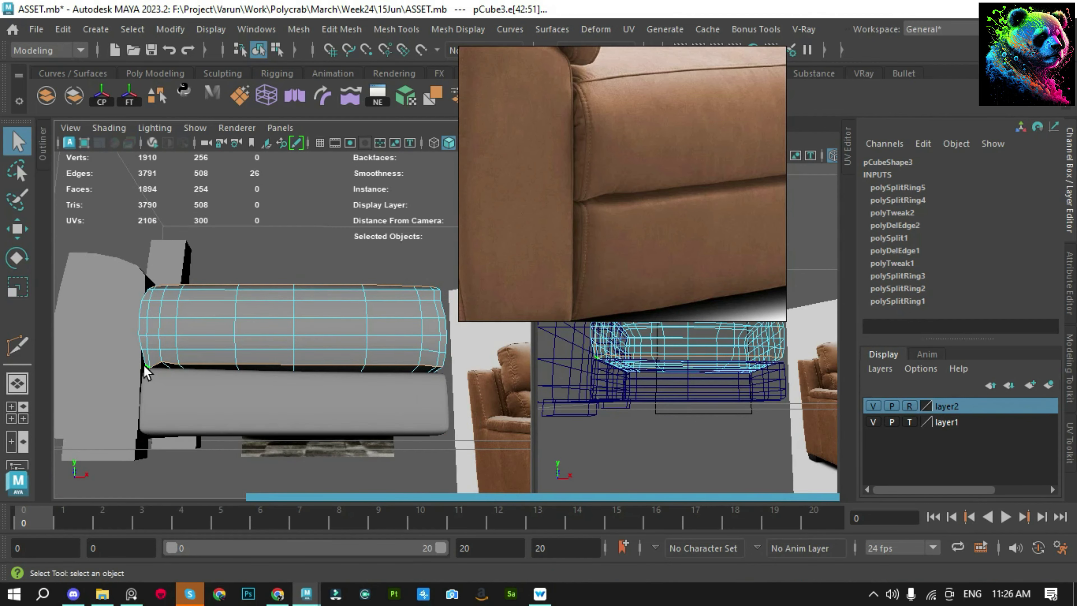
{"action": "left_click", "coordinate": [408, 376]}
{"action": "mouse_move", "coordinate": [408, 376]}
{"action": "left_mouse_down", "text": "alt"}
{"action": "mouse_move", "coordinate": [396, 333]}
{"action": "mouse_move", "coordinate": [307, 384]}
{"action": "mouse_move", "coordinate": [357, 390]}
{"action": "left_mouse_up", "text": "alt"}
{"action": "double_click", "coordinate": [403, 314], "text": "shift"}
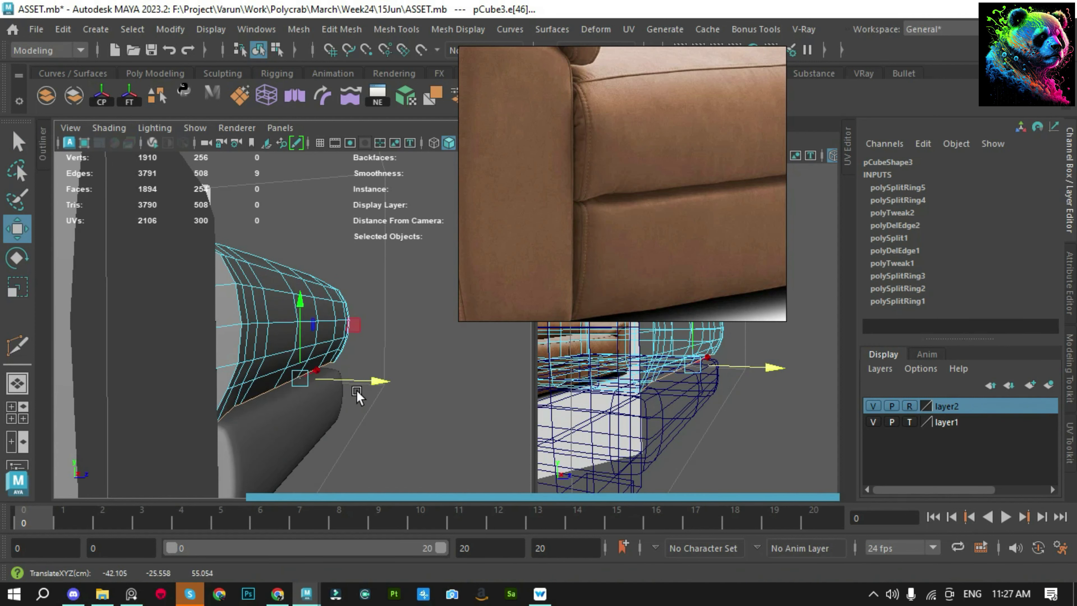
{"action": "key", "text": "q"}
{"action": "key", "text": "space"}
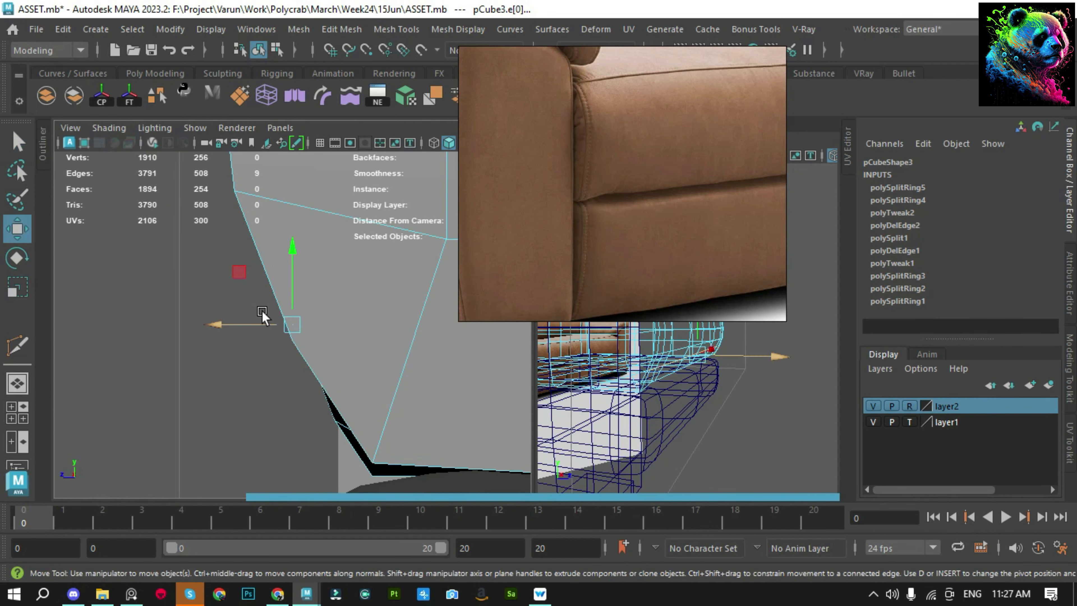
{"action": "left_click_drag", "start_coordinate": [219, 326], "coordinate": [199, 322]}
Convert the front edges to vertices, move them outward, and select a front-profile vertex
{"action": "key", "text": "F9"}
{"action": "left_click_drag", "start_coordinate": [297, 161], "coordinate": [182, 316]}
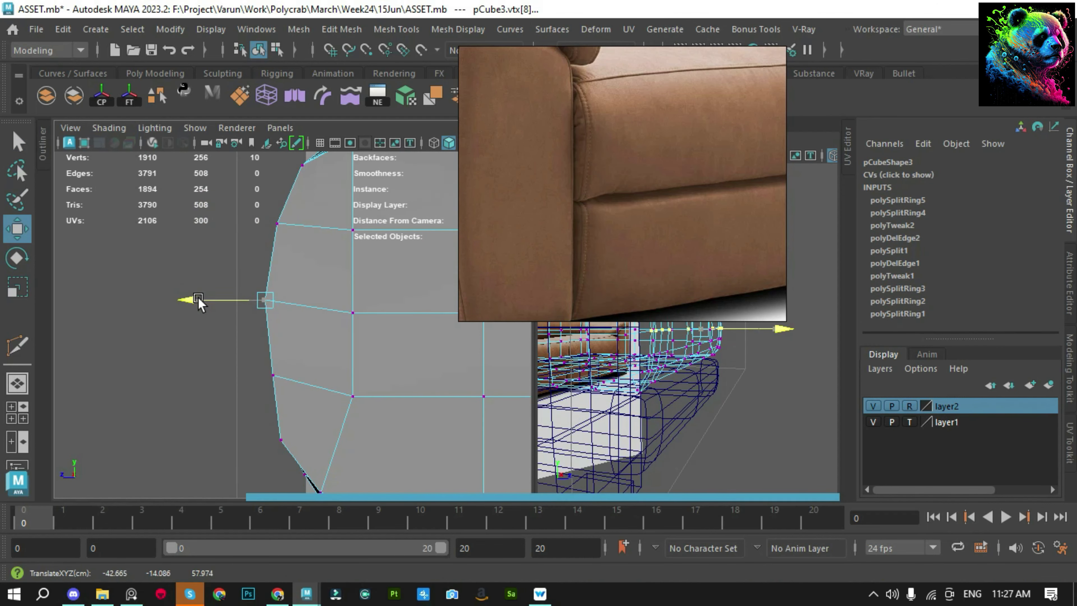
{"action": "left_click", "coordinate": [224, 361]}
{"action": "left_click_drag", "start_coordinate": [227, 373], "coordinate": [275, 381]}
{"action": "key", "text": "f"}
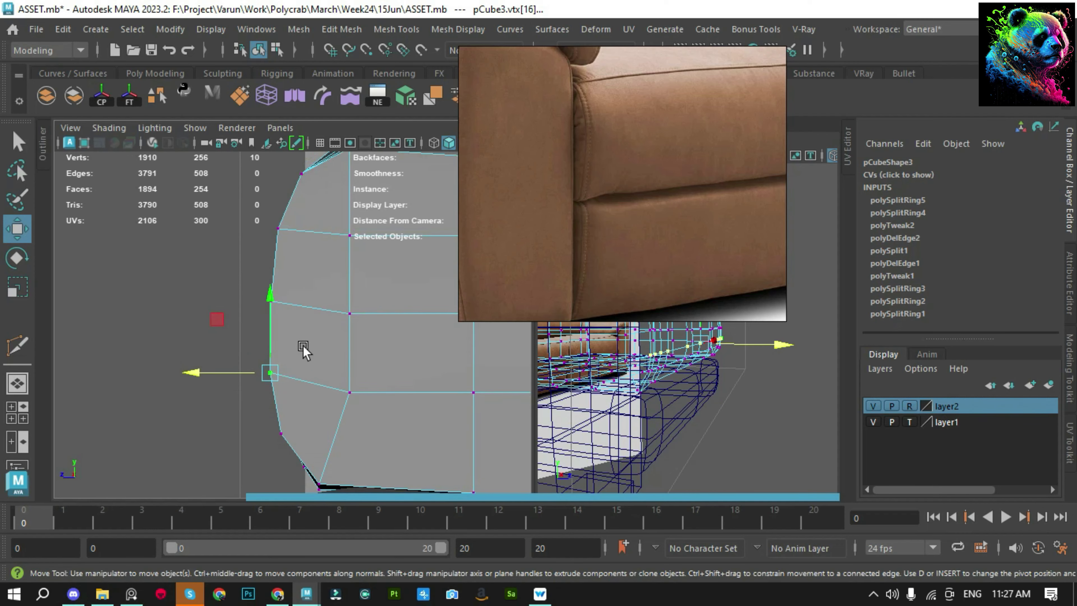
Clear the selection, review the stacked cushions, and select the lower base piece
{"action": "right_click_drag", "start_coordinate": [285, 345], "coordinate": [375, 237]}
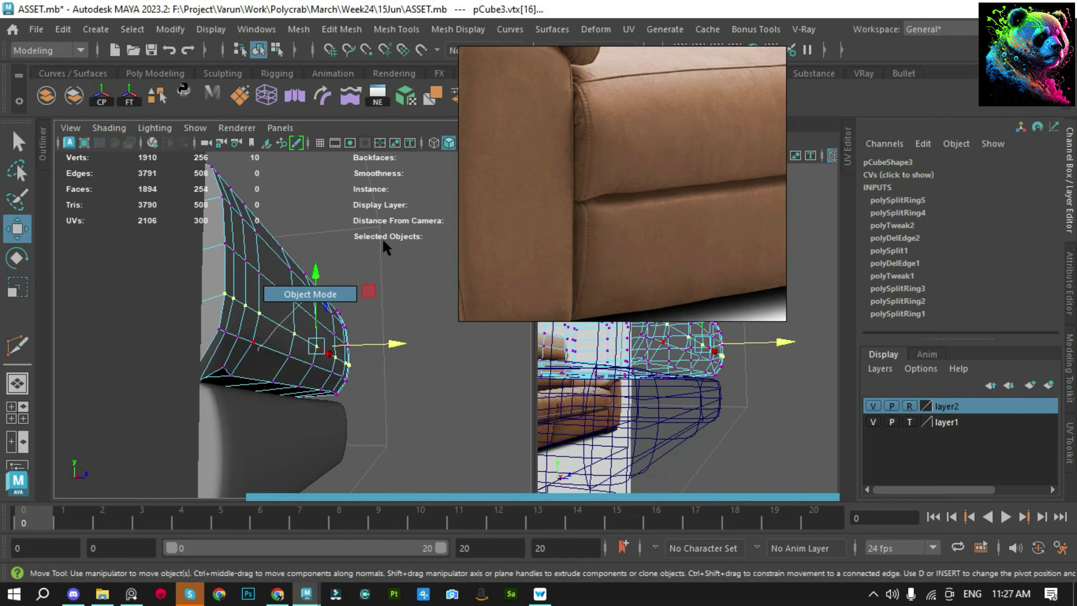
{"action": "left_click", "coordinate": [375, 237]}
{"action": "left_click_drag", "start_coordinate": [331, 283], "coordinate": [212, 276], "text": "alt"}
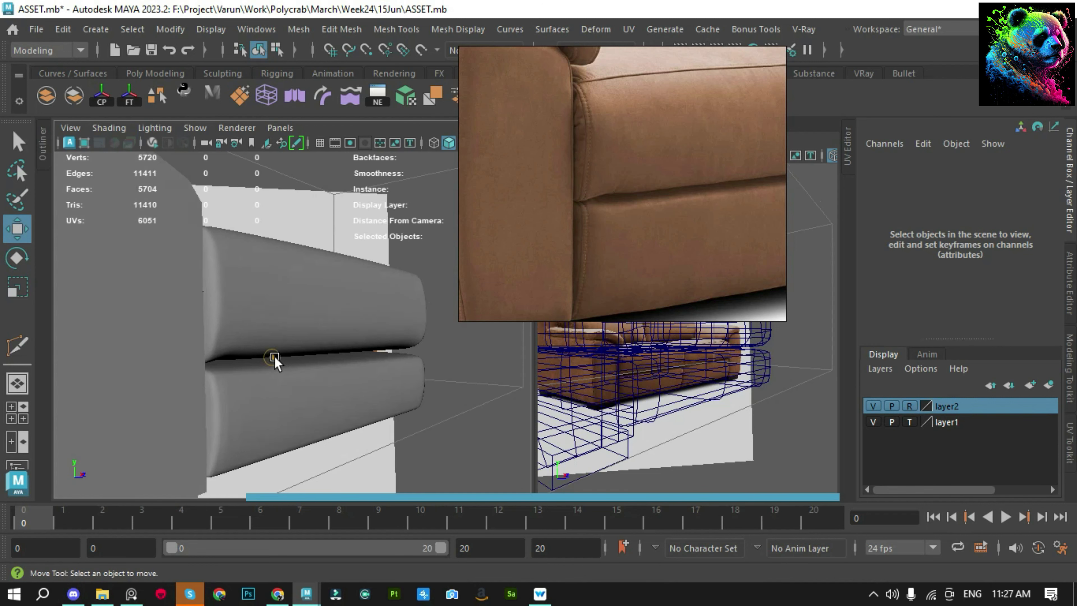
{"action": "mouse_move", "coordinate": [272, 356]}
{"action": "left_mouse_down", "text": "alt"}
{"action": "mouse_move", "coordinate": [289, 318]}
{"action": "mouse_move", "coordinate": [293, 353]}
{"action": "left_mouse_up", "text": "alt"}
{"action": "left_click", "coordinate": [289, 317]}
Inspect the base piece's vertex cage, then select the lower seat cushion
{"action": "key", "text": "F9"}
{"action": "key", "text": "q"}
{"action": "left_click", "coordinate": [227, 400]}
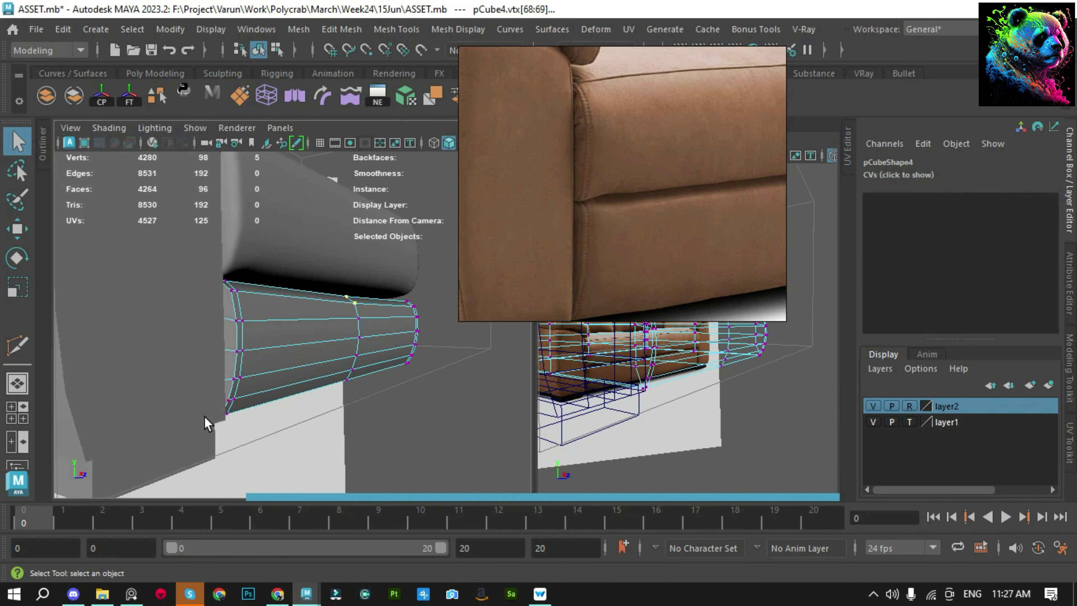
{"action": "left_click_drag", "start_coordinate": [225, 413], "coordinate": [308, 421], "text": "alt"}
{"action": "key", "text": "F8"}
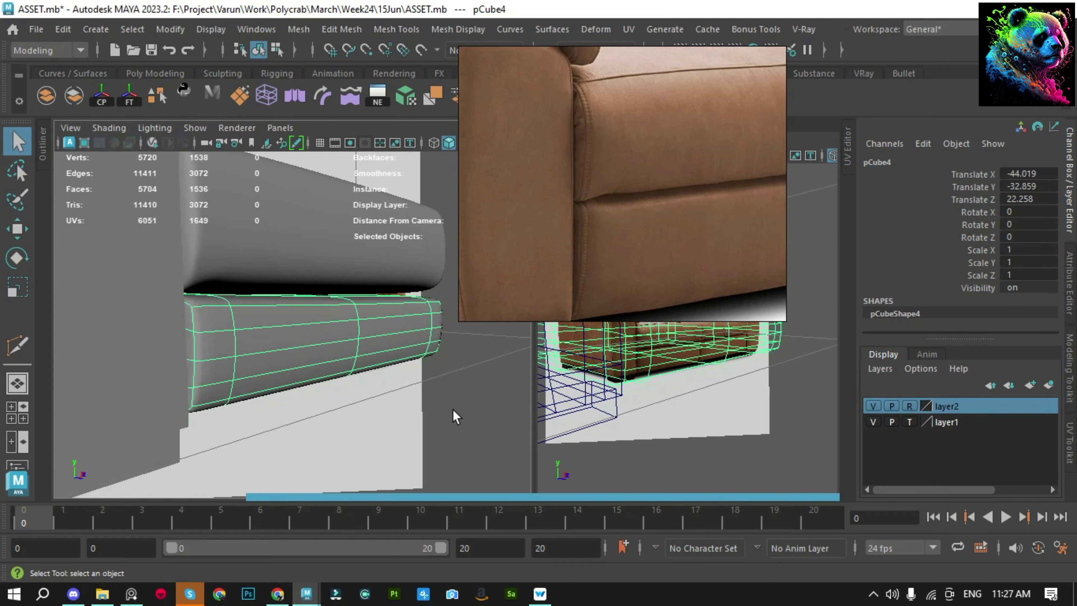
{"action": "left_click", "coordinate": [454, 408]}
{"action": "mouse_move", "coordinate": [454, 409]}
{"action": "left_mouse_down", "text": "alt"}
{"action": "mouse_move", "coordinate": [262, 388]}
{"action": "mouse_move", "coordinate": [269, 329]}
{"action": "left_mouse_up", "text": "alt"}
{"action": "left_click", "coordinate": [270, 328]}
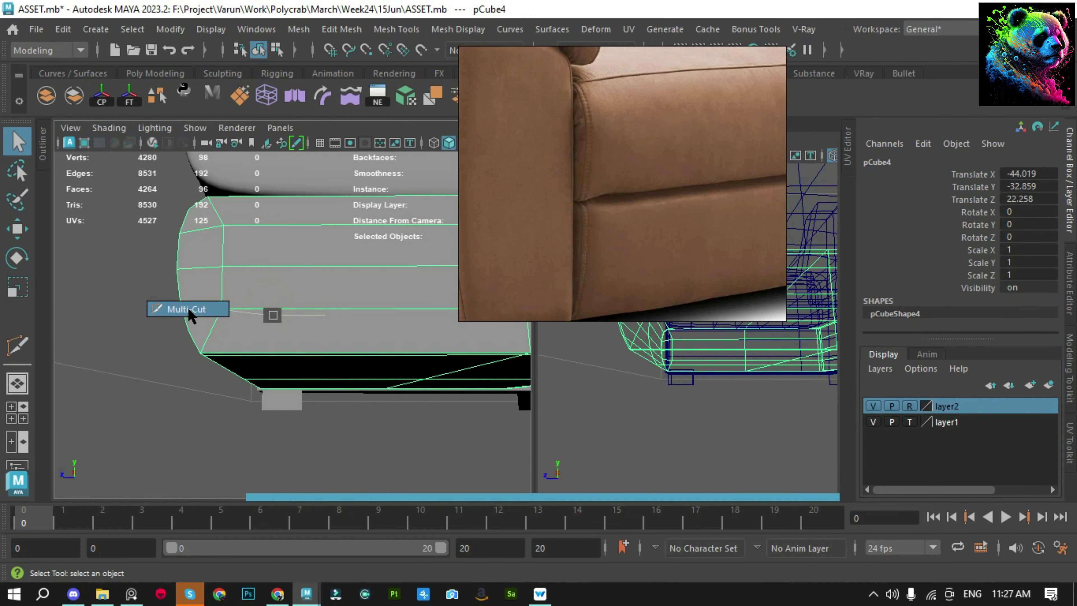
Cut new edges into the lower cushion, then pick and undo edits to a front vertex
{"action": "left_click", "coordinate": [190, 315]}
{"action": "key", "text": "q"}
{"action": "mouse_move", "coordinate": [279, 289]}
{"action": "left_mouse_down", "text": "alt"}
{"action": "mouse_move", "coordinate": [558, 326]}
{"action": "mouse_move", "coordinate": [432, 365]}
{"action": "mouse_move", "coordinate": [392, 363]}
{"action": "mouse_move", "coordinate": [283, 321]}
{"action": "left_mouse_up", "text": "alt"}
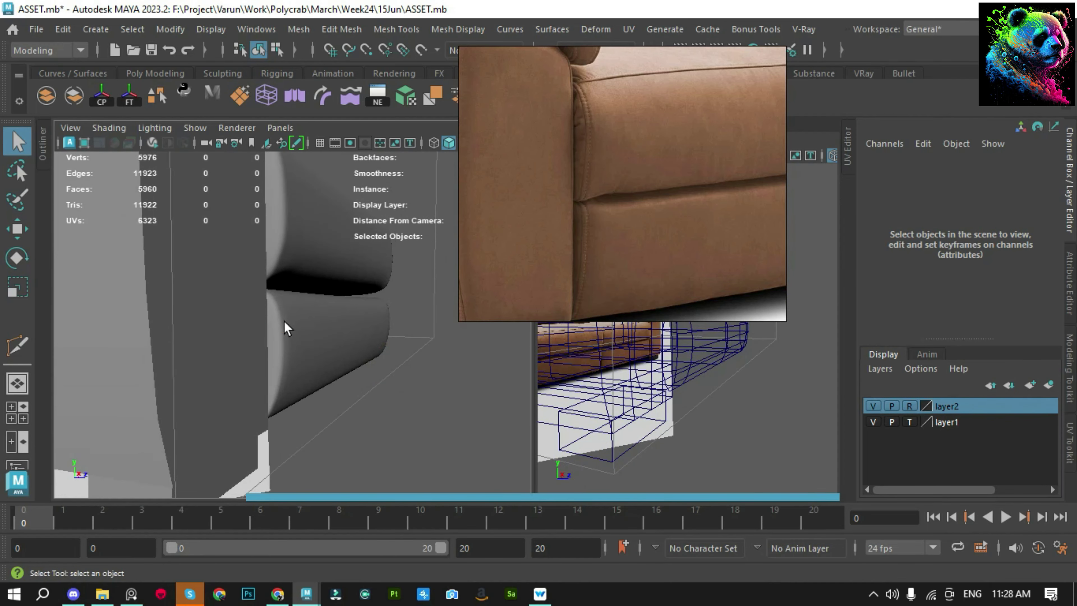
{"action": "left_click", "coordinate": [284, 321]}
{"action": "key", "text": "F9"}
{"action": "left_click", "coordinate": [276, 306]}
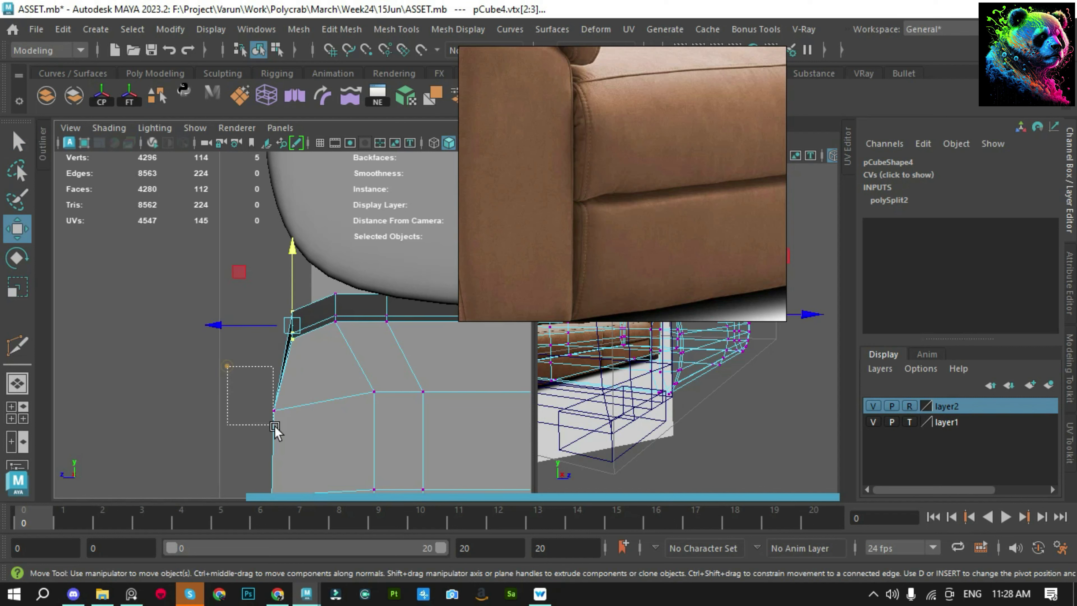
{"action": "key", "text": "ctrl+z"}
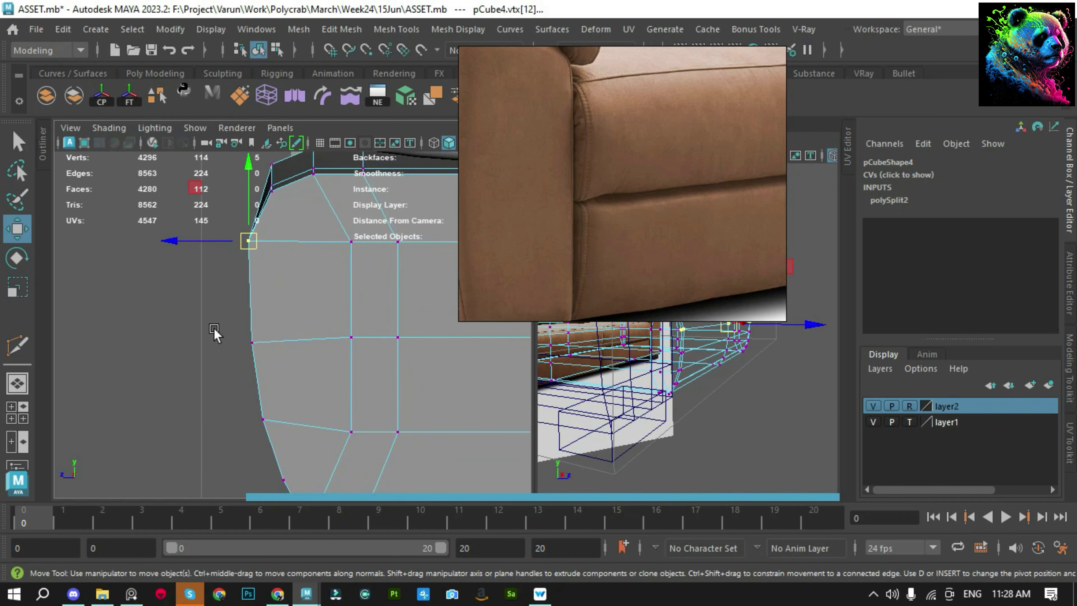
{"action": "key", "text": "ctrl+z"}
{"action": "key", "text": "ctrl+z"}
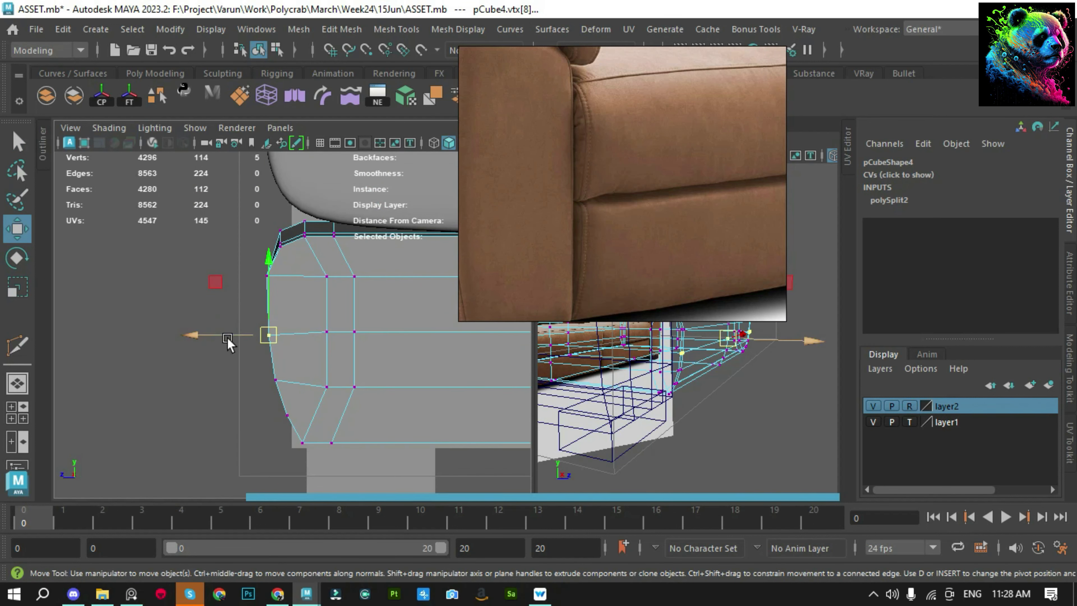
Toggle wireframe and textured shading, undo recent changes, and reselect the lower cushion
{"action": "key", "text": "4"}
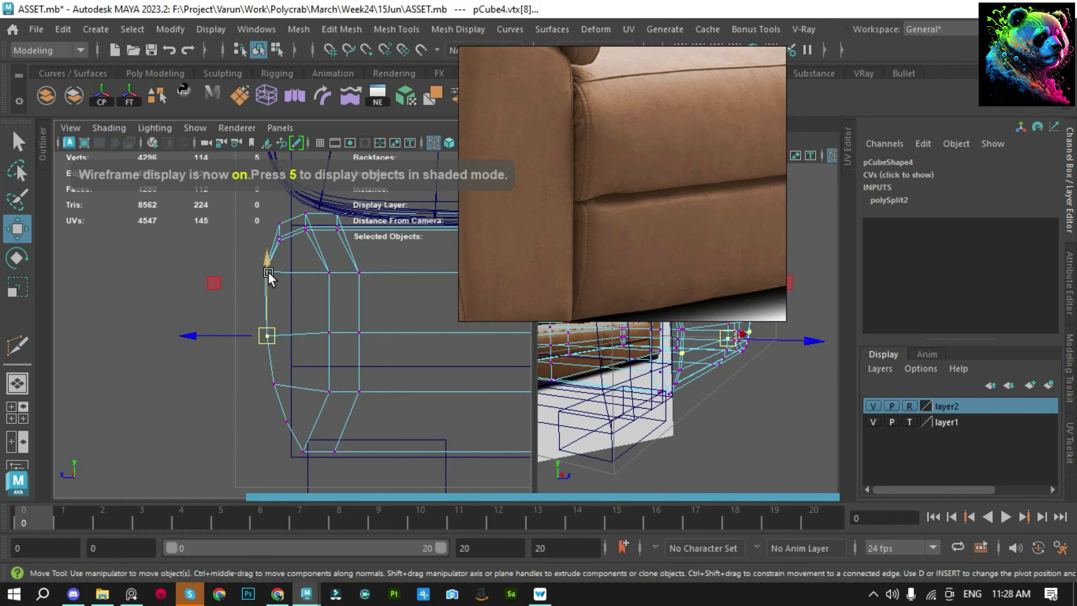
{"action": "key", "text": "F8"}
{"action": "key", "text": "6"}
{"action": "left_click", "coordinate": [255, 343]}
{"action": "key", "text": "ctrl+z"}
{"action": "key", "text": "ctrl+z"}
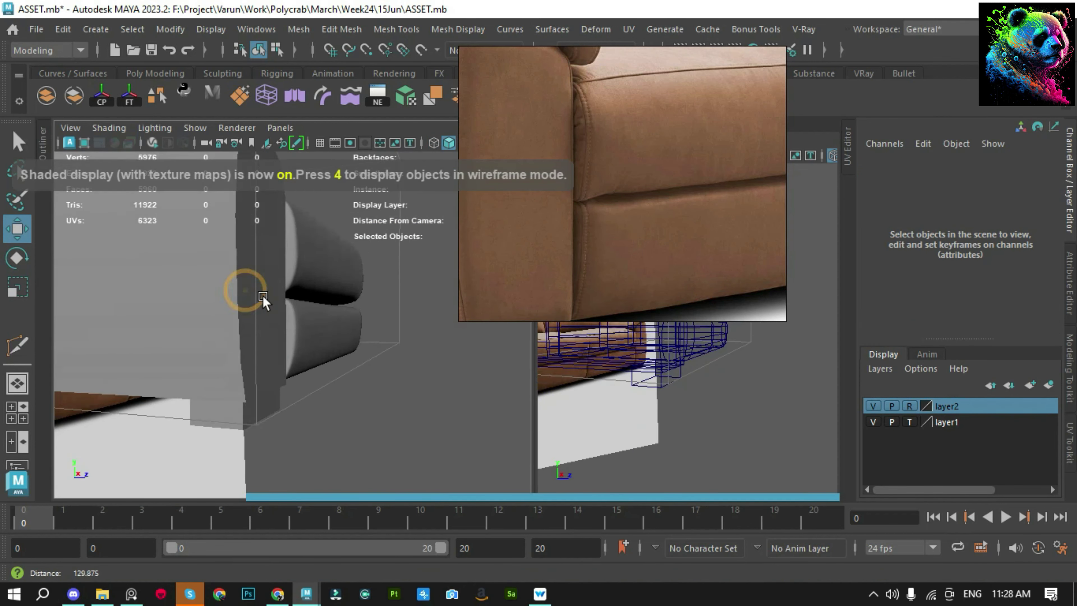
{"action": "key", "text": "ctrl+z"}
{"action": "key", "text": "ctrl+z"}
{"action": "key", "text": "ctrl+z"}
{"action": "key", "text": "ctrl+z"}
{"action": "left_click", "coordinate": [345, 317]}
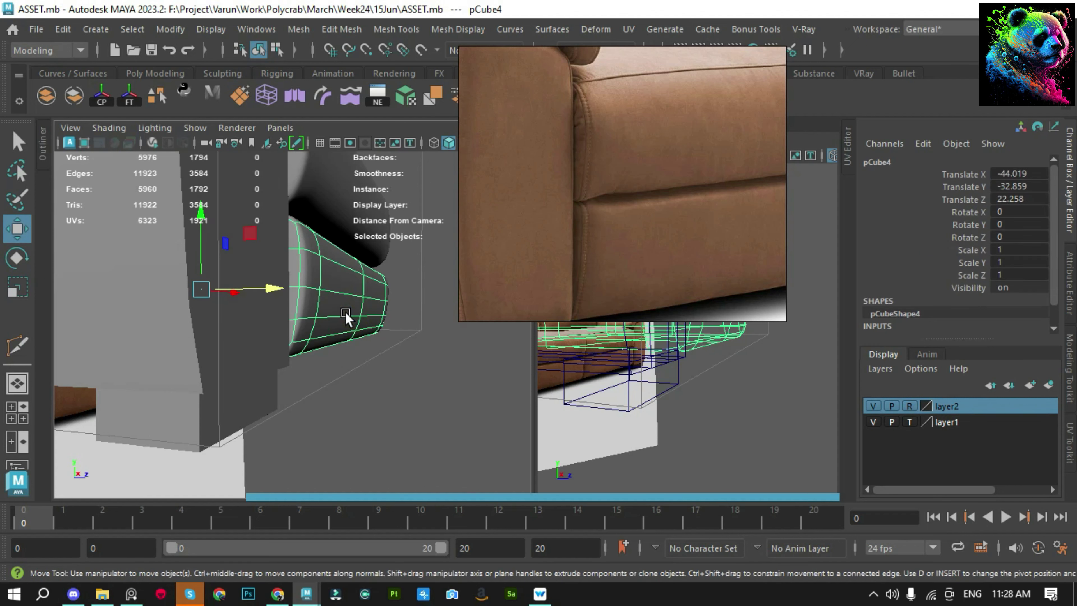
Select an edge on the upper cushion's side for sliding
{"action": "left_click_drag", "start_coordinate": [381, 338], "coordinate": [353, 359], "text": "alt"}
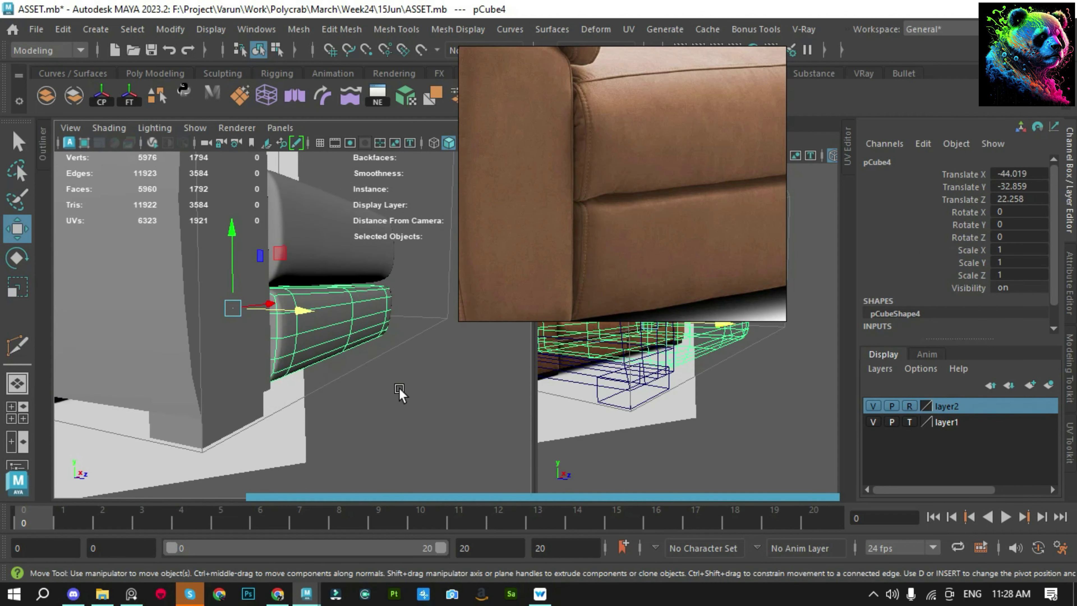
{"action": "left_click", "coordinate": [398, 392]}
{"action": "mouse_move", "coordinate": [372, 397]}
{"action": "left_mouse_down", "text": "alt"}
{"action": "mouse_move", "coordinate": [377, 344]}
{"action": "mouse_move", "coordinate": [360, 331]}
{"action": "mouse_move", "coordinate": [358, 304]}
{"action": "mouse_move", "coordinate": [327, 281]}
{"action": "mouse_move", "coordinate": [331, 297]}
{"action": "mouse_move", "coordinate": [264, 372]}
{"action": "mouse_move", "coordinate": [286, 354]}
{"action": "mouse_move", "coordinate": [276, 216]}
{"action": "left_mouse_up", "text": "alt"}
{"action": "left_click", "coordinate": [358, 305]}
{"action": "key", "text": "F10"}
{"action": "key", "text": "q"}
{"action": "left_click", "coordinate": [283, 360]}
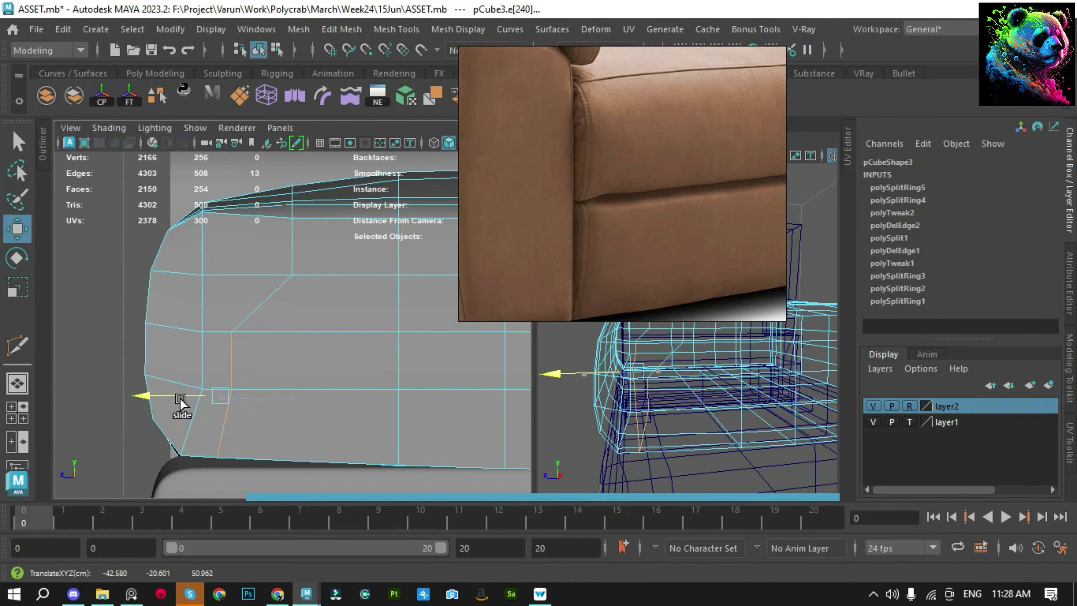
Preview the upper cushion pCube3 smoothed (3) and orbit around the cushions to inspect it
{"action": "key", "text": "3"}
{"action": "key", "text": "F8"}
{"action": "left_click", "coordinate": [104, 238]}
{"action": "mouse_move", "coordinate": [105, 238]}
{"action": "left_mouse_down", "text": "alt"}
{"action": "mouse_move", "coordinate": [301, 363]}
{"action": "mouse_move", "coordinate": [373, 384]}
{"action": "mouse_move", "coordinate": [432, 365]}
{"action": "mouse_move", "coordinate": [407, 324]}
{"action": "left_mouse_up", "text": "alt"}
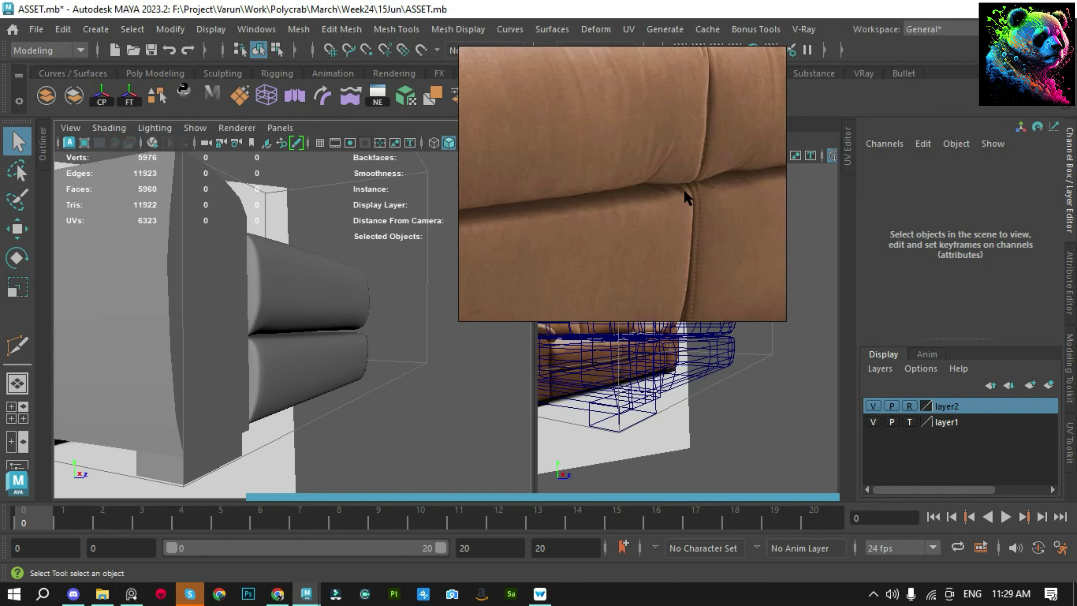
{"action": "mouse_move", "coordinate": [450, 292]}
{"action": "left_mouse_down", "text": "alt"}
{"action": "mouse_move", "coordinate": [271, 368]}
{"action": "mouse_move", "coordinate": [293, 452]}
{"action": "mouse_move", "coordinate": [305, 307]}
{"action": "mouse_move", "coordinate": [168, 380]}
{"action": "mouse_move", "coordinate": [307, 414]}
{"action": "mouse_move", "coordinate": [331, 365]}
{"action": "left_mouse_up", "text": "alt"}
Select the upper cushion, check its vertices, then zoom in close to the cushion seam
{"action": "left_click", "coordinate": [297, 453]}
{"action": "key", "text": "F9"}
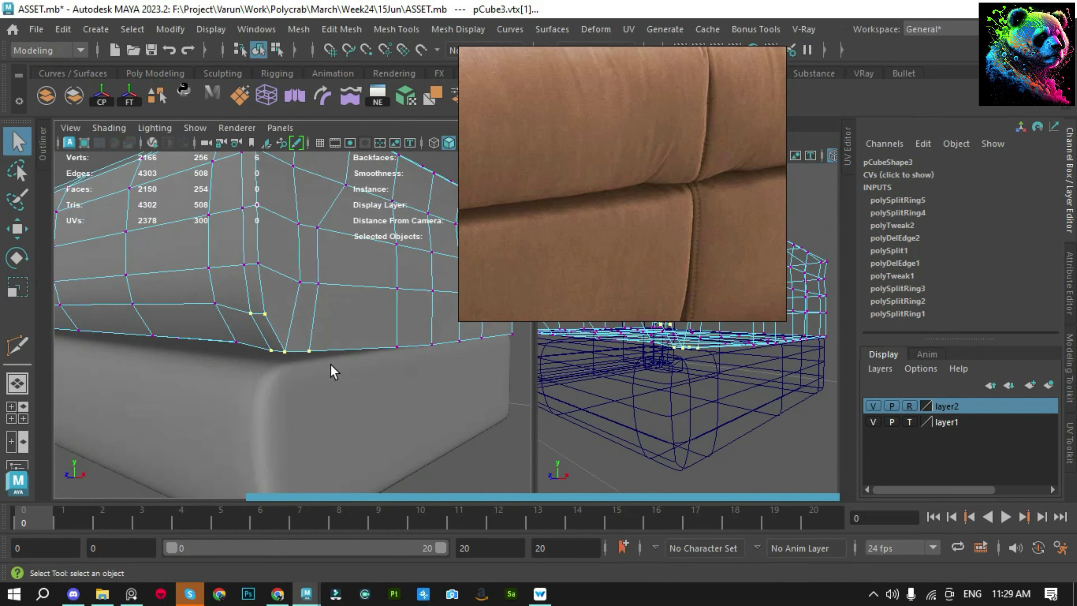
{"action": "key", "text": "F8"}
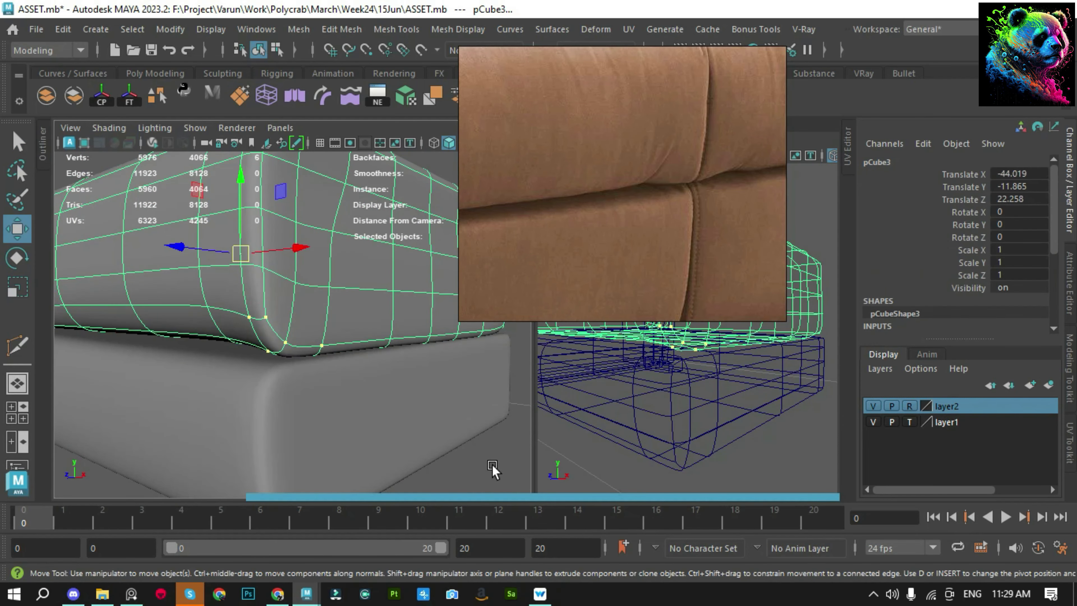
{"action": "left_click", "coordinate": [188, 388]}
{"action": "scroll", "coordinate": [300, 329], "scroll_direction": "up", "scroll_amount": 5}
{"action": "scroll", "coordinate": [300, 329], "scroll_direction": "up", "scroll_amount": 5}
{"action": "scroll", "coordinate": [307, 339], "scroll_direction": "up", "scroll_amount": 5}
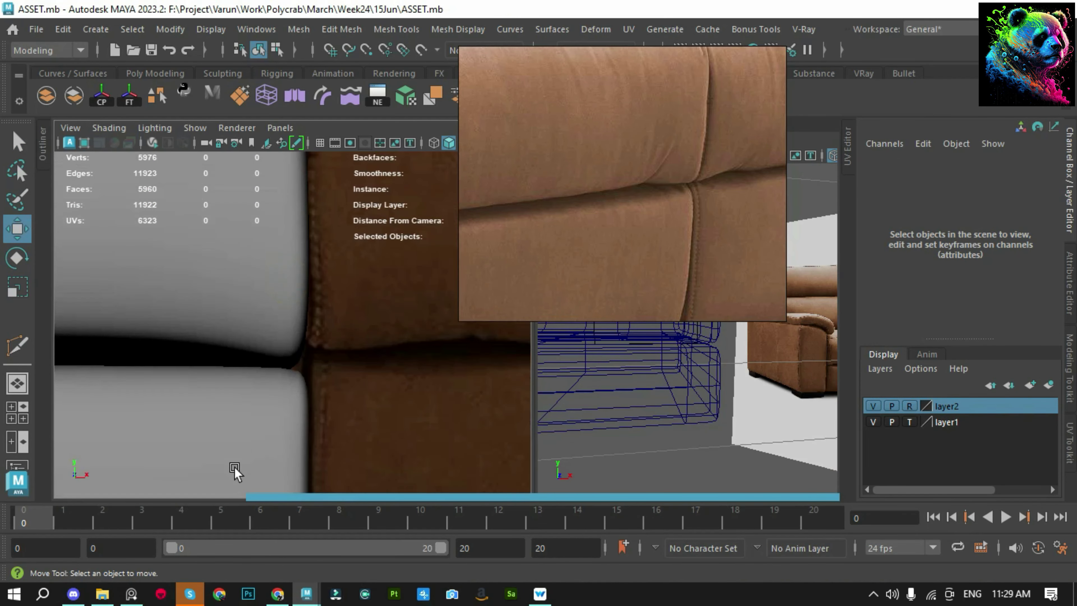
{"action": "left_click_drag", "start_coordinate": [74, 524], "coordinate": [299, 522]}
Multi-Cut a new edge into the upper cushion and move bottom-corner vertex vtx[85] inward
{"action": "left_click", "coordinate": [215, 271]}
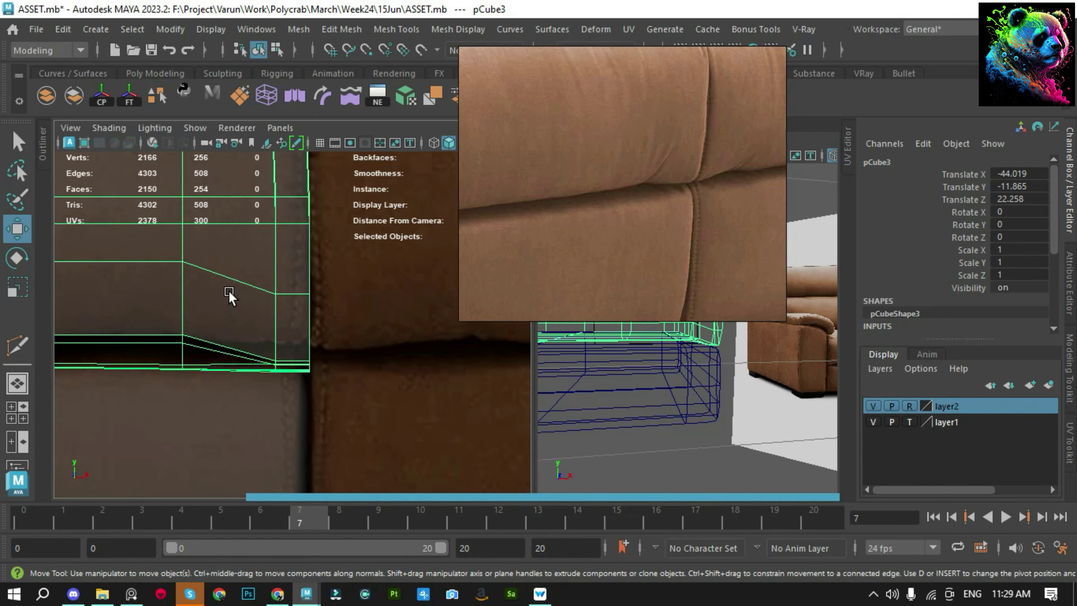
{"action": "scroll", "coordinate": [308, 392], "scroll_direction": "up", "scroll_amount": 3}
{"action": "right_click_drag", "start_coordinate": [275, 328], "coordinate": [220, 310], "text": "shift"}
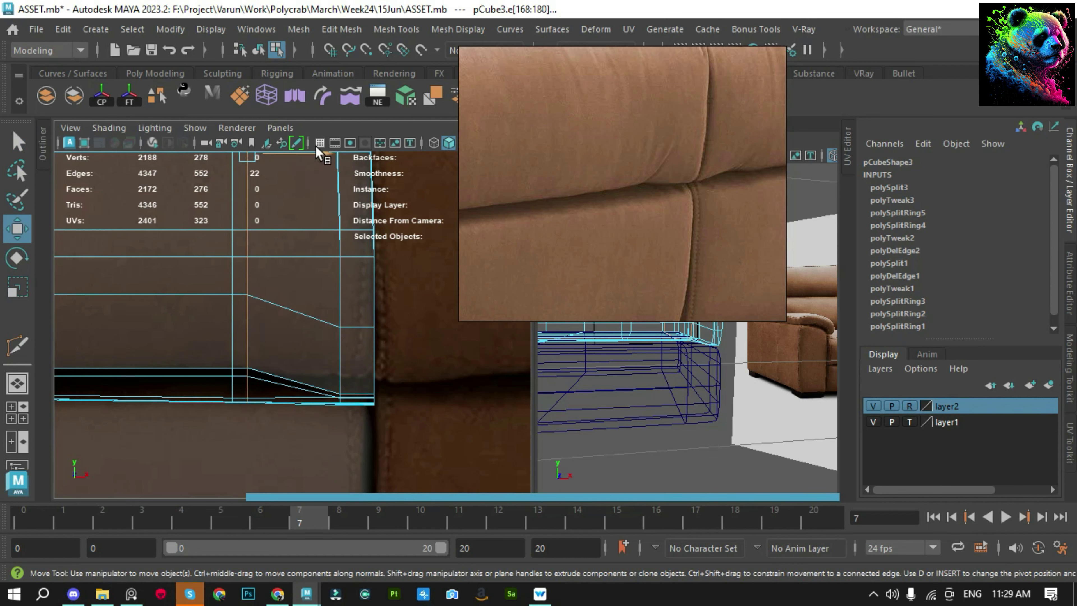
{"action": "key", "text": "w"}
{"action": "left_click", "coordinate": [264, 361]}
{"action": "scroll", "coordinate": [264, 361], "scroll_direction": "down", "scroll_amount": 5}
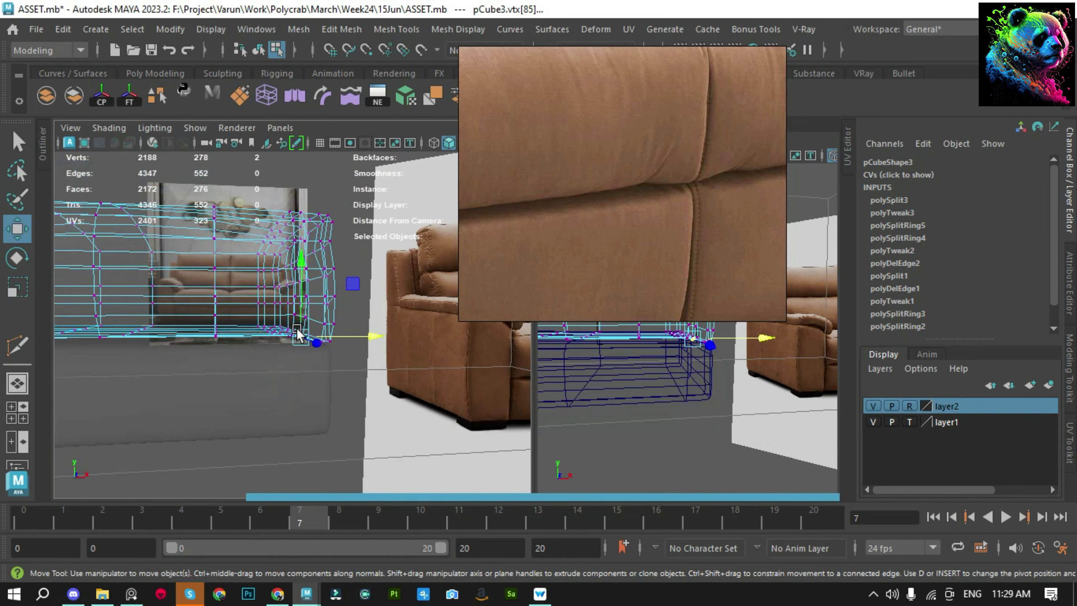
Check the tucked cushion corner in textured shading from several angles
{"action": "key", "text": "6"}
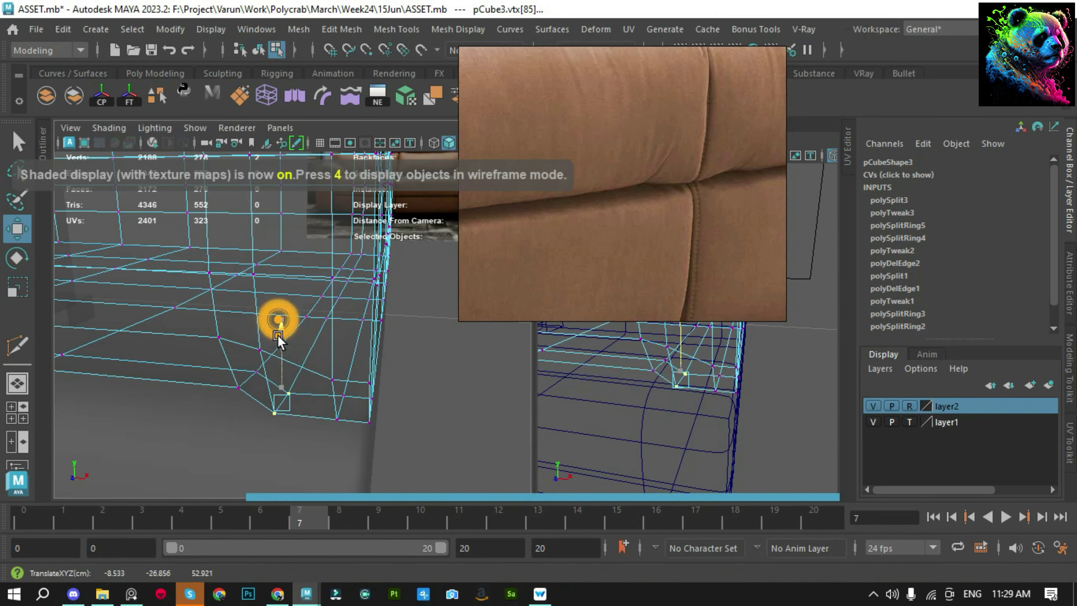
{"action": "key", "text": "F8"}
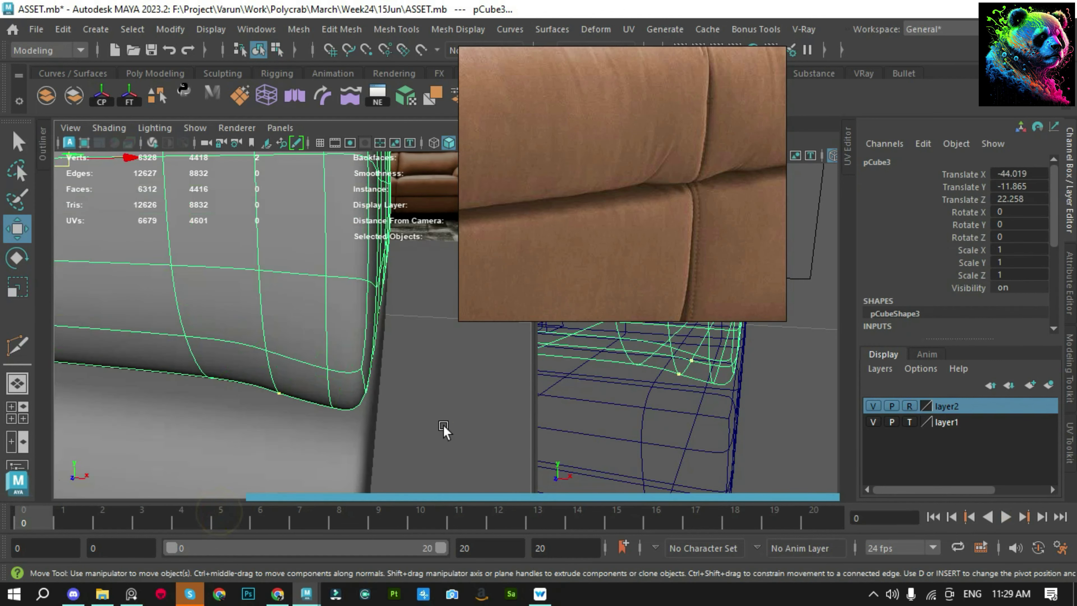
{"action": "mouse_move", "coordinate": [296, 381]}
{"action": "left_mouse_down", "text": "alt"}
{"action": "mouse_move", "coordinate": [408, 354]}
{"action": "mouse_move", "coordinate": [384, 397]}
{"action": "mouse_move", "coordinate": [300, 414]}
{"action": "mouse_move", "coordinate": [292, 345]}
{"action": "left_mouse_up", "text": "alt"}
{"action": "left_click", "coordinate": [384, 396]}
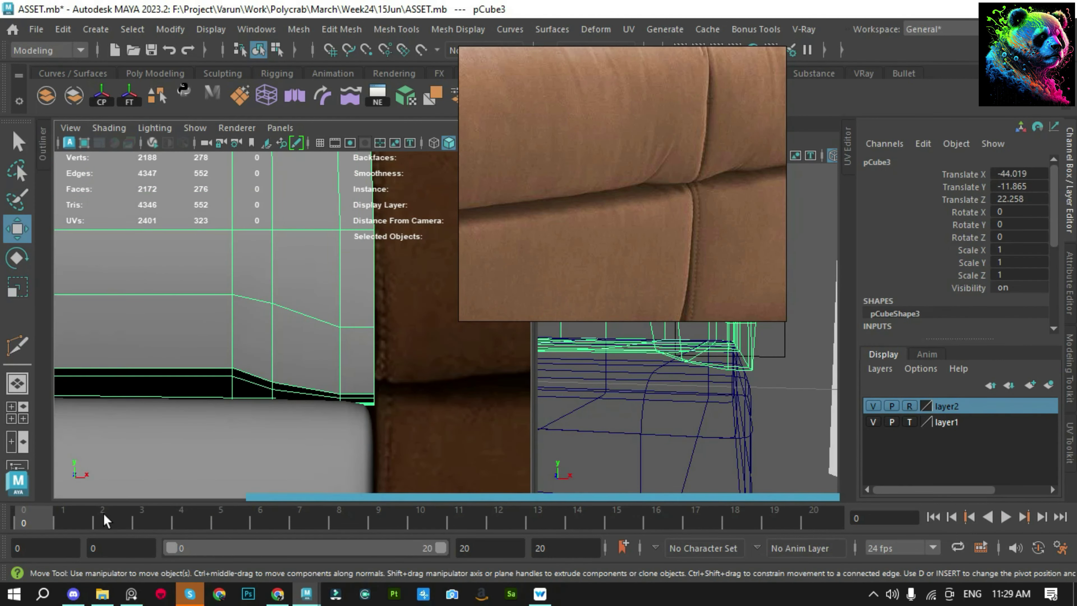
{"action": "mouse_move", "coordinate": [105, 521]}
{"action": "left_mouse_down"}
{"action": "mouse_move", "coordinate": [373, 519]}
{"action": "mouse_move", "coordinate": [22, 522]}
{"action": "left_mouse_up"}
{"action": "mouse_move", "coordinate": [221, 378]}
{"action": "left_mouse_down", "text": "alt"}
{"action": "mouse_move", "coordinate": [257, 356]}
{"action": "mouse_move", "coordinate": [272, 385]}
{"action": "left_mouse_up", "text": "alt"}
{"action": "left_click", "coordinate": [439, 418]}
{"action": "mouse_move", "coordinate": [440, 418]}
{"action": "left_mouse_down", "text": "alt"}
{"action": "mouse_move", "coordinate": [399, 446]}
{"action": "mouse_move", "coordinate": [240, 389]}
{"action": "left_mouse_up", "text": "alt"}
Save the scene with Ctrl+S
{"action": "key", "text": "ctrl+s"}
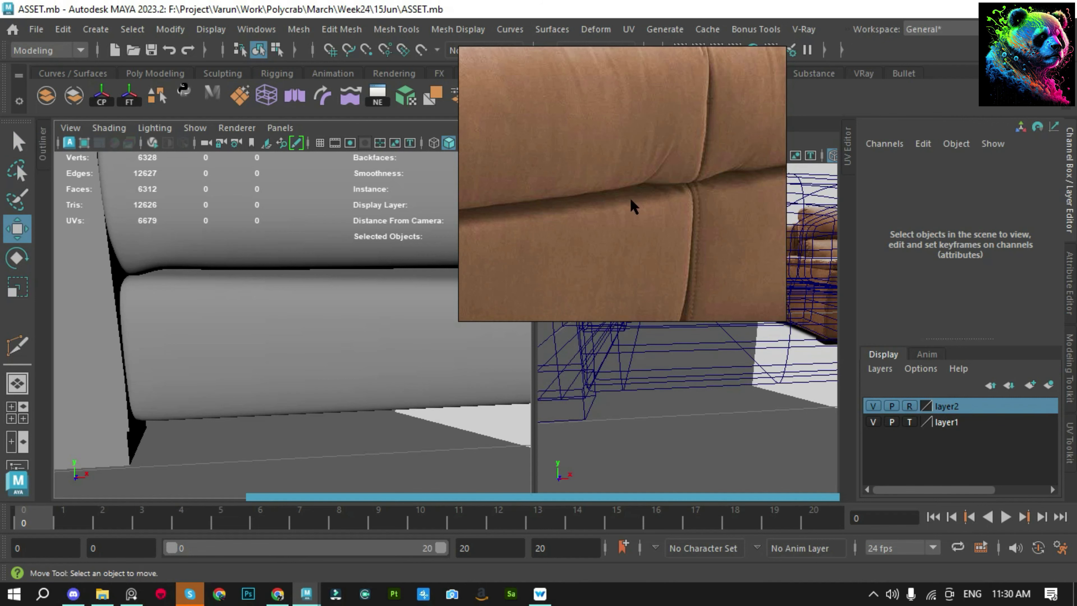
{"action": "scroll", "coordinate": [632, 207], "scroll_direction": "down", "scroll_amount": 3}
{"action": "scroll", "coordinate": [605, 241], "scroll_direction": "down", "scroll_amount": 2}
{"action": "scroll", "coordinate": [577, 259], "scroll_direction": "down", "scroll_amount": 2}
{"action": "scroll", "coordinate": [713, 220], "scroll_direction": "up", "scroll_amount": 8}
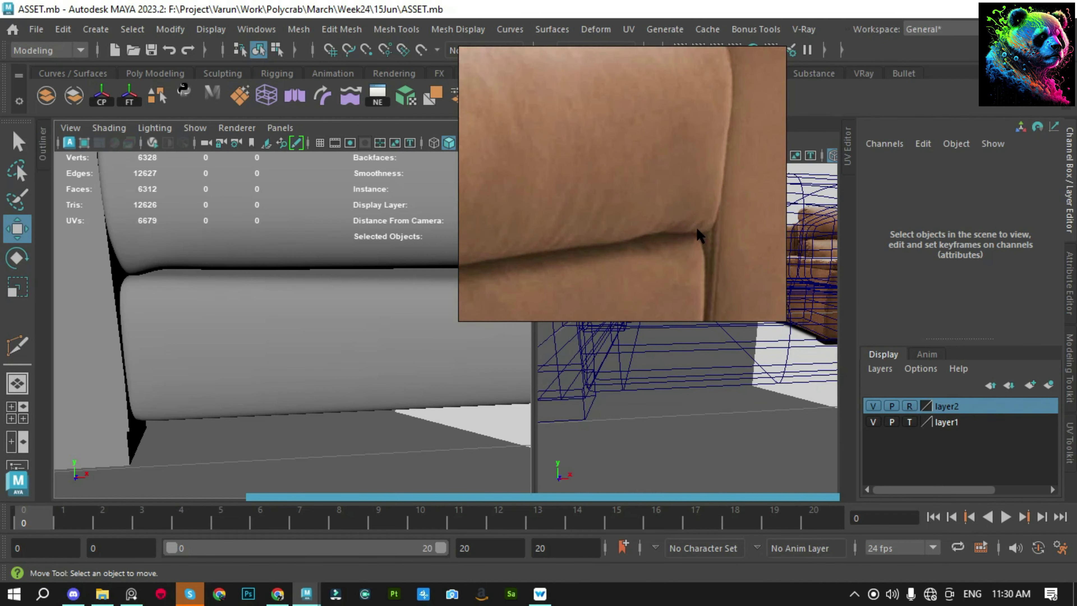
{"action": "scroll", "coordinate": [678, 225], "scroll_direction": "down", "scroll_amount": 3}
{"action": "scroll", "coordinate": [572, 240], "scroll_direction": "up", "scroll_amount": 4}
{"action": "scroll", "coordinate": [607, 240], "scroll_direction": "down", "scroll_amount": 2}
{"action": "scroll", "coordinate": [617, 245], "scroll_direction": "up", "scroll_amount": 3}
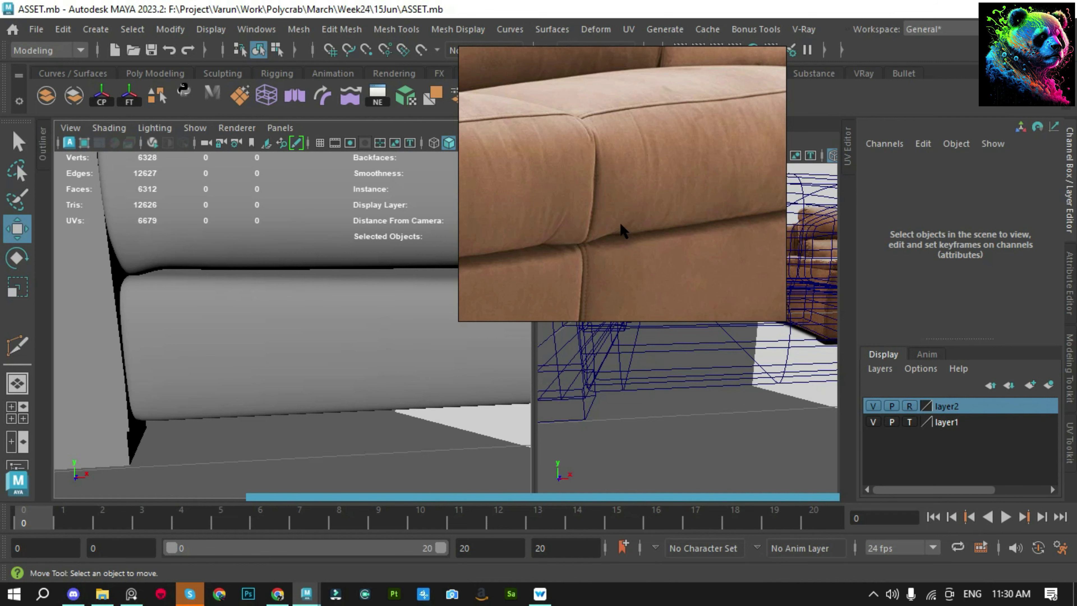
Reselect the upper cushion with the Move tool and adjust the zoom around it
{"action": "left_click", "coordinate": [212, 254]}
{"action": "left_click_drag", "start_coordinate": [214, 265], "coordinate": [322, 323]}
{"action": "key", "text": "w"}
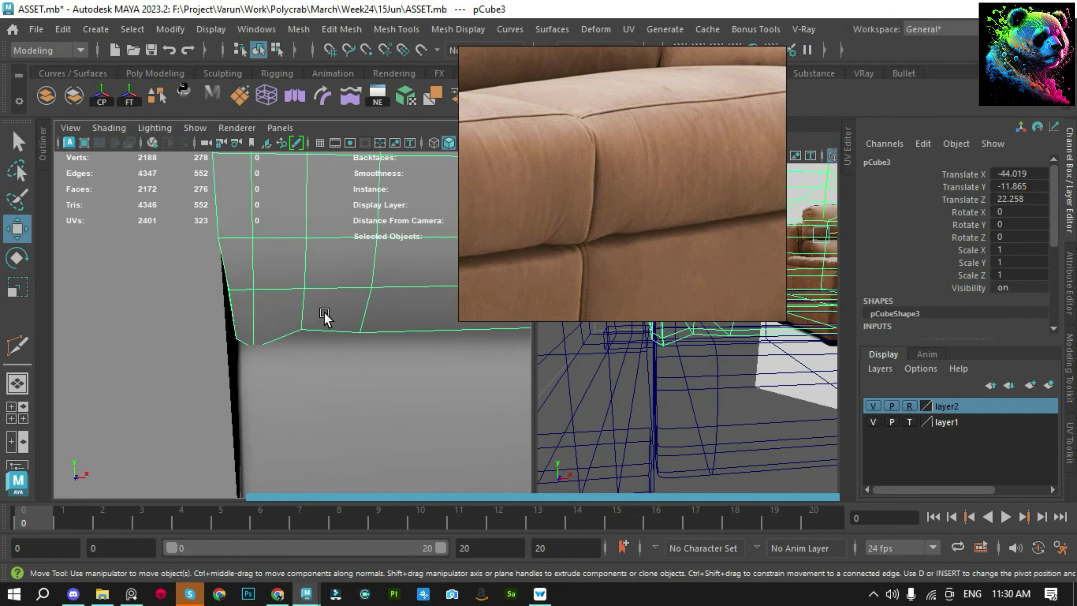
{"action": "scroll", "coordinate": [314, 314], "scroll_direction": "down", "scroll_amount": 3}
{"action": "scroll", "coordinate": [254, 382], "scroll_direction": "down", "scroll_amount": 3}
{"action": "scroll", "coordinate": [259, 394], "scroll_direction": "down", "scroll_amount": 2}
{"action": "scroll", "coordinate": [293, 354], "scroll_direction": "up", "scroll_amount": 2}
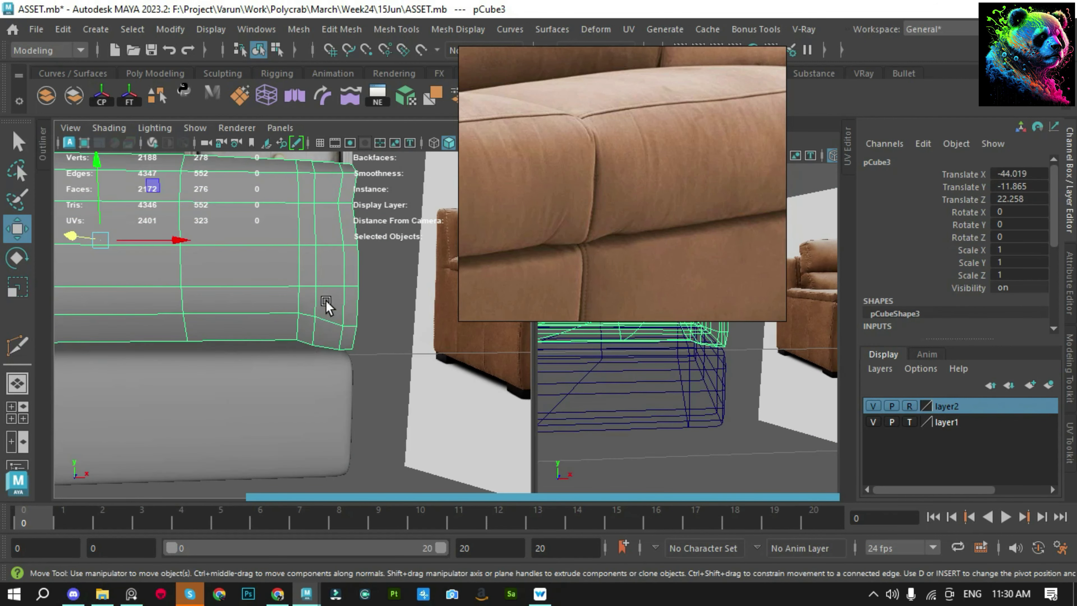
Preview the upper cushion smoothed (3) and orbit to verify its shape
{"action": "key", "text": "3"}
{"action": "left_click", "coordinate": [372, 320]}
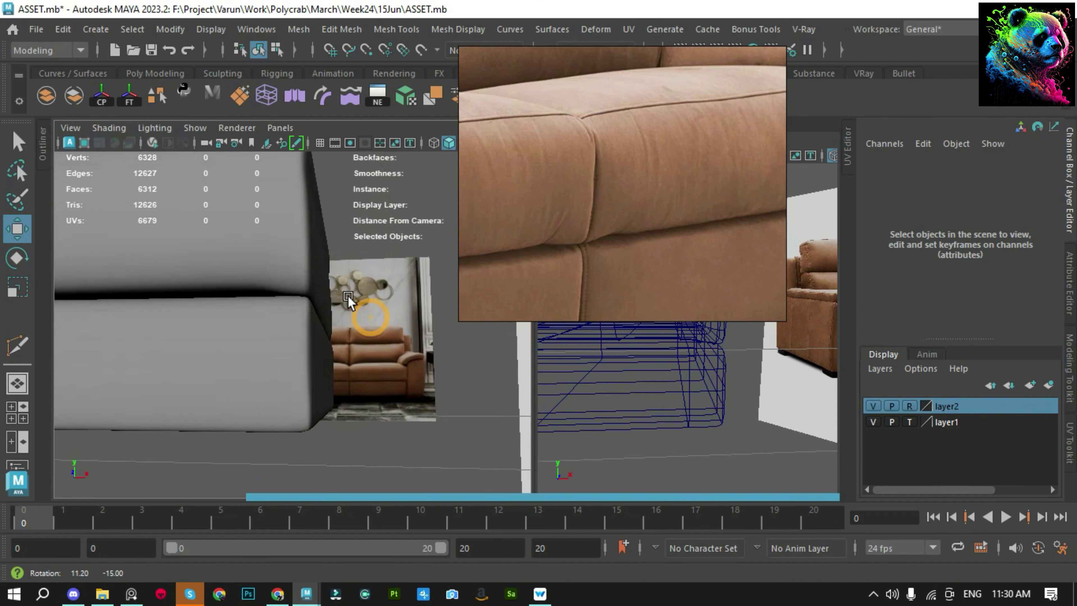
{"action": "mouse_move", "coordinate": [375, 322]}
{"action": "left_mouse_down", "text": "alt"}
{"action": "mouse_move", "coordinate": [322, 298]}
{"action": "mouse_move", "coordinate": [322, 334]}
{"action": "mouse_move", "coordinate": [356, 337]}
{"action": "mouse_move", "coordinate": [335, 313]}
{"action": "left_mouse_up", "text": "alt"}
{"action": "scroll", "coordinate": [519, 209], "scroll_direction": "down", "scroll_amount": 3}
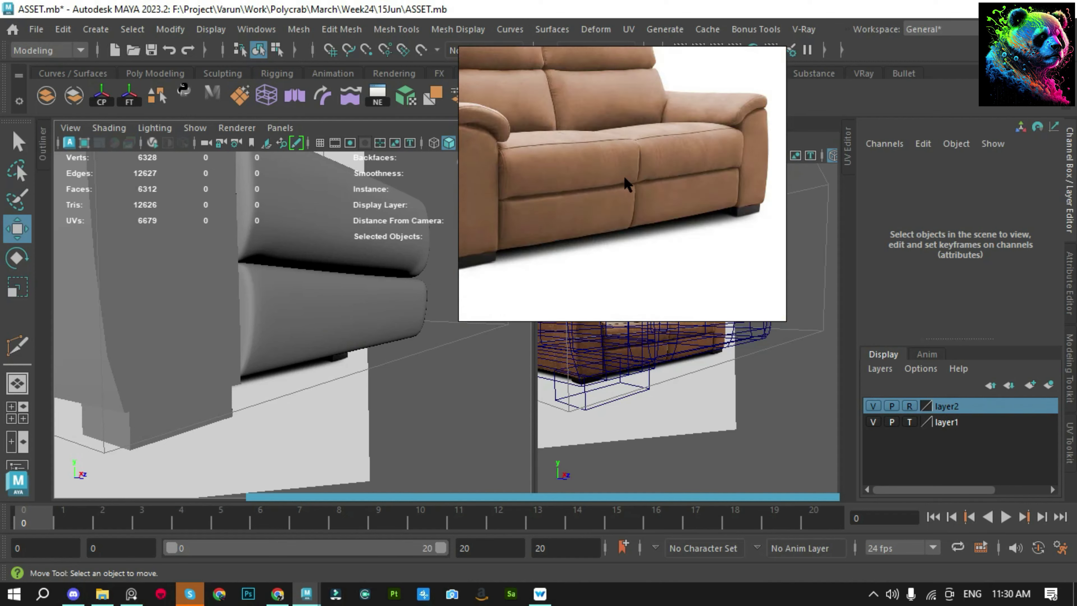
{"action": "scroll", "coordinate": [519, 209], "scroll_direction": "up", "scroll_amount": 4}
Save, then pick a corner vertex of the lower base block pCube4 in wireframe view
{"action": "key", "text": "ctrl+s"}
{"action": "left_click", "coordinate": [272, 326]}
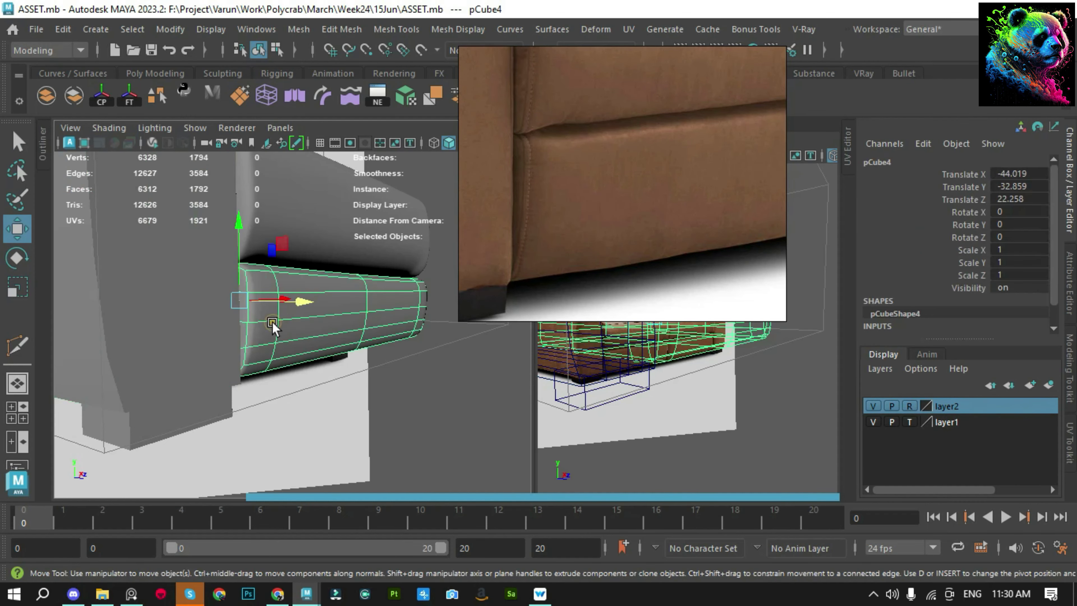
{"action": "key", "text": "F12"}
{"action": "key", "text": "f"}
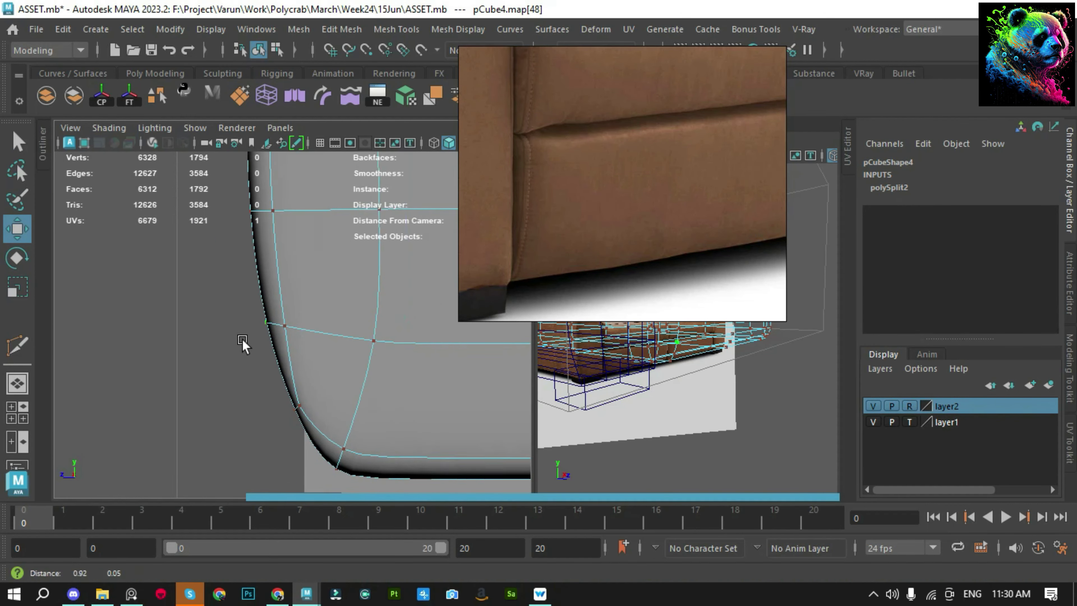
{"action": "key", "text": "4"}
{"action": "left_click", "coordinate": [239, 360]}
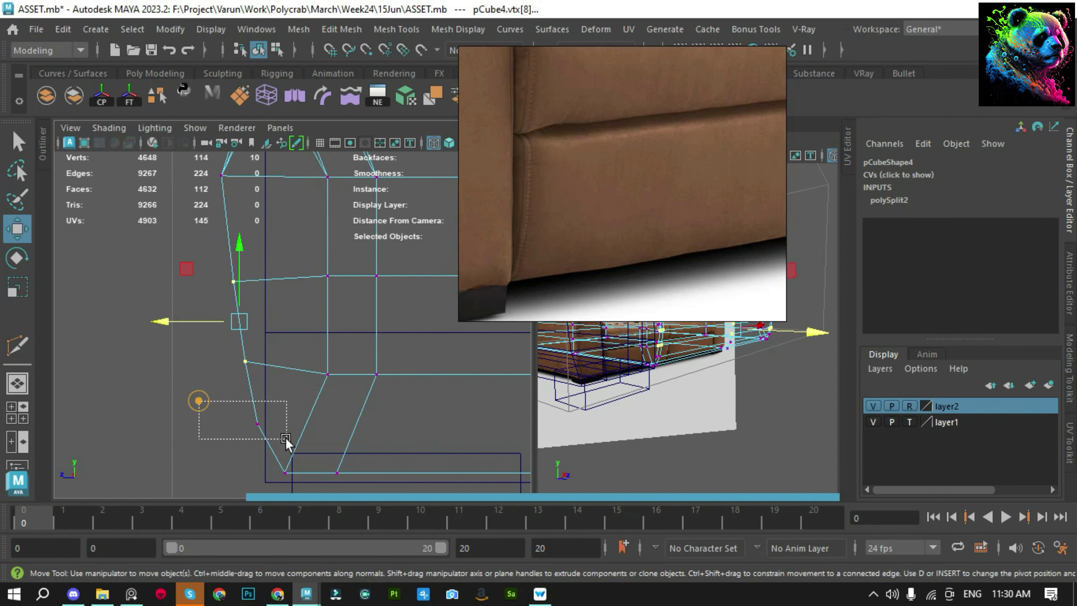
{"action": "middle_click_drag", "start_coordinate": [213, 427], "coordinate": [205, 496], "text": "alt"}
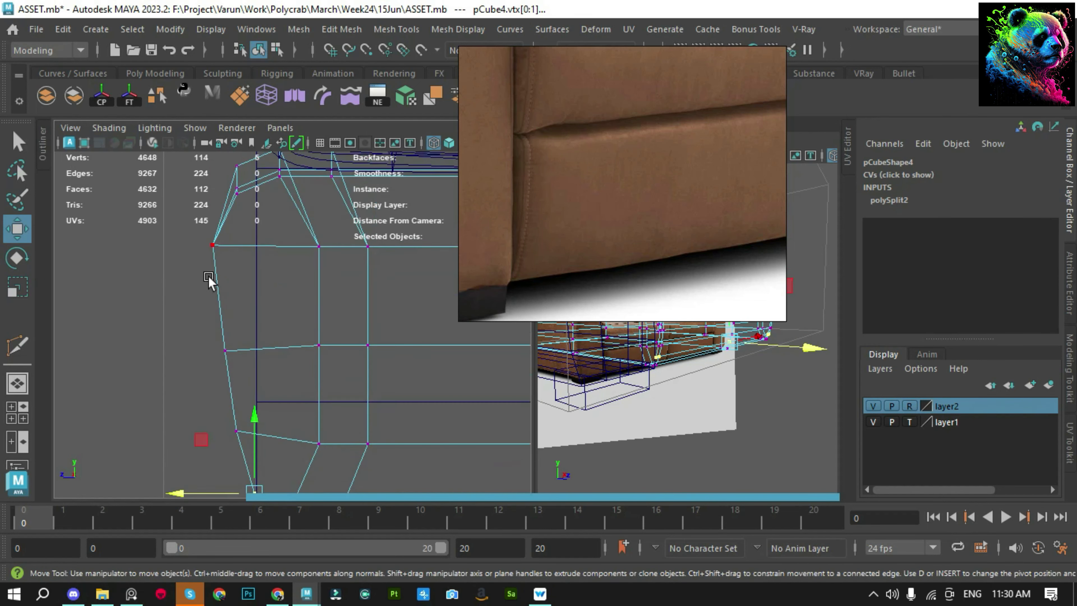
Frame the whole sofa in textured shading and save the scene
{"action": "key", "text": "F8"}
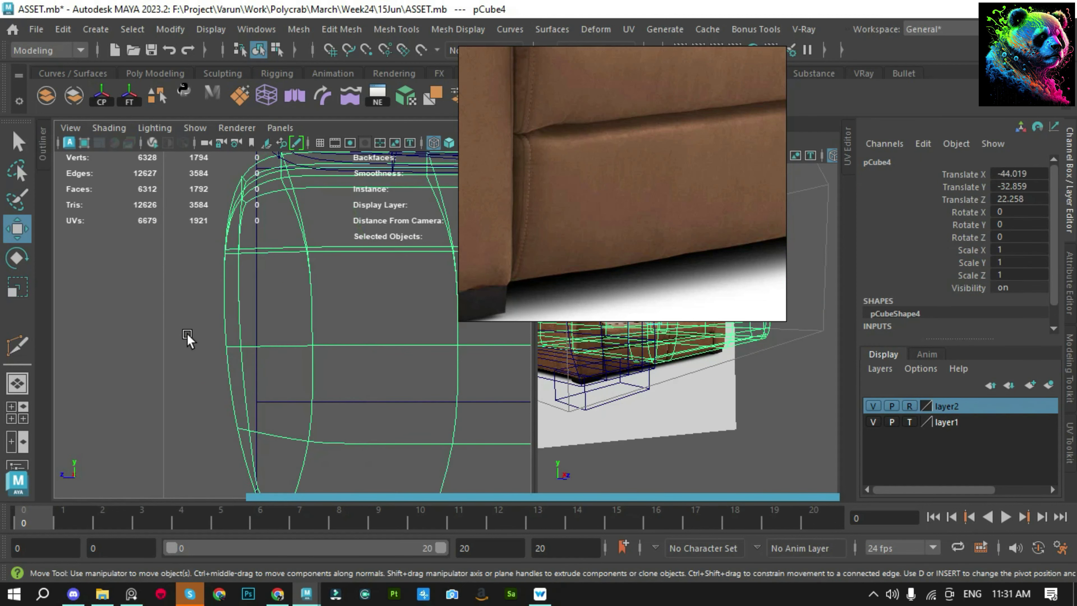
{"action": "left_click", "coordinate": [182, 281]}
{"action": "key", "text": "a"}
{"action": "key", "text": "ctrl+s"}
{"action": "scroll", "coordinate": [349, 389], "scroll_direction": "up", "scroll_amount": 2}
{"action": "key", "text": "6"}
{"action": "scroll", "coordinate": [372, 380], "scroll_direction": "up", "scroll_amount": 3}
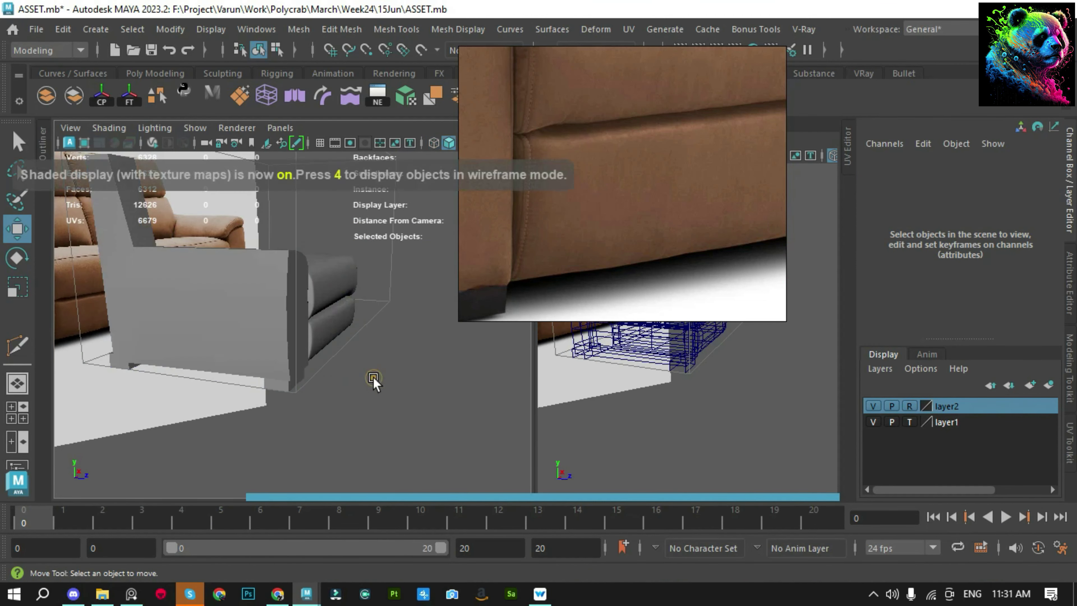
{"action": "scroll", "coordinate": [373, 380], "scroll_direction": "down", "scroll_amount": 3}
{"action": "scroll", "coordinate": [370, 401], "scroll_direction": "up", "scroll_amount": 2}
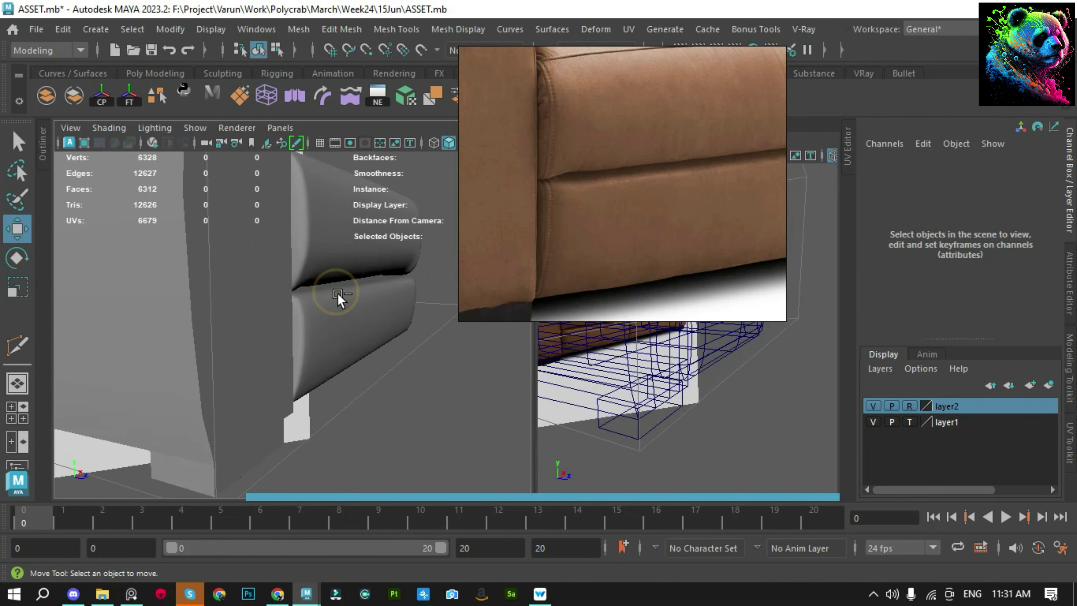
Select pCube4's top edge loop and raise it slightly with the Move tool
{"action": "left_click", "coordinate": [337, 296]}
{"action": "mouse_move", "coordinate": [334, 293]}
{"action": "right_mouse_down", "text": "alt"}
{"action": "mouse_move", "coordinate": [366, 358]}
{"action": "mouse_move", "coordinate": [281, 365]}
{"action": "mouse_move", "coordinate": [212, 294]}
{"action": "right_mouse_up", "text": "alt"}
{"action": "double_click", "coordinate": [281, 295]}
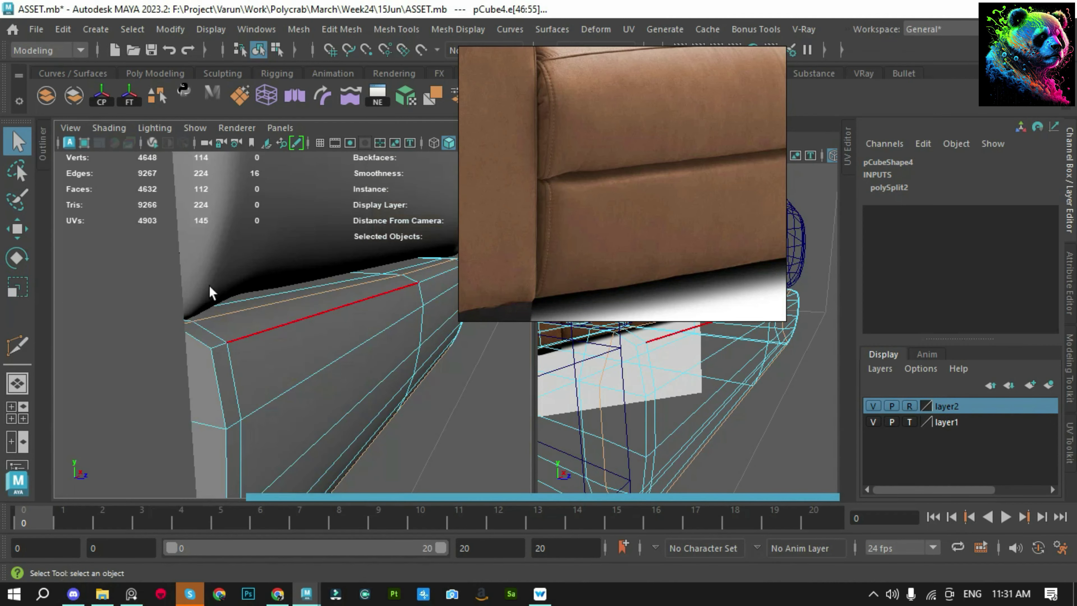
{"action": "mouse_move", "coordinate": [211, 294]}
{"action": "left_mouse_down", "text": "alt"}
{"action": "mouse_move", "coordinate": [228, 325]}
{"action": "mouse_move", "coordinate": [180, 326]}
{"action": "mouse_move", "coordinate": [147, 349]}
{"action": "left_mouse_up", "text": "alt"}
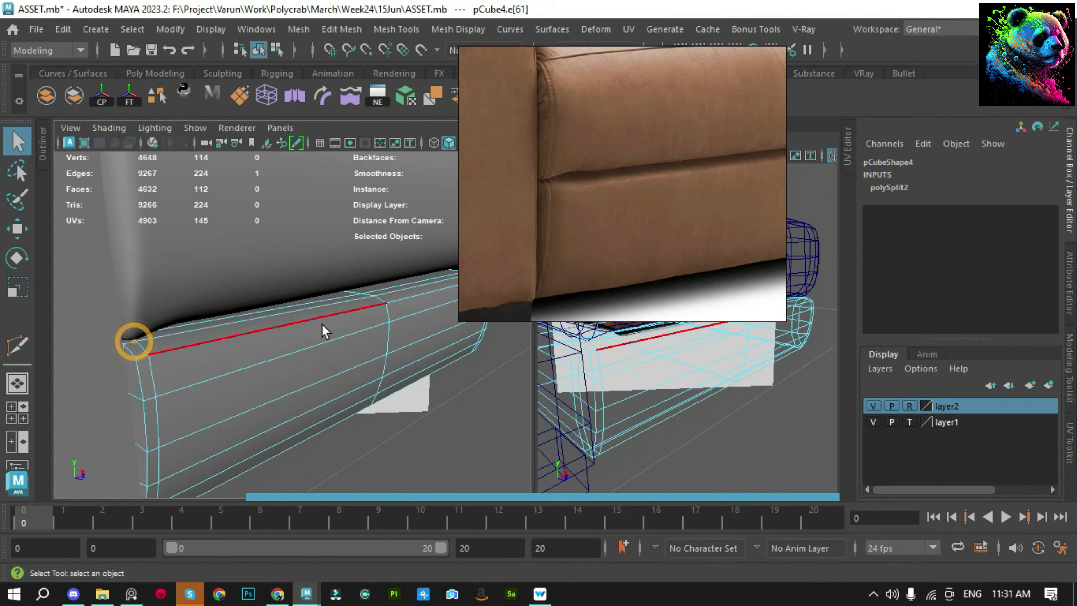
{"action": "mouse_move", "coordinate": [323, 331]}
{"action": "left_mouse_down", "text": "alt"}
{"action": "mouse_move", "coordinate": [227, 365]}
{"action": "mouse_move", "coordinate": [222, 355]}
{"action": "left_mouse_up", "text": "alt"}
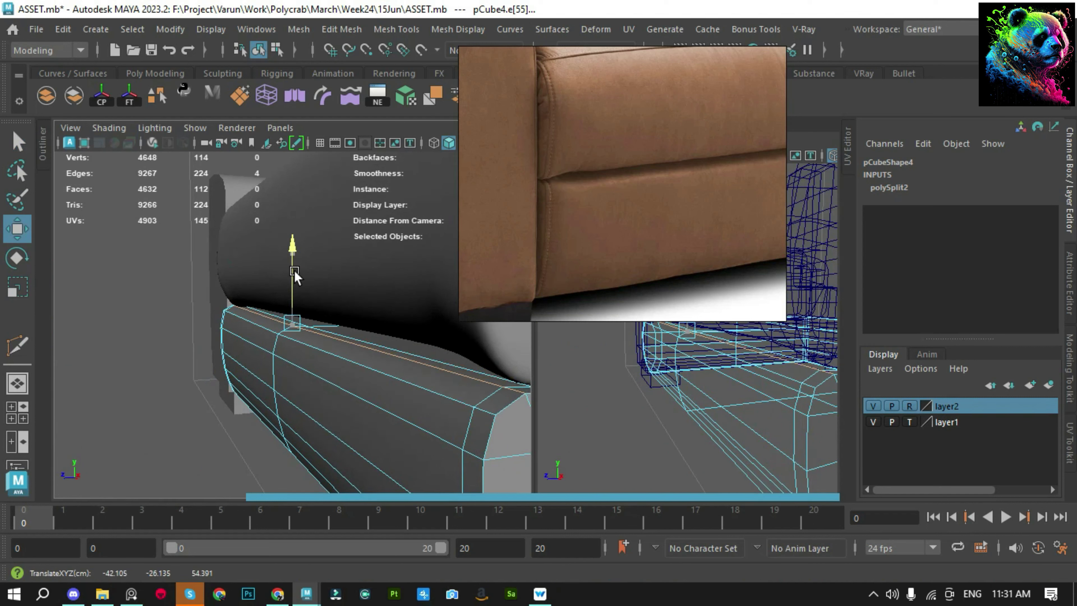
{"action": "left_click_drag", "start_coordinate": [295, 273], "coordinate": [250, 365], "text": "alt"}
Adjust the block's top corner vertices, then save the scene
{"action": "key", "text": "F9"}
{"action": "left_click_drag", "start_coordinate": [163, 294], "coordinate": [245, 398]}
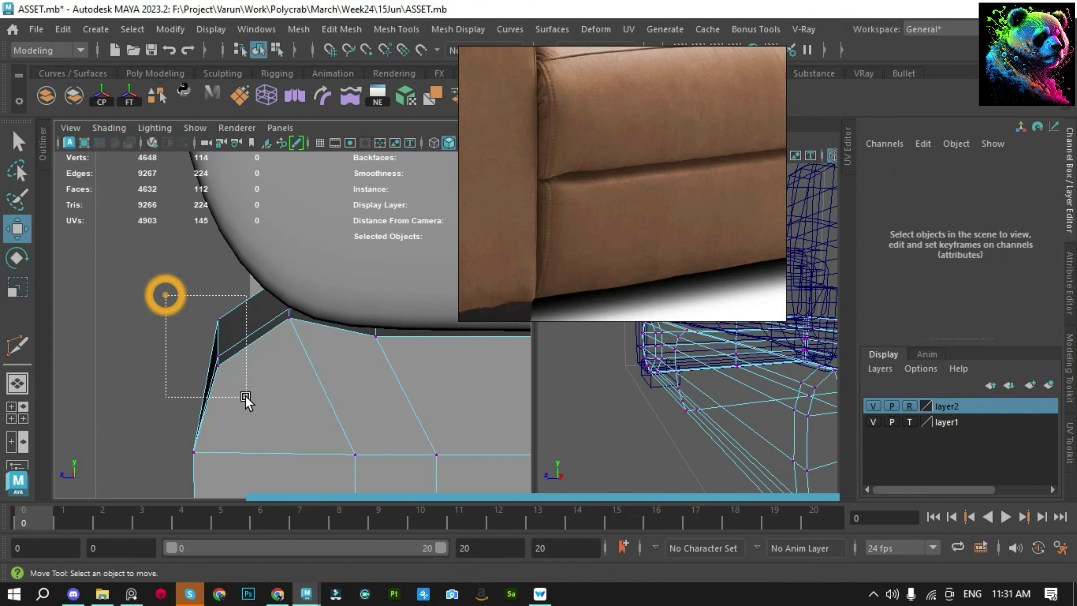
{"action": "left_click", "coordinate": [173, 325]}
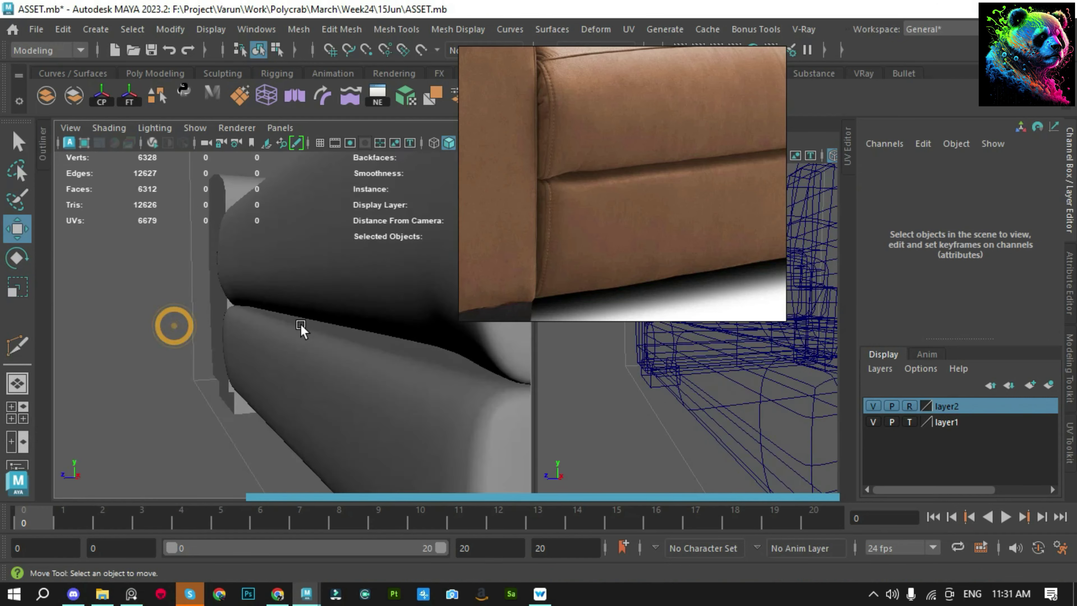
{"action": "mouse_move", "coordinate": [300, 329]}
{"action": "left_mouse_down", "text": "alt"}
{"action": "mouse_move", "coordinate": [308, 373]}
{"action": "mouse_move", "coordinate": [339, 338]}
{"action": "mouse_move", "coordinate": [327, 324]}
{"action": "mouse_move", "coordinate": [348, 356]}
{"action": "mouse_move", "coordinate": [421, 366]}
{"action": "mouse_move", "coordinate": [108, 352]}
{"action": "mouse_move", "coordinate": [284, 392]}
{"action": "mouse_move", "coordinate": [250, 346]}
{"action": "left_mouse_up", "text": "alt"}
{"action": "key", "text": "ctrl+s"}
Orbit to a wider view of the sofa around the base block
{"action": "left_click", "coordinate": [272, 360]}
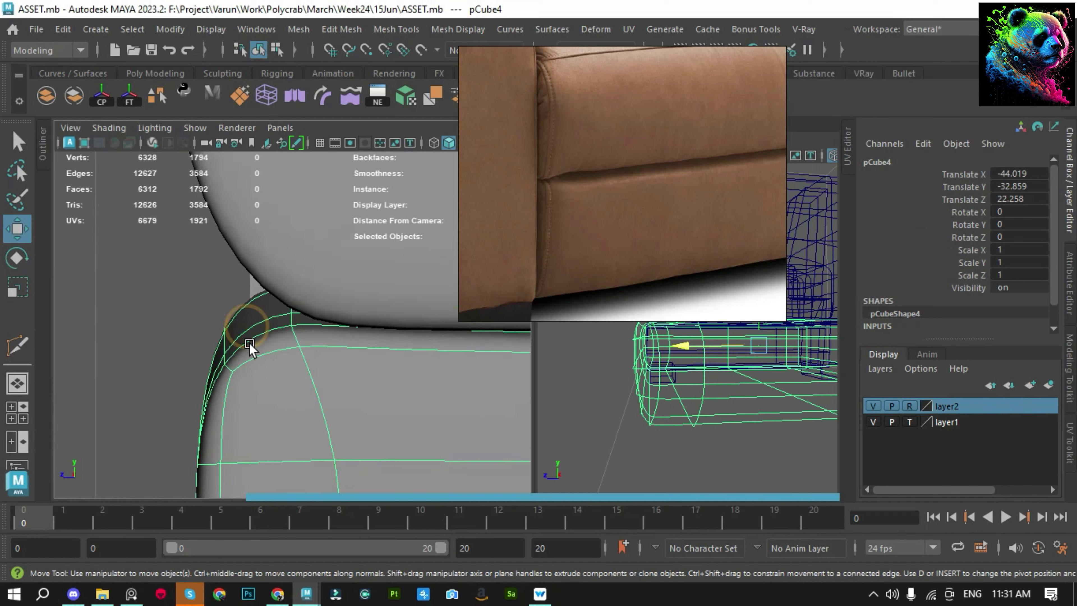
{"action": "left_click", "coordinate": [196, 379]}
{"action": "mouse_move", "coordinate": [196, 378]}
{"action": "left_mouse_down", "text": "alt"}
{"action": "mouse_move", "coordinate": [427, 404]}
{"action": "mouse_move", "coordinate": [375, 421]}
{"action": "mouse_move", "coordinate": [382, 378]}
{"action": "mouse_move", "coordinate": [399, 355]}
{"action": "mouse_move", "coordinate": [425, 349]}
{"action": "mouse_move", "coordinate": [463, 390]}
{"action": "mouse_move", "coordinate": [348, 395]}
{"action": "left_mouse_up", "text": "alt"}
{"action": "left_click", "coordinate": [383, 379]}
{"action": "left_click", "coordinate": [399, 356]}
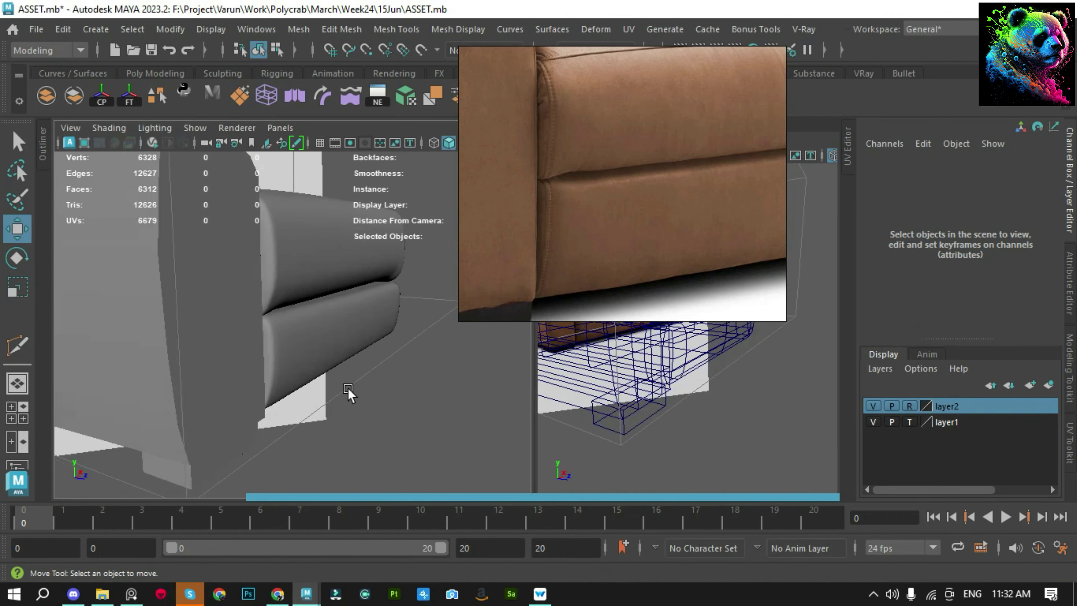
{"action": "left_click_drag", "start_coordinate": [310, 348], "coordinate": [305, 367], "text": "alt"}
Reselect pCube4's top edge loop, nudge it, and inspect the smoothed block
{"action": "left_click", "coordinate": [320, 354]}
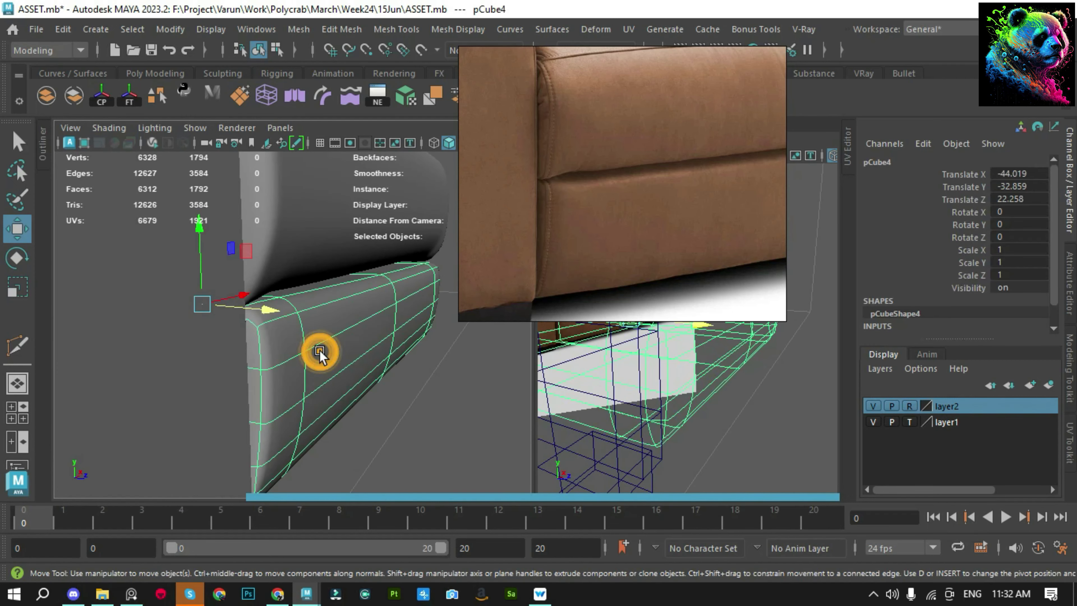
{"action": "key", "text": "F10"}
{"action": "double_click", "coordinate": [320, 292]}
{"action": "left_click", "coordinate": [439, 377]}
{"action": "mouse_move", "coordinate": [388, 290]}
{"action": "left_mouse_down", "text": "alt"}
{"action": "mouse_move", "coordinate": [440, 377]}
{"action": "mouse_move", "coordinate": [384, 359]}
{"action": "mouse_move", "coordinate": [346, 367]}
{"action": "left_mouse_up", "text": "alt"}
{"action": "left_click_drag", "start_coordinate": [263, 324], "coordinate": [329, 408], "text": "alt"}
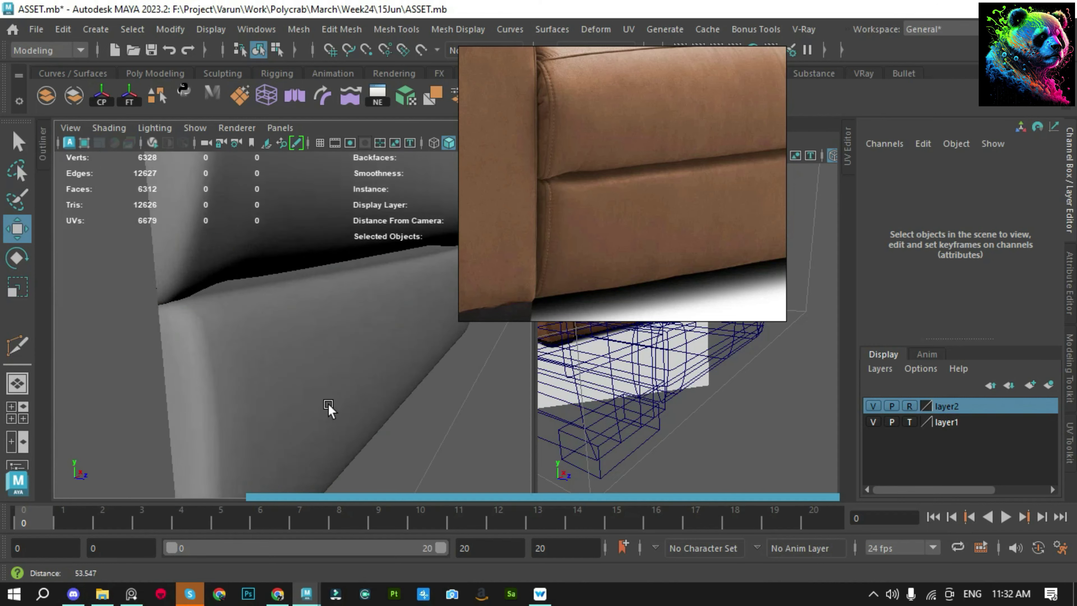
{"action": "left_click", "coordinate": [325, 344]}
{"action": "key", "text": "F10"}
{"action": "double_click", "coordinate": [316, 275]}
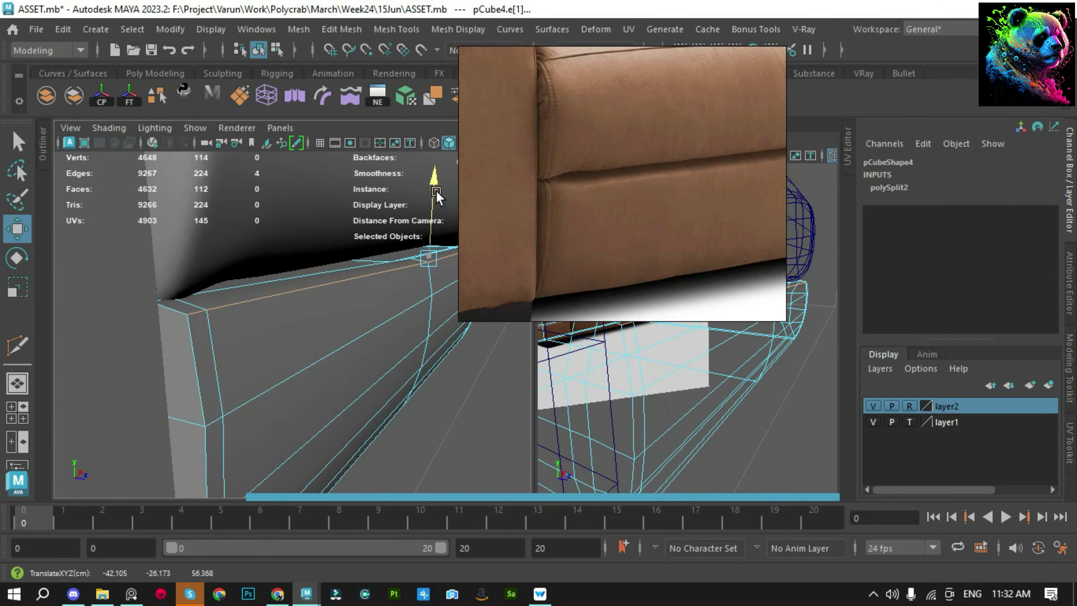
{"action": "key", "text": "F8"}
{"action": "mouse_move", "coordinate": [449, 389]}
{"action": "left_mouse_down", "text": "alt"}
{"action": "mouse_move", "coordinate": [389, 378]}
{"action": "mouse_move", "coordinate": [374, 360]}
{"action": "mouse_move", "coordinate": [65, 361]}
{"action": "mouse_move", "coordinate": [298, 361]}
{"action": "mouse_move", "coordinate": [435, 392]}
{"action": "mouse_move", "coordinate": [402, 343]}
{"action": "mouse_move", "coordinate": [300, 392]}
{"action": "mouse_move", "coordinate": [303, 363]}
{"action": "mouse_move", "coordinate": [370, 408]}
{"action": "mouse_move", "coordinate": [331, 337]}
{"action": "mouse_move", "coordinate": [283, 318]}
{"action": "mouse_move", "coordinate": [369, 305]}
{"action": "mouse_move", "coordinate": [317, 422]}
{"action": "left_mouse_up", "text": "alt"}
Inspect the reshaped pCube4 base block from several angles against the reference
{"action": "left_click", "coordinate": [339, 395]}
{"action": "scroll", "coordinate": [328, 407], "scroll_direction": "down", "scroll_amount": 5}
{"action": "left_click", "coordinate": [459, 414]}
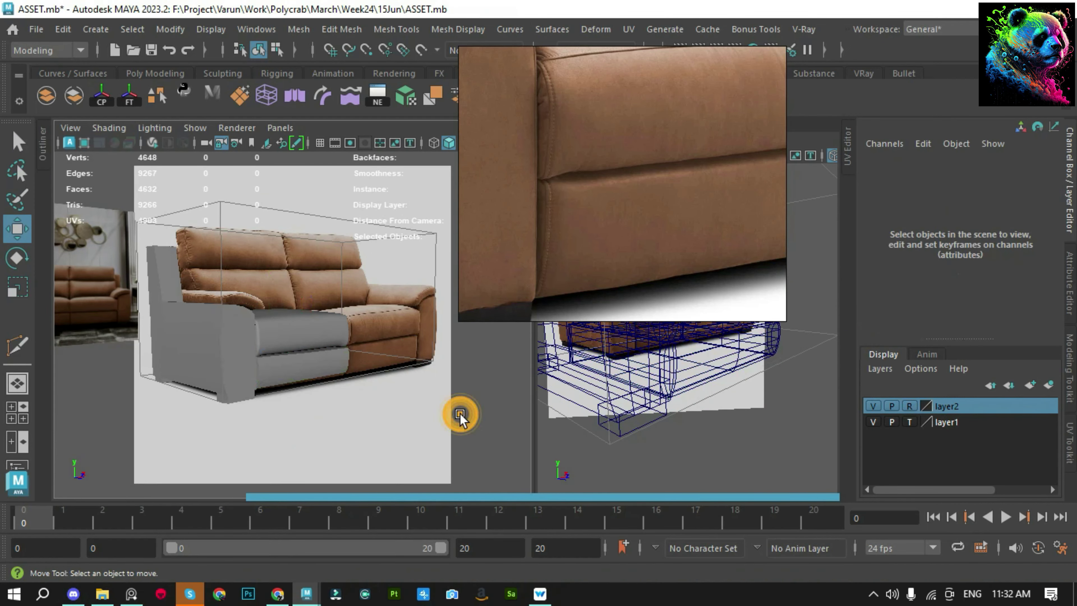
{"action": "scroll", "coordinate": [347, 403], "scroll_direction": "up", "scroll_amount": 5}
{"action": "left_click_drag", "start_coordinate": [347, 400], "coordinate": [332, 327], "text": "alt"}
{"action": "left_click", "coordinate": [294, 231]}
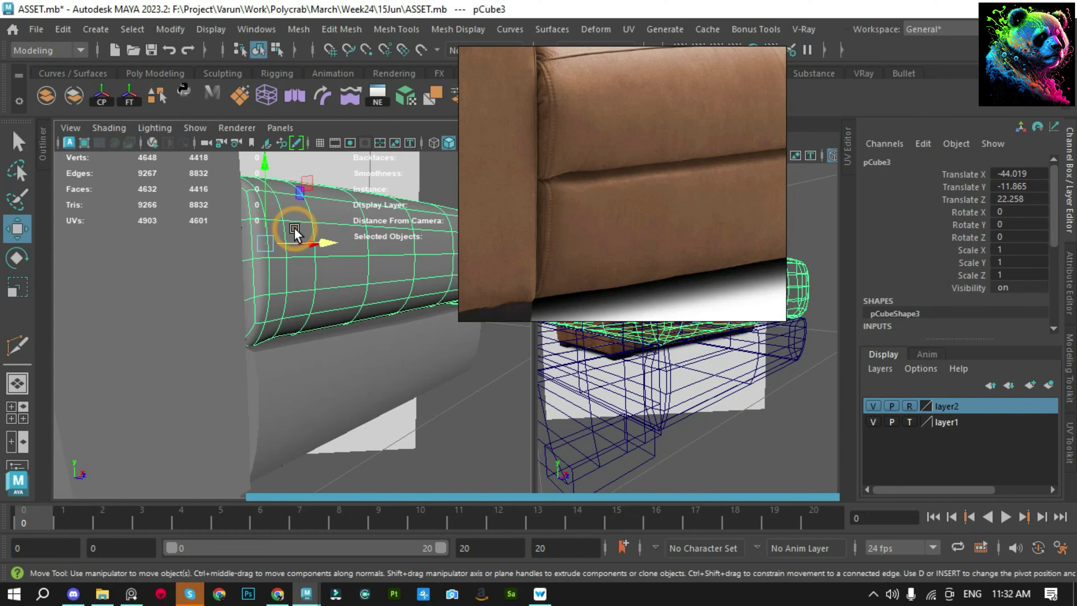
{"action": "left_click", "coordinate": [475, 420]}
{"action": "scroll", "coordinate": [405, 360], "scroll_direction": "down", "scroll_amount": 3}
Select the seat cushion pCube3 and orbit around it for a better angle
{"action": "left_click", "coordinate": [348, 396]}
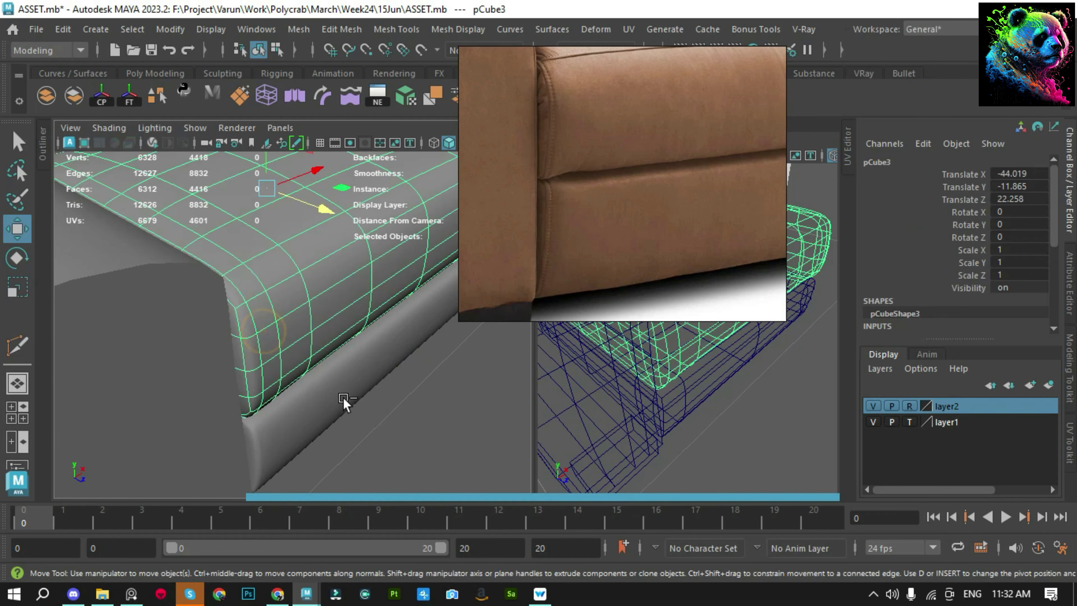
{"action": "left_click", "coordinate": [420, 421]}
{"action": "scroll", "coordinate": [293, 372], "scroll_direction": "down", "scroll_amount": 3}
{"action": "scroll", "coordinate": [211, 403], "scroll_direction": "down", "scroll_amount": 3}
{"action": "scroll", "coordinate": [210, 403], "scroll_direction": "up", "scroll_amount": 3}
{"action": "left_click_drag", "start_coordinate": [221, 389], "coordinate": [245, 356], "text": "alt"}
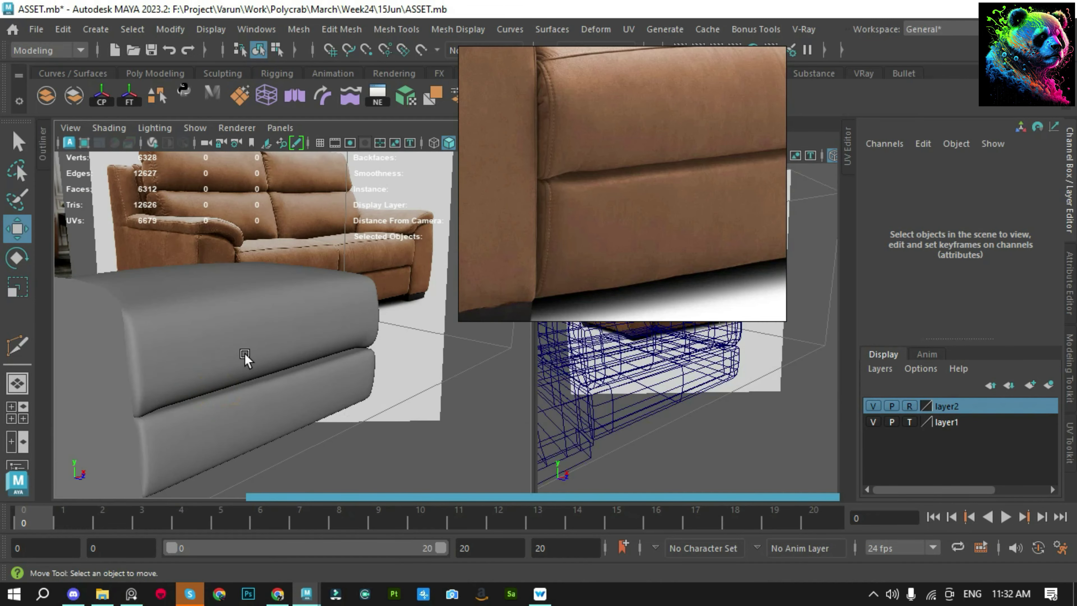
{"action": "left_click", "coordinate": [250, 382]}
{"action": "left_click_drag", "start_coordinate": [419, 432], "coordinate": [253, 424], "text": "alt"}
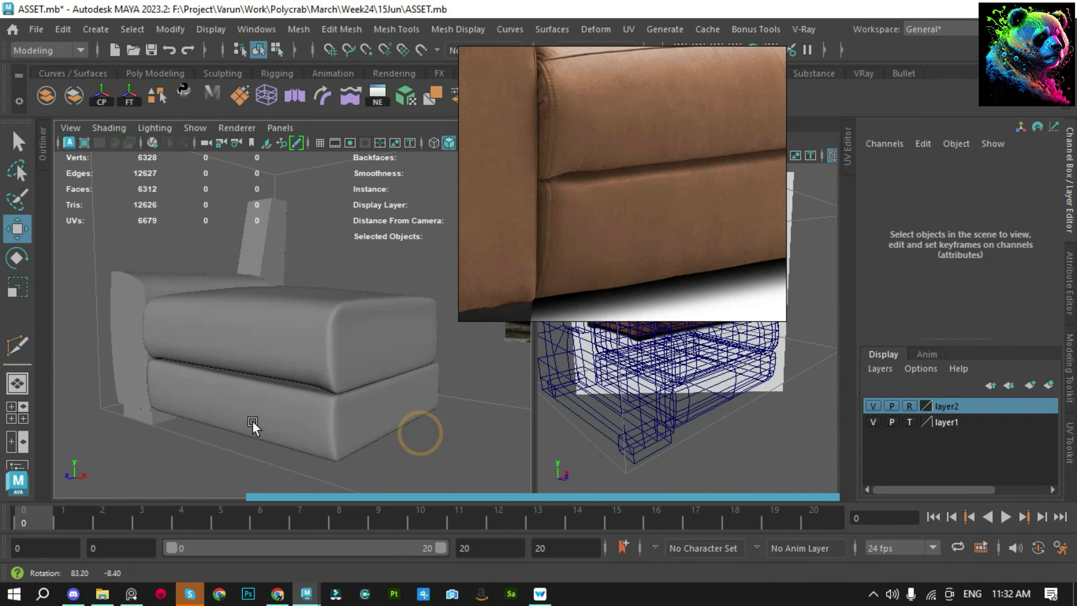
{"action": "scroll", "coordinate": [250, 407], "scroll_direction": "up", "scroll_amount": 3}
{"action": "scroll", "coordinate": [208, 395], "scroll_direction": "up", "scroll_amount": 3}
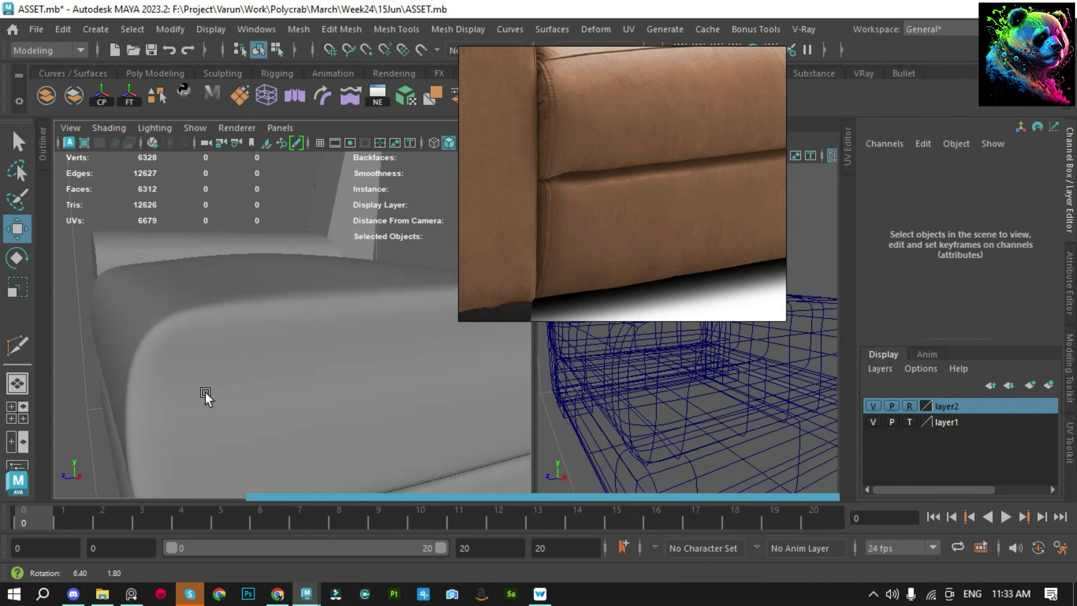
{"action": "left_click", "coordinate": [233, 374]}
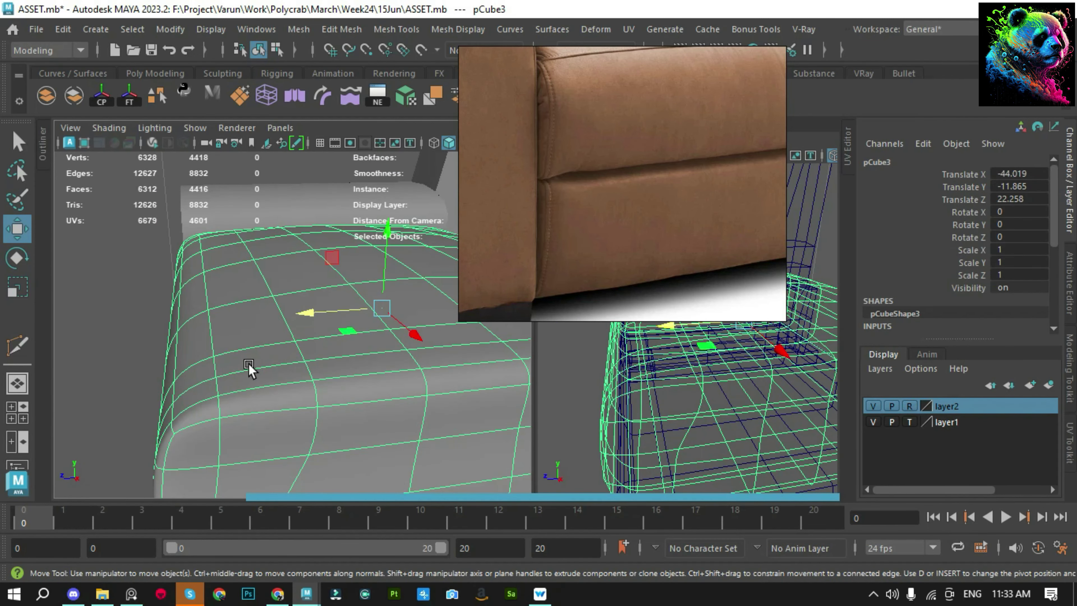
{"action": "left_click_drag", "start_coordinate": [168, 348], "coordinate": [423, 296], "text": "alt"}
Return to the reference photo camera view, briefly playing and stopping the timeline
{"action": "key", "text": "q"}
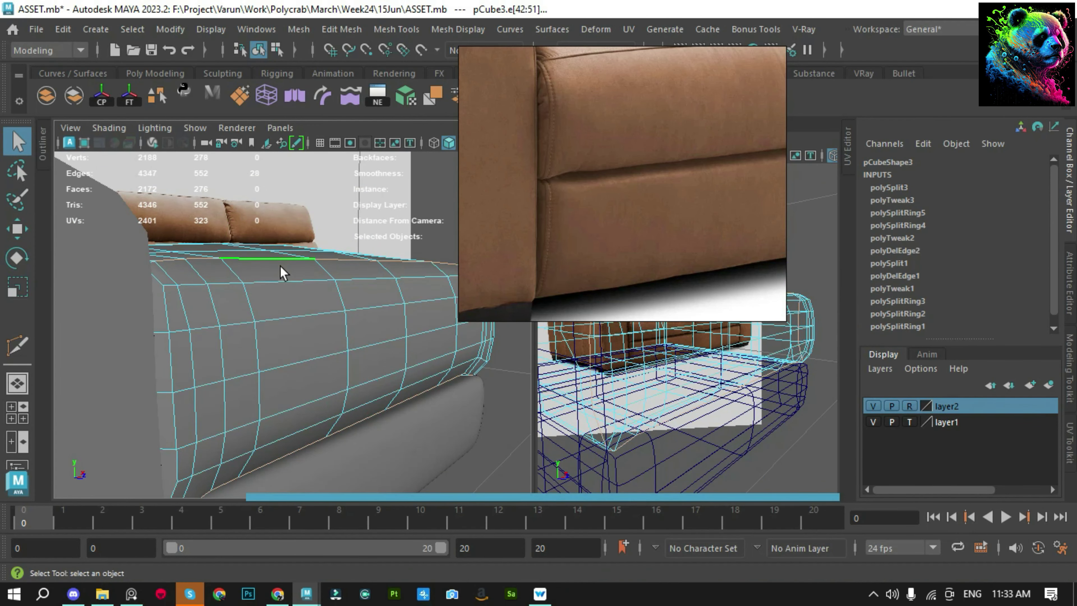
{"action": "key", "text": "bracketleft"}
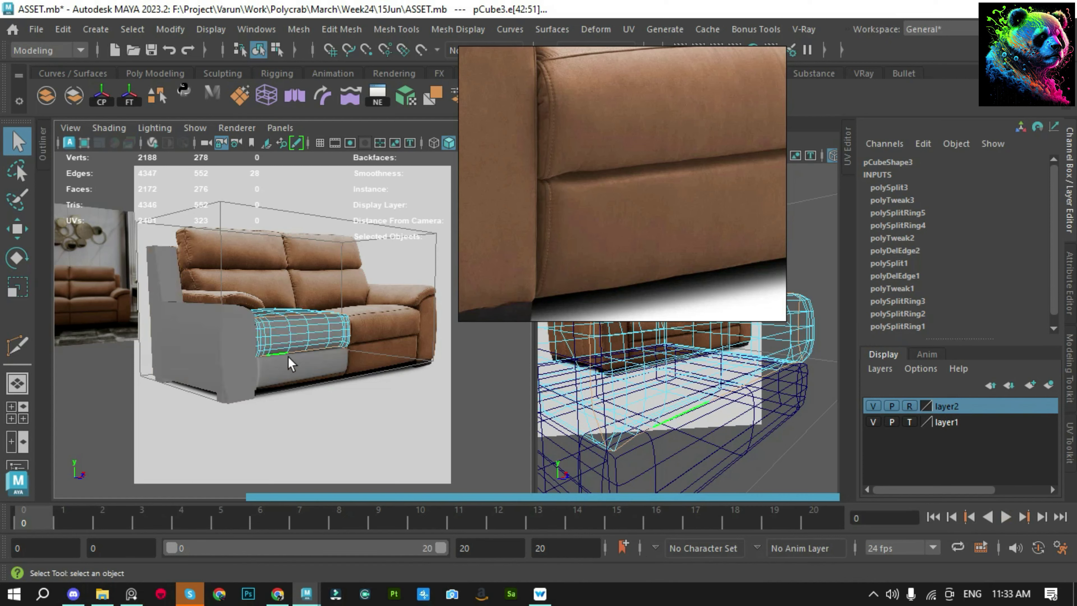
{"action": "key", "text": "alt+v"}
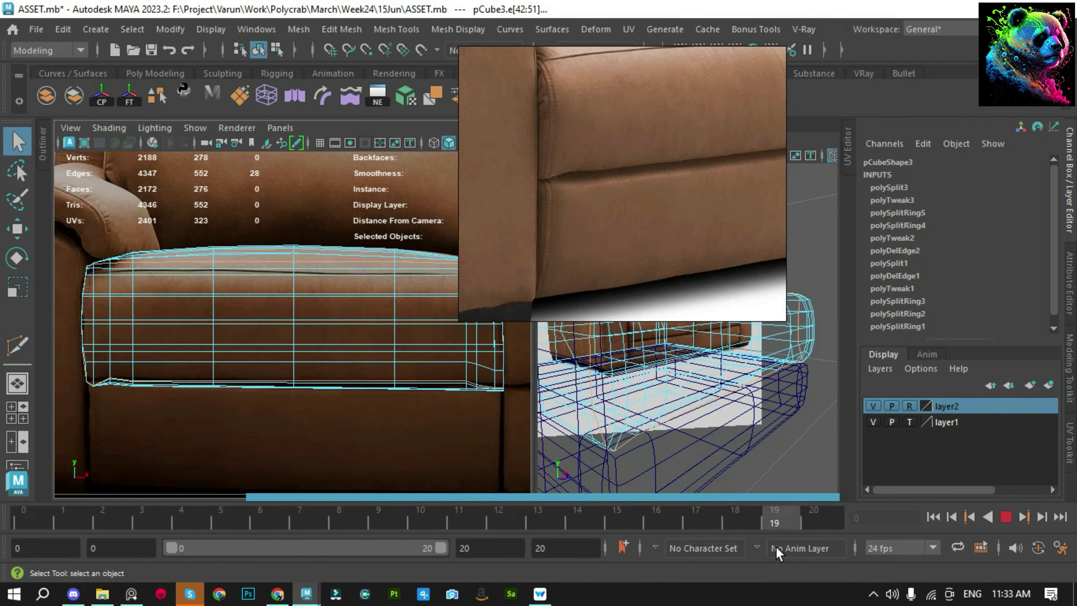
{"action": "key", "text": "alt+v"}
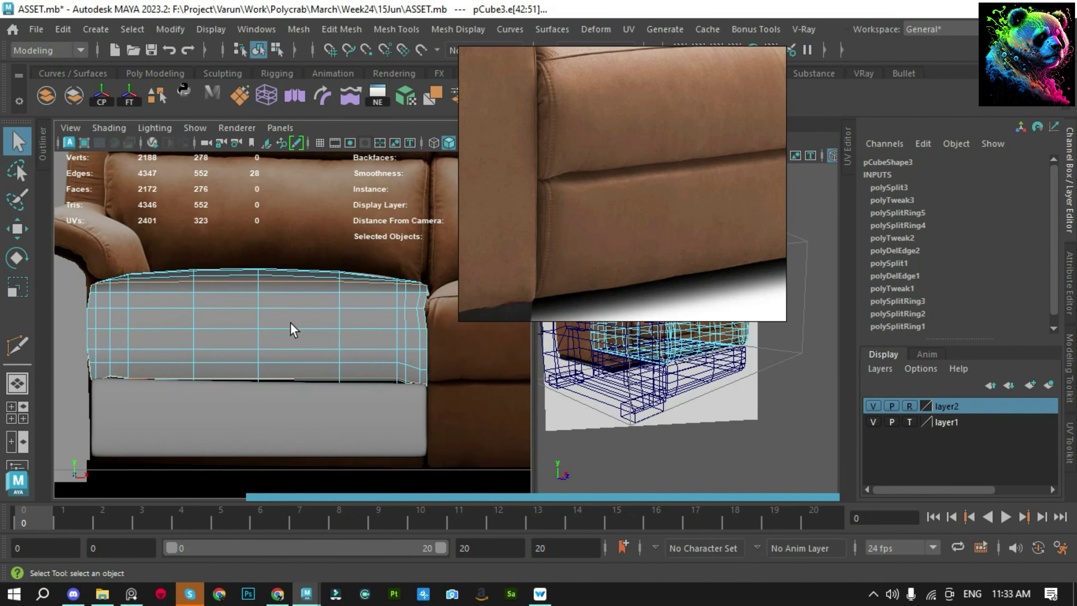
In cushion vertex mode, undo a stray move and pick a single corner vertex
{"action": "scroll", "coordinate": [240, 361], "scroll_direction": "up", "scroll_amount": 3}
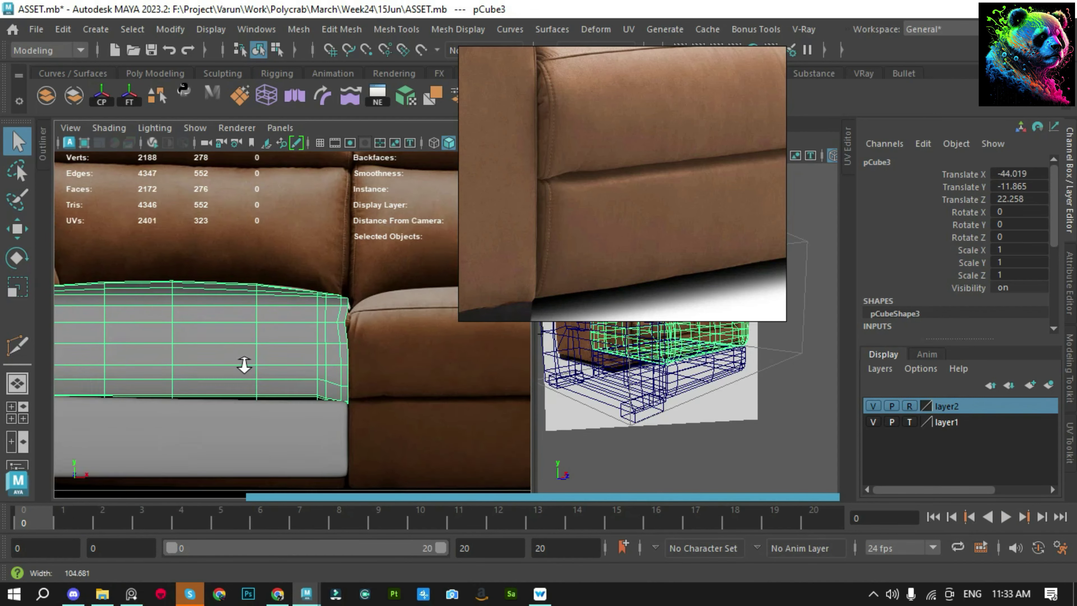
{"action": "scroll", "coordinate": [220, 288], "scroll_direction": "up", "scroll_amount": 3}
{"action": "scroll", "coordinate": [235, 202], "scroll_direction": "up", "scroll_amount": 2}
{"action": "key", "text": "F9"}
{"action": "scroll", "coordinate": [324, 470], "scroll_direction": "down", "scroll_amount": 2}
{"action": "key", "text": "w"}
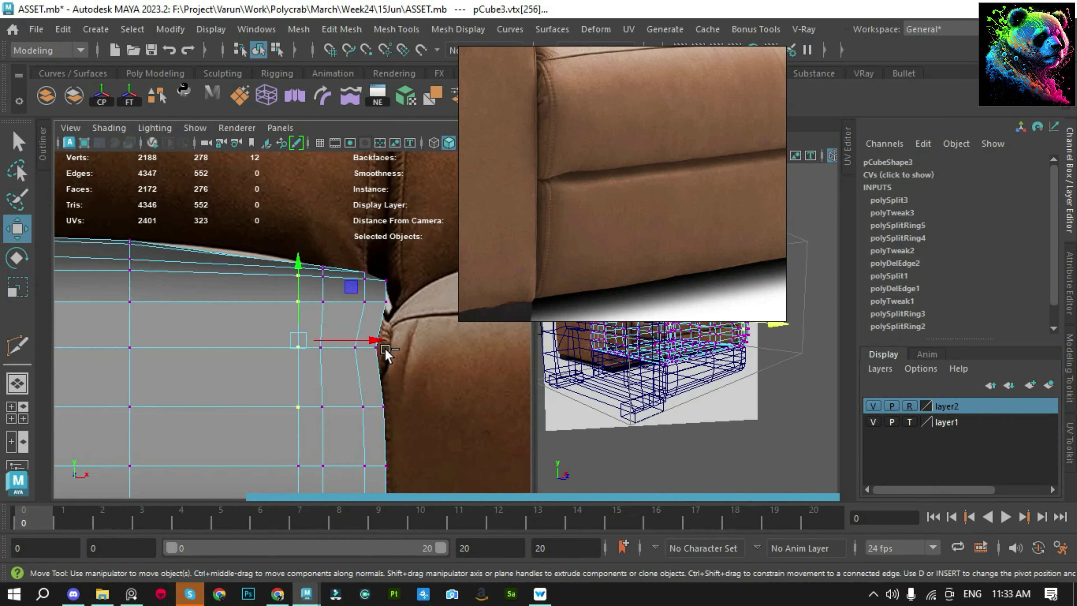
{"action": "key", "text": "ctrl+z"}
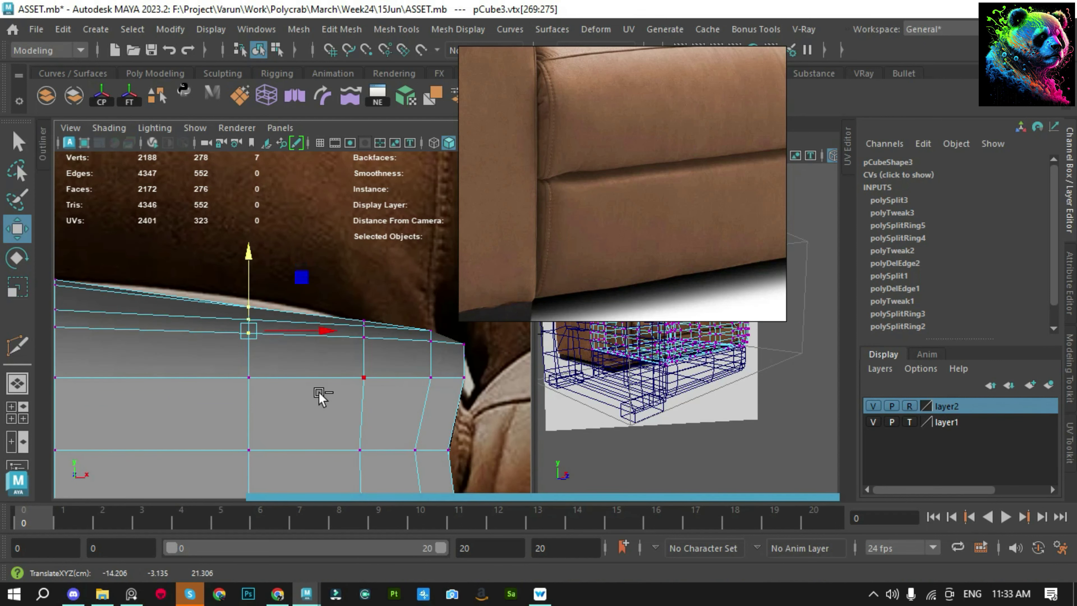
{"action": "scroll", "coordinate": [253, 274], "scroll_direction": "down", "scroll_amount": 5}
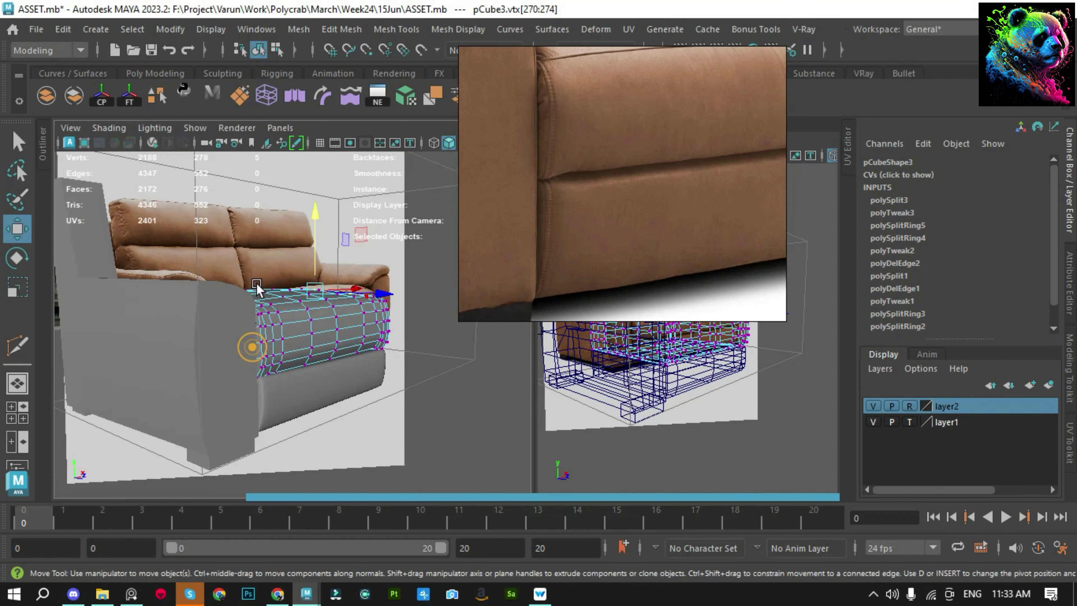
{"action": "left_click_drag", "start_coordinate": [248, 343], "coordinate": [197, 308], "text": "alt"}
{"action": "scroll", "coordinate": [202, 361], "scroll_direction": "up", "scroll_amount": 3}
{"action": "scroll", "coordinate": [297, 402], "scroll_direction": "up", "scroll_amount": 2}
{"action": "left_click_drag", "start_coordinate": [295, 399], "coordinate": [320, 348], "text": "alt"}
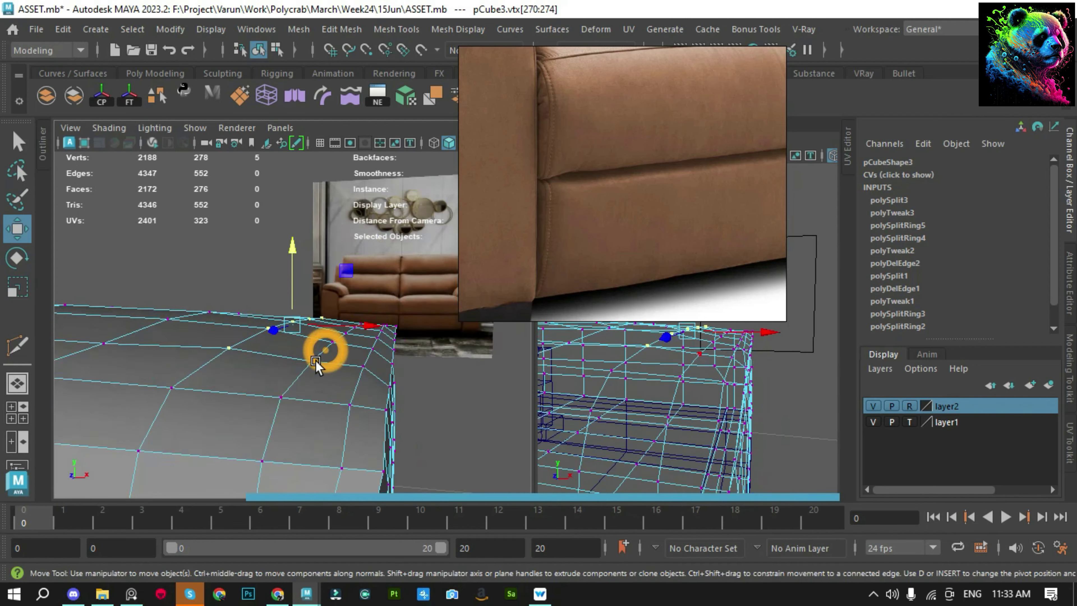
{"action": "left_click", "coordinate": [319, 349]}
Return the cushion to object mode and save the scene with Ctrl+S
{"action": "key", "text": "F8"}
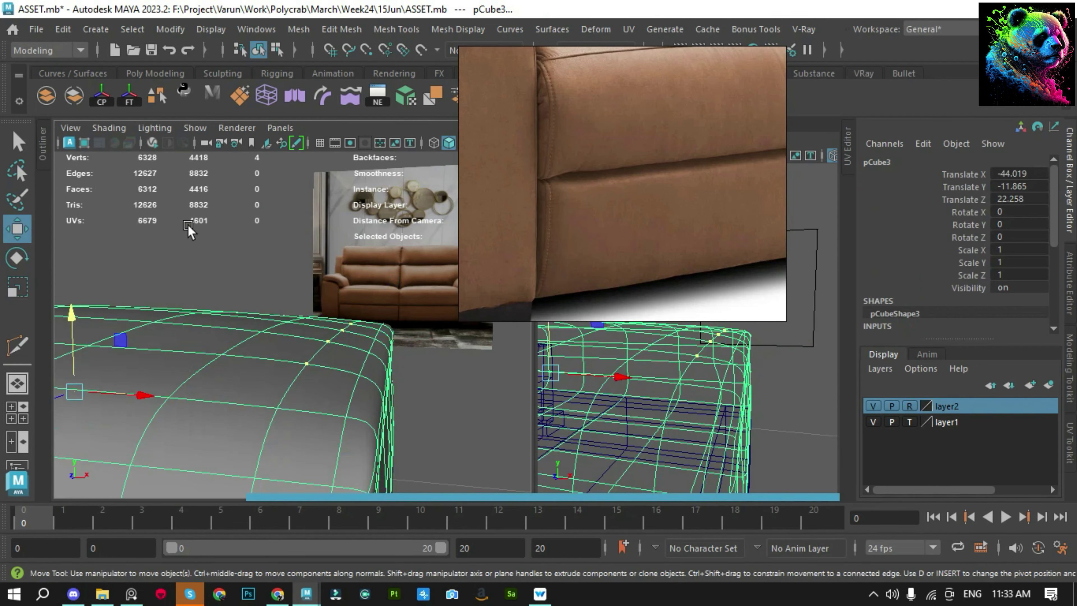
{"action": "scroll", "coordinate": [271, 387], "scroll_direction": "down", "scroll_amount": 3}
{"action": "mouse_move", "coordinate": [271, 387]}
{"action": "left_mouse_down", "text": "alt"}
{"action": "mouse_move", "coordinate": [262, 369]}
{"action": "mouse_move", "coordinate": [464, 385]}
{"action": "mouse_move", "coordinate": [531, 367]}
{"action": "mouse_move", "coordinate": [301, 348]}
{"action": "mouse_move", "coordinate": [320, 357]}
{"action": "mouse_move", "coordinate": [173, 320]}
{"action": "mouse_move", "coordinate": [272, 321]}
{"action": "left_mouse_up", "text": "alt"}
{"action": "key", "text": "q"}
{"action": "key", "text": "ctrl+s"}
Lift a vertex on the cushion's top edge, checking it in wireframe and textured views
{"action": "left_click", "coordinate": [320, 357]}
{"action": "key", "text": "F8"}
{"action": "scroll", "coordinate": [254, 318], "scroll_direction": "down", "scroll_amount": 2}
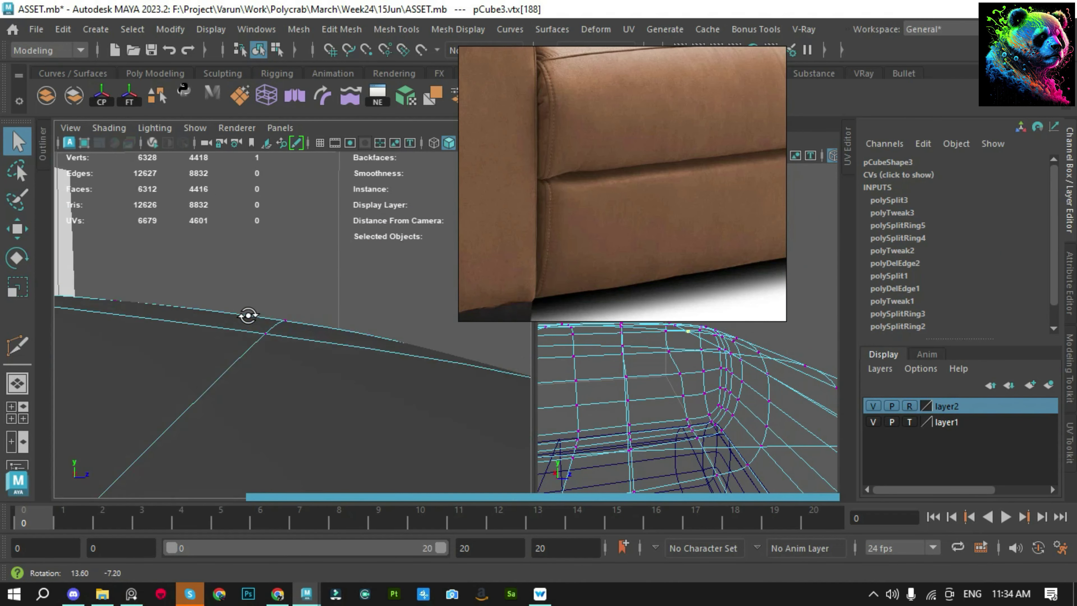
{"action": "scroll", "coordinate": [248, 314], "scroll_direction": "down", "scroll_amount": 2}
{"action": "scroll", "coordinate": [235, 320], "scroll_direction": "down", "scroll_amount": 2}
{"action": "key", "text": "4"}
{"action": "key", "text": "6"}
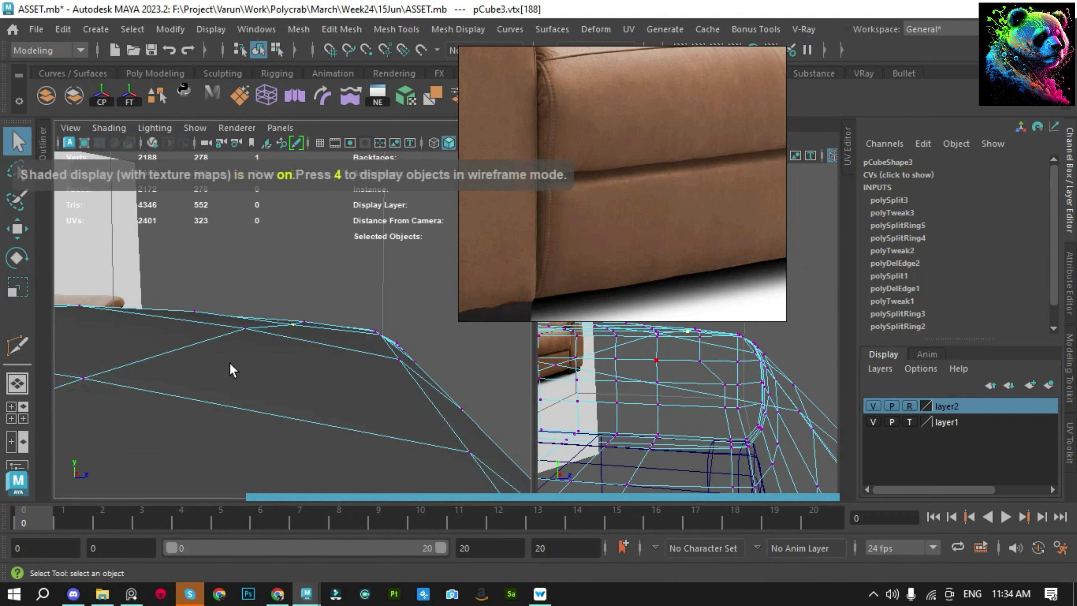
{"action": "key", "text": "w"}
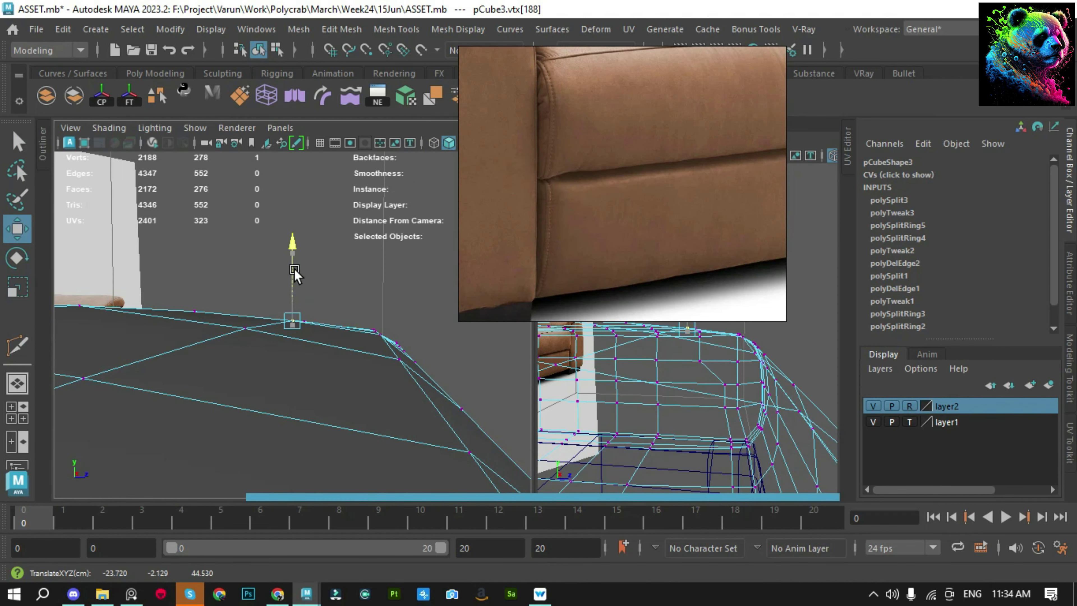
Back in object mode, orbit around the whole sofa and select the armrest mesh
{"action": "key", "text": "F8"}
{"action": "left_click", "coordinate": [238, 330]}
{"action": "mouse_move", "coordinate": [238, 329]}
{"action": "left_mouse_down", "text": "alt"}
{"action": "mouse_move", "coordinate": [356, 392]}
{"action": "mouse_move", "coordinate": [237, 384]}
{"action": "left_mouse_up", "text": "alt"}
{"action": "mouse_move", "coordinate": [169, 379]}
{"action": "left_mouse_down", "text": "alt"}
{"action": "mouse_move", "coordinate": [692, 380]}
{"action": "mouse_move", "coordinate": [620, 424]}
{"action": "mouse_move", "coordinate": [620, 397]}
{"action": "left_mouse_up", "text": "alt"}
{"action": "right_click_drag", "start_coordinate": [620, 397], "coordinate": [402, 394], "text": "alt"}
{"action": "scroll", "coordinate": [339, 409], "scroll_direction": "up", "scroll_amount": 5}
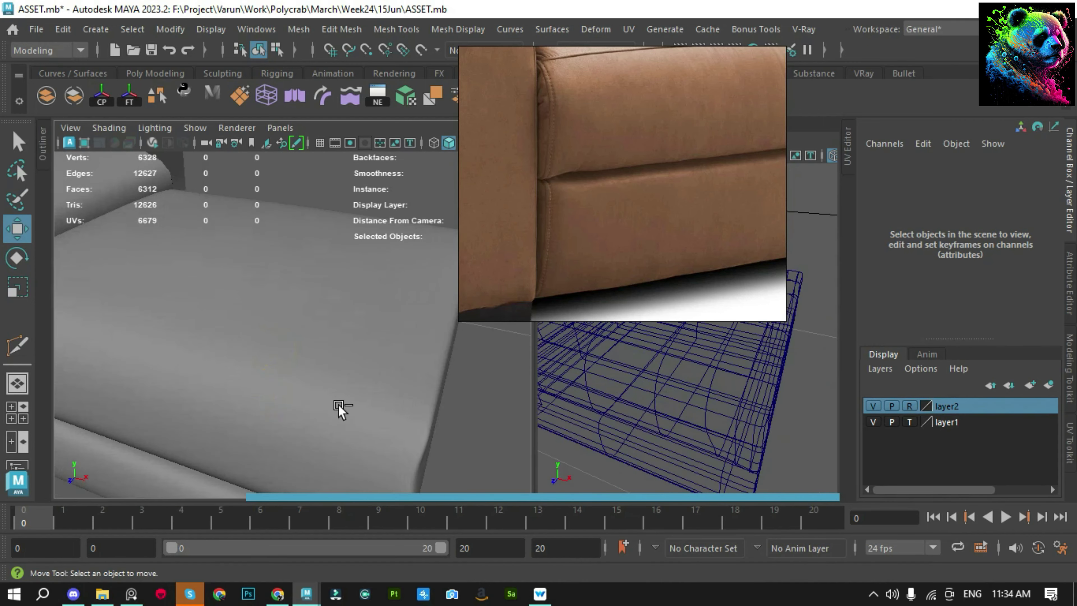
{"action": "scroll", "coordinate": [339, 405], "scroll_direction": "down", "scroll_amount": 4}
{"action": "scroll", "coordinate": [361, 372], "scroll_direction": "up", "scroll_amount": 2}
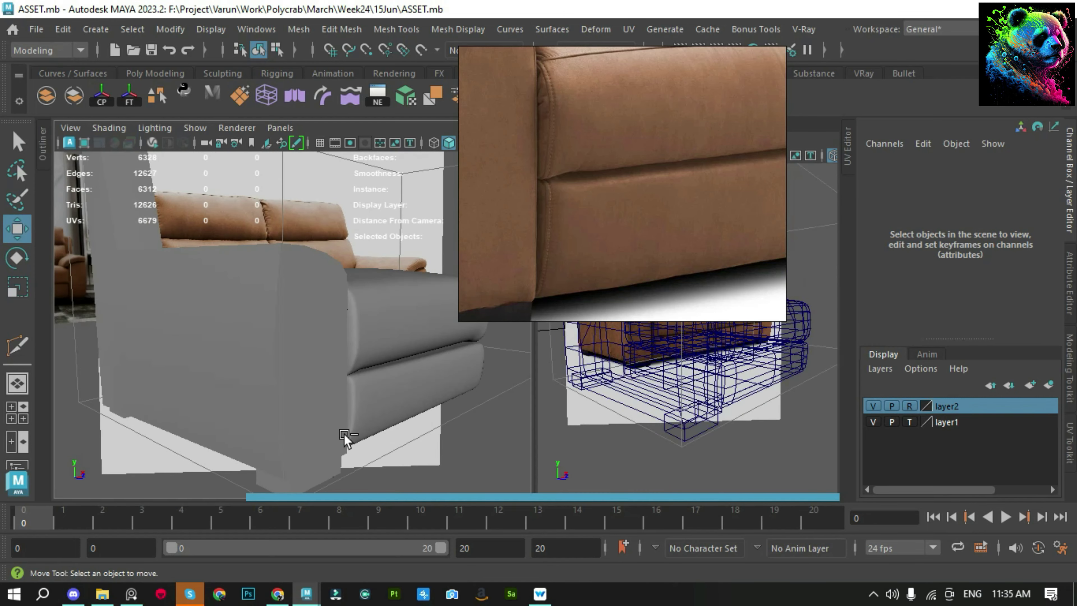
{"action": "left_click", "coordinate": [318, 428]}
Orbit and zoom the view to see the armrest from the side
{"action": "scroll", "coordinate": [318, 428], "scroll_direction": "up", "scroll_amount": 2}
{"action": "scroll", "coordinate": [320, 382], "scroll_direction": "up", "scroll_amount": 2}
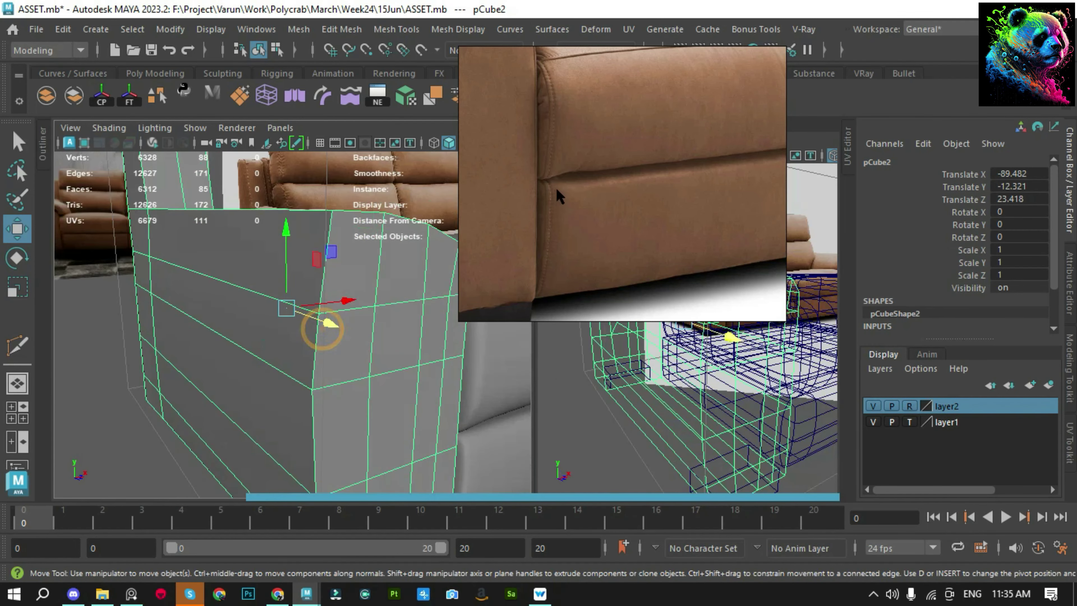
{"action": "scroll", "coordinate": [565, 196], "scroll_direction": "down", "scroll_amount": 4}
{"action": "scroll", "coordinate": [518, 120], "scroll_direction": "up", "scroll_amount": 4}
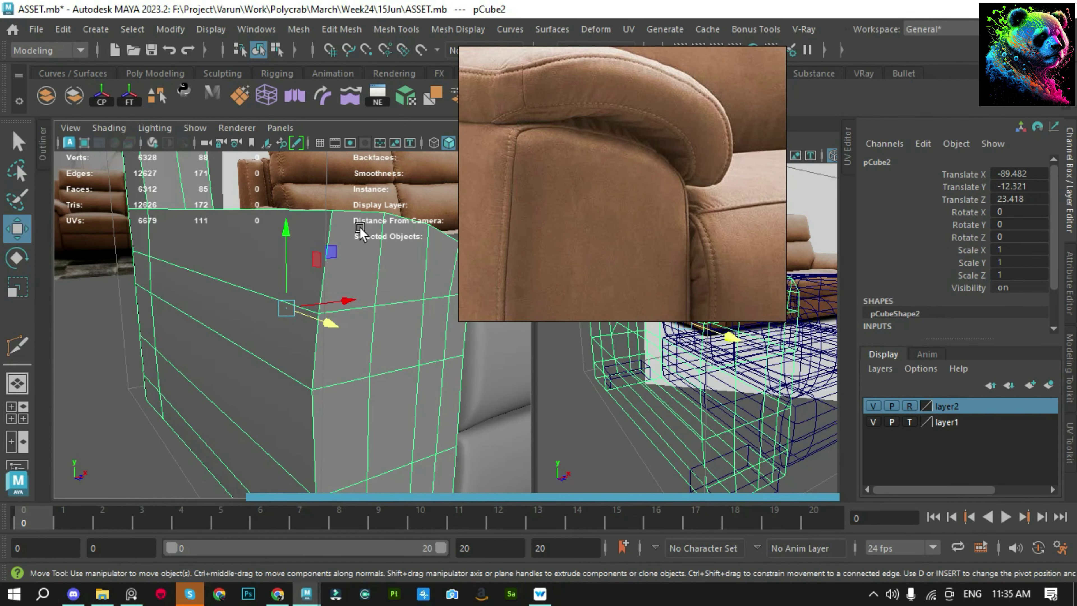
{"action": "key", "text": "q"}
{"action": "mouse_move", "coordinate": [272, 313]}
{"action": "left_mouse_down", "text": "alt"}
{"action": "mouse_move", "coordinate": [284, 294]}
{"action": "mouse_move", "coordinate": [277, 325]}
{"action": "left_mouse_up", "text": "alt"}
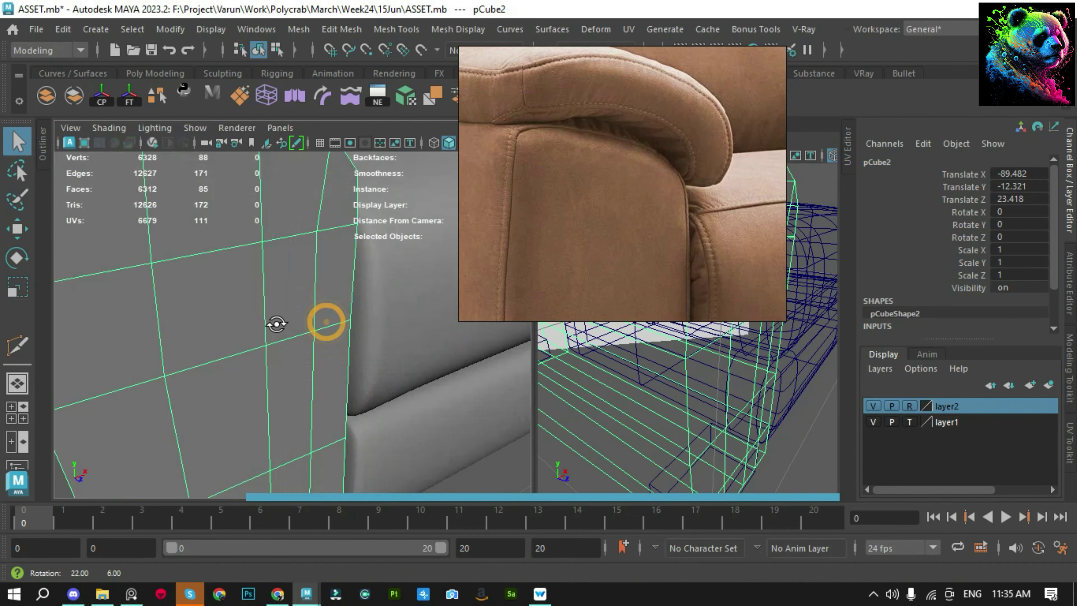
{"action": "scroll", "coordinate": [372, 414], "scroll_direction": "down", "scroll_amount": 3}
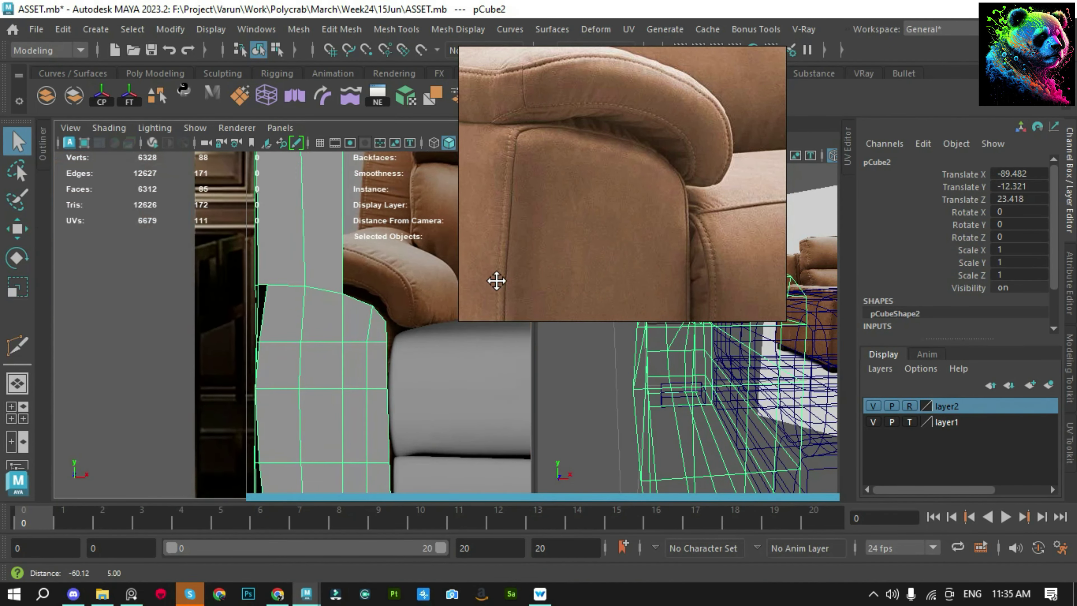
{"action": "scroll", "coordinate": [276, 334], "scroll_direction": "up", "scroll_amount": 2}
{"action": "scroll", "coordinate": [277, 334], "scroll_direction": "up", "scroll_amount": 2}
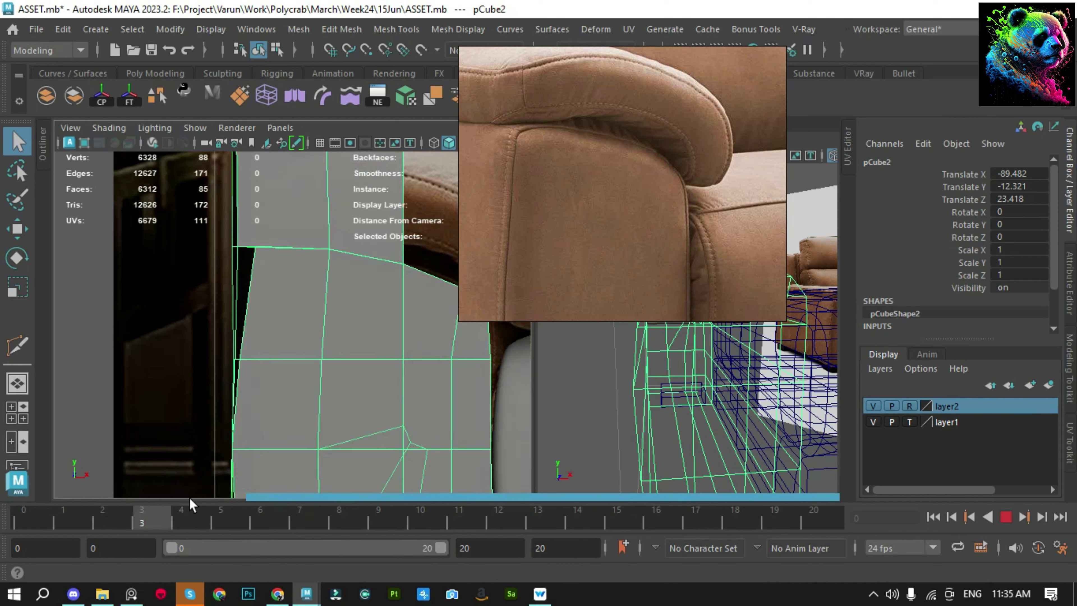
{"action": "key", "text": "Escape"}
{"action": "mouse_move", "coordinate": [257, 371]}
{"action": "left_mouse_down", "text": "alt"}
{"action": "mouse_move", "coordinate": [347, 361]}
{"action": "mouse_move", "coordinate": [329, 373]}
{"action": "left_mouse_up", "text": "alt"}
{"action": "scroll", "coordinate": [296, 361], "scroll_direction": "up", "scroll_amount": 3}
{"action": "scroll", "coordinate": [284, 392], "scroll_direction": "up", "scroll_amount": 2}
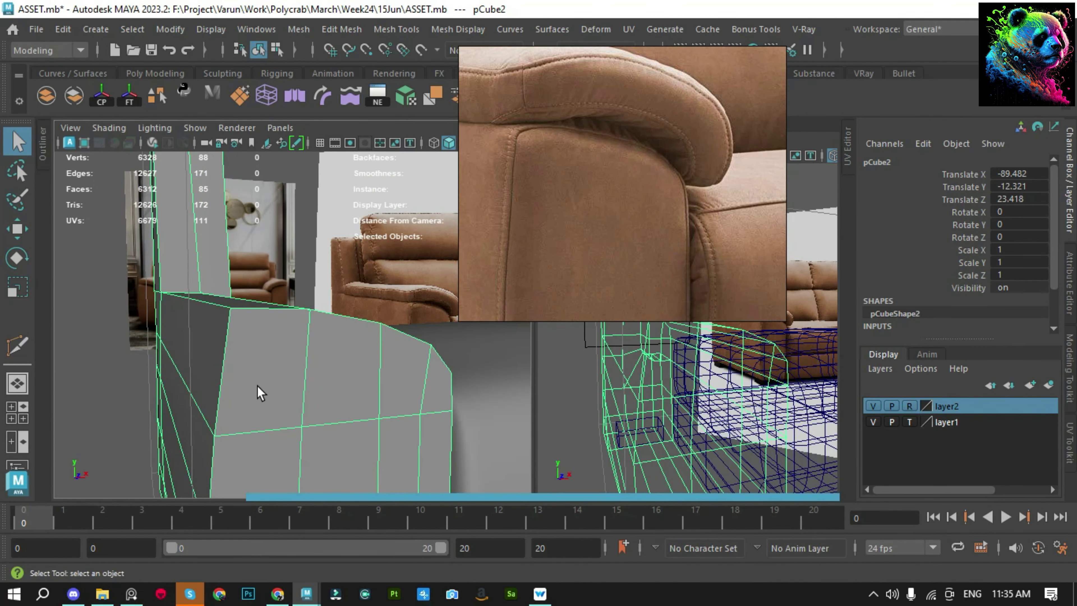
{"action": "scroll", "coordinate": [215, 328], "scroll_direction": "down", "scroll_amount": 5}
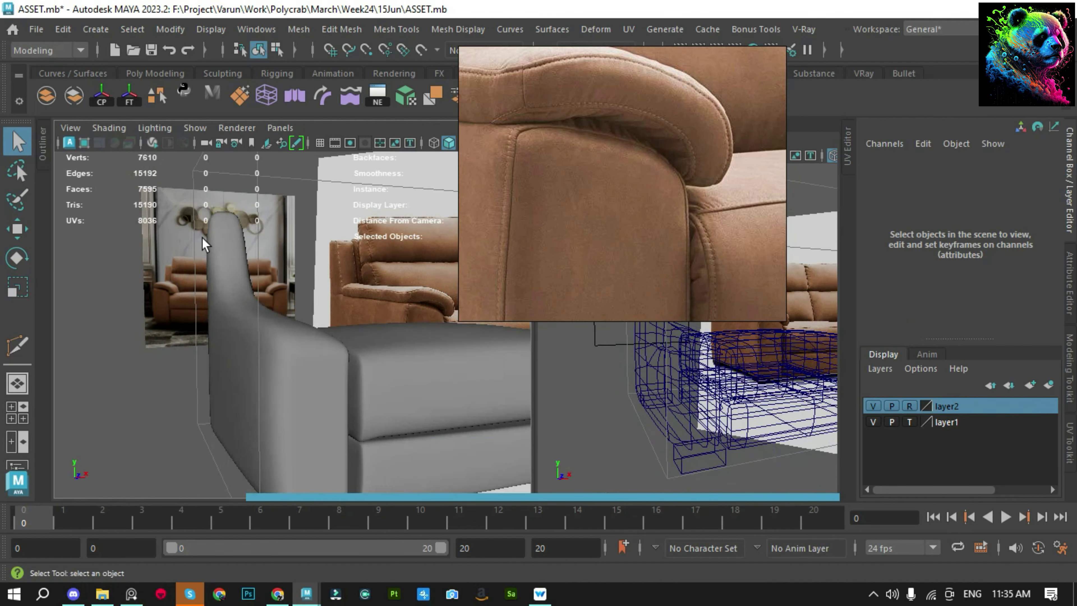
{"action": "mouse_move", "coordinate": [215, 328]}
{"action": "left_mouse_down", "text": "alt"}
{"action": "mouse_move", "coordinate": [424, 385]}
{"action": "mouse_move", "coordinate": [275, 314]}
{"action": "mouse_move", "coordinate": [396, 313]}
{"action": "left_mouse_up", "text": "alt"}
Select armrest pCube2, pick its two top edges in edge mode, and bevel them
{"action": "left_click", "coordinate": [402, 362]}
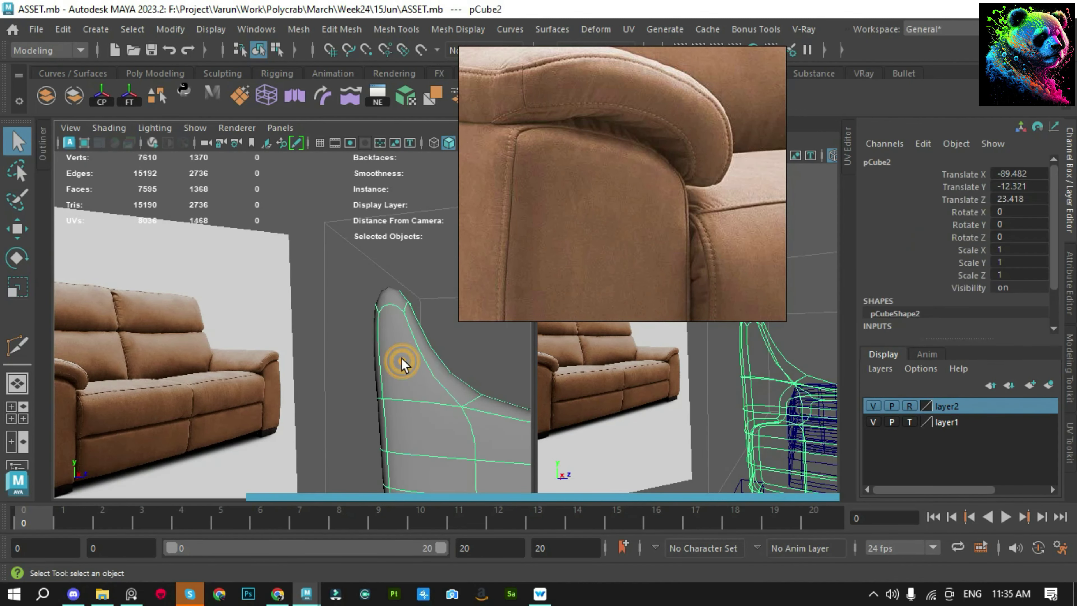
{"action": "scroll", "coordinate": [613, 212], "scroll_direction": "down", "scroll_amount": 2}
{"action": "scroll", "coordinate": [548, 149], "scroll_direction": "down", "scroll_amount": 3}
{"action": "scroll", "coordinate": [542, 162], "scroll_direction": "up", "scroll_amount": 5}
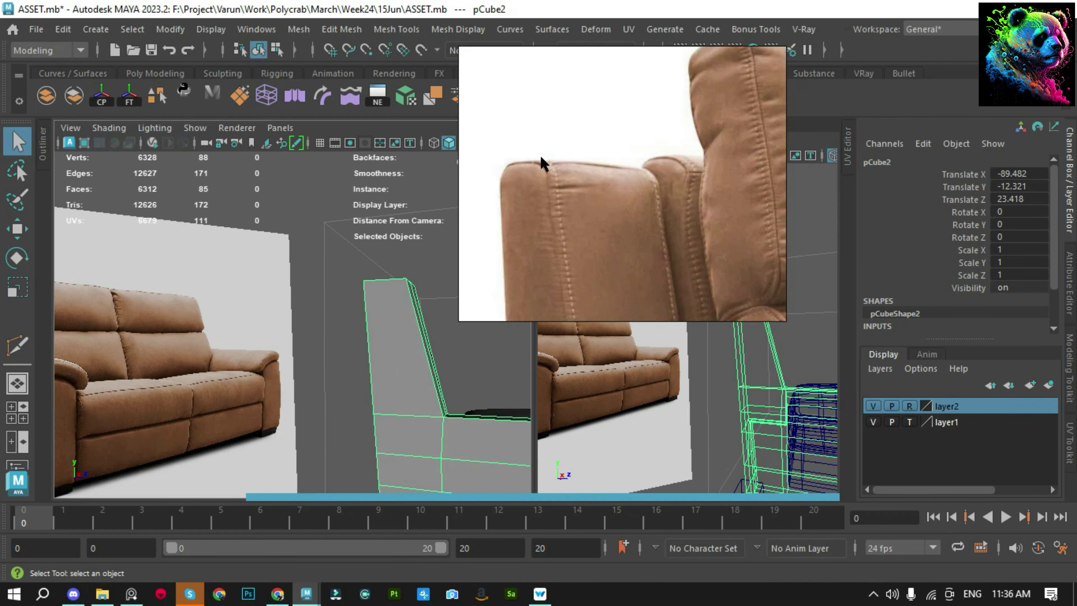
{"action": "key", "text": "F10"}
{"action": "left_click", "coordinate": [393, 308]}
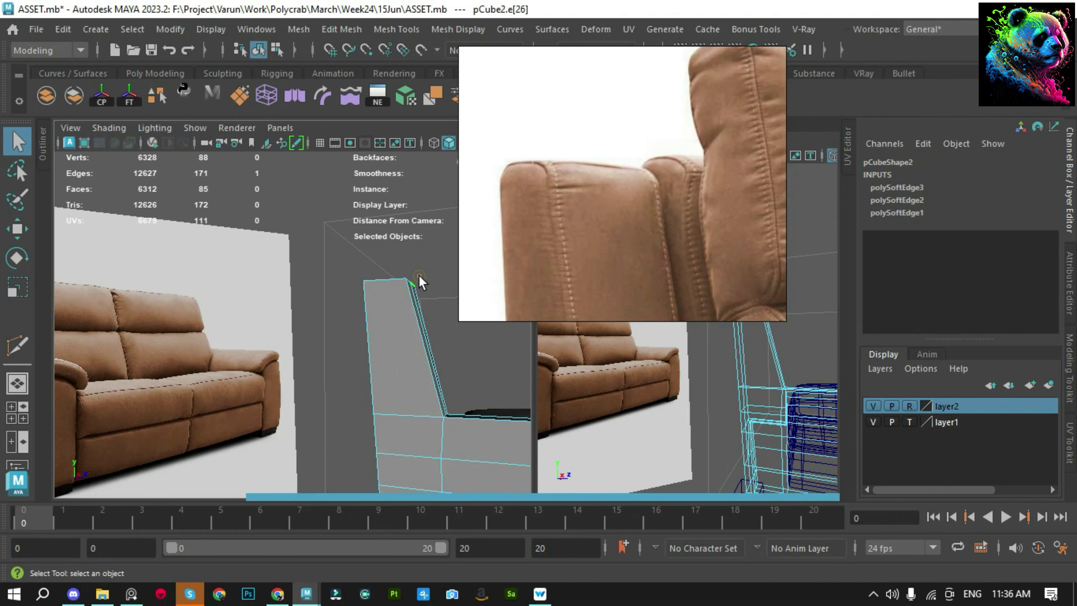
{"action": "left_click", "coordinate": [419, 277], "text": "shift"}
{"action": "key", "text": "f"}
{"action": "scroll", "coordinate": [253, 338], "scroll_direction": "down", "scroll_amount": 3}
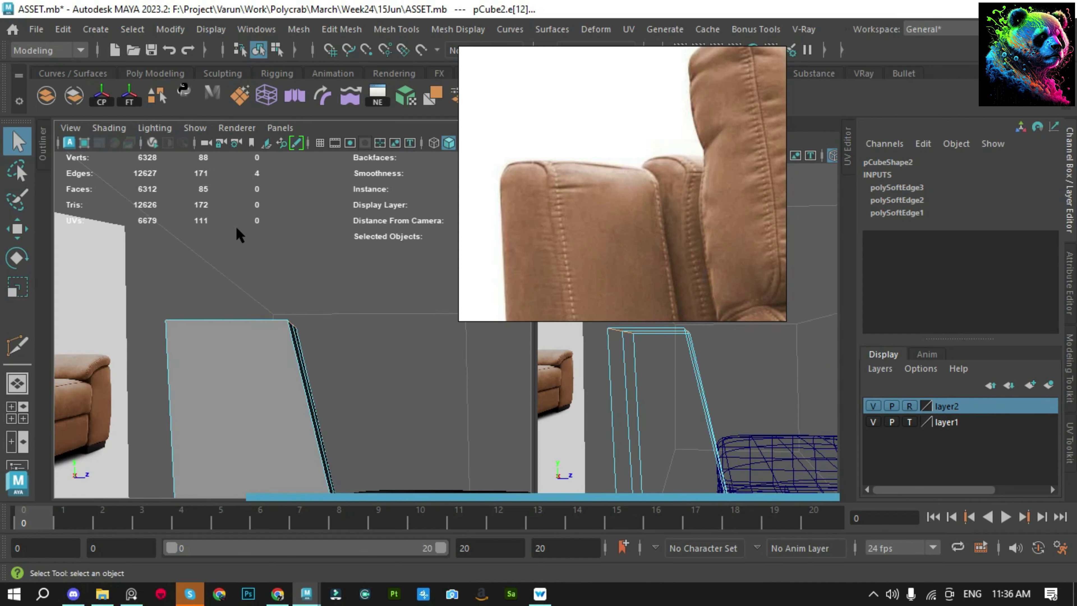
{"action": "right_click_drag", "start_coordinate": [240, 231], "coordinate": [337, 227], "text": "shift"}
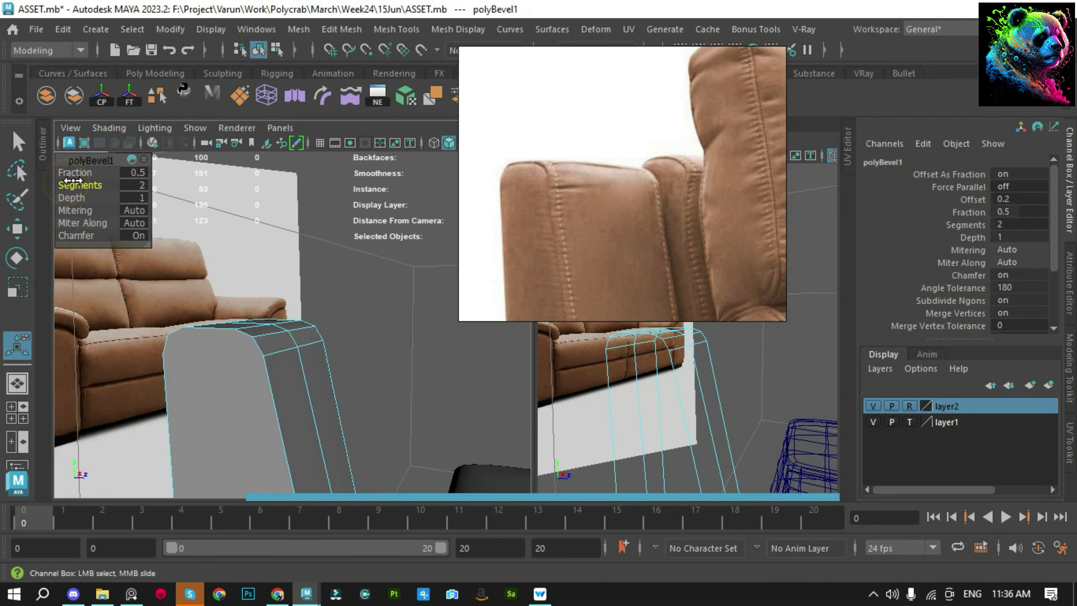
Finish the two-segment 0.5 bevel and inspect the rounded armrest top in object mode
{"action": "key", "text": "q"}
{"action": "key", "text": "F8"}
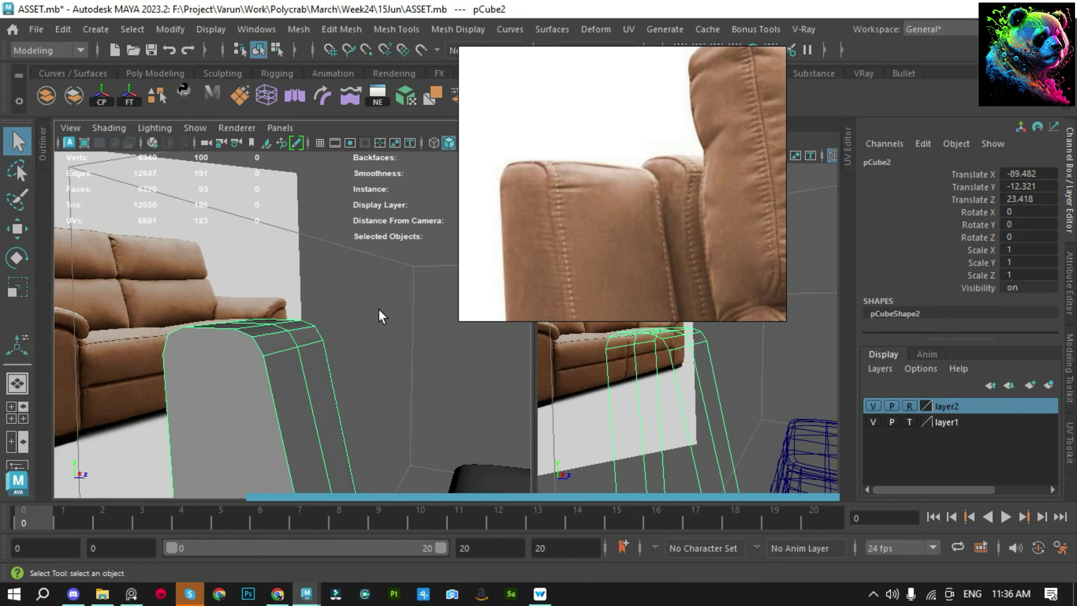
{"action": "left_click_drag", "start_coordinate": [381, 316], "coordinate": [282, 419], "text": "alt"}
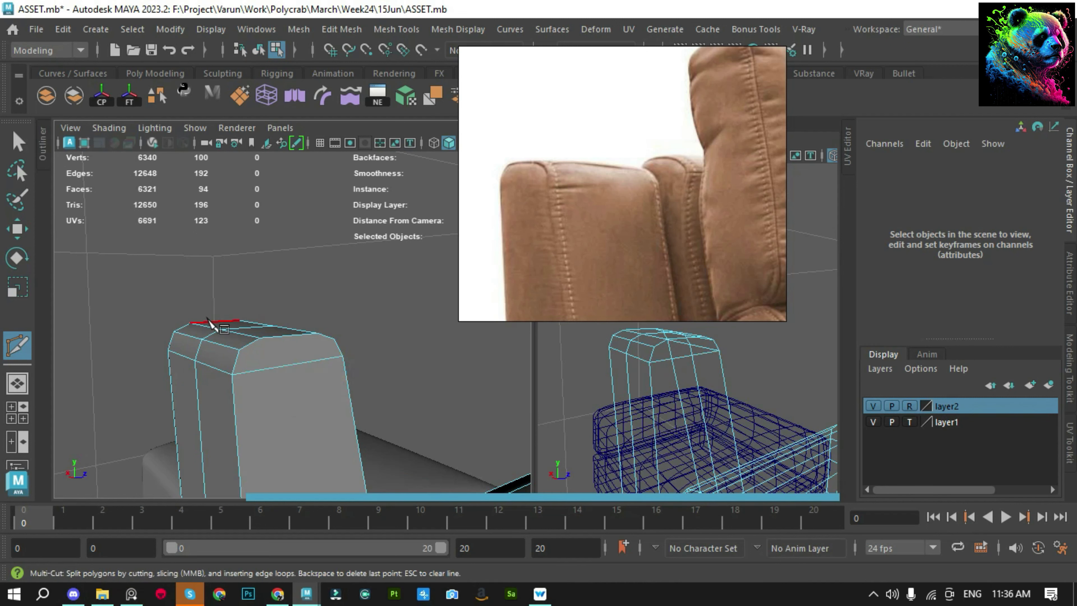
{"action": "mouse_move", "coordinate": [208, 318]}
{"action": "left_mouse_down", "text": "alt"}
{"action": "mouse_move", "coordinate": [376, 412]}
{"action": "mouse_move", "coordinate": [303, 388]}
{"action": "left_mouse_up", "text": "alt"}
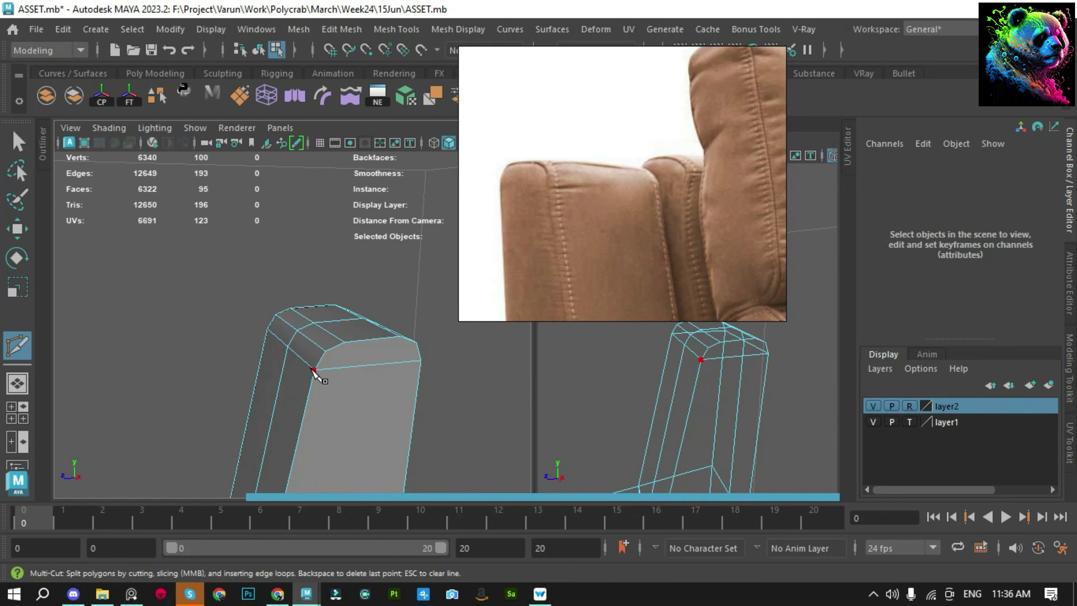
{"action": "mouse_move", "coordinate": [361, 302]}
{"action": "left_mouse_down", "text": "alt"}
{"action": "mouse_move", "coordinate": [332, 399]}
{"action": "mouse_move", "coordinate": [229, 374]}
{"action": "left_mouse_up", "text": "alt"}
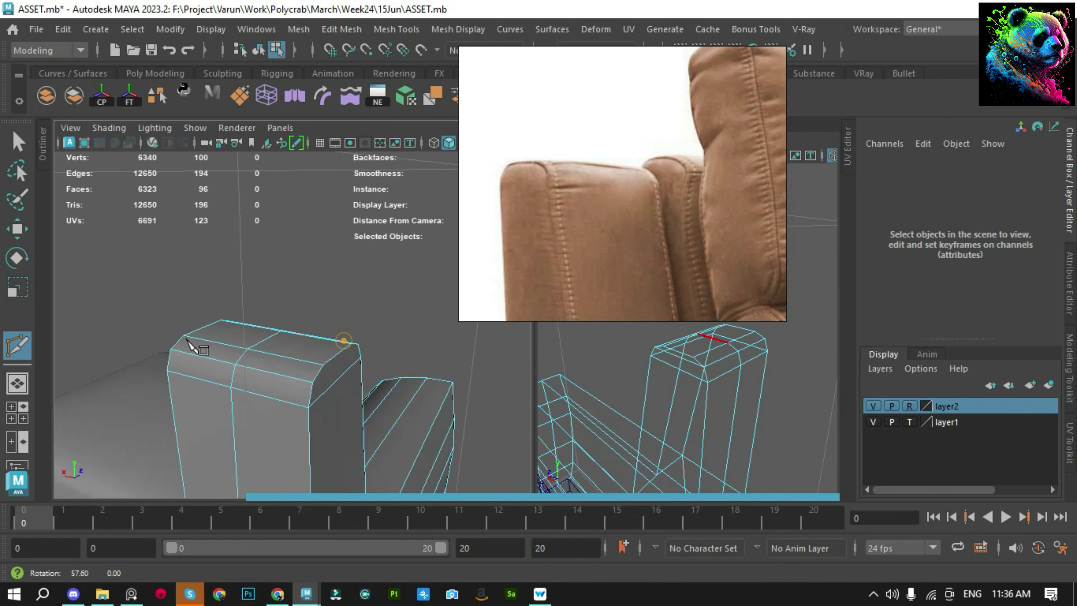
Finish the cut across the armrest top, preview it smoothed, and reselect the armrest
{"action": "key", "text": "q"}
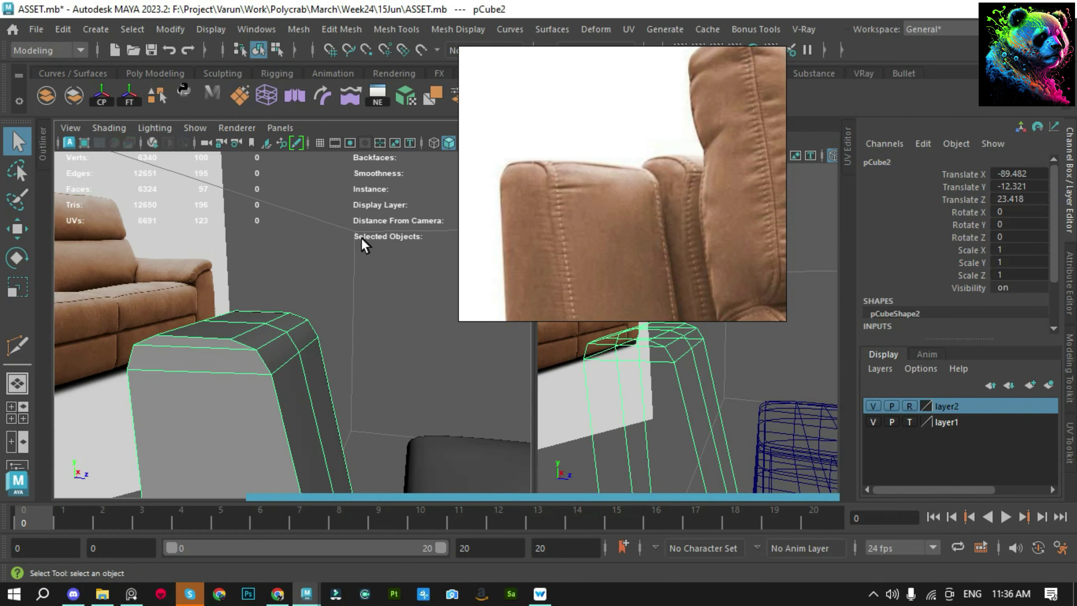
{"action": "key", "text": "3"}
{"action": "left_click", "coordinate": [301, 365]}
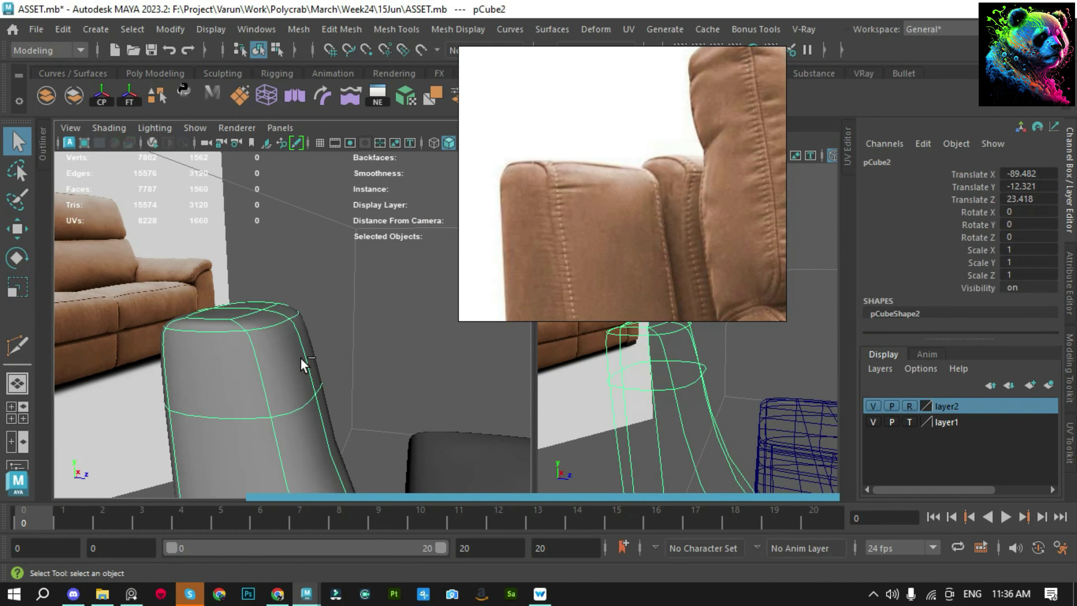
{"action": "left_click_drag", "start_coordinate": [318, 339], "coordinate": [105, 347], "text": "alt"}
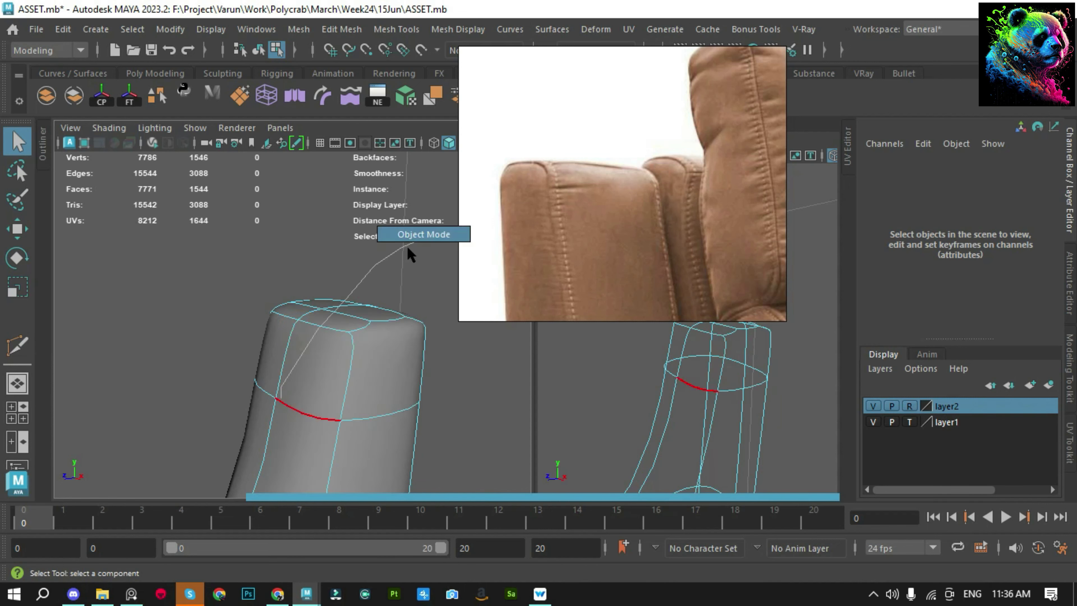
{"action": "right_click_drag", "start_coordinate": [281, 393], "coordinate": [410, 254]}
{"action": "left_click", "coordinate": [368, 330]}
{"action": "mouse_move", "coordinate": [368, 330]}
{"action": "left_mouse_down", "text": "alt"}
{"action": "mouse_move", "coordinate": [238, 318]}
{"action": "mouse_move", "coordinate": [336, 312]}
{"action": "mouse_move", "coordinate": [356, 293]}
{"action": "left_mouse_up", "text": "alt"}
{"action": "right_click_drag", "start_coordinate": [356, 294], "coordinate": [276, 301], "text": "shift"}
{"action": "scroll", "coordinate": [254, 233], "scroll_direction": "up", "scroll_amount": 3}
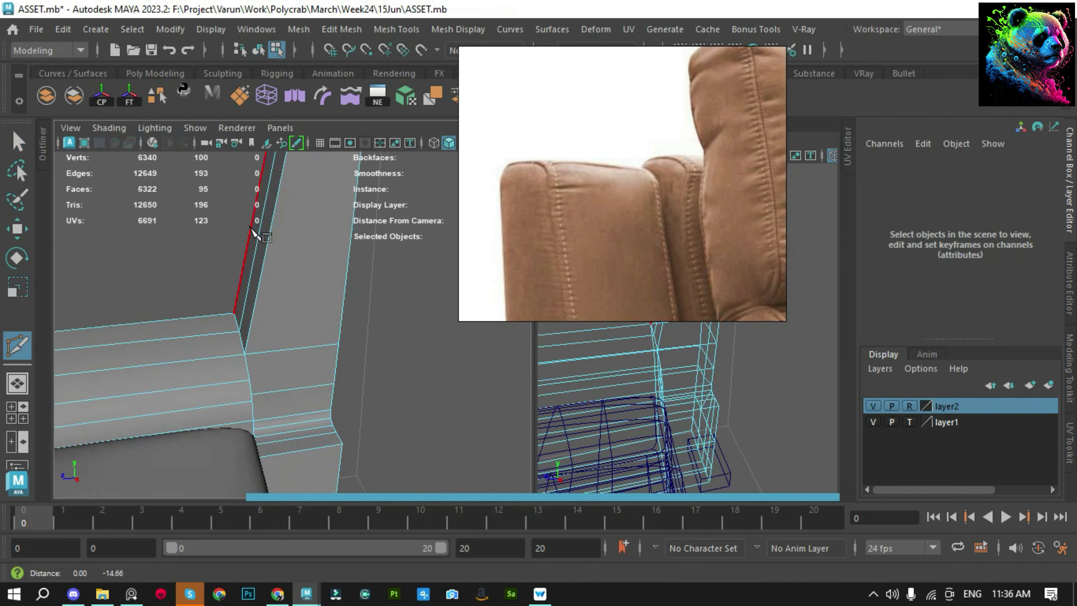
{"action": "right_click_drag", "start_coordinate": [254, 232], "coordinate": [253, 351], "text": "alt"}
Multi-Cut along the armrest's side edge, then reselect the armrest mesh
{"action": "left_click", "coordinate": [254, 351]}
{"action": "mouse_move", "coordinate": [275, 347]}
{"action": "left_mouse_down", "text": "alt"}
{"action": "mouse_move", "coordinate": [360, 349]}
{"action": "mouse_move", "coordinate": [301, 320]}
{"action": "left_mouse_up", "text": "alt"}
{"action": "left_click_drag", "start_coordinate": [382, 370], "coordinate": [333, 328], "text": "alt"}
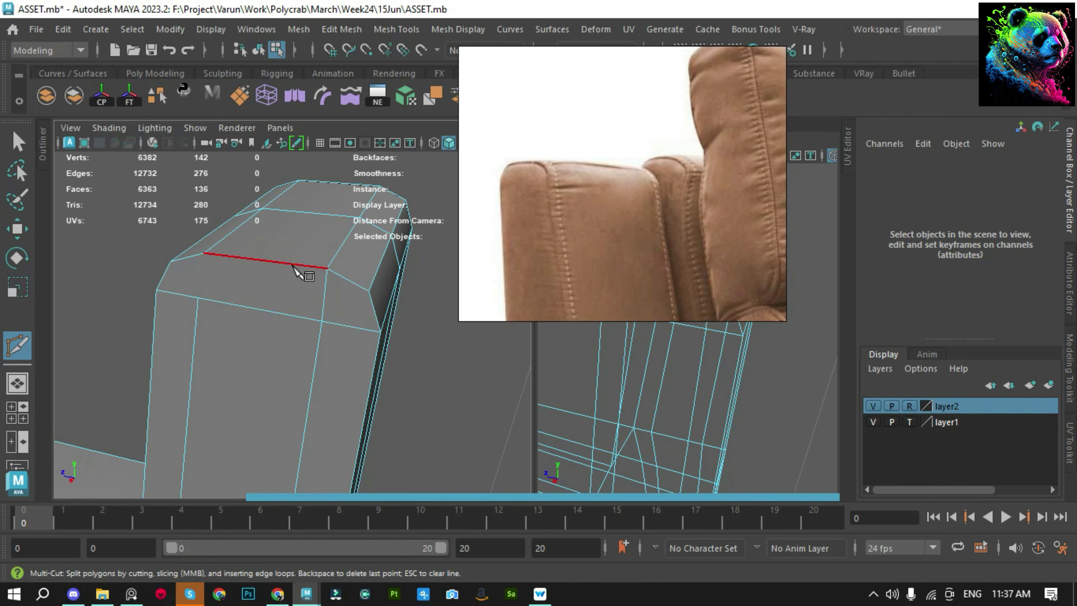
{"action": "mouse_move", "coordinate": [306, 338]}
{"action": "left_mouse_down", "text": "alt"}
{"action": "mouse_move", "coordinate": [319, 307]}
{"action": "mouse_move", "coordinate": [284, 297]}
{"action": "left_mouse_up", "text": "alt"}
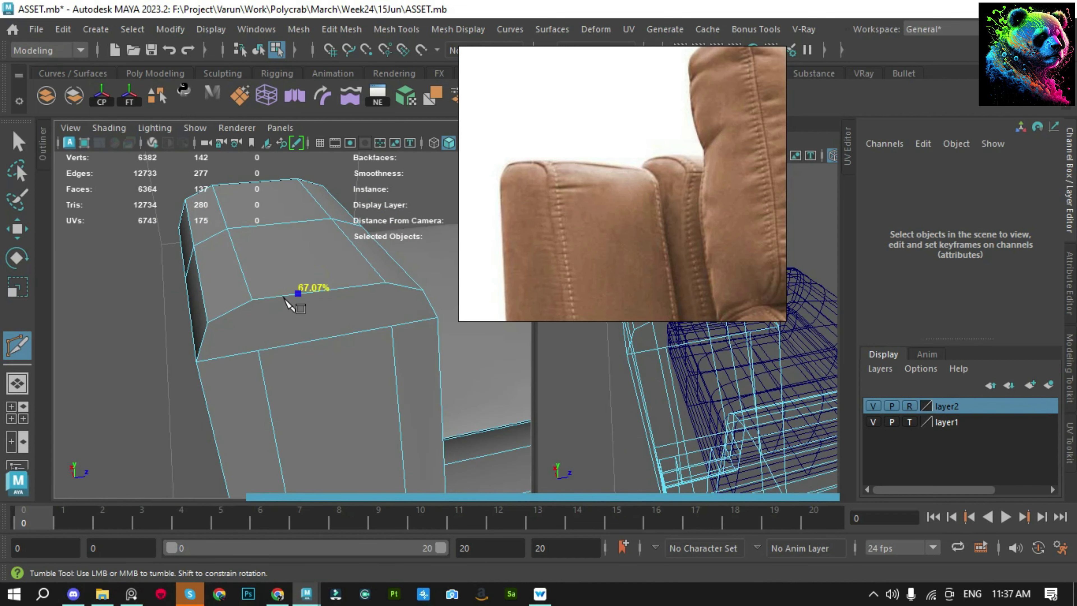
{"action": "key", "text": "w"}
{"action": "left_click", "coordinate": [344, 282]}
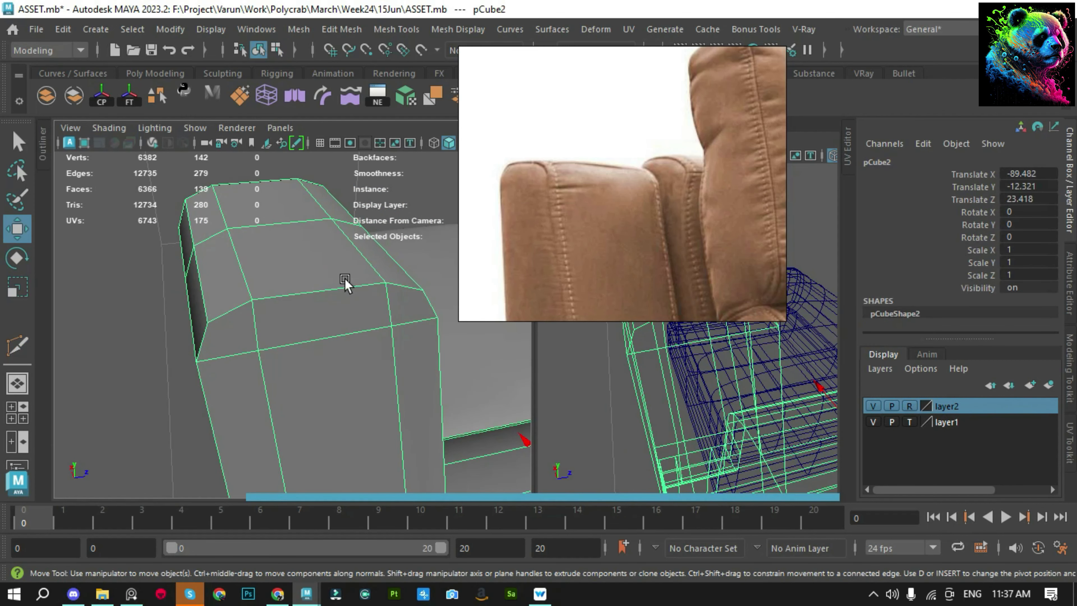
{"action": "left_click_drag", "start_coordinate": [345, 282], "coordinate": [384, 245], "text": "alt"}
{"action": "left_click", "coordinate": [272, 267]}
{"action": "mouse_move", "coordinate": [271, 266]}
{"action": "left_mouse_down", "text": "alt"}
{"action": "mouse_move", "coordinate": [360, 298]}
{"action": "mouse_move", "coordinate": [284, 343]}
{"action": "mouse_move", "coordinate": [241, 420]}
{"action": "left_mouse_up", "text": "alt"}
{"action": "left_click", "coordinate": [240, 421]}
{"action": "mouse_move", "coordinate": [245, 373]}
{"action": "left_mouse_down", "text": "alt"}
{"action": "mouse_move", "coordinate": [306, 377]}
{"action": "mouse_move", "coordinate": [314, 330]}
{"action": "left_mouse_up", "text": "alt"}
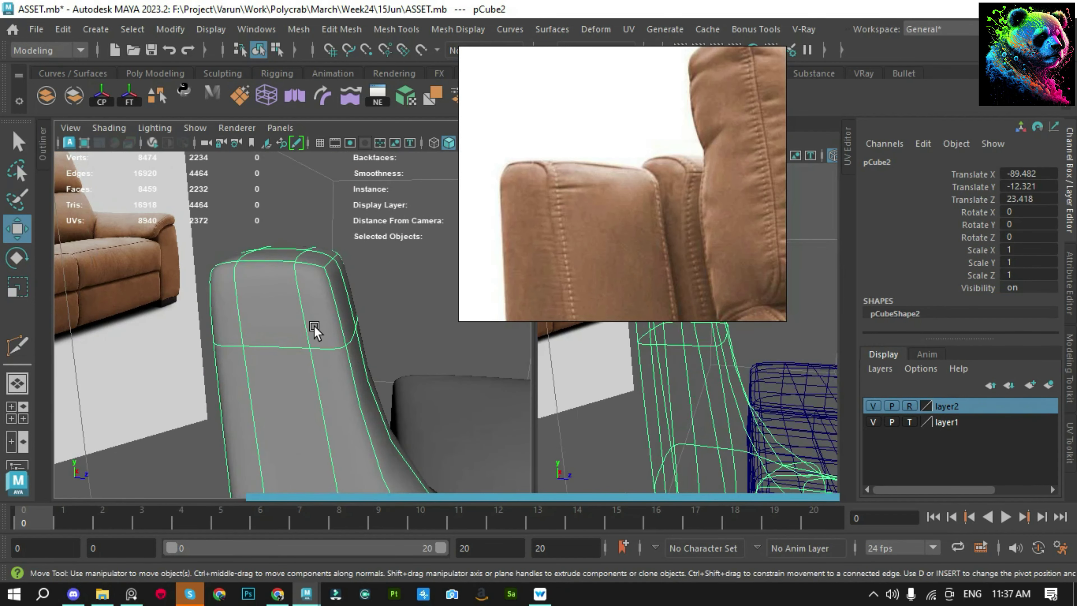
{"action": "right_click_drag", "start_coordinate": [324, 305], "coordinate": [240, 253]}
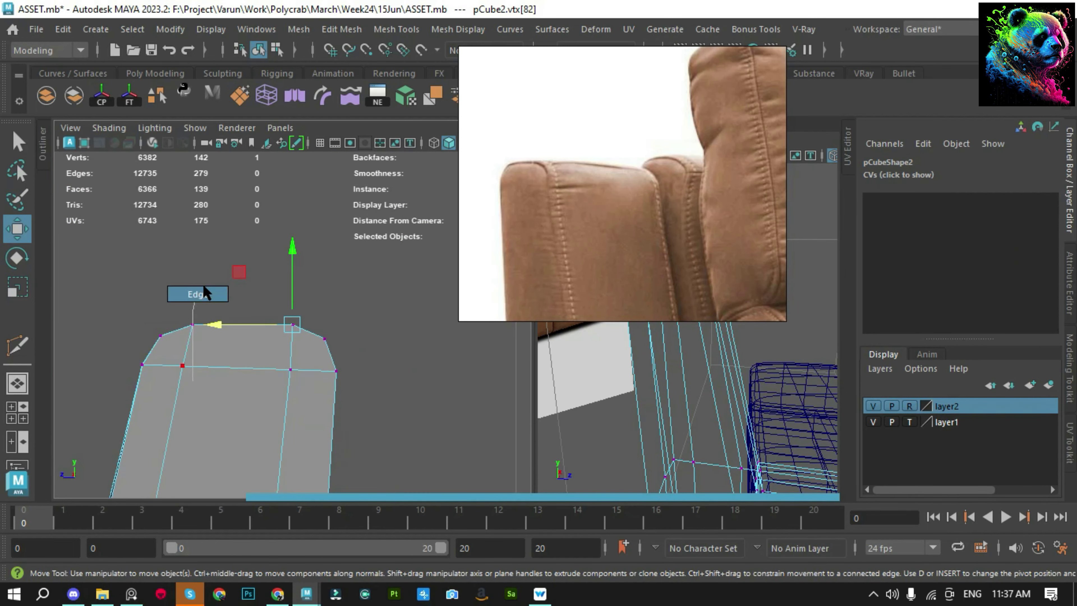
Insert an edge loop near the armrest top and check it in smooth preview
{"action": "left_click", "coordinate": [242, 324]}
{"action": "mouse_move", "coordinate": [257, 336]}
{"action": "right_mouse_down", "text": "shift"}
{"action": "mouse_move", "coordinate": [146, 401]}
{"action": "mouse_move", "coordinate": [220, 422]}
{"action": "right_mouse_up", "text": "shift"}
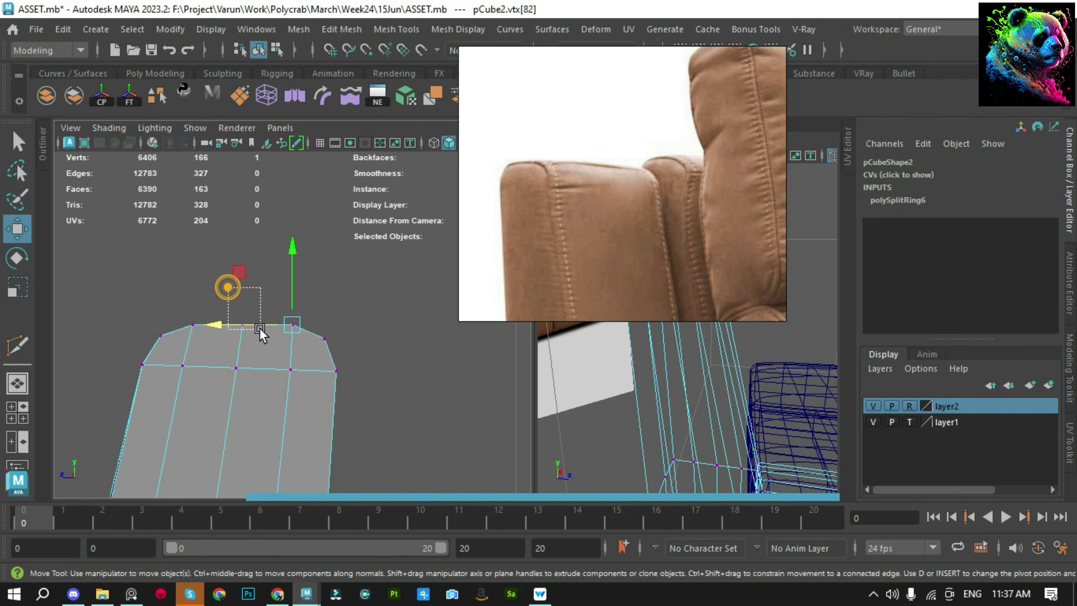
{"action": "key", "text": "F8"}
{"action": "key", "text": "3"}
{"action": "scroll", "coordinate": [294, 320], "scroll_direction": "up", "scroll_amount": 5}
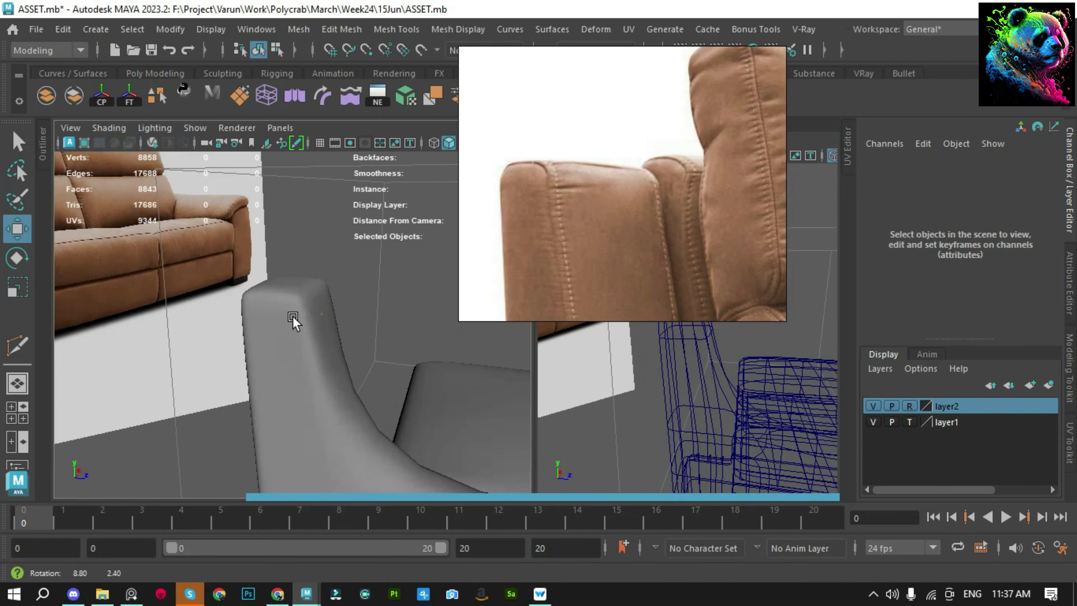
{"action": "scroll", "coordinate": [316, 403], "scroll_direction": "down", "scroll_amount": 3}
{"action": "left_click", "coordinate": [310, 329]}
{"action": "key", "text": "1"}
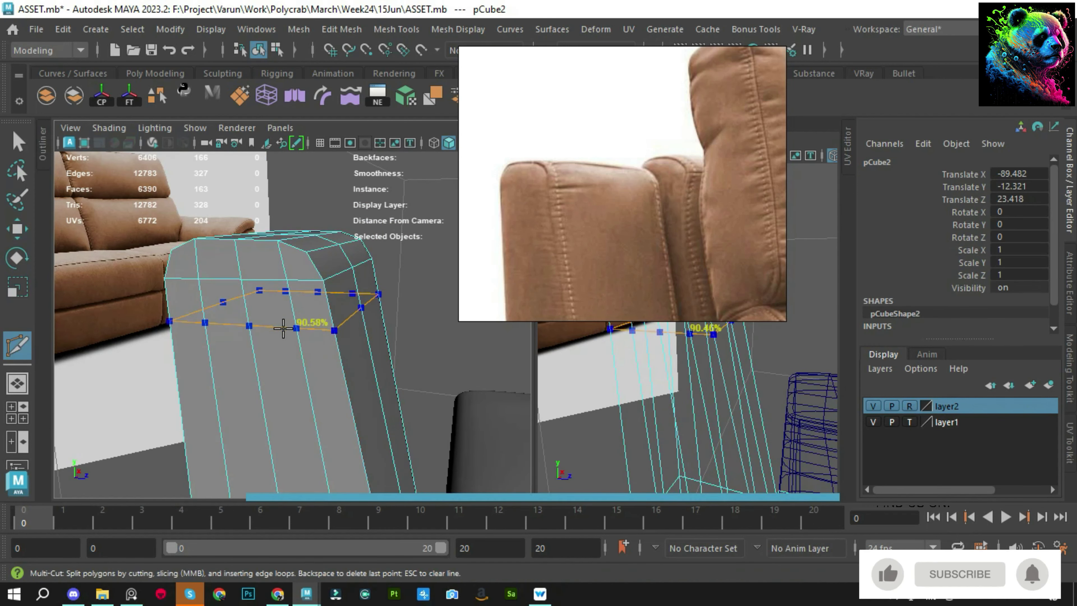
Add another edge loop around the upper armrest and inspect it from several angles
{"action": "left_click", "coordinate": [386, 231]}
{"action": "mouse_move", "coordinate": [370, 250]}
{"action": "left_mouse_down", "text": "alt"}
{"action": "mouse_move", "coordinate": [312, 295]}
{"action": "mouse_move", "coordinate": [343, 281]}
{"action": "left_mouse_up", "text": "alt"}
{"action": "left_click", "coordinate": [312, 296]}
{"action": "middle_click_drag", "start_coordinate": [343, 281], "coordinate": [317, 254], "text": "alt"}
{"action": "mouse_move", "coordinate": [318, 253]}
{"action": "left_mouse_down", "text": "alt"}
{"action": "mouse_move", "coordinate": [279, 301]}
{"action": "mouse_move", "coordinate": [169, 363]}
{"action": "mouse_move", "coordinate": [112, 365]}
{"action": "left_mouse_up", "text": "alt"}
{"action": "scroll", "coordinate": [276, 305], "scroll_direction": "down", "scroll_amount": 3}
{"action": "left_click", "coordinate": [137, 329]}
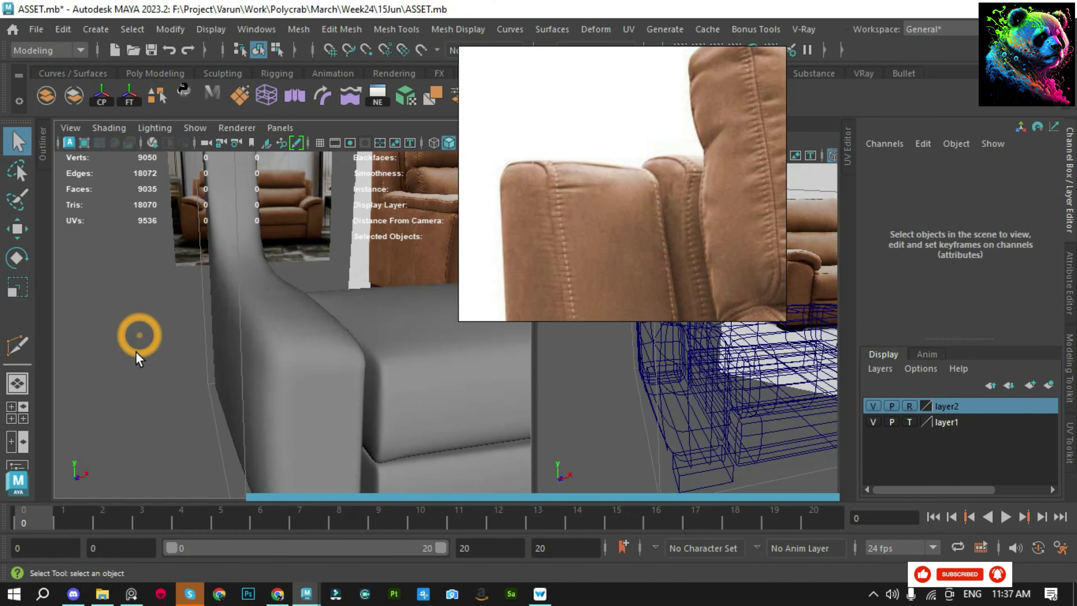
{"action": "scroll", "coordinate": [136, 329], "scroll_direction": "up", "scroll_amount": 5}
Bevel the armrest's inner corner edge with a one-segment bevel
{"action": "scroll", "coordinate": [758, 154], "scroll_direction": "down", "scroll_amount": 3}
{"action": "scroll", "coordinate": [781, 42], "scroll_direction": "up", "scroll_amount": 3}
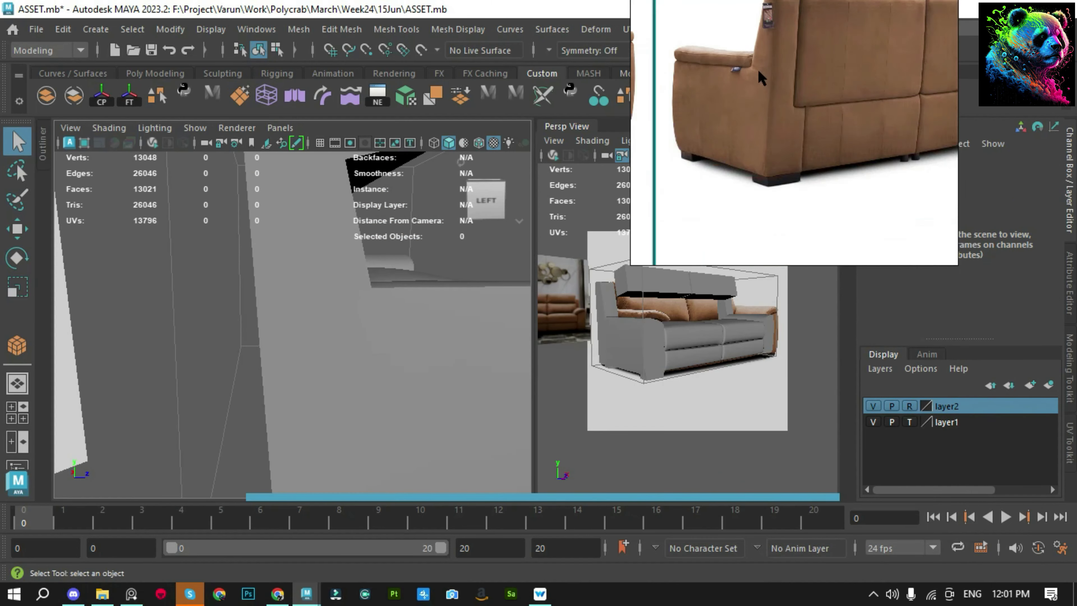
{"action": "scroll", "coordinate": [780, 51], "scroll_direction": "up", "scroll_amount": 2}
{"action": "scroll", "coordinate": [779, 66], "scroll_direction": "up", "scroll_amount": 2}
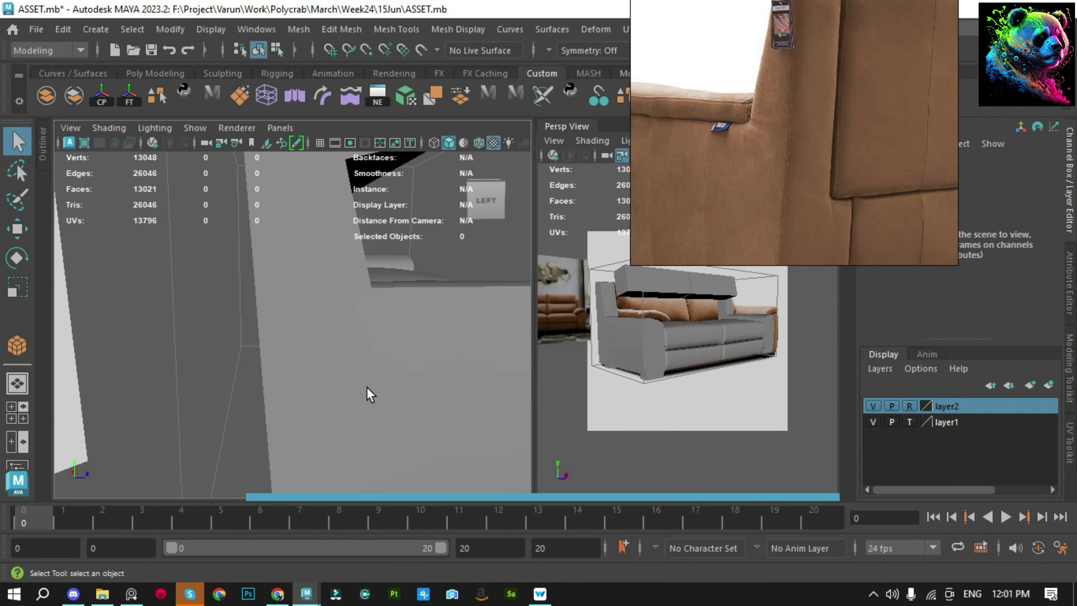
{"action": "scroll", "coordinate": [356, 361], "scroll_direction": "down", "scroll_amount": 3}
{"action": "scroll", "coordinate": [322, 352], "scroll_direction": "down", "scroll_amount": 3}
{"action": "left_click", "coordinate": [341, 377]}
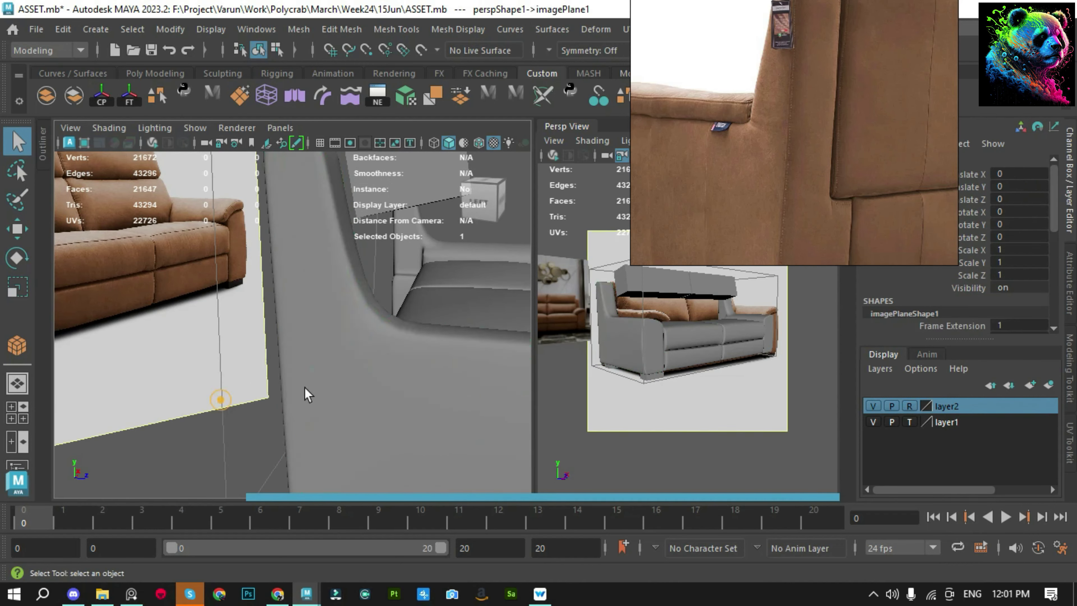
{"action": "mouse_move", "coordinate": [308, 394]}
{"action": "left_mouse_down", "text": "alt"}
{"action": "mouse_move", "coordinate": [356, 320]}
{"action": "mouse_move", "coordinate": [392, 323]}
{"action": "left_mouse_up", "text": "alt"}
{"action": "left_click", "coordinate": [389, 349]}
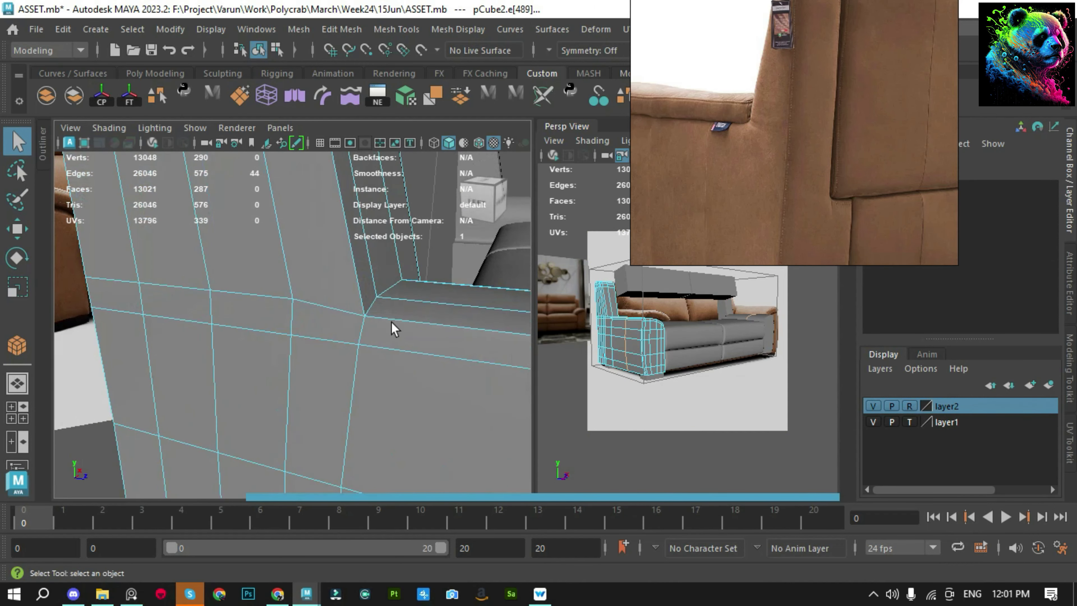
{"action": "right_click_drag", "start_coordinate": [336, 209], "coordinate": [384, 210], "text": "shift"}
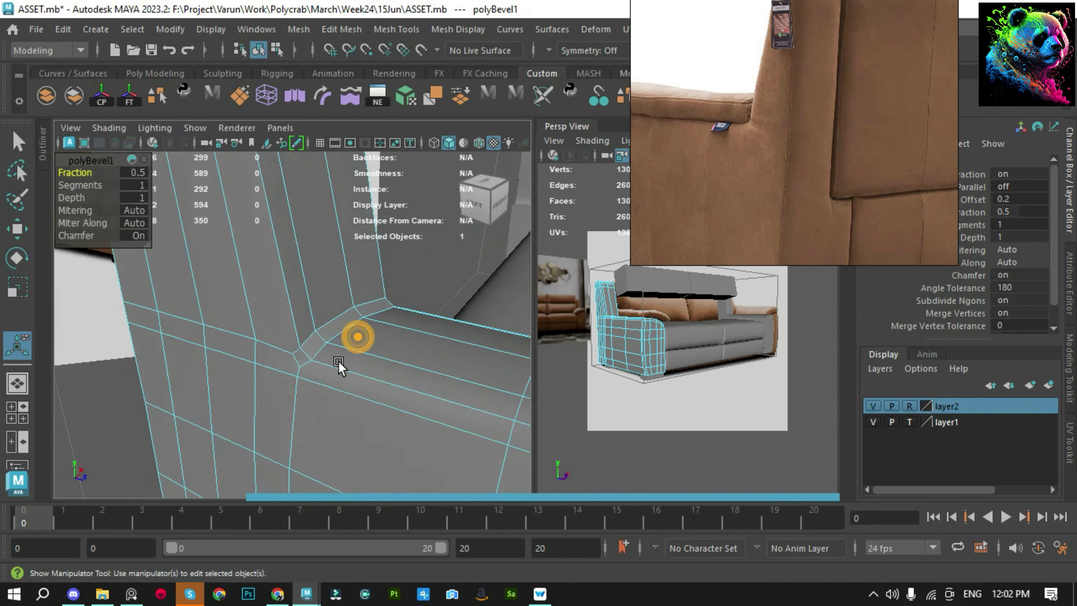
Add a supporting cut beside the bevel and inspect the smoothed armrest and backrest
{"action": "left_click_drag", "start_coordinate": [348, 337], "coordinate": [239, 309], "text": "alt"}
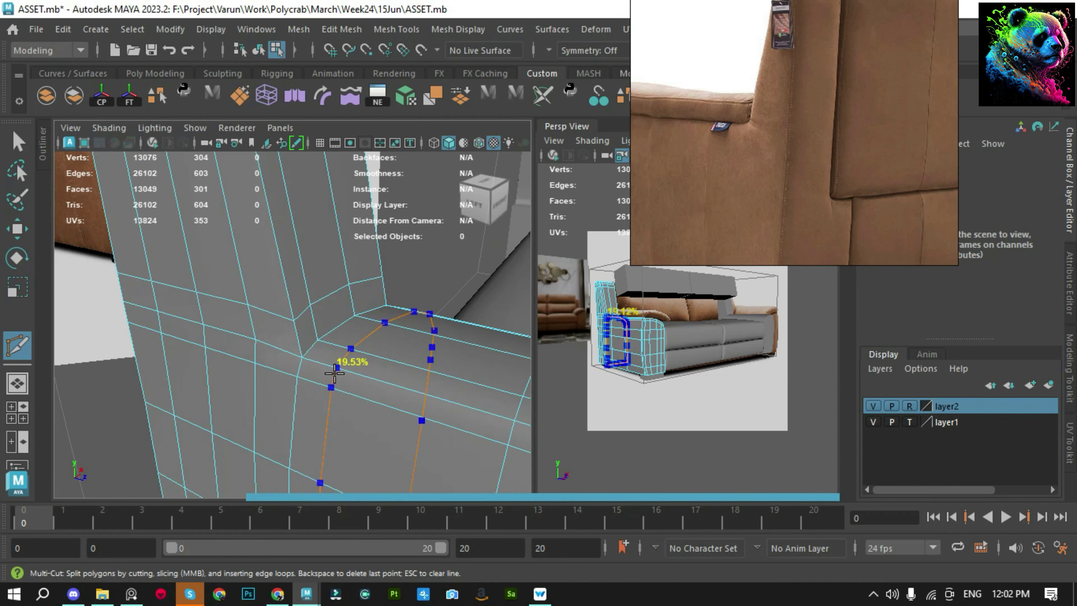
{"action": "left_click_drag", "start_coordinate": [322, 366], "coordinate": [103, 440], "text": "alt"}
{"action": "left_click", "coordinate": [396, 305]}
{"action": "right_click_drag", "start_coordinate": [397, 306], "coordinate": [377, 356], "text": "alt"}
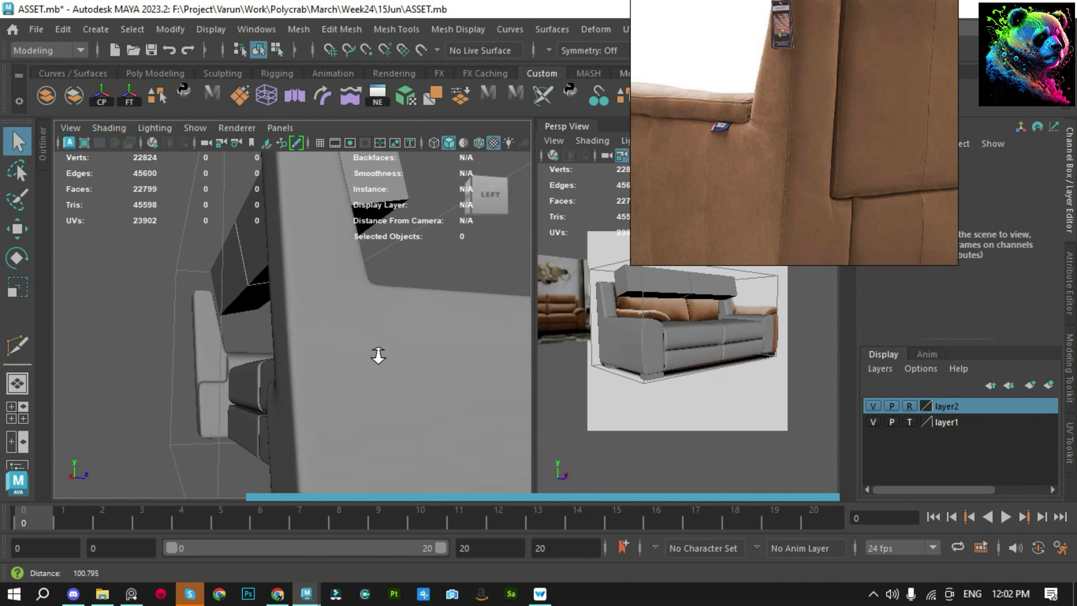
{"action": "mouse_move", "coordinate": [382, 314]}
{"action": "left_mouse_down", "text": "alt"}
{"action": "mouse_move", "coordinate": [327, 353]}
{"action": "mouse_move", "coordinate": [314, 313]}
{"action": "left_mouse_up", "text": "alt"}
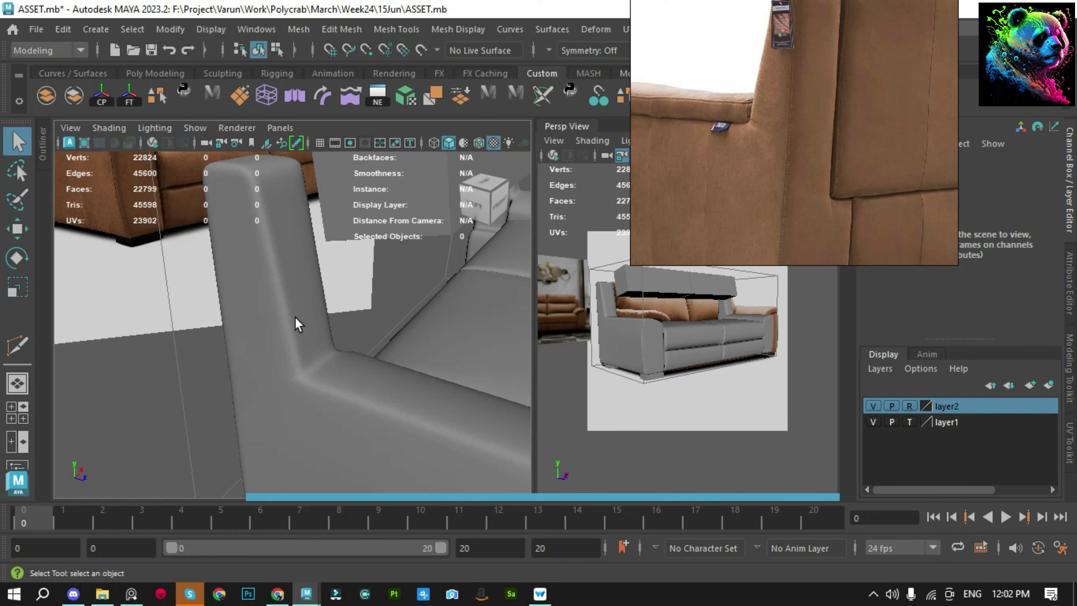
{"action": "mouse_move", "coordinate": [384, 376]}
{"action": "left_mouse_down", "text": "alt"}
{"action": "mouse_move", "coordinate": [226, 373]}
{"action": "mouse_move", "coordinate": [315, 404]}
{"action": "mouse_move", "coordinate": [372, 404]}
{"action": "mouse_move", "coordinate": [164, 314]}
{"action": "mouse_move", "coordinate": [283, 200]}
{"action": "mouse_move", "coordinate": [298, 330]}
{"action": "mouse_move", "coordinate": [205, 312]}
{"action": "mouse_move", "coordinate": [456, 388]}
{"action": "left_mouse_up", "text": "alt"}
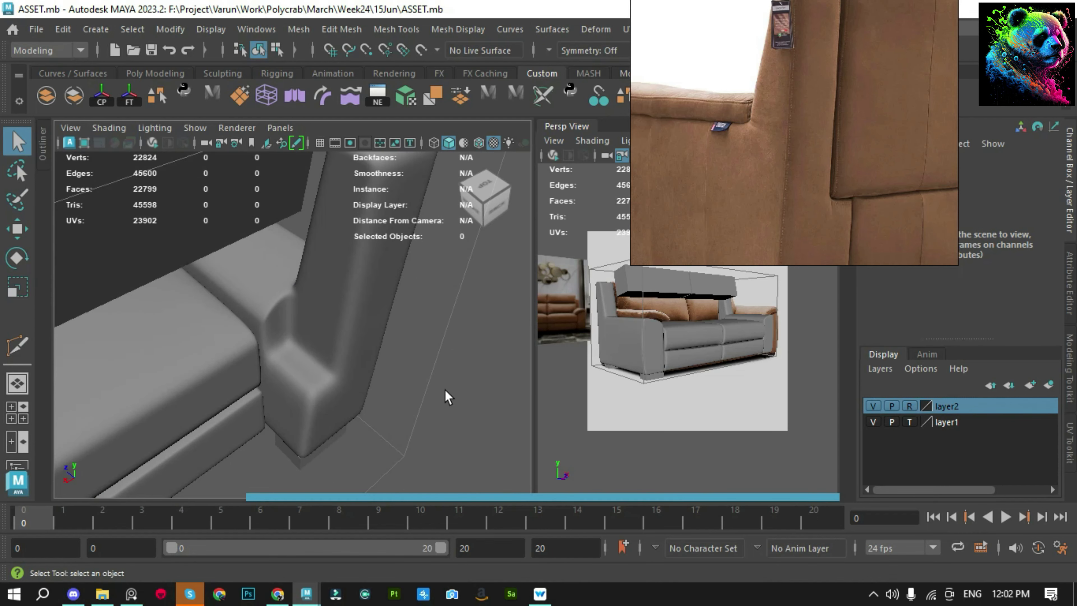
Select the armrest mesh and inspect an edge on its inner side
{"action": "scroll", "coordinate": [875, 178], "scroll_direction": "down", "scroll_amount": 3}
{"action": "scroll", "coordinate": [831, 200], "scroll_direction": "down", "scroll_amount": 3}
{"action": "scroll", "coordinate": [750, 254], "scroll_direction": "up", "scroll_amount": 5}
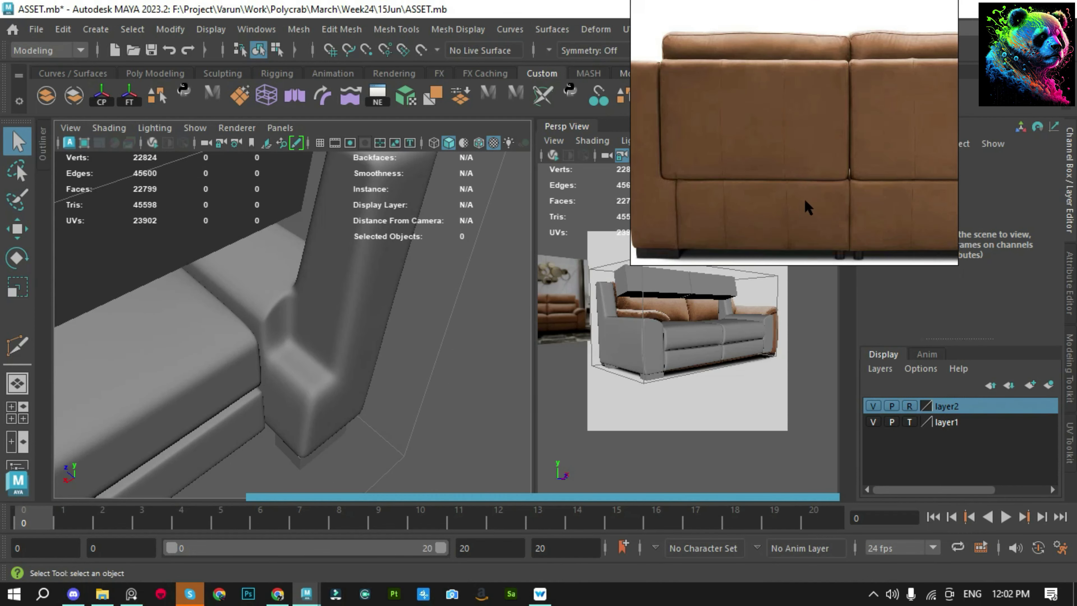
{"action": "scroll", "coordinate": [729, 119], "scroll_direction": "up", "scroll_amount": 2}
{"action": "scroll", "coordinate": [933, 136], "scroll_direction": "down", "scroll_amount": 3}
{"action": "scroll", "coordinate": [932, 165], "scroll_direction": "up", "scroll_amount": 4}
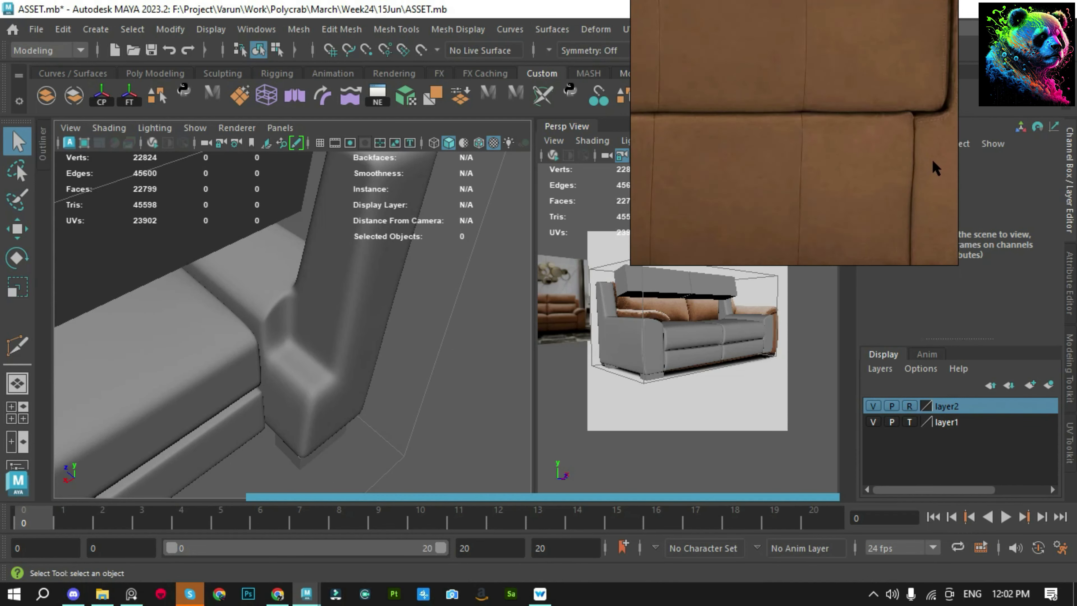
{"action": "scroll", "coordinate": [808, 144], "scroll_direction": "down", "scroll_amount": 2}
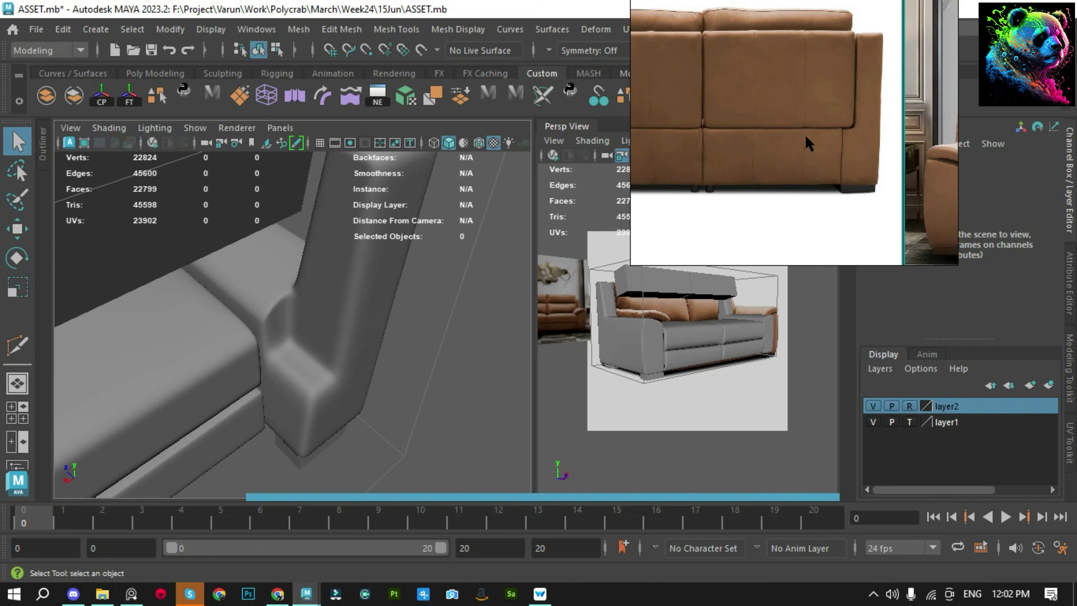
{"action": "mouse_move", "coordinate": [68, 242]}
{"action": "left_mouse_down", "text": "alt"}
{"action": "mouse_move", "coordinate": [120, 233]}
{"action": "mouse_move", "coordinate": [344, 247]}
{"action": "mouse_move", "coordinate": [358, 322]}
{"action": "left_mouse_up", "text": "alt"}
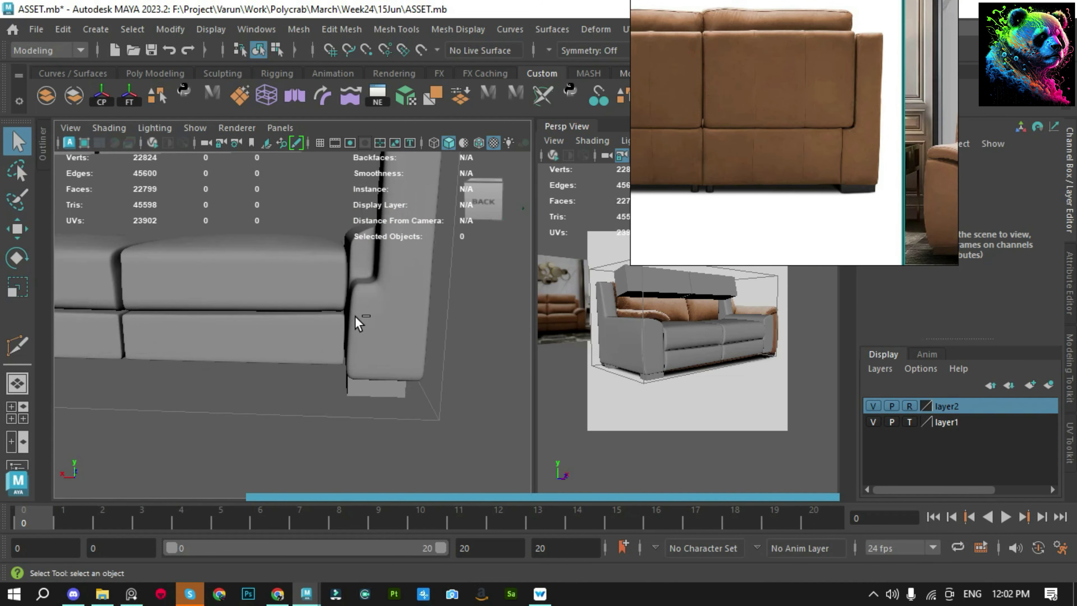
{"action": "left_click", "coordinate": [406, 340]}
{"action": "scroll", "coordinate": [403, 346], "scroll_direction": "up", "scroll_amount": 3}
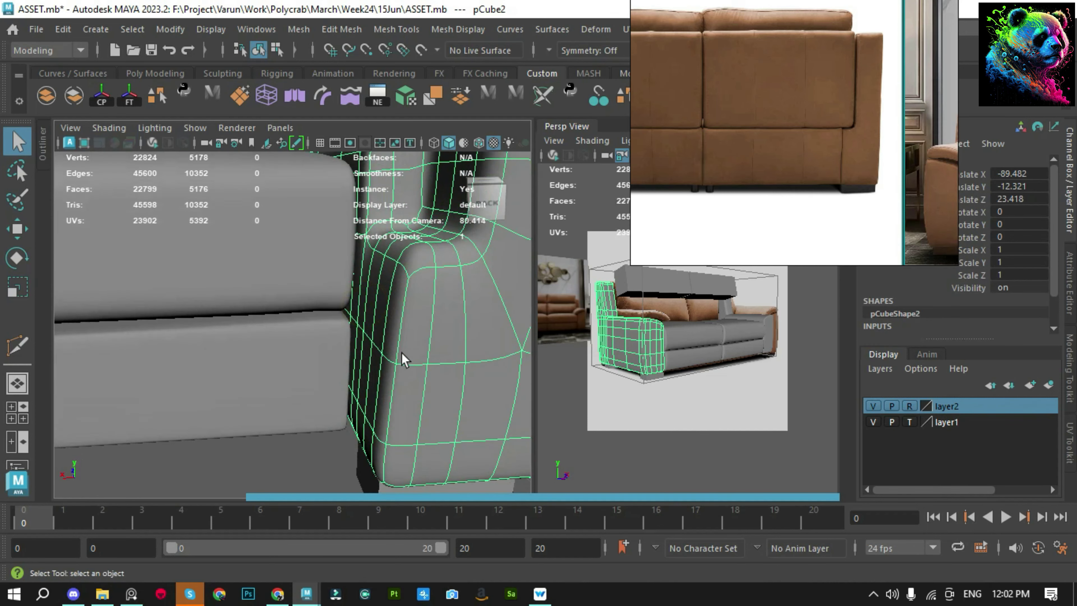
{"action": "scroll", "coordinate": [415, 350], "scroll_direction": "up", "scroll_amount": 1}
{"action": "mouse_move", "coordinate": [418, 350]}
{"action": "left_mouse_down", "text": "alt"}
{"action": "mouse_move", "coordinate": [371, 337]}
{"action": "mouse_move", "coordinate": [378, 361]}
{"action": "left_mouse_up", "text": "alt"}
{"action": "key", "text": "F10"}
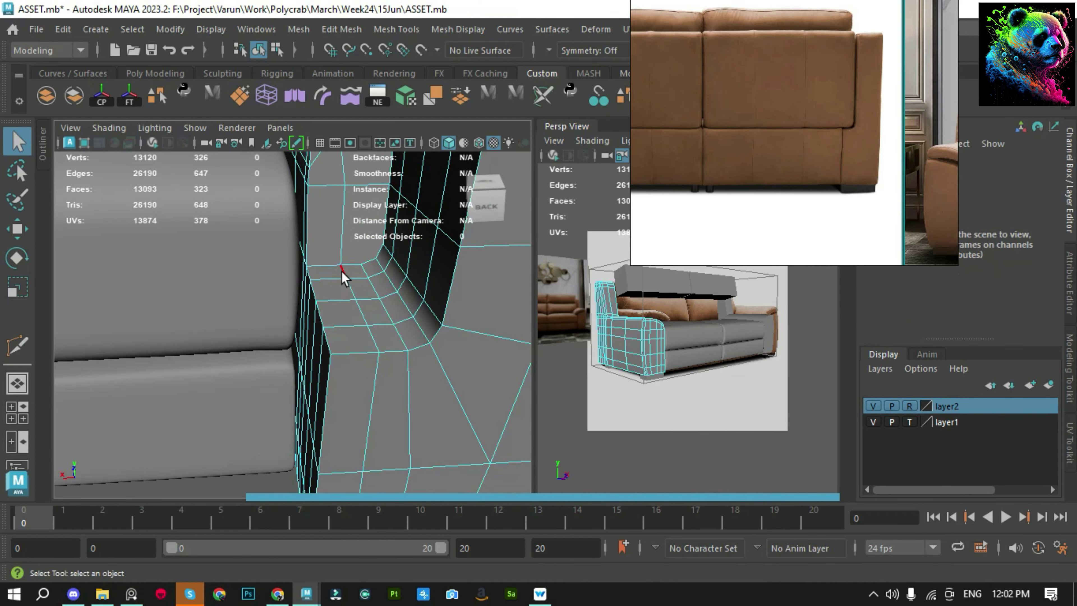
{"action": "left_click", "coordinate": [371, 373]}
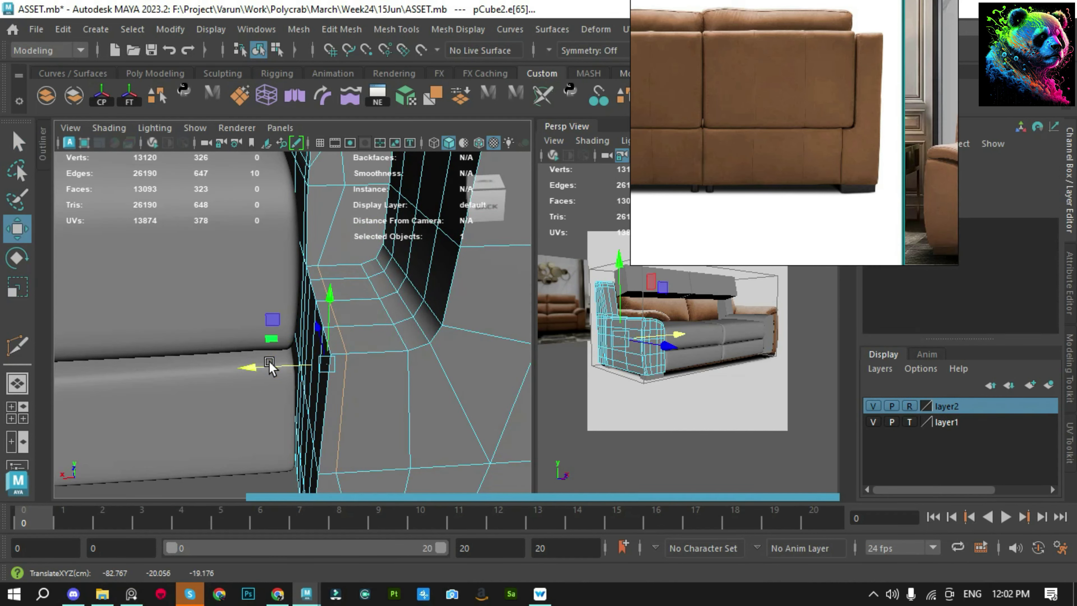
{"action": "key", "text": "F8"}
Multi-cut a new edge into the armrest
{"action": "mouse_move", "coordinate": [349, 464]}
{"action": "left_mouse_down", "text": "alt"}
{"action": "mouse_move", "coordinate": [343, 360]}
{"action": "mouse_move", "coordinate": [367, 337]}
{"action": "left_mouse_up", "text": "alt"}
{"action": "right_click_drag", "start_coordinate": [367, 337], "coordinate": [300, 283], "text": "shift"}
{"action": "left_click", "coordinate": [324, 280]}
{"action": "mouse_move", "coordinate": [324, 280]}
{"action": "left_mouse_down", "text": "alt"}
{"action": "mouse_move", "coordinate": [334, 302]}
{"action": "mouse_move", "coordinate": [331, 289]}
{"action": "left_mouse_up", "text": "alt"}
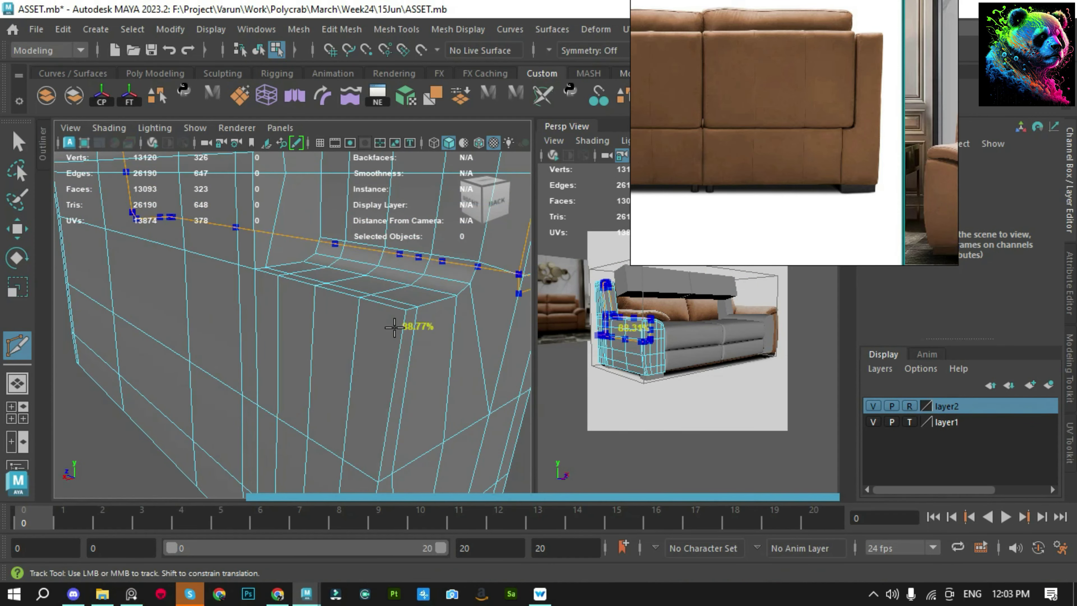
{"action": "key", "text": "f"}
{"action": "key", "text": "q"}
{"action": "key", "text": "F8"}
Cut a second new edge across the armrest's rear corner
{"action": "mouse_move", "coordinate": [387, 340]}
{"action": "left_mouse_down", "text": "alt"}
{"action": "mouse_move", "coordinate": [274, 321]}
{"action": "mouse_move", "coordinate": [405, 313]}
{"action": "left_mouse_up", "text": "alt"}
{"action": "right_click_drag", "start_coordinate": [405, 313], "coordinate": [403, 293], "text": "shift"}
{"action": "left_click_drag", "start_coordinate": [403, 293], "coordinate": [322, 272], "text": "alt"}
{"action": "scroll", "coordinate": [321, 270], "scroll_direction": "up", "scroll_amount": 5}
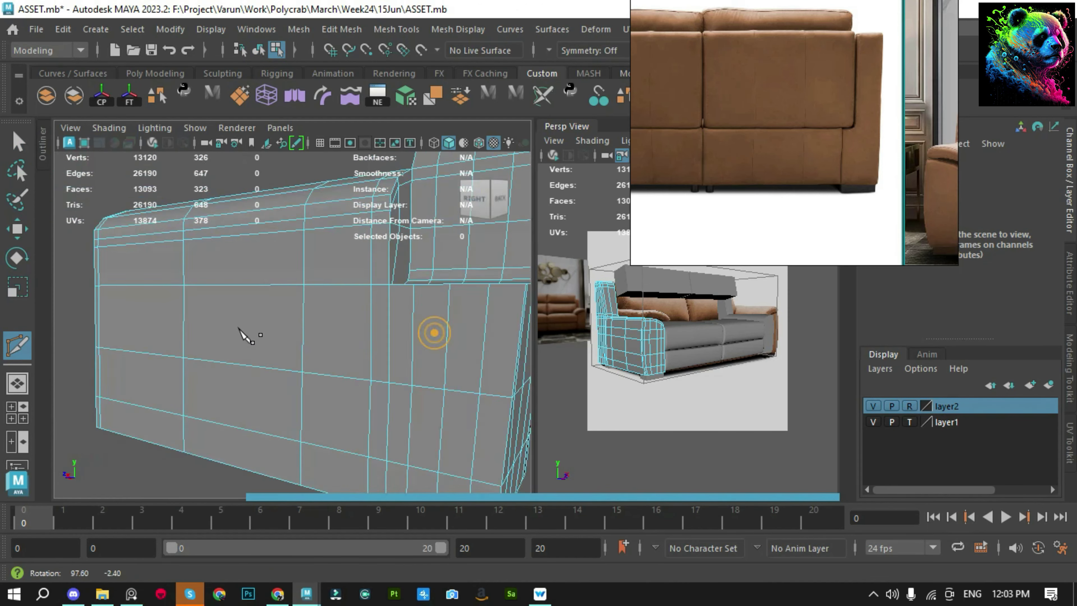
{"action": "left_click", "coordinate": [337, 330]}
{"action": "mouse_move", "coordinate": [276, 313]}
{"action": "left_mouse_down", "text": "alt"}
{"action": "mouse_move", "coordinate": [254, 335]}
{"action": "mouse_move", "coordinate": [269, 316]}
{"action": "left_mouse_up", "text": "alt"}
{"action": "right_click_drag", "start_coordinate": [266, 312], "coordinate": [291, 276], "text": "alt"}
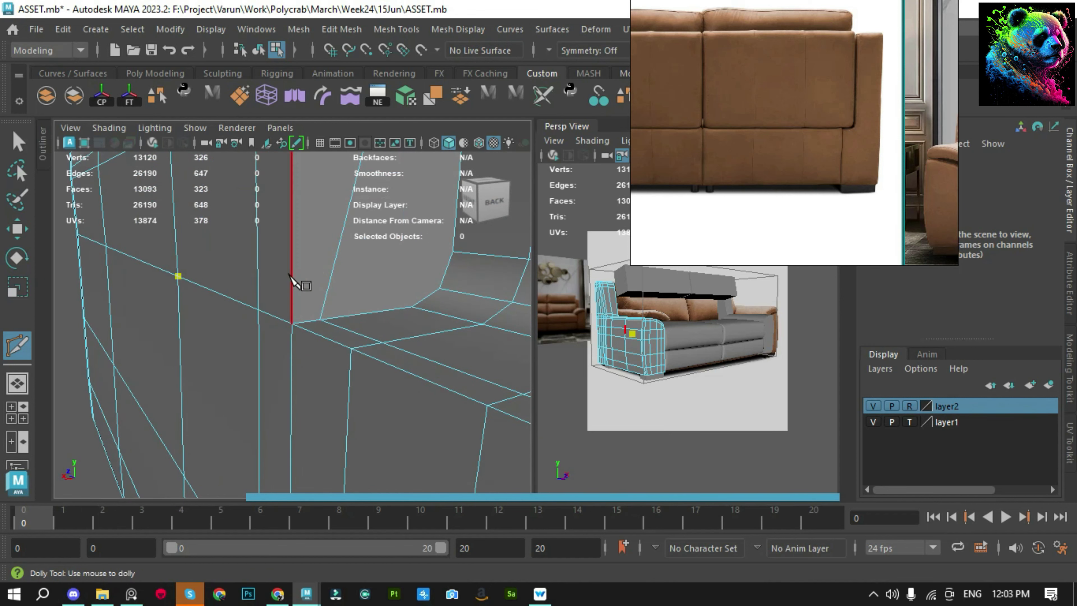
{"action": "right_click_drag", "start_coordinate": [459, 282], "coordinate": [413, 291], "text": "alt"}
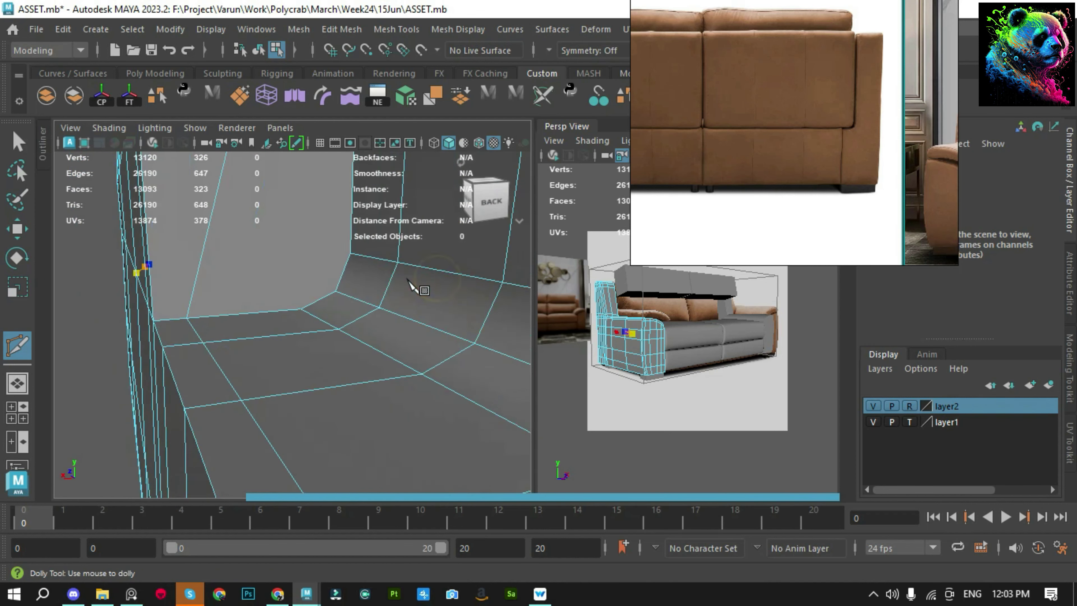
{"action": "key", "text": "Return"}
{"action": "mouse_move", "coordinate": [353, 312]}
{"action": "right_mouse_down", "text": "alt"}
{"action": "mouse_move", "coordinate": [312, 300]}
{"action": "mouse_move", "coordinate": [343, 300]}
{"action": "right_mouse_up", "text": "alt"}
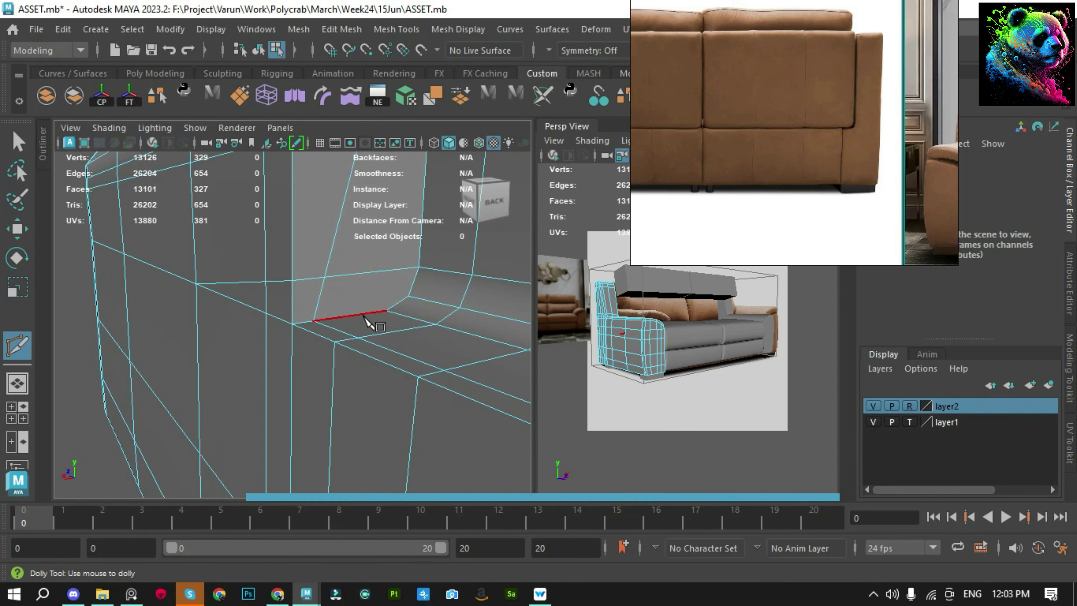
{"action": "key", "text": "q"}
{"action": "key", "text": "F8"}
Check the arm in smooth preview, then return to the unsmoothed cage
{"action": "key", "text": "3"}
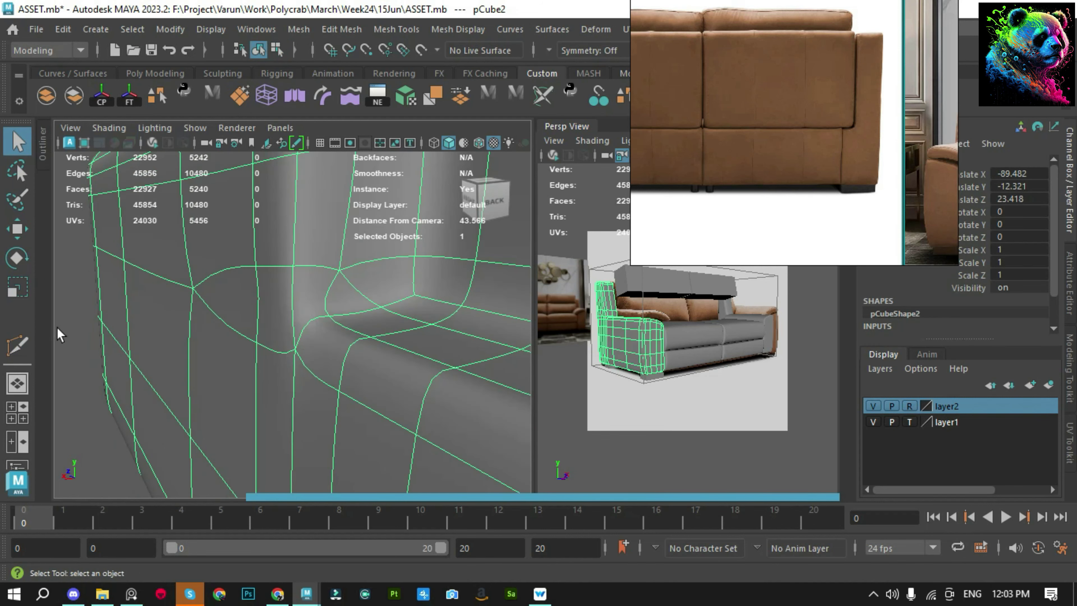
{"action": "left_click", "coordinate": [60, 335]}
{"action": "mouse_move", "coordinate": [364, 388]}
{"action": "right_mouse_down", "text": "alt"}
{"action": "mouse_move", "coordinate": [343, 286]}
{"action": "mouse_move", "coordinate": [308, 281]}
{"action": "mouse_move", "coordinate": [440, 320]}
{"action": "mouse_move", "coordinate": [445, 301]}
{"action": "mouse_move", "coordinate": [355, 339]}
{"action": "right_mouse_up", "text": "alt"}
{"action": "left_click", "coordinate": [343, 286]}
{"action": "key", "text": "1"}
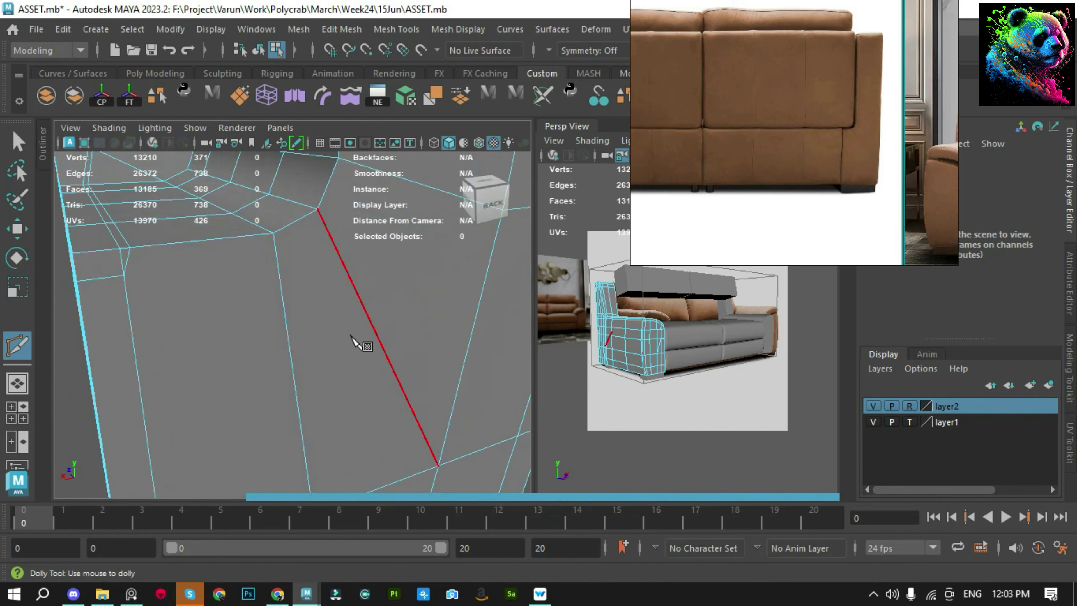
{"action": "right_click_drag", "start_coordinate": [132, 257], "coordinate": [132, 237], "text": "shift"}
{"action": "mouse_move", "coordinate": [132, 238]}
{"action": "left_mouse_down", "text": "alt"}
{"action": "mouse_move", "coordinate": [400, 244]}
{"action": "mouse_move", "coordinate": [274, 238]}
{"action": "left_mouse_up", "text": "alt"}
{"action": "key", "text": "F8"}
{"action": "left_click_drag", "start_coordinate": [324, 320], "coordinate": [336, 336], "text": "alt"}
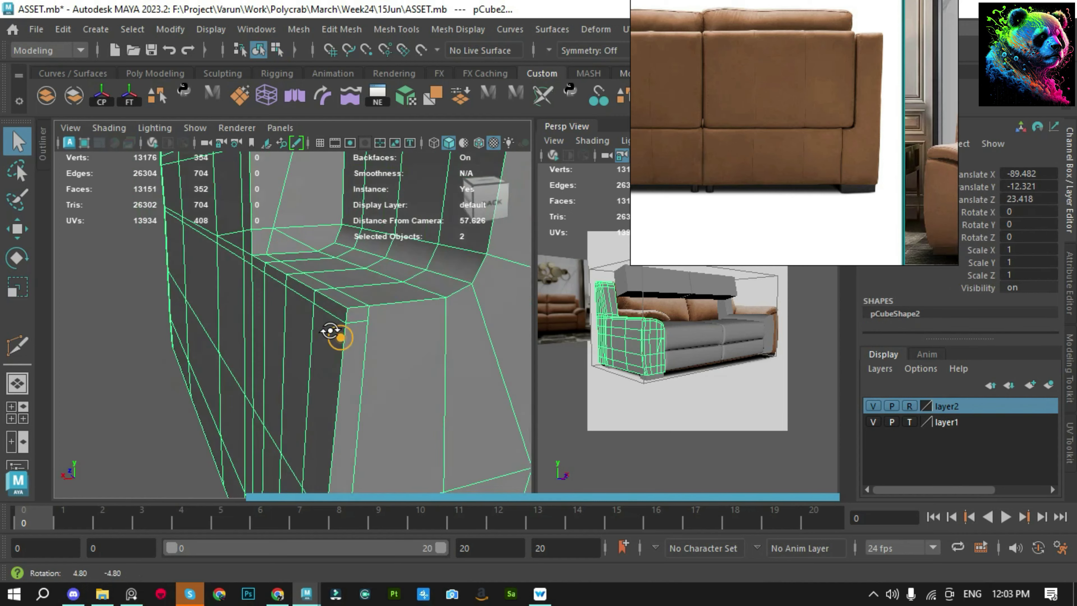
{"action": "right_click_drag", "start_coordinate": [336, 336], "coordinate": [319, 314], "text": "alt"}
{"action": "left_click", "coordinate": [153, 303]}
{"action": "left_click_drag", "start_coordinate": [385, 302], "coordinate": [373, 318], "text": "alt"}
{"action": "mouse_move", "coordinate": [373, 318]}
{"action": "right_mouse_down", "text": "alt"}
{"action": "mouse_move", "coordinate": [378, 338]}
{"action": "mouse_move", "coordinate": [338, 325]}
{"action": "right_mouse_up", "text": "alt"}
Delete the unwanted edge loop and its vertices on the armrest's inner side
{"action": "left_click", "coordinate": [313, 346]}
{"action": "key", "text": "F10"}
{"action": "left_click", "coordinate": [288, 323]}
{"action": "left_click_drag", "start_coordinate": [287, 323], "coordinate": [310, 348], "text": "alt"}
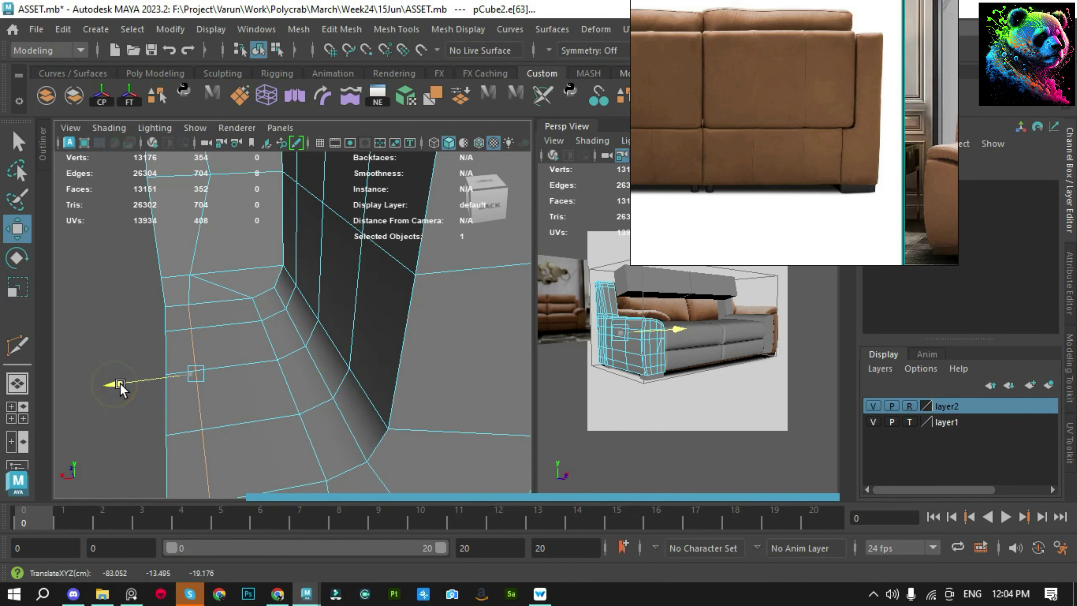
{"action": "mouse_move", "coordinate": [120, 384]}
{"action": "left_mouse_down", "text": "alt"}
{"action": "mouse_move", "coordinate": [212, 343]}
{"action": "mouse_move", "coordinate": [186, 337]}
{"action": "left_mouse_up", "text": "alt"}
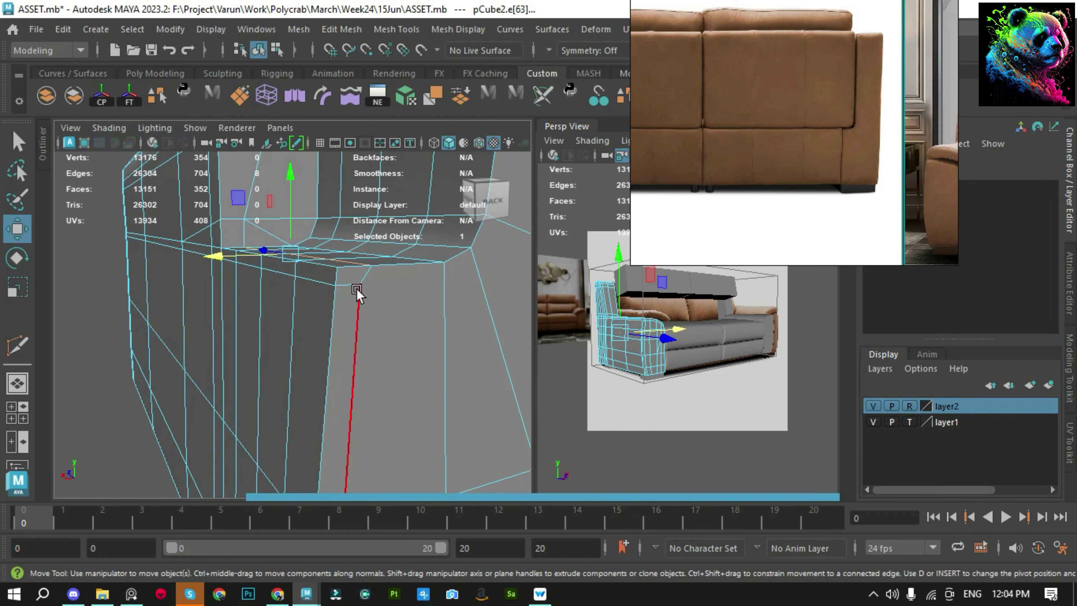
{"action": "key", "text": "F10"}
{"action": "double_click", "coordinate": [331, 276]}
{"action": "right_click_drag", "start_coordinate": [331, 276], "coordinate": [314, 297], "text": "shift"}
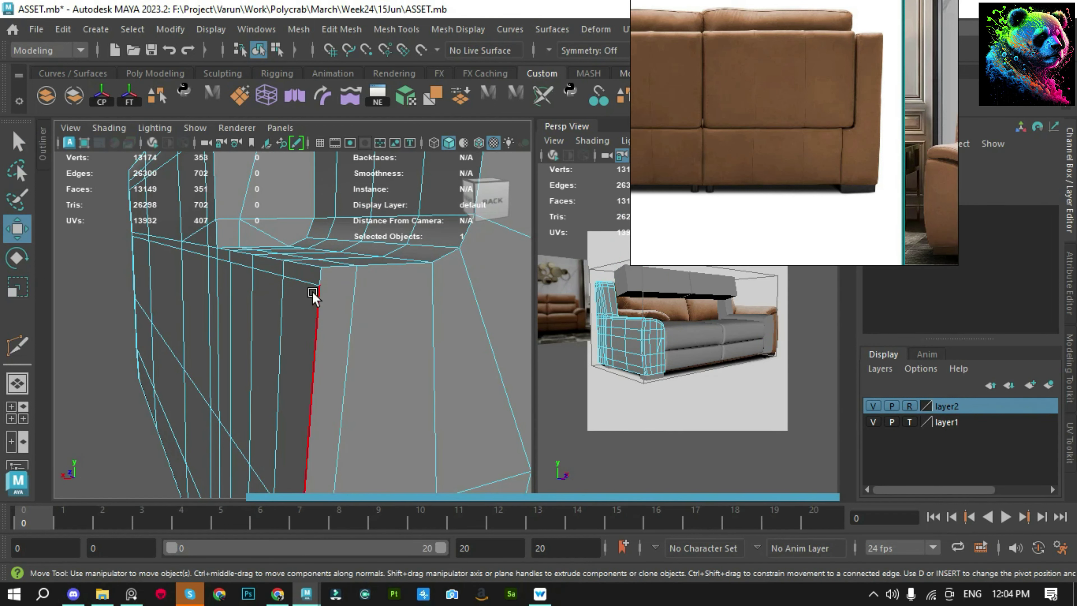
Remove the remaining leftover armrest edges with Delete Edge/Vertex
{"action": "mouse_move", "coordinate": [231, 282]}
{"action": "left_mouse_down", "text": "alt"}
{"action": "mouse_move", "coordinate": [385, 284]}
{"action": "mouse_move", "coordinate": [308, 284]}
{"action": "mouse_move", "coordinate": [260, 305]}
{"action": "left_mouse_up", "text": "alt"}
{"action": "key", "text": "q"}
{"action": "right_click_drag", "start_coordinate": [354, 282], "coordinate": [298, 320], "text": "shift"}
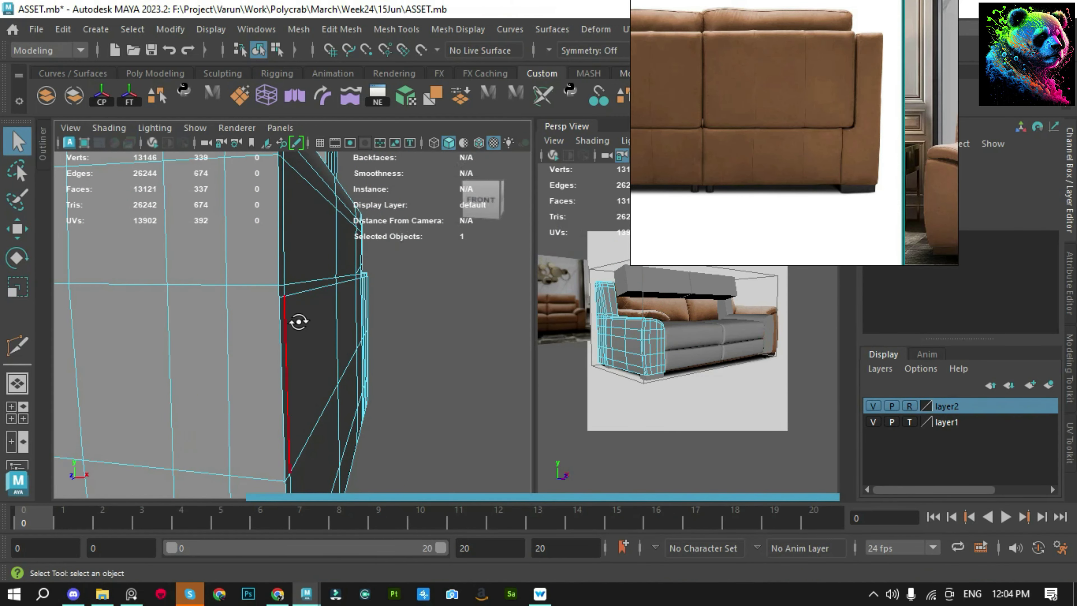
{"action": "left_click_drag", "start_coordinate": [298, 320], "coordinate": [201, 352], "text": "alt"}
{"action": "key", "text": "q"}
{"action": "left_click", "coordinate": [211, 364]}
{"action": "key", "text": "ctrl+Delete"}
{"action": "left_click", "coordinate": [241, 275]}
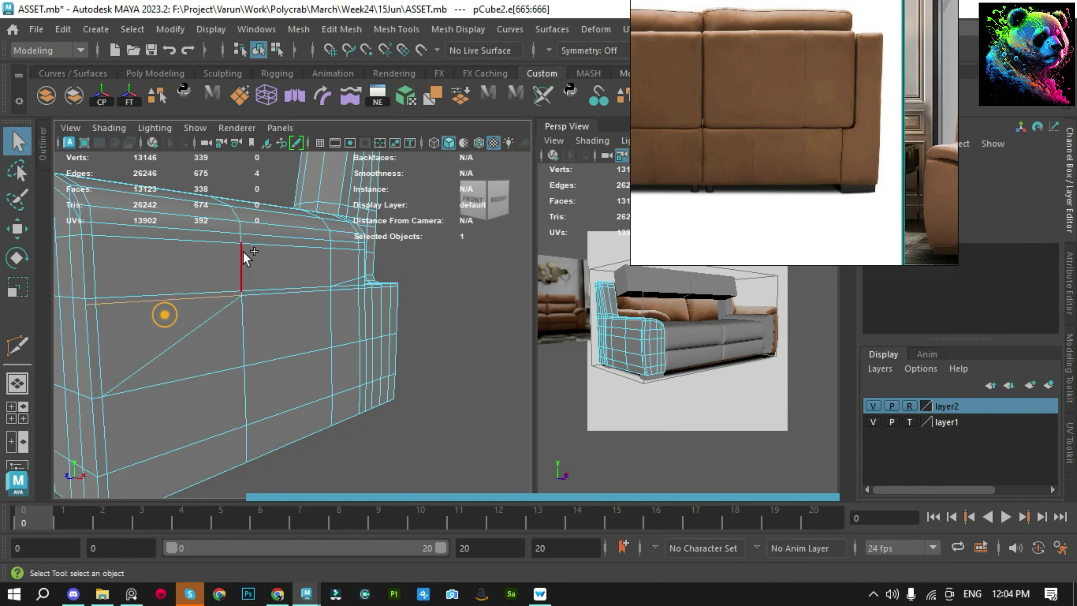
{"action": "key", "text": "ctrl+Delete"}
Multi-cut new edges into the armrest's inner corner
{"action": "left_click_drag", "start_coordinate": [319, 299], "coordinate": [240, 348], "text": "alt"}
{"action": "right_click_drag", "start_coordinate": [239, 348], "coordinate": [337, 292], "text": "alt"}
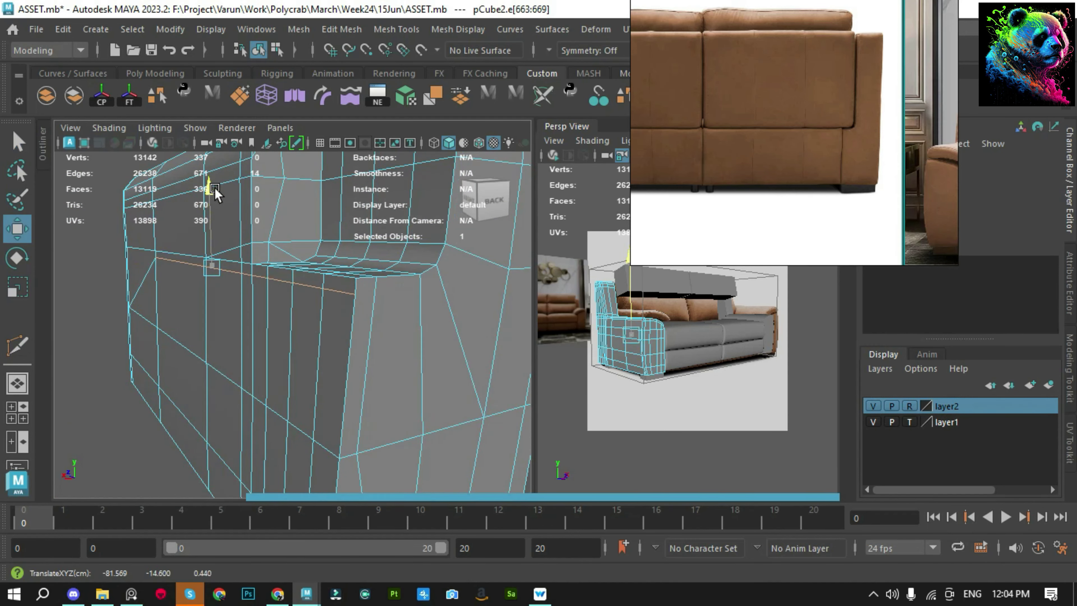
{"action": "mouse_move", "coordinate": [215, 191]}
{"action": "left_mouse_down", "text": "alt"}
{"action": "mouse_move", "coordinate": [413, 301]}
{"action": "mouse_move", "coordinate": [335, 310]}
{"action": "left_mouse_up", "text": "alt"}
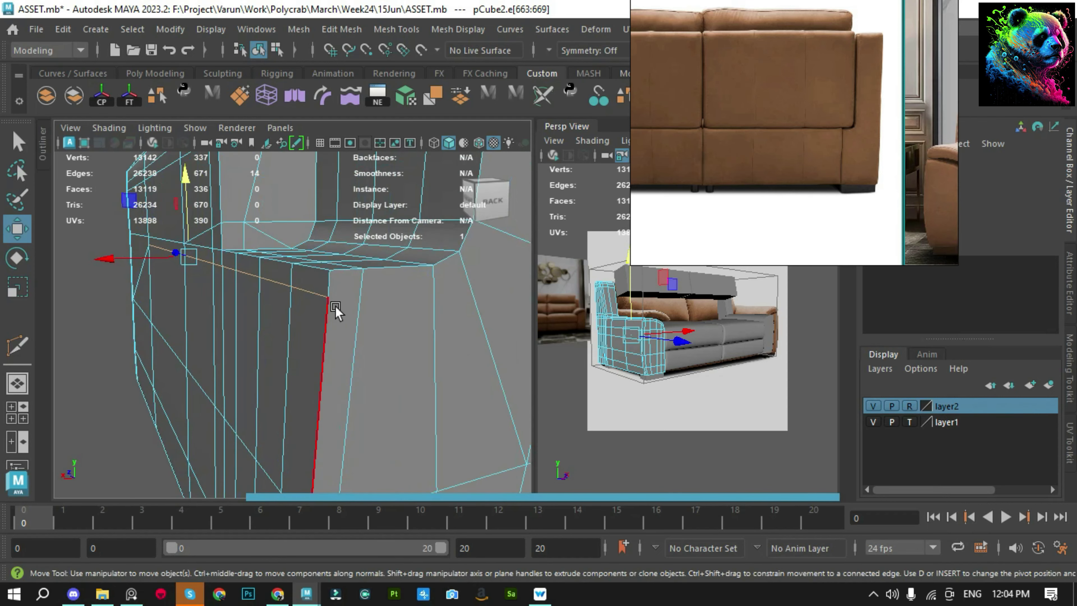
{"action": "mouse_move", "coordinate": [337, 312]}
{"action": "right_mouse_down", "text": "shift"}
{"action": "mouse_move", "coordinate": [356, 271]}
{"action": "mouse_move", "coordinate": [317, 234]}
{"action": "right_mouse_up", "text": "shift"}
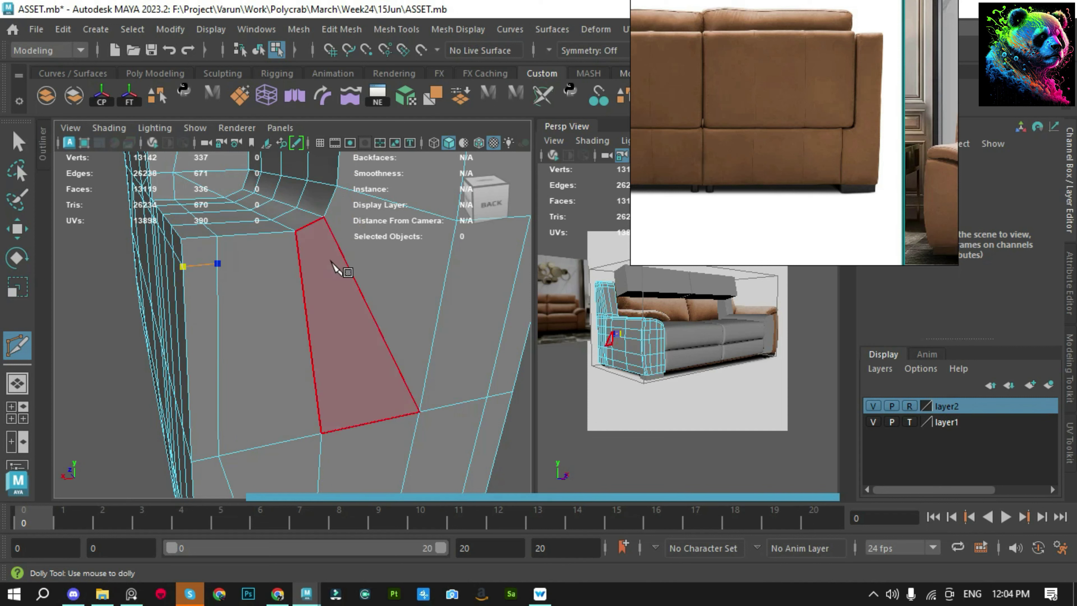
{"action": "middle_click_drag", "start_coordinate": [339, 237], "coordinate": [278, 359], "text": "alt"}
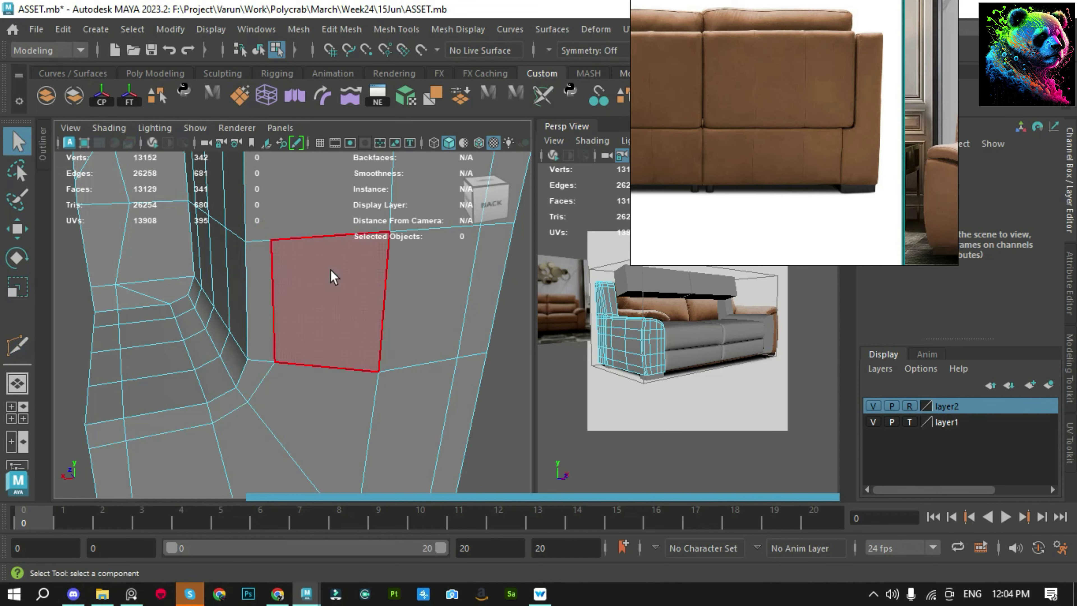
Move an inner-corner vertex and preview the reshaped arm smoothed
{"action": "key", "text": "F9"}
{"action": "left_click", "coordinate": [264, 318]}
{"action": "key", "text": "w"}
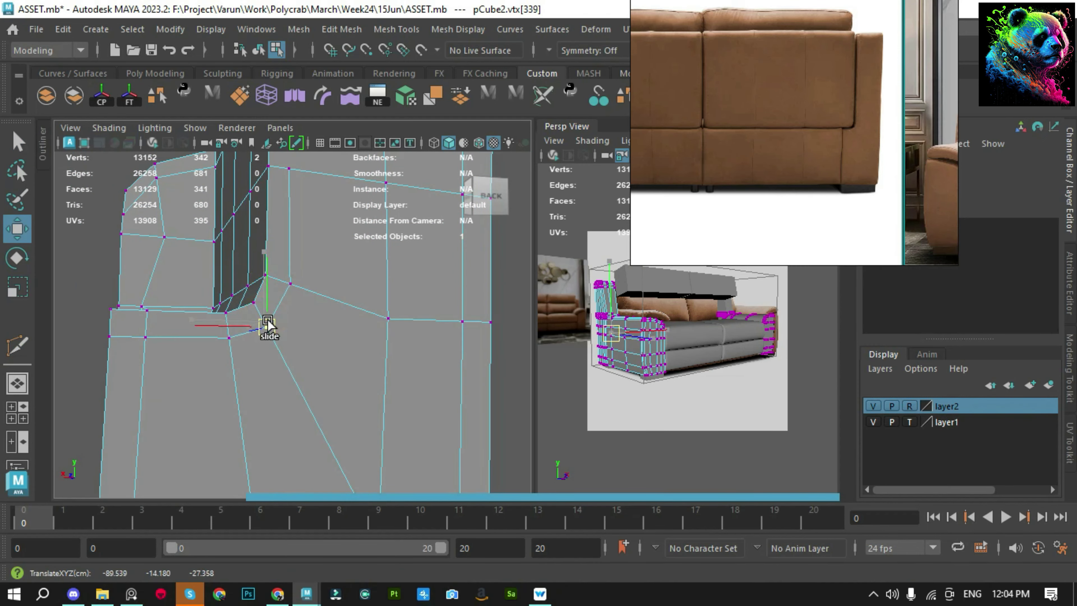
{"action": "mouse_move", "coordinate": [293, 288]}
{"action": "left_mouse_down", "text": "alt"}
{"action": "mouse_move", "coordinate": [250, 356]}
{"action": "mouse_move", "coordinate": [385, 438]}
{"action": "mouse_move", "coordinate": [353, 394]}
{"action": "left_mouse_up", "text": "alt"}
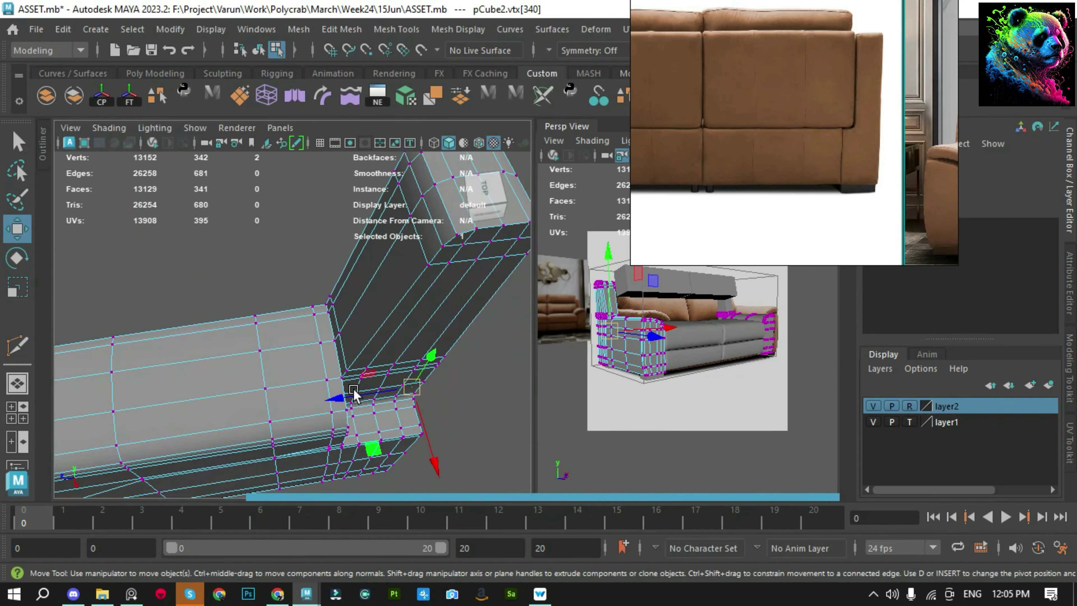
{"action": "key", "text": "F8"}
{"action": "key", "text": "3"}
{"action": "left_click", "coordinate": [275, 262]}
{"action": "mouse_move", "coordinate": [275, 262]}
{"action": "left_mouse_down", "text": "alt"}
{"action": "mouse_move", "coordinate": [321, 295]}
{"action": "mouse_move", "coordinate": [288, 316]}
{"action": "mouse_move", "coordinate": [365, 339]}
{"action": "mouse_move", "coordinate": [360, 322]}
{"action": "left_mouse_up", "text": "alt"}
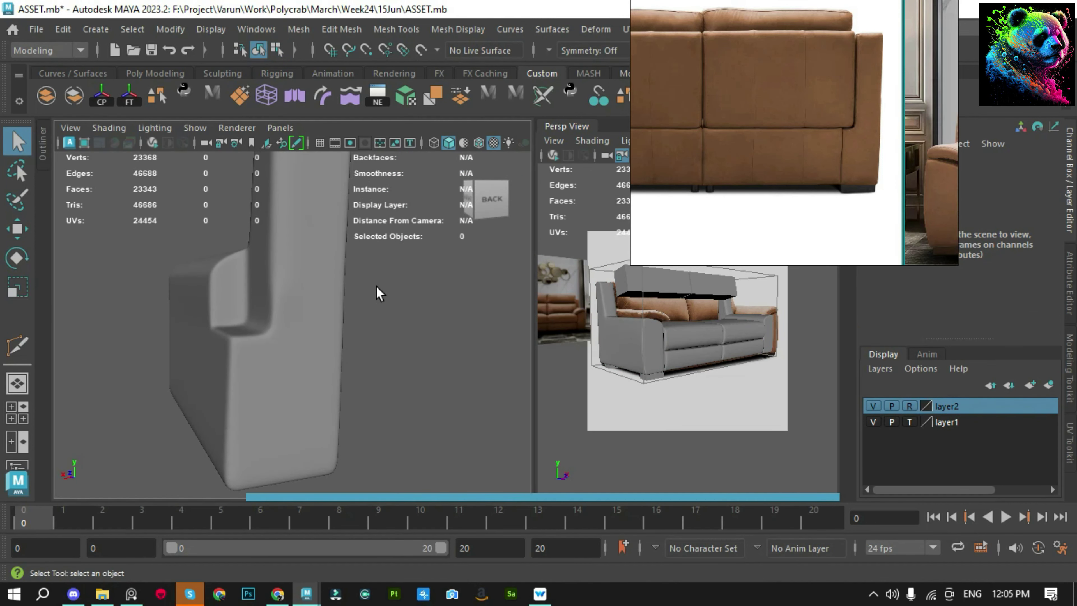
Inspect the smoothed arm and save the scene
{"action": "right_click_drag", "start_coordinate": [325, 292], "coordinate": [352, 360], "text": "alt"}
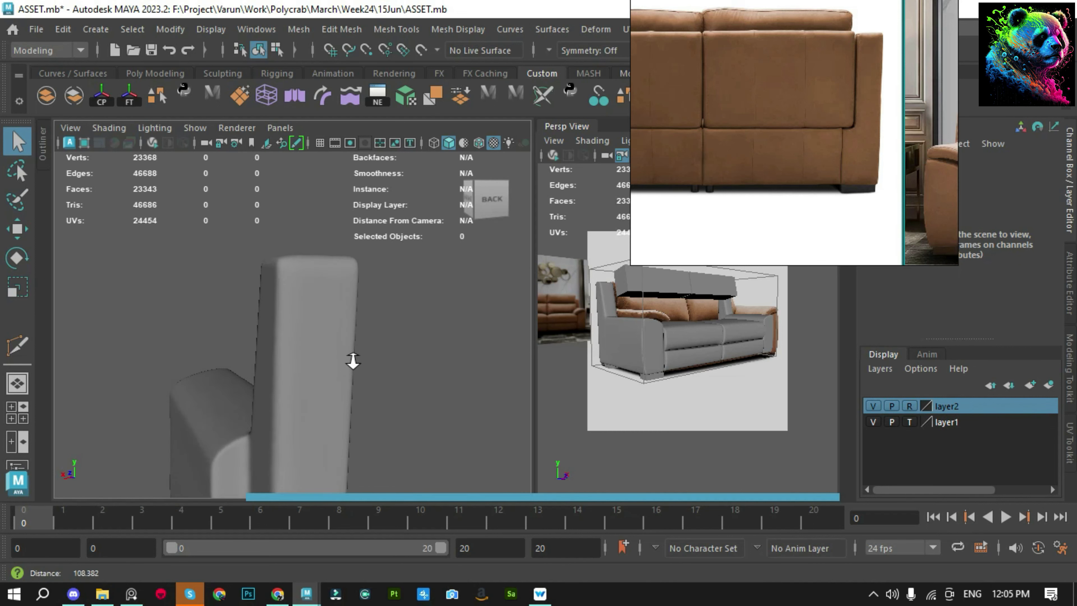
{"action": "mouse_move", "coordinate": [355, 295]}
{"action": "left_mouse_down", "text": "alt"}
{"action": "mouse_move", "coordinate": [419, 330]}
{"action": "mouse_move", "coordinate": [333, 352]}
{"action": "mouse_move", "coordinate": [351, 315]}
{"action": "mouse_move", "coordinate": [224, 247]}
{"action": "mouse_move", "coordinate": [253, 302]}
{"action": "mouse_move", "coordinate": [294, 251]}
{"action": "mouse_move", "coordinate": [320, 275]}
{"action": "mouse_move", "coordinate": [354, 224]}
{"action": "mouse_move", "coordinate": [343, 329]}
{"action": "mouse_move", "coordinate": [353, 406]}
{"action": "left_mouse_up", "text": "alt"}
{"action": "key", "text": "ctrl+s"}
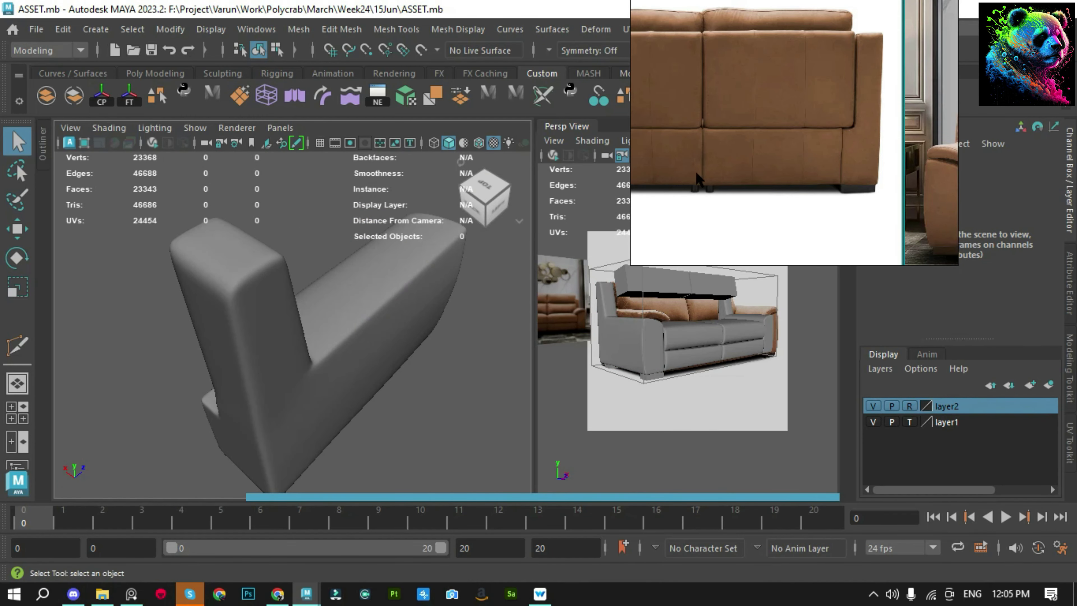
{"action": "scroll", "coordinate": [698, 178], "scroll_direction": "down", "scroll_amount": 2}
{"action": "scroll", "coordinate": [805, 148], "scroll_direction": "down", "scroll_amount": 3}
{"action": "scroll", "coordinate": [879, 80], "scroll_direction": "up", "scroll_amount": 3}
{"action": "scroll", "coordinate": [814, 59], "scroll_direction": "up", "scroll_amount": 2}
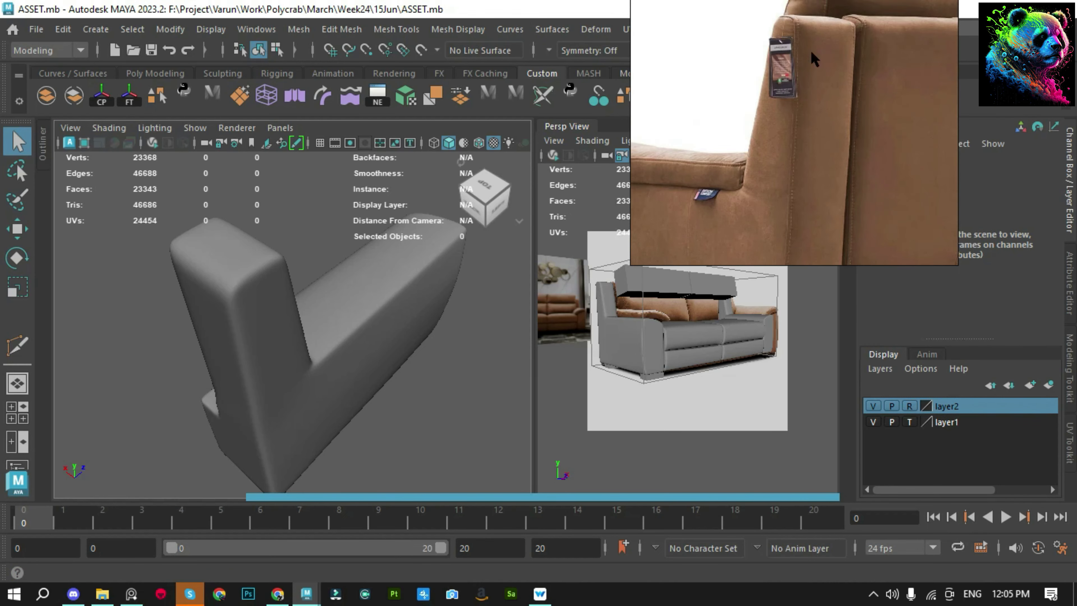
{"action": "scroll", "coordinate": [813, 60], "scroll_direction": "down", "scroll_amount": 3}
{"action": "scroll", "coordinate": [777, 151], "scroll_direction": "up", "scroll_amount": 3}
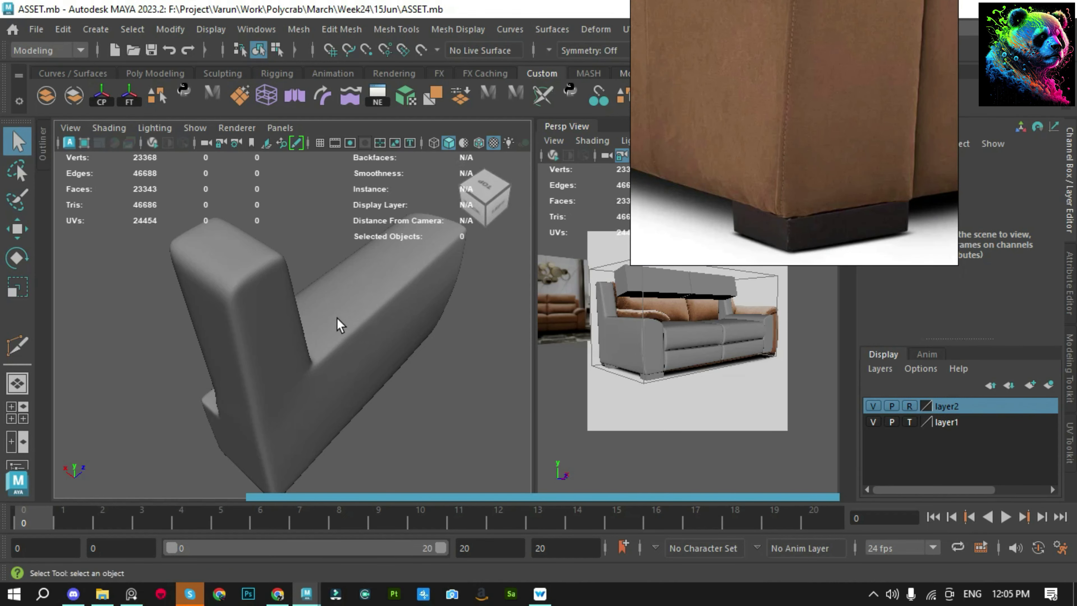
Select the edge loop at the armrest's bottom corner
{"action": "mouse_move", "coordinate": [341, 325]}
{"action": "left_mouse_down", "text": "alt"}
{"action": "mouse_move", "coordinate": [320, 277]}
{"action": "mouse_move", "coordinate": [315, 312]}
{"action": "left_mouse_up", "text": "alt"}
{"action": "left_click", "coordinate": [301, 331]}
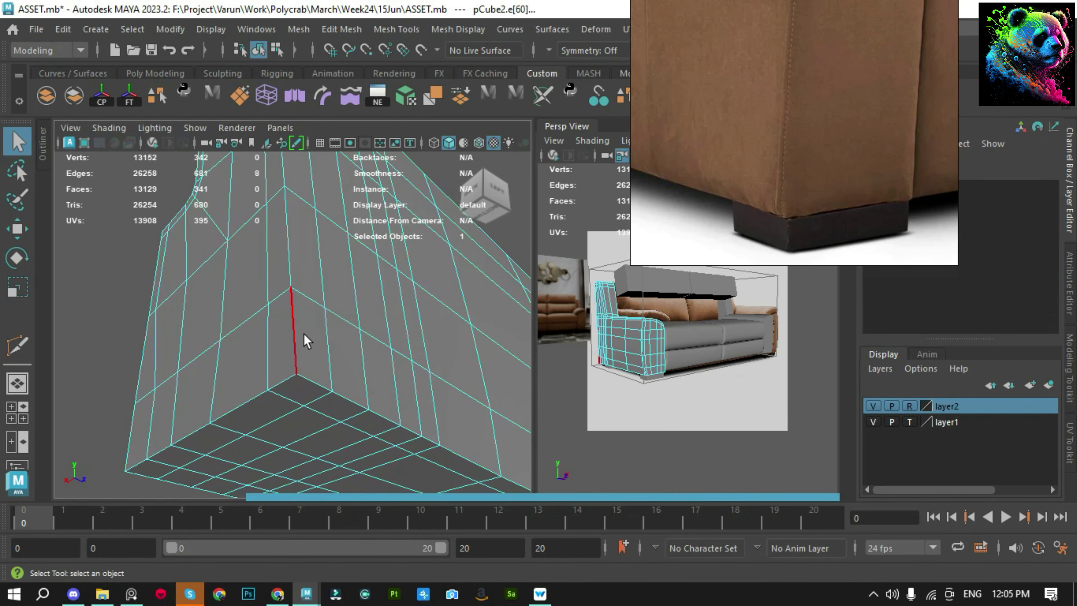
{"action": "double_click", "coordinate": [301, 334]}
{"action": "scroll", "coordinate": [301, 334], "scroll_direction": "down", "scroll_amount": 5}
{"action": "mouse_move", "coordinate": [353, 260]}
{"action": "left_mouse_down", "text": "alt"}
{"action": "mouse_move", "coordinate": [348, 320]}
{"action": "mouse_move", "coordinate": [322, 253]}
{"action": "mouse_move", "coordinate": [426, 278]}
{"action": "mouse_move", "coordinate": [395, 362]}
{"action": "left_mouse_up", "text": "alt"}
{"action": "scroll", "coordinate": [395, 362], "scroll_direction": "up", "scroll_amount": 3}
{"action": "scroll", "coordinate": [840, 120], "scroll_direction": "down", "scroll_amount": 3}
{"action": "scroll", "coordinate": [753, 213], "scroll_direction": "up", "scroll_amount": 3}
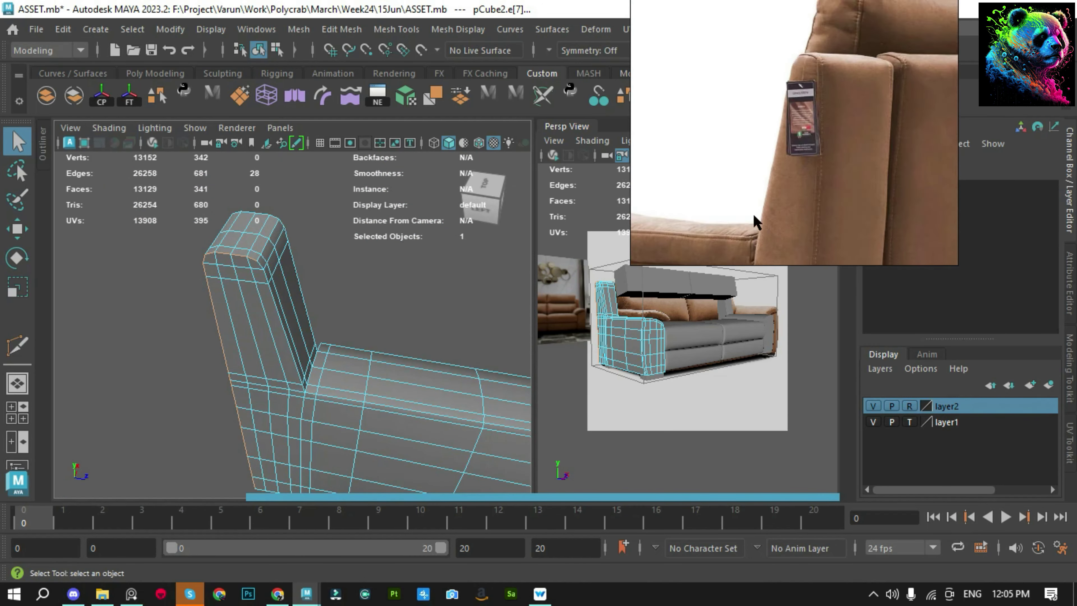
{"action": "scroll", "coordinate": [753, 213], "scroll_direction": "down", "scroll_amount": 2}
{"action": "scroll", "coordinate": [767, 175], "scroll_direction": "down", "scroll_amount": 5}
{"action": "scroll", "coordinate": [742, 169], "scroll_direction": "up", "scroll_amount": 4}
{"action": "scroll", "coordinate": [714, 165], "scroll_direction": "up", "scroll_amount": 3}
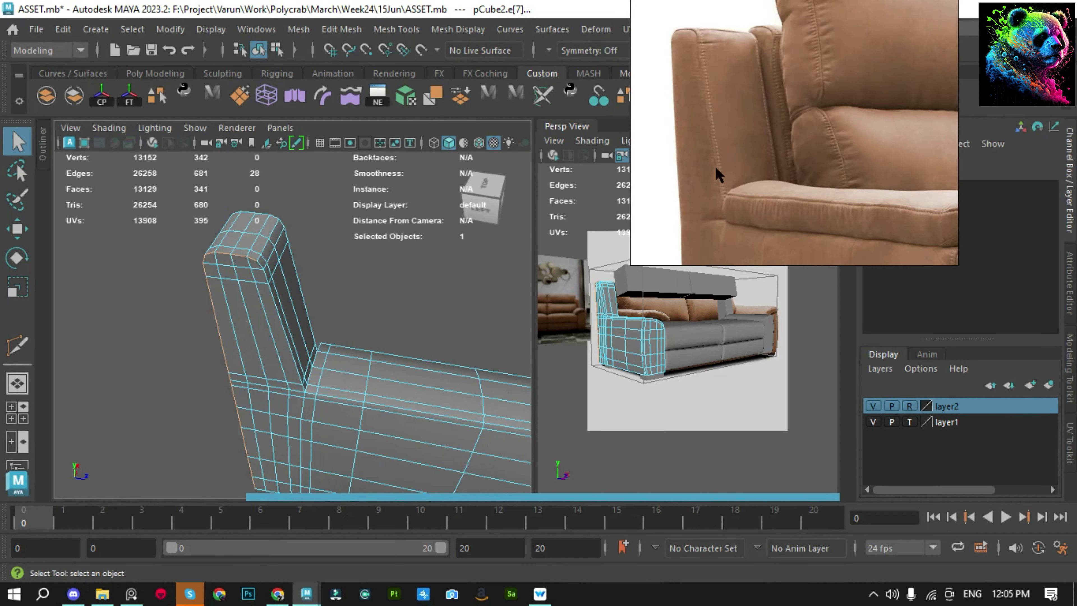
{"action": "scroll", "coordinate": [715, 168], "scroll_direction": "down", "scroll_amount": 2}
{"action": "scroll", "coordinate": [716, 161], "scroll_direction": "up", "scroll_amount": 1}
{"action": "scroll", "coordinate": [716, 149], "scroll_direction": "up", "scroll_amount": 2}
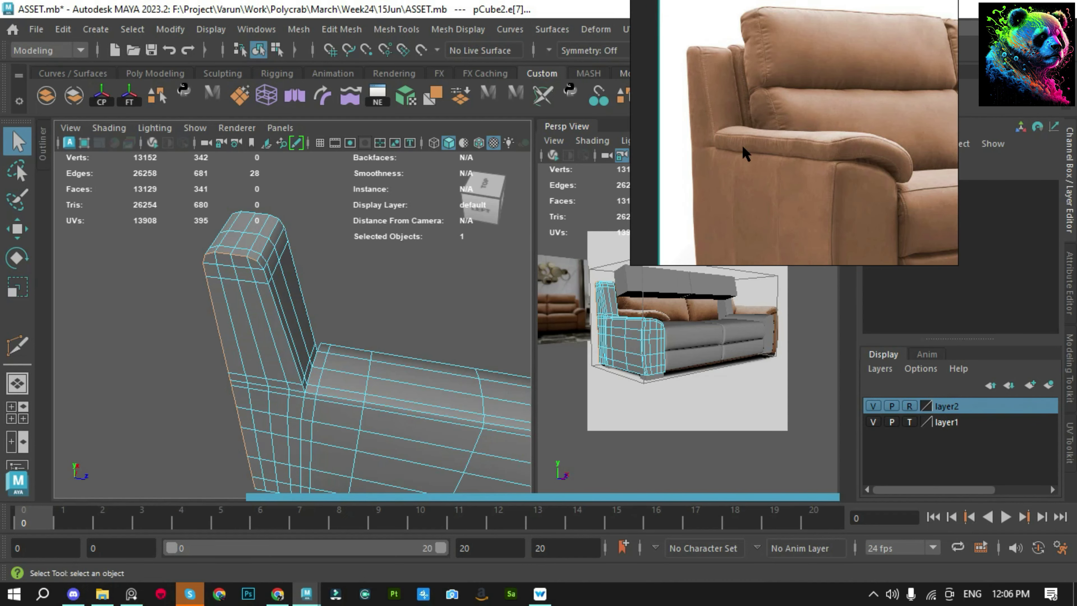
Add an edge on the armrest's top front and one seen from below
{"action": "left_click_drag", "start_coordinate": [272, 301], "coordinate": [329, 272], "text": "alt"}
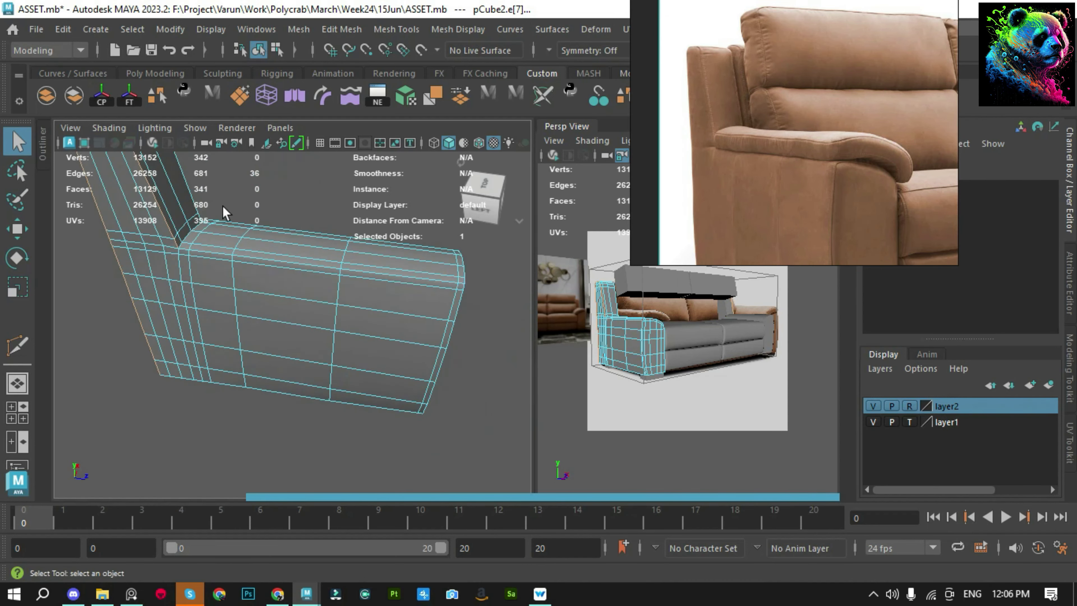
{"action": "right_click_drag", "start_coordinate": [330, 272], "coordinate": [393, 288], "text": "alt"}
{"action": "left_click", "coordinate": [469, 331]}
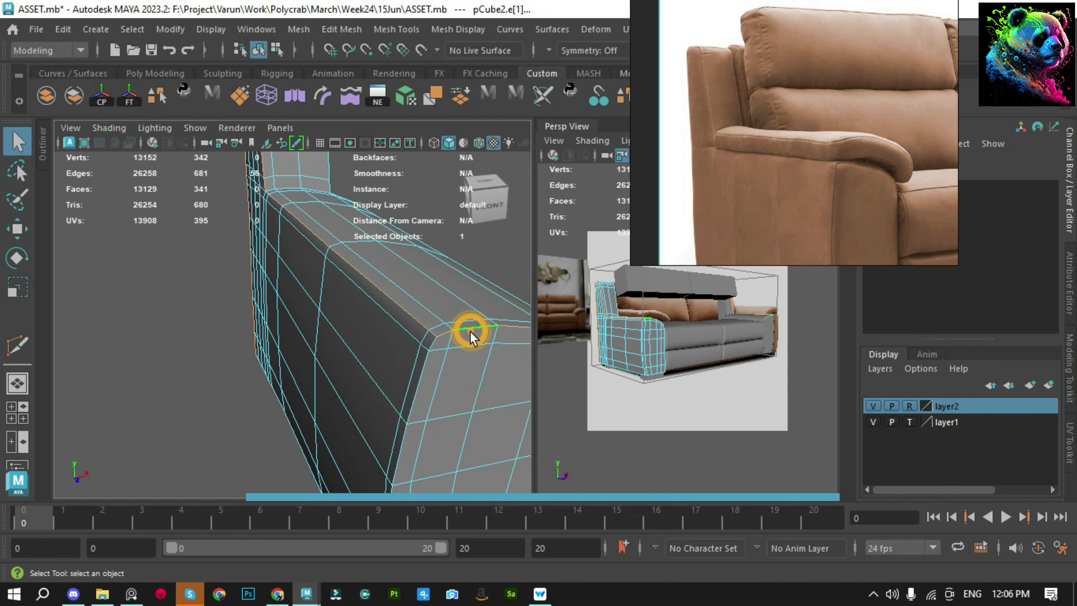
{"action": "scroll", "coordinate": [384, 418], "scroll_direction": "down", "scroll_amount": 5}
{"action": "mouse_move", "coordinate": [296, 427]}
{"action": "left_mouse_down", "text": "alt"}
{"action": "mouse_move", "coordinate": [364, 333]}
{"action": "mouse_move", "coordinate": [421, 301]}
{"action": "mouse_move", "coordinate": [365, 289]}
{"action": "mouse_move", "coordinate": [421, 353]}
{"action": "mouse_move", "coordinate": [363, 330]}
{"action": "left_mouse_up", "text": "alt"}
{"action": "left_click", "coordinate": [356, 324], "text": "shift"}
{"action": "scroll", "coordinate": [365, 336], "scroll_direction": "up", "scroll_amount": 3}
{"action": "scroll", "coordinate": [798, 101], "scroll_direction": "down", "scroll_amount": 5}
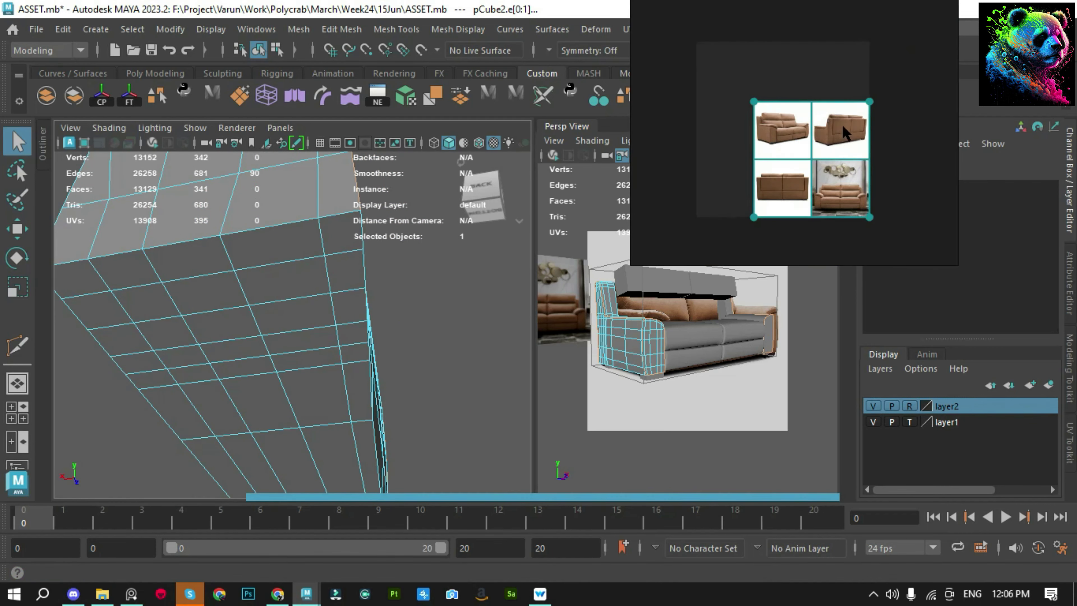
{"action": "scroll", "coordinate": [796, 215], "scroll_direction": "up", "scroll_amount": 5}
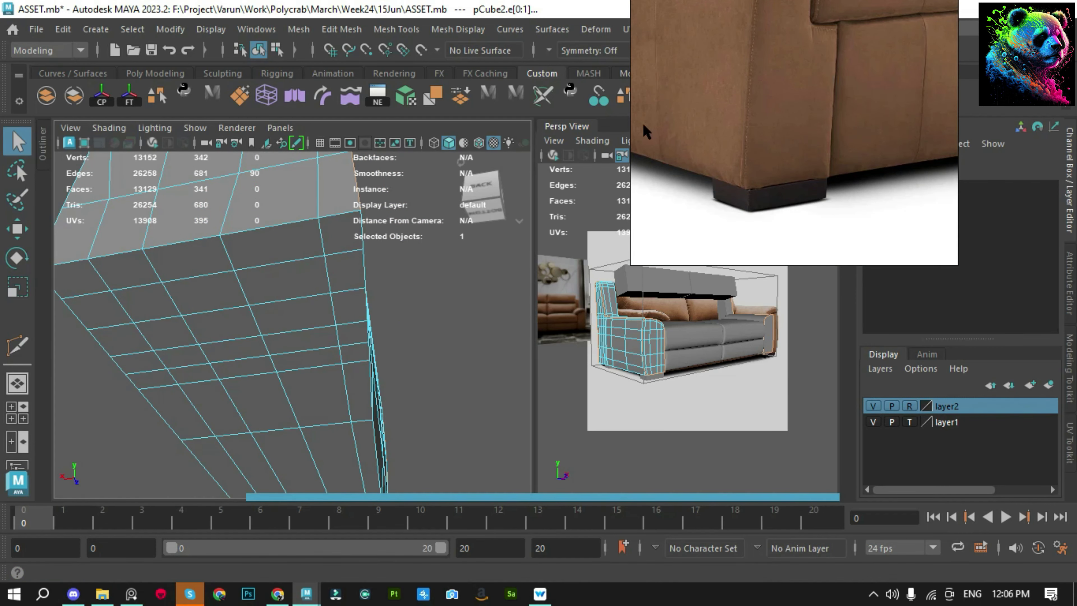
Add more bottom edges and the armrest corner edge loop to the selection
{"action": "mouse_move", "coordinate": [369, 331]}
{"action": "left_mouse_down", "text": "alt"}
{"action": "mouse_move", "coordinate": [372, 312]}
{"action": "mouse_move", "coordinate": [433, 313]}
{"action": "mouse_move", "coordinate": [373, 300]}
{"action": "mouse_move", "coordinate": [386, 348]}
{"action": "mouse_move", "coordinate": [373, 372]}
{"action": "left_mouse_up", "text": "alt"}
{"action": "scroll", "coordinate": [330, 365], "scroll_direction": "down", "scroll_amount": 3}
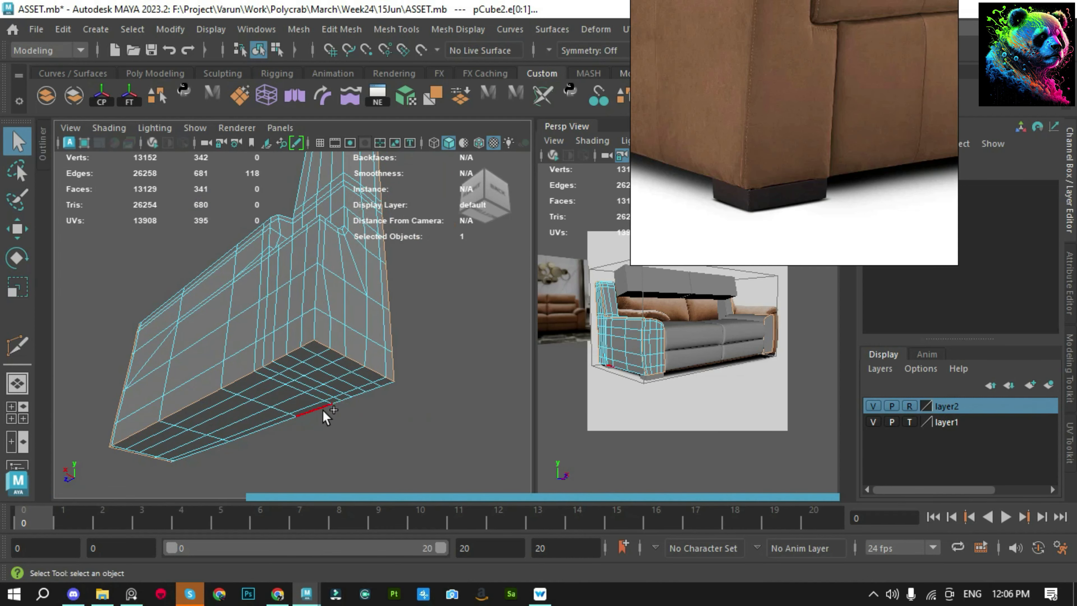
{"action": "left_click", "coordinate": [309, 327], "text": "shift"}
{"action": "left_click_drag", "start_coordinate": [310, 328], "coordinate": [331, 305], "text": "alt"}
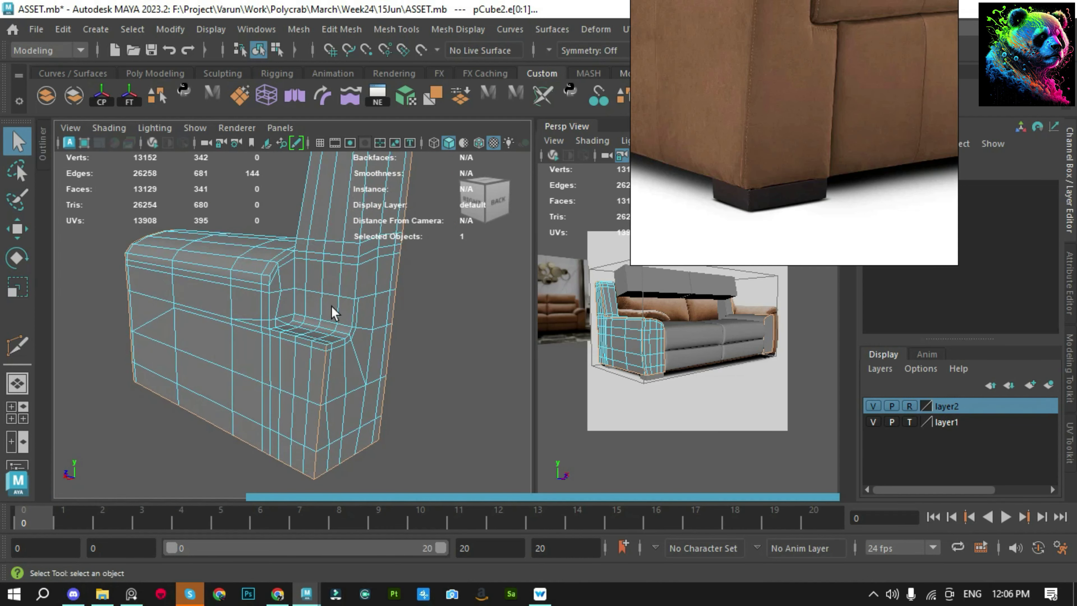
{"action": "scroll", "coordinate": [336, 329], "scroll_direction": "up", "scroll_amount": 2}
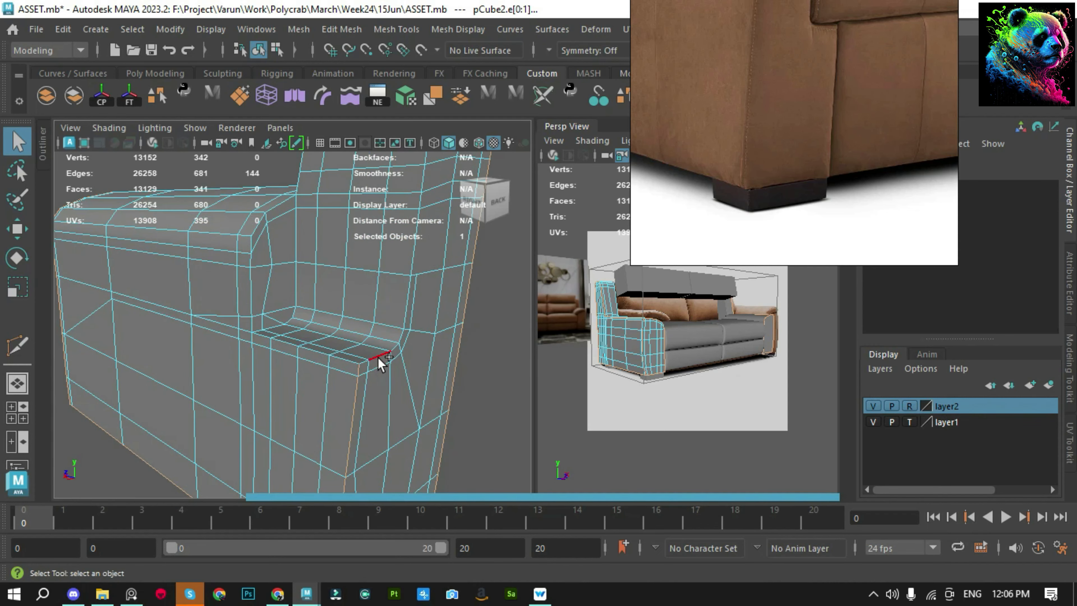
{"action": "scroll", "coordinate": [405, 299], "scroll_direction": "down", "scroll_amount": 3}
{"action": "mouse_move", "coordinate": [312, 428]}
{"action": "left_mouse_down", "text": "alt"}
{"action": "mouse_move", "coordinate": [458, 307]}
{"action": "mouse_move", "coordinate": [360, 293]}
{"action": "left_mouse_up", "text": "alt"}
{"action": "scroll", "coordinate": [419, 361], "scroll_direction": "down", "scroll_amount": 3}
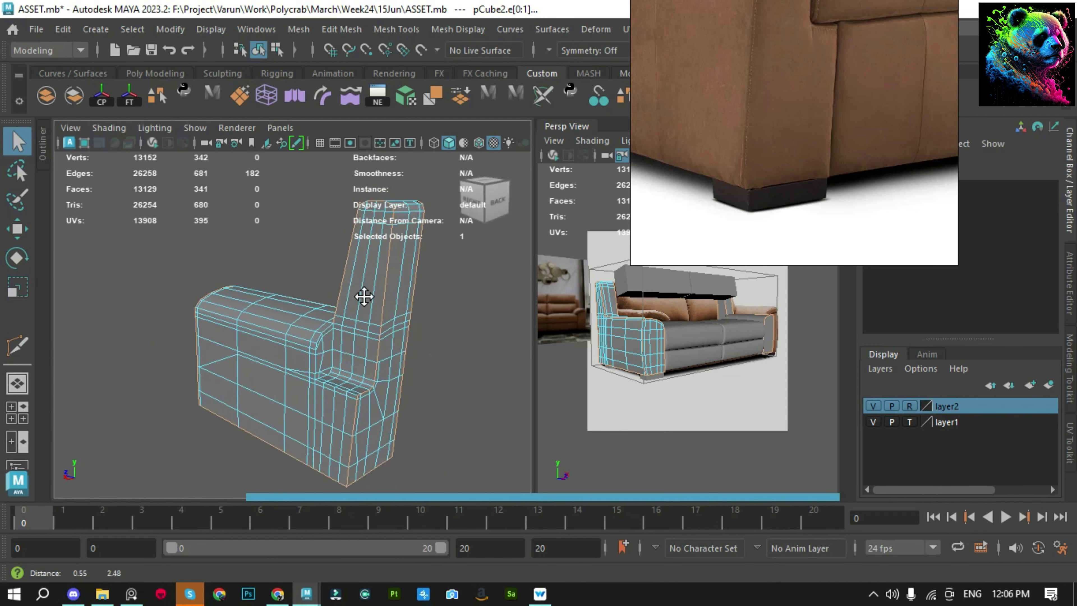
{"action": "scroll", "coordinate": [739, 101], "scroll_direction": "down", "scroll_amount": 2}
{"action": "scroll", "coordinate": [740, 101], "scroll_direction": "up", "scroll_amount": 3}
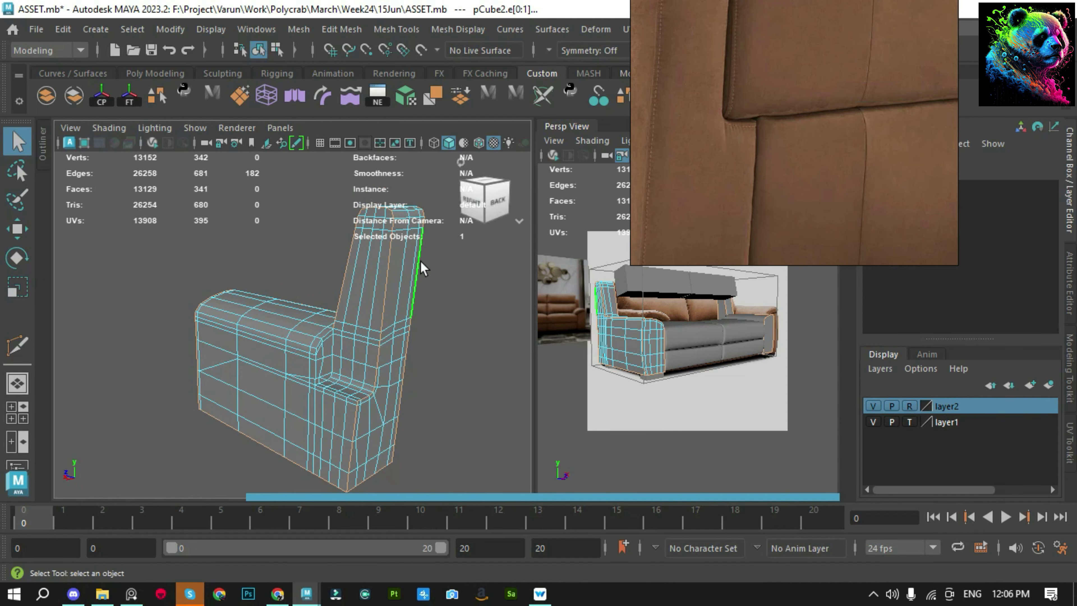
{"action": "scroll", "coordinate": [327, 355], "scroll_direction": "up", "scroll_amount": 3}
{"action": "scroll", "coordinate": [291, 308], "scroll_direction": "up", "scroll_amount": 2}
{"action": "scroll", "coordinate": [322, 289], "scroll_direction": "up", "scroll_amount": 2}
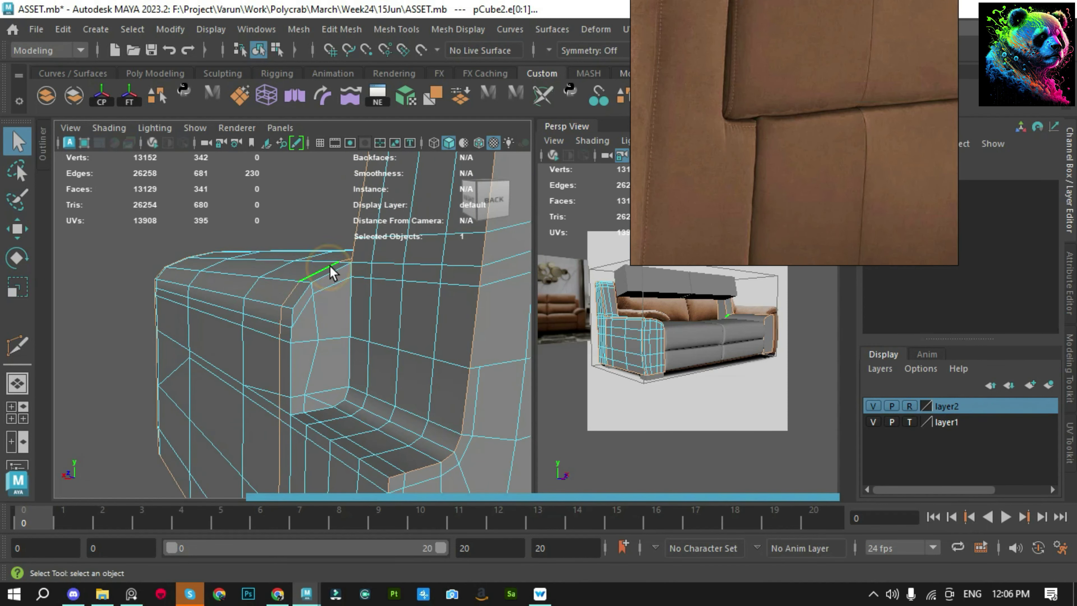
{"action": "double_click", "coordinate": [291, 334], "text": "shift"}
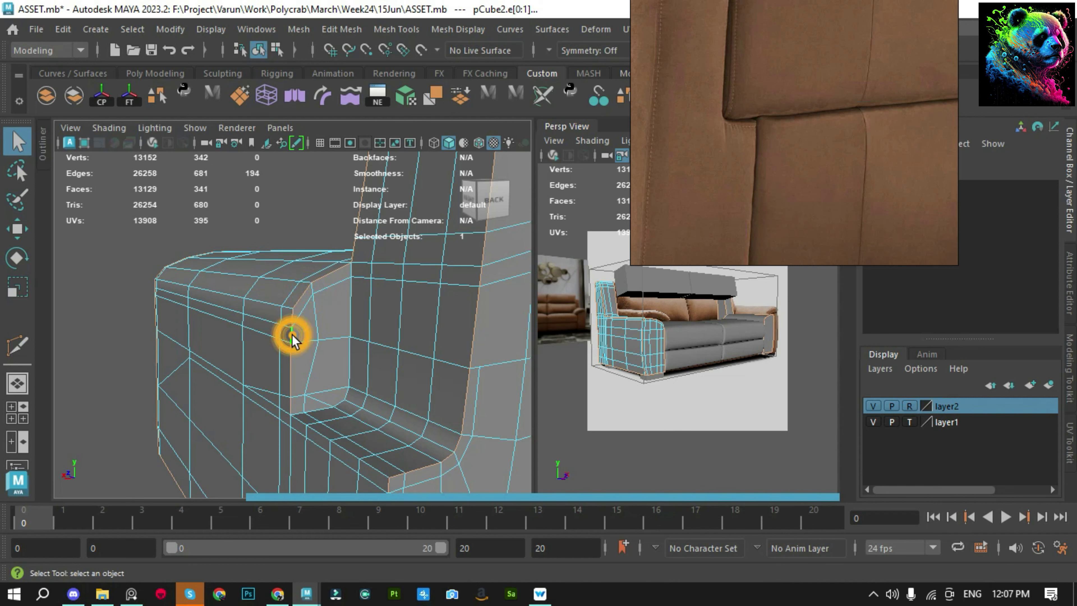
Bevel the selected corner edge loops of the armrest
{"action": "double_click", "coordinate": [342, 440], "text": "shift"}
{"action": "mouse_move", "coordinate": [342, 439]}
{"action": "left_mouse_down", "text": "alt"}
{"action": "mouse_move", "coordinate": [274, 345]}
{"action": "mouse_move", "coordinate": [360, 302]}
{"action": "left_mouse_up", "text": "alt"}
{"action": "right_click_drag", "start_coordinate": [360, 255], "coordinate": [356, 298], "text": "shift"}
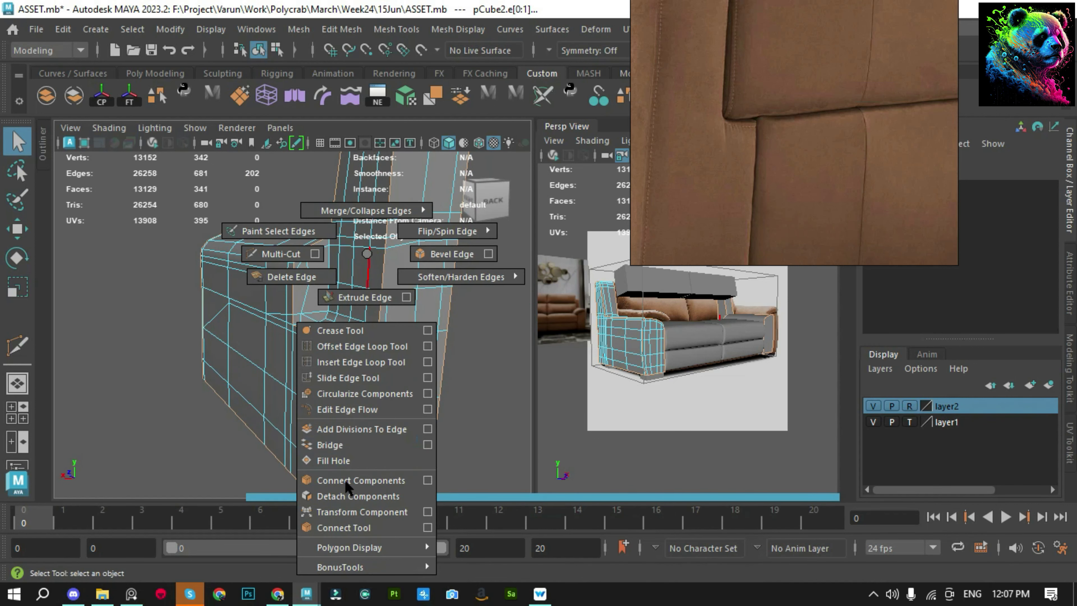
{"action": "left_click", "coordinate": [466, 339]}
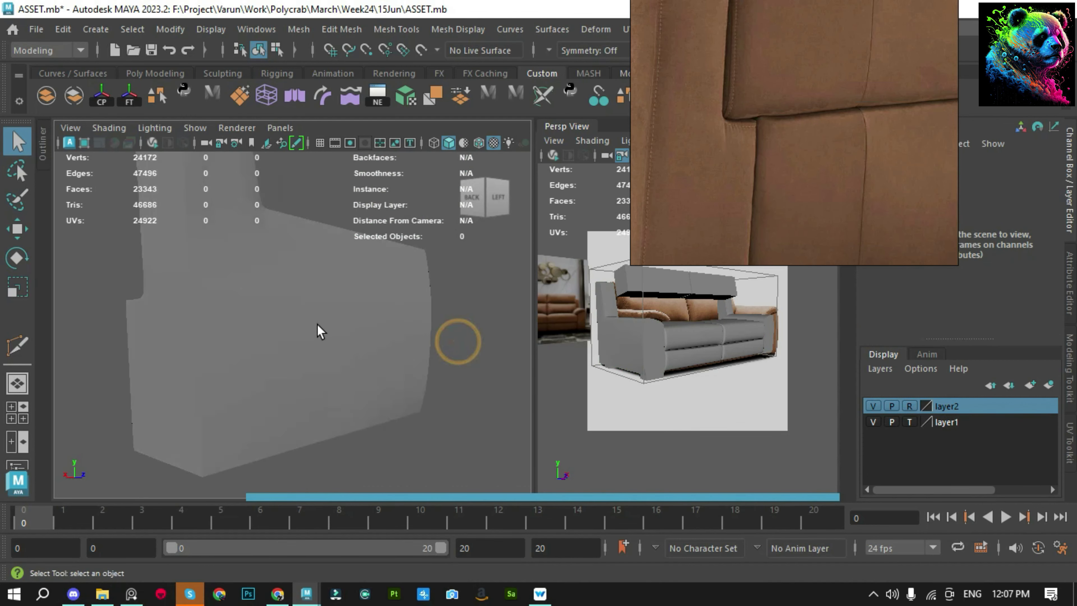
{"action": "mouse_move", "coordinate": [317, 329]}
{"action": "middle_mouse_down", "text": "alt"}
{"action": "mouse_move", "coordinate": [361, 323]}
{"action": "mouse_move", "coordinate": [355, 346]}
{"action": "middle_mouse_up", "text": "alt"}
{"action": "left_click", "coordinate": [355, 345]}
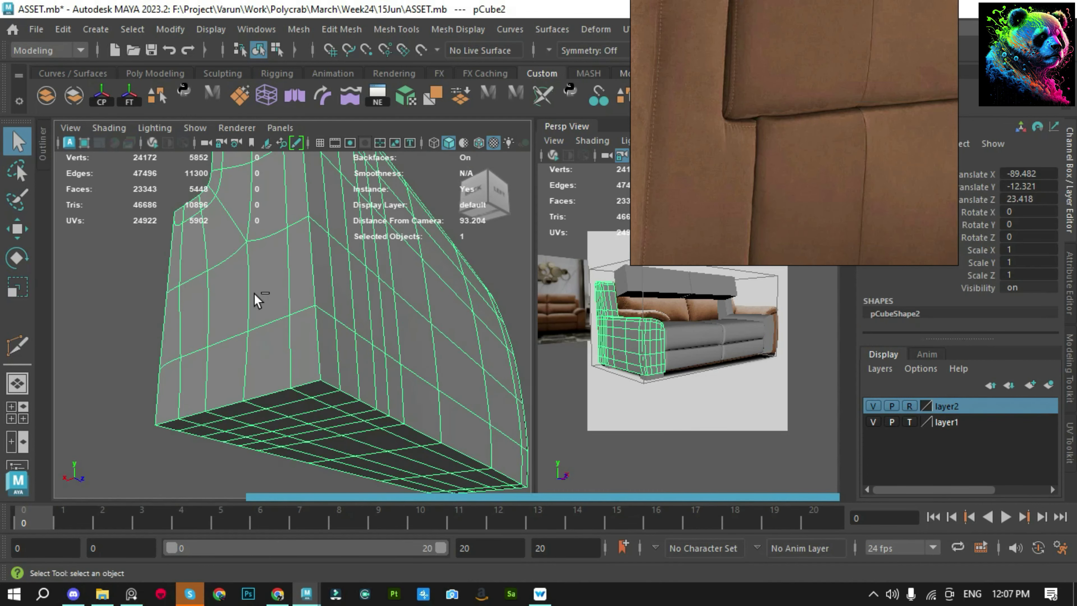
Delete the extra edge loop across the top of the arm
{"action": "key", "text": "ctrl+z"}
{"action": "key", "text": "ctrl+z"}
{"action": "key", "text": "ctrl+z"}
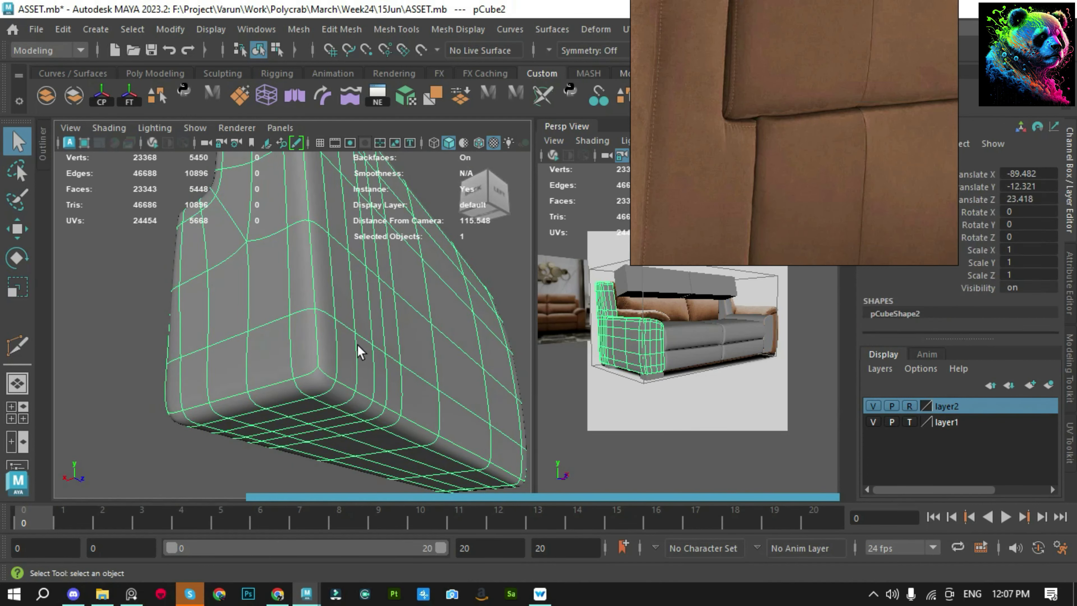
{"action": "key", "text": "ctrl+z"}
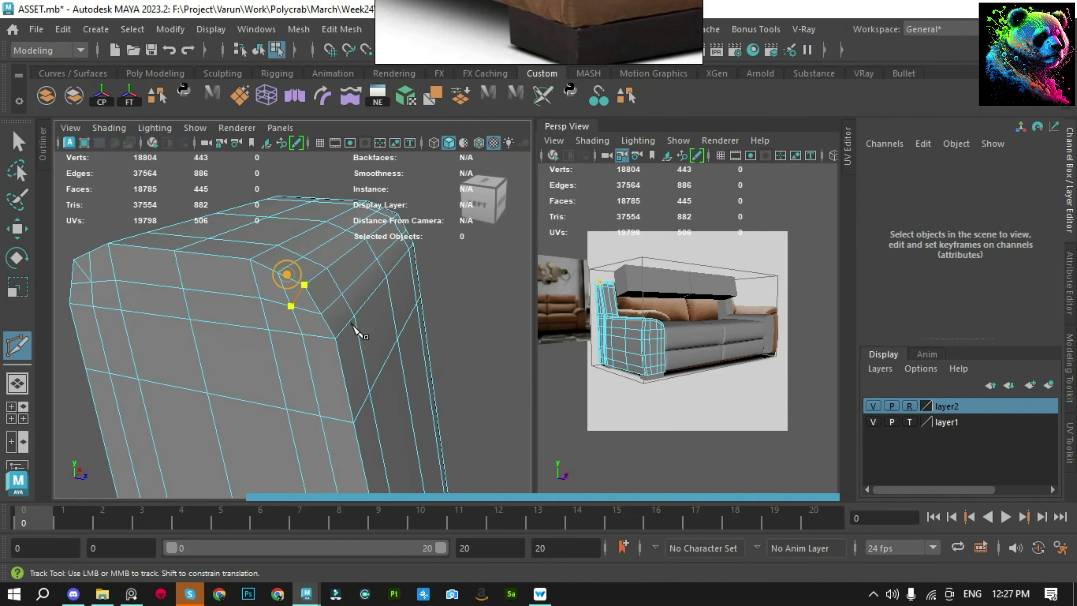
{"action": "double_click", "coordinate": [294, 264]}
{"action": "left_click_drag", "start_coordinate": [330, 294], "coordinate": [375, 213], "text": "alt"}
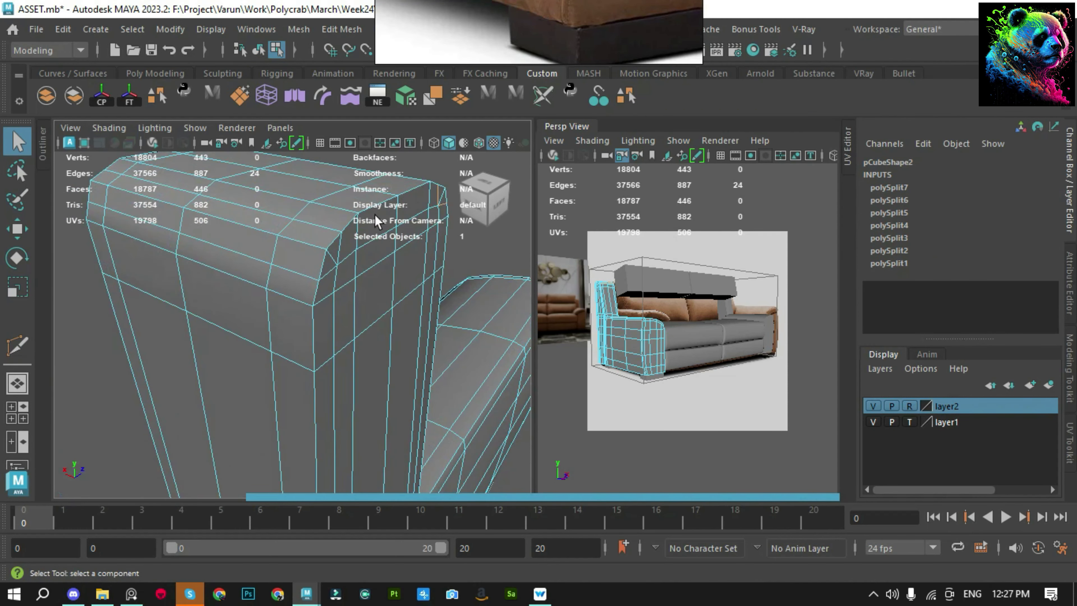
{"action": "key", "text": "ctrl+z"}
{"action": "key", "text": "ctrl+z"}
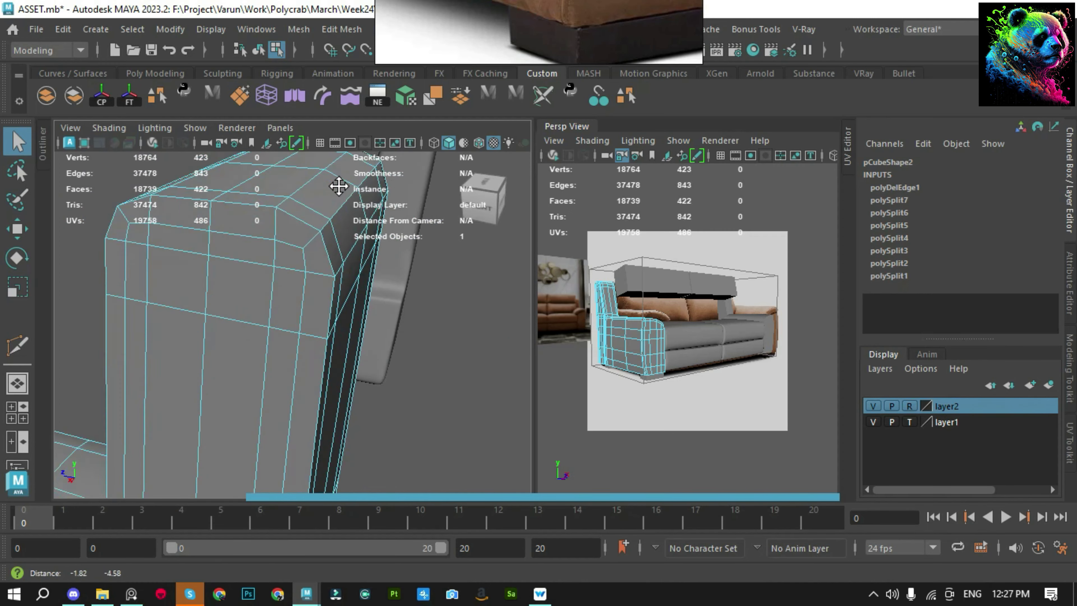
{"action": "key", "text": "ctrl+z"}
{"action": "left_click", "coordinate": [442, 317]}
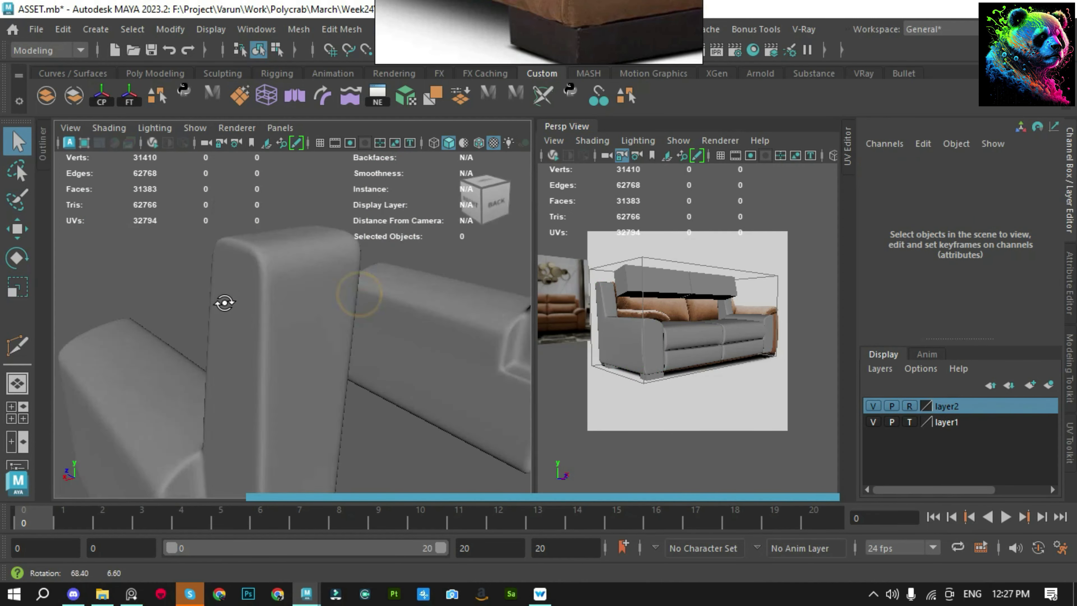
Check the arm's lower corner from the other side and save the scene
{"action": "left_click_drag", "start_coordinate": [463, 309], "coordinate": [152, 322], "text": "alt"}
{"action": "left_click", "coordinate": [314, 335]}
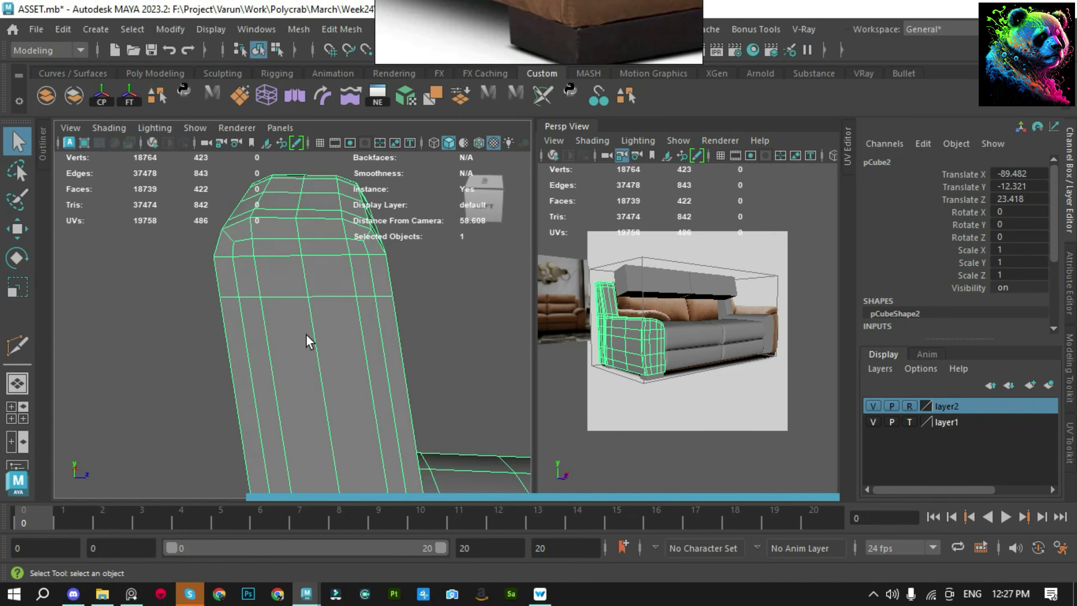
{"action": "scroll", "coordinate": [262, 312], "scroll_direction": "up", "scroll_amount": 3}
{"action": "mouse_move", "coordinate": [266, 338]}
{"action": "left_mouse_down", "text": "alt"}
{"action": "mouse_move", "coordinate": [252, 307]}
{"action": "mouse_move", "coordinate": [385, 348]}
{"action": "mouse_move", "coordinate": [202, 356]}
{"action": "mouse_move", "coordinate": [349, 307]}
{"action": "left_mouse_up", "text": "alt"}
{"action": "left_click", "coordinate": [354, 342]}
{"action": "key", "text": "ctrl+s"}
With smooth preview off, Multi-Cut at the arm's bottom corner and remove the extra edge
{"action": "left_click", "coordinate": [339, 358]}
{"action": "key", "text": "1"}
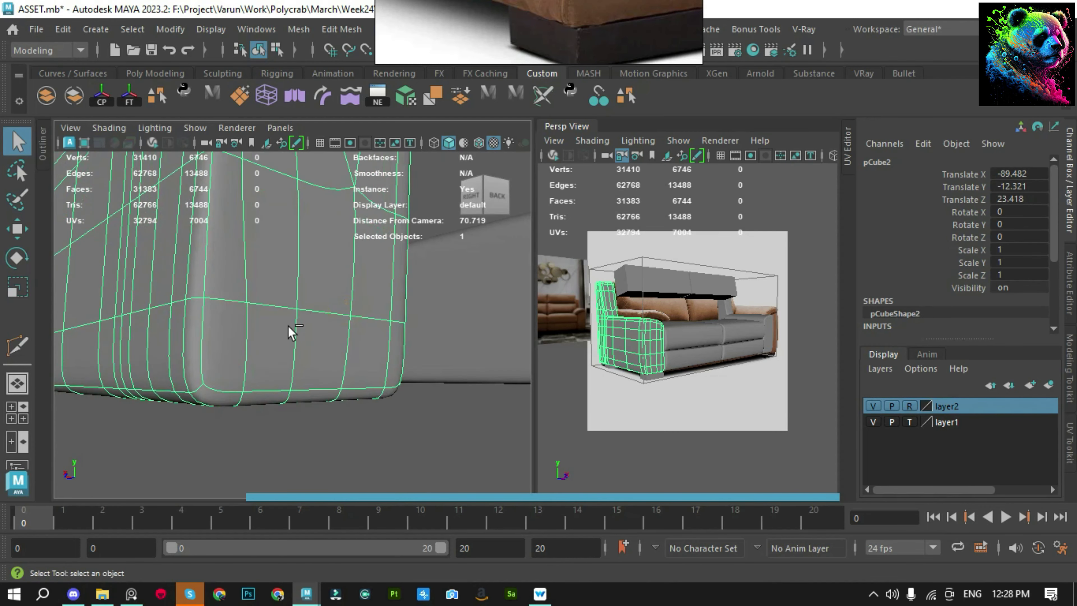
{"action": "key", "text": "ctrl+shift+x"}
{"action": "left_click", "coordinate": [191, 409]}
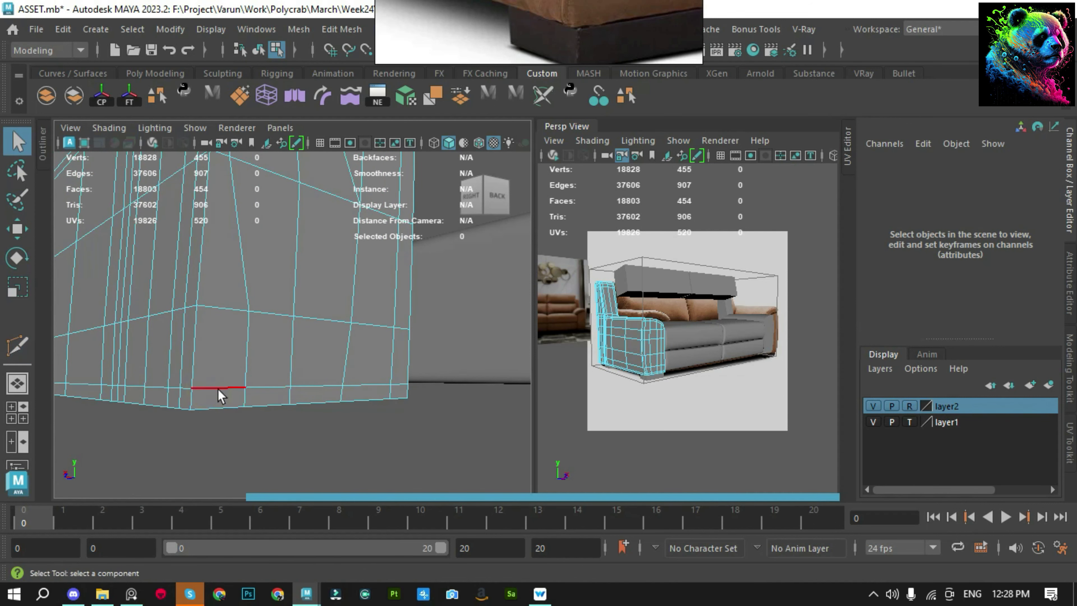
{"action": "mouse_move", "coordinate": [221, 395]}
{"action": "left_mouse_down", "text": "alt"}
{"action": "mouse_move", "coordinate": [241, 312]}
{"action": "mouse_move", "coordinate": [456, 332]}
{"action": "mouse_move", "coordinate": [297, 318]}
{"action": "mouse_move", "coordinate": [335, 339]}
{"action": "left_mouse_up", "text": "alt"}
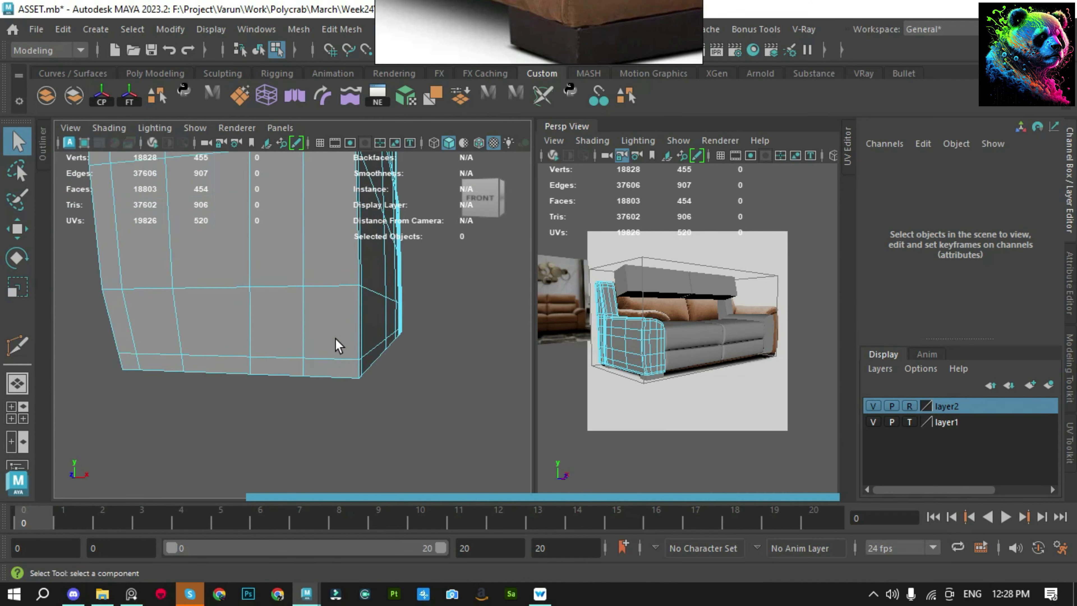
{"action": "key", "text": "ctrl+z"}
Turn smooth preview back on and view the smoothed arm from the front
{"action": "key", "text": "3"}
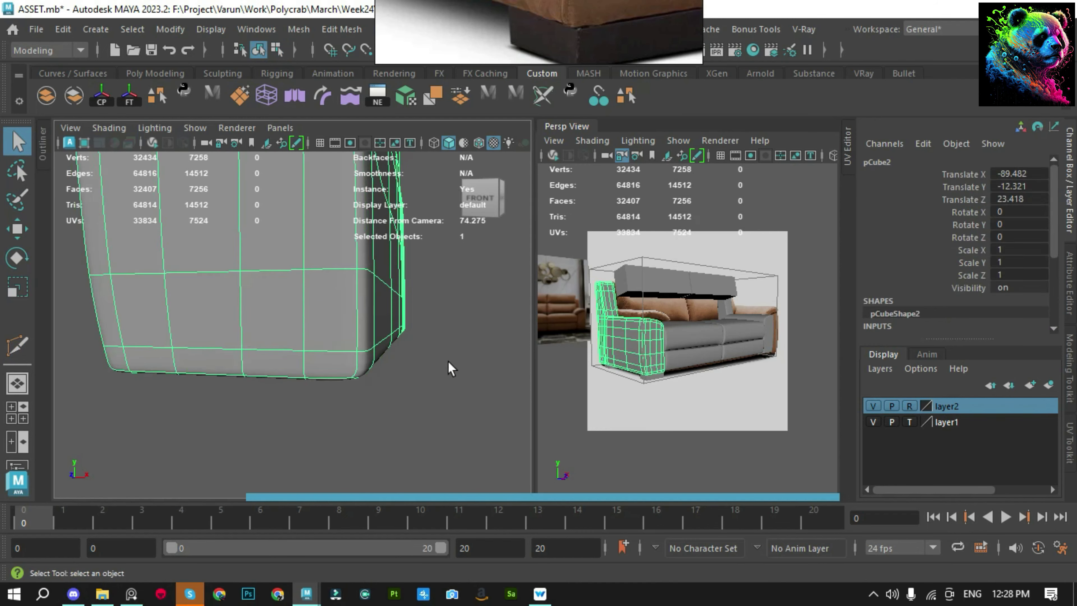
{"action": "left_click", "coordinate": [450, 368]}
{"action": "mouse_move", "coordinate": [449, 368]}
{"action": "left_mouse_down", "text": "alt"}
{"action": "mouse_move", "coordinate": [281, 288]}
{"action": "mouse_move", "coordinate": [319, 349]}
{"action": "mouse_move", "coordinate": [338, 313]}
{"action": "mouse_move", "coordinate": [368, 377]}
{"action": "mouse_move", "coordinate": [343, 337]}
{"action": "mouse_move", "coordinate": [355, 392]}
{"action": "left_mouse_up", "text": "alt"}
{"action": "left_click", "coordinate": [348, 363]}
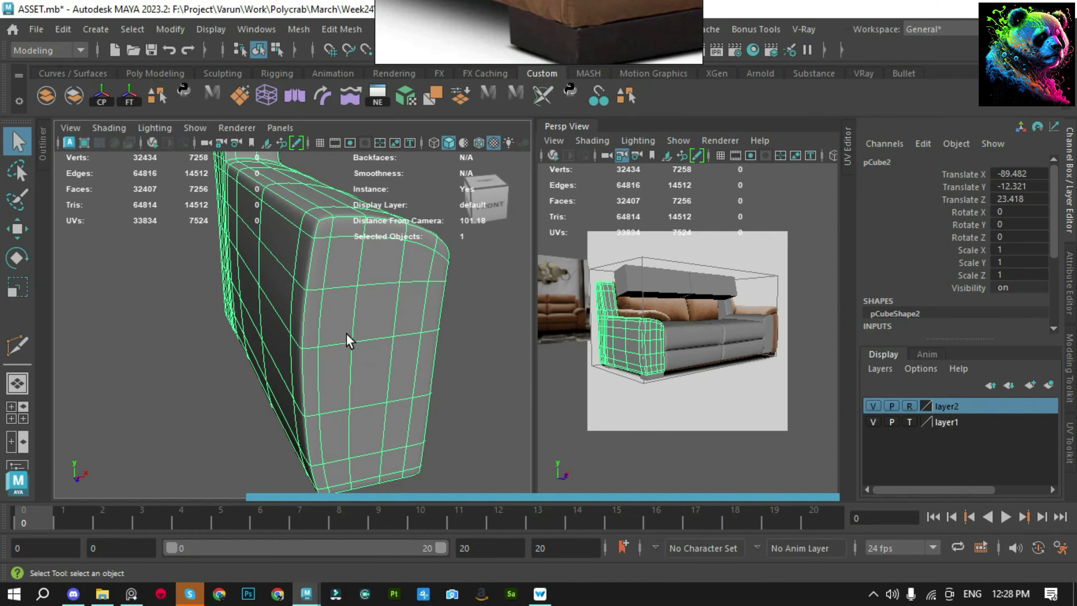
{"action": "mouse_move", "coordinate": [346, 334]}
{"action": "left_mouse_down", "text": "alt"}
{"action": "mouse_move", "coordinate": [339, 315]}
{"action": "mouse_move", "coordinate": [329, 336]}
{"action": "mouse_move", "coordinate": [493, 382]}
{"action": "mouse_move", "coordinate": [214, 341]}
{"action": "left_mouse_up", "text": "alt"}
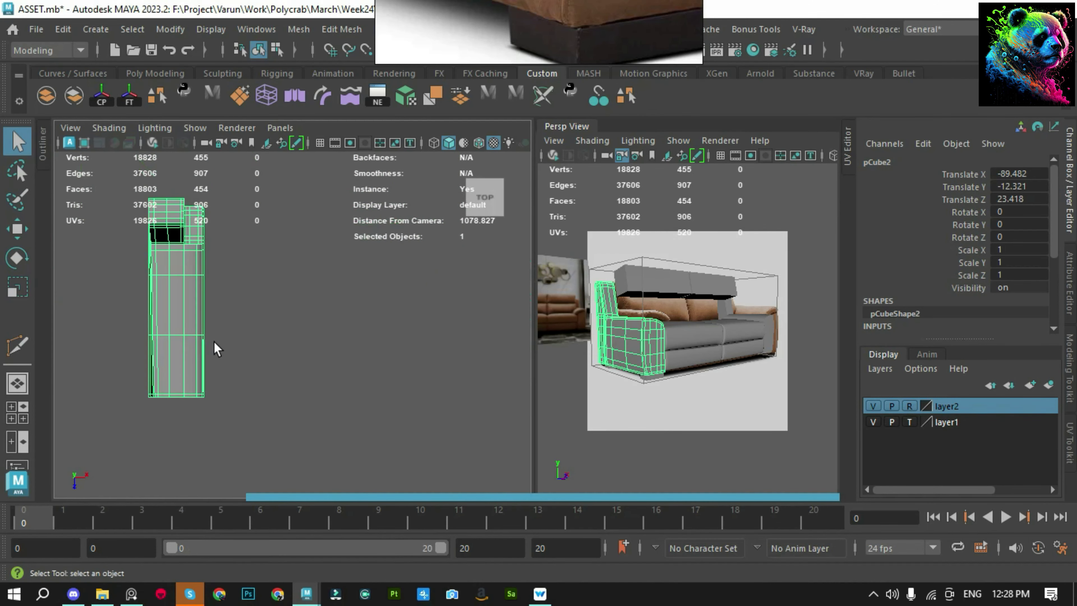
{"action": "left_click", "coordinate": [198, 340]}
{"action": "left_click", "coordinate": [118, 347]}
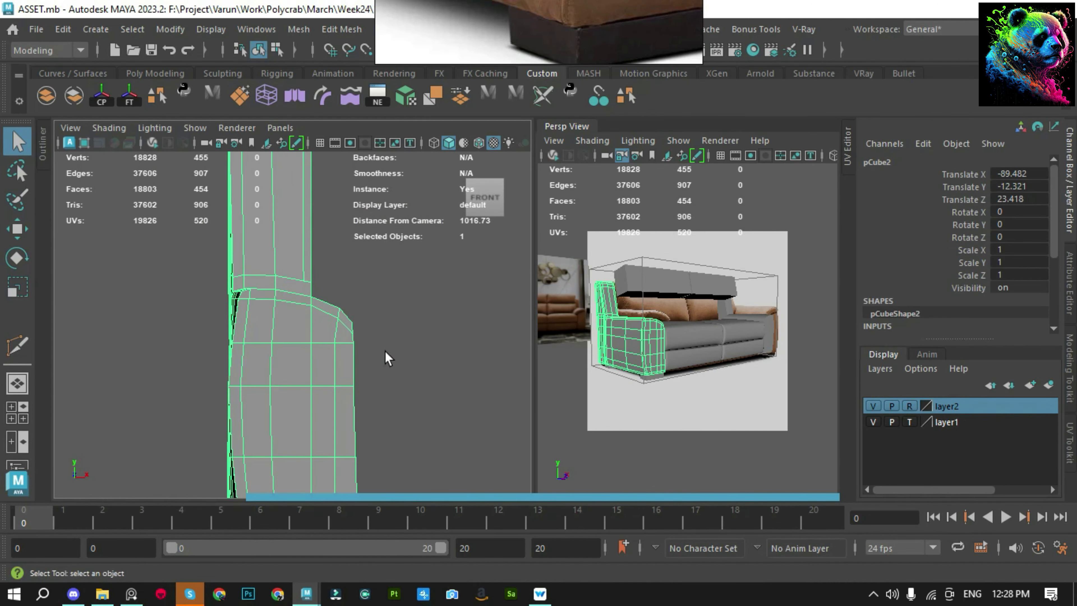
{"action": "left_click", "coordinate": [399, 351]}
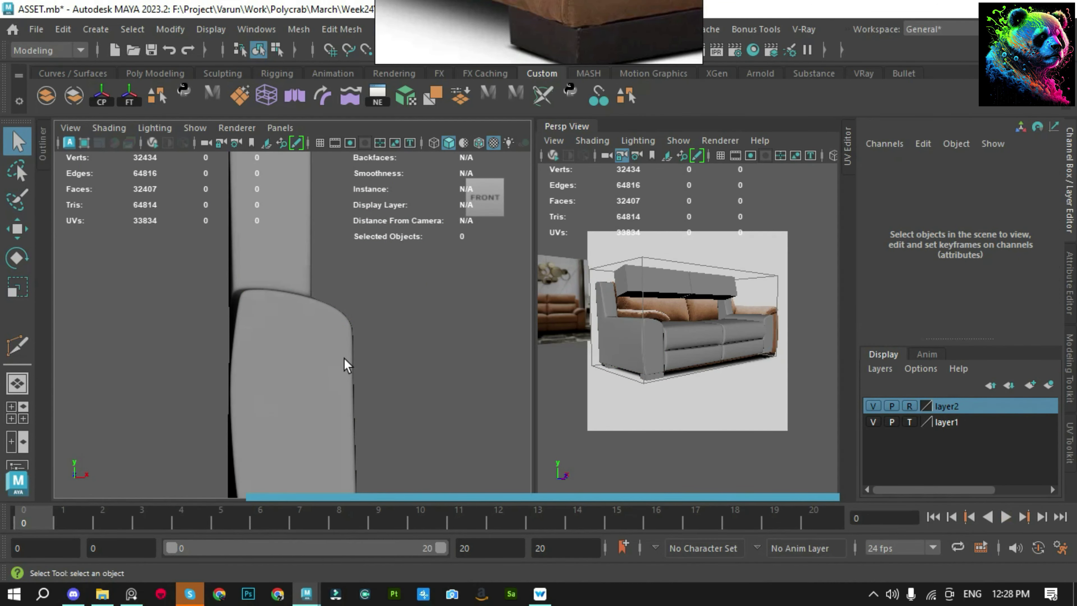
Compare the arm against the sofa reference photo and save the scene
{"action": "left_click", "coordinate": [403, 342]}
{"action": "key", "text": "ctrl+s"}
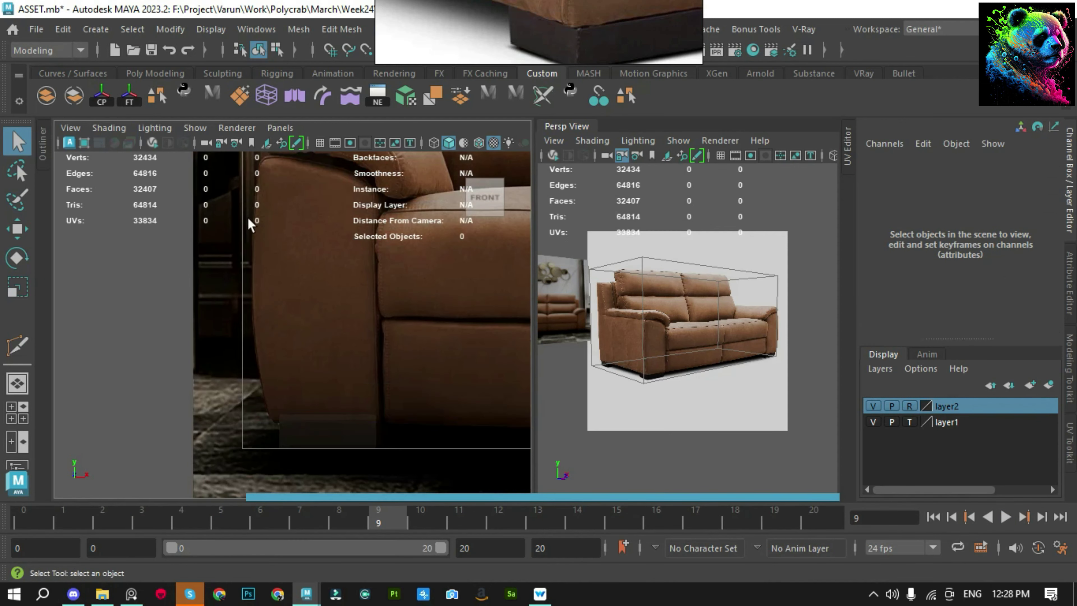
{"action": "left_click", "coordinate": [334, 315]}
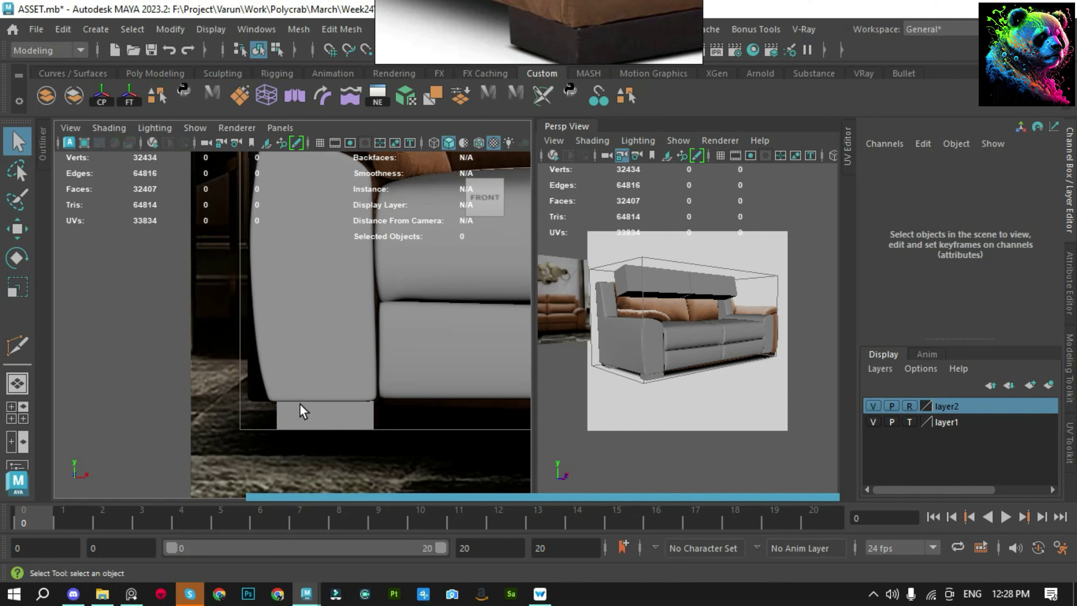
{"action": "mouse_move", "coordinate": [300, 403]}
{"action": "left_mouse_down", "text": "alt"}
{"action": "mouse_move", "coordinate": [337, 403]}
{"action": "mouse_move", "coordinate": [360, 342]}
{"action": "mouse_move", "coordinate": [313, 358]}
{"action": "mouse_move", "coordinate": [305, 373]}
{"action": "mouse_move", "coordinate": [512, 420]}
{"action": "mouse_move", "coordinate": [601, 377]}
{"action": "mouse_move", "coordinate": [320, 353]}
{"action": "mouse_move", "coordinate": [314, 377]}
{"action": "mouse_move", "coordinate": [336, 373]}
{"action": "mouse_move", "coordinate": [306, 345]}
{"action": "left_mouse_up", "text": "alt"}
{"action": "left_click", "coordinate": [307, 345]}
Frame the arm and select a band of its edges for moving, then clear it
{"action": "key", "text": "space"}
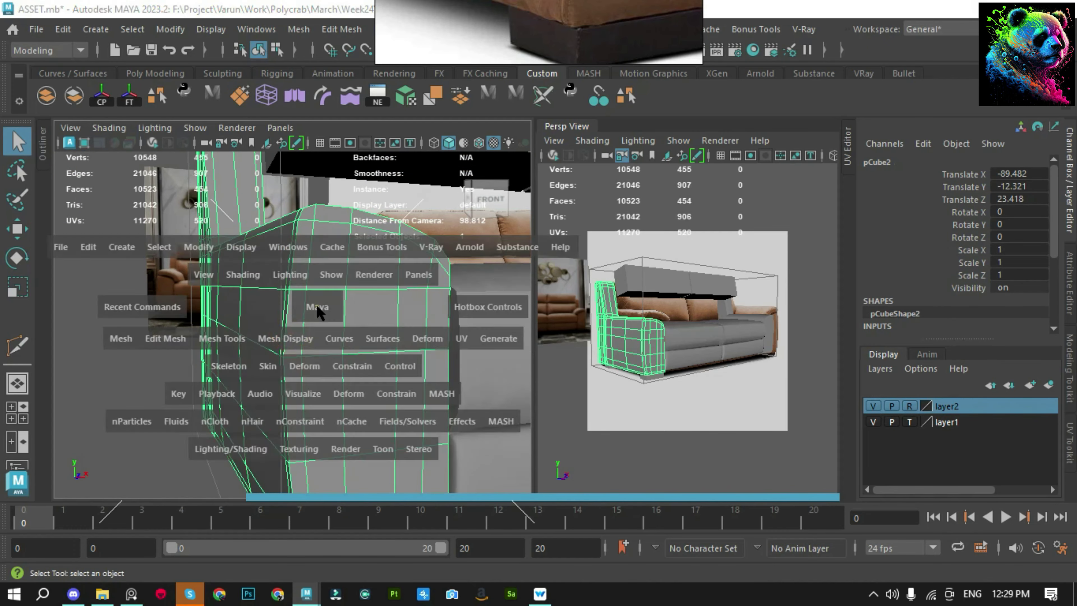
{"action": "key", "text": "f"}
{"action": "right_click_drag", "start_coordinate": [320, 335], "coordinate": [323, 301]}
{"action": "key", "text": "w"}
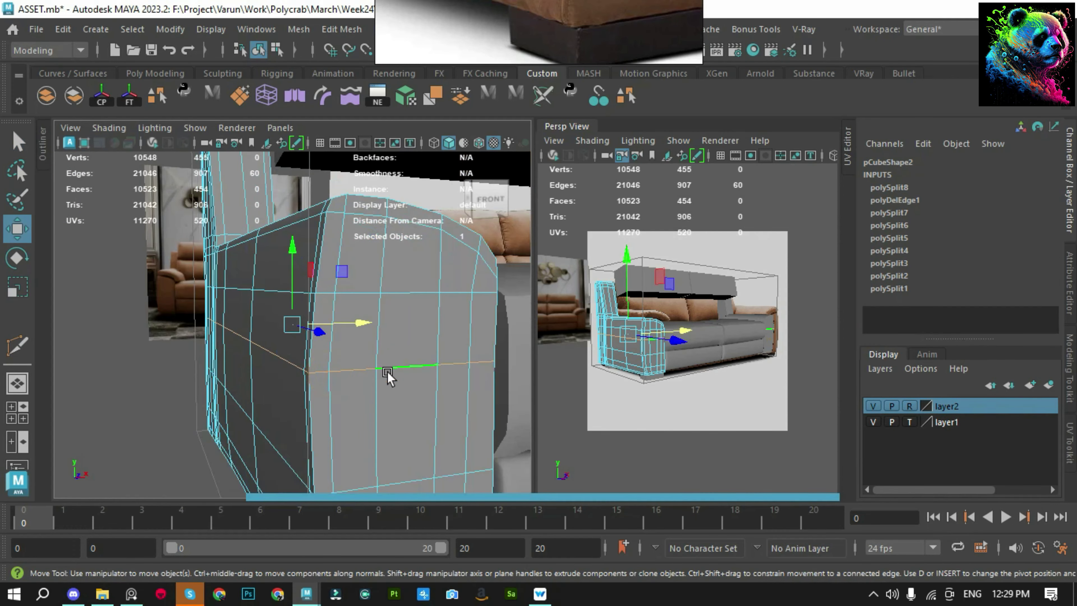
{"action": "mouse_move", "coordinate": [384, 373]}
{"action": "left_mouse_down", "text": "alt"}
{"action": "mouse_move", "coordinate": [304, 339]}
{"action": "mouse_move", "coordinate": [305, 323]}
{"action": "mouse_move", "coordinate": [255, 323]}
{"action": "mouse_move", "coordinate": [163, 373]}
{"action": "mouse_move", "coordinate": [343, 271]}
{"action": "left_mouse_up", "text": "alt"}
{"action": "left_click_drag", "start_coordinate": [446, 381], "coordinate": [447, 382]}
{"action": "key", "text": "space"}
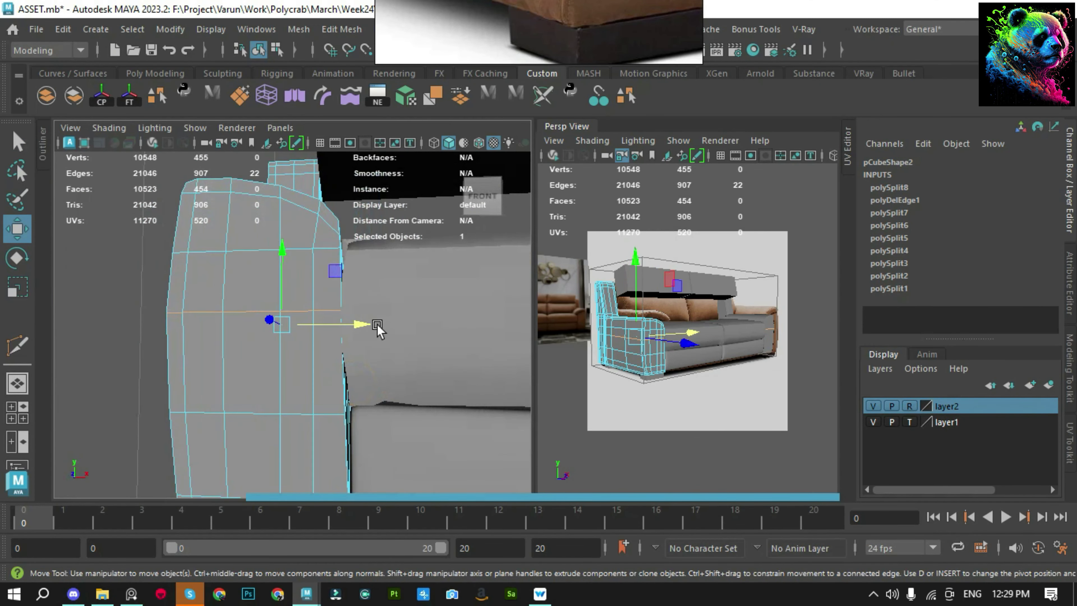
{"action": "left_click", "coordinate": [122, 316]}
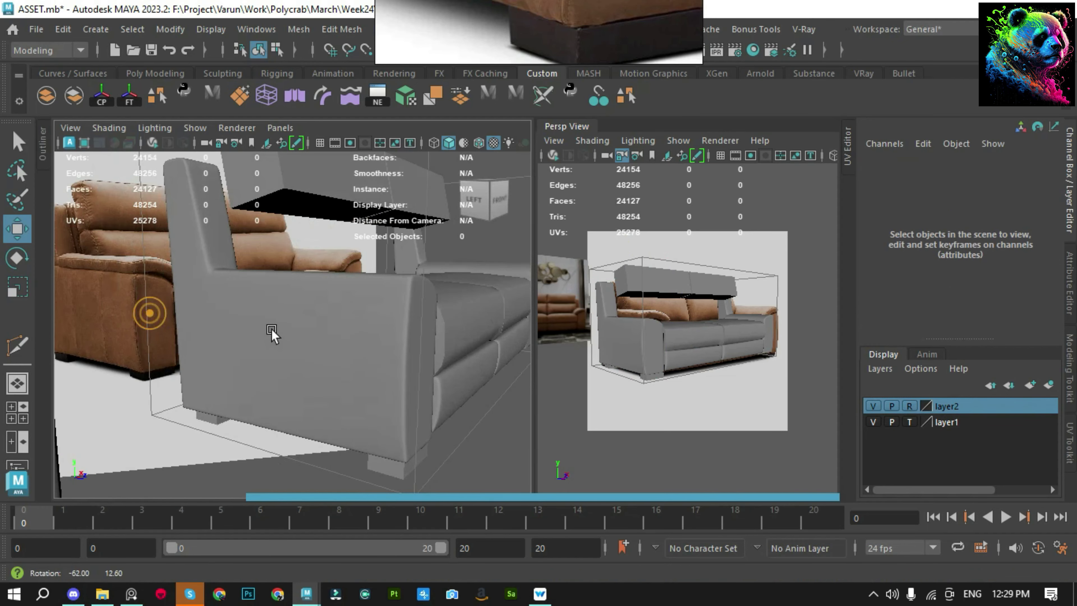
View the armrest in the front view and an angled close-up
{"action": "mouse_move", "coordinate": [269, 331]}
{"action": "left_mouse_down", "text": "alt"}
{"action": "mouse_move", "coordinate": [336, 361]}
{"action": "mouse_move", "coordinate": [220, 337]}
{"action": "left_mouse_up", "text": "alt"}
{"action": "key", "text": "space"}
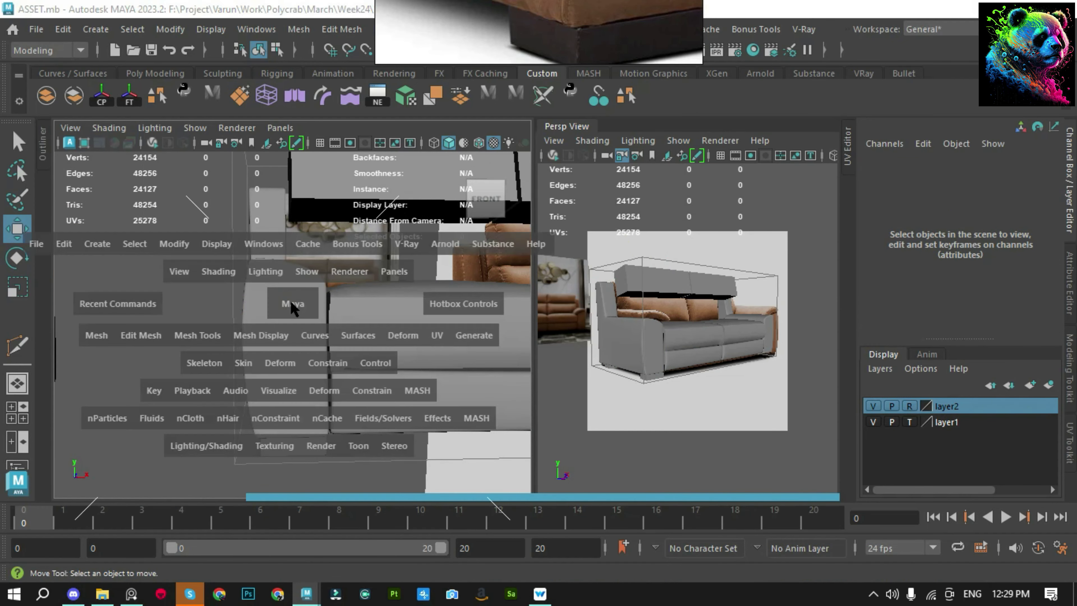
{"action": "left_click_drag", "start_coordinate": [289, 306], "coordinate": [293, 343]}
{"action": "left_click", "coordinate": [324, 350]}
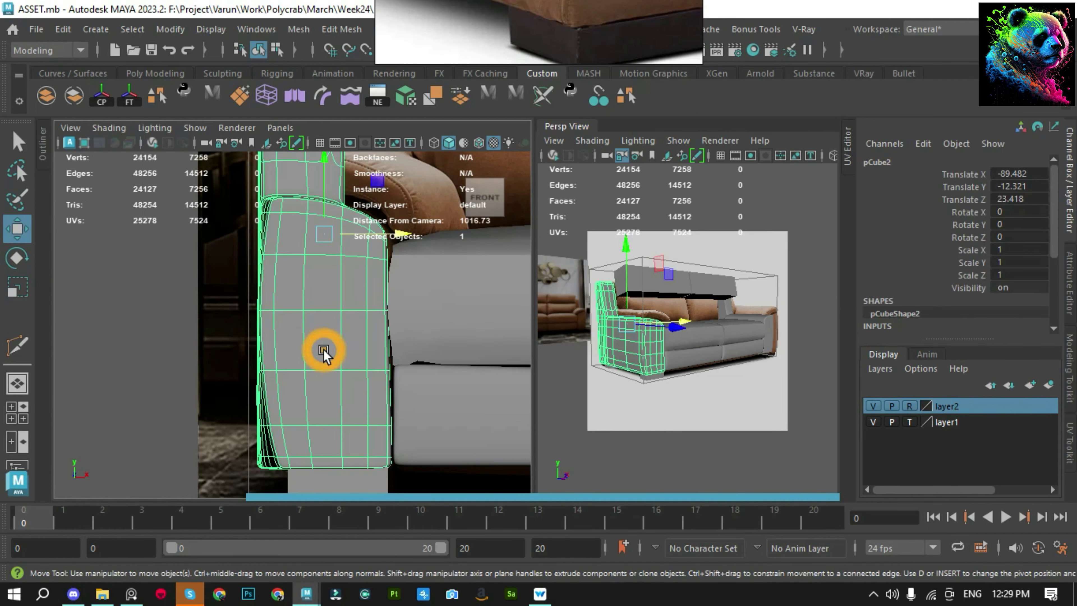
{"action": "left_click", "coordinate": [163, 347]}
{"action": "left_click_drag", "start_coordinate": [277, 298], "coordinate": [306, 409], "text": "alt"}
{"action": "left_click", "coordinate": [312, 313]}
{"action": "key", "text": "space"}
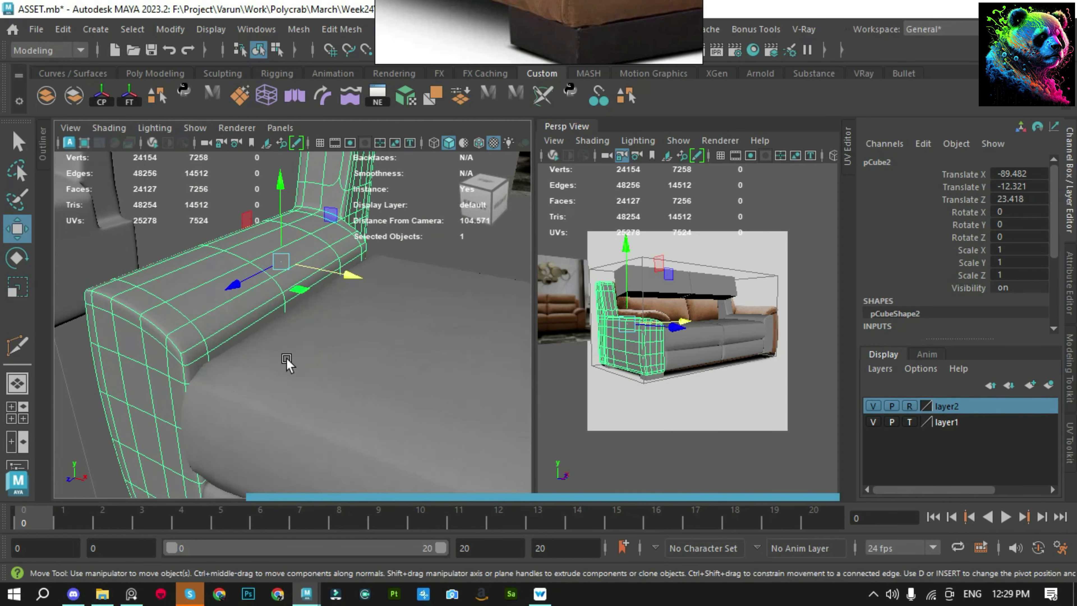
Add an extra Multi-Cut edge along the armrest top with smooth preview off
{"action": "key", "text": "1"}
{"action": "key", "text": "F9"}
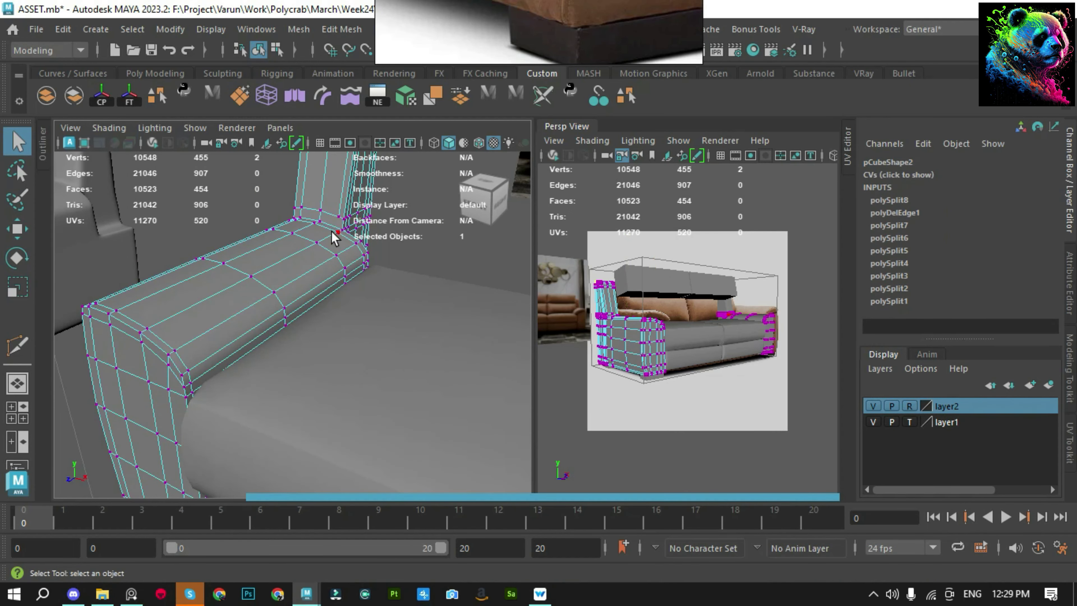
{"action": "scroll", "coordinate": [337, 233], "scroll_direction": "up", "scroll_amount": 5}
{"action": "left_click_drag", "start_coordinate": [132, 298], "coordinate": [254, 331], "text": "alt"}
{"action": "left_click", "coordinate": [286, 339]}
{"action": "key", "text": "ctrl+shift+x"}
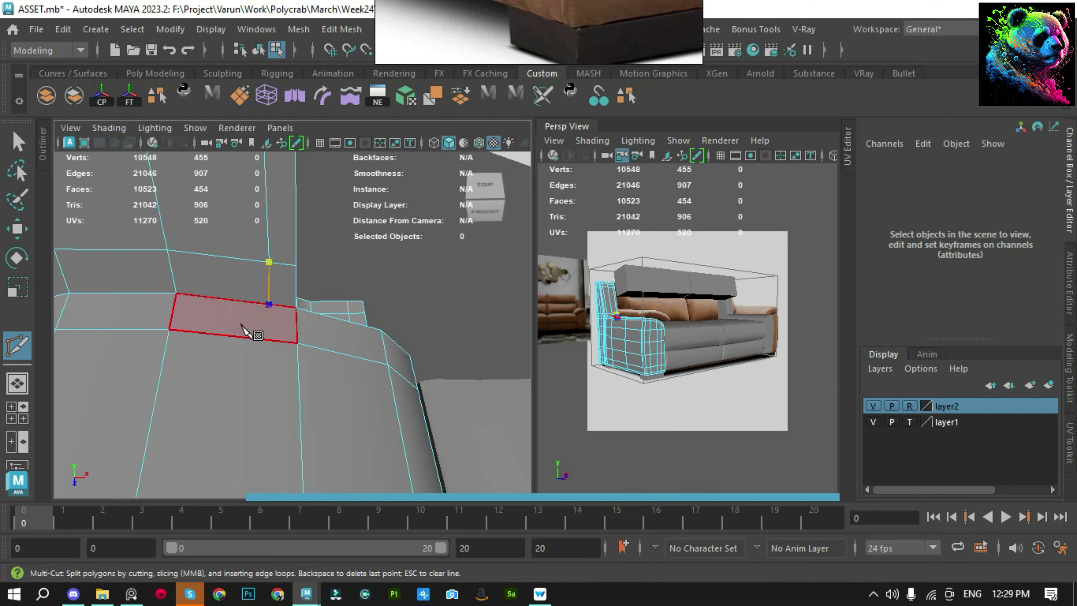
{"action": "key", "text": "F8"}
{"action": "key", "text": "3"}
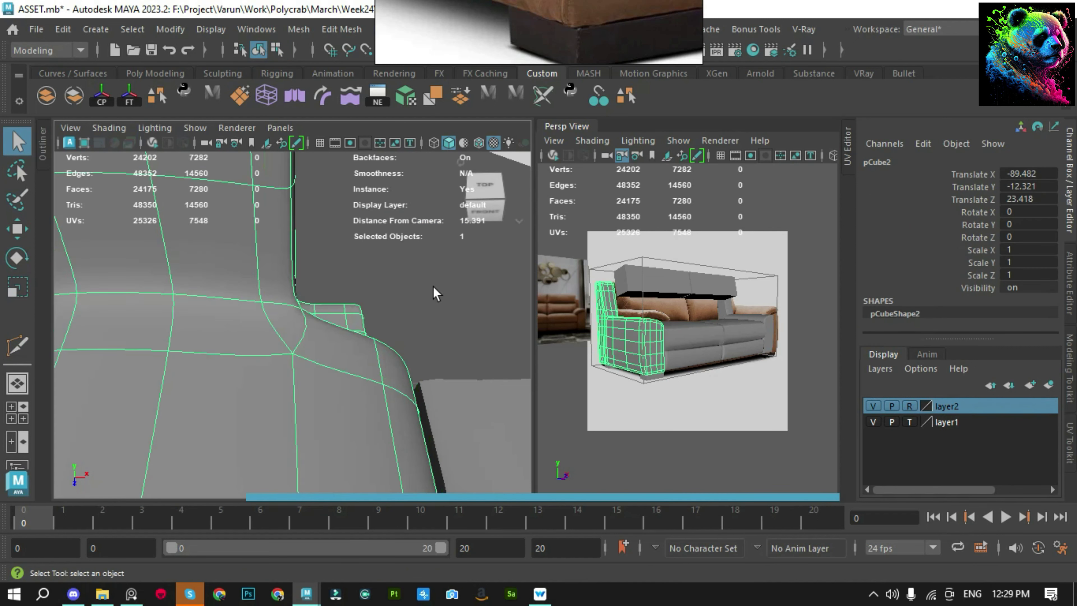
Show the armrest's faceted base mesh, looking at its inner corner
{"action": "left_click", "coordinate": [437, 297]}
{"action": "left_click_drag", "start_coordinate": [440, 306], "coordinate": [186, 271], "text": "alt"}
{"action": "left_click", "coordinate": [343, 391]}
{"action": "key", "text": "1"}
{"action": "mouse_move", "coordinate": [344, 391]}
{"action": "left_mouse_down", "text": "alt"}
{"action": "mouse_move", "coordinate": [308, 384]}
{"action": "mouse_move", "coordinate": [279, 353]}
{"action": "left_mouse_up", "text": "alt"}
Move an inner-corner edge of the armrest so it rounds more cleanly
{"action": "key", "text": "F10"}
{"action": "left_click", "coordinate": [245, 340]}
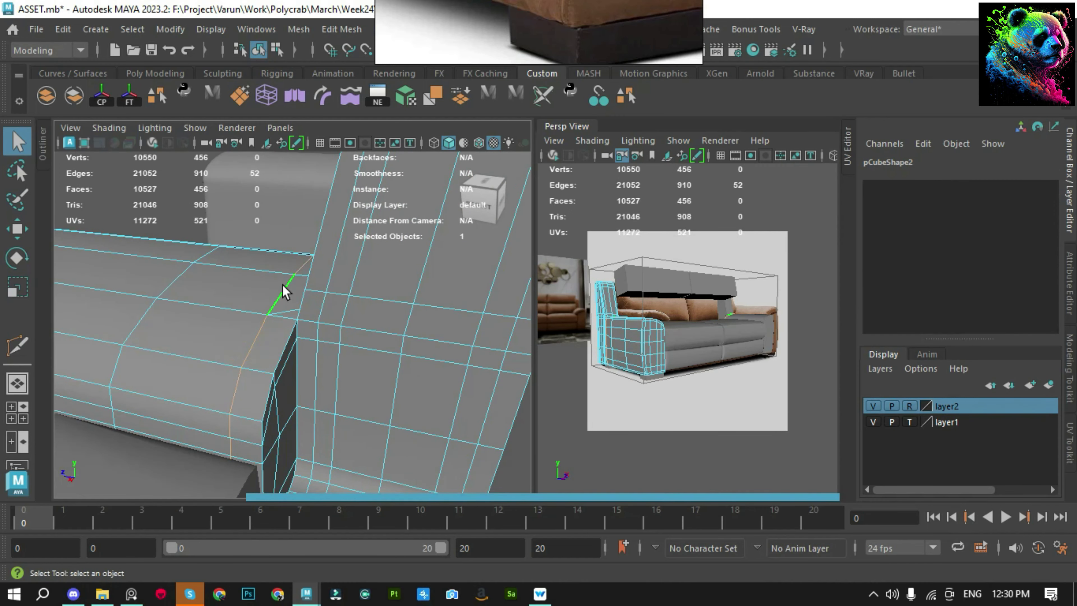
{"action": "key", "text": "w"}
{"action": "mouse_move", "coordinate": [284, 292]}
{"action": "left_mouse_down", "text": "alt"}
{"action": "mouse_move", "coordinate": [300, 324]}
{"action": "mouse_move", "coordinate": [252, 324]}
{"action": "mouse_move", "coordinate": [246, 306]}
{"action": "left_mouse_up", "text": "alt"}
{"action": "left_click", "coordinate": [252, 295]}
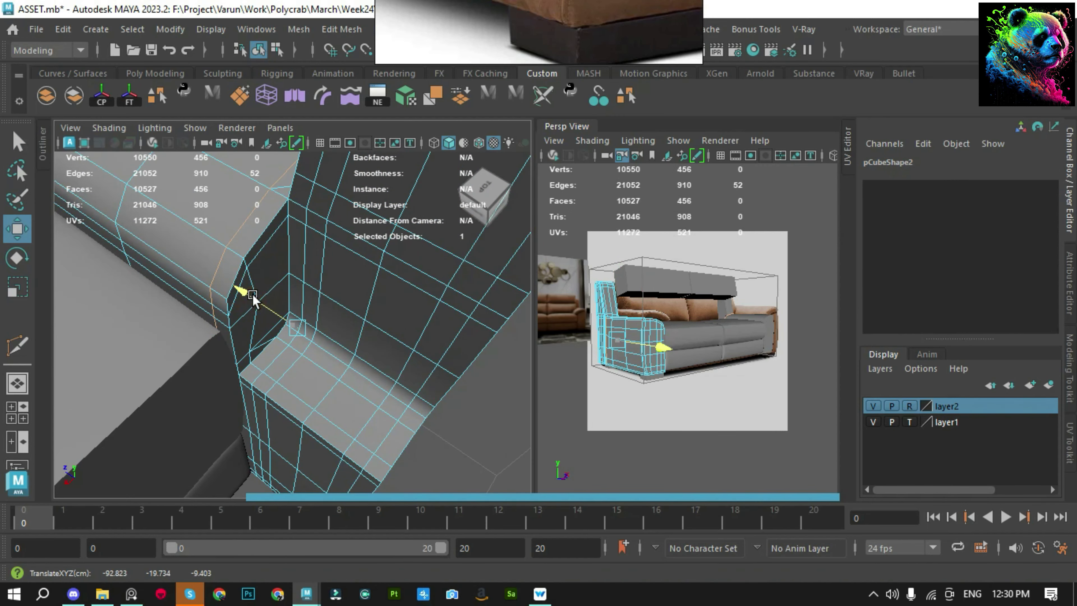
{"action": "left_click", "coordinate": [442, 441]}
{"action": "mouse_move", "coordinate": [442, 434]}
{"action": "left_mouse_down", "text": "alt"}
{"action": "mouse_move", "coordinate": [437, 404]}
{"action": "mouse_move", "coordinate": [329, 392]}
{"action": "mouse_move", "coordinate": [557, 373]}
{"action": "mouse_move", "coordinate": [312, 397]}
{"action": "mouse_move", "coordinate": [312, 336]}
{"action": "mouse_move", "coordinate": [377, 332]}
{"action": "mouse_move", "coordinate": [308, 345]}
{"action": "mouse_move", "coordinate": [357, 344]}
{"action": "mouse_move", "coordinate": [259, 344]}
{"action": "left_mouse_up", "text": "alt"}
Shift the second armrest pCube13 left and show its base mesh in edge mode
{"action": "left_click", "coordinate": [358, 344]}
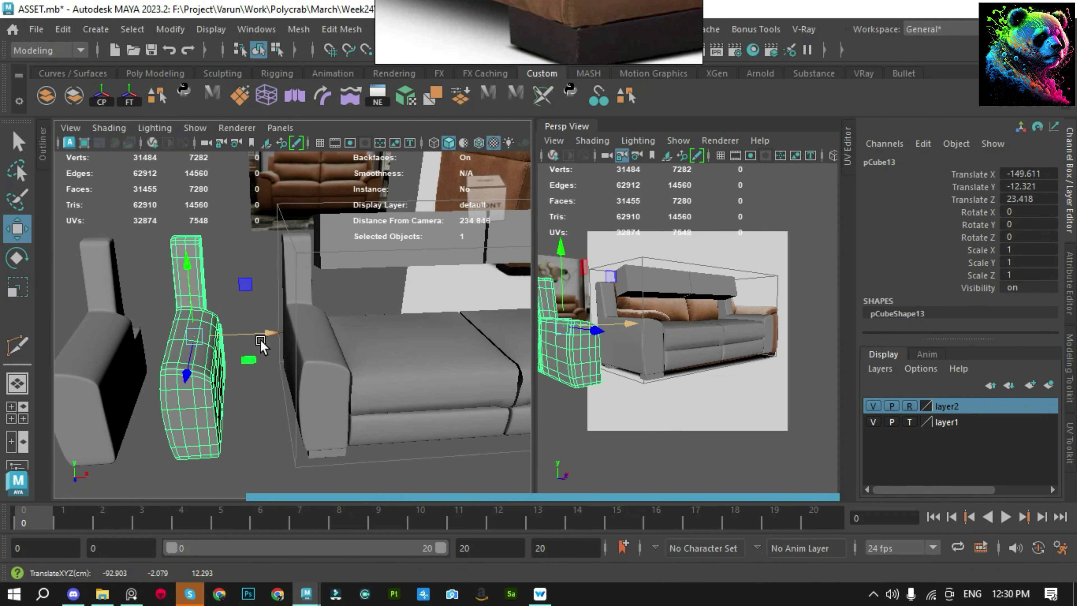
{"action": "mouse_move", "coordinate": [260, 344]}
{"action": "left_mouse_down", "text": "alt"}
{"action": "mouse_move", "coordinate": [296, 335]}
{"action": "mouse_move", "coordinate": [374, 258]}
{"action": "mouse_move", "coordinate": [308, 353]}
{"action": "mouse_move", "coordinate": [343, 297]}
{"action": "mouse_move", "coordinate": [348, 348]}
{"action": "mouse_move", "coordinate": [318, 361]}
{"action": "left_mouse_up", "text": "alt"}
{"action": "key", "text": "q"}
{"action": "scroll", "coordinate": [342, 297], "scroll_direction": "up", "scroll_amount": 2}
{"action": "key", "text": "ctrl+z"}
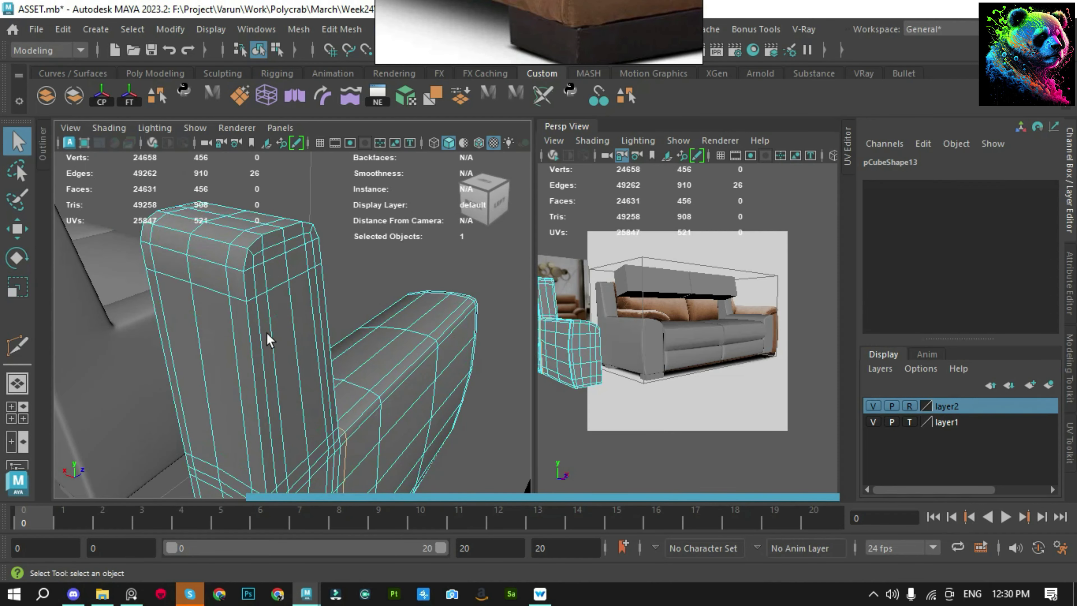
Select the edge loops around pCube13's panels, including the lower front loop
{"action": "double_click", "coordinate": [157, 335], "text": "shift"}
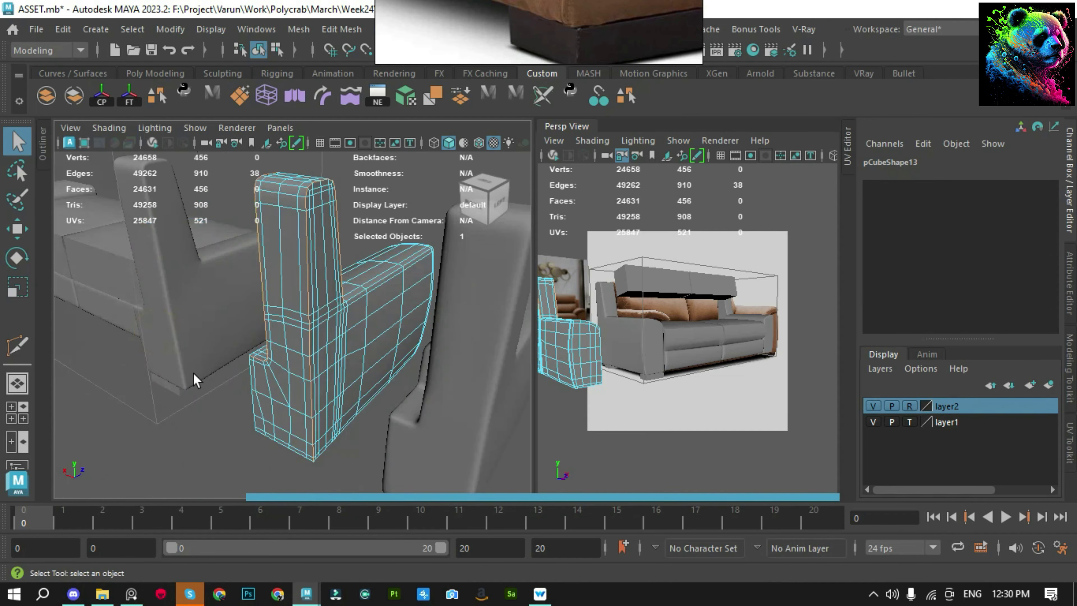
{"action": "mouse_move", "coordinate": [157, 335]}
{"action": "left_mouse_down", "text": "alt"}
{"action": "mouse_move", "coordinate": [299, 409]}
{"action": "mouse_move", "coordinate": [175, 385]}
{"action": "mouse_move", "coordinate": [240, 330]}
{"action": "mouse_move", "coordinate": [205, 383]}
{"action": "mouse_move", "coordinate": [157, 339]}
{"action": "left_mouse_up", "text": "alt"}
{"action": "double_click", "coordinate": [200, 395], "text": "shift"}
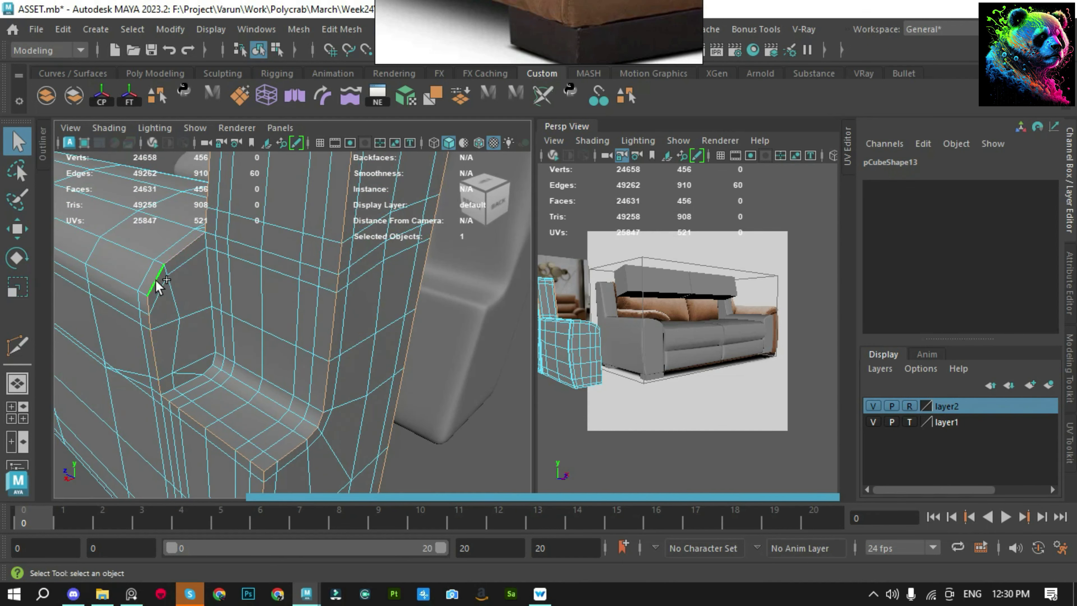
{"action": "left_click_drag", "start_coordinate": [157, 285], "coordinate": [220, 322], "text": "alt"}
{"action": "scroll", "coordinate": [220, 322], "scroll_direction": "down", "scroll_amount": 5}
{"action": "scroll", "coordinate": [297, 297], "scroll_direction": "up", "scroll_amount": 5}
{"action": "left_click_drag", "start_coordinate": [296, 297], "coordinate": [356, 305], "text": "alt"}
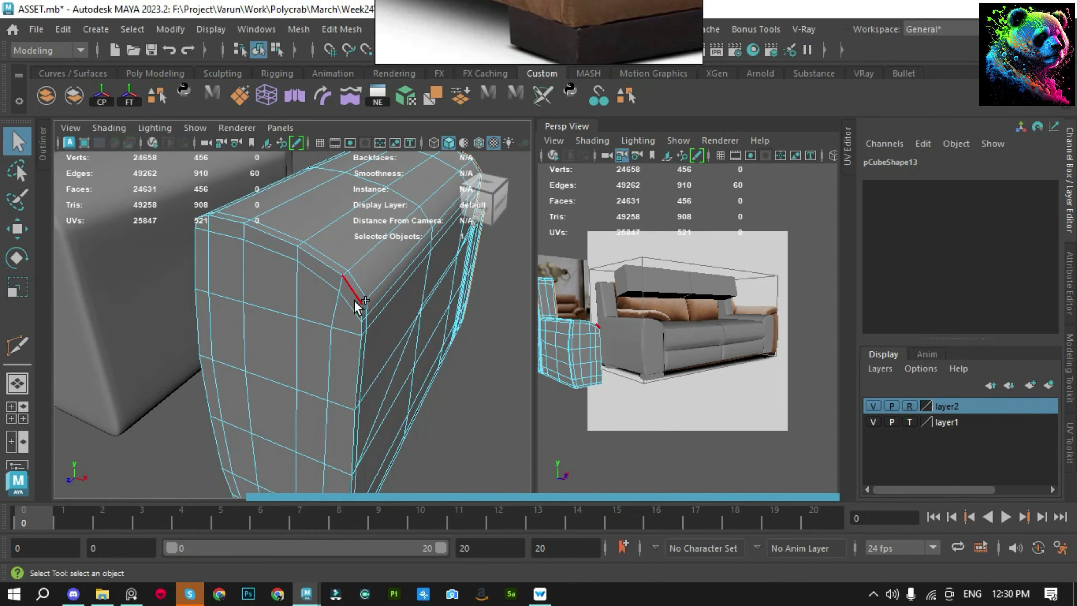
{"action": "double_click", "coordinate": [361, 347], "text": "shift"}
{"action": "mouse_move", "coordinate": [361, 346]}
{"action": "left_mouse_down", "text": "alt"}
{"action": "mouse_move", "coordinate": [260, 378]}
{"action": "mouse_move", "coordinate": [266, 436]}
{"action": "mouse_move", "coordinate": [237, 335]}
{"action": "mouse_move", "coordinate": [266, 336]}
{"action": "left_mouse_up", "text": "alt"}
{"action": "double_click", "coordinate": [237, 333], "text": "shift"}
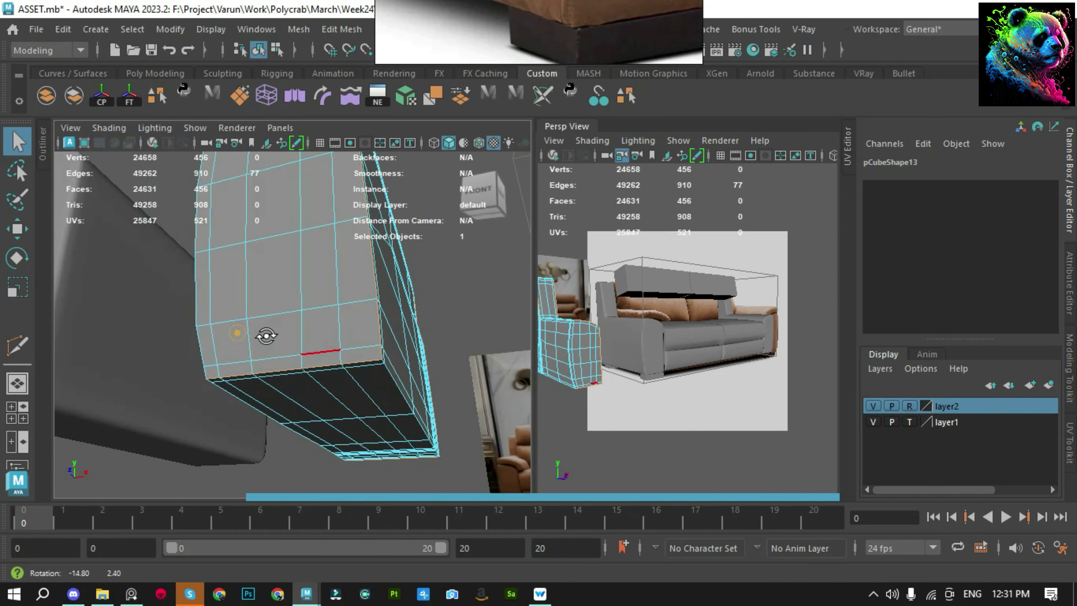
{"action": "left_click", "coordinate": [195, 290], "text": "shift"}
{"action": "mouse_move", "coordinate": [195, 291]}
{"action": "left_mouse_down", "text": "alt"}
{"action": "mouse_move", "coordinate": [188, 360]}
{"action": "mouse_move", "coordinate": [272, 373]}
{"action": "mouse_move", "coordinate": [344, 418]}
{"action": "mouse_move", "coordinate": [293, 346]}
{"action": "left_mouse_up", "text": "alt"}
Bring the sofa reference photo over the viewports and compare the armrest
{"action": "left_click_drag", "start_coordinate": [522, 7], "coordinate": [565, 253]}
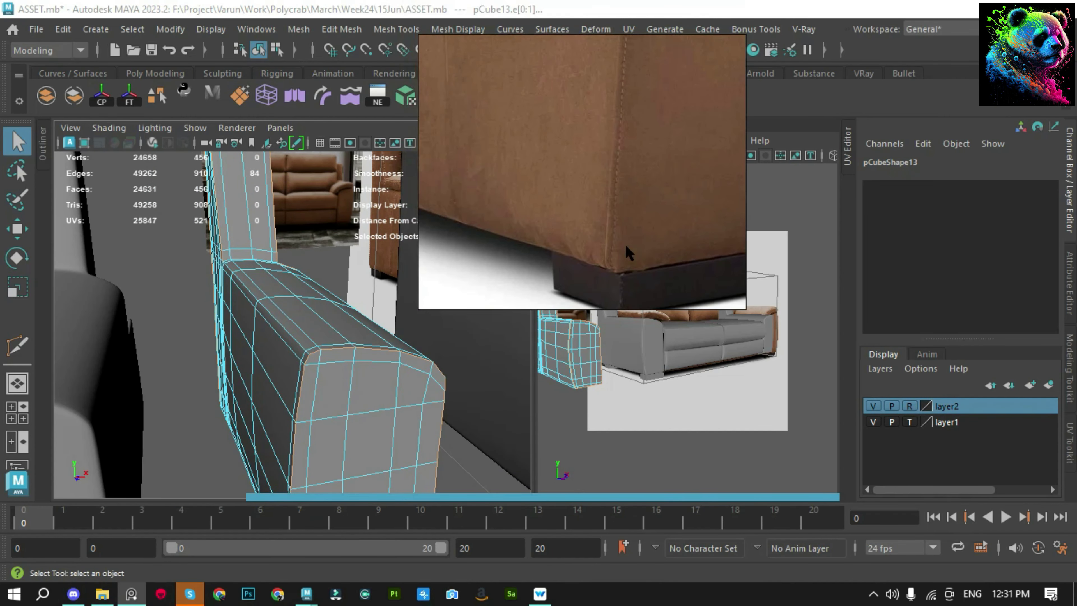
{"action": "scroll", "coordinate": [544, 158], "scroll_direction": "down", "scroll_amount": 3}
{"action": "scroll", "coordinate": [544, 158], "scroll_direction": "down", "scroll_amount": 3}
{"action": "scroll", "coordinate": [543, 158], "scroll_direction": "up", "scroll_amount": 5}
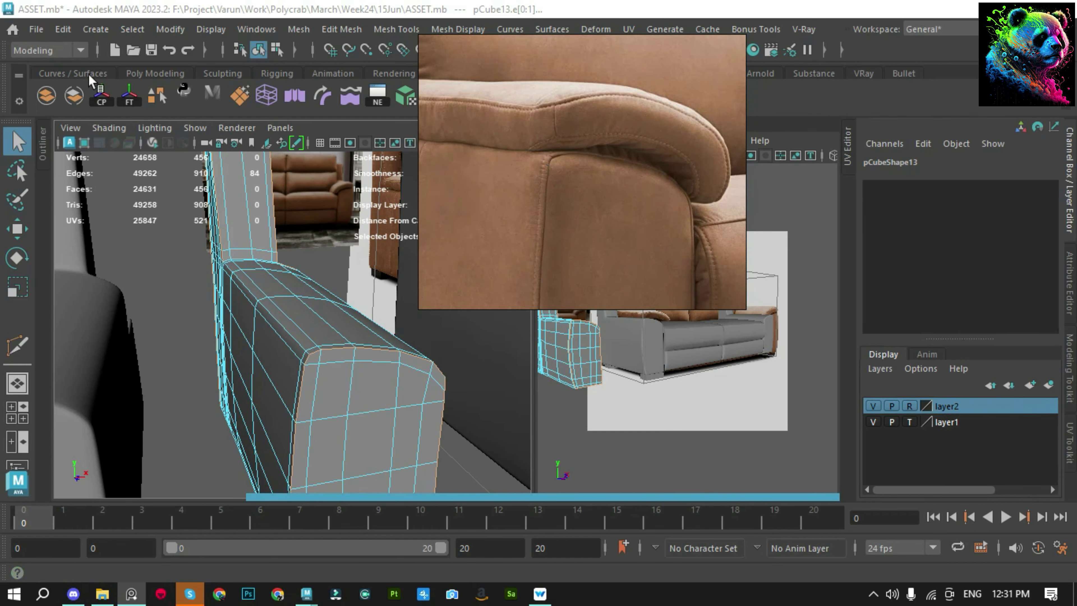
{"action": "mouse_move", "coordinate": [267, 229]}
{"action": "left_mouse_down", "text": "alt"}
{"action": "mouse_move", "coordinate": [296, 324]}
{"action": "mouse_move", "coordinate": [271, 298]}
{"action": "mouse_move", "coordinate": [372, 334]}
{"action": "mouse_move", "coordinate": [221, 310]}
{"action": "mouse_move", "coordinate": [336, 409]}
{"action": "left_mouse_up", "text": "alt"}
Detach the armrest along the selected edges and separate it into pieces
{"action": "right_click_drag", "start_coordinate": [288, 271], "coordinate": [276, 469], "text": "shift"}
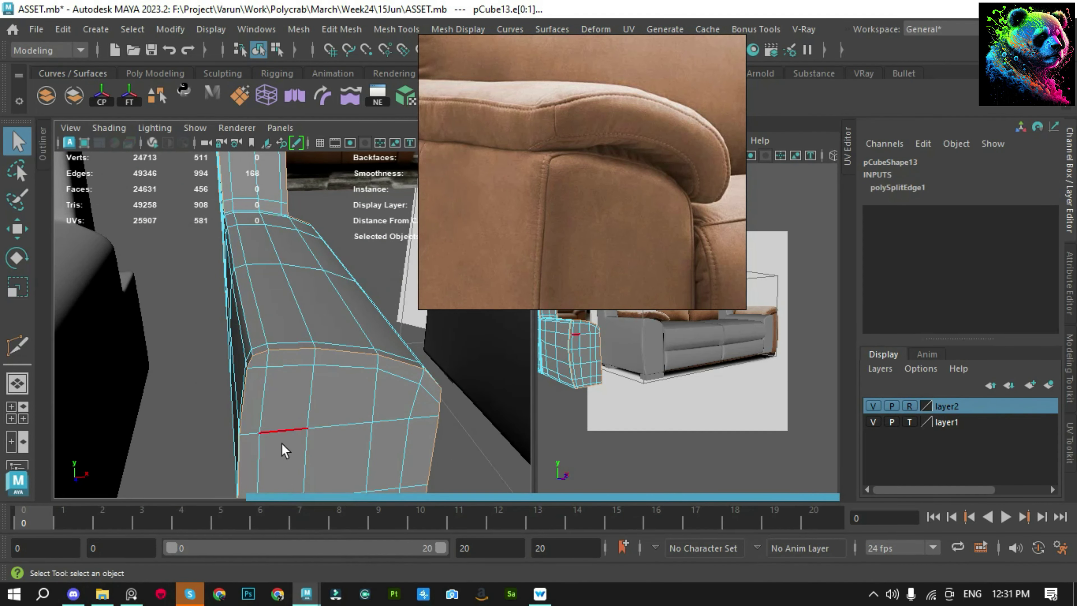
{"action": "key", "text": "F8"}
{"action": "left_click", "coordinate": [74, 95]}
{"action": "left_click", "coordinate": [197, 332]}
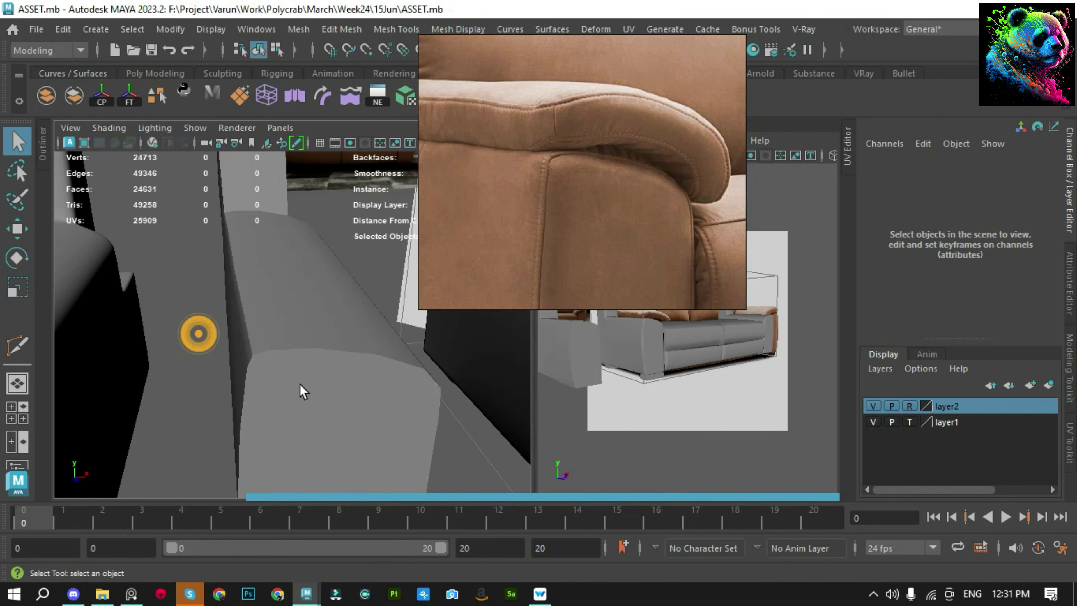
{"action": "mouse_move", "coordinate": [300, 390]}
{"action": "left_mouse_down", "text": "alt"}
{"action": "mouse_move", "coordinate": [183, 316]}
{"action": "mouse_move", "coordinate": [353, 408]}
{"action": "mouse_move", "coordinate": [178, 304]}
{"action": "left_mouse_up", "text": "alt"}
Isolate the whole sofa, save the scene, then show all objects again
{"action": "left_click_drag", "start_coordinate": [427, 420], "coordinate": [356, 413]}
{"action": "key", "text": "ctrl+1"}
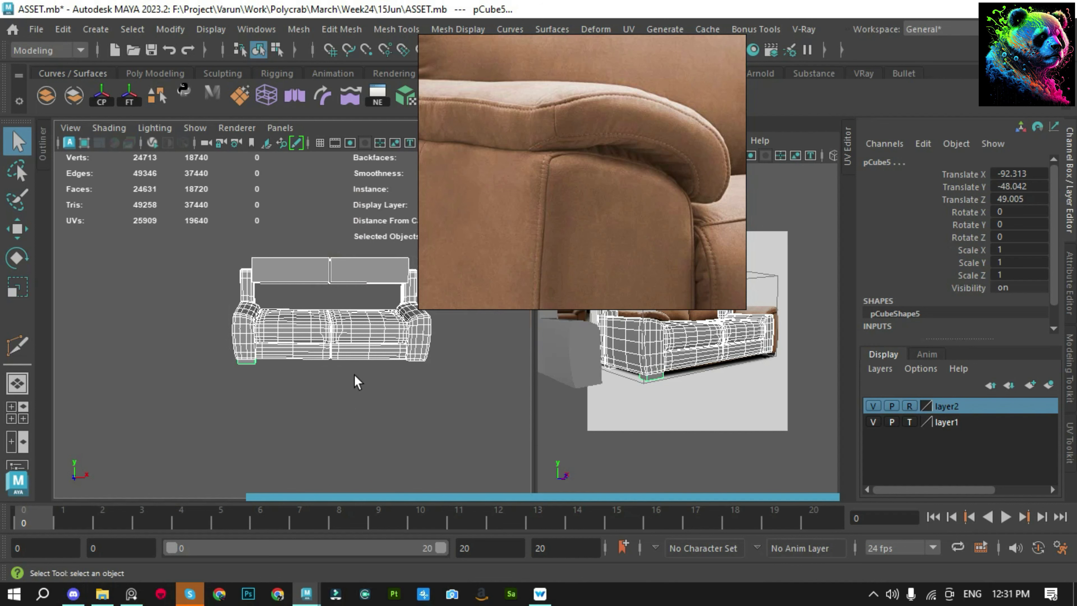
{"action": "key", "text": "ctrl+s"}
{"action": "key", "text": "ctrl+1"}
{"action": "left_click", "coordinate": [303, 396]}
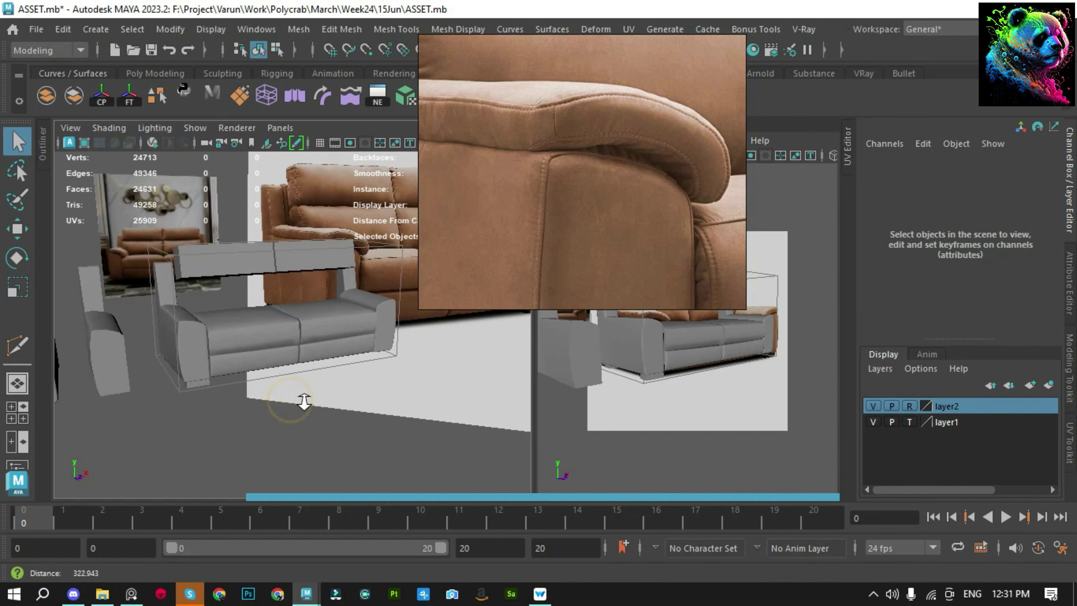
{"action": "mouse_move", "coordinate": [288, 372]}
{"action": "left_mouse_down", "text": "alt"}
{"action": "mouse_move", "coordinate": [405, 347]}
{"action": "mouse_move", "coordinate": [341, 360]}
{"action": "mouse_move", "coordinate": [365, 372]}
{"action": "mouse_move", "coordinate": [268, 425]}
{"action": "mouse_move", "coordinate": [216, 389]}
{"action": "mouse_move", "coordinate": [265, 392]}
{"action": "mouse_move", "coordinate": [206, 328]}
{"action": "mouse_move", "coordinate": [249, 366]}
{"action": "left_mouse_up", "text": "alt"}
Save the scene and return the armrest from face selection to object mode
{"action": "key", "text": "ctrl+s"}
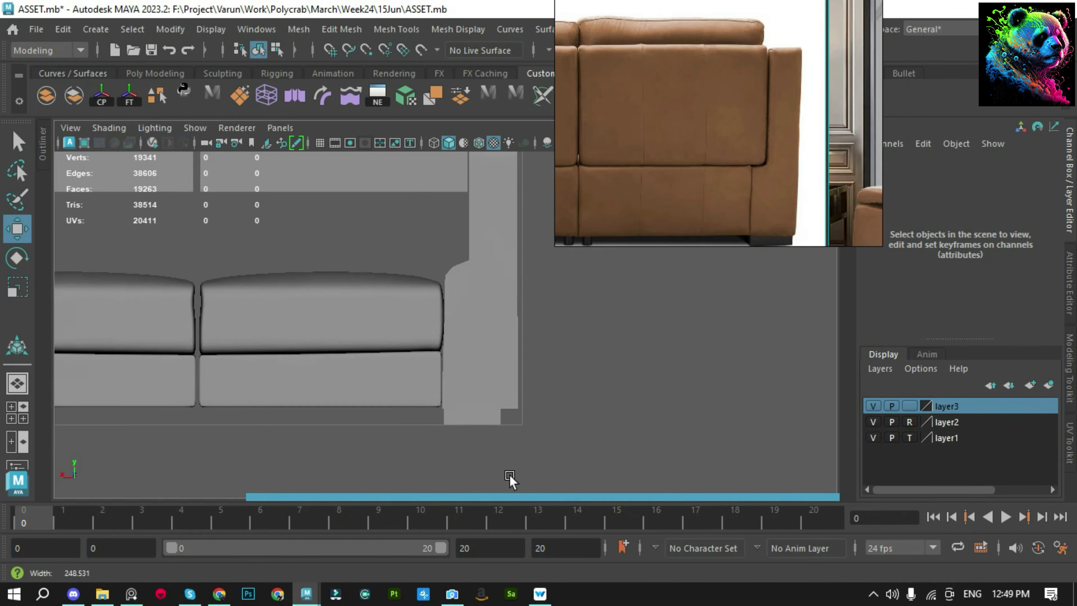
{"action": "left_click", "coordinate": [491, 373]}
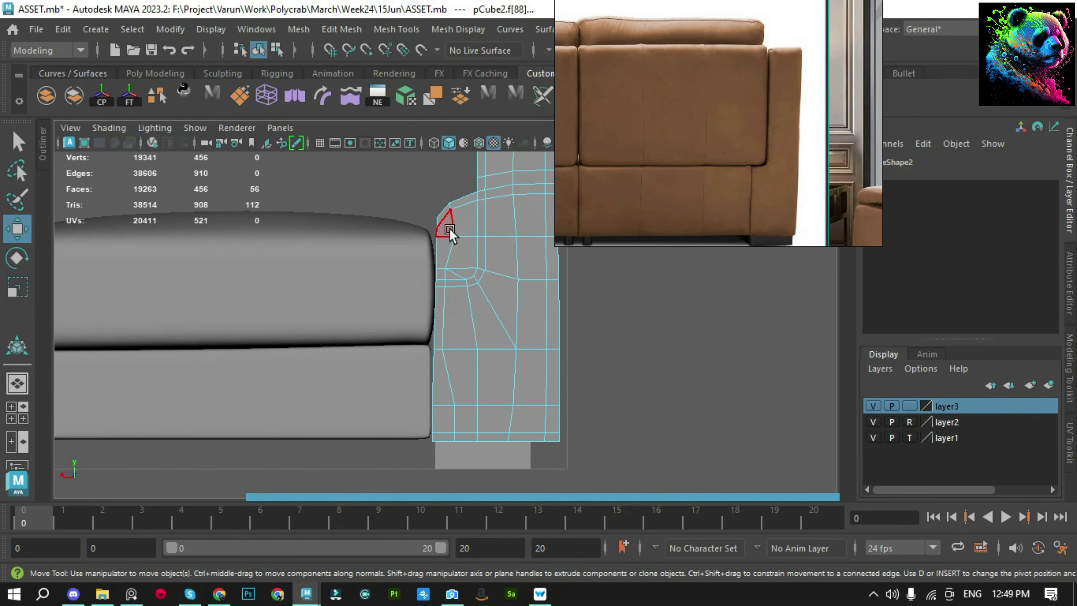
{"action": "right_click_drag", "start_coordinate": [547, 271], "coordinate": [620, 339]}
{"action": "left_click", "coordinate": [480, 344]}
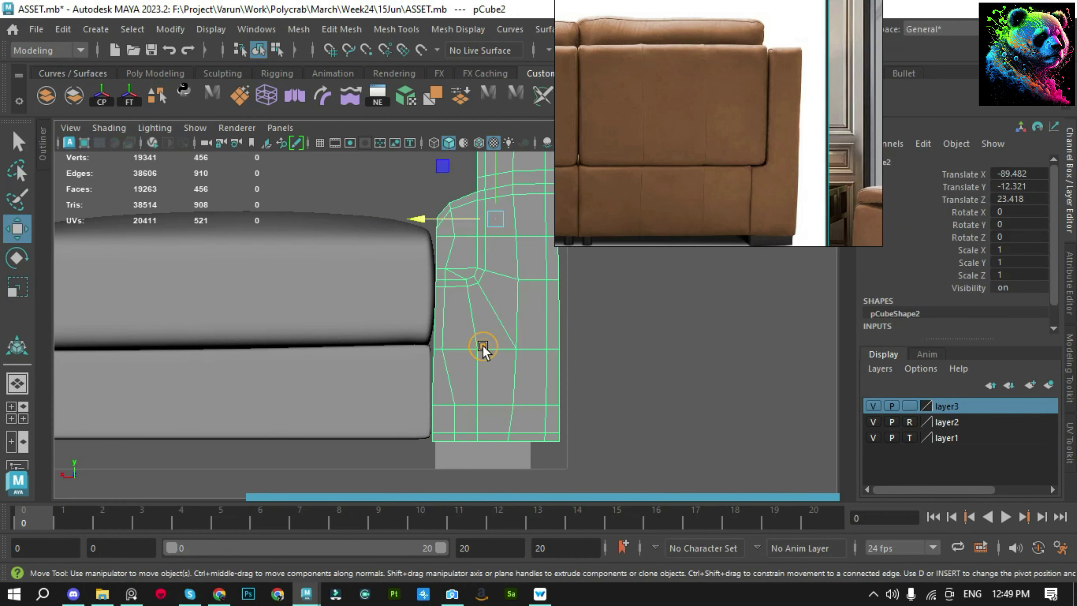
{"action": "scroll", "coordinate": [399, 327], "scroll_direction": "down", "scroll_amount": 5}
{"action": "left_click", "coordinate": [576, 322]}
Orbit from a front view of the sofa to an angled close-up of cushion and arm
{"action": "mouse_move", "coordinate": [399, 328]}
{"action": "left_mouse_down", "text": "alt"}
{"action": "mouse_move", "coordinate": [576, 322]}
{"action": "mouse_move", "coordinate": [447, 298]}
{"action": "left_mouse_up", "text": "alt"}
{"action": "left_click", "coordinate": [368, 278]}
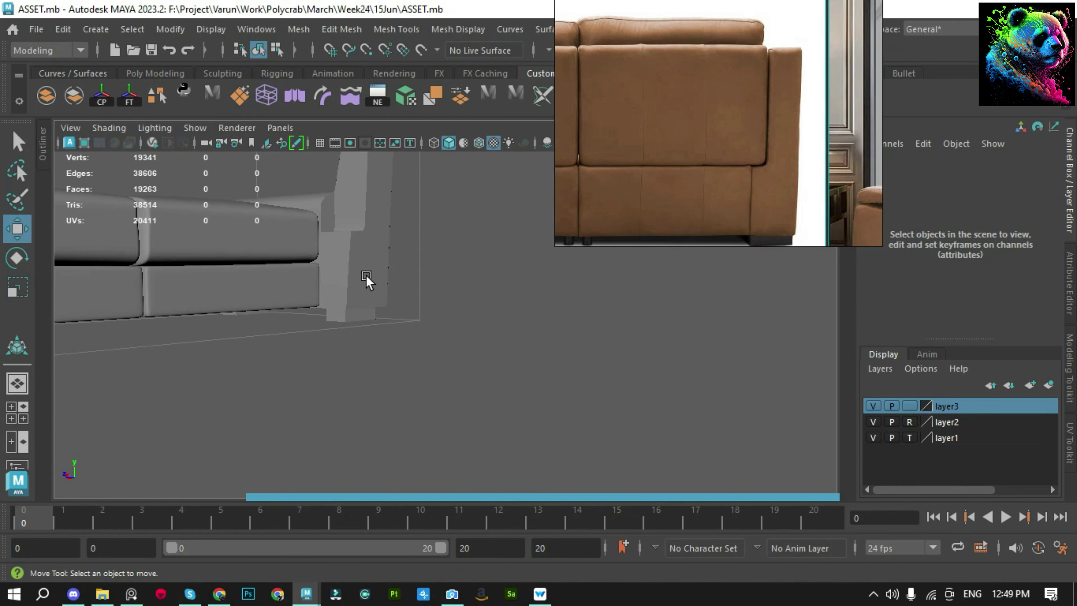
{"action": "key", "text": "q"}
{"action": "scroll", "coordinate": [615, 384], "scroll_direction": "down", "scroll_amount": 3}
{"action": "left_click", "coordinate": [615, 385]}
{"action": "mouse_move", "coordinate": [615, 385]}
{"action": "left_mouse_down", "text": "alt"}
{"action": "mouse_move", "coordinate": [397, 360]}
{"action": "mouse_move", "coordinate": [617, 342]}
{"action": "left_mouse_up", "text": "alt"}
{"action": "scroll", "coordinate": [582, 368], "scroll_direction": "up", "scroll_amount": 3}
{"action": "scroll", "coordinate": [583, 369], "scroll_direction": "up", "scroll_amount": 3}
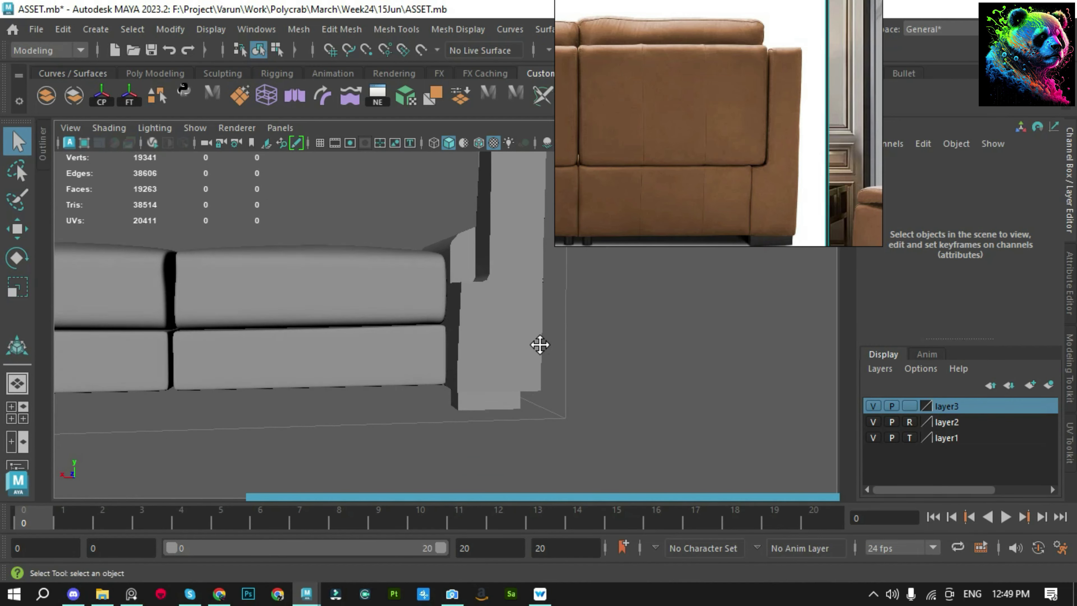
{"action": "left_click_drag", "start_coordinate": [540, 344], "coordinate": [373, 298], "text": "alt"}
{"action": "right_click_drag", "start_coordinate": [541, 289], "coordinate": [471, 337], "text": "alt"}
{"action": "scroll", "coordinate": [471, 337], "scroll_direction": "down", "scroll_amount": 3}
Turn on Wireframe on Shaded and select faces on the armrest's inner front
{"action": "left_click", "coordinate": [478, 143]}
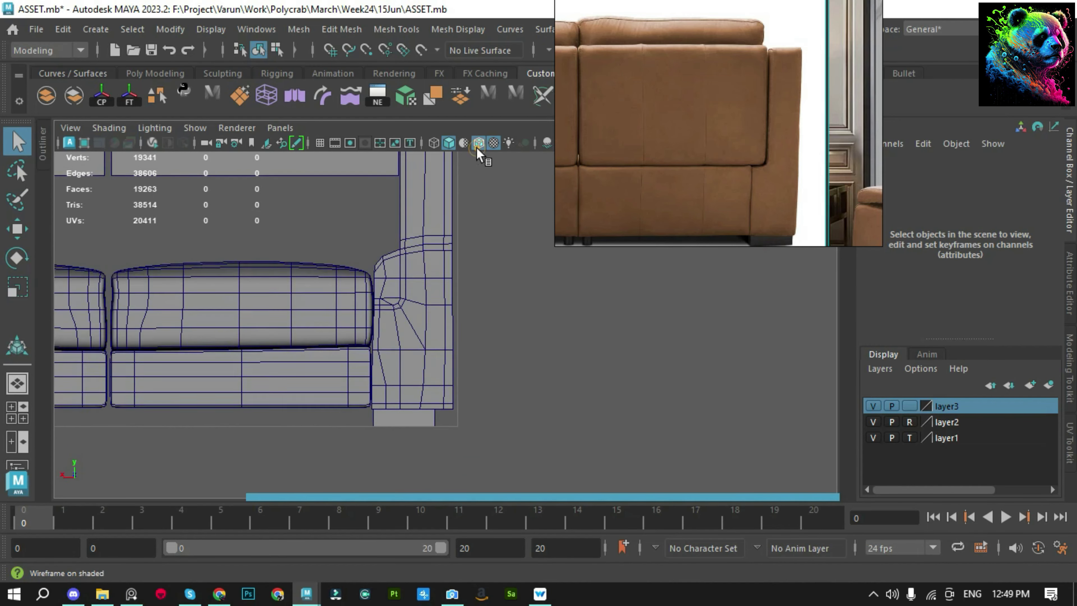
{"action": "mouse_move", "coordinate": [424, 297]}
{"action": "middle_mouse_down", "text": "alt"}
{"action": "mouse_move", "coordinate": [379, 305]}
{"action": "mouse_move", "coordinate": [401, 251]}
{"action": "middle_mouse_up", "text": "alt"}
{"action": "scroll", "coordinate": [387, 320], "scroll_direction": "up", "scroll_amount": 2}
{"action": "right_click_drag", "start_coordinate": [386, 320], "coordinate": [382, 234]}
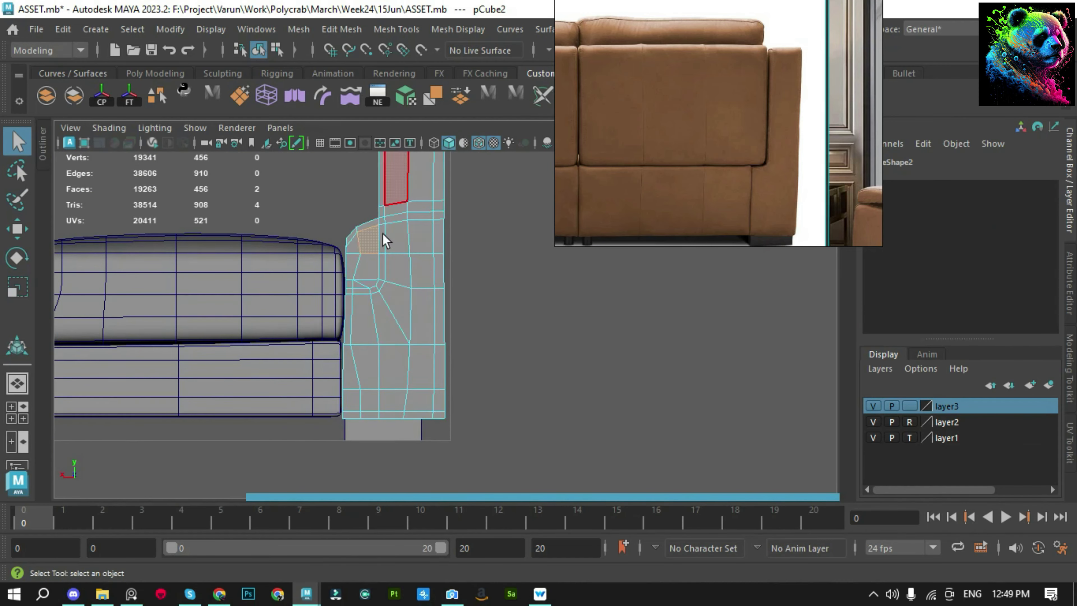
{"action": "left_click", "coordinate": [382, 233]}
{"action": "scroll", "coordinate": [352, 400], "scroll_direction": "up", "scroll_amount": 1}
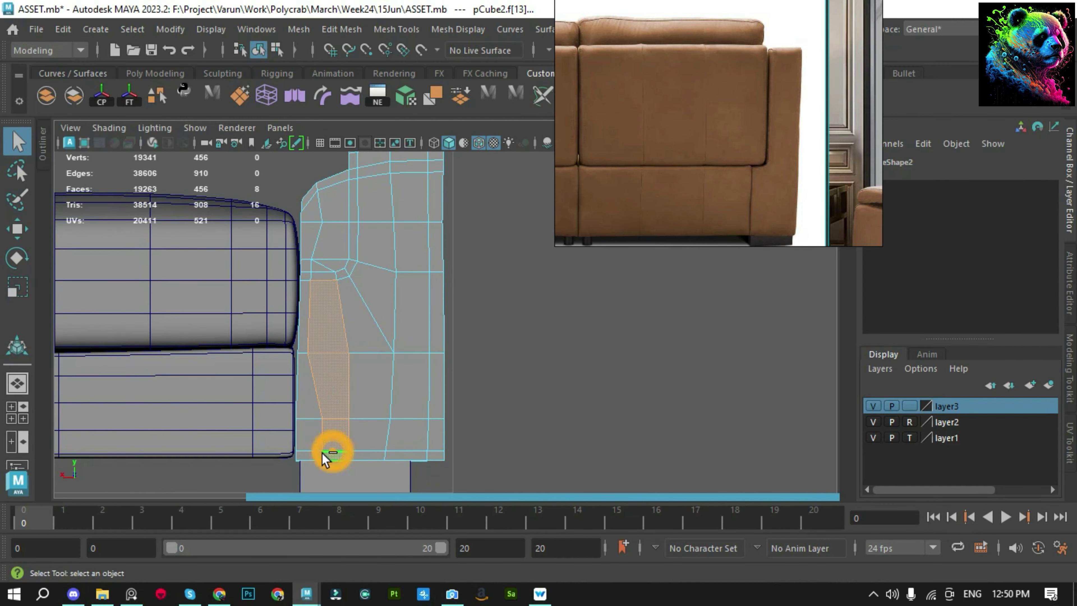
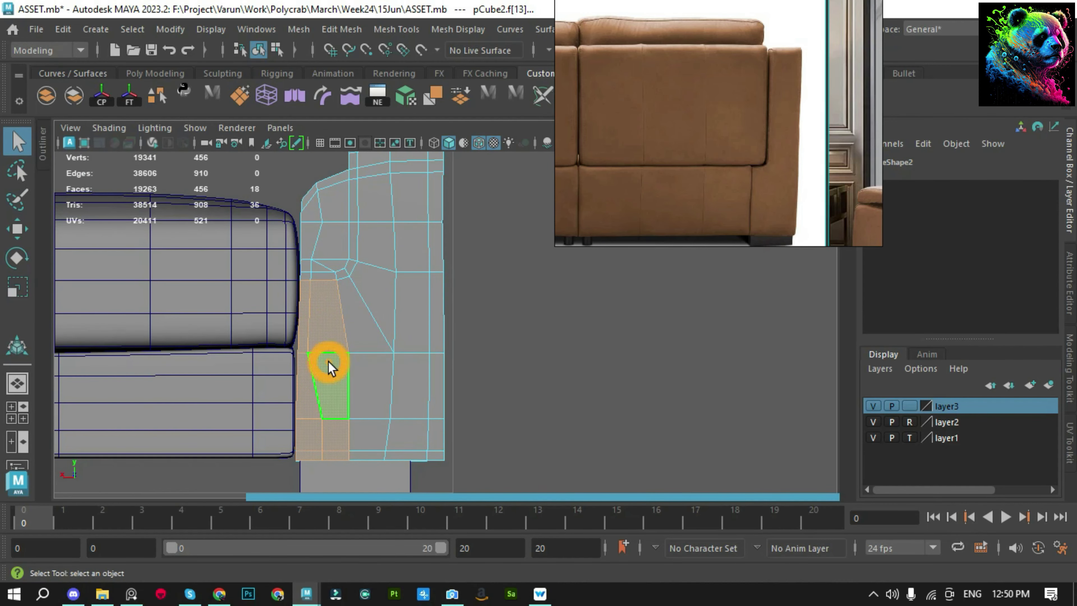
Select the faces on the armrest side and bring up the face operations menu
{"action": "scroll", "coordinate": [330, 367], "scroll_direction": "up", "scroll_amount": 1}
{"action": "key", "text": "w"}
{"action": "mouse_move", "coordinate": [497, 368]}
{"action": "left_mouse_down", "text": "alt"}
{"action": "mouse_move", "coordinate": [525, 393]}
{"action": "mouse_move", "coordinate": [372, 328]}
{"action": "left_mouse_up", "text": "alt"}
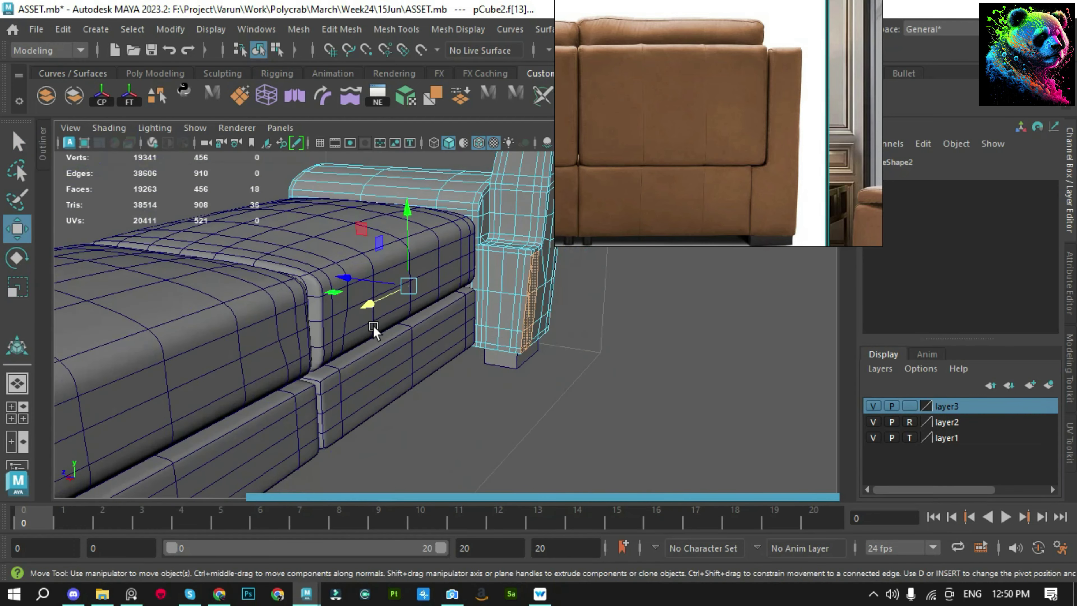
{"action": "mouse_move", "coordinate": [399, 413]}
{"action": "left_mouse_down", "text": "alt"}
{"action": "mouse_move", "coordinate": [498, 464]}
{"action": "mouse_move", "coordinate": [260, 404]}
{"action": "mouse_move", "coordinate": [377, 436]}
{"action": "mouse_move", "coordinate": [477, 352]}
{"action": "left_mouse_up", "text": "alt"}
{"action": "mouse_move", "coordinate": [501, 175]}
{"action": "right_mouse_down", "text": "shift"}
{"action": "mouse_move", "coordinate": [466, 487]}
{"action": "mouse_move", "coordinate": [460, 464]}
{"action": "right_mouse_up", "text": "shift"}
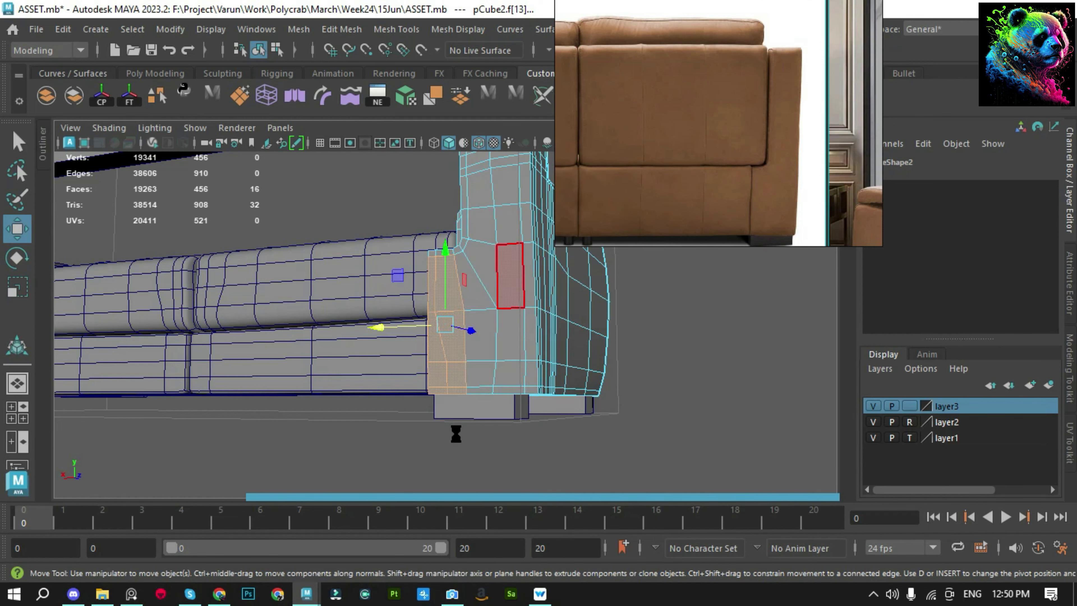
Set layer2 to reference display and pull back to show the reference photo beside the sofa
{"action": "scroll", "coordinate": [526, 356], "scroll_direction": "down", "scroll_amount": 5}
{"action": "left_click_drag", "start_coordinate": [541, 369], "coordinate": [423, 392], "text": "alt"}
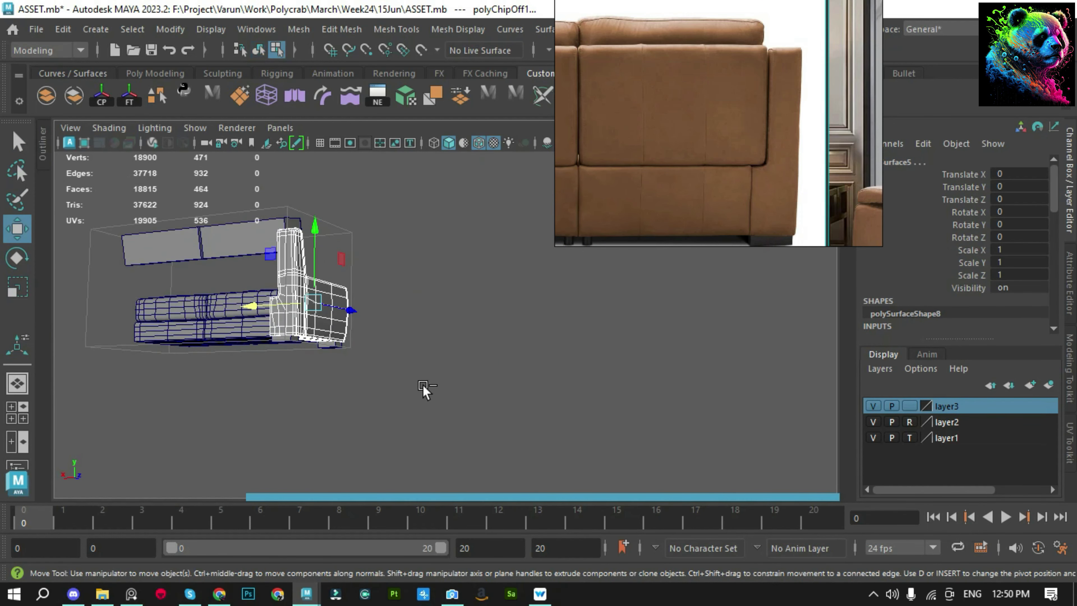
{"action": "left_click", "coordinate": [478, 344]}
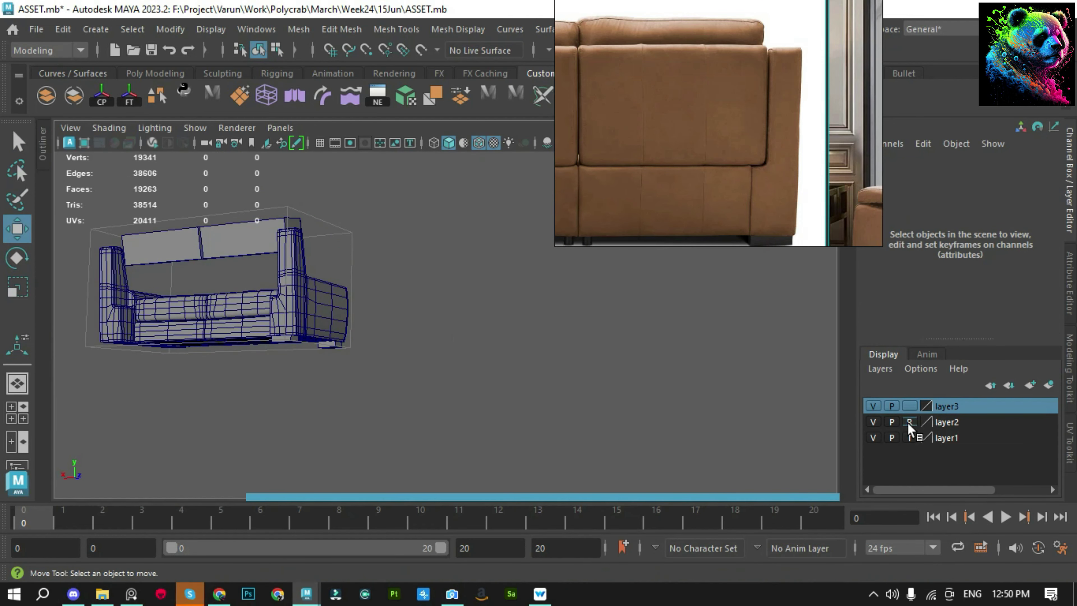
{"action": "left_click", "coordinate": [908, 441]}
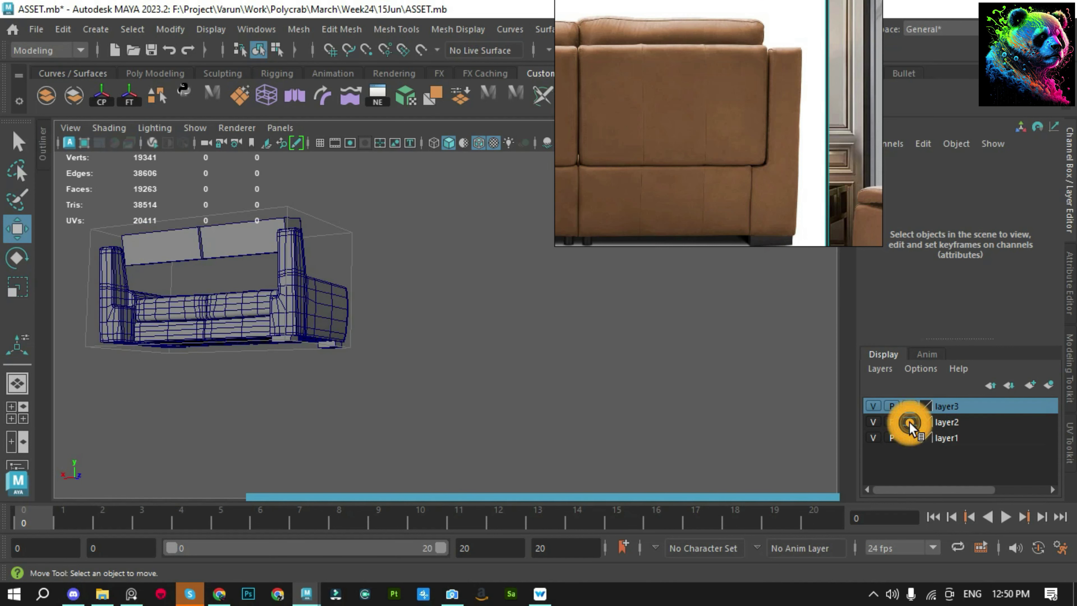
{"action": "left_click", "coordinate": [909, 421]}
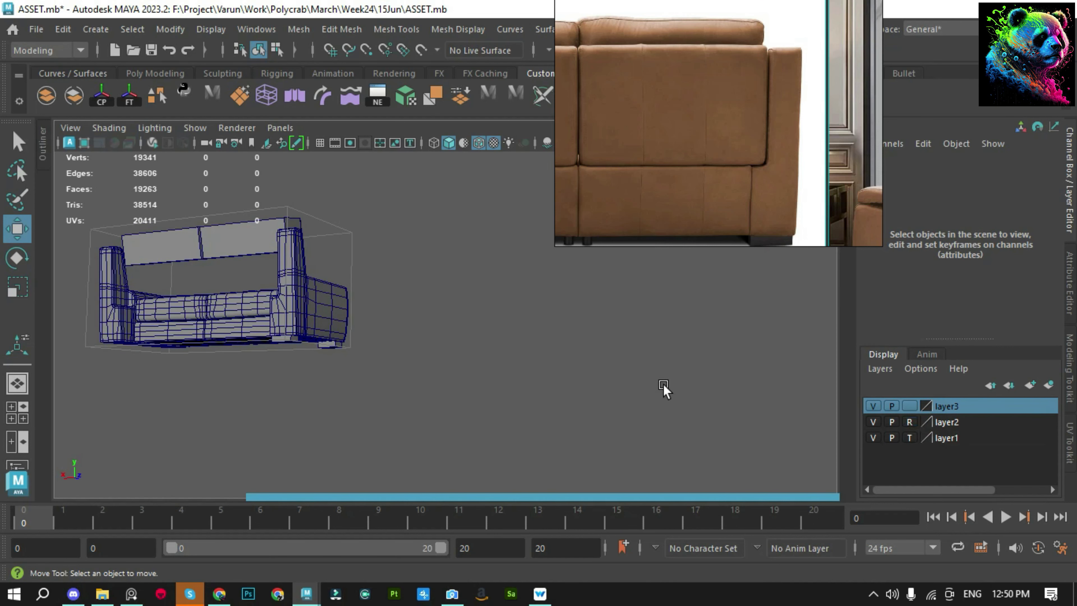
{"action": "left_click_drag", "start_coordinate": [663, 389], "coordinate": [624, 329]}
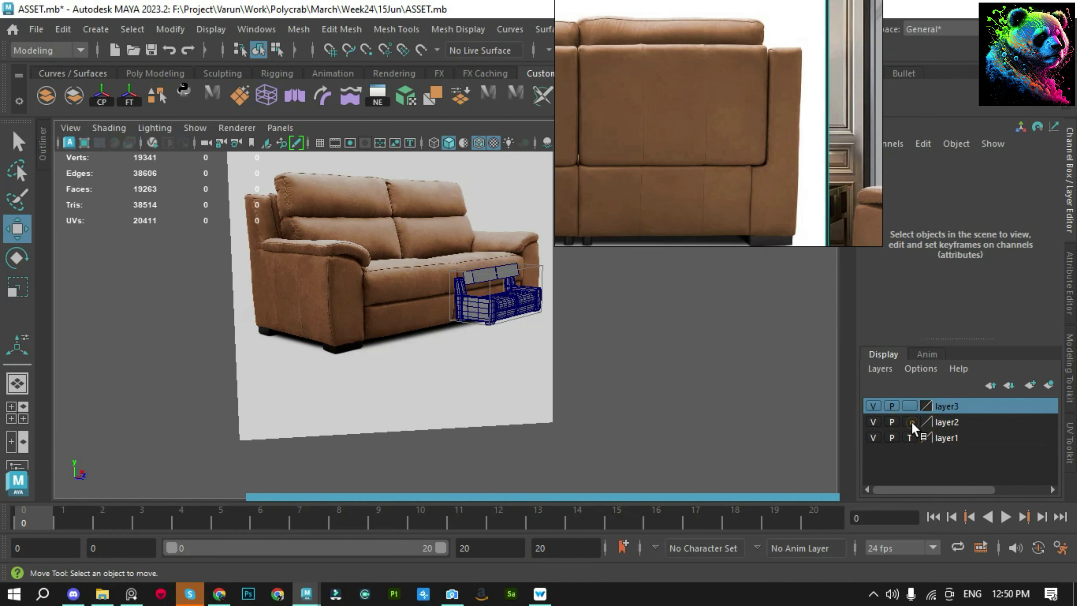
Frame the armrest, make layer2 a reference layer again, and view the middle armrest from below
{"action": "left_click", "coordinate": [447, 331]}
{"action": "key", "text": "f"}
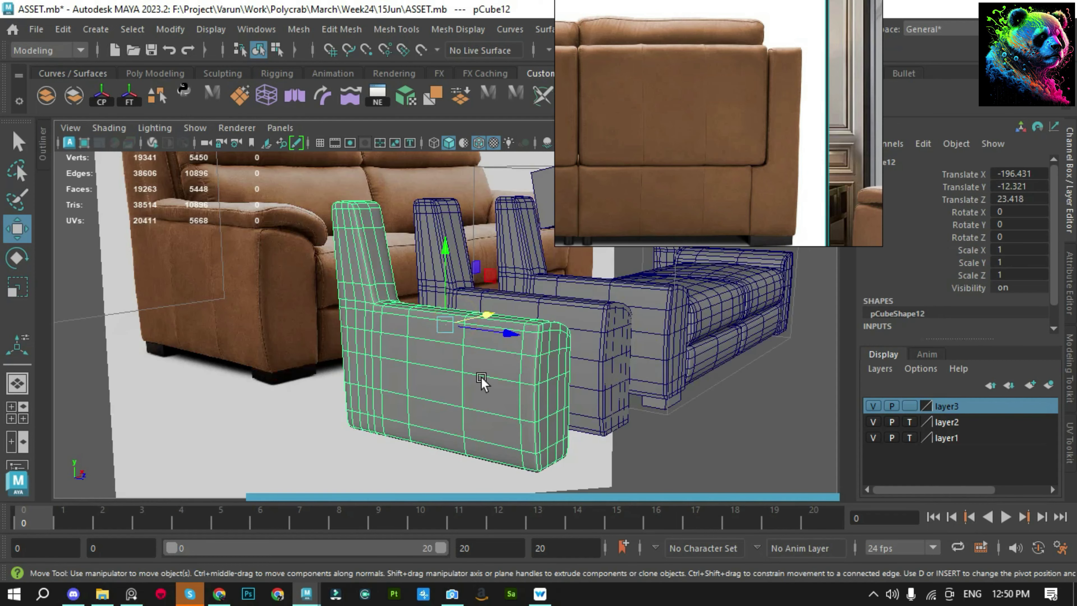
{"action": "left_click", "coordinate": [908, 422]}
{"action": "left_click_drag", "start_coordinate": [509, 339], "coordinate": [382, 340], "text": "alt"}
{"action": "left_click", "coordinate": [246, 391]}
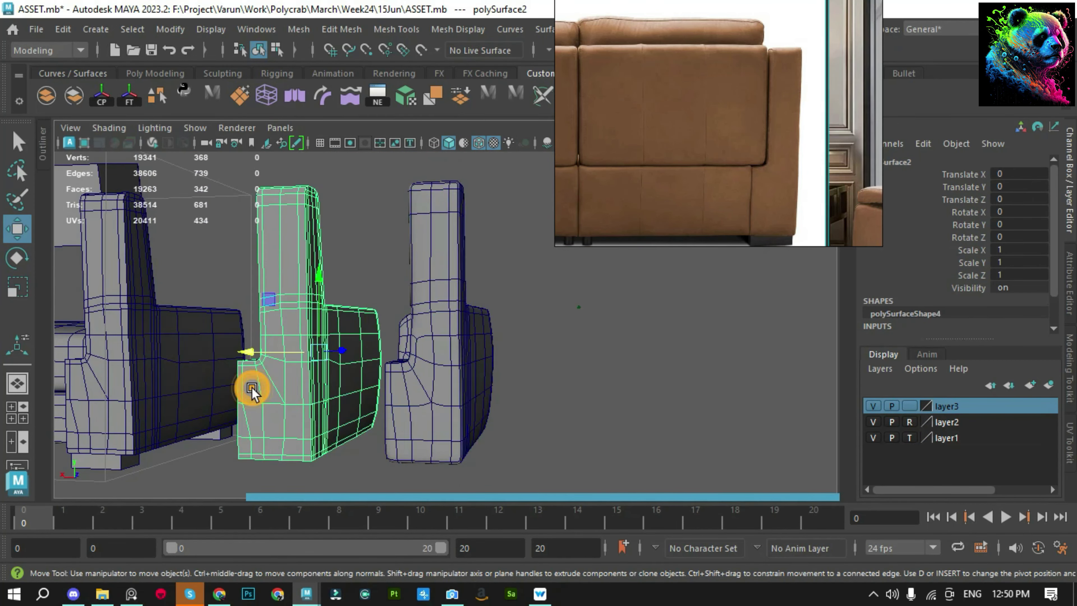
{"action": "key", "text": "f"}
{"action": "key", "text": "q"}
{"action": "mouse_move", "coordinate": [420, 439]}
{"action": "left_mouse_down", "text": "alt"}
{"action": "mouse_move", "coordinate": [435, 300]}
{"action": "mouse_move", "coordinate": [439, 373]}
{"action": "left_mouse_up", "text": "alt"}
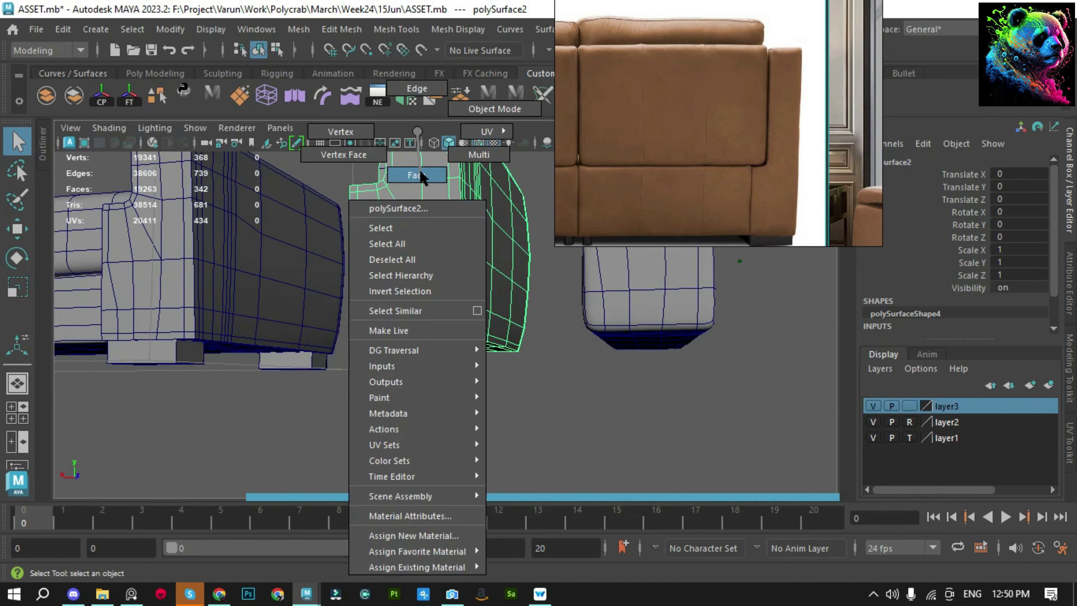
Extract a side face of the armrest and slide it along X to the seat front
{"action": "right_click_drag", "start_coordinate": [420, 182], "coordinate": [400, 306]}
{"action": "left_click", "coordinate": [410, 364]}
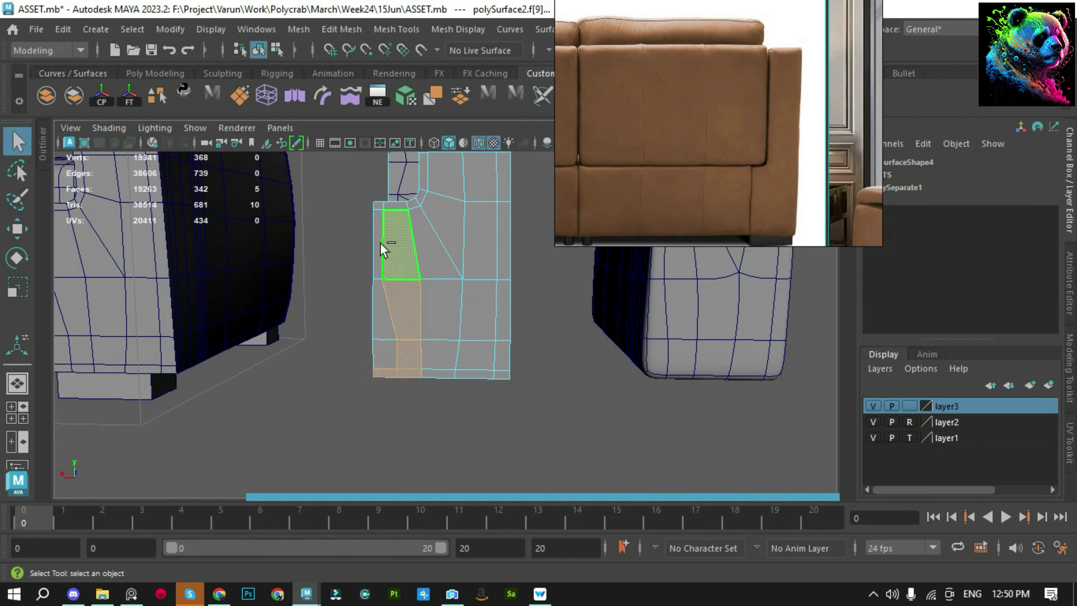
{"action": "right_click_drag", "start_coordinate": [380, 245], "coordinate": [360, 457], "text": "shift"}
{"action": "left_click", "coordinate": [479, 313]}
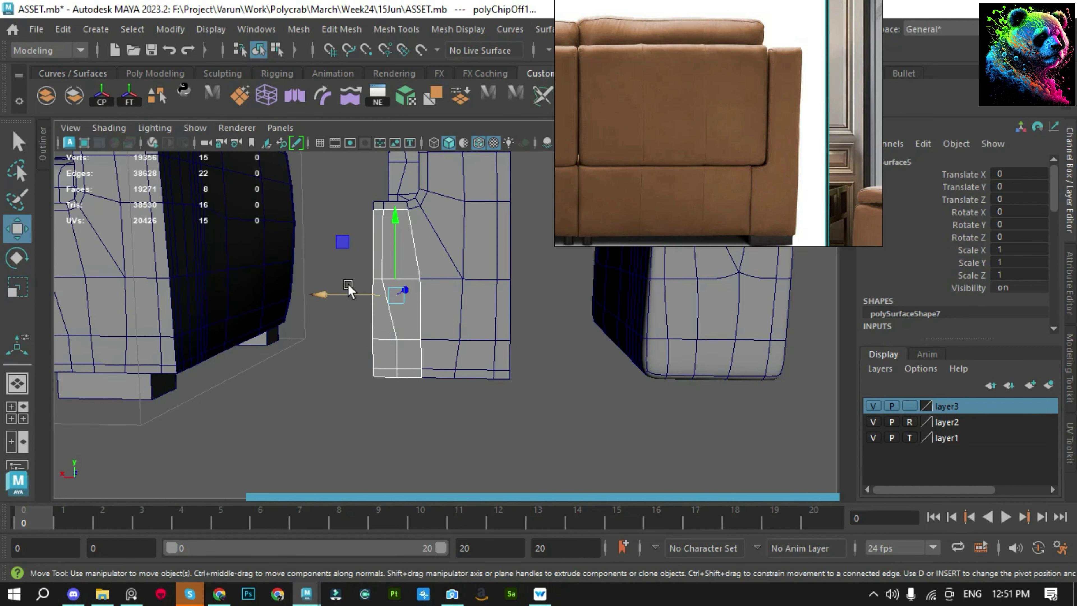
{"action": "left_click_drag", "start_coordinate": [341, 306], "coordinate": [341, 293]}
{"action": "scroll", "coordinate": [341, 296], "scroll_direction": "up", "scroll_amount": 3}
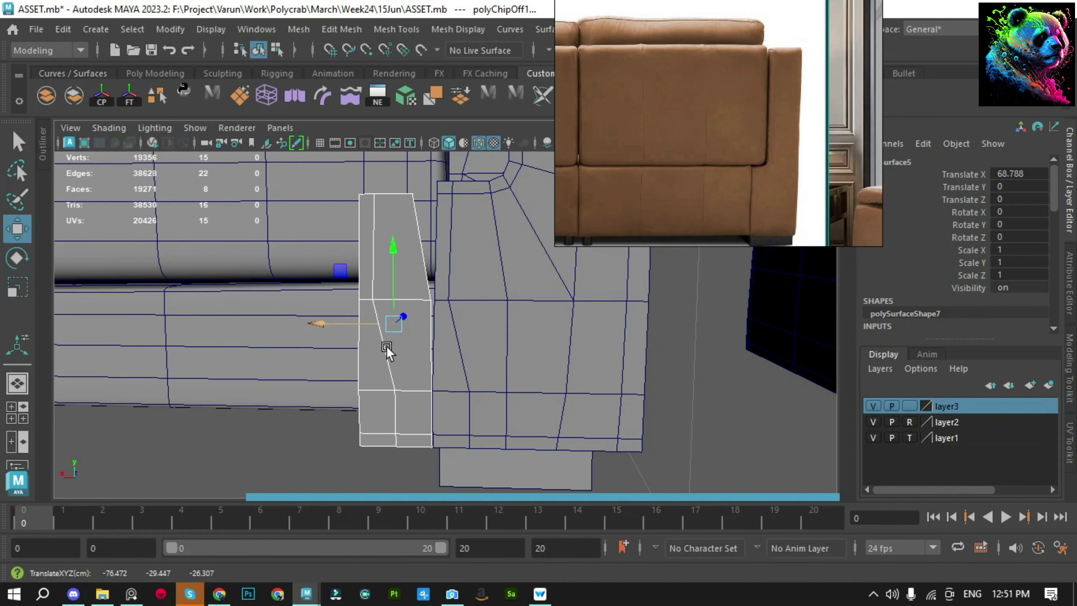
Delete one edge loop on the panel and raise its top edge to the seat top
{"action": "key", "text": "F10"}
{"action": "left_click", "coordinate": [402, 274]}
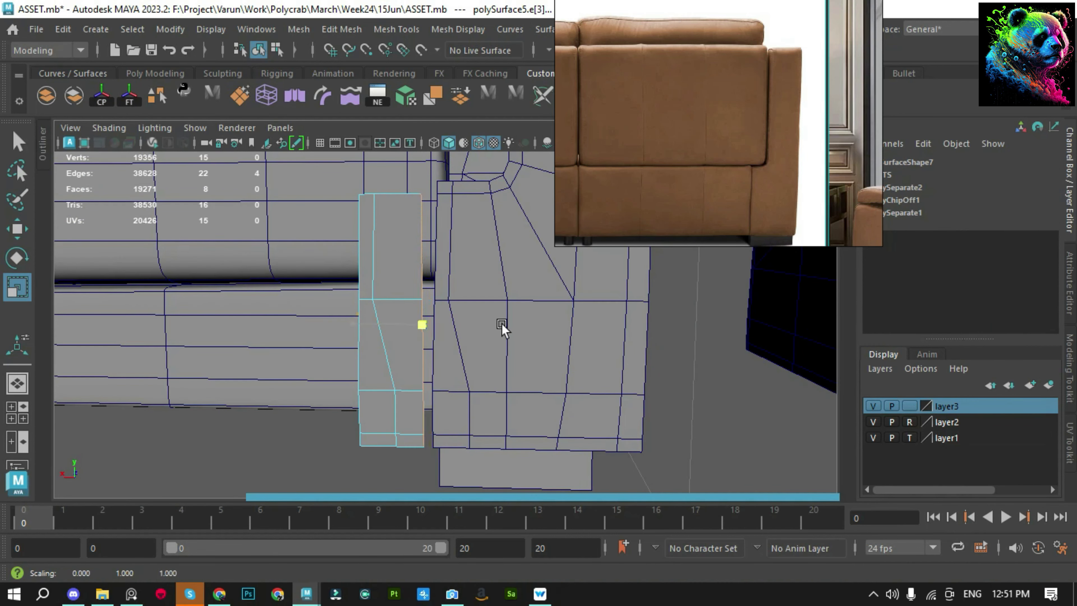
{"action": "key", "text": "Delete"}
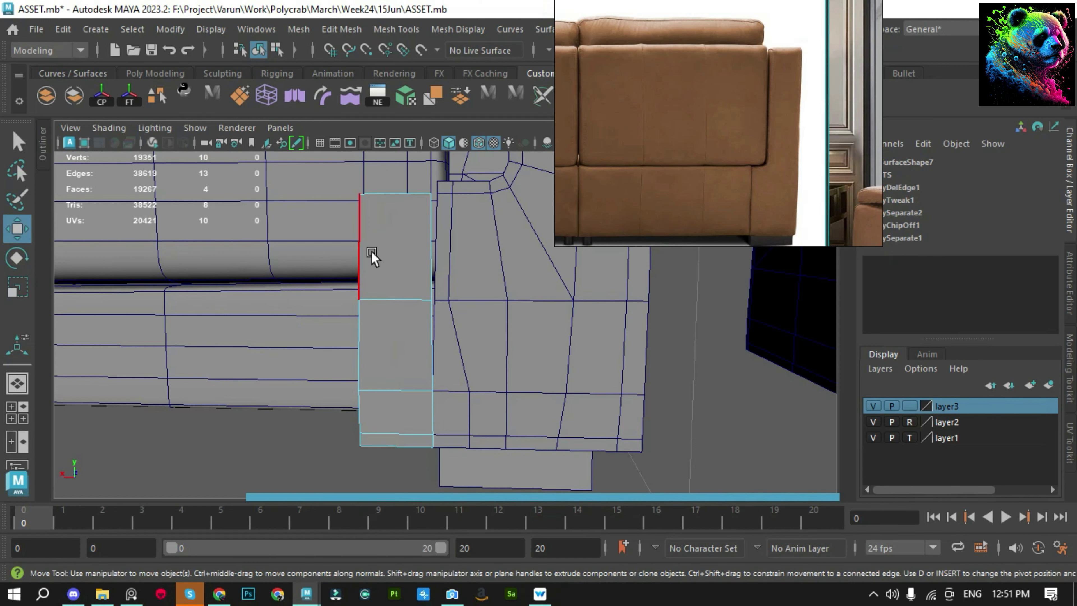
{"action": "middle_click_drag", "start_coordinate": [379, 256], "coordinate": [367, 257], "text": "alt"}
{"action": "left_click", "coordinate": [382, 194]}
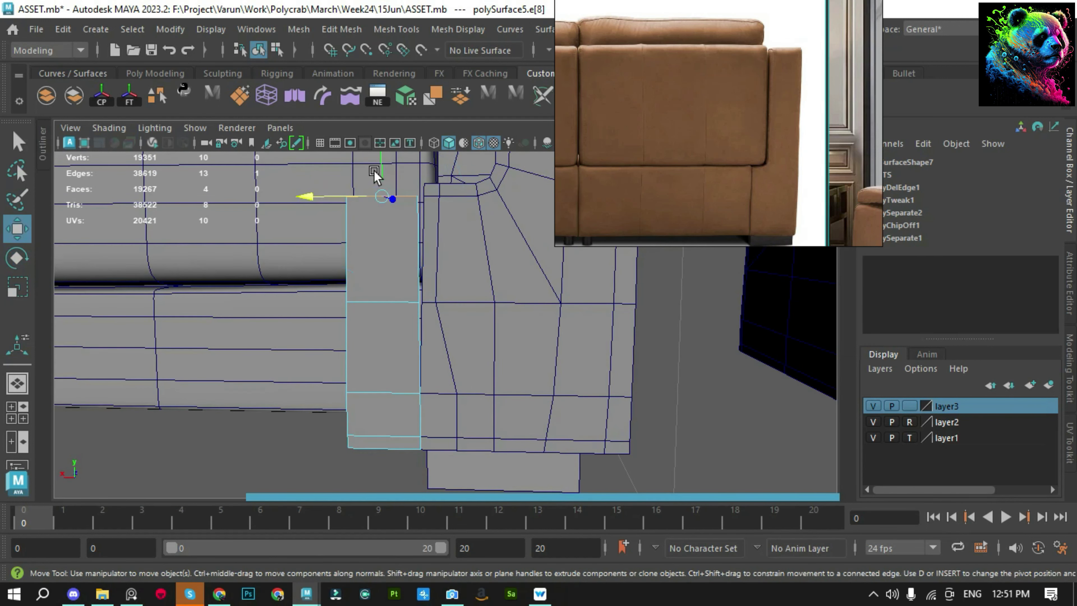
{"action": "left_click_drag", "start_coordinate": [377, 193], "coordinate": [431, 190]}
{"action": "left_click", "coordinate": [419, 229]}
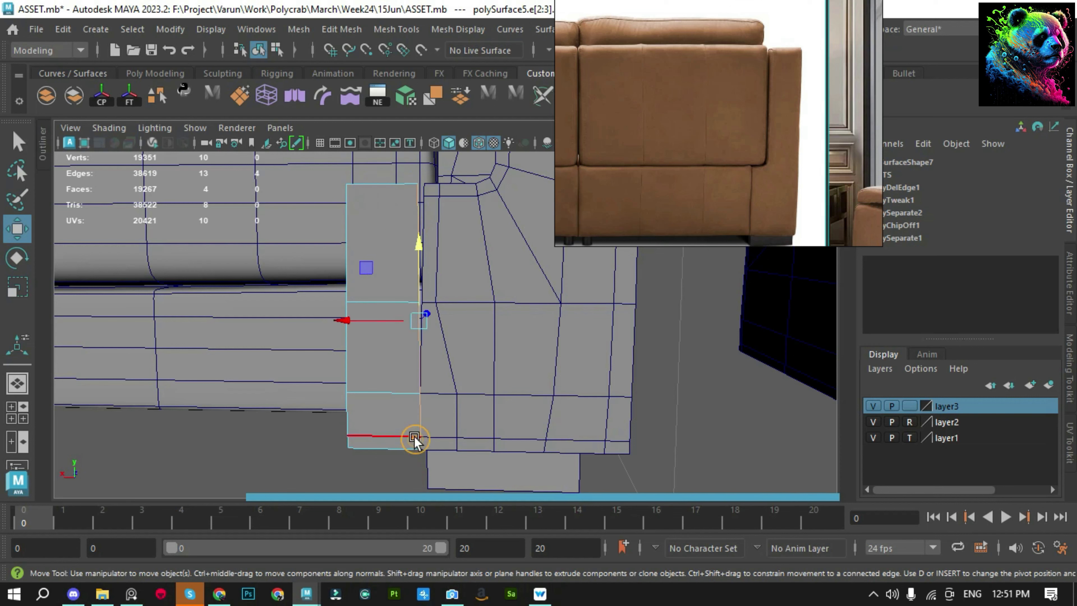
{"action": "key", "text": "w"}
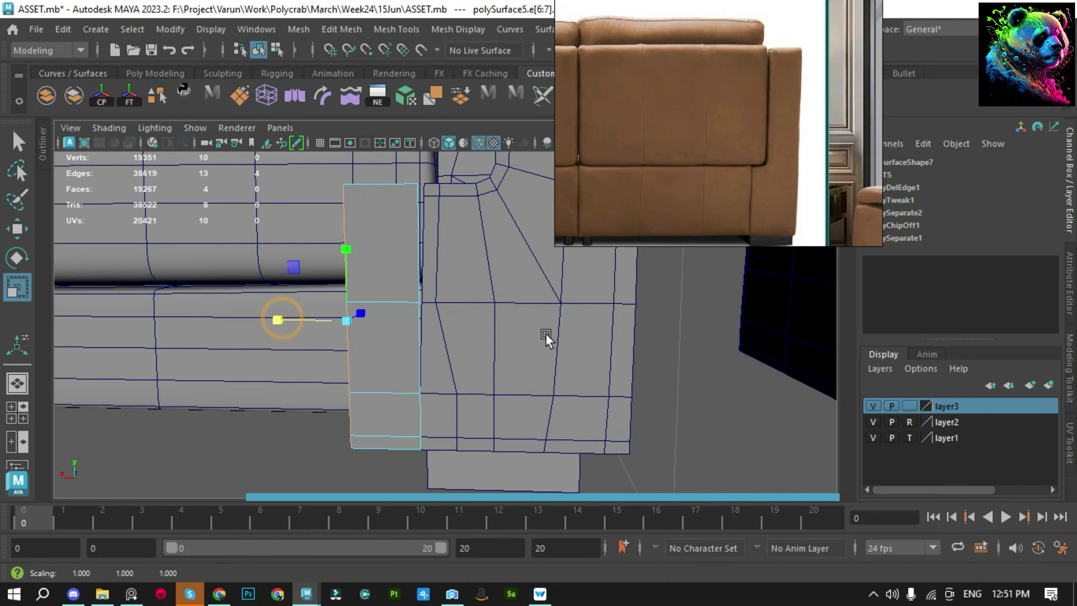
{"action": "scroll", "coordinate": [546, 338], "scroll_direction": "down", "scroll_amount": 5}
{"action": "key", "text": "q"}
{"action": "scroll", "coordinate": [466, 276], "scroll_direction": "down", "scroll_amount": 5}
Frame the seat panel, switching between wireframe and shaded display
{"action": "key", "text": "w"}
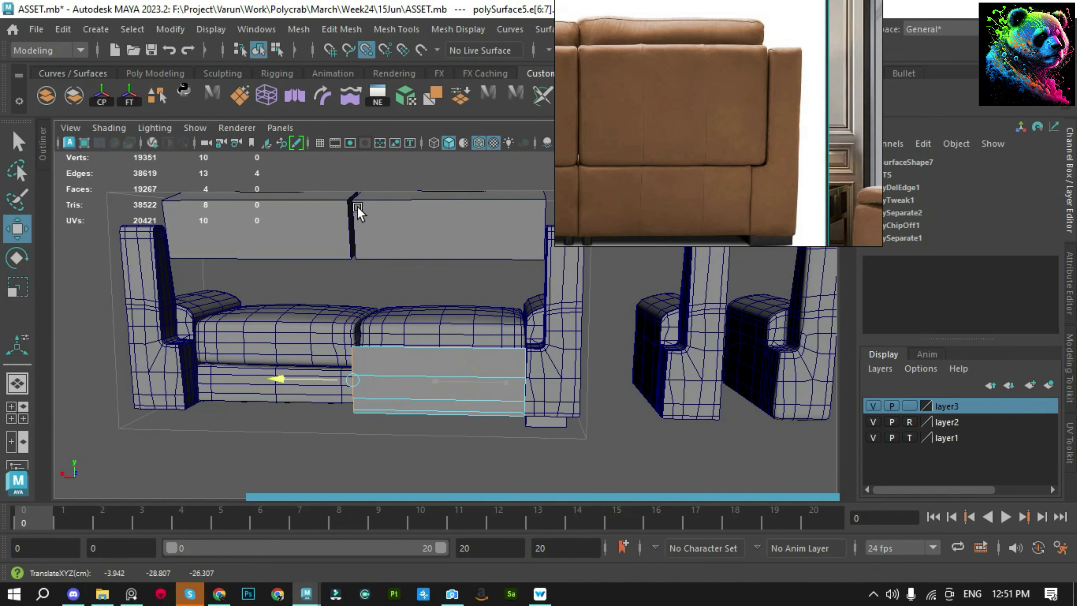
{"action": "left_click", "coordinate": [357, 212]}
{"action": "key", "text": "f"}
{"action": "key", "text": "space"}
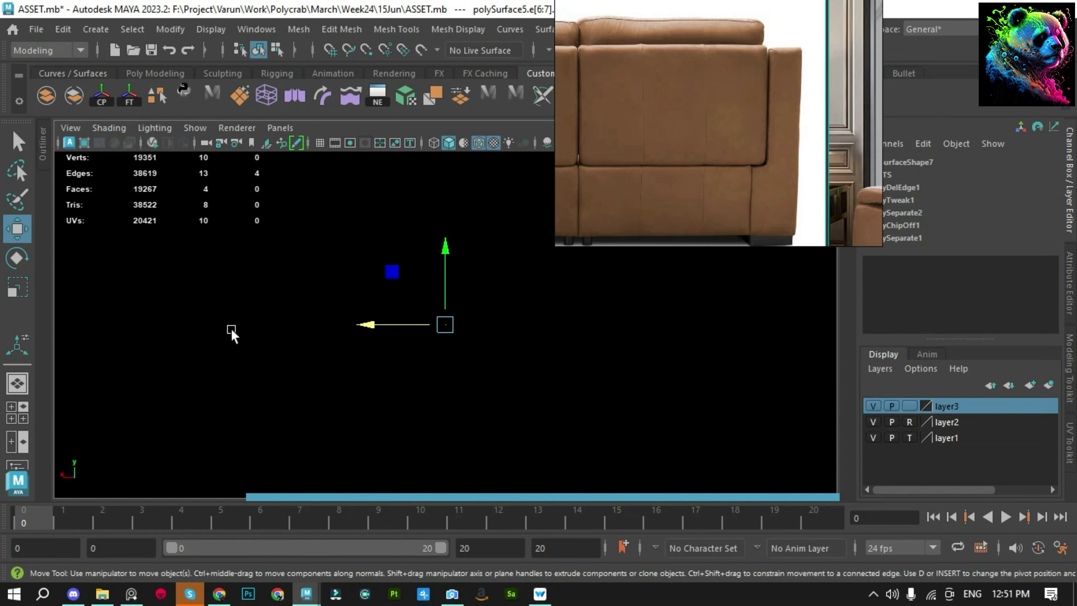
{"action": "key", "text": "4"}
{"action": "scroll", "coordinate": [534, 382], "scroll_direction": "down", "scroll_amount": 3}
{"action": "scroll", "coordinate": [427, 456], "scroll_direction": "down", "scroll_amount": 3}
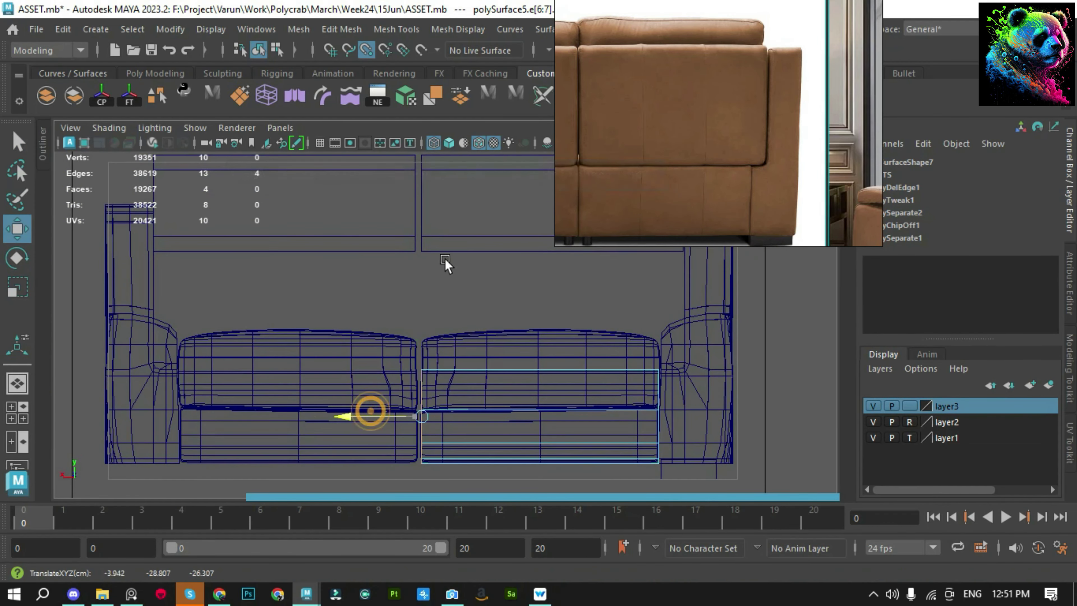
{"action": "key", "text": "F8"}
{"action": "key", "text": "f"}
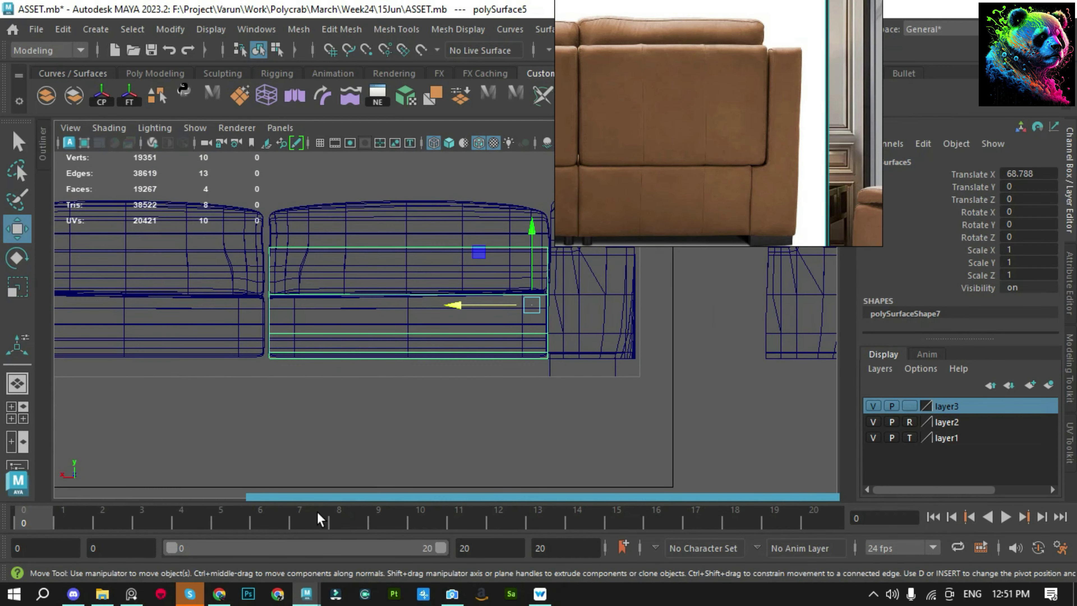
{"action": "key", "text": "6"}
{"action": "scroll", "coordinate": [218, 310], "scroll_direction": "down", "scroll_amount": 5}
{"action": "left_click", "coordinate": [317, 353]}
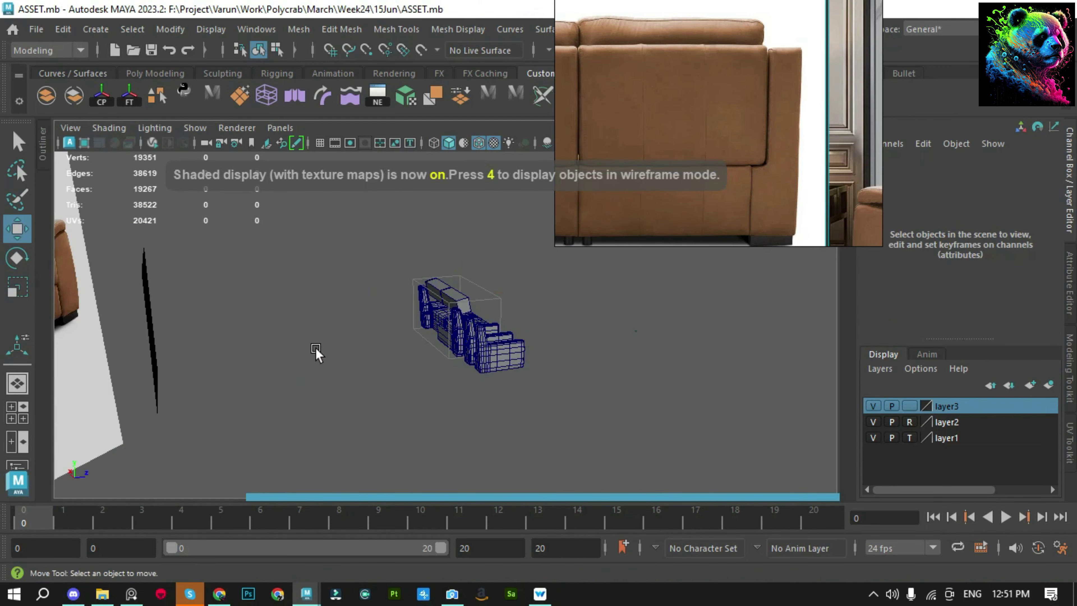
Hide layer2 and switch to the front view with wireframe-on-shaded turned off
{"action": "left_click", "coordinate": [872, 422]}
{"action": "key", "text": "space"}
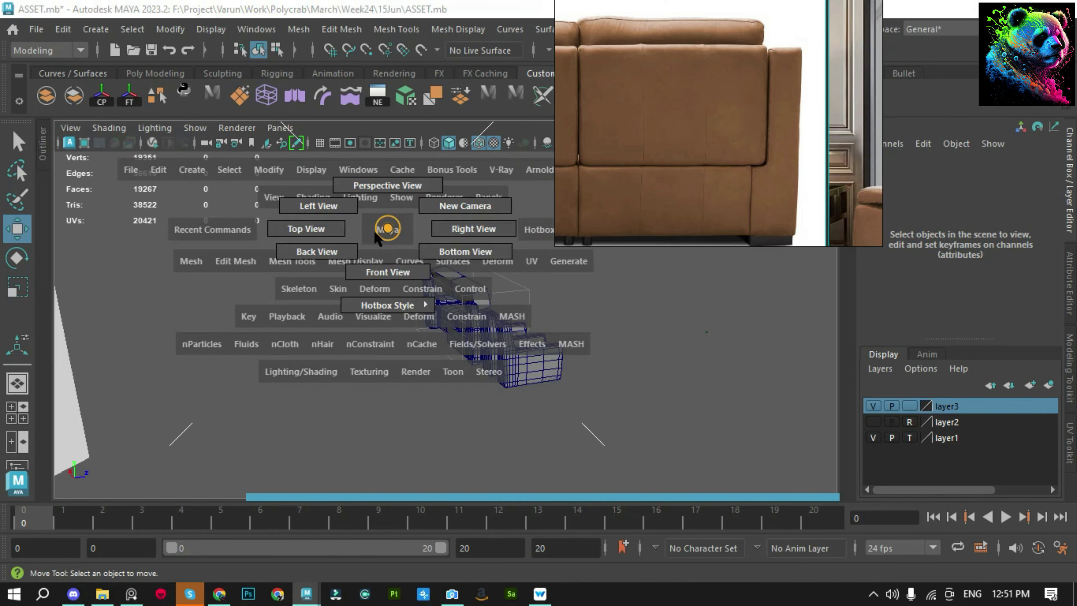
{"action": "left_click_drag", "start_coordinate": [390, 244], "coordinate": [389, 271]}
{"action": "left_click", "coordinate": [345, 373]}
{"action": "left_click", "coordinate": [478, 143]}
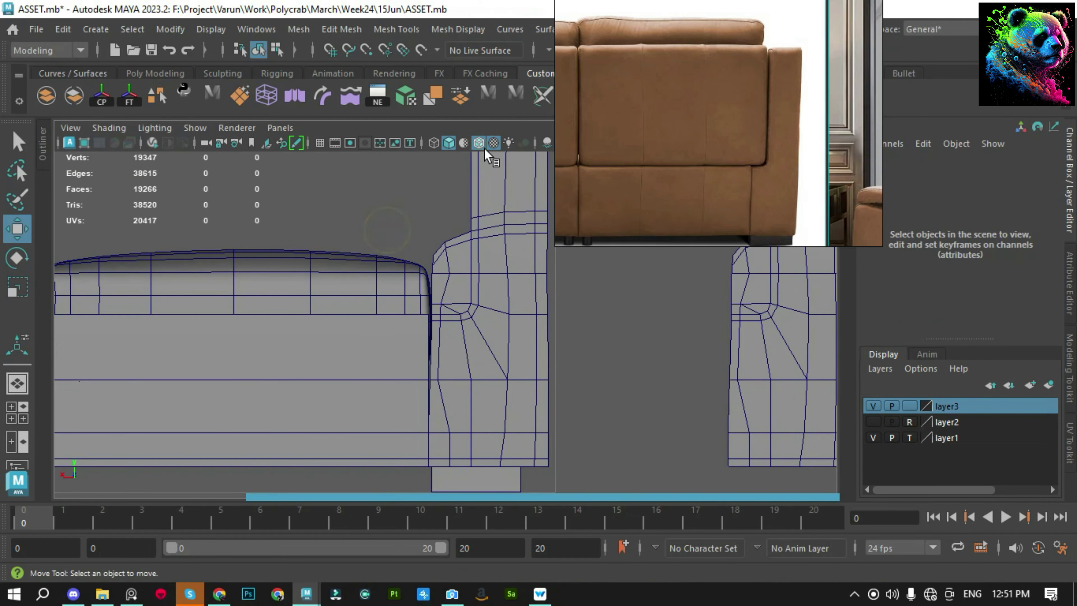
{"action": "scroll", "coordinate": [314, 356], "scroll_direction": "up", "scroll_amount": 2}
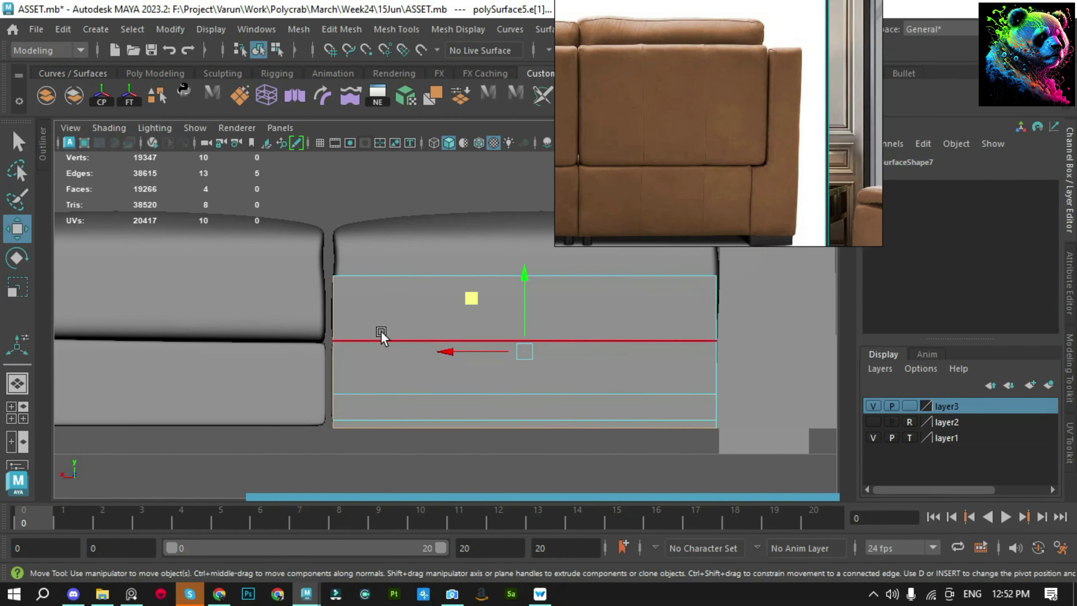
{"action": "scroll", "coordinate": [380, 332], "scroll_direction": "down", "scroll_amount": 2}
{"action": "scroll", "coordinate": [320, 375], "scroll_direction": "down", "scroll_amount": 2}
{"action": "scroll", "coordinate": [272, 381], "scroll_direction": "down", "scroll_amount": 2}
{"action": "scroll", "coordinate": [205, 335], "scroll_direction": "down", "scroll_amount": 1}
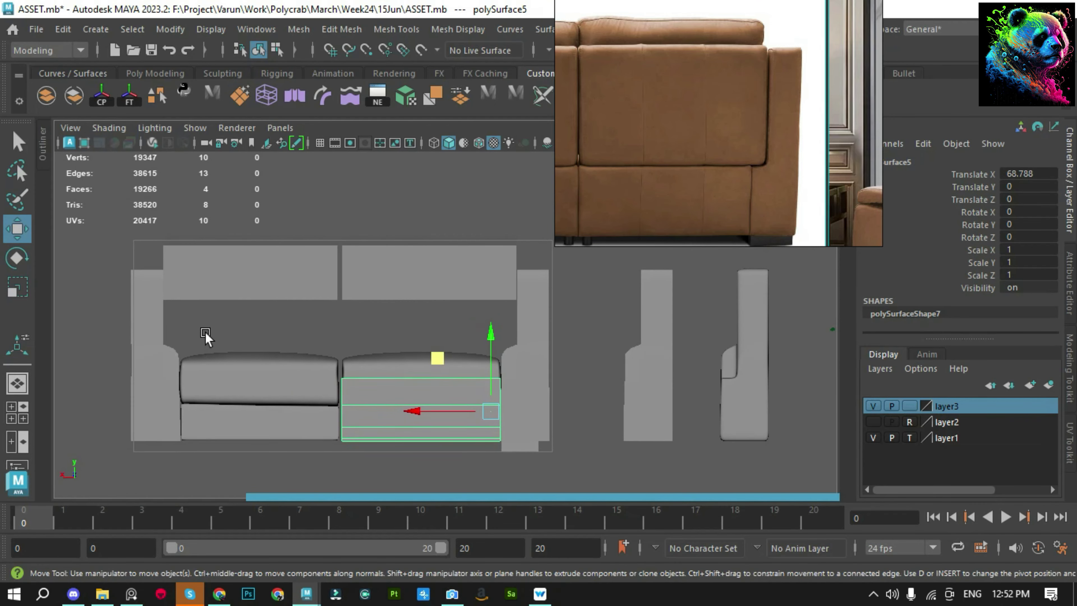
Marquee-select all the sofa pieces and nudge them along X
{"action": "left_click_drag", "start_coordinate": [179, 312], "coordinate": [560, 488]}
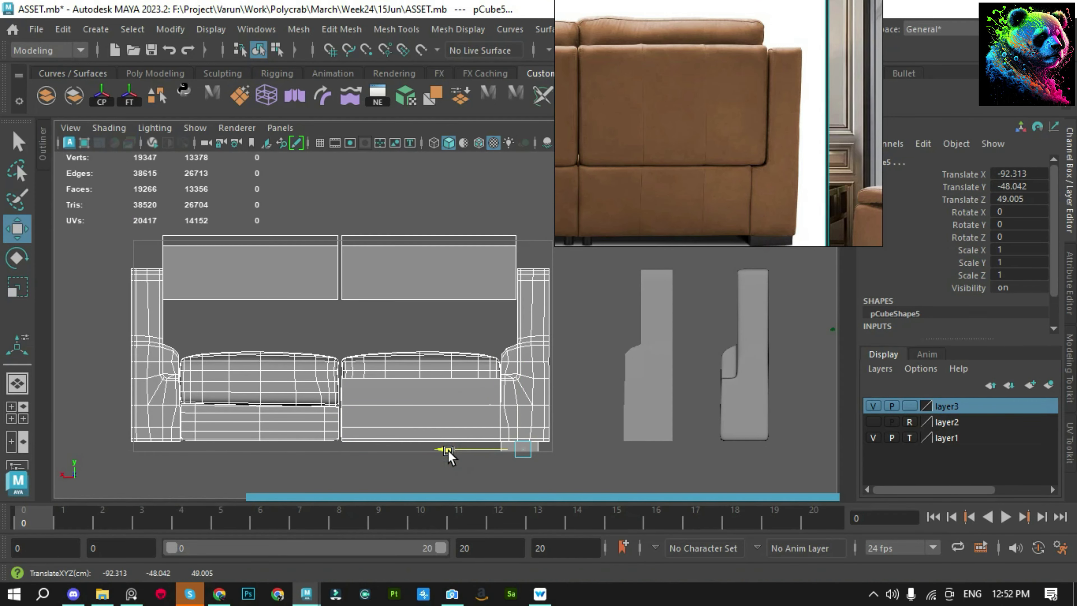
{"action": "left_click_drag", "start_coordinate": [448, 450], "coordinate": [449, 448]}
{"action": "left_click", "coordinate": [149, 283]}
{"action": "key", "text": "ctrl+z"}
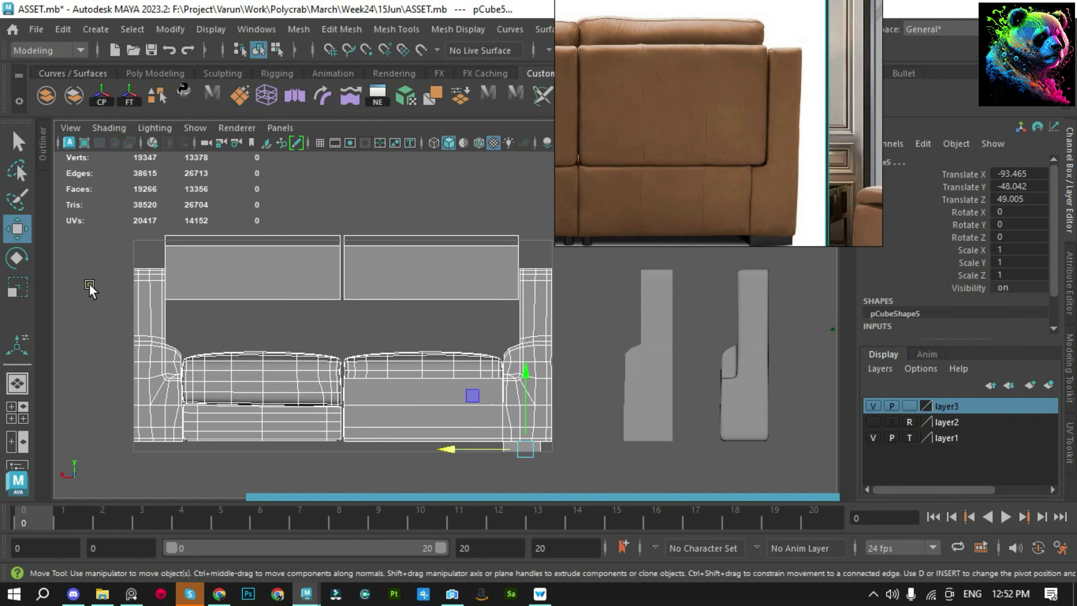
{"action": "left_click", "coordinate": [90, 289]}
{"action": "scroll", "coordinate": [233, 373], "scroll_direction": "up", "scroll_amount": 5}
Extrude the right lower front panel's faces to thicken it into a block
{"action": "left_click", "coordinate": [357, 400]}
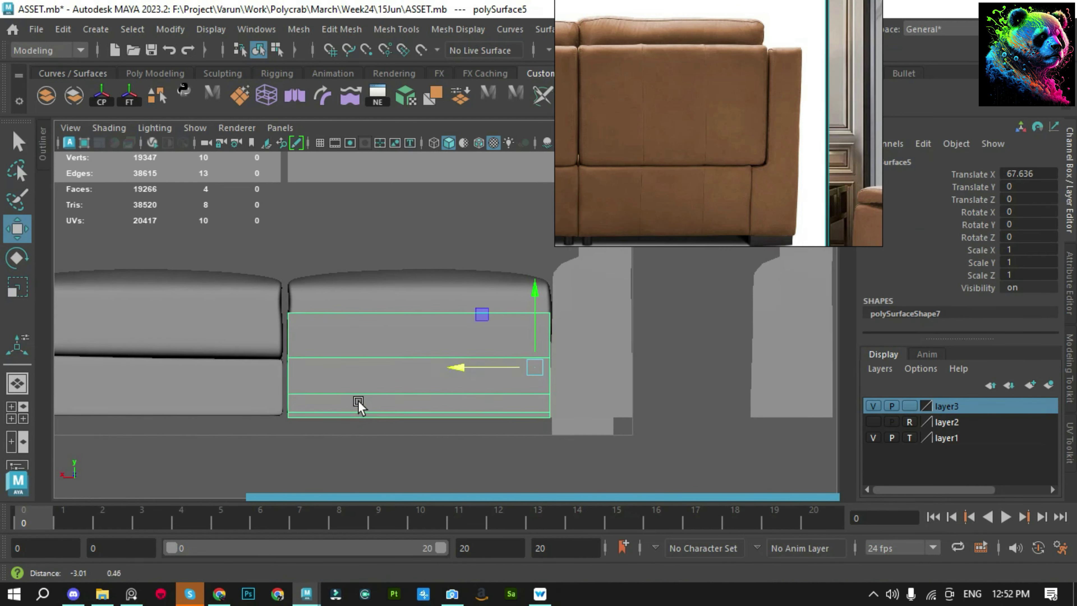
{"action": "mouse_move", "coordinate": [344, 404]}
{"action": "left_mouse_down", "text": "alt"}
{"action": "mouse_move", "coordinate": [409, 384]}
{"action": "mouse_move", "coordinate": [613, 365]}
{"action": "mouse_move", "coordinate": [513, 341]}
{"action": "mouse_move", "coordinate": [523, 422]}
{"action": "left_mouse_up", "text": "alt"}
{"action": "key", "text": "ctrl+e"}
{"action": "key", "text": "w"}
{"action": "mouse_move", "coordinate": [402, 318]}
{"action": "left_mouse_down"}
{"action": "mouse_move", "coordinate": [315, 313]}
{"action": "mouse_move", "coordinate": [331, 352]}
{"action": "mouse_move", "coordinate": [403, 372]}
{"action": "left_mouse_up"}
Reverse the thickened block's normals, then view the armrests and back pieces from low down
{"action": "right_click_drag", "start_coordinate": [445, 203], "coordinate": [432, 396], "text": "shift"}
{"action": "left_click_drag", "start_coordinate": [433, 396], "coordinate": [617, 147], "text": "alt"}
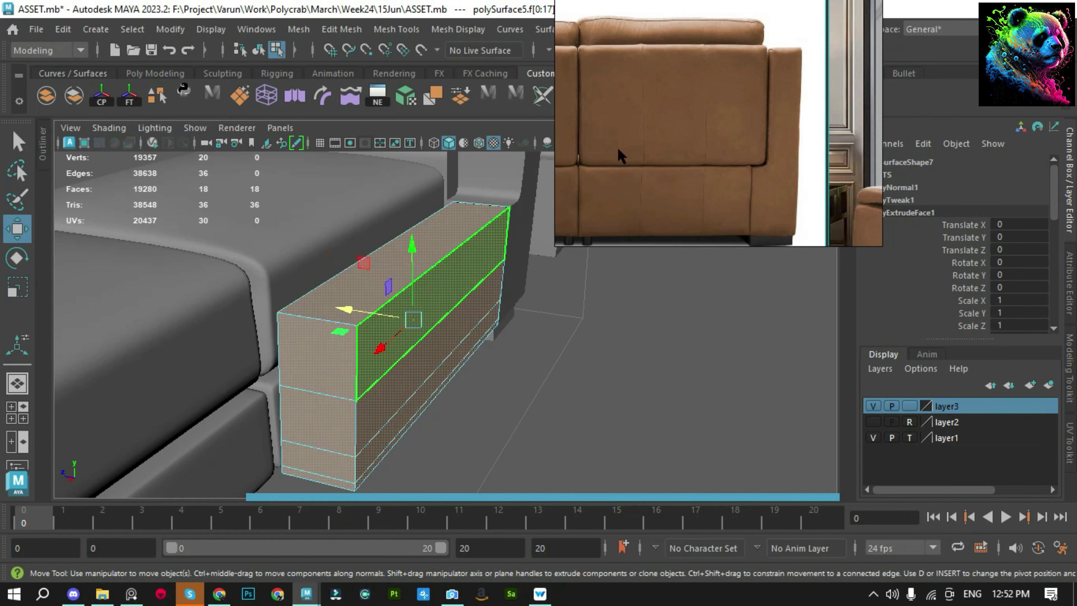
{"action": "key", "text": "q"}
{"action": "left_click", "coordinate": [573, 377]}
{"action": "scroll", "coordinate": [427, 373], "scroll_direction": "up", "scroll_amount": 5}
{"action": "scroll", "coordinate": [435, 377], "scroll_direction": "up", "scroll_amount": 3}
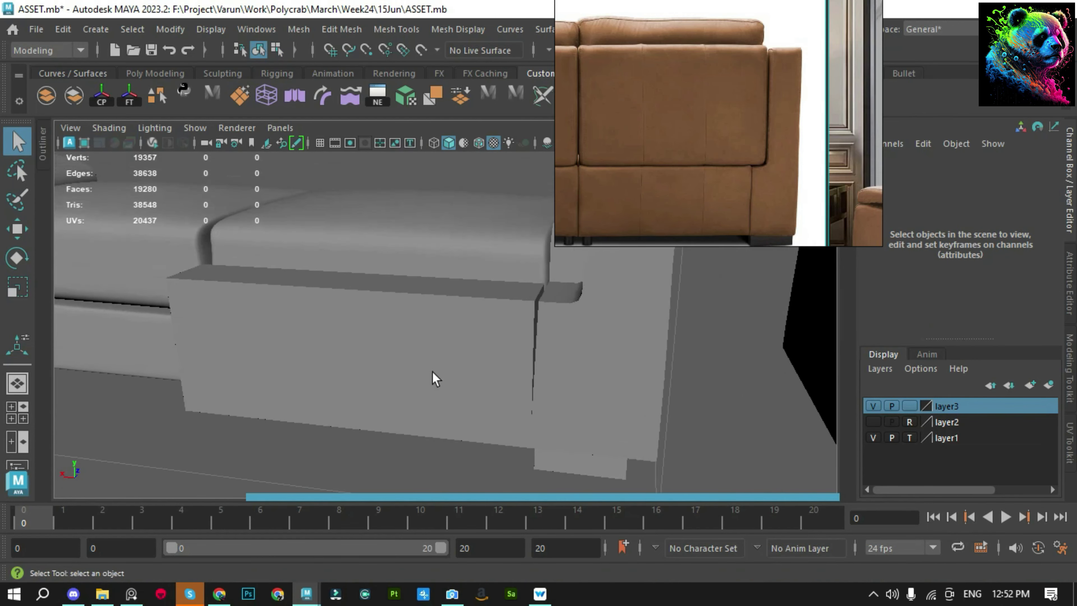
{"action": "scroll", "coordinate": [436, 377], "scroll_direction": "down", "scroll_amount": 5}
{"action": "mouse_move", "coordinate": [372, 308]}
{"action": "left_mouse_down", "text": "alt"}
{"action": "mouse_move", "coordinate": [488, 330]}
{"action": "mouse_move", "coordinate": [417, 415]}
{"action": "left_mouse_up", "text": "alt"}
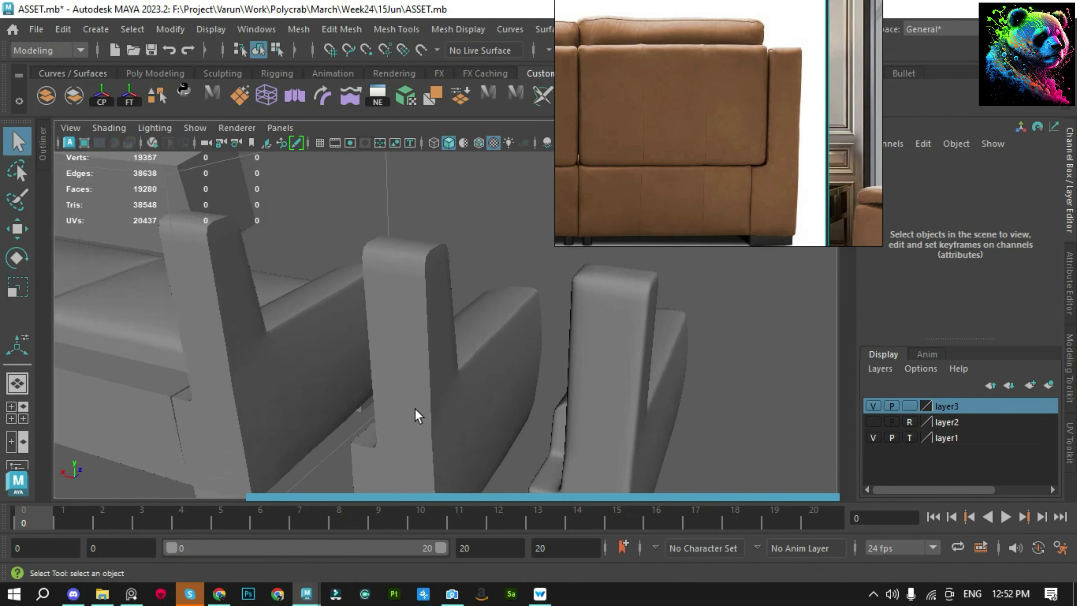
Extract a column of faces from the armrest piece and slide it along X
{"action": "right_click_drag", "start_coordinate": [398, 302], "coordinate": [397, 178]}
{"action": "left_click", "coordinate": [399, 297]}
{"action": "key", "text": "f"}
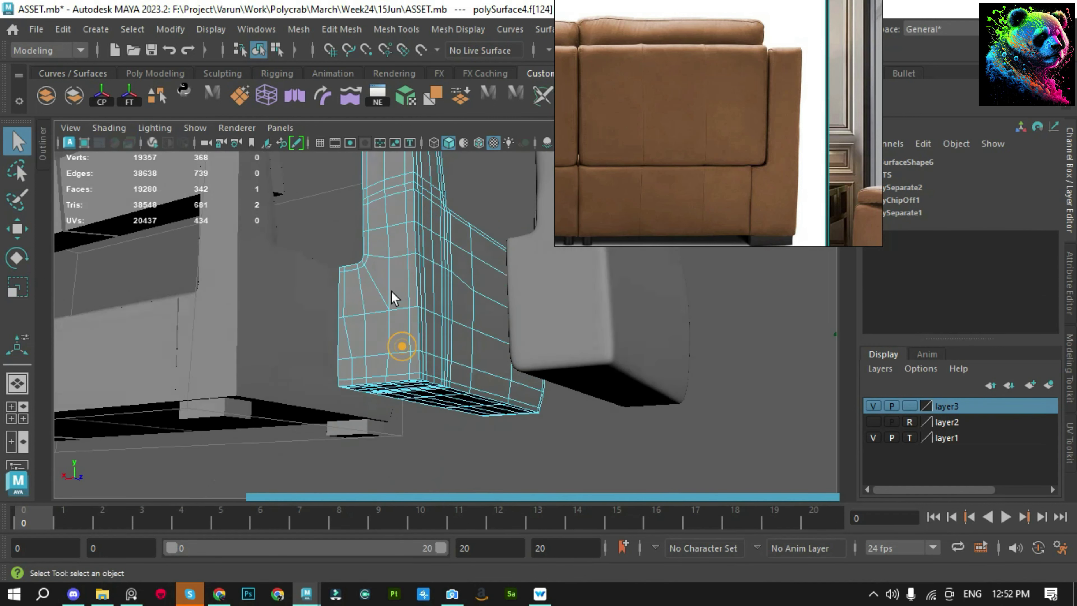
{"action": "left_click_drag", "start_coordinate": [391, 297], "coordinate": [385, 228], "text": "alt"}
{"action": "left_click", "coordinate": [385, 228], "text": "shift"}
{"action": "left_click_drag", "start_coordinate": [385, 301], "coordinate": [386, 384], "text": "alt"}
{"action": "mouse_move", "coordinate": [392, 175]}
{"action": "right_mouse_down", "text": "shift"}
{"action": "mouse_move", "coordinate": [384, 458]}
{"action": "mouse_move", "coordinate": [382, 450]}
{"action": "right_mouse_up", "text": "shift"}
{"action": "key", "text": "q"}
{"action": "left_click_drag", "start_coordinate": [400, 391], "coordinate": [229, 411]}
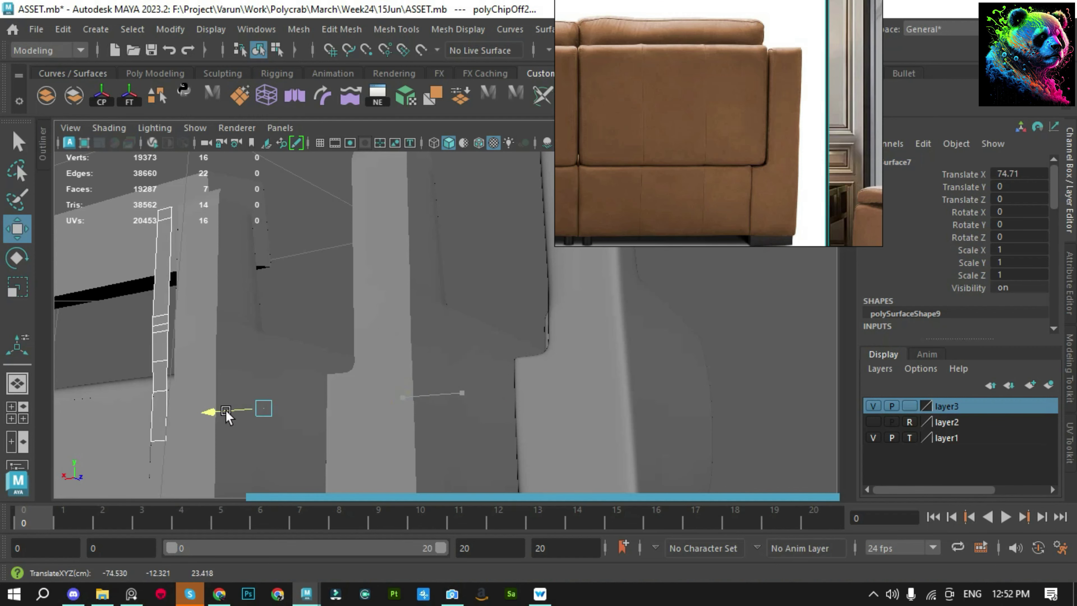
{"action": "key", "text": "space"}
{"action": "middle_click_drag", "start_coordinate": [460, 354], "coordinate": [334, 276], "text": "alt"}
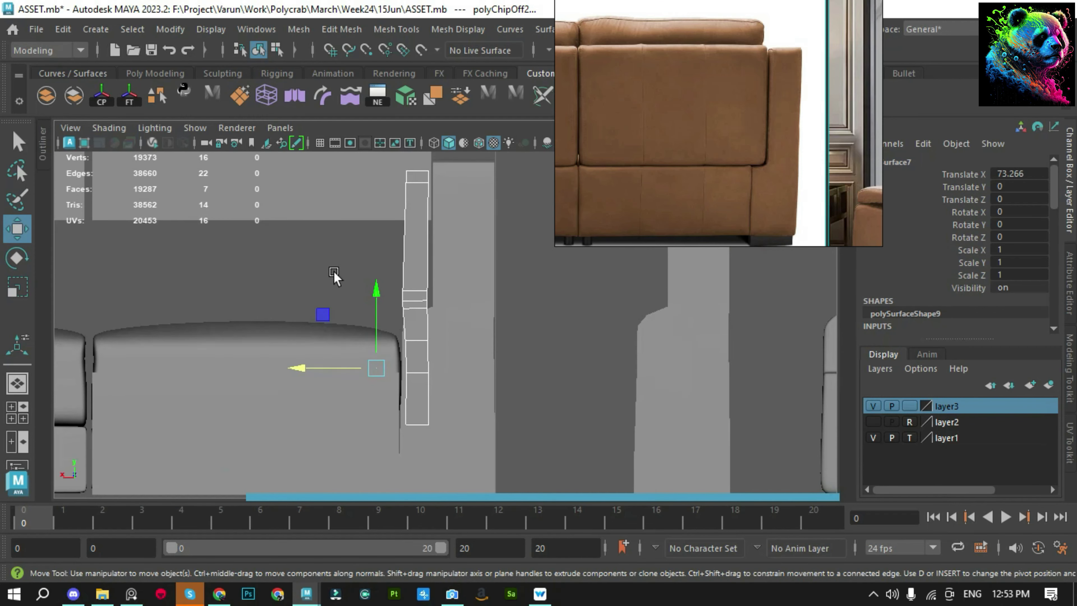
Turn on wireframe-on-shaded and slide the panel's top edge left to widen it
{"action": "left_click", "coordinate": [430, 174]}
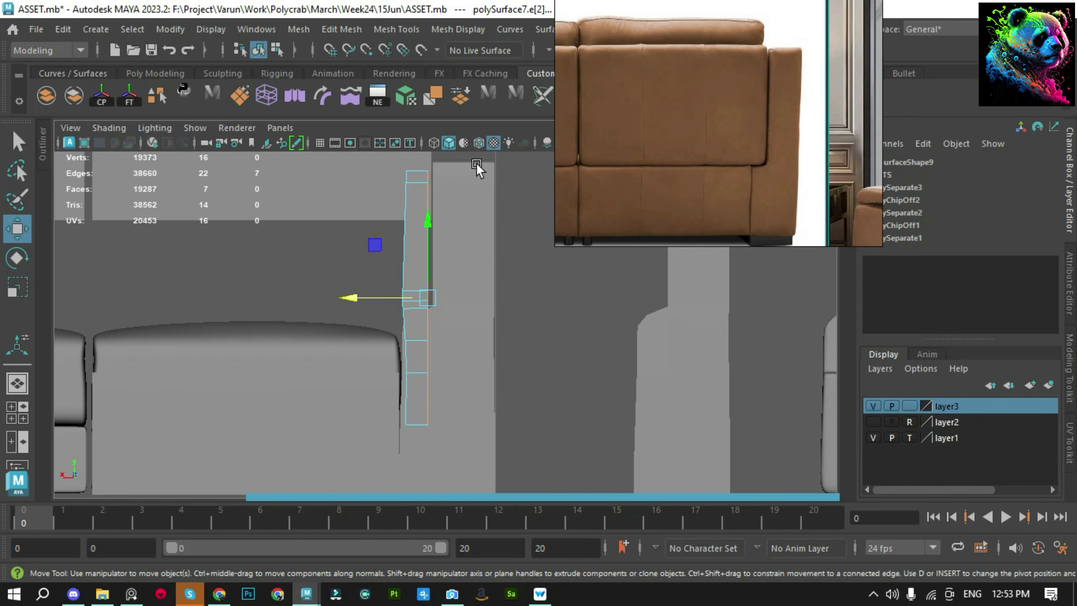
{"action": "left_click", "coordinate": [479, 142]}
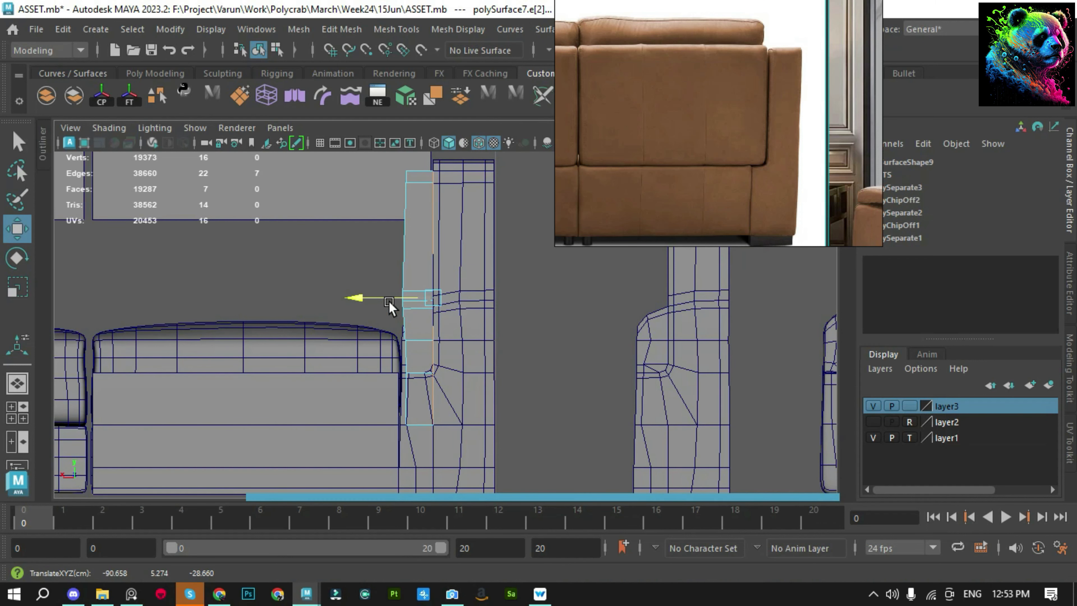
{"action": "middle_click_drag", "start_coordinate": [428, 303], "coordinate": [428, 321], "text": "alt"}
{"action": "left_click", "coordinate": [394, 189]}
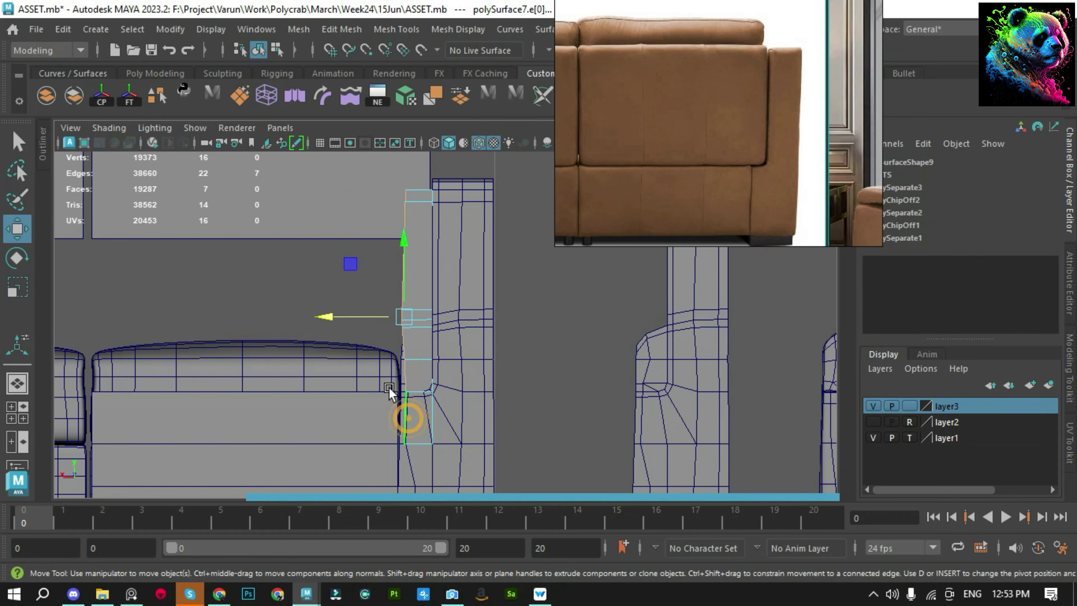
{"action": "key", "text": "w"}
{"action": "scroll", "coordinate": [426, 348], "scroll_direction": "down", "scroll_amount": 1}
{"action": "left_click_drag", "start_coordinate": [336, 318], "coordinate": [127, 436]}
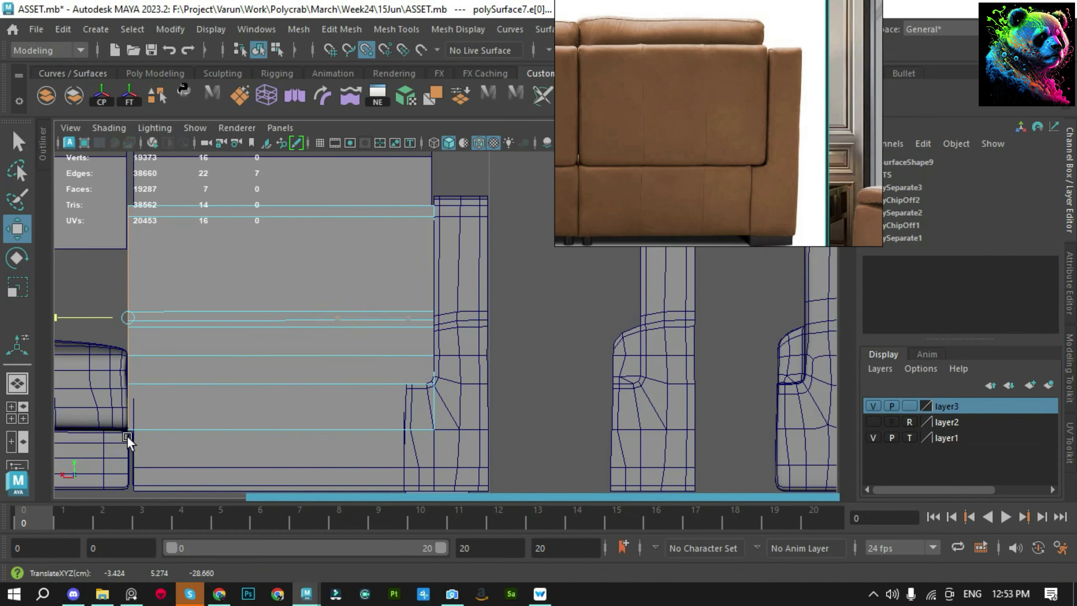
{"action": "right_click_drag", "start_coordinate": [260, 373], "coordinate": [440, 264]}
{"action": "mouse_move", "coordinate": [440, 264]}
{"action": "left_mouse_down", "text": "alt"}
{"action": "mouse_move", "coordinate": [334, 312]}
{"action": "mouse_move", "coordinate": [290, 307]}
{"action": "mouse_move", "coordinate": [330, 331]}
{"action": "left_mouse_up", "text": "alt"}
Raise the panel's upper edge in wireframe view, then return to shaded display
{"action": "key", "text": "4"}
{"action": "left_click_drag", "start_coordinate": [498, 356], "coordinate": [575, 363], "text": "alt"}
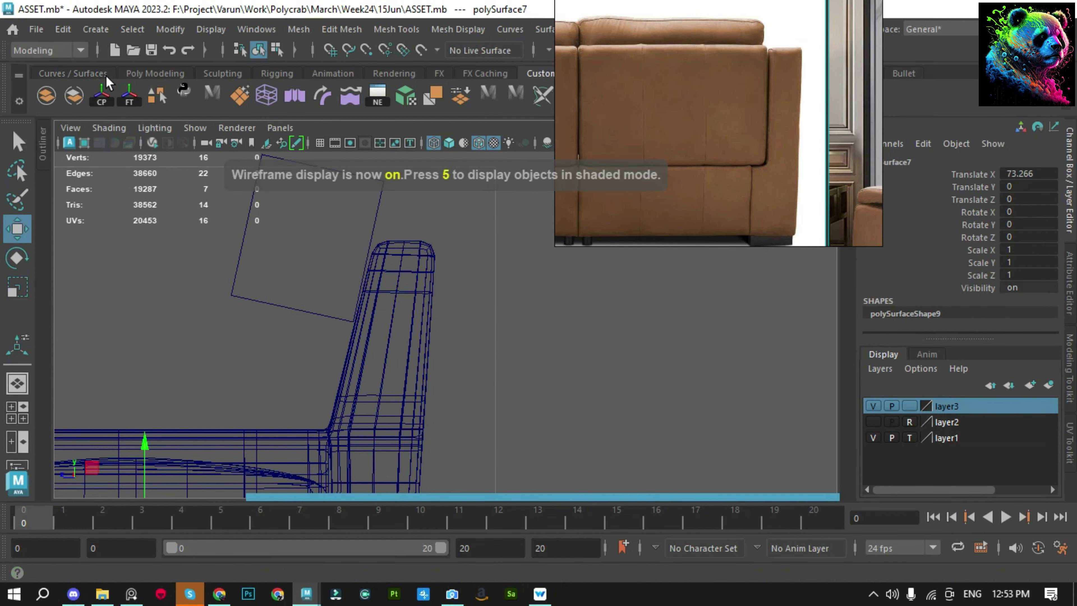
{"action": "left_click", "coordinate": [540, 327]}
{"action": "left_click", "coordinate": [440, 262]}
{"action": "key", "text": "w"}
{"action": "key", "text": "f"}
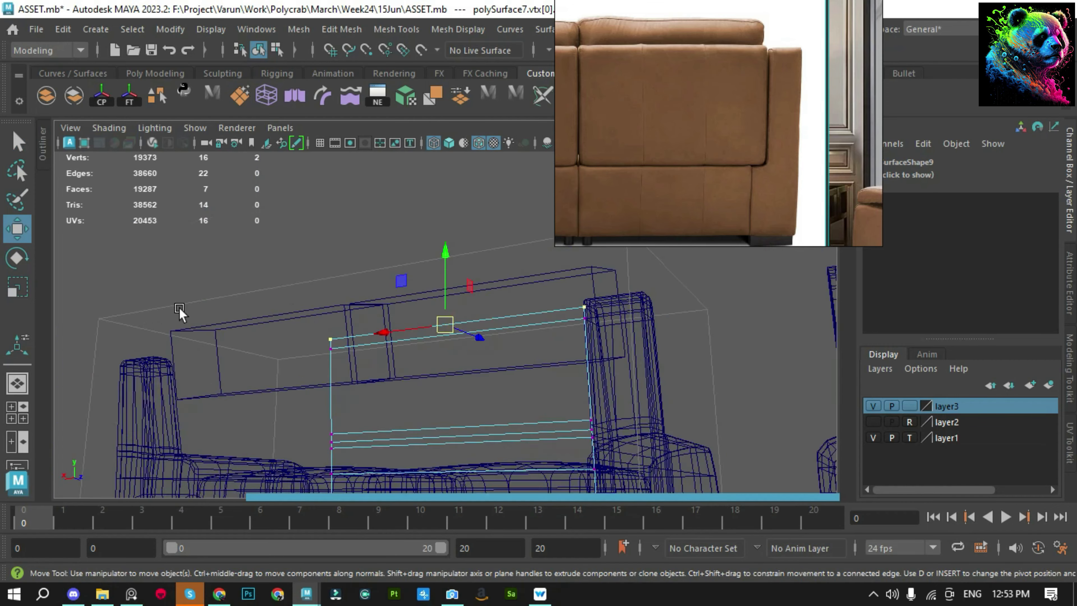
{"action": "right_click_drag", "start_coordinate": [391, 373], "coordinate": [390, 339]}
{"action": "left_click", "coordinate": [391, 335]}
{"action": "key", "text": "f"}
{"action": "mouse_move", "coordinate": [572, 337]}
{"action": "left_mouse_down", "text": "alt"}
{"action": "mouse_move", "coordinate": [341, 337]}
{"action": "mouse_move", "coordinate": [110, 298]}
{"action": "mouse_move", "coordinate": [449, 275]}
{"action": "left_mouse_up", "text": "alt"}
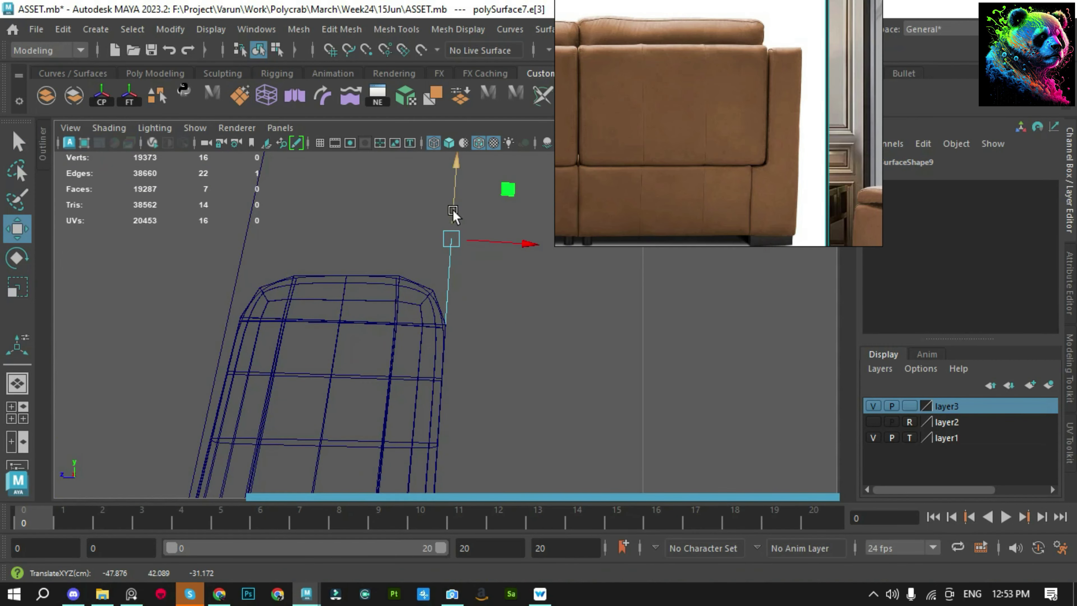
{"action": "mouse_move", "coordinate": [457, 187]}
{"action": "left_mouse_down", "text": "alt"}
{"action": "mouse_move", "coordinate": [416, 356]}
{"action": "mouse_move", "coordinate": [428, 450]}
{"action": "left_mouse_up", "text": "alt"}
{"action": "key", "text": "5"}
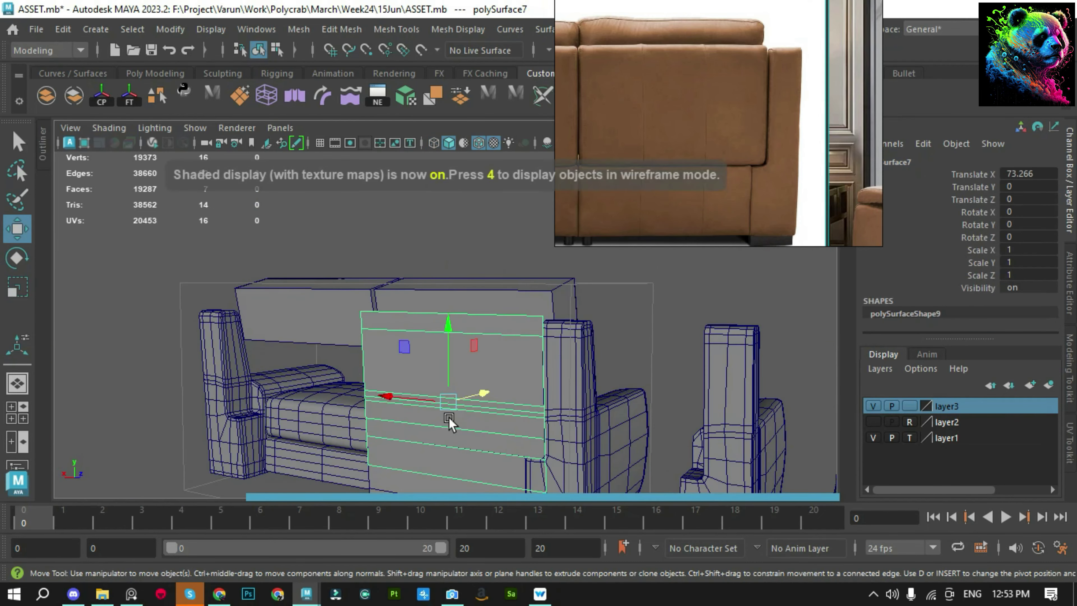
{"action": "key", "text": "q"}
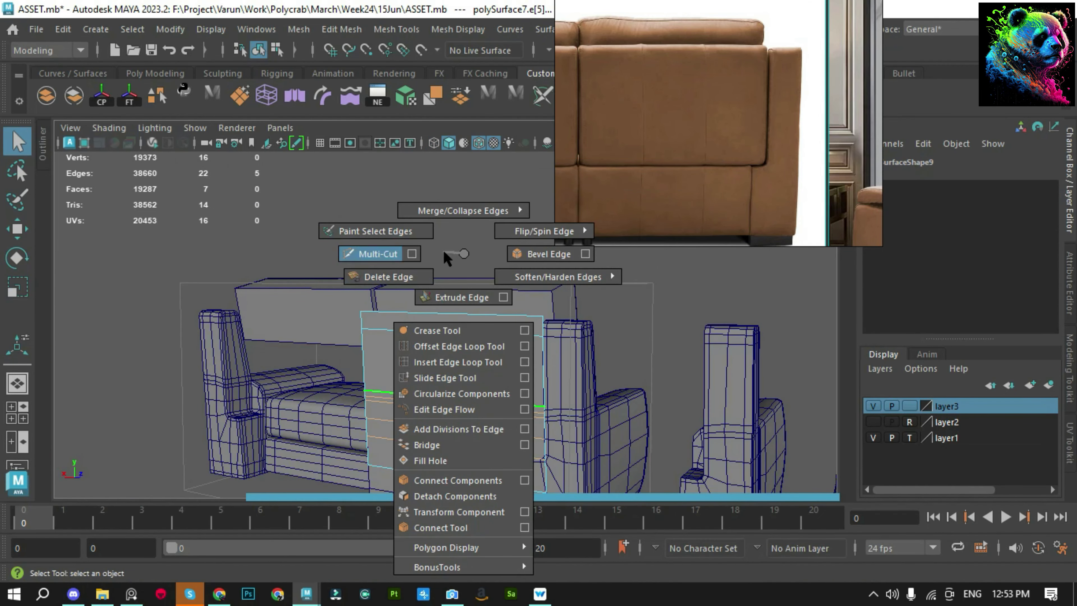
Delete the back panel's bottom strip face and leftover edges, leaving a single face
{"action": "key", "text": "f"}
{"action": "right_click_drag", "start_coordinate": [456, 149], "coordinate": [452, 175]}
{"action": "left_click", "coordinate": [458, 399]}
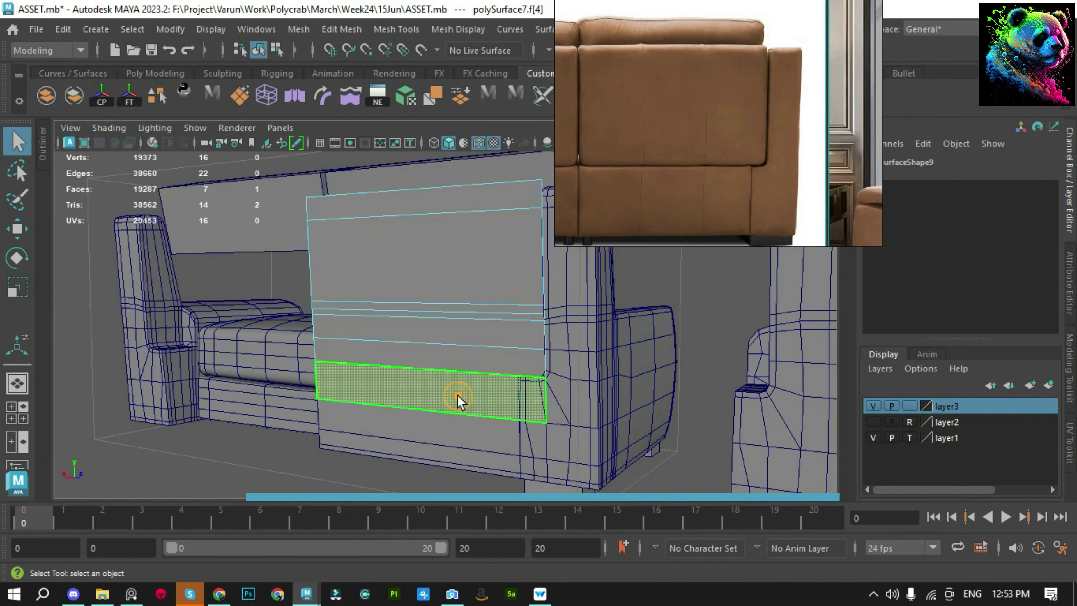
{"action": "key", "text": "Delete"}
{"action": "left_click", "coordinate": [439, 337], "text": "shift"}
{"action": "right_click_drag", "start_coordinate": [450, 239], "coordinate": [389, 259], "text": "shift"}
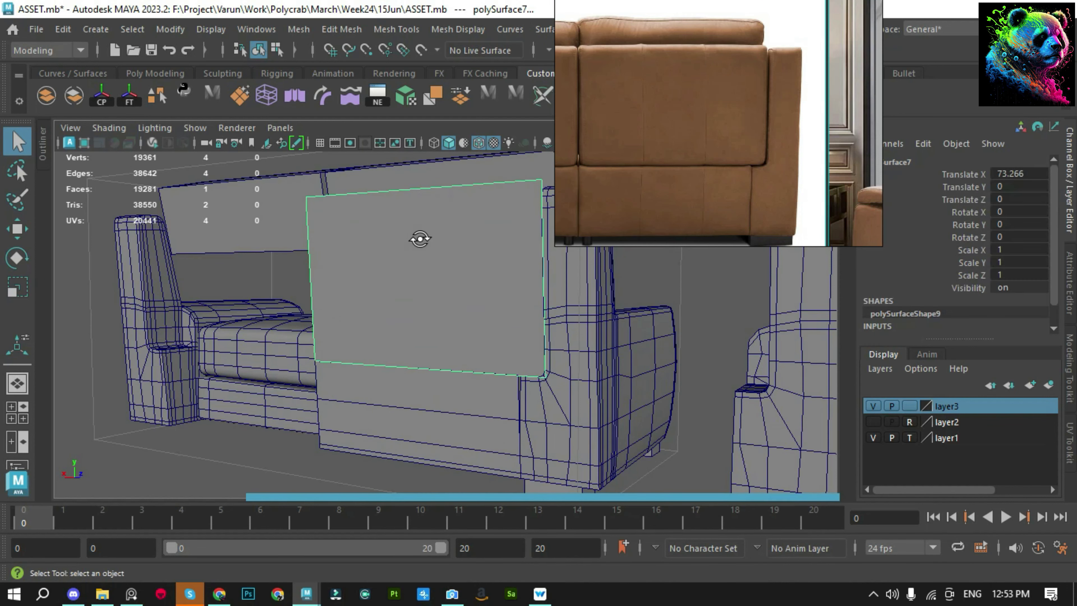
Raise the panel's bottom edge slightly to fit the neighbouring back block
{"action": "left_click_drag", "start_coordinate": [419, 239], "coordinate": [436, 311], "text": "alt"}
{"action": "left_click", "coordinate": [391, 334]}
{"action": "key", "text": "w"}
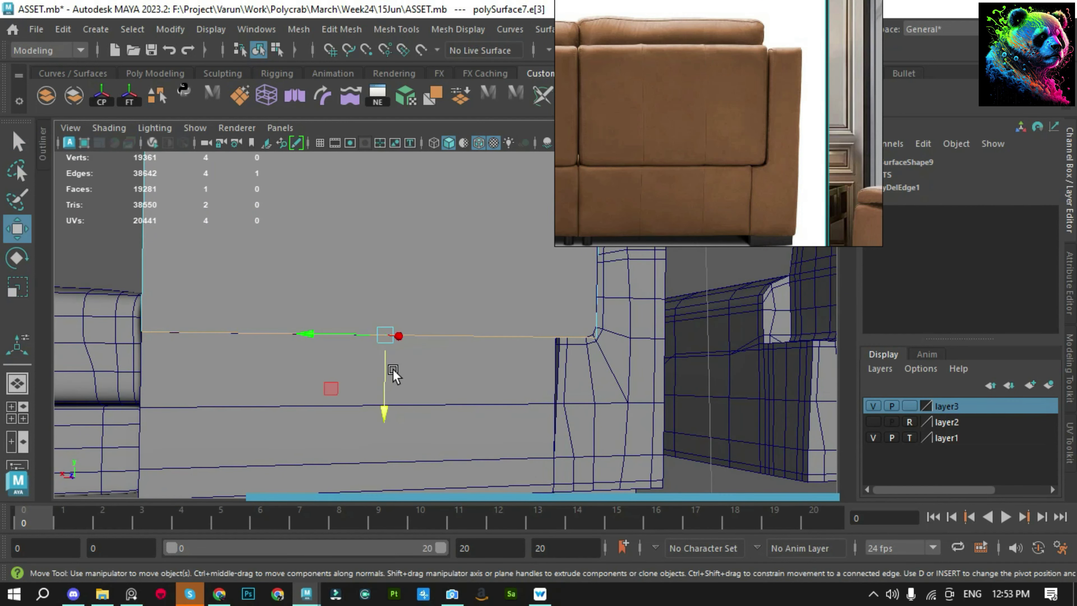
{"action": "left_click_drag", "start_coordinate": [392, 371], "coordinate": [385, 362]}
{"action": "mouse_move", "coordinate": [552, 333]}
{"action": "left_mouse_down", "text": "alt"}
{"action": "mouse_move", "coordinate": [442, 240]}
{"action": "mouse_move", "coordinate": [440, 253]}
{"action": "left_mouse_up", "text": "alt"}
{"action": "left_click", "coordinate": [360, 289]}
{"action": "left_click", "coordinate": [469, 229]}
{"action": "left_click", "coordinate": [444, 252]}
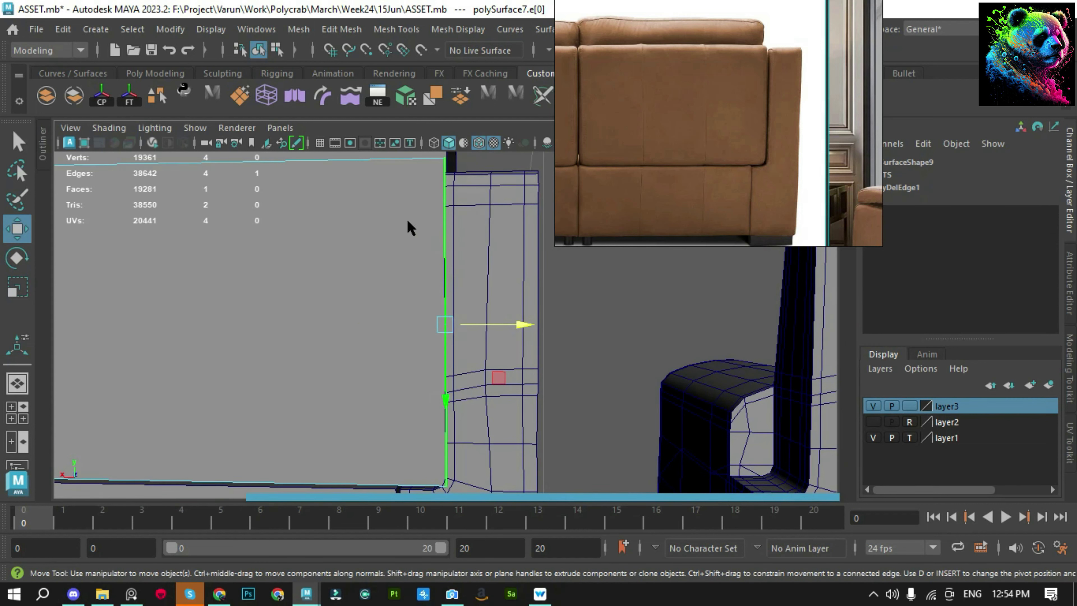
{"action": "key", "text": "q"}
{"action": "key", "text": "F8"}
Extrude the single-face panel into a thick slab (Local Translate Z -11.04)
{"action": "scroll", "coordinate": [334, 323], "scroll_direction": "down", "scroll_amount": 2}
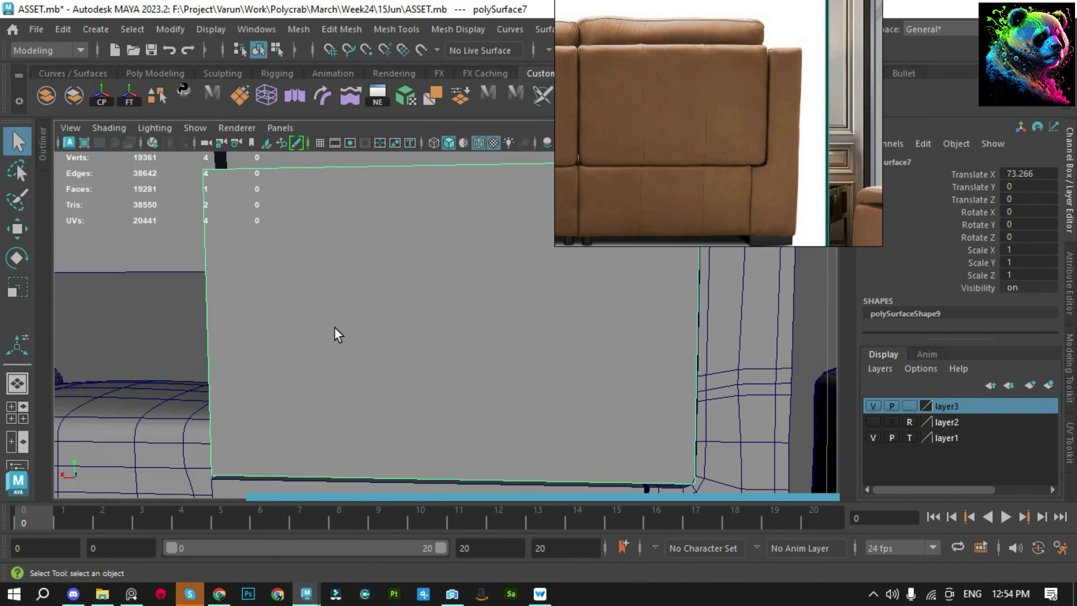
{"action": "scroll", "coordinate": [329, 339], "scroll_direction": "down", "scroll_amount": 3}
{"action": "left_click_drag", "start_coordinate": [329, 340], "coordinate": [390, 320], "text": "alt"}
{"action": "key", "text": "ctrl+e"}
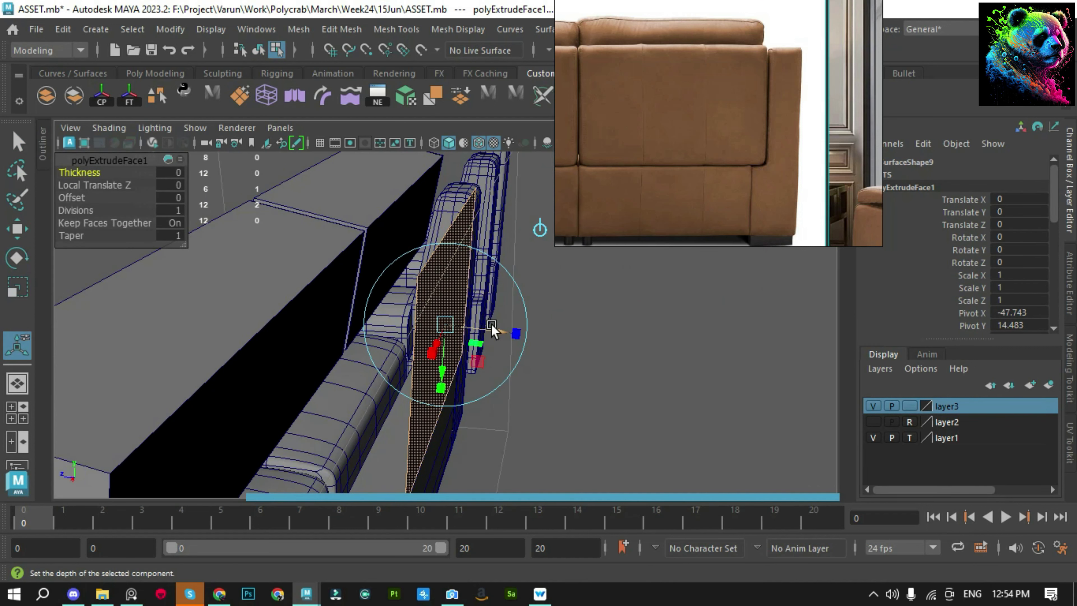
{"action": "left_click_drag", "start_coordinate": [491, 330], "coordinate": [444, 328]}
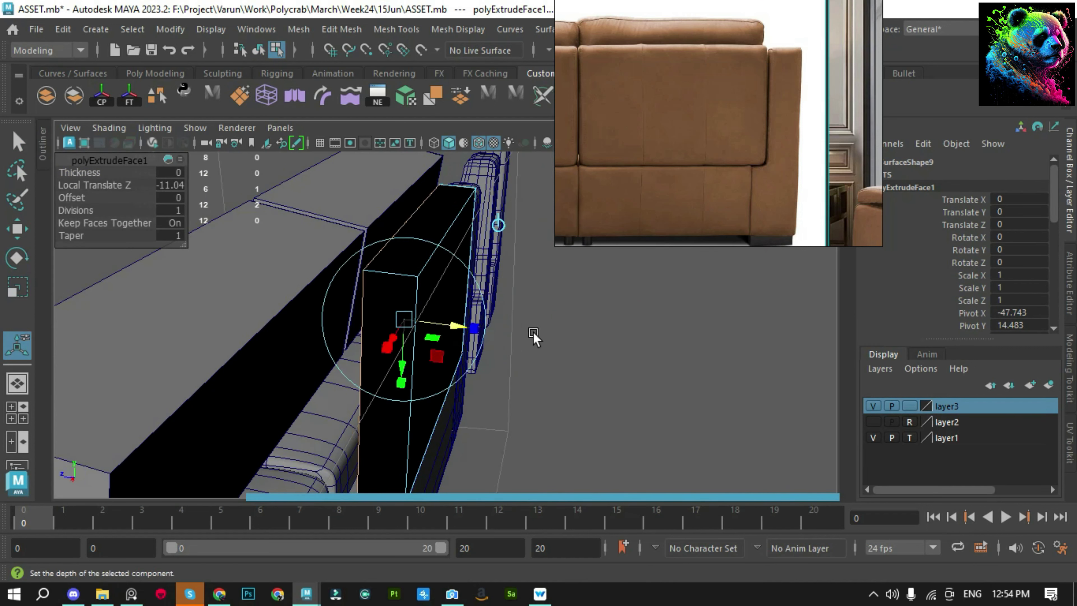
{"action": "mouse_move", "coordinate": [533, 336]}
{"action": "left_mouse_down", "text": "alt"}
{"action": "mouse_move", "coordinate": [192, 349]}
{"action": "mouse_move", "coordinate": [307, 308]}
{"action": "mouse_move", "coordinate": [275, 301]}
{"action": "left_mouse_up", "text": "alt"}
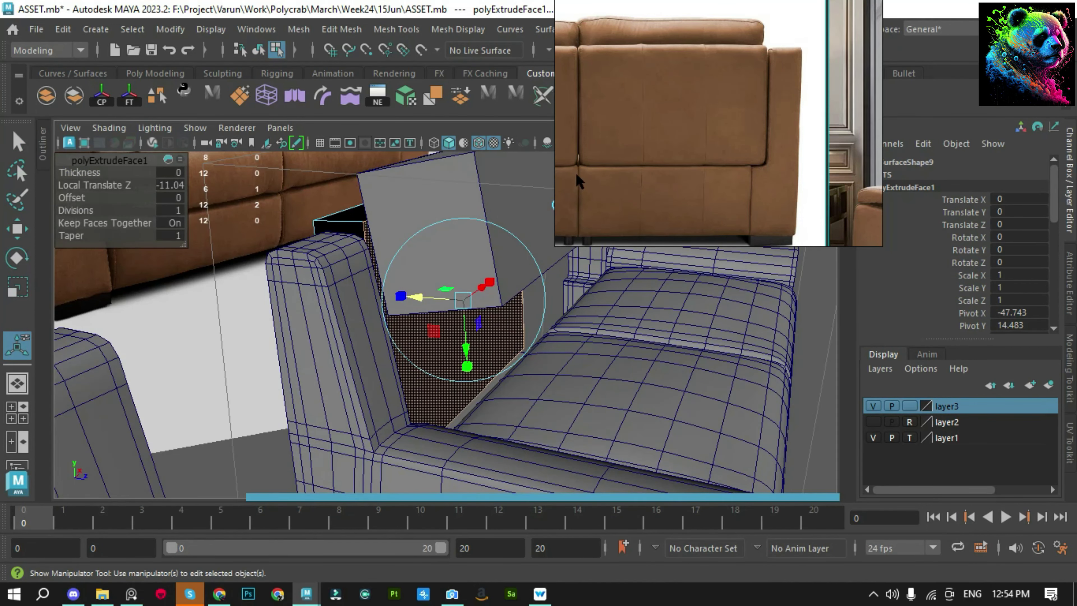
Move pCube7's four corner vertices so the back cushion block fits the slab
{"action": "scroll", "coordinate": [723, 142], "scroll_direction": "down", "scroll_amount": 5}
{"action": "scroll", "coordinate": [702, 67], "scroll_direction": "up", "scroll_amount": 5}
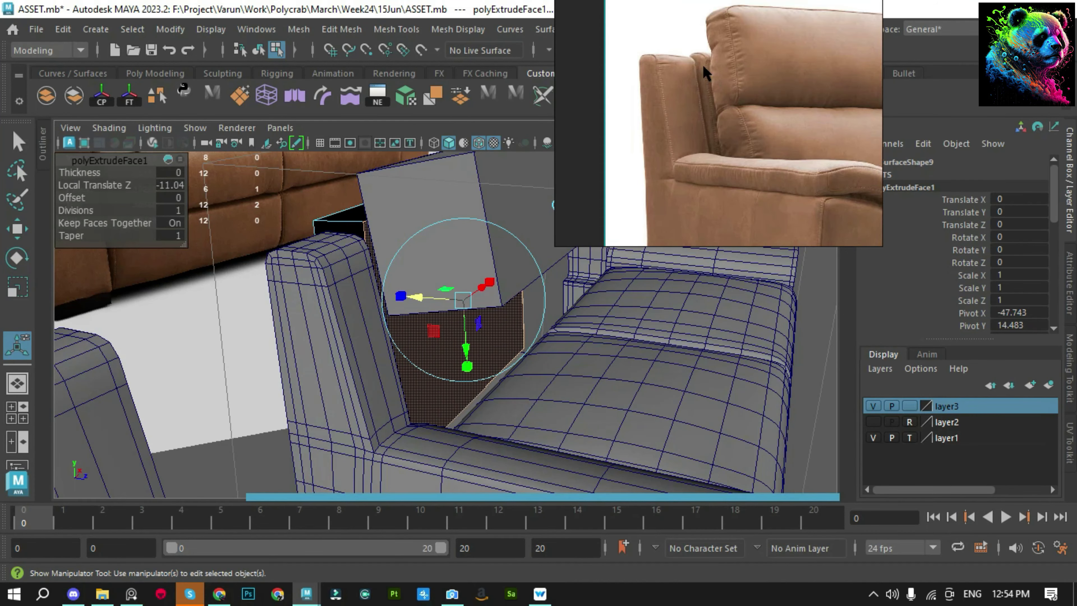
{"action": "left_click_drag", "start_coordinate": [414, 247], "coordinate": [557, 298], "text": "alt"}
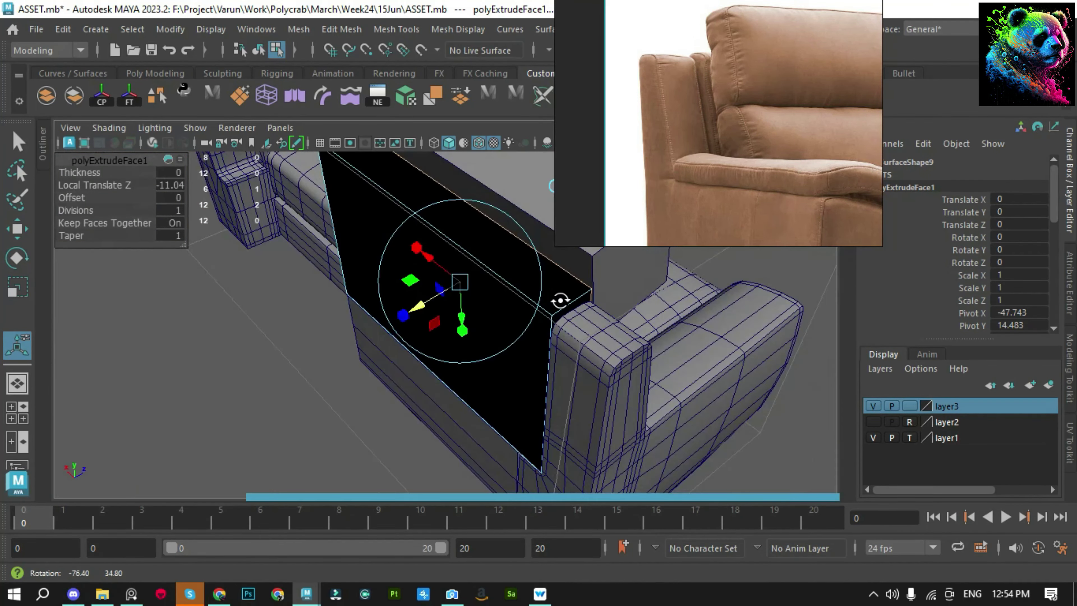
{"action": "left_click", "coordinate": [577, 305]}
{"action": "key", "text": "w"}
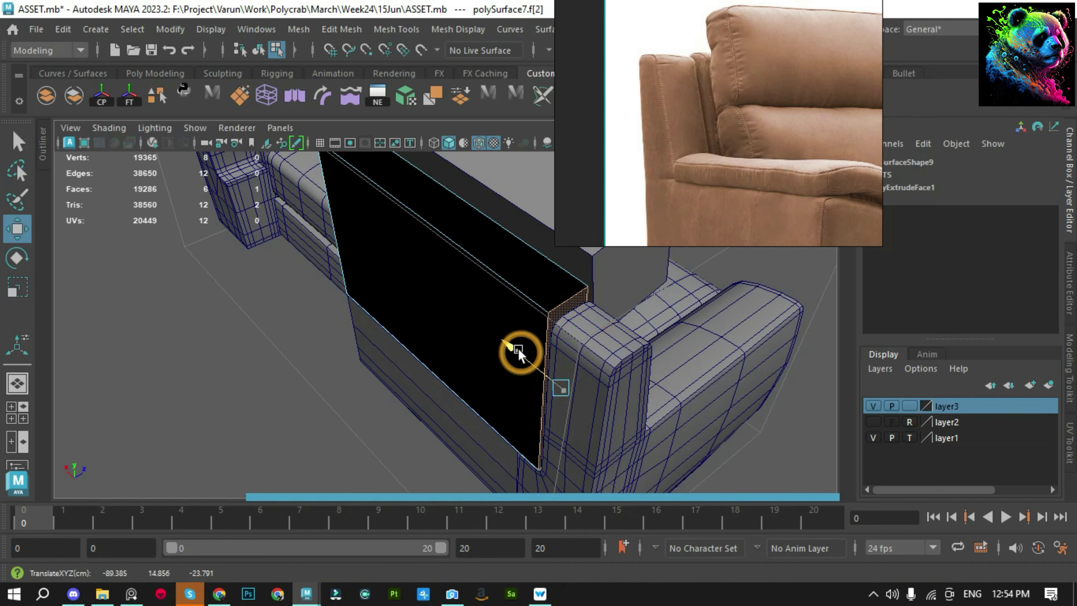
{"action": "right_click_drag", "start_coordinate": [518, 348], "coordinate": [536, 167]}
{"action": "mouse_move", "coordinate": [408, 365]}
{"action": "left_mouse_down", "text": "alt"}
{"action": "mouse_move", "coordinate": [475, 326]}
{"action": "mouse_move", "coordinate": [480, 344]}
{"action": "left_mouse_up", "text": "alt"}
{"action": "left_click", "coordinate": [421, 284]}
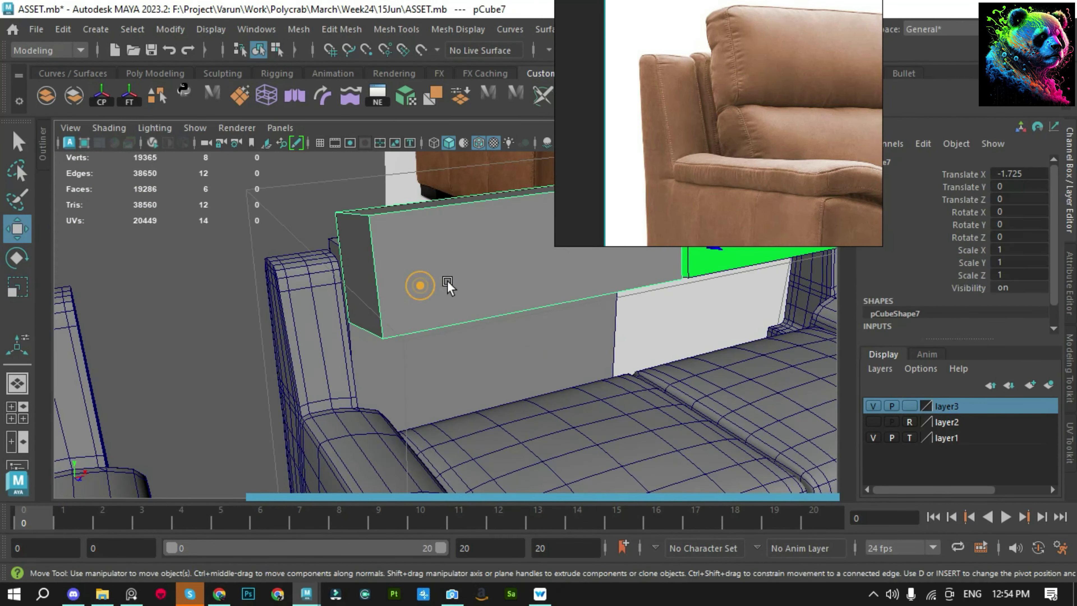
{"action": "mouse_move", "coordinate": [420, 284]}
{"action": "left_mouse_down", "text": "alt"}
{"action": "mouse_move", "coordinate": [421, 271]}
{"action": "mouse_move", "coordinate": [275, 207]}
{"action": "left_mouse_up", "text": "alt"}
{"action": "mouse_move", "coordinate": [400, 254]}
{"action": "left_mouse_down"}
{"action": "mouse_move", "coordinate": [401, 262]}
{"action": "mouse_move", "coordinate": [184, 229]}
{"action": "left_mouse_up"}
Save the scene and orbit to inspect the armrest blocks
{"action": "left_click", "coordinate": [190, 245]}
{"action": "key", "text": "ctrl+s"}
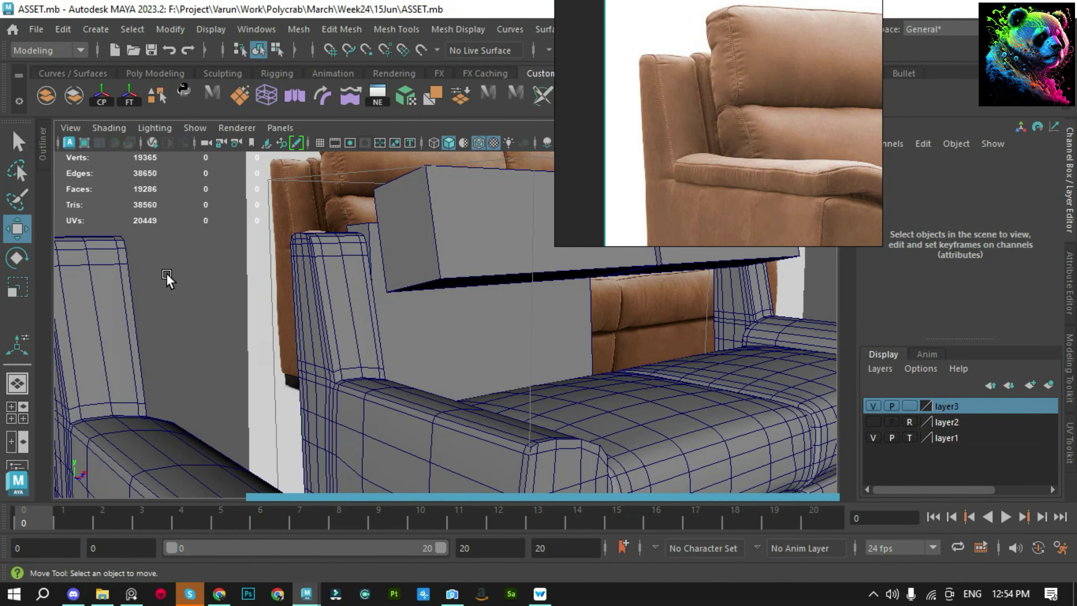
{"action": "scroll", "coordinate": [368, 313], "scroll_direction": "down", "scroll_amount": 3}
{"action": "scroll", "coordinate": [361, 292], "scroll_direction": "down", "scroll_amount": 2}
{"action": "scroll", "coordinate": [361, 292], "scroll_direction": "up", "scroll_amount": 3}
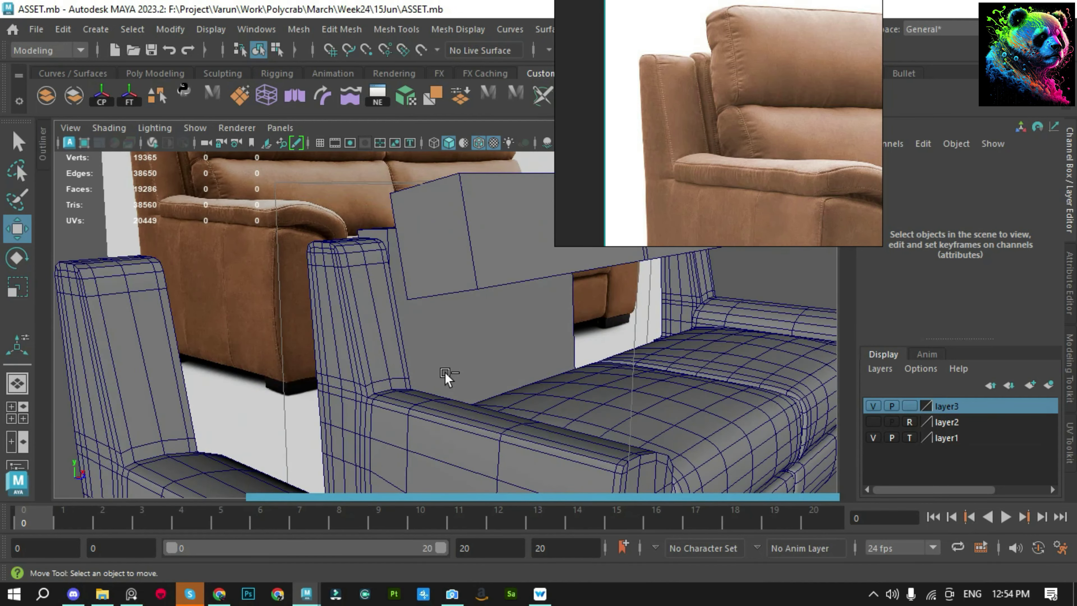
{"action": "scroll", "coordinate": [425, 329], "scroll_direction": "up", "scroll_amount": 3}
{"action": "left_click_drag", "start_coordinate": [425, 329], "coordinate": [448, 403], "text": "alt"}
{"action": "mouse_move", "coordinate": [439, 354]}
{"action": "left_mouse_down", "text": "alt"}
{"action": "mouse_move", "coordinate": [529, 356]}
{"action": "mouse_move", "coordinate": [498, 373]}
{"action": "mouse_move", "coordinate": [496, 412]}
{"action": "mouse_move", "coordinate": [461, 385]}
{"action": "mouse_move", "coordinate": [493, 380]}
{"action": "mouse_move", "coordinate": [548, 332]}
{"action": "left_mouse_up", "text": "alt"}
{"action": "scroll", "coordinate": [426, 221], "scroll_direction": "down", "scroll_amount": 4}
Select the seat front panel and frame it in the view
{"action": "scroll", "coordinate": [455, 365], "scroll_direction": "up", "scroll_amount": 3}
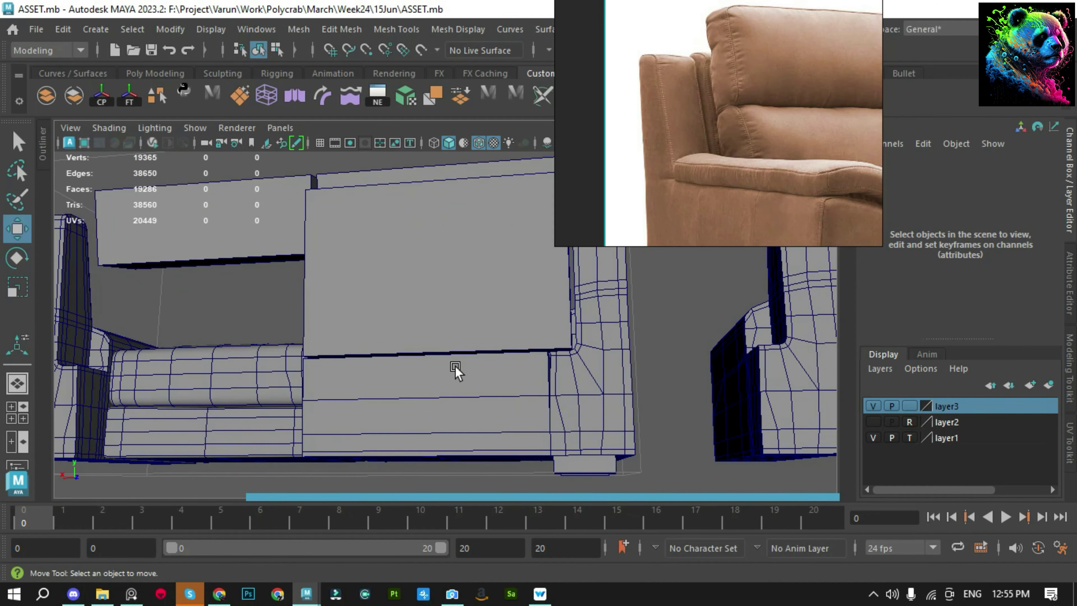
{"action": "left_click", "coordinate": [524, 353]}
{"action": "scroll", "coordinate": [414, 361], "scroll_direction": "up", "scroll_amount": 3}
{"action": "scroll", "coordinate": [481, 432], "scroll_direction": "up", "scroll_amount": 2}
{"action": "left_click_drag", "start_coordinate": [481, 432], "coordinate": [439, 331], "text": "alt"}
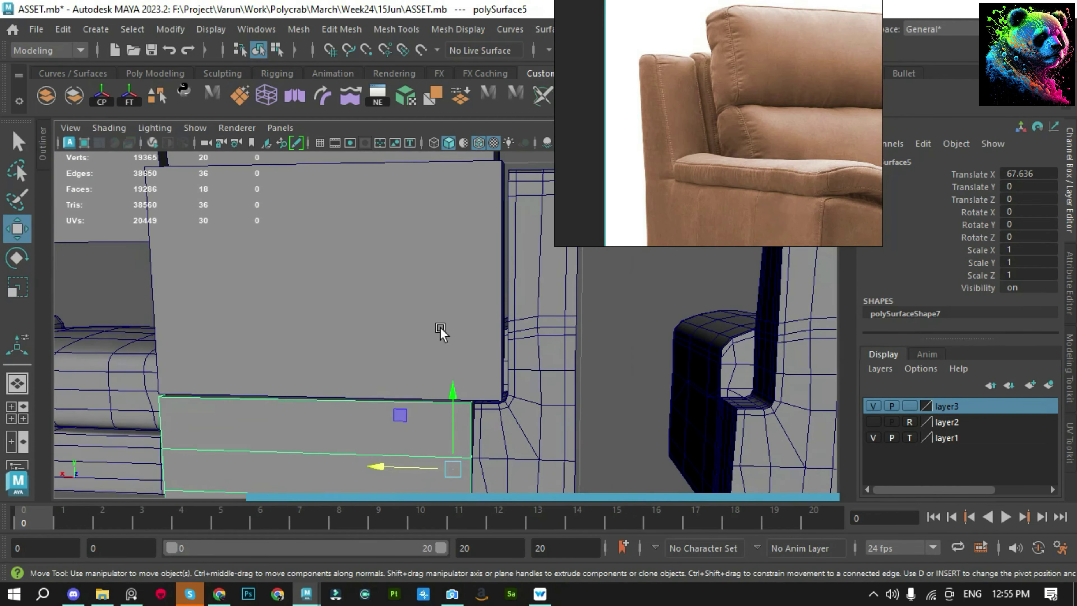
{"action": "scroll", "coordinate": [732, 151], "scroll_direction": "down", "scroll_amount": 3}
{"action": "scroll", "coordinate": [842, 148], "scroll_direction": "down", "scroll_amount": 2}
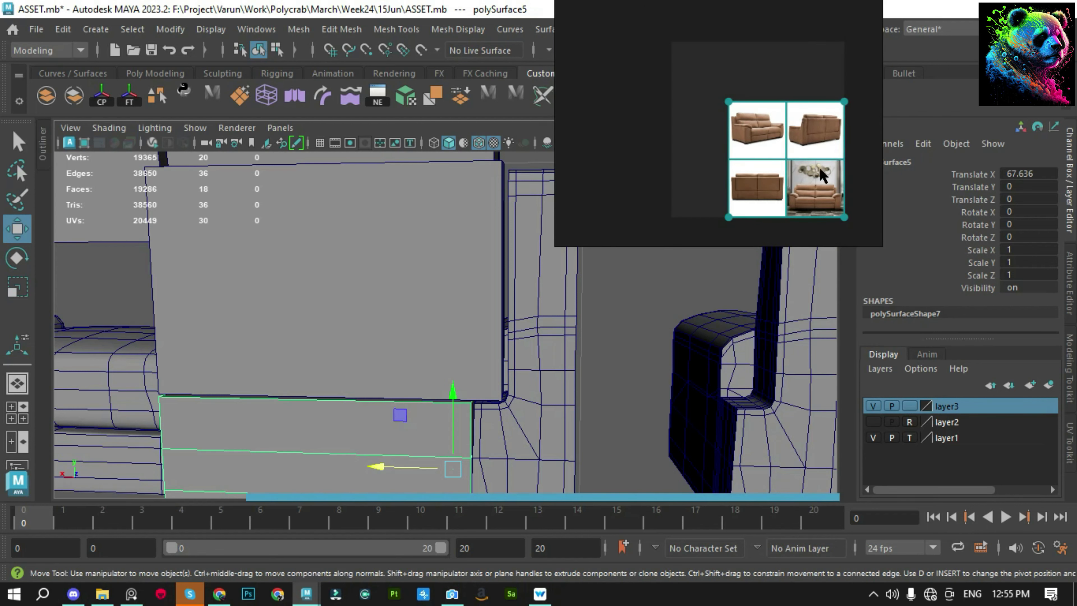
{"action": "scroll", "coordinate": [824, 177], "scroll_direction": "up", "scroll_amount": 5}
{"action": "scroll", "coordinate": [825, 123], "scroll_direction": "up", "scroll_amount": 2}
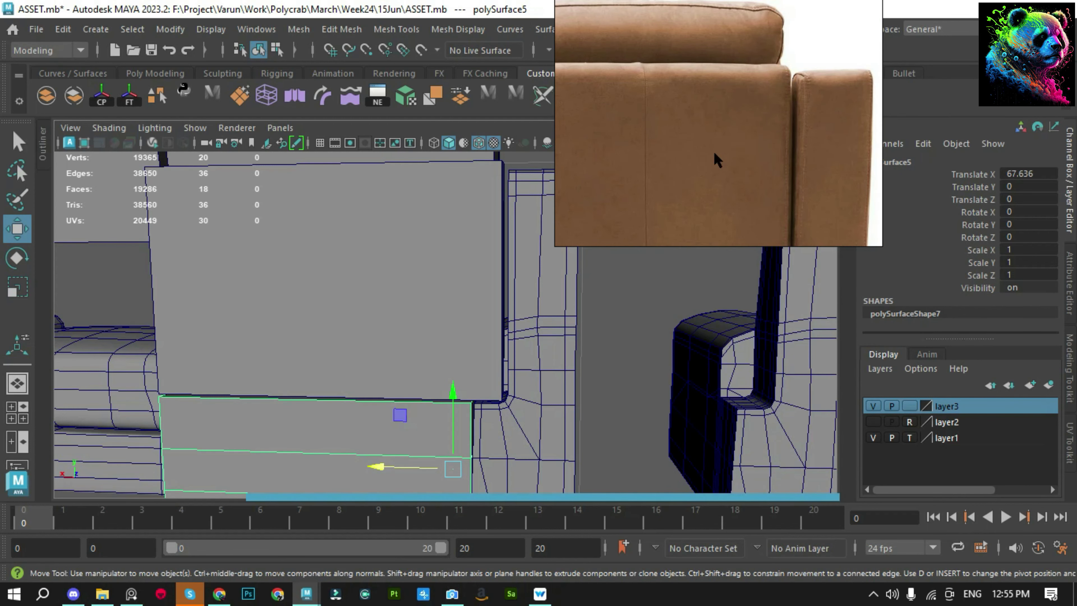
{"action": "key", "text": "f"}
{"action": "key", "text": "q"}
Inspect the panel's lower edge in edge mode and save the scene
{"action": "scroll", "coordinate": [437, 320], "scroll_direction": "down", "scroll_amount": 5}
{"action": "scroll", "coordinate": [620, 162], "scroll_direction": "down", "scroll_amount": 2}
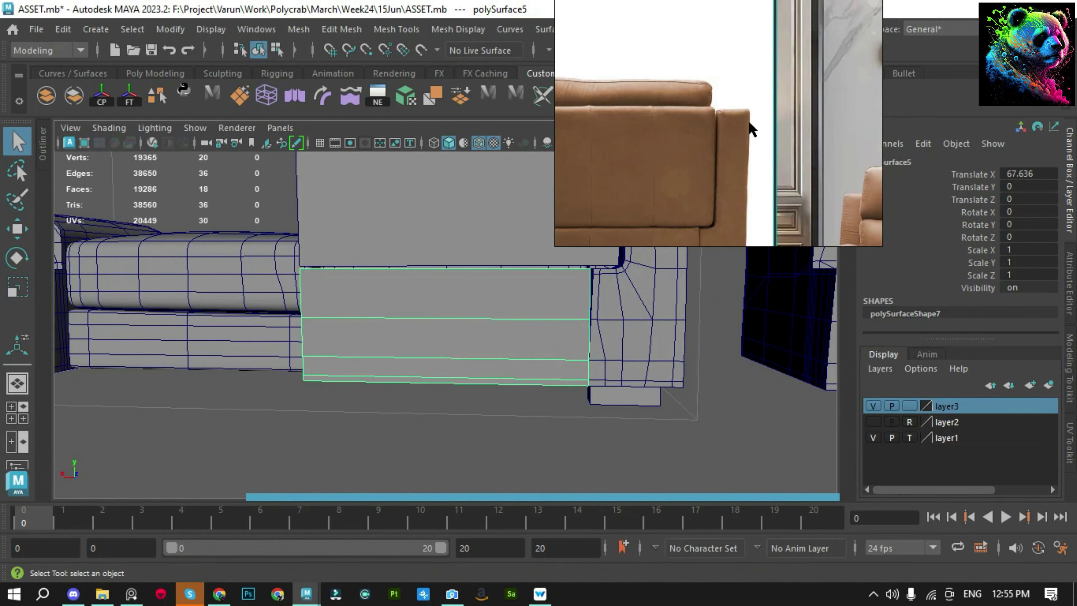
{"action": "scroll", "coordinate": [750, 128], "scroll_direction": "up", "scroll_amount": 2}
{"action": "scroll", "coordinate": [750, 128], "scroll_direction": "up", "scroll_amount": 1}
{"action": "scroll", "coordinate": [420, 272], "scroll_direction": "up", "scroll_amount": 2}
{"action": "scroll", "coordinate": [398, 350], "scroll_direction": "up", "scroll_amount": 2}
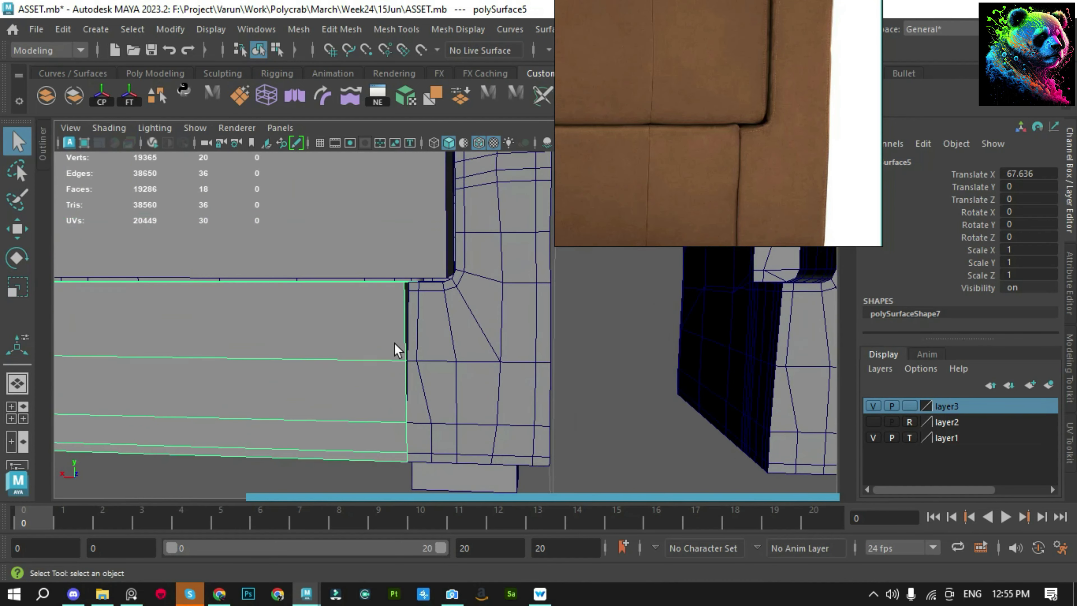
{"action": "mouse_move", "coordinate": [397, 350]}
{"action": "left_mouse_down", "text": "alt"}
{"action": "mouse_move", "coordinate": [315, 363]}
{"action": "mouse_move", "coordinate": [293, 281]}
{"action": "mouse_move", "coordinate": [329, 354]}
{"action": "left_mouse_up", "text": "alt"}
{"action": "key", "text": "F10"}
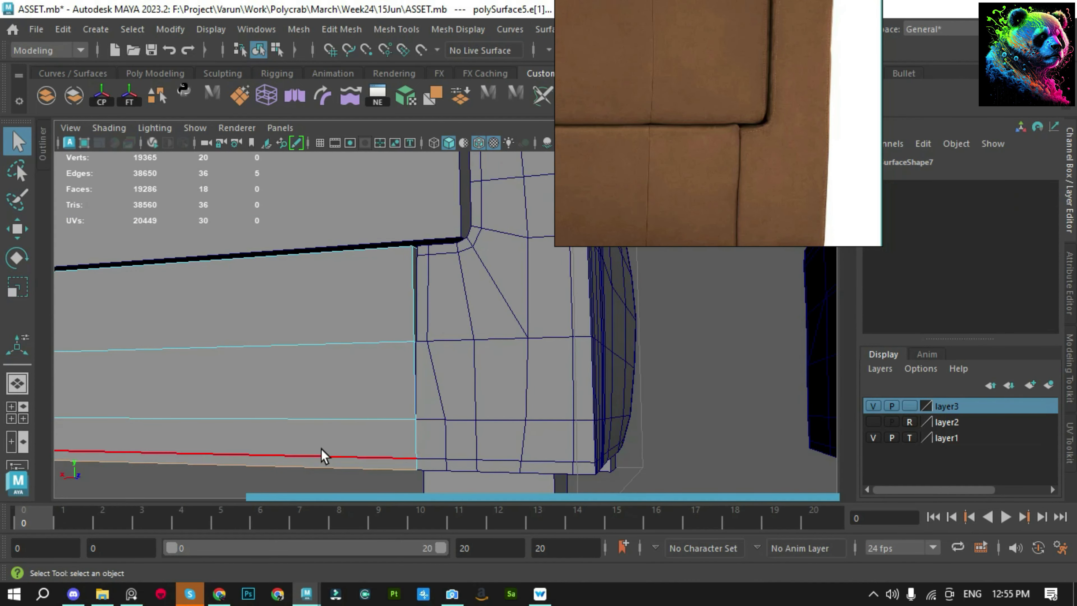
{"action": "right_click", "coordinate": [321, 413], "text": "shift"}
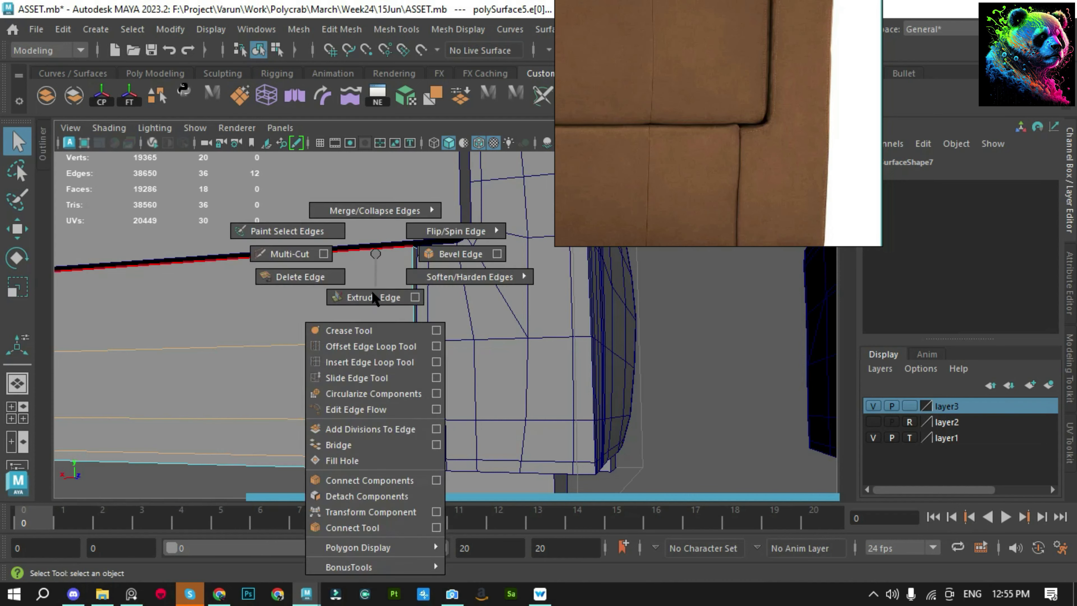
{"action": "left_click", "coordinate": [322, 348]}
{"action": "key", "text": "ctrl+s"}
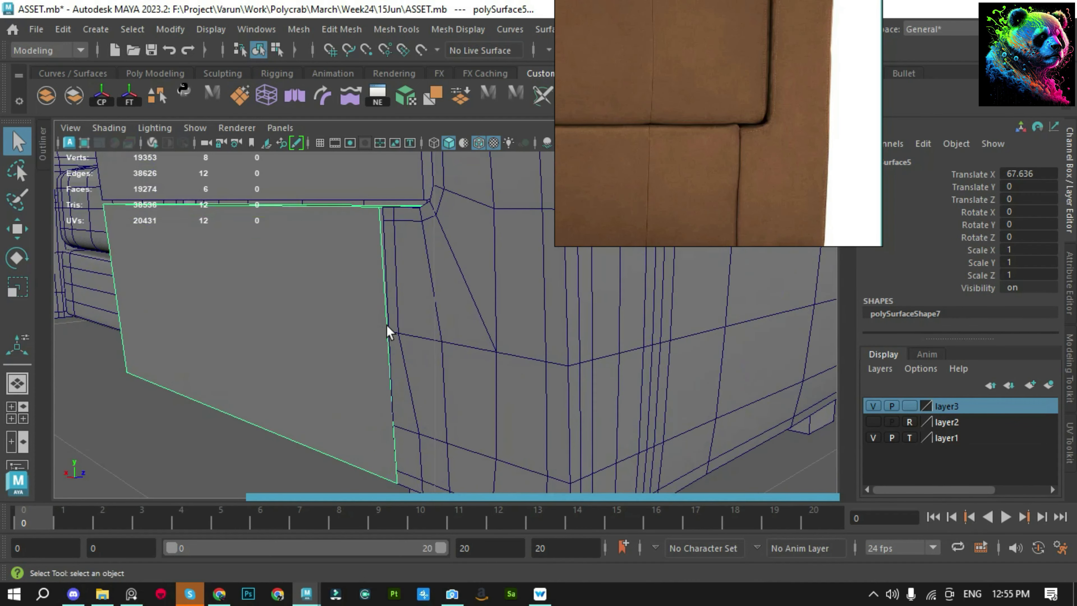
Cut a new edge across the panel and shift its side-corner vertices along the width
{"action": "mouse_move", "coordinate": [386, 325]}
{"action": "left_mouse_down", "text": "alt"}
{"action": "mouse_move", "coordinate": [480, 368]}
{"action": "mouse_move", "coordinate": [452, 388]}
{"action": "left_mouse_up", "text": "alt"}
{"action": "right_click", "coordinate": [498, 417], "text": "shift"}
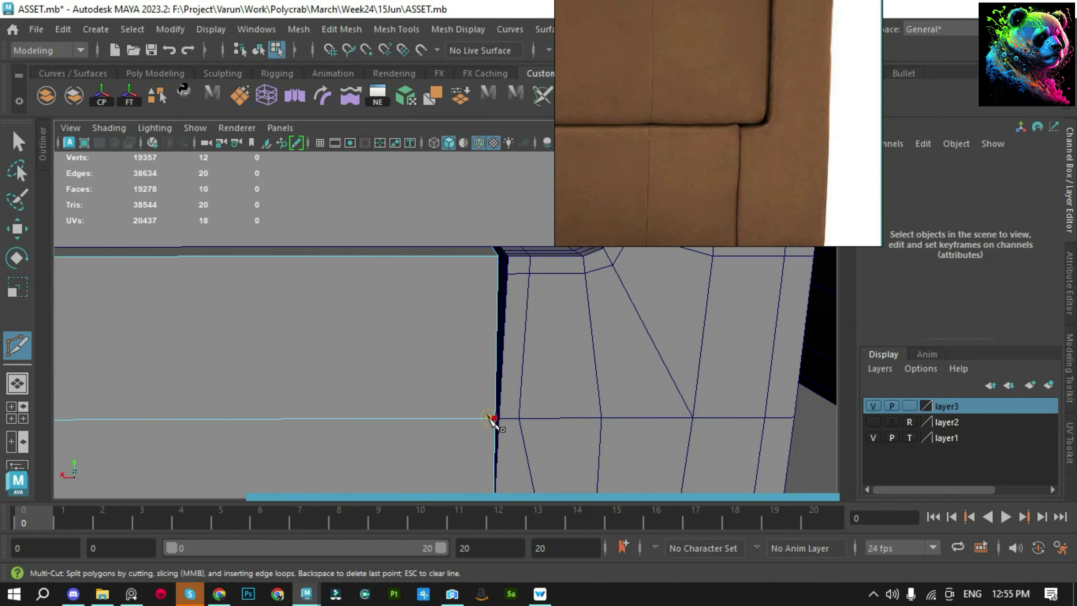
{"action": "key", "text": "q"}
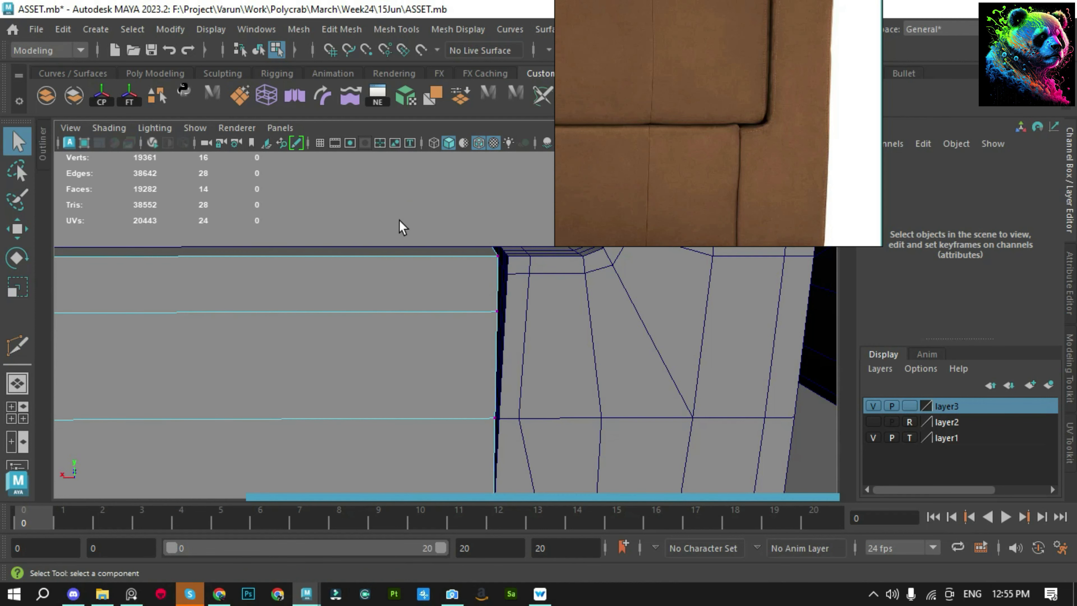
{"action": "mouse_move", "coordinate": [399, 220]}
{"action": "left_mouse_down"}
{"action": "mouse_move", "coordinate": [541, 344]}
{"action": "mouse_move", "coordinate": [541, 320]}
{"action": "left_mouse_up"}
{"action": "key", "text": "w"}
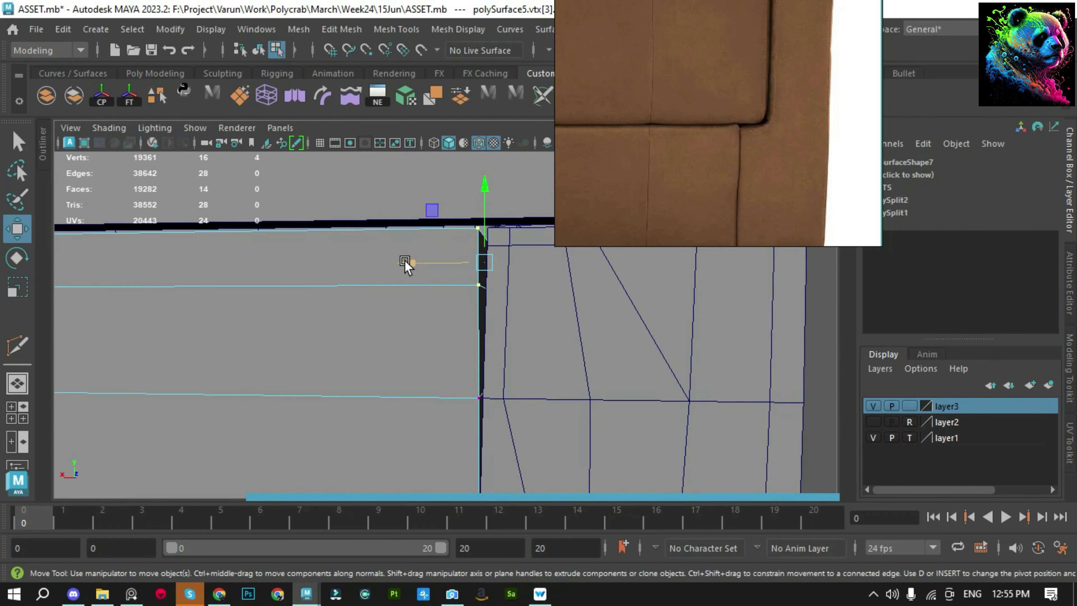
{"action": "mouse_move", "coordinate": [409, 263]}
{"action": "left_mouse_down"}
{"action": "mouse_move", "coordinate": [360, 301]}
{"action": "mouse_move", "coordinate": [384, 322]}
{"action": "left_mouse_up"}
{"action": "scroll", "coordinate": [360, 301], "scroll_direction": "down", "scroll_amount": 3}
{"action": "scroll", "coordinate": [384, 312], "scroll_direction": "up", "scroll_amount": 3}
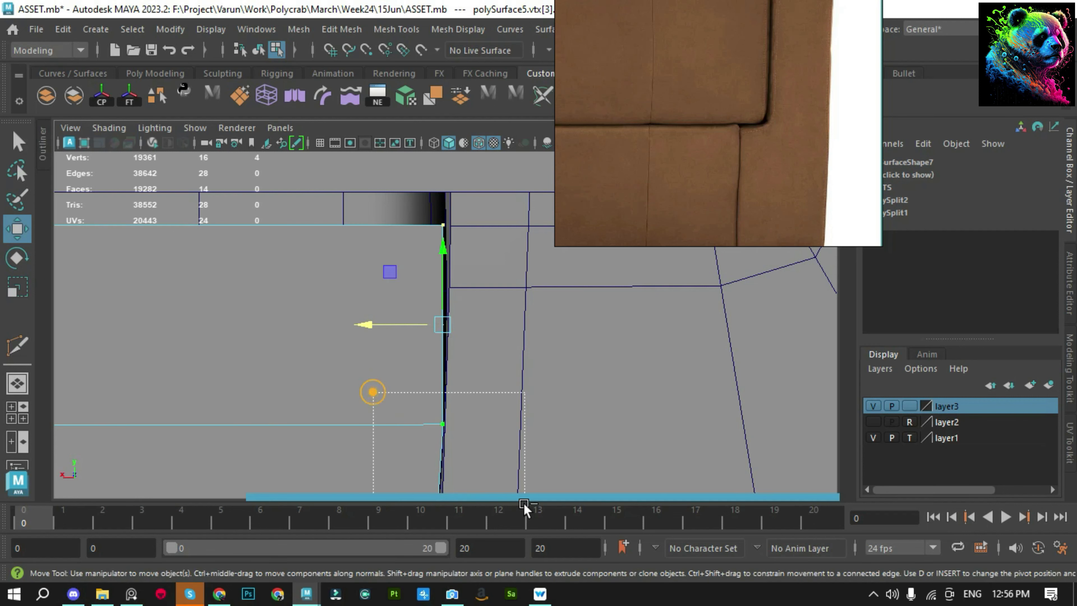
{"action": "left_click", "coordinate": [443, 225]}
{"action": "left_click_drag", "start_coordinate": [378, 225], "coordinate": [379, 227]}
Undo a stray cushion selection and reselect the panel's top and side corner vertices
{"action": "key", "text": "F8"}
{"action": "left_click", "coordinate": [408, 233]}
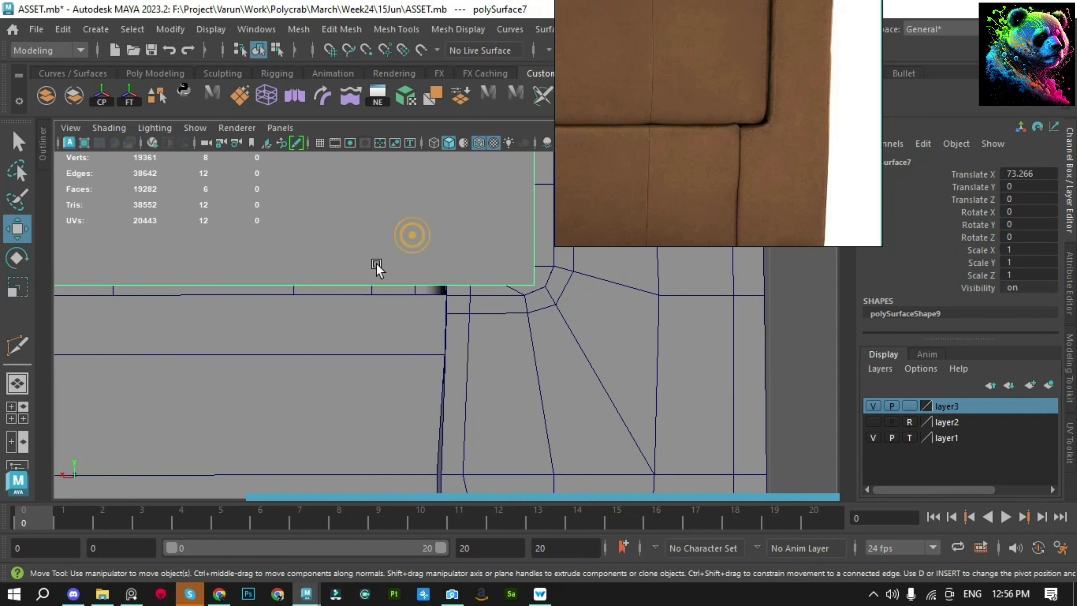
{"action": "middle_click_drag", "start_coordinate": [376, 262], "coordinate": [272, 284], "text": "alt"}
{"action": "key", "text": "ctrl+z"}
{"action": "middle_click_drag", "start_coordinate": [502, 480], "coordinate": [495, 409], "text": "alt"}
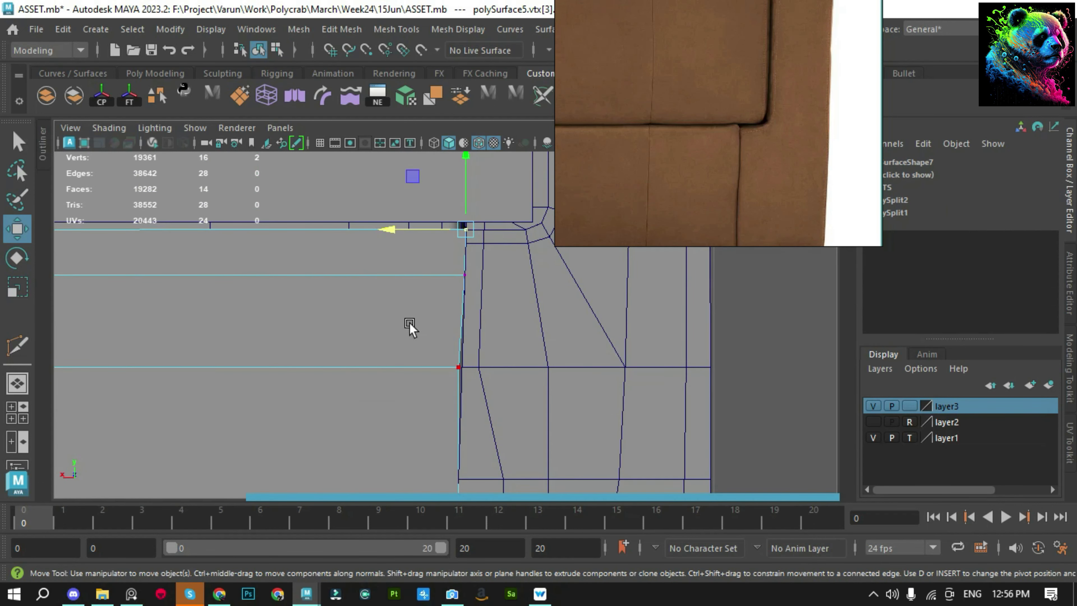
{"action": "left_click_drag", "start_coordinate": [438, 333], "coordinate": [501, 395]}
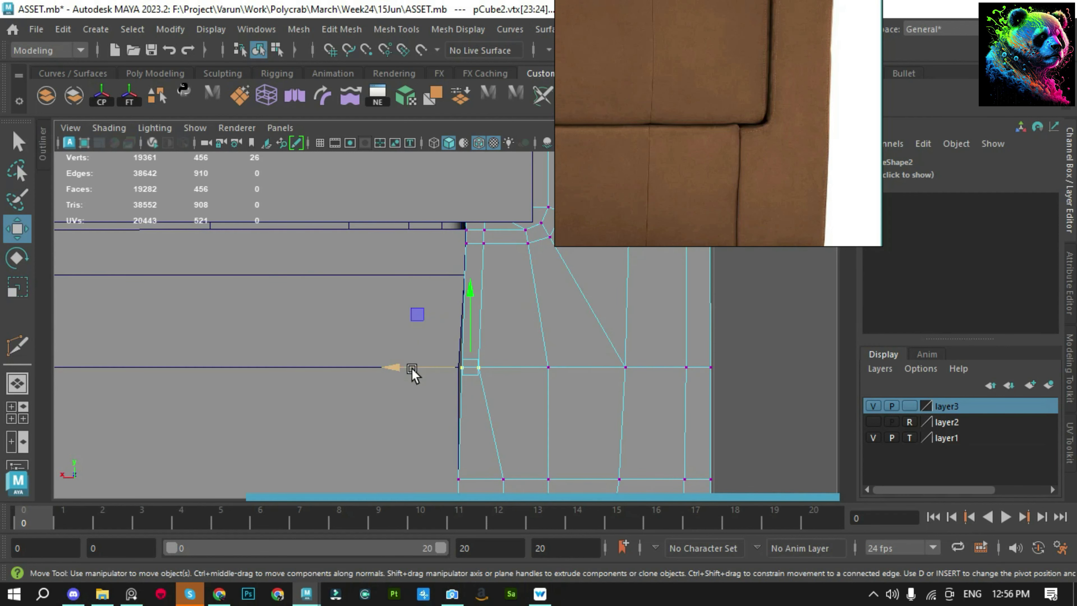
{"action": "key", "text": "F8"}
{"action": "mouse_move", "coordinate": [550, 283]}
{"action": "middle_mouse_down", "text": "alt"}
{"action": "mouse_move", "coordinate": [526, 373]}
{"action": "mouse_move", "coordinate": [442, 296]}
{"action": "middle_mouse_up", "text": "alt"}
Insert support loops near the panel's side edge, adjust the top corner, and preview smoothed
{"action": "key", "text": "y"}
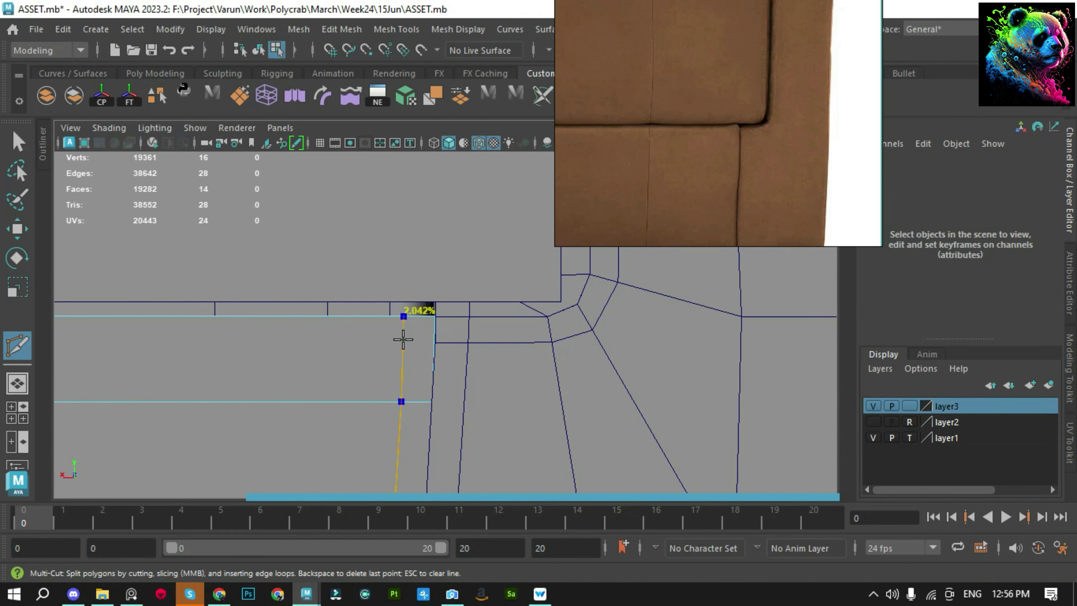
{"action": "left_click", "coordinate": [400, 331], "text": "ctrl"}
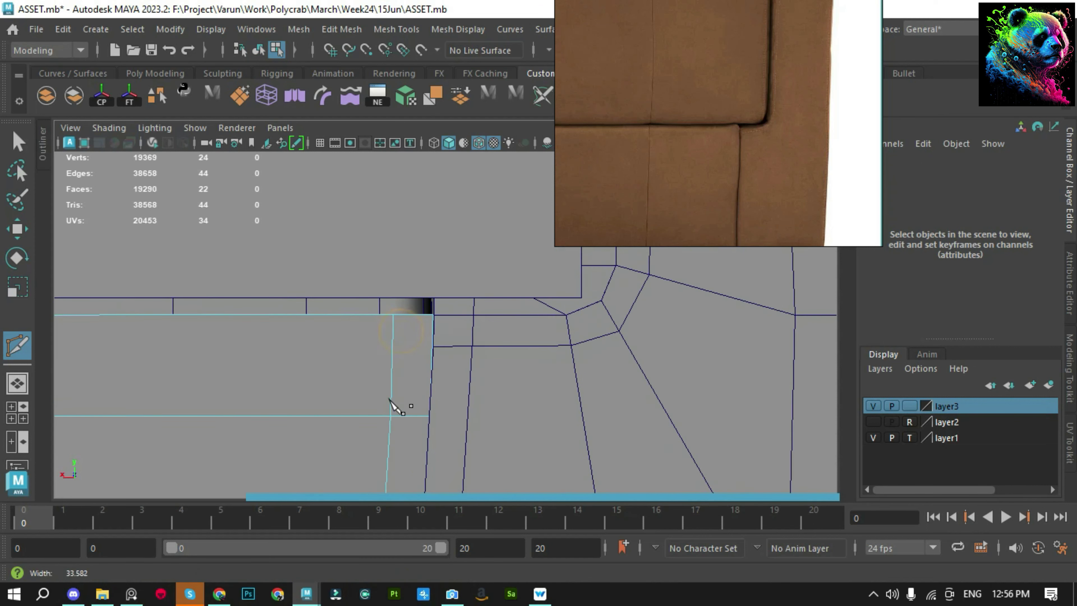
{"action": "key", "text": "q"}
{"action": "right_click_drag", "start_coordinate": [397, 315], "coordinate": [425, 316], "text": "shift"}
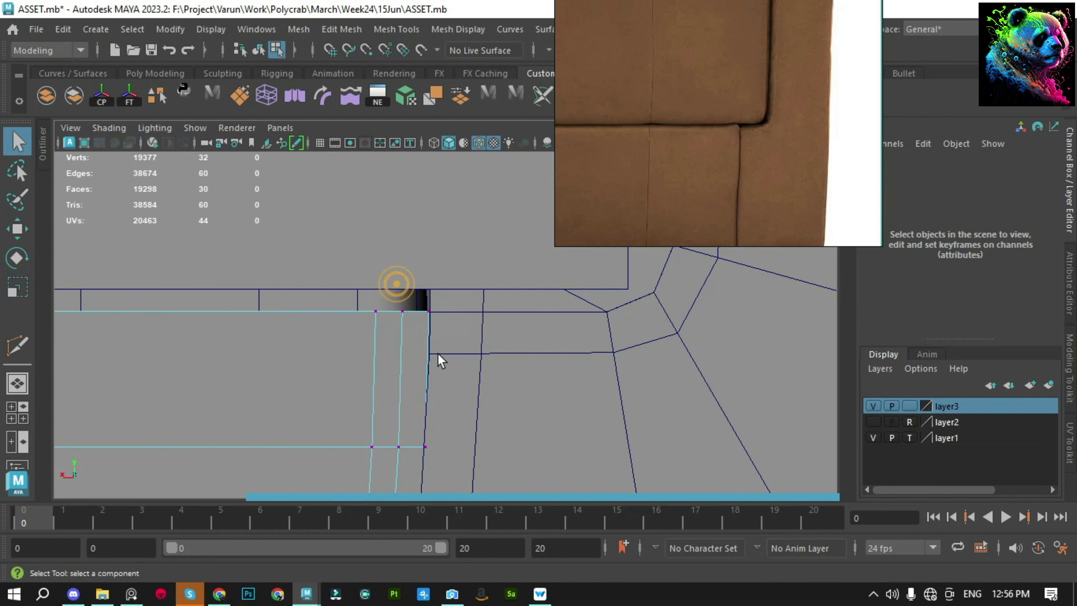
{"action": "left_click_drag", "start_coordinate": [437, 354], "coordinate": [397, 293]}
{"action": "key", "text": "w"}
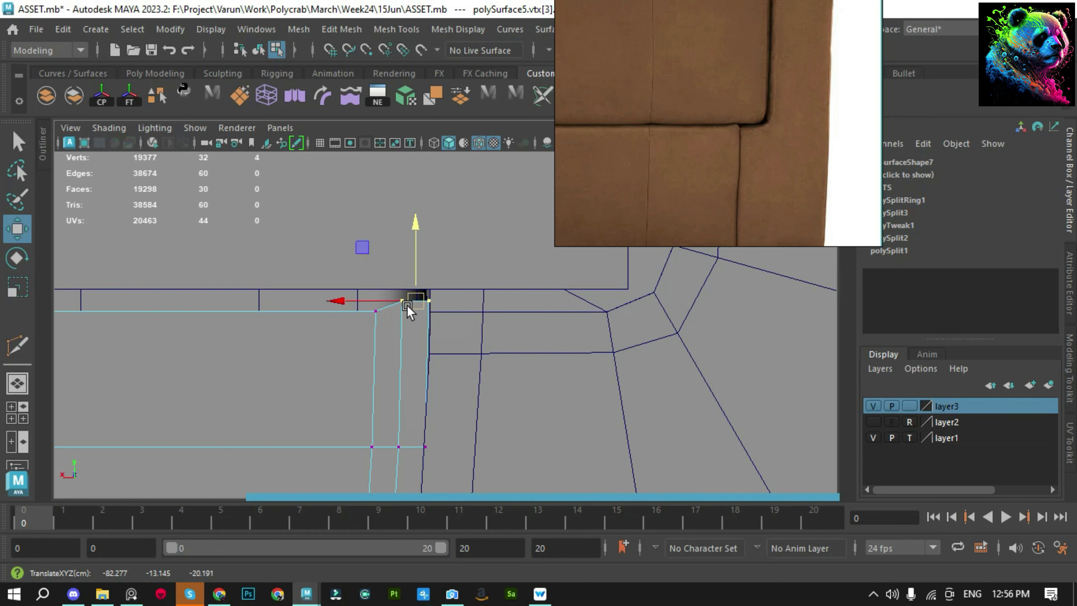
{"action": "key", "text": "F8"}
{"action": "key", "text": "3"}
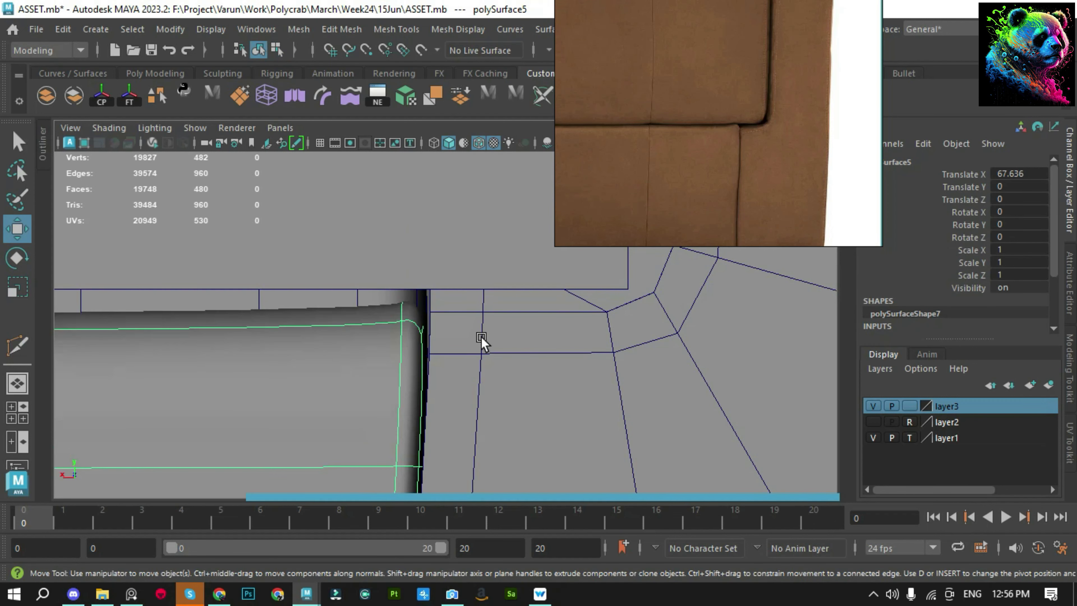
{"action": "left_click", "coordinate": [593, 348]}
Turn off Wireframe on Shaded and check the reference photo
{"action": "left_click", "coordinate": [476, 143]}
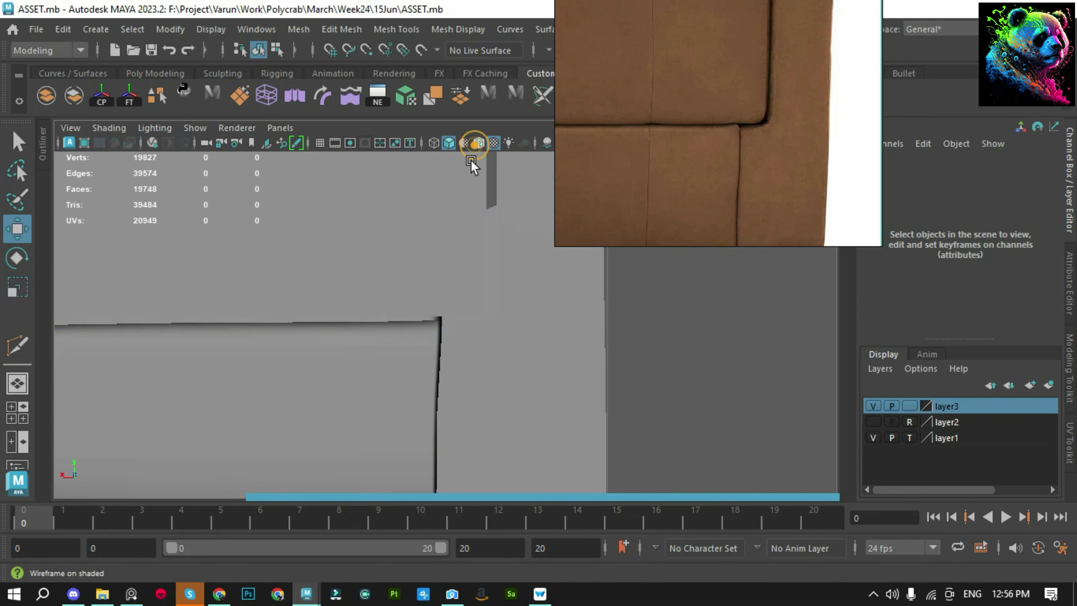
{"action": "scroll", "coordinate": [617, 327], "scroll_direction": "down", "scroll_amount": 5}
{"action": "left_click", "coordinate": [753, 173]}
{"action": "scroll", "coordinate": [752, 173], "scroll_direction": "down", "scroll_amount": 3}
{"action": "scroll", "coordinate": [685, 123], "scroll_direction": "up", "scroll_amount": 3}
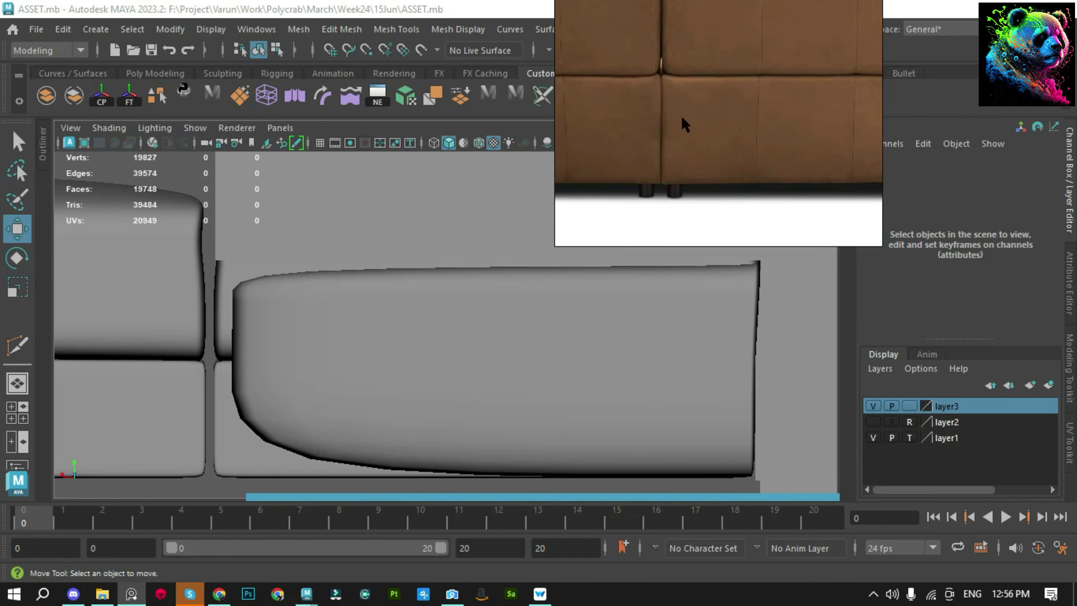
{"action": "scroll", "coordinate": [681, 113], "scroll_direction": "up", "scroll_amount": 2}
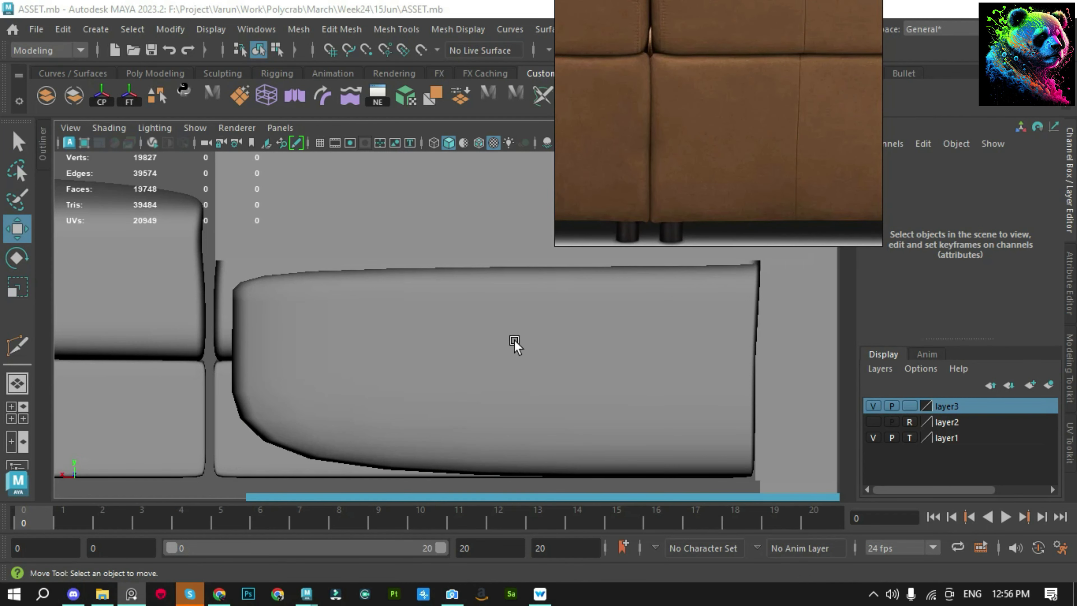
Move the lower front panel's left-edge vertices toward the cushion and cut a loop near that edge
{"action": "left_click", "coordinate": [373, 344]}
{"action": "scroll", "coordinate": [271, 337], "scroll_direction": "up", "scroll_amount": 5}
{"action": "scroll", "coordinate": [479, 365], "scroll_direction": "down", "scroll_amount": 3}
{"action": "key", "text": "F9"}
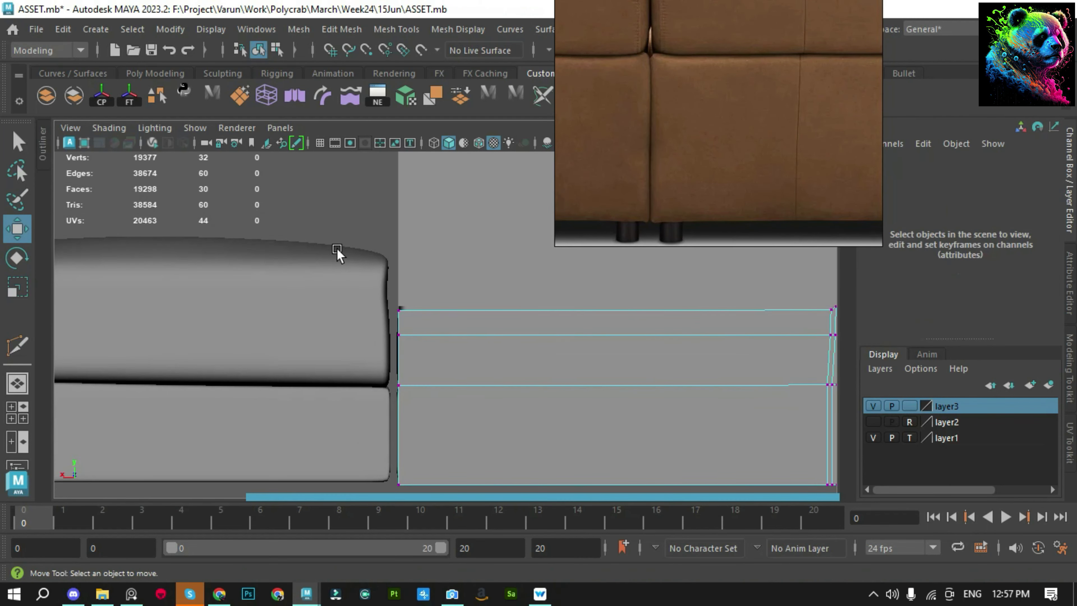
{"action": "left_click_drag", "start_coordinate": [337, 248], "coordinate": [407, 492]}
{"action": "left_click_drag", "start_coordinate": [355, 396], "coordinate": [353, 392]}
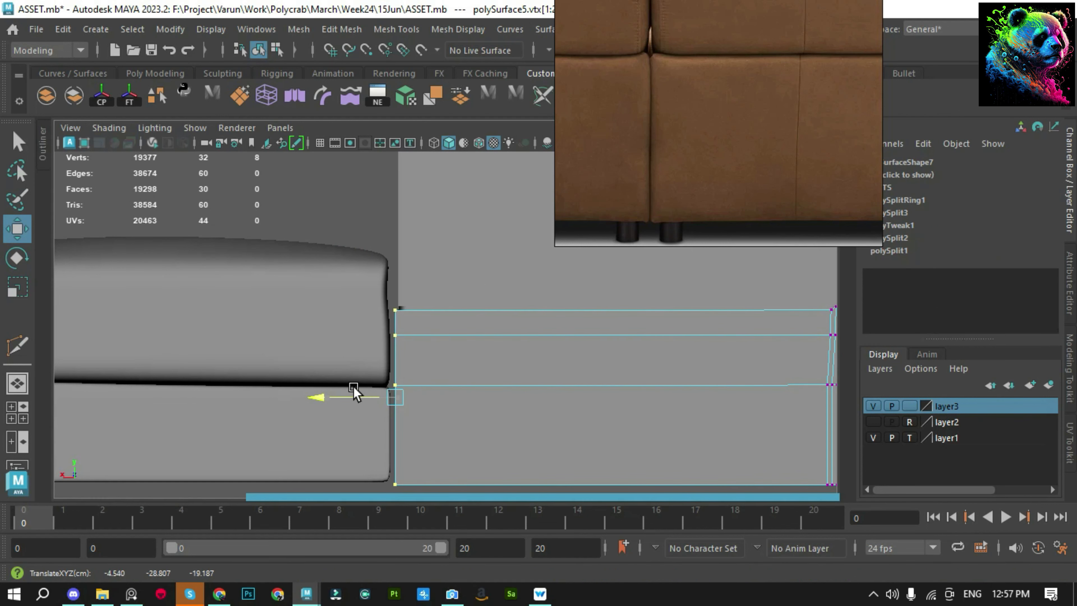
{"action": "scroll", "coordinate": [353, 392], "scroll_direction": "up", "scroll_amount": 3}
{"action": "right_click_drag", "start_coordinate": [450, 356], "coordinate": [377, 311], "text": "shift"}
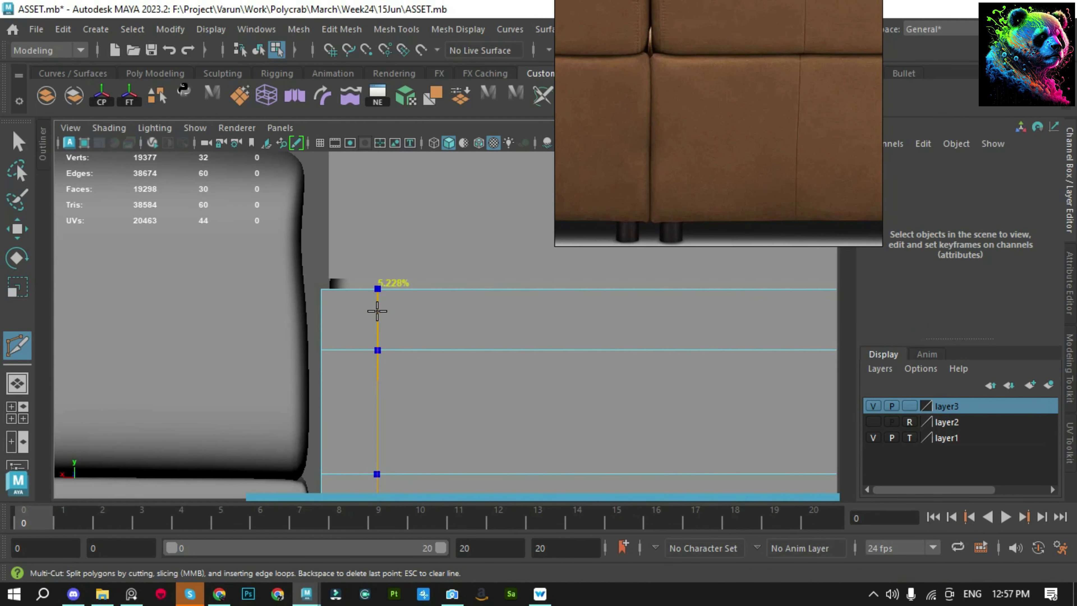
{"action": "key", "text": "q"}
Raise the panel's top-left corner vertex slightly along the vertical axis
{"action": "right_click", "coordinate": [363, 267]}
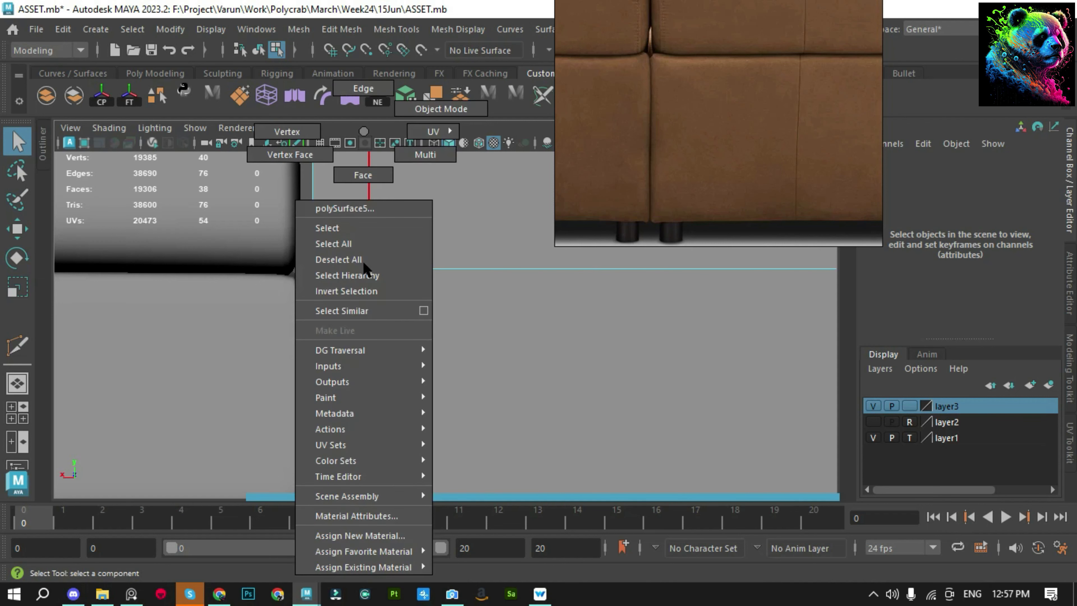
{"action": "left_click", "coordinate": [331, 264]}
{"action": "scroll", "coordinate": [519, 413], "scroll_direction": "down", "scroll_amount": 2}
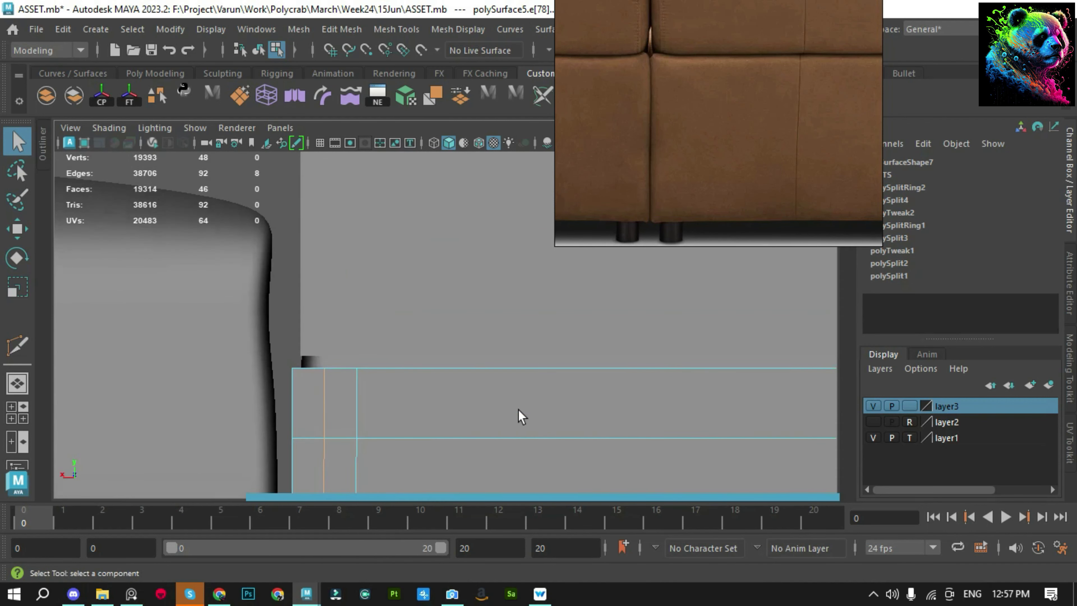
{"action": "left_click_drag", "start_coordinate": [293, 323], "coordinate": [343, 402]}
{"action": "key", "text": "w"}
{"action": "left_click_drag", "start_coordinate": [277, 335], "coordinate": [317, 388]}
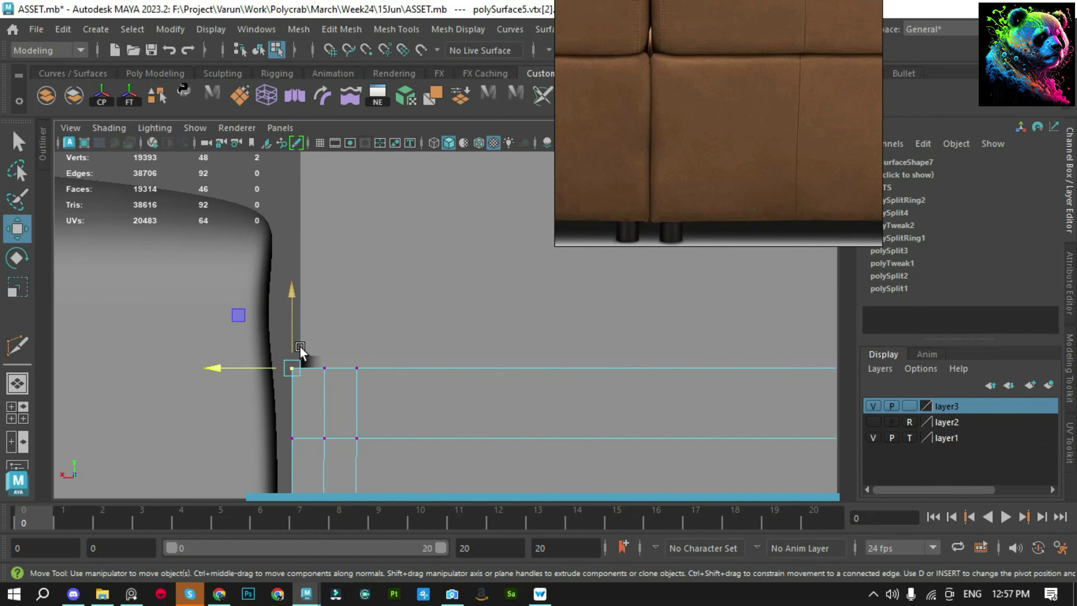
{"action": "left_click", "coordinate": [303, 337]}
{"action": "mouse_move", "coordinate": [277, 352]}
{"action": "left_mouse_down"}
{"action": "mouse_move", "coordinate": [336, 392]}
{"action": "mouse_move", "coordinate": [290, 329]}
{"action": "left_mouse_up"}
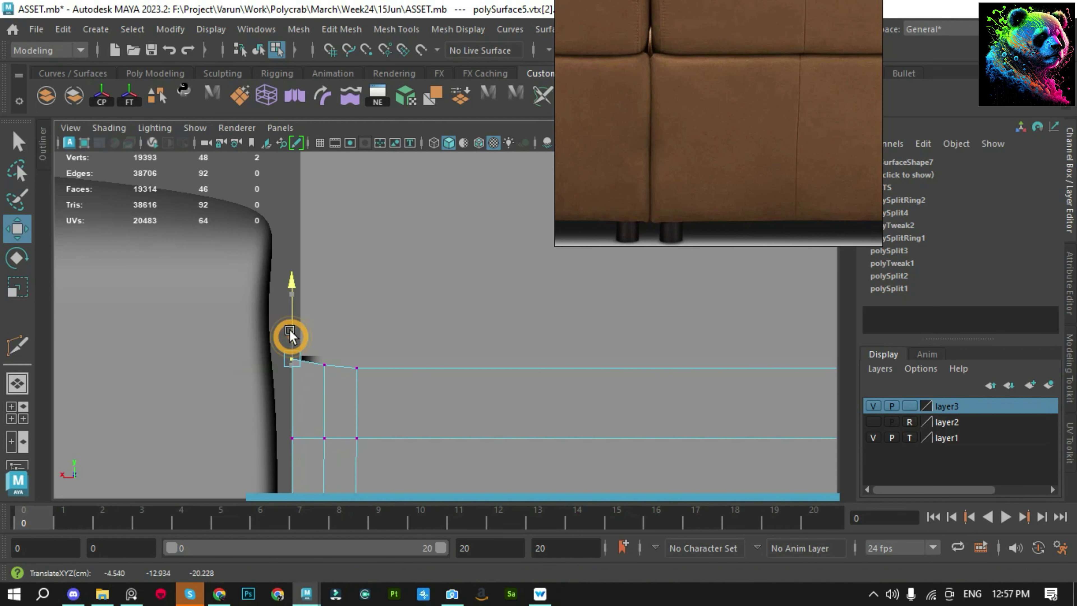
Move the middle corner vertex to taper the panel edge, then reselect the whole panel
{"action": "scroll", "coordinate": [360, 385], "scroll_direction": "down", "scroll_amount": 3}
{"action": "scroll", "coordinate": [327, 391], "scroll_direction": "up", "scroll_amount": 8}
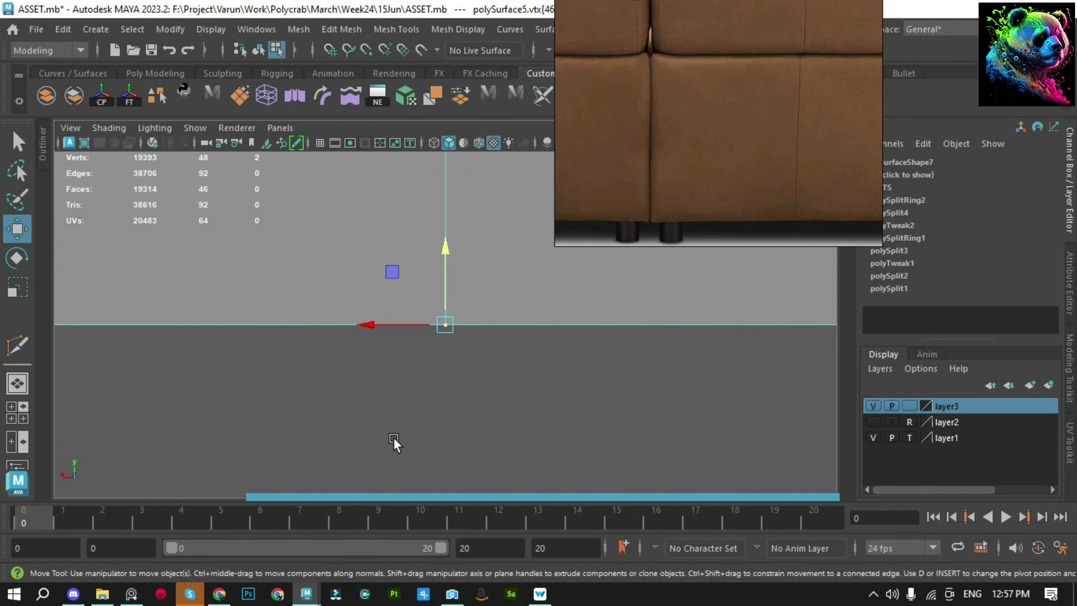
{"action": "left_click_drag", "start_coordinate": [356, 437], "coordinate": [186, 312]}
{"action": "left_click_drag", "start_coordinate": [373, 259], "coordinate": [491, 403]}
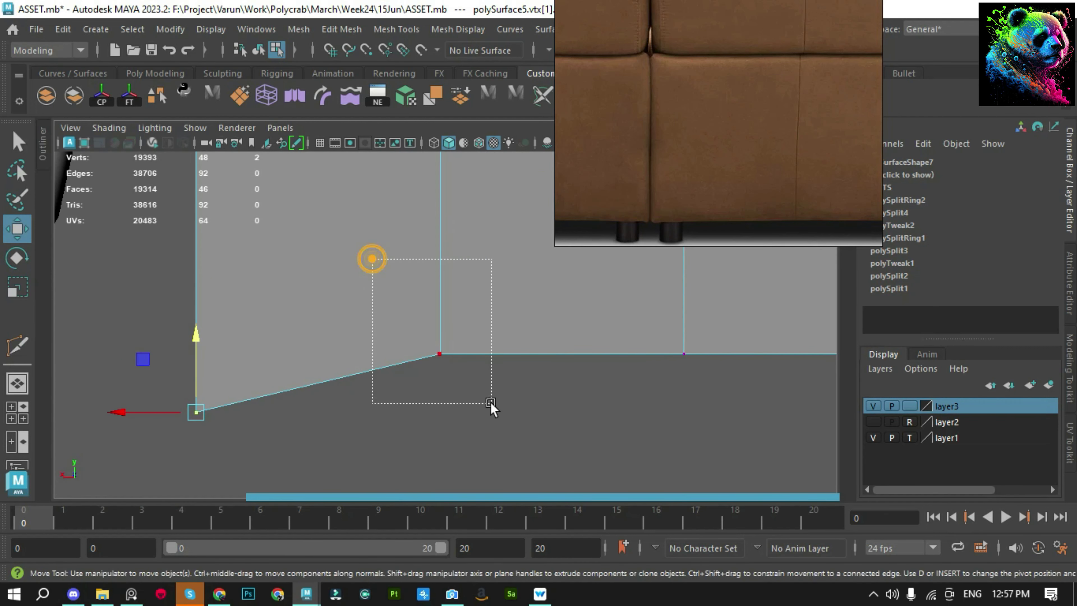
{"action": "left_click_drag", "start_coordinate": [439, 271], "coordinate": [439, 265]}
{"action": "scroll", "coordinate": [440, 323], "scroll_direction": "down", "scroll_amount": 3}
{"action": "scroll", "coordinate": [360, 395], "scroll_direction": "down", "scroll_amount": 3}
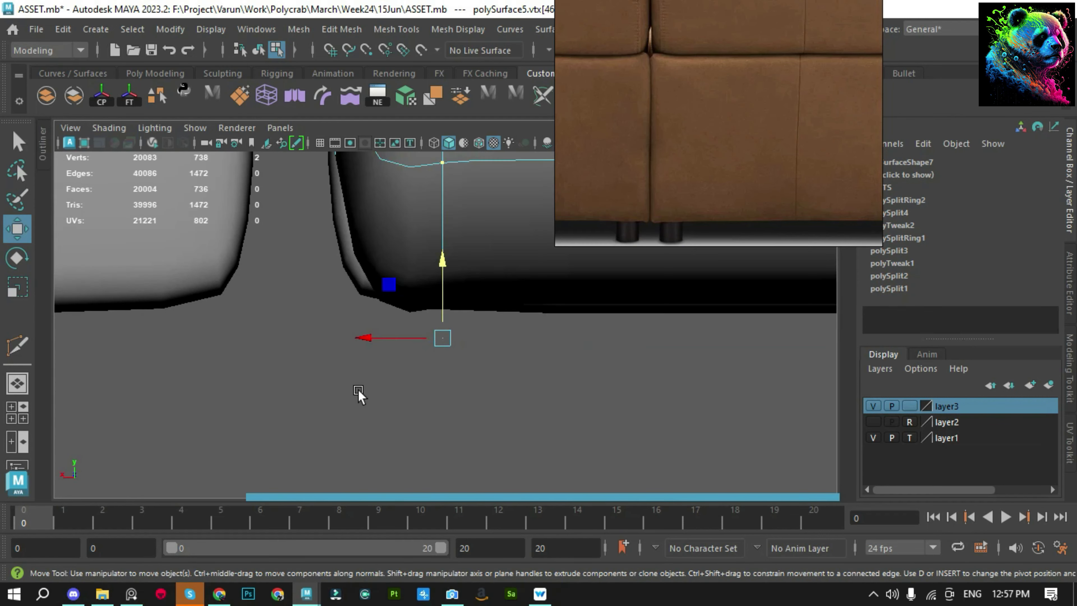
{"action": "left_click", "coordinate": [496, 373]}
{"action": "left_click", "coordinate": [487, 336]}
Cut a holding edge loop across the base panel's corner with Multi-Cut
{"action": "left_click_drag", "start_coordinate": [403, 255], "coordinate": [538, 327], "text": "alt"}
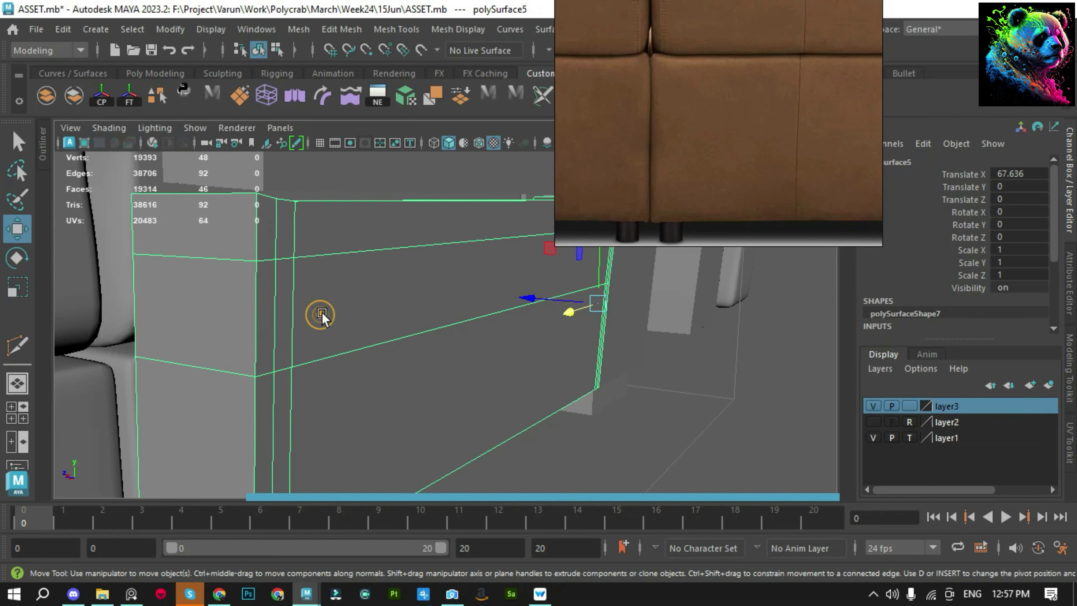
{"action": "left_click_drag", "start_coordinate": [320, 315], "coordinate": [312, 355], "text": "alt"}
{"action": "right_click_drag", "start_coordinate": [313, 356], "coordinate": [314, 352], "text": "shift"}
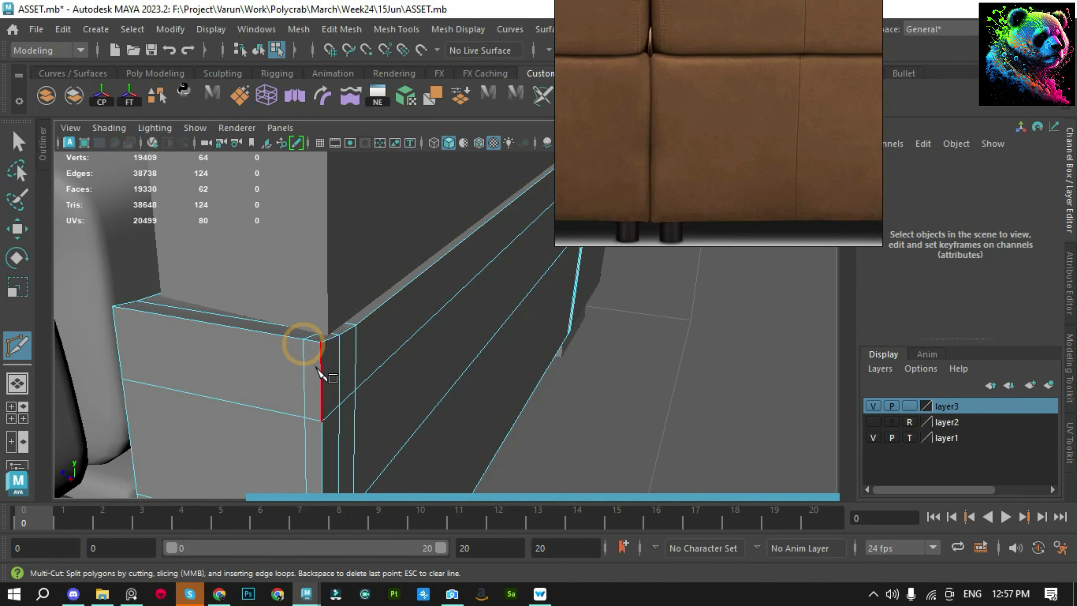
{"action": "left_click", "coordinate": [321, 375], "text": "ctrl"}
{"action": "left_click_drag", "start_coordinate": [320, 375], "coordinate": [317, 364], "text": "alt"}
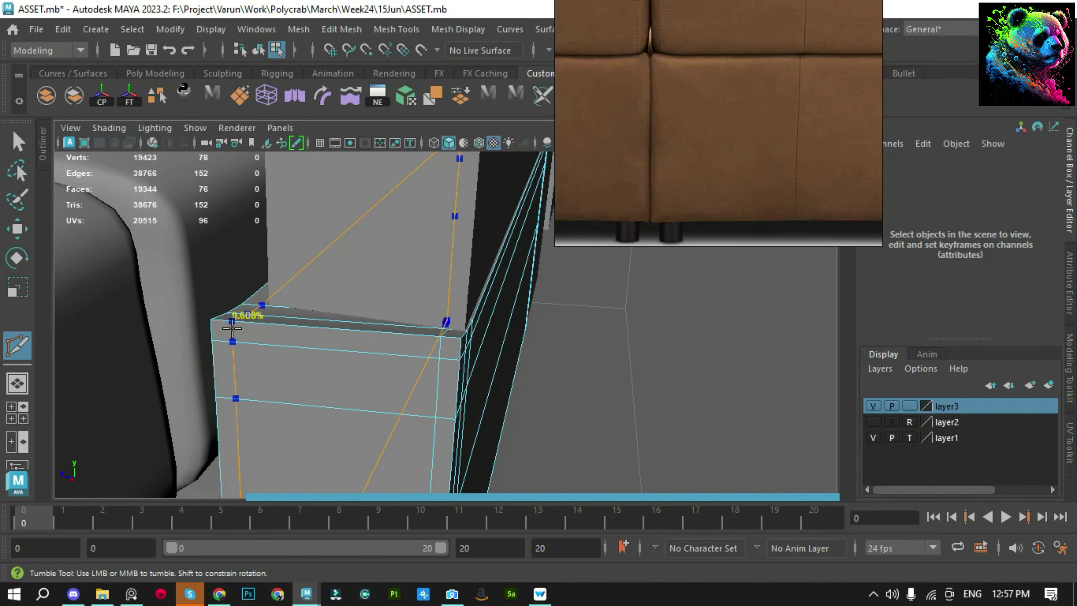
{"action": "key", "text": "q"}
{"action": "mouse_move", "coordinate": [596, 384]}
{"action": "right_mouse_down", "text": "alt"}
{"action": "mouse_move", "coordinate": [385, 328]}
{"action": "mouse_move", "coordinate": [317, 356]}
{"action": "right_mouse_up", "text": "alt"}
{"action": "left_click_drag", "start_coordinate": [317, 356], "coordinate": [375, 342], "text": "alt"}
{"action": "left_click", "coordinate": [372, 339]}
{"action": "right_click_drag", "start_coordinate": [373, 339], "coordinate": [271, 381], "text": "alt"}
{"action": "right_click_drag", "start_coordinate": [271, 382], "coordinate": [253, 403], "text": "shift"}
Select the base panel's six corner vertices and preview the panel smoothed
{"action": "key", "text": "q"}
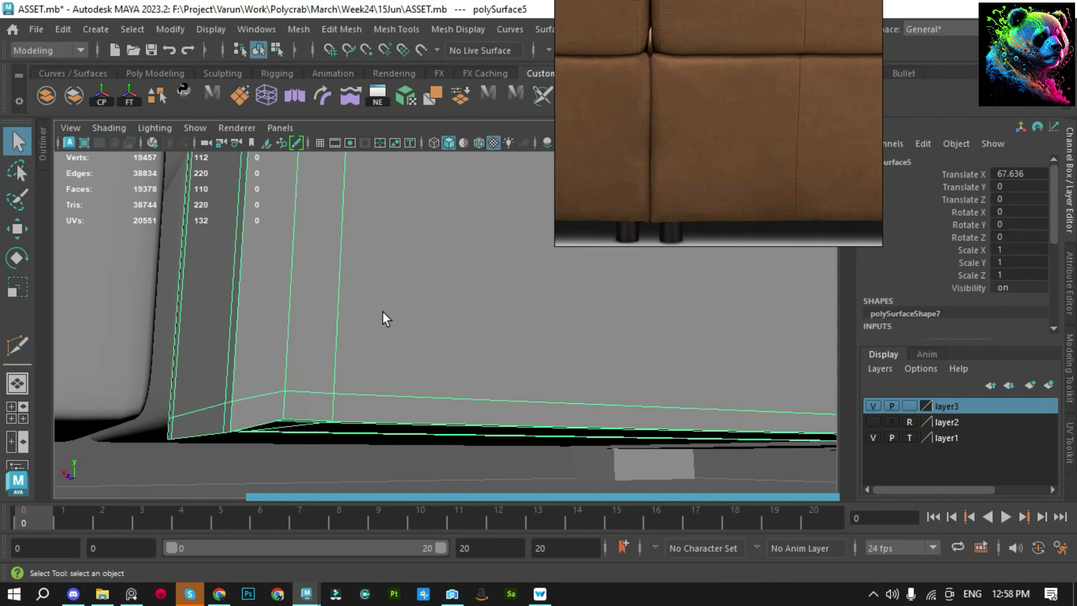
{"action": "mouse_move", "coordinate": [368, 320]}
{"action": "right_mouse_down", "text": "alt"}
{"action": "mouse_move", "coordinate": [338, 329]}
{"action": "mouse_move", "coordinate": [401, 304]}
{"action": "right_mouse_up", "text": "alt"}
{"action": "left_click", "coordinate": [269, 472]}
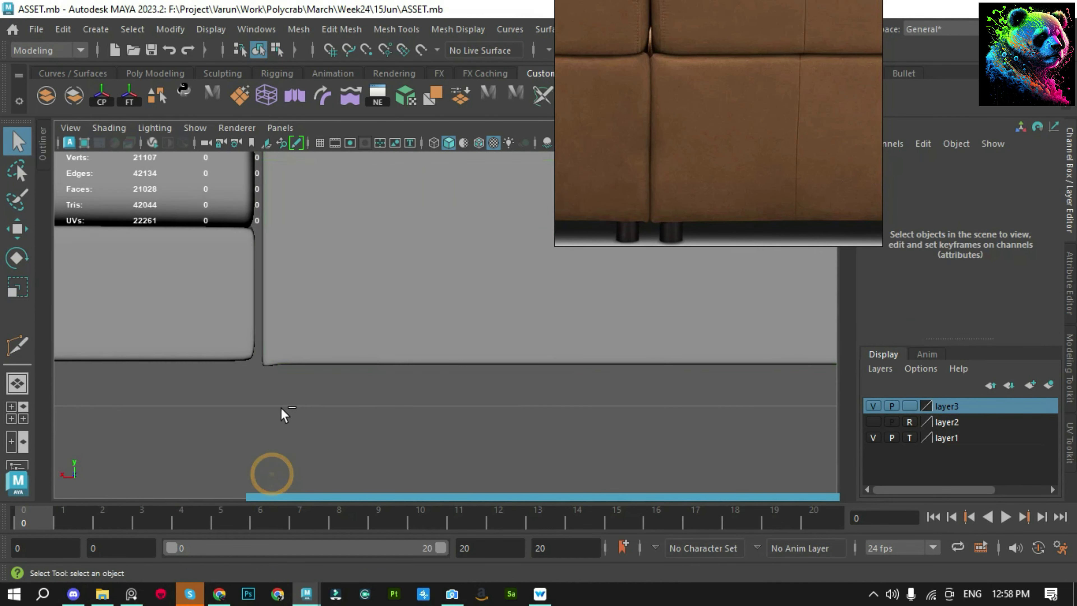
{"action": "mouse_move", "coordinate": [281, 414]}
{"action": "right_mouse_down", "text": "alt"}
{"action": "mouse_move", "coordinate": [642, 461]}
{"action": "mouse_move", "coordinate": [426, 373]}
{"action": "right_mouse_up", "text": "alt"}
{"action": "right_click_drag", "start_coordinate": [409, 443], "coordinate": [384, 271], "text": "alt"}
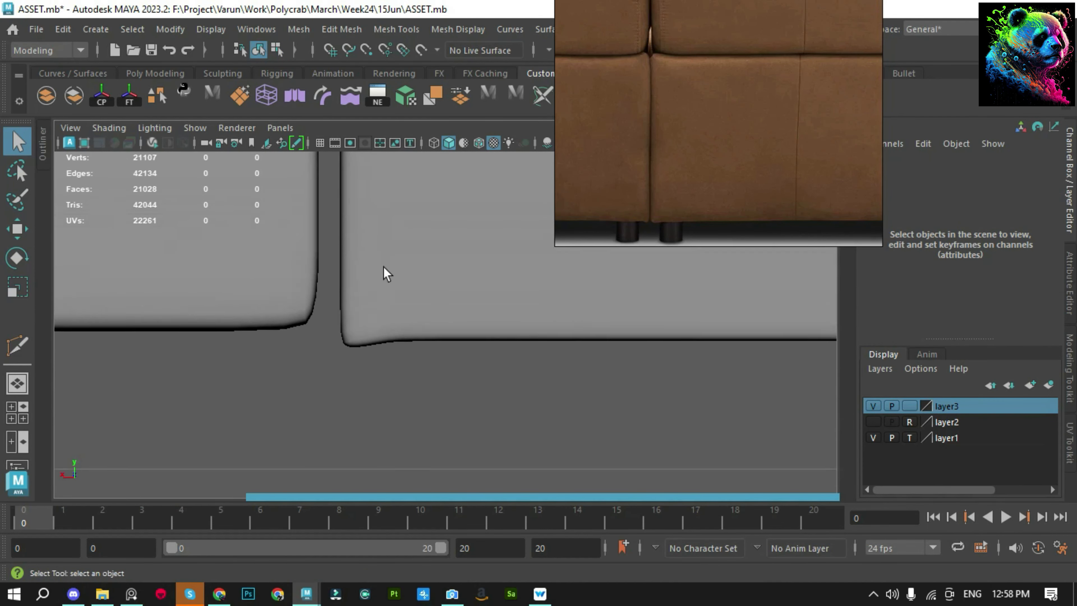
{"action": "left_click", "coordinate": [384, 271]}
{"action": "right_click_drag", "start_coordinate": [389, 324], "coordinate": [272, 324]}
{"action": "left_click_drag", "start_coordinate": [352, 297], "coordinate": [392, 395]}
{"action": "key", "text": "w"}
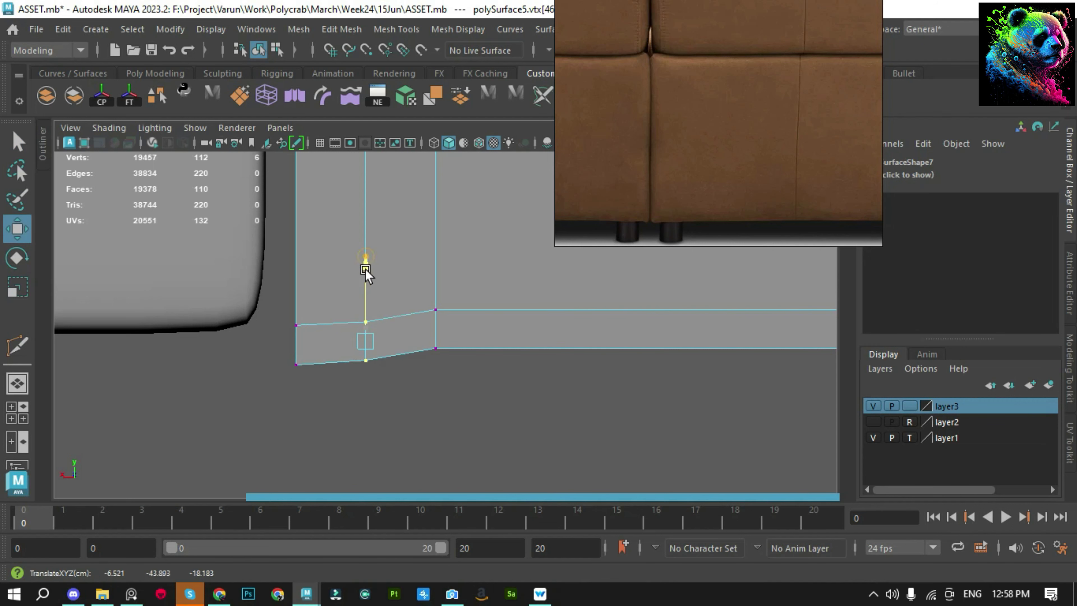
{"action": "key", "text": "3"}
Inspect the smoothed corner, return to low-poly display, and re-check the rounded corner
{"action": "left_click", "coordinate": [528, 380]}
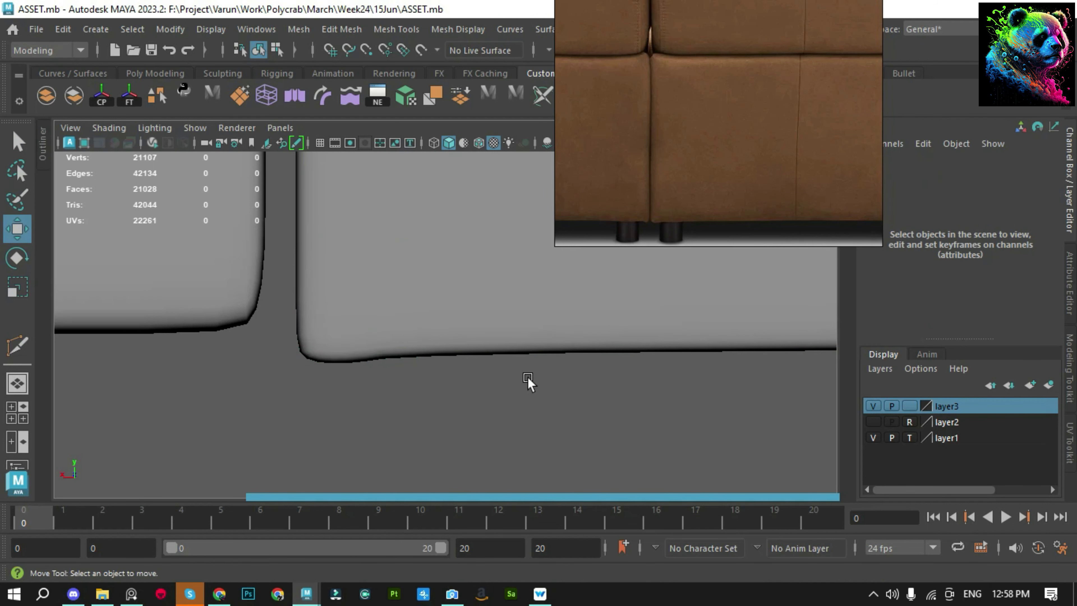
{"action": "mouse_move", "coordinate": [529, 380]}
{"action": "middle_mouse_down", "text": "alt"}
{"action": "mouse_move", "coordinate": [338, 354]}
{"action": "mouse_move", "coordinate": [413, 363]}
{"action": "mouse_move", "coordinate": [210, 356]}
{"action": "middle_mouse_up", "text": "alt"}
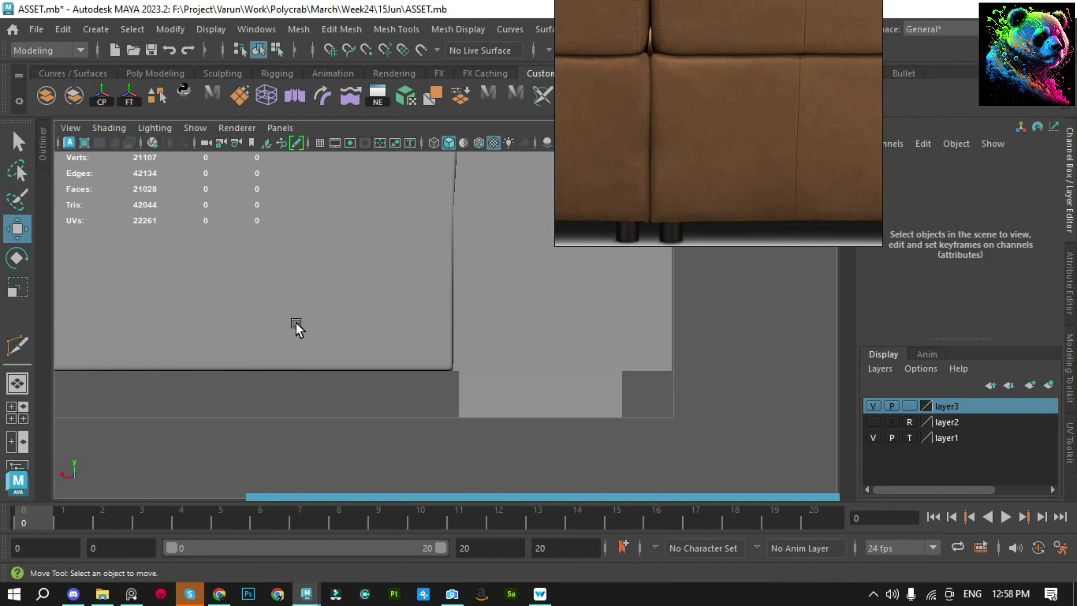
{"action": "scroll", "coordinate": [824, 174], "scroll_direction": "up", "scroll_amount": 3}
{"action": "scroll", "coordinate": [468, 468], "scroll_direction": "up", "scroll_amount": 3}
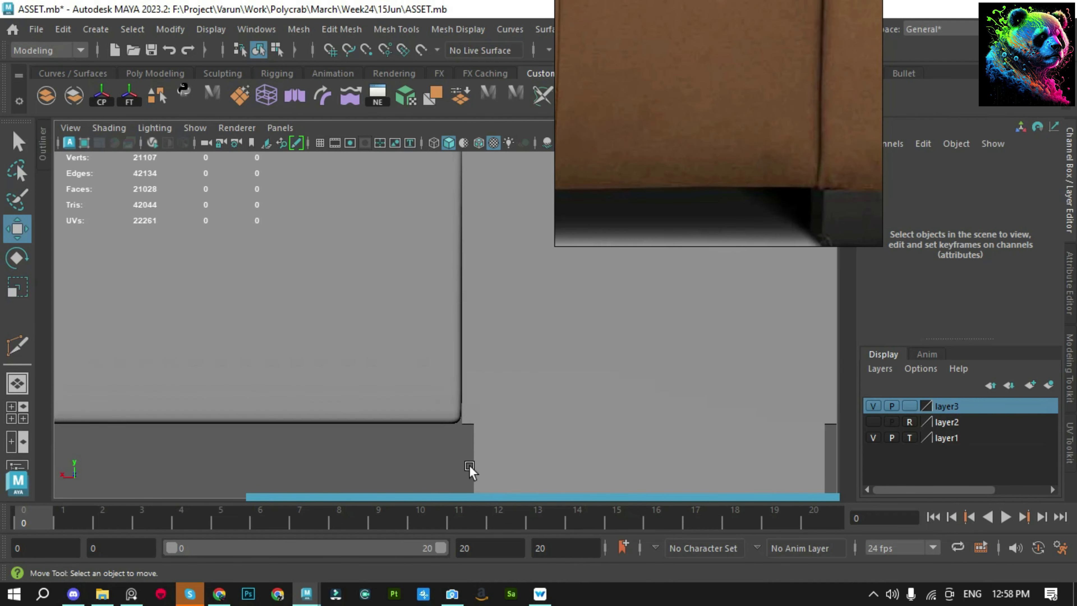
{"action": "left_click", "coordinate": [500, 381]}
{"action": "key", "text": "ctrl+z"}
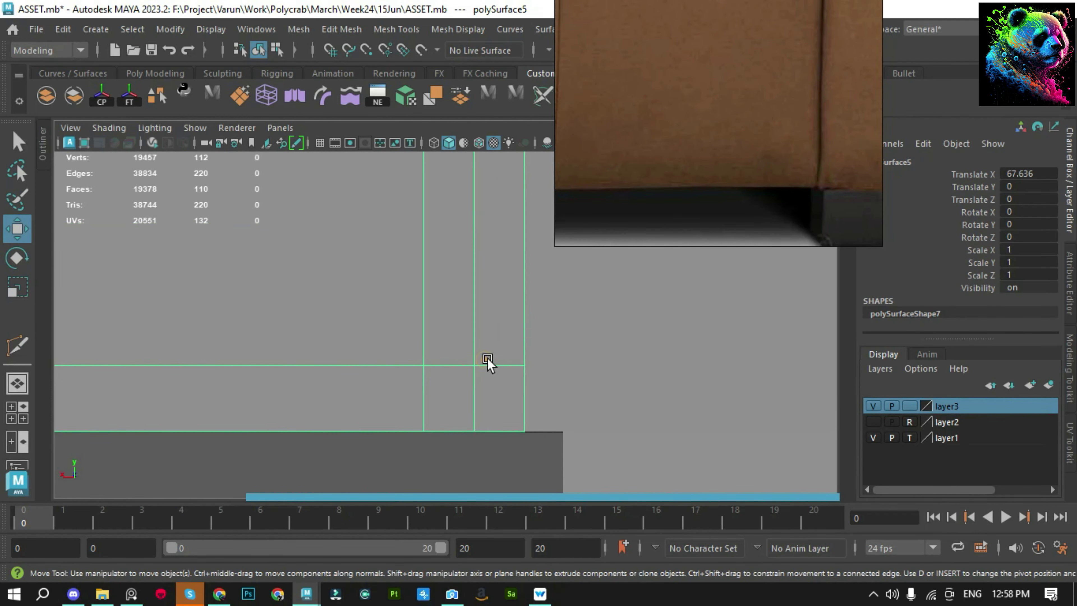
{"action": "key", "text": "ctrl+z"}
{"action": "left_click_drag", "start_coordinate": [544, 445], "coordinate": [543, 445]}
{"action": "key", "text": "ctrl+b"}
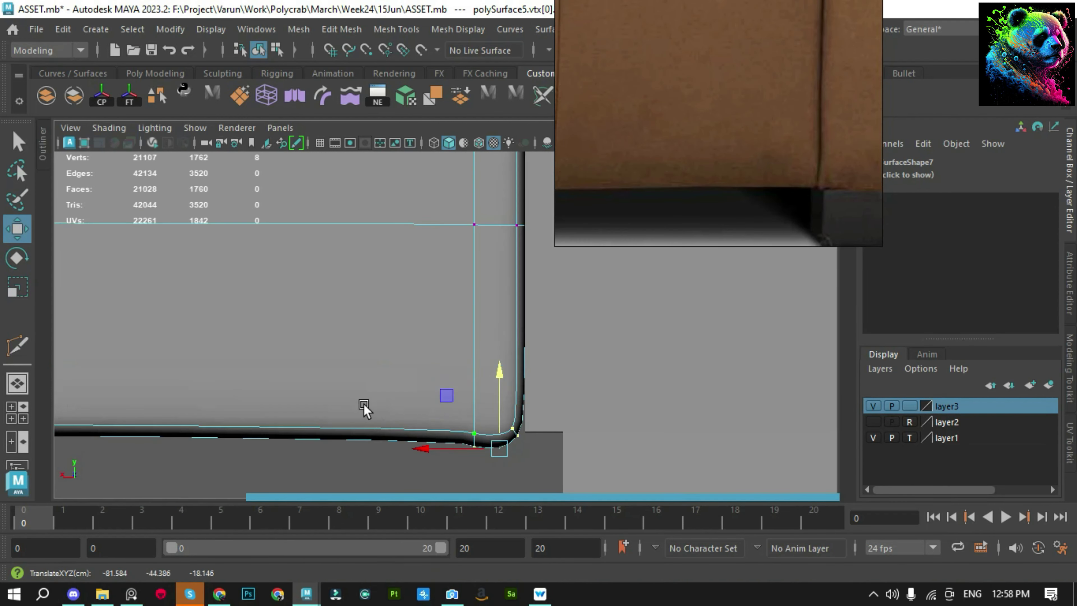
{"action": "left_click", "coordinate": [382, 437]}
Slide the base panel's edge loop and nudge those edges slightly right
{"action": "scroll", "coordinate": [458, 268], "scroll_direction": "down", "scroll_amount": 2}
{"action": "scroll", "coordinate": [458, 269], "scroll_direction": "down", "scroll_amount": 2}
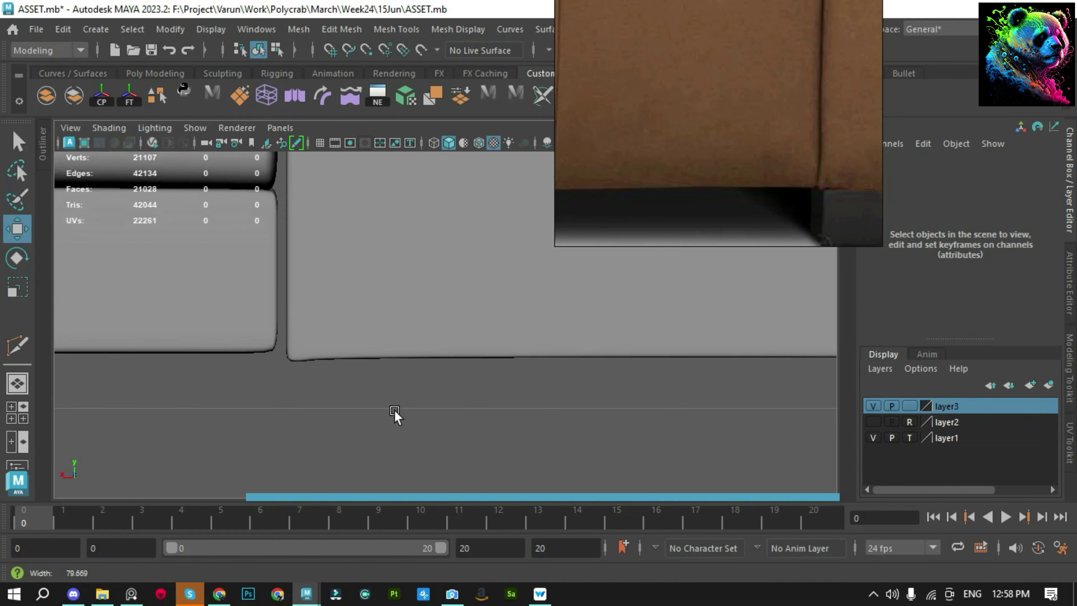
{"action": "left_click", "coordinate": [407, 306]}
{"action": "scroll", "coordinate": [365, 293], "scroll_direction": "down", "scroll_amount": 2}
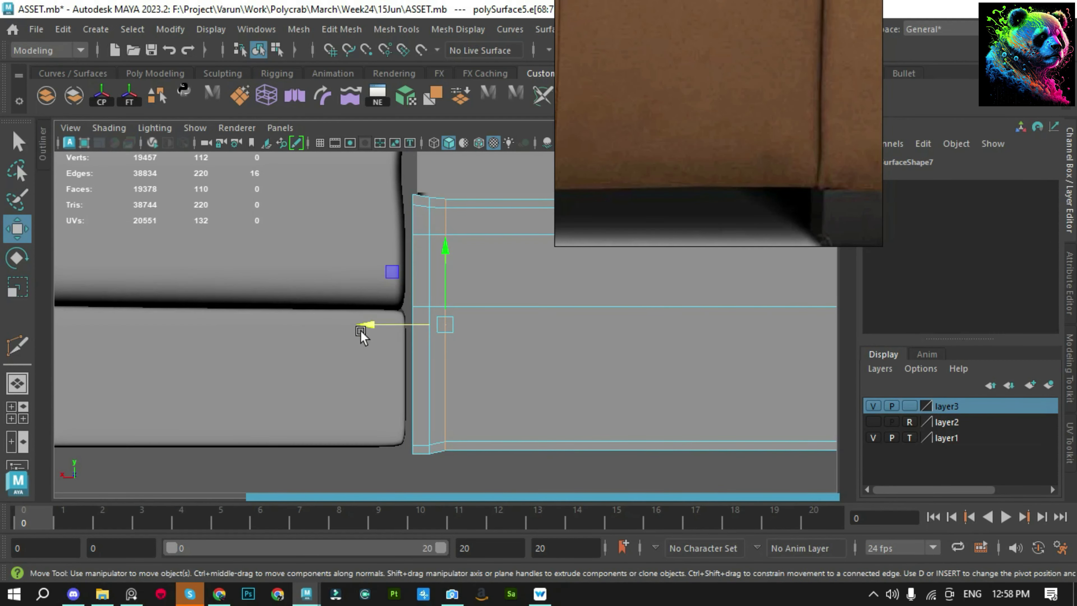
{"action": "left_click_drag", "start_coordinate": [365, 328], "coordinate": [375, 318]}
{"action": "left_click_drag", "start_coordinate": [376, 382], "coordinate": [381, 380]}
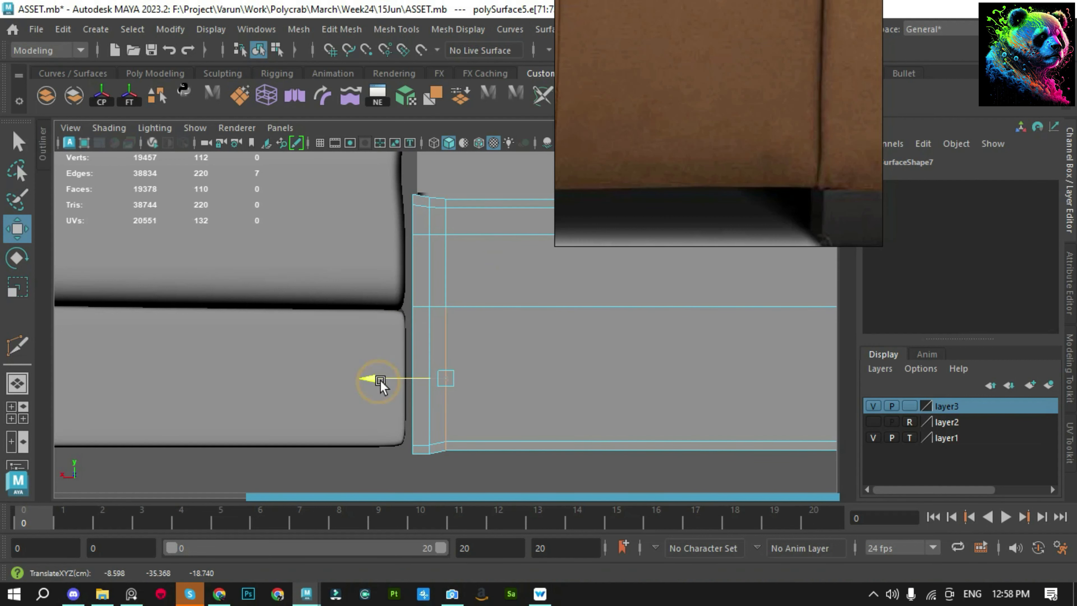
{"action": "middle_click_drag", "start_coordinate": [432, 389], "coordinate": [471, 243], "text": "alt"}
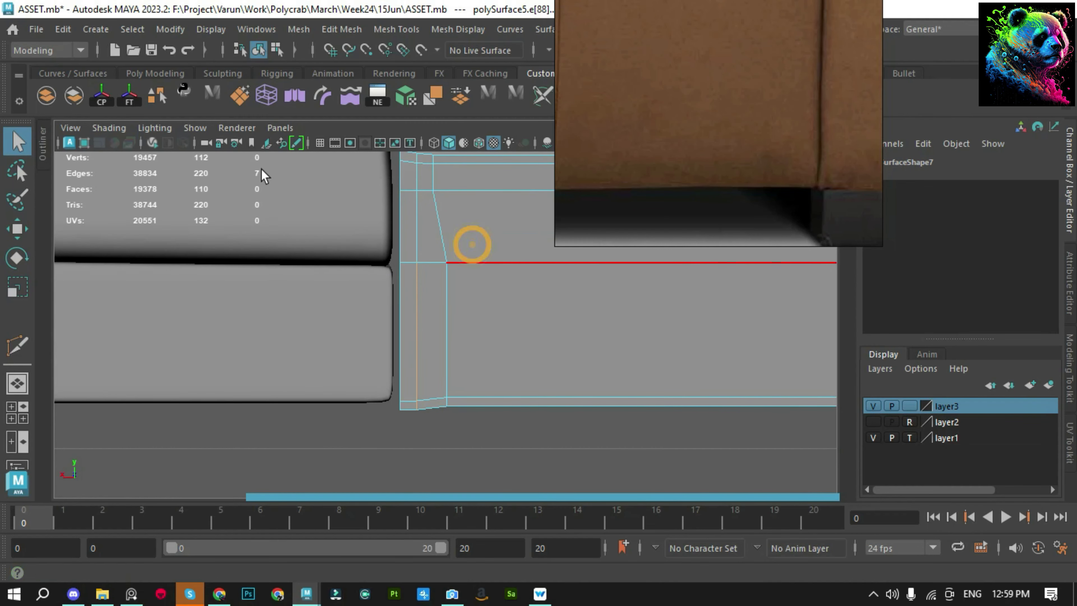
{"action": "key", "text": "w"}
{"action": "key", "text": "F8"}
{"action": "key", "text": "q"}
{"action": "left_click", "coordinate": [296, 449]}
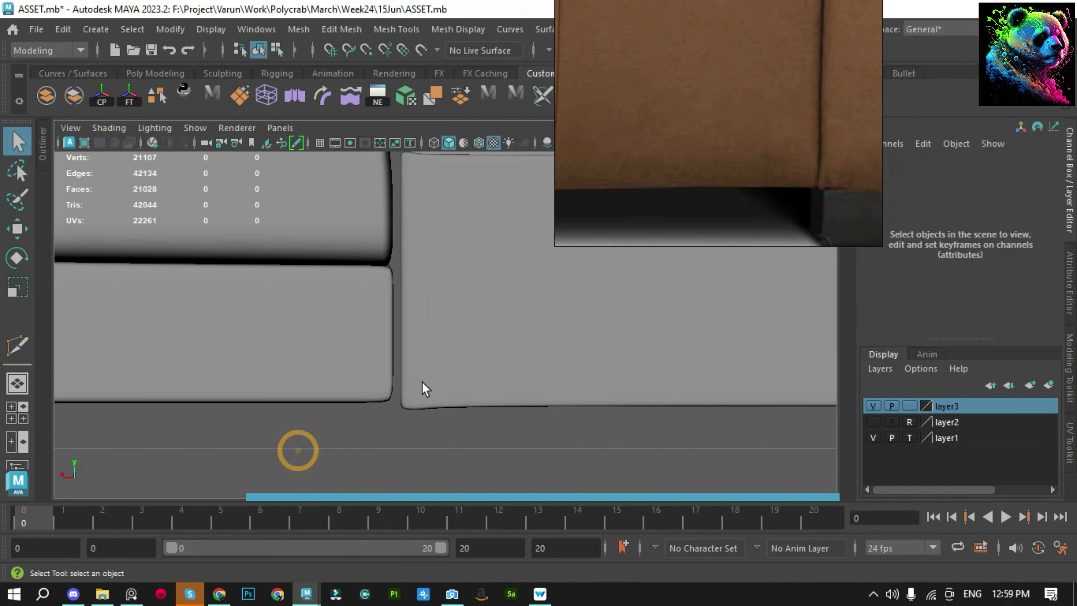
Move the base panel's bottom-left corner vertices down
{"action": "right_click_drag", "start_coordinate": [435, 377], "coordinate": [384, 365]}
{"action": "left_click_drag", "start_coordinate": [382, 352], "coordinate": [440, 391]}
{"action": "scroll", "coordinate": [488, 382], "scroll_direction": "up", "scroll_amount": 2}
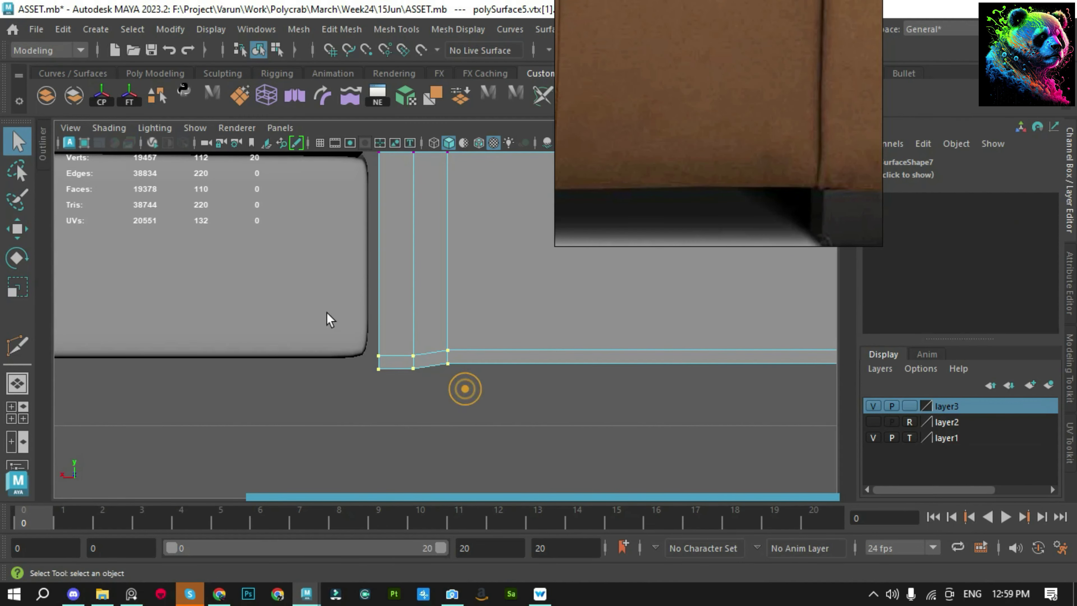
{"action": "scroll", "coordinate": [330, 319], "scroll_direction": "up", "scroll_amount": 1}
{"action": "left_click_drag", "start_coordinate": [304, 335], "coordinate": [420, 437]}
{"action": "key", "text": "w"}
{"action": "left_click_drag", "start_coordinate": [366, 316], "coordinate": [373, 322]}
{"action": "key", "text": "F8"}
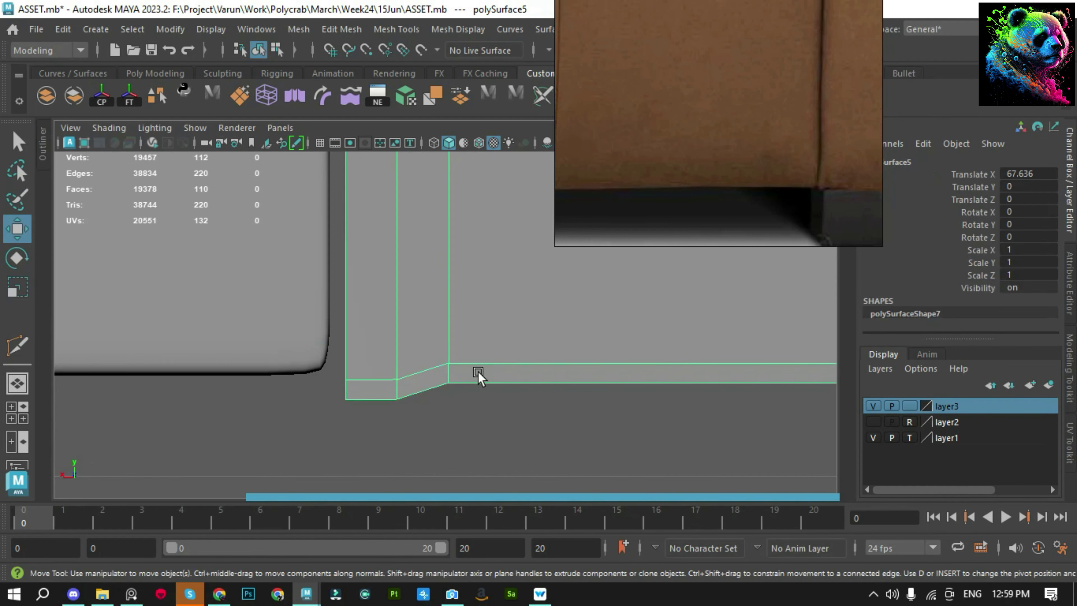
{"action": "left_click", "coordinate": [466, 434]}
Check the seam gap and refine the corner vertex selection on the unsmoothed mesh
{"action": "scroll", "coordinate": [767, 46], "scroll_direction": "down", "scroll_amount": 2}
{"action": "scroll", "coordinate": [767, 42], "scroll_direction": "up", "scroll_amount": 4}
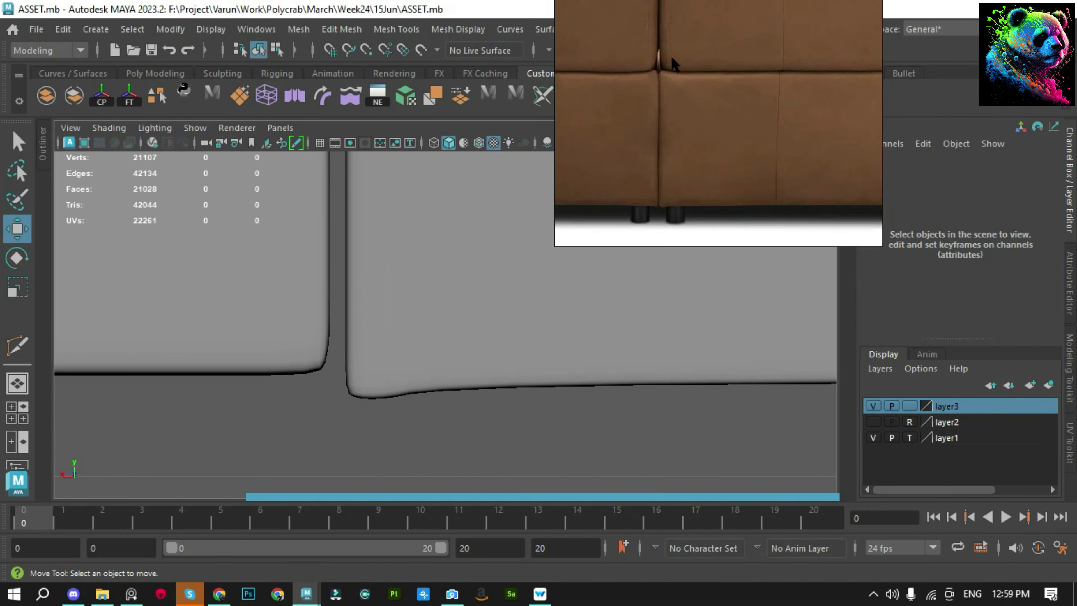
{"action": "scroll", "coordinate": [272, 287], "scroll_direction": "down", "scroll_amount": 2}
{"action": "scroll", "coordinate": [272, 287], "scroll_direction": "up", "scroll_amount": 3}
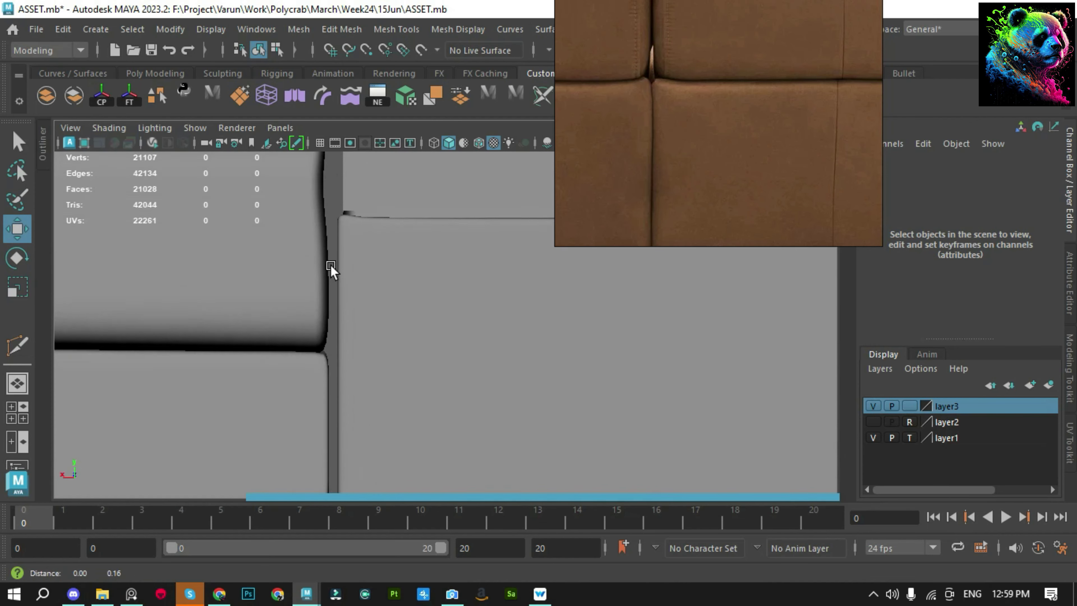
{"action": "middle_click_drag", "start_coordinate": [330, 269], "coordinate": [342, 361], "text": "alt"}
{"action": "left_click", "coordinate": [355, 375]}
{"action": "key", "text": "ctrl+z"}
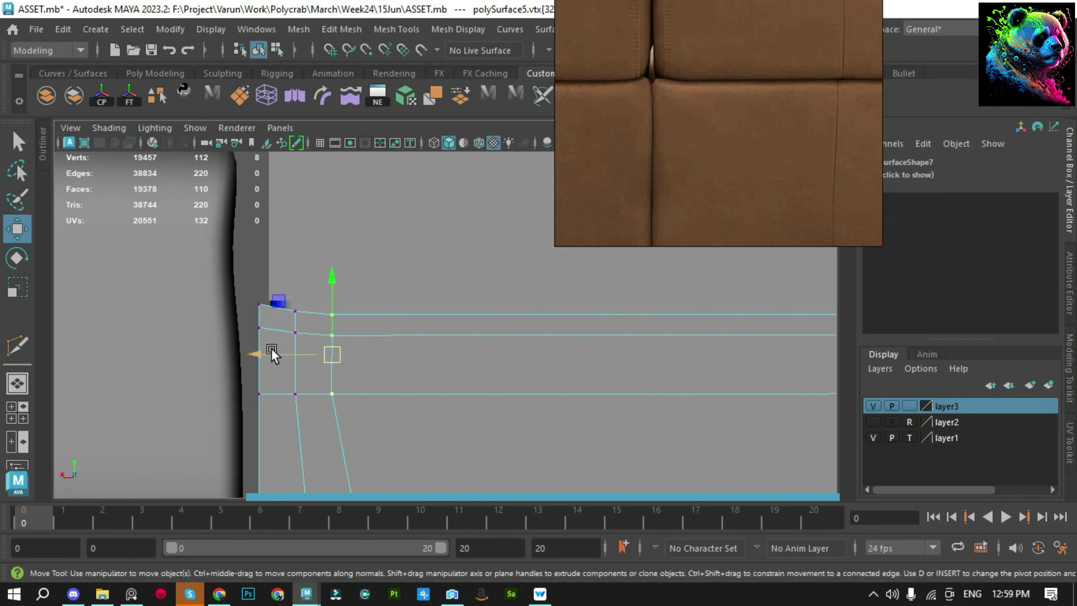
{"action": "left_click_drag", "start_coordinate": [343, 373], "coordinate": [423, 383], "text": "alt"}
{"action": "mouse_move", "coordinate": [375, 468]}
{"action": "left_mouse_down", "text": "alt"}
{"action": "mouse_move", "coordinate": [344, 469]}
{"action": "mouse_move", "coordinate": [412, 271]}
{"action": "mouse_move", "coordinate": [356, 191]}
{"action": "left_mouse_up", "text": "alt"}
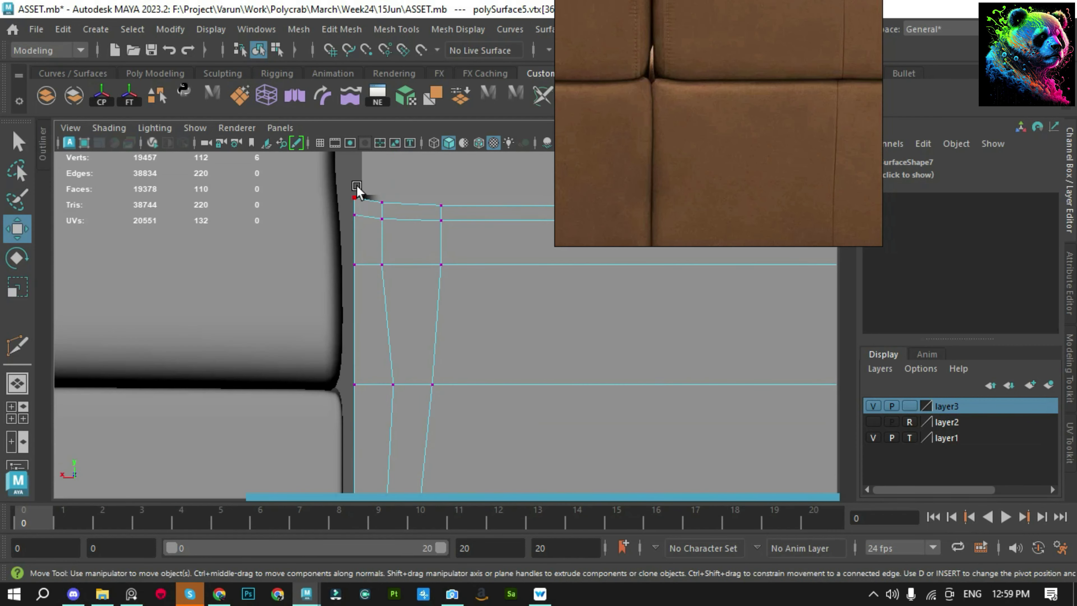
{"action": "key", "text": "F8"}
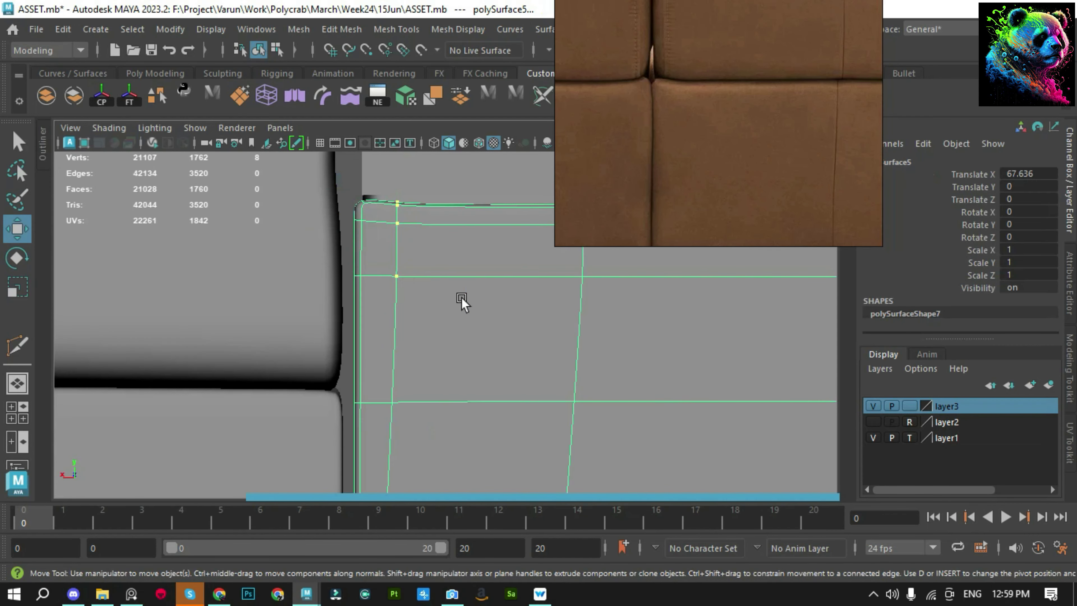
Raise the panel's bottom corner vertices slightly
{"action": "left_click_drag", "start_coordinate": [357, 242], "coordinate": [451, 401], "text": "alt"}
{"action": "left_click", "coordinate": [389, 474]}
{"action": "mouse_move", "coordinate": [390, 474]}
{"action": "left_mouse_down", "text": "alt"}
{"action": "mouse_move", "coordinate": [469, 342]}
{"action": "mouse_move", "coordinate": [435, 360]}
{"action": "mouse_move", "coordinate": [317, 338]}
{"action": "mouse_move", "coordinate": [310, 322]}
{"action": "left_mouse_up", "text": "alt"}
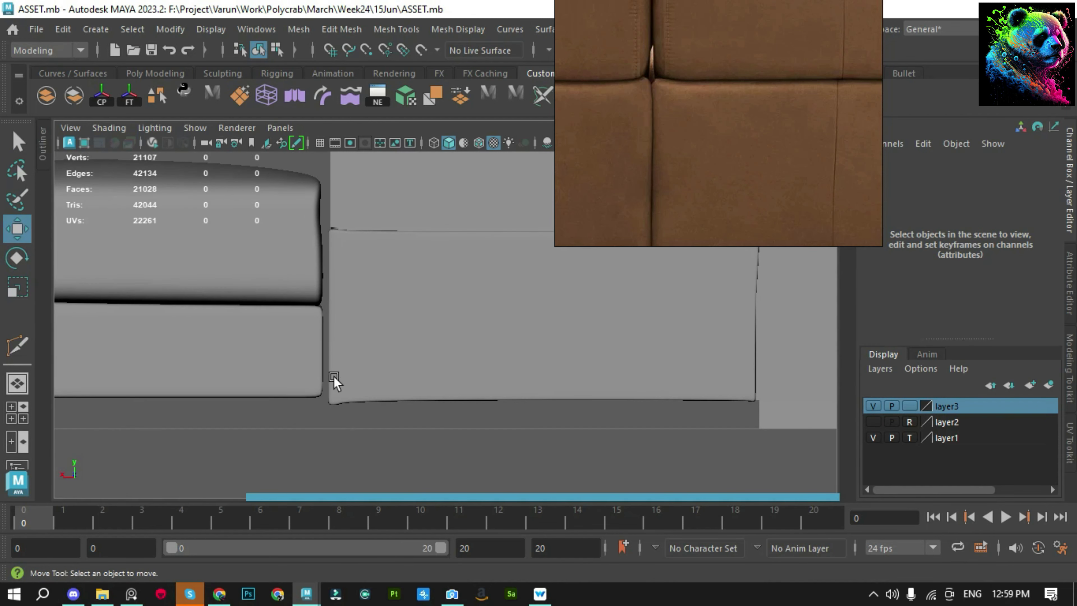
{"action": "left_click_drag", "start_coordinate": [334, 380], "coordinate": [460, 161], "text": "alt"}
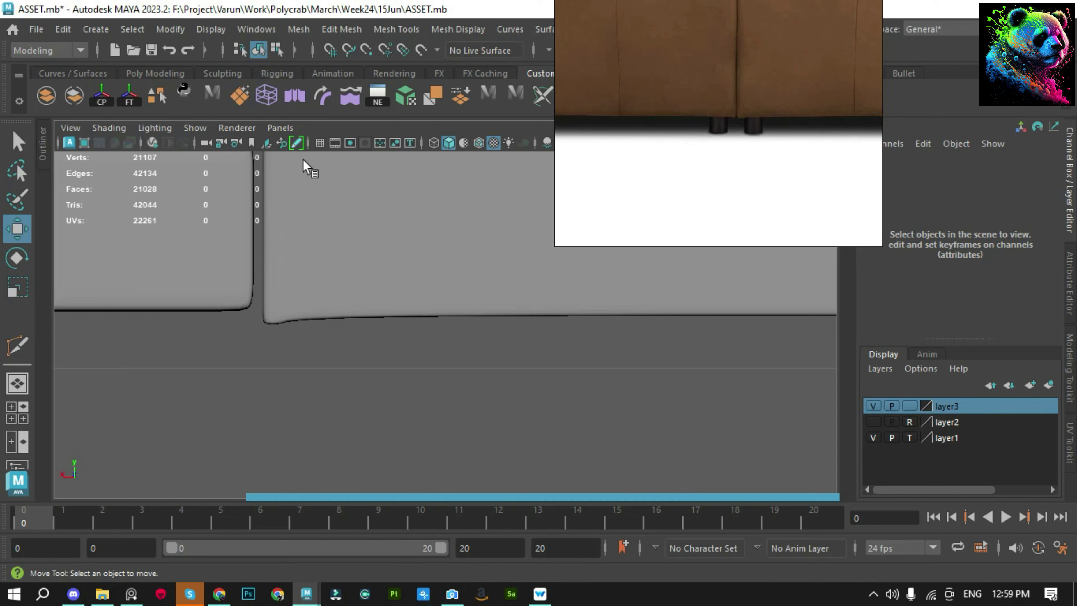
{"action": "left_click_drag", "start_coordinate": [304, 160], "coordinate": [257, 354], "text": "alt"}
{"action": "left_click", "coordinate": [248, 303]}
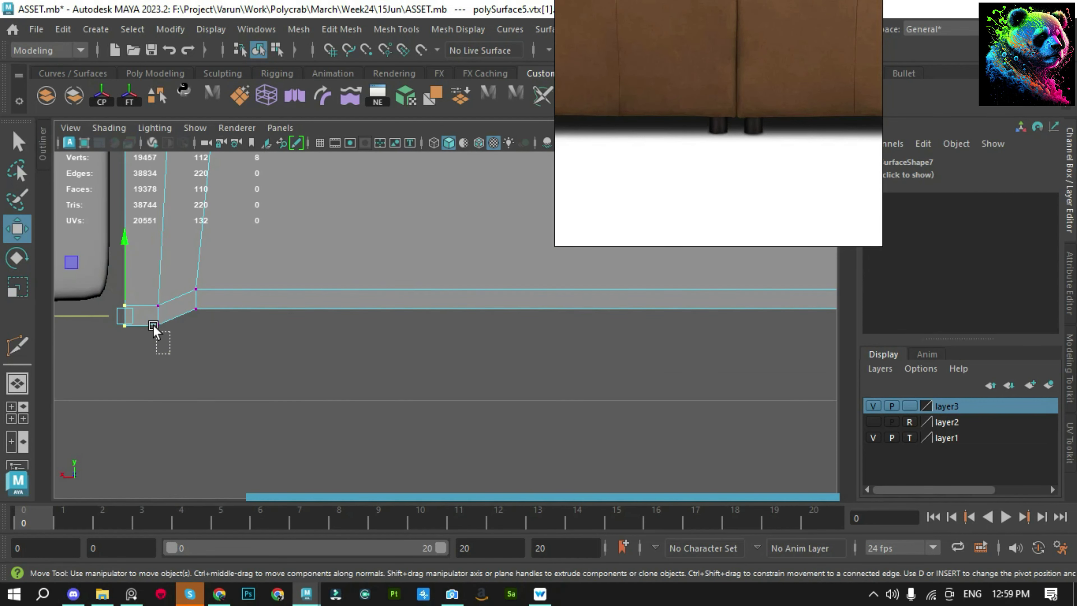
{"action": "left_click_drag", "start_coordinate": [140, 259], "coordinate": [136, 253]}
{"action": "key", "text": "F8"}
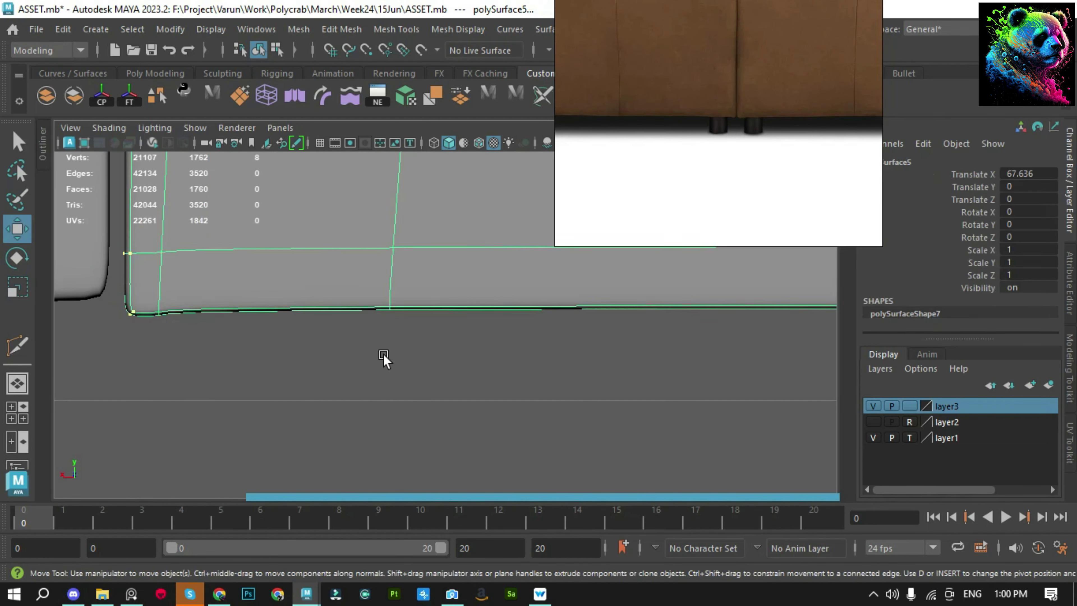
{"action": "left_click", "coordinate": [381, 358]}
Shift the corner vertices left and add more corner vertices to the selection
{"action": "mouse_move", "coordinate": [377, 365]}
{"action": "middle_mouse_down", "text": "alt"}
{"action": "mouse_move", "coordinate": [480, 329]}
{"action": "mouse_move", "coordinate": [274, 301]}
{"action": "middle_mouse_up", "text": "alt"}
{"action": "key", "text": "ctrl+z"}
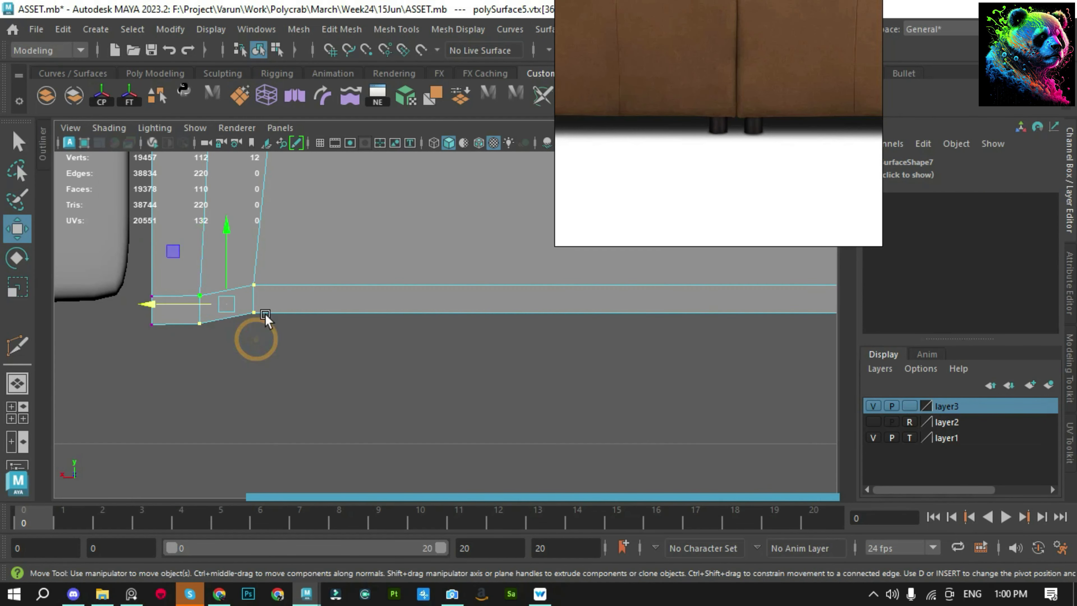
{"action": "left_click_drag", "start_coordinate": [163, 303], "coordinate": [212, 298]}
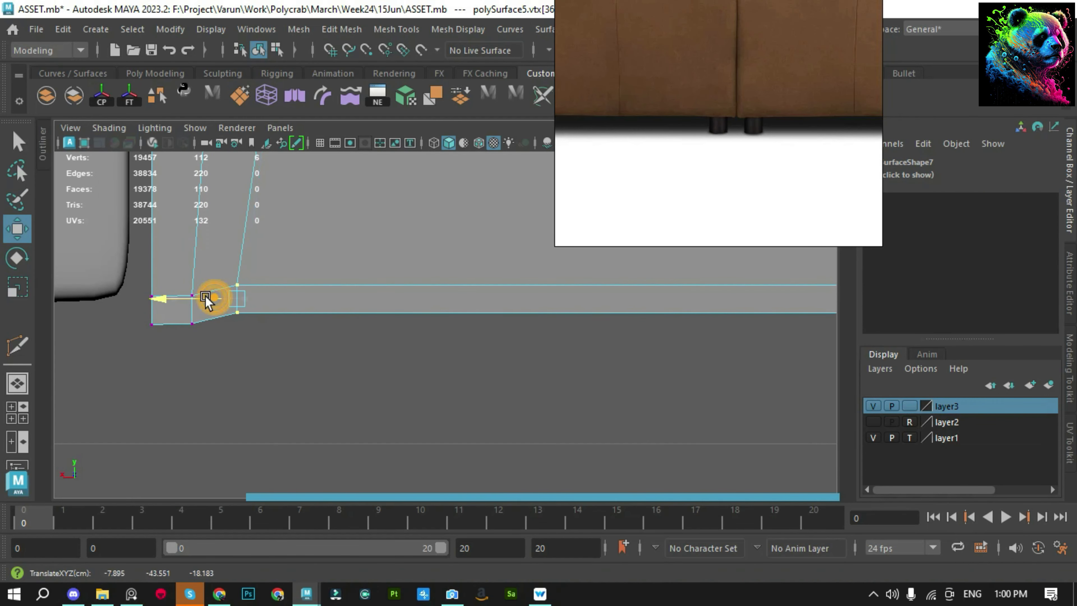
{"action": "left_click_drag", "start_coordinate": [118, 247], "coordinate": [210, 349]}
{"action": "left_click", "coordinate": [171, 241]}
{"action": "right_click_drag", "start_coordinate": [405, 183], "coordinate": [405, 183]}
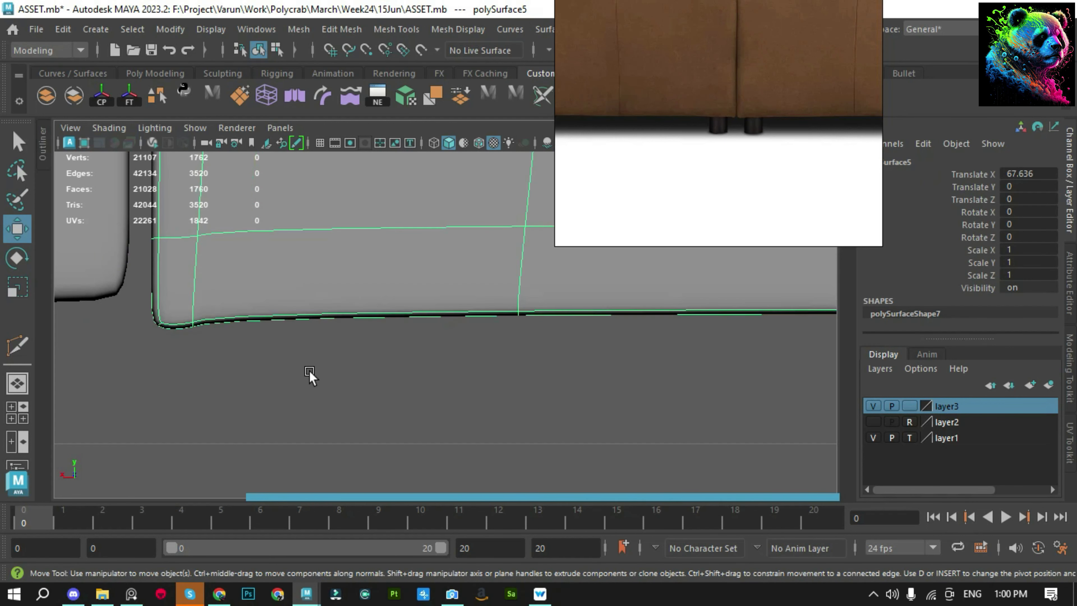
{"action": "left_click", "coordinate": [310, 373]}
Review the base panel and move the view to its right end
{"action": "scroll", "coordinate": [310, 370], "scroll_direction": "up", "scroll_amount": 3}
{"action": "left_click", "coordinate": [403, 259]}
{"action": "scroll", "coordinate": [341, 346], "scroll_direction": "down", "scroll_amount": 2}
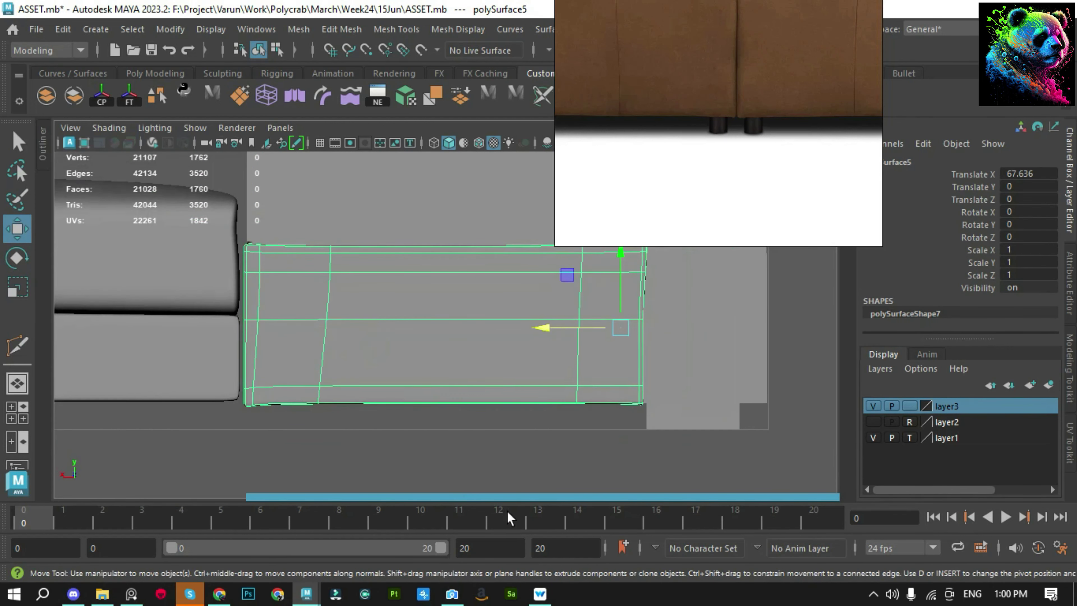
{"action": "left_click", "coordinate": [509, 441]}
{"action": "middle_click_drag", "start_coordinate": [509, 440], "coordinate": [458, 290], "text": "alt"}
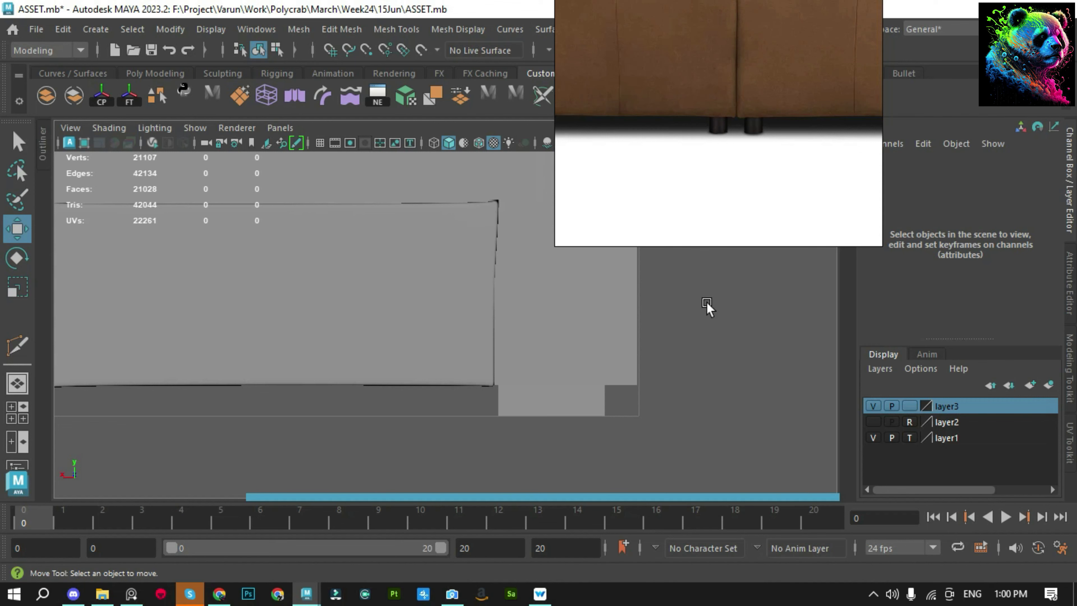
Zoom to the sofa back panel and select it for edge editing
{"action": "scroll", "coordinate": [743, 176], "scroll_direction": "up", "scroll_amount": 1}
{"action": "scroll", "coordinate": [744, 176], "scroll_direction": "down", "scroll_amount": 3}
{"action": "scroll", "coordinate": [773, 131], "scroll_direction": "up", "scroll_amount": 4}
{"action": "scroll", "coordinate": [753, 146], "scroll_direction": "down", "scroll_amount": 2}
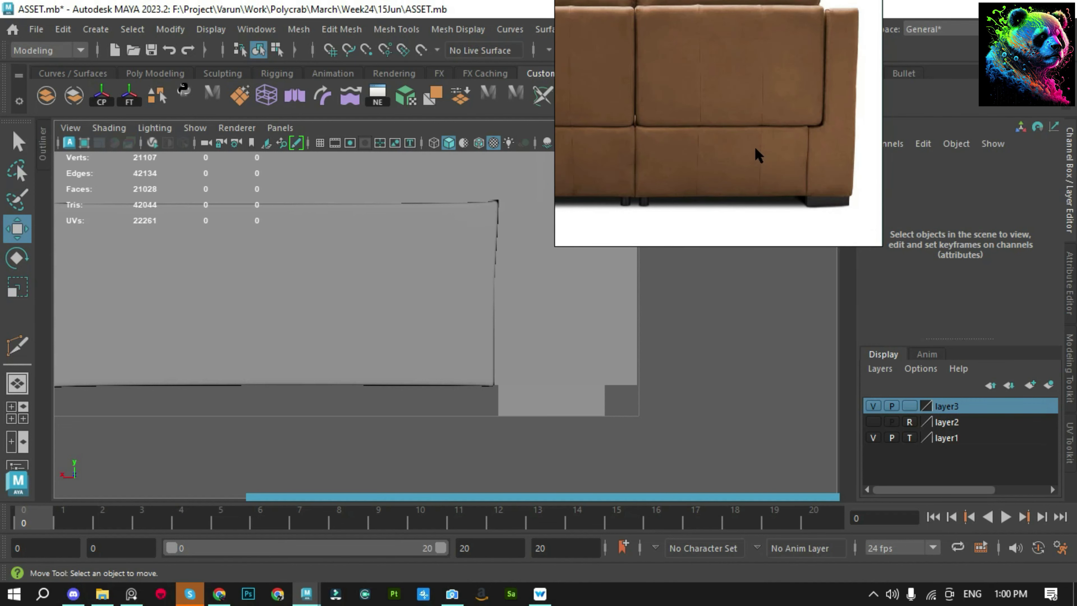
{"action": "scroll", "coordinate": [754, 146], "scroll_direction": "down", "scroll_amount": 3}
{"action": "scroll", "coordinate": [733, 129], "scroll_direction": "up", "scroll_amount": 3}
{"action": "scroll", "coordinate": [738, 151], "scroll_direction": "up", "scroll_amount": 2}
{"action": "scroll", "coordinate": [669, 52], "scroll_direction": "up", "scroll_amount": 2}
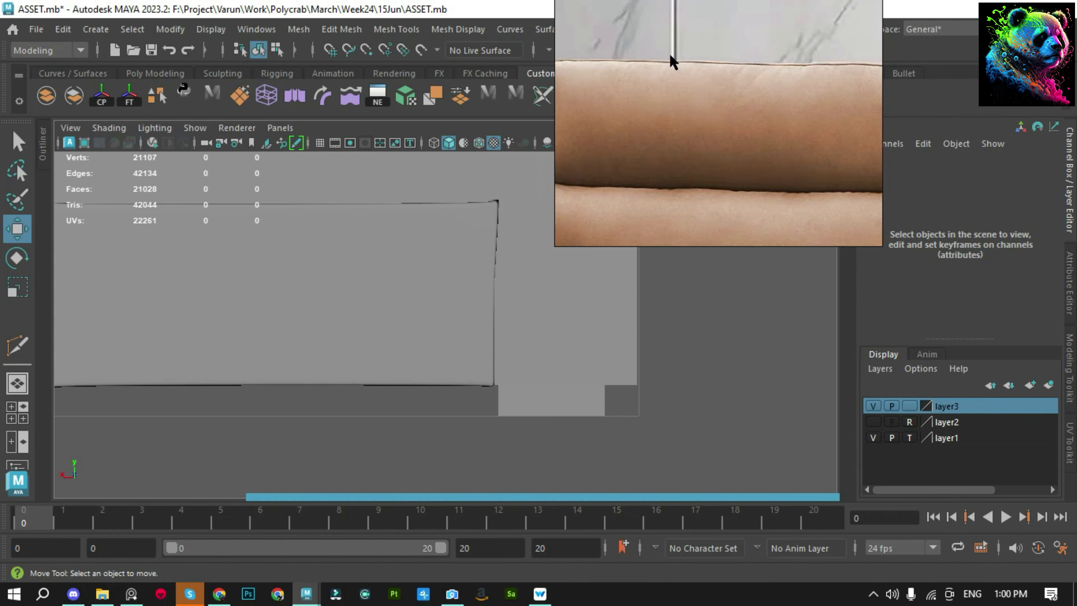
{"action": "scroll", "coordinate": [664, 111], "scroll_direction": "down", "scroll_amount": 3}
{"action": "scroll", "coordinate": [729, 133], "scroll_direction": "up", "scroll_amount": 1}
{"action": "scroll", "coordinate": [729, 133], "scroll_direction": "down", "scroll_amount": 3}
{"action": "scroll", "coordinate": [584, 107], "scroll_direction": "up", "scroll_amount": 4}
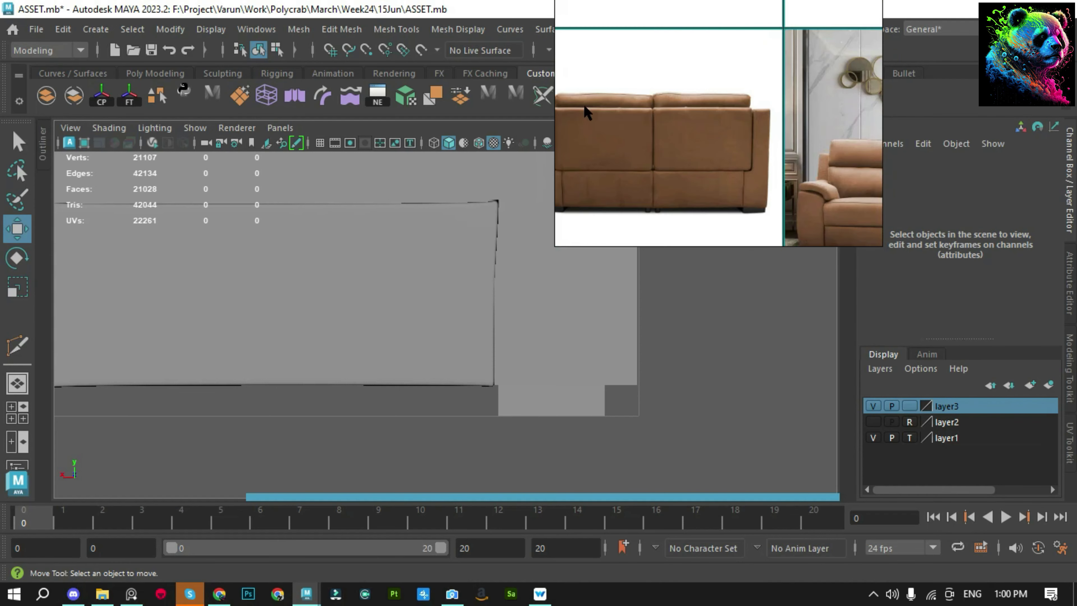
{"action": "scroll", "coordinate": [661, 113], "scroll_direction": "up", "scroll_amount": 2}
{"action": "scroll", "coordinate": [808, 139], "scroll_direction": "up", "scroll_amount": 2}
{"action": "scroll", "coordinate": [752, 101], "scroll_direction": "down", "scroll_amount": 2}
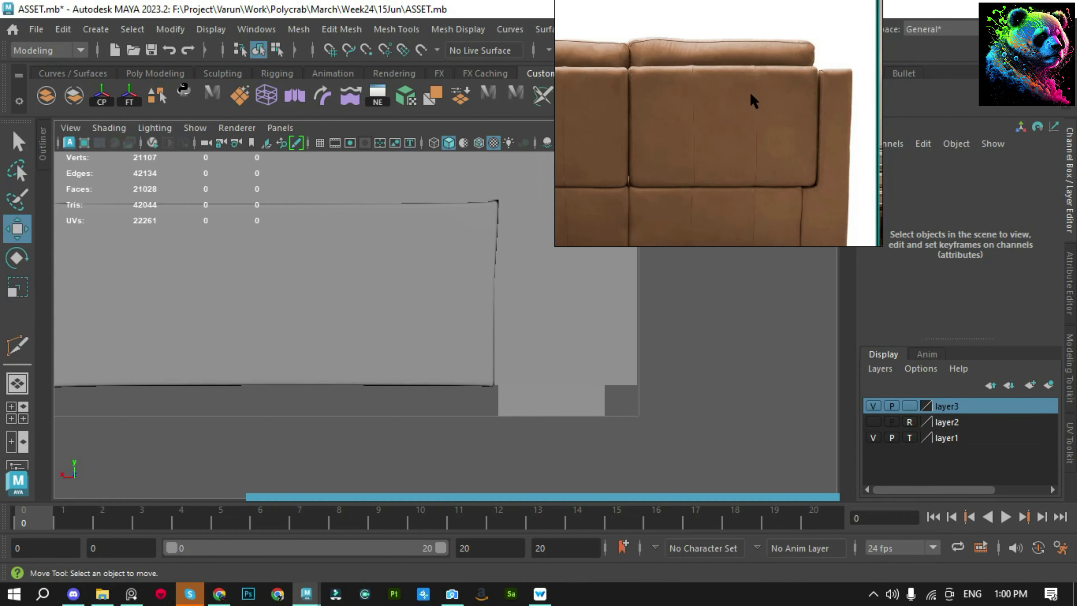
{"action": "left_click", "coordinate": [383, 339]}
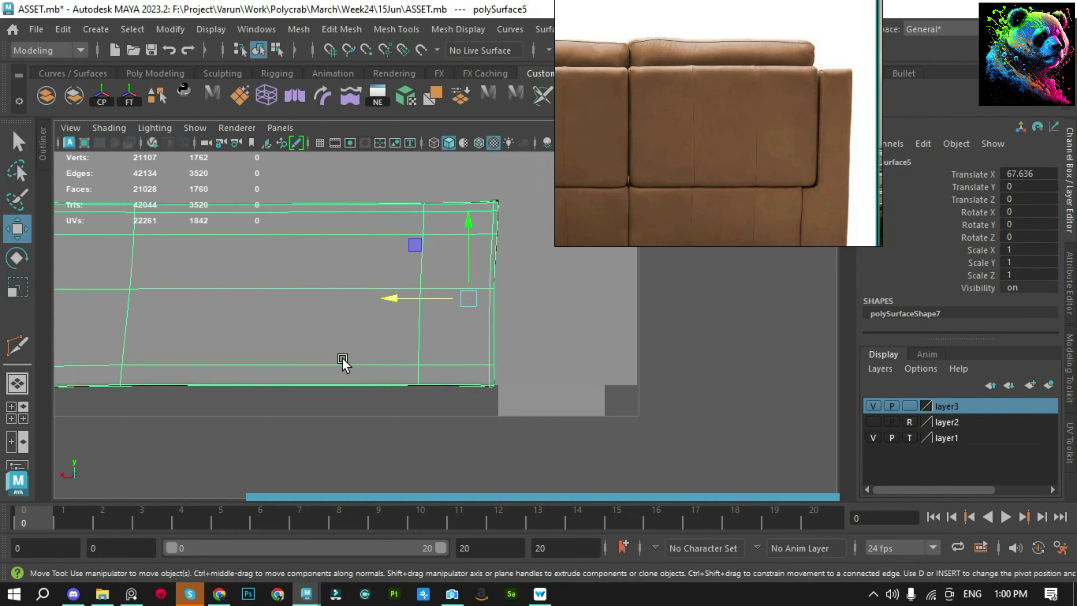
{"action": "key", "text": "F10"}
Insert two vertical edge loops across the panel and slide them to the seam positions
{"action": "middle_click_drag", "start_coordinate": [250, 247], "coordinate": [279, 258], "text": "alt"}
{"action": "left_click", "coordinate": [440, 225]}
{"action": "right_click_drag", "start_coordinate": [445, 233], "coordinate": [288, 342], "text": "shift"}
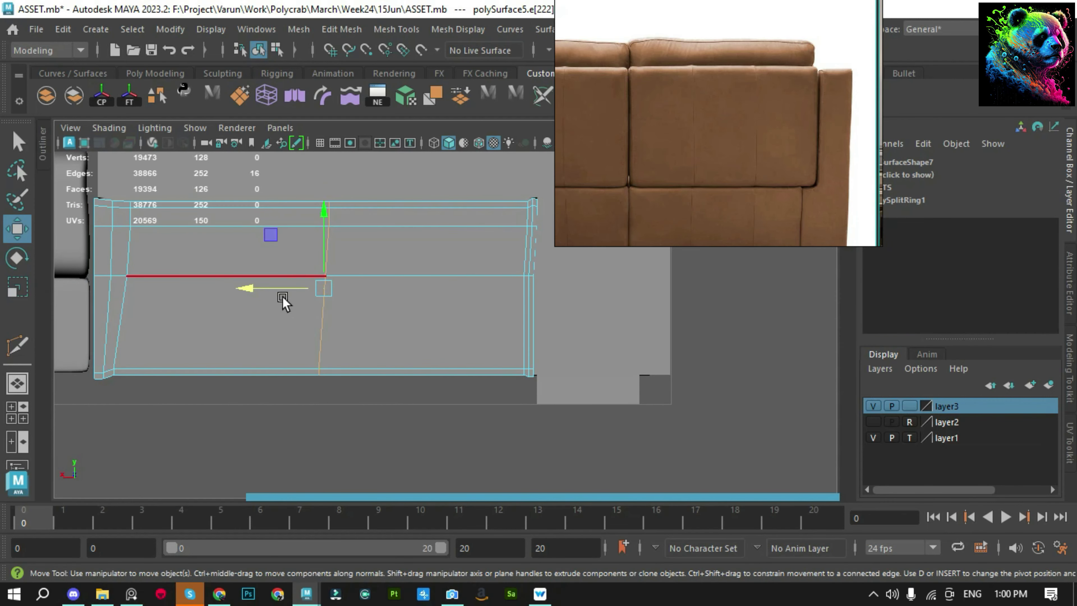
{"action": "left_click_drag", "start_coordinate": [248, 296], "coordinate": [332, 311]}
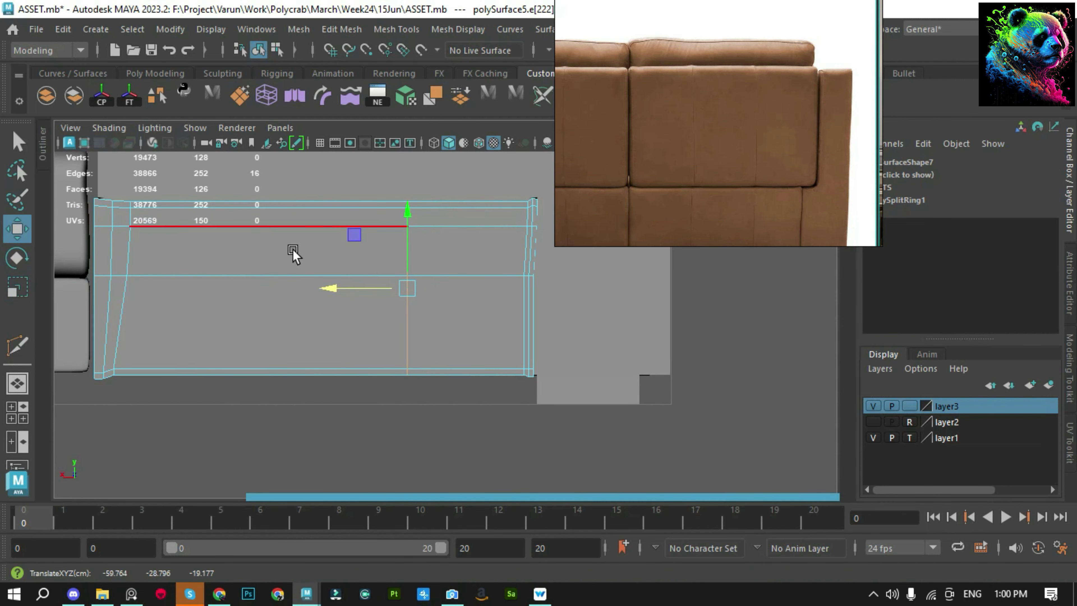
{"action": "right_click_drag", "start_coordinate": [293, 252], "coordinate": [272, 341], "text": "shift"}
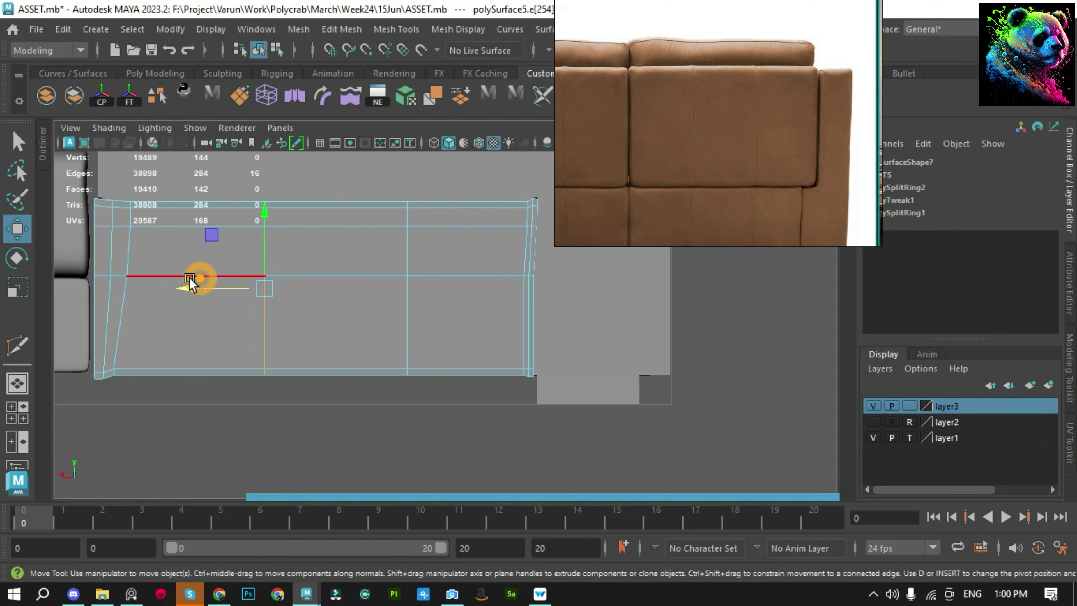
{"action": "left_click_drag", "start_coordinate": [189, 283], "coordinate": [191, 284]}
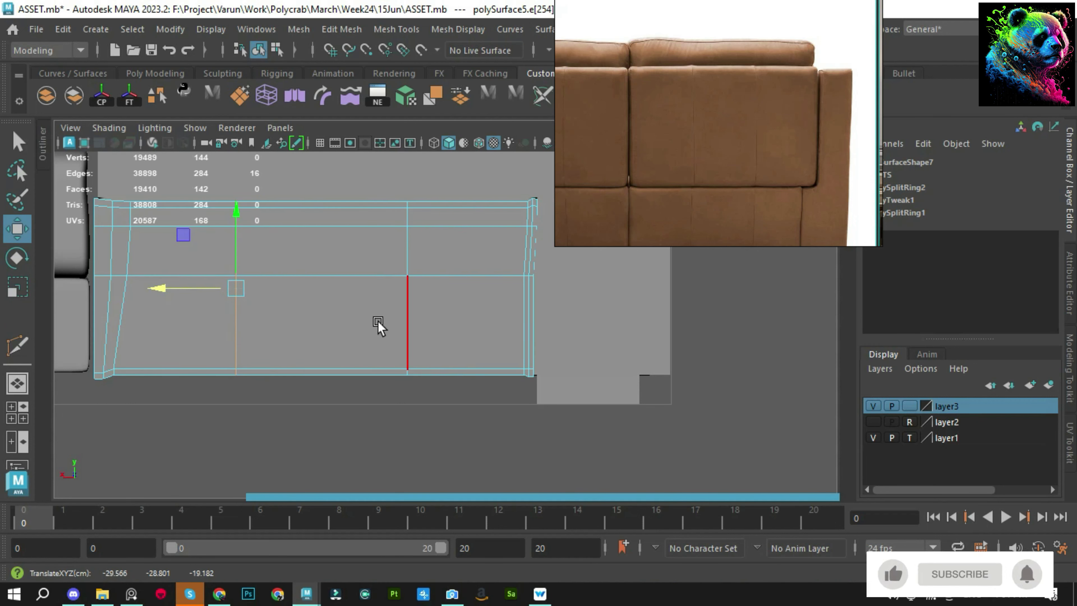
{"action": "left_click_drag", "start_coordinate": [356, 283], "coordinate": [344, 283]}
{"action": "left_click", "coordinate": [236, 308]}
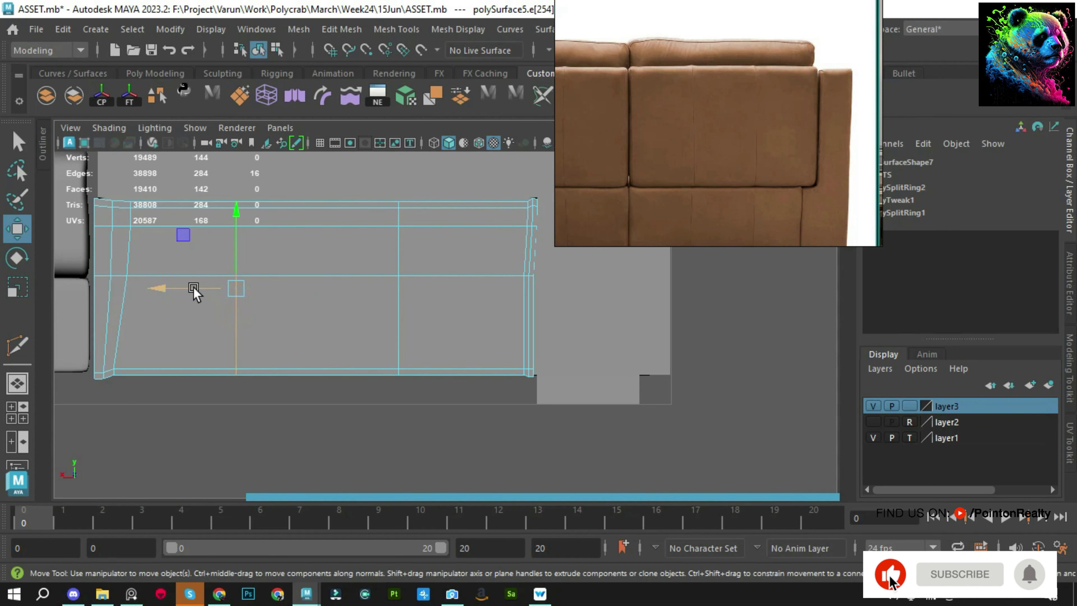
{"action": "right_click_drag", "start_coordinate": [332, 250], "coordinate": [356, 223]}
Save the scene and inspect the panel's top-right corner up close
{"action": "key", "text": "ctrl+s"}
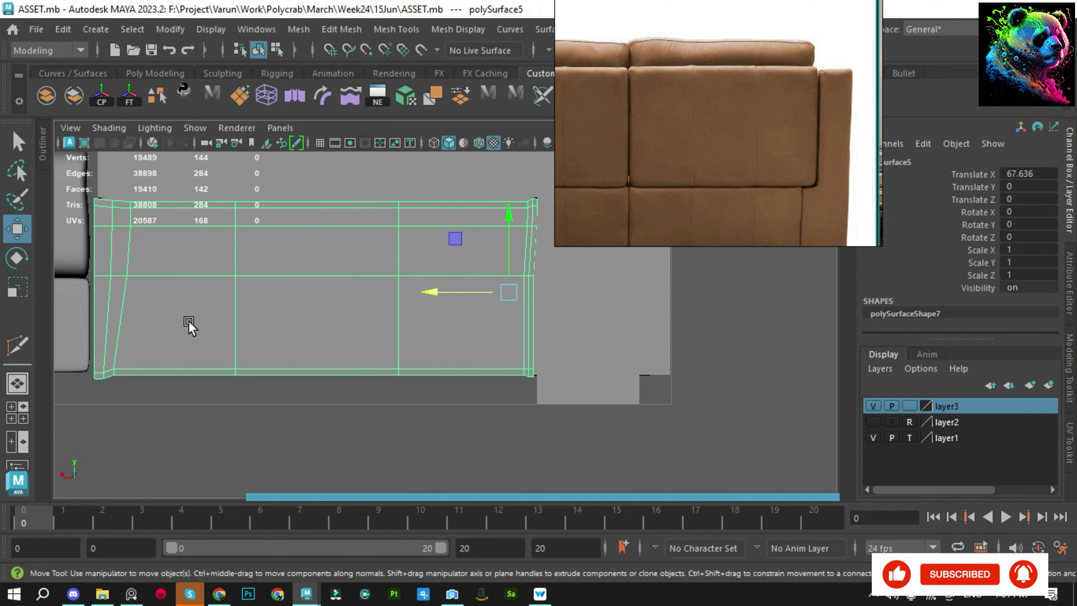
{"action": "left_click", "coordinate": [211, 398]}
{"action": "scroll", "coordinate": [437, 308], "scroll_direction": "up", "scroll_amount": 3}
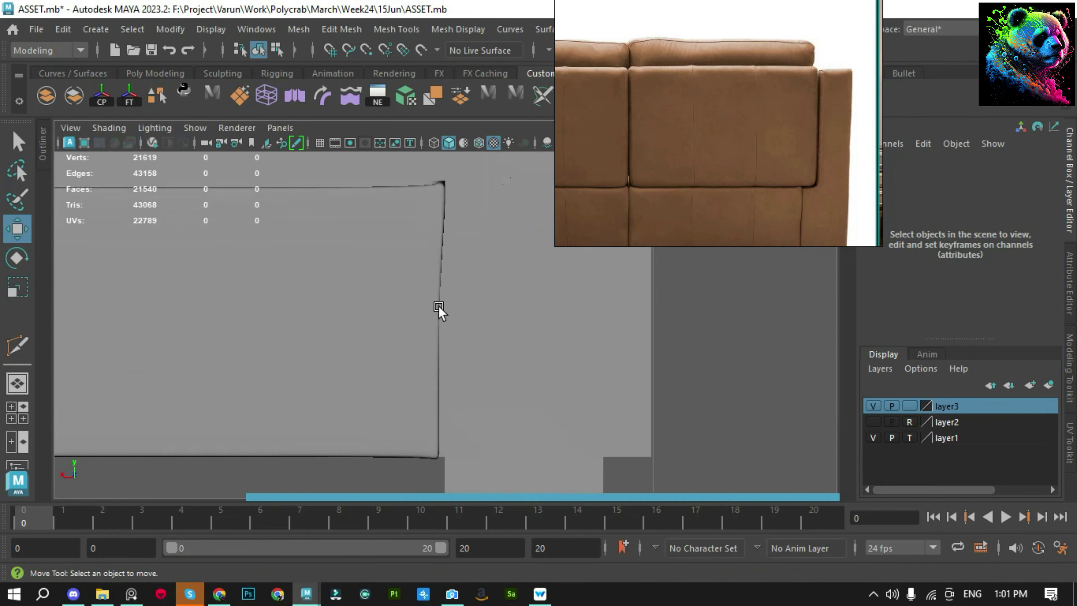
{"action": "middle_click_drag", "start_coordinate": [437, 307], "coordinate": [433, 418], "text": "alt"}
{"action": "mouse_move", "coordinate": [360, 377]}
{"action": "right_mouse_down", "text": "alt"}
{"action": "mouse_move", "coordinate": [385, 457]}
{"action": "mouse_move", "coordinate": [448, 417]}
{"action": "right_mouse_up", "text": "alt"}
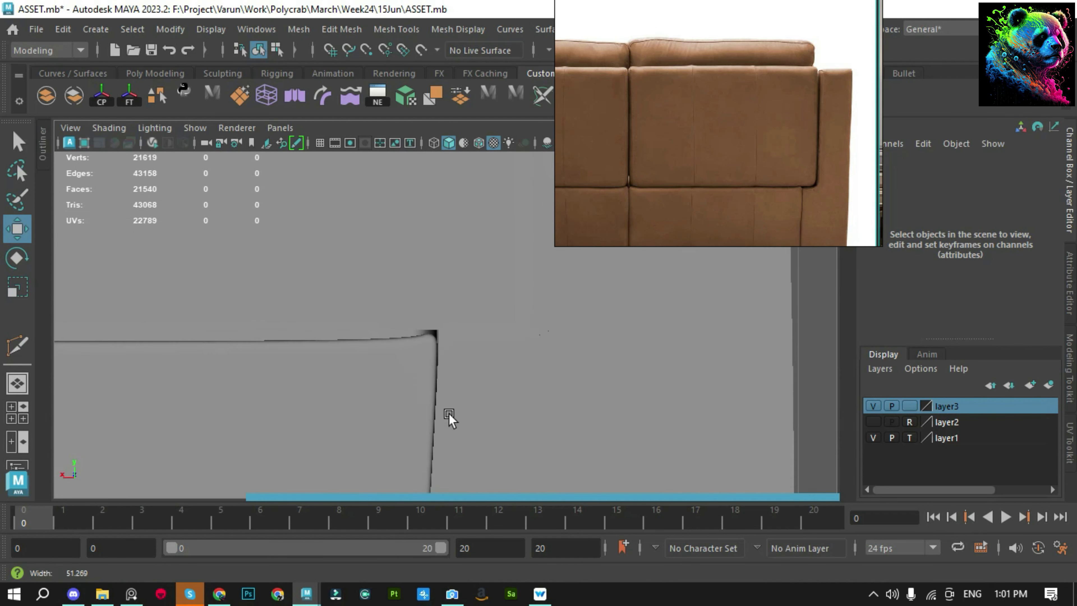
Frame the whole sofa front and select polySurface7
{"action": "right_click_drag", "start_coordinate": [368, 425], "coordinate": [409, 301], "text": "alt"}
{"action": "left_click", "coordinate": [493, 356]}
{"action": "key", "text": "f"}
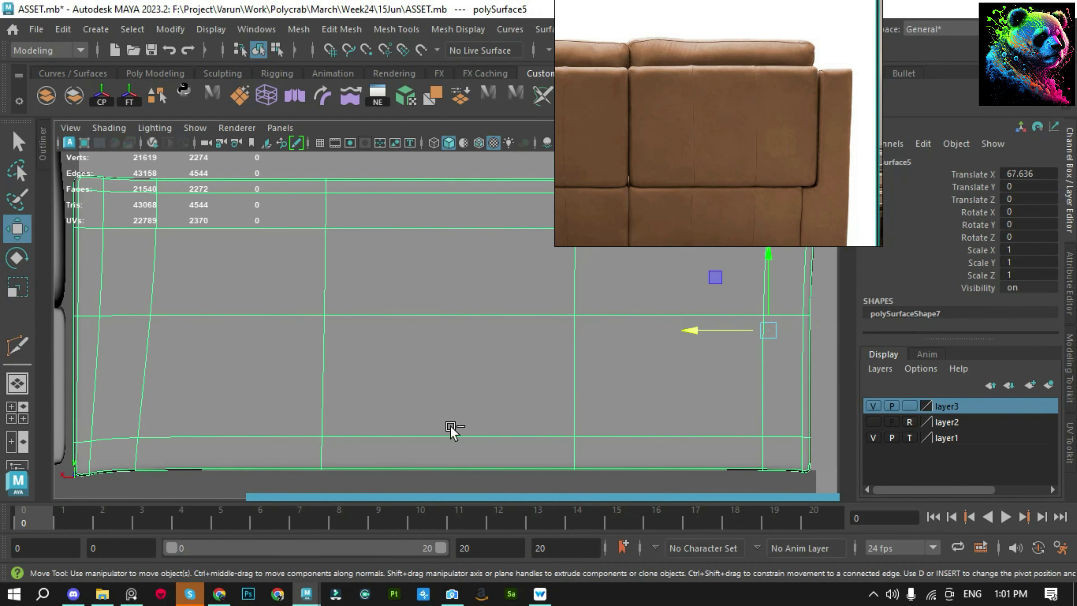
{"action": "left_click", "coordinate": [213, 488]}
{"action": "left_click", "coordinate": [463, 182]}
Frame polySurface7 in the perspective view, moving the reference image window aside
{"action": "key", "text": "f"}
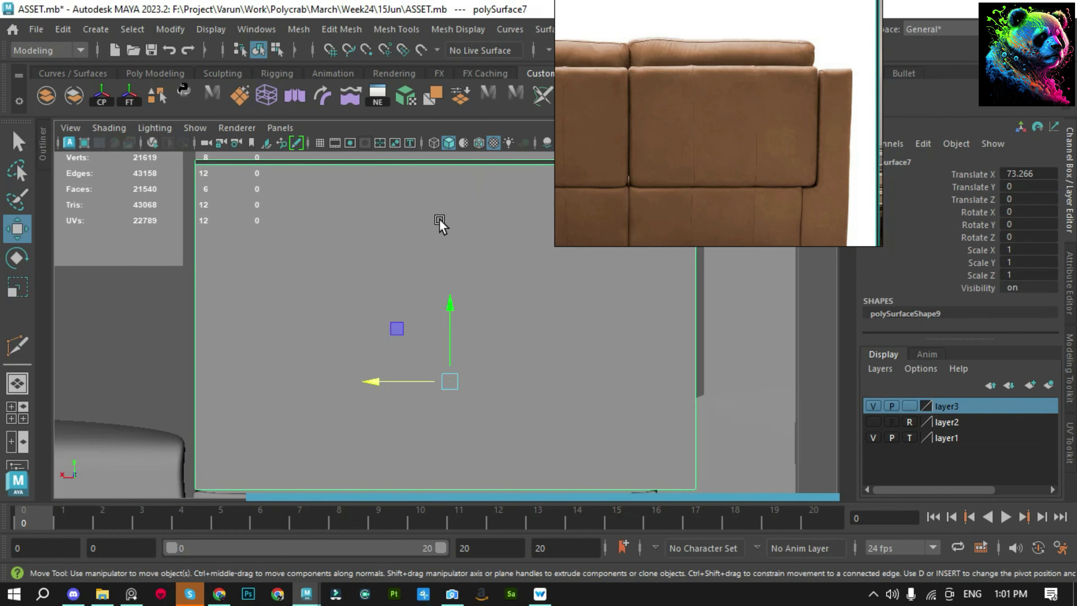
{"action": "right_click_drag", "start_coordinate": [439, 224], "coordinate": [357, 268], "text": "alt"}
{"action": "right_click_drag", "start_coordinate": [690, 175], "coordinate": [758, 139]}
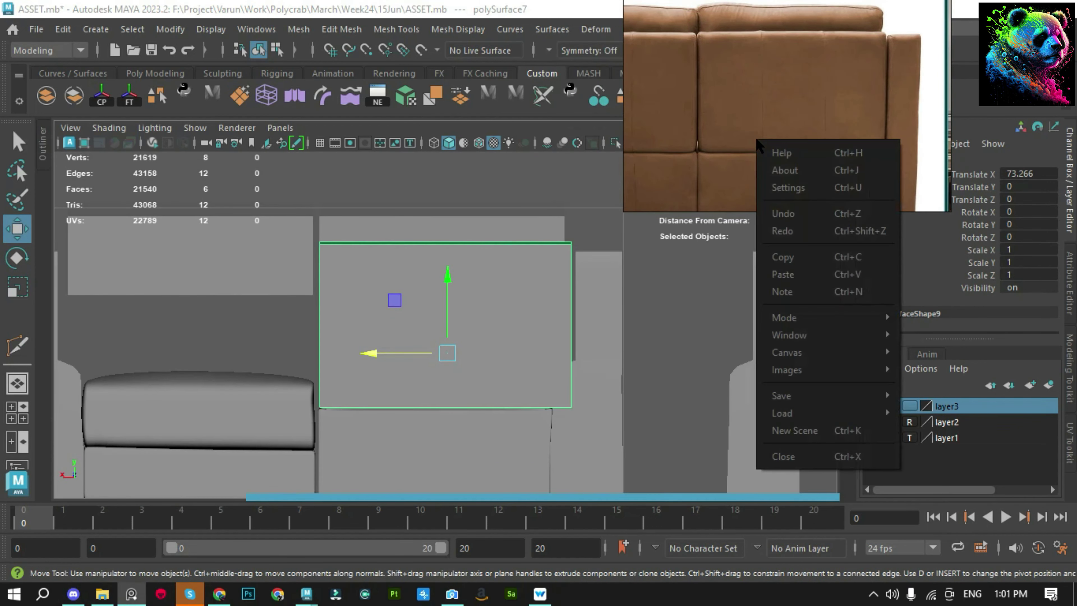
{"action": "key", "text": "space"}
{"action": "mouse_move", "coordinate": [488, 322]}
{"action": "left_mouse_down"}
{"action": "mouse_move", "coordinate": [533, 315]}
{"action": "mouse_move", "coordinate": [312, 349]}
{"action": "mouse_move", "coordinate": [463, 407]}
{"action": "mouse_move", "coordinate": [440, 301]}
{"action": "mouse_move", "coordinate": [452, 289]}
{"action": "left_mouse_up"}
{"action": "key", "text": "q"}
{"action": "key", "text": "F10"}
Bevel a top edge of polySurface7 with two segments and enable wireframe on shaded
{"action": "left_click", "coordinate": [411, 305]}
{"action": "middle_click_drag", "start_coordinate": [452, 289], "coordinate": [403, 252], "text": "alt"}
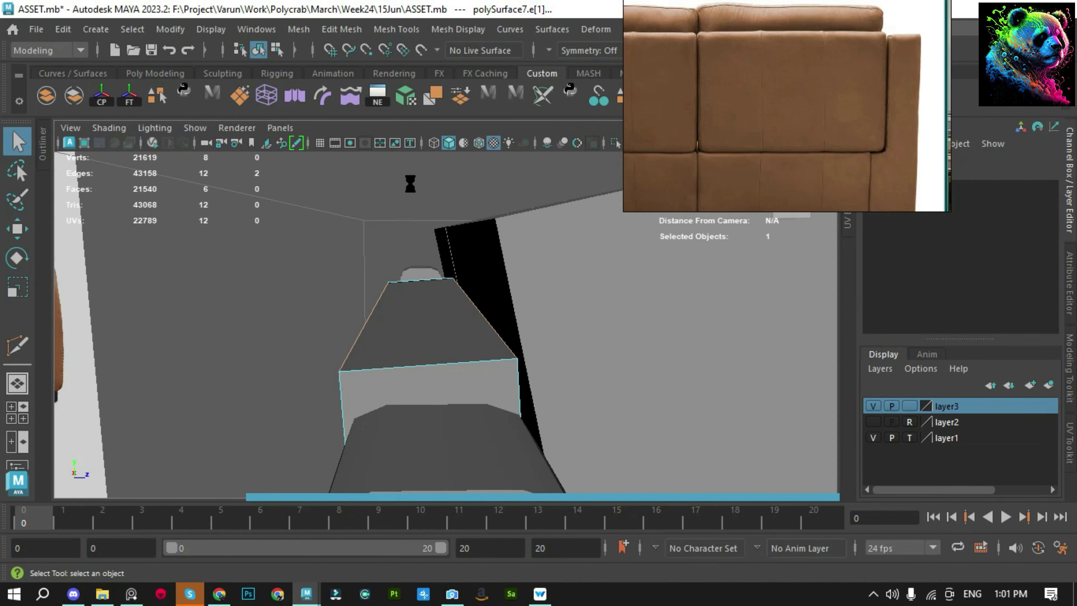
{"action": "left_click_drag", "start_coordinate": [80, 187], "coordinate": [86, 187]}
{"action": "left_click", "coordinate": [478, 142]}
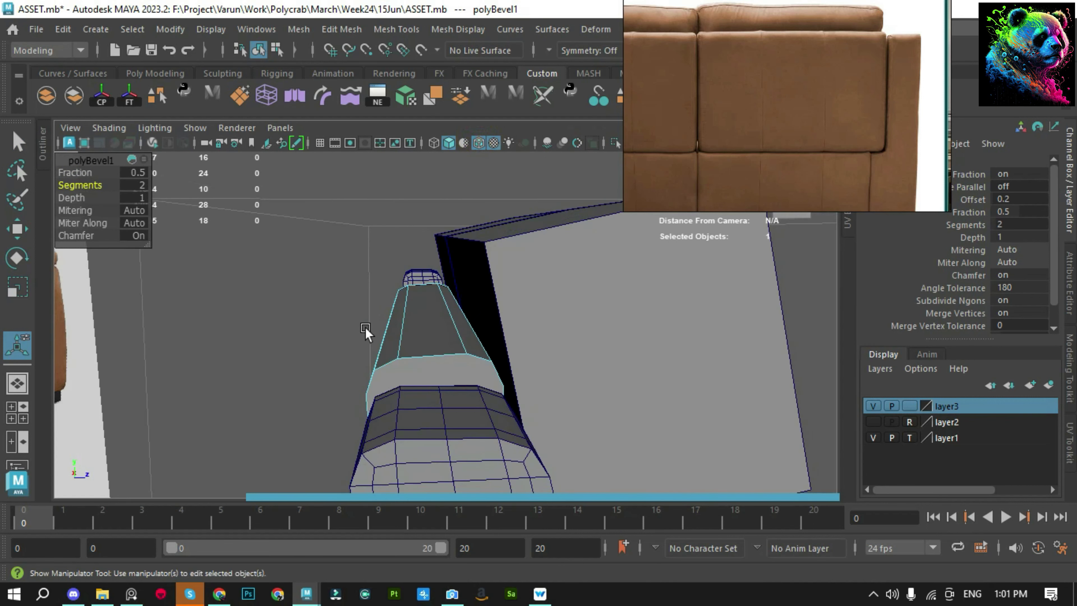
{"action": "left_click_drag", "start_coordinate": [424, 297], "coordinate": [394, 335], "text": "alt"}
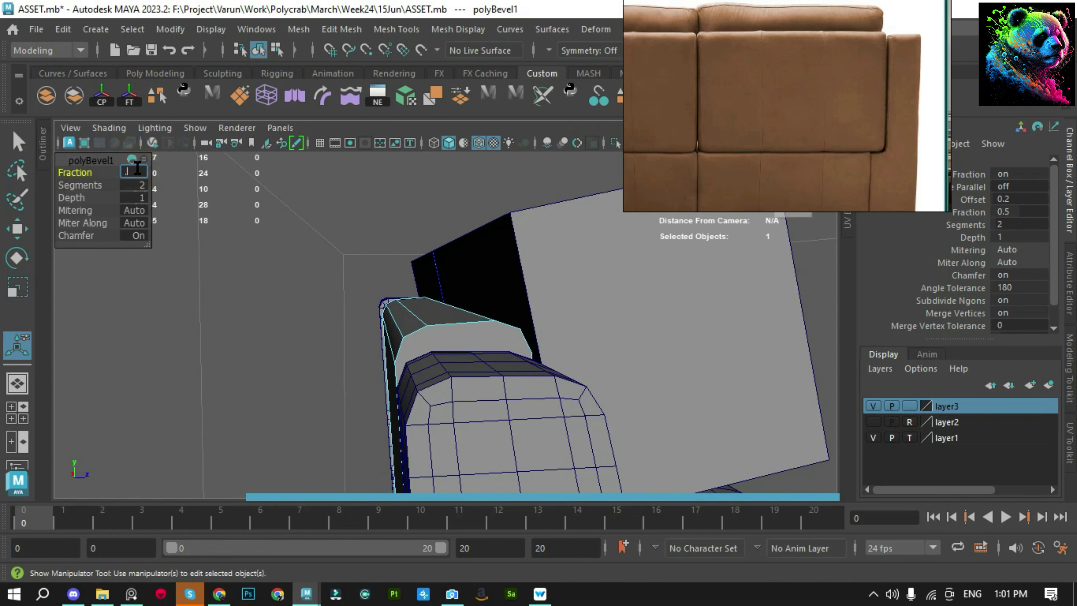
{"action": "key", "text": "q"}
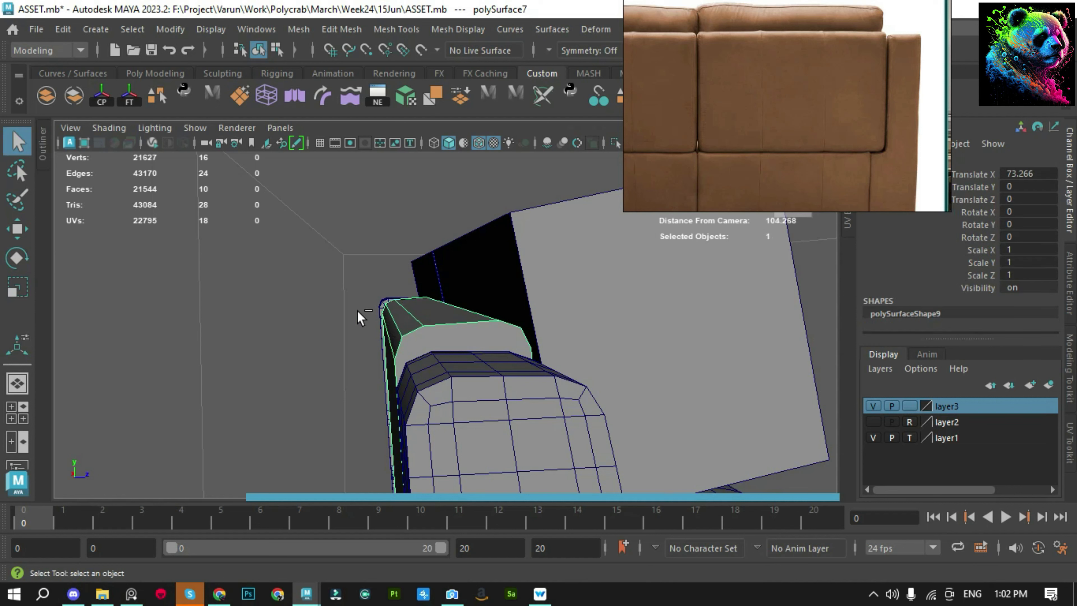
Multi-Cut a new edge across the arm piece's face
{"action": "right_click_drag", "start_coordinate": [409, 343], "coordinate": [465, 339], "text": "shift"}
{"action": "left_click", "coordinate": [392, 360]}
{"action": "mouse_move", "coordinate": [409, 382]}
{"action": "left_mouse_down", "text": "alt"}
{"action": "mouse_move", "coordinate": [273, 396]}
{"action": "mouse_move", "coordinate": [332, 337]}
{"action": "mouse_move", "coordinate": [547, 337]}
{"action": "mouse_move", "coordinate": [351, 272]}
{"action": "mouse_move", "coordinate": [433, 315]}
{"action": "left_mouse_up", "text": "alt"}
{"action": "left_click", "coordinate": [273, 397]}
{"action": "key", "text": "Return"}
{"action": "right_click_drag", "start_coordinate": [433, 315], "coordinate": [401, 353], "text": "alt"}
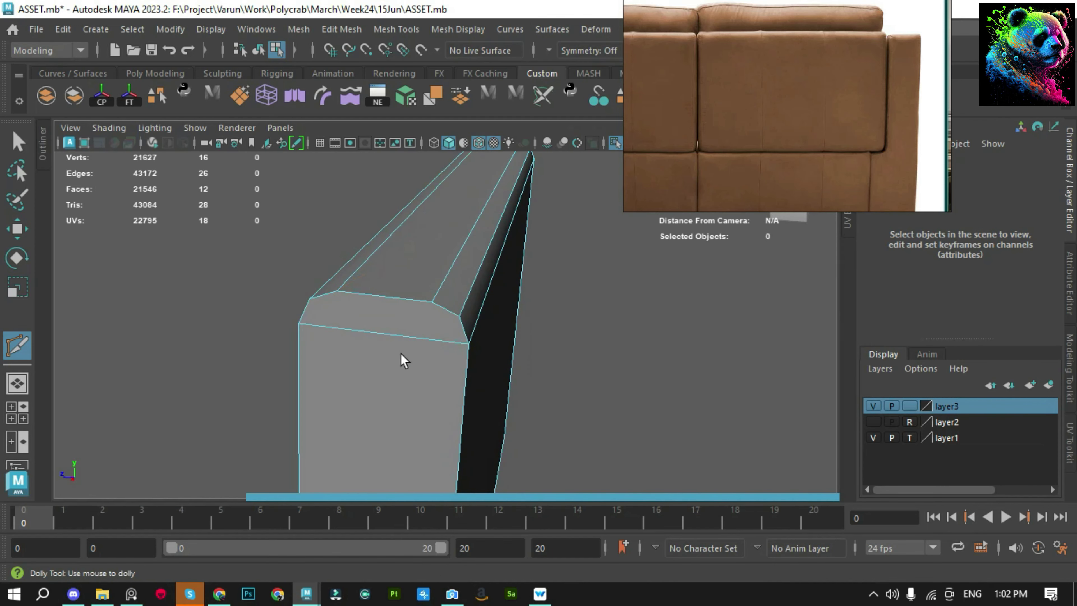
Insert an edge loop near the end of the arm piece
{"action": "key", "text": "y"}
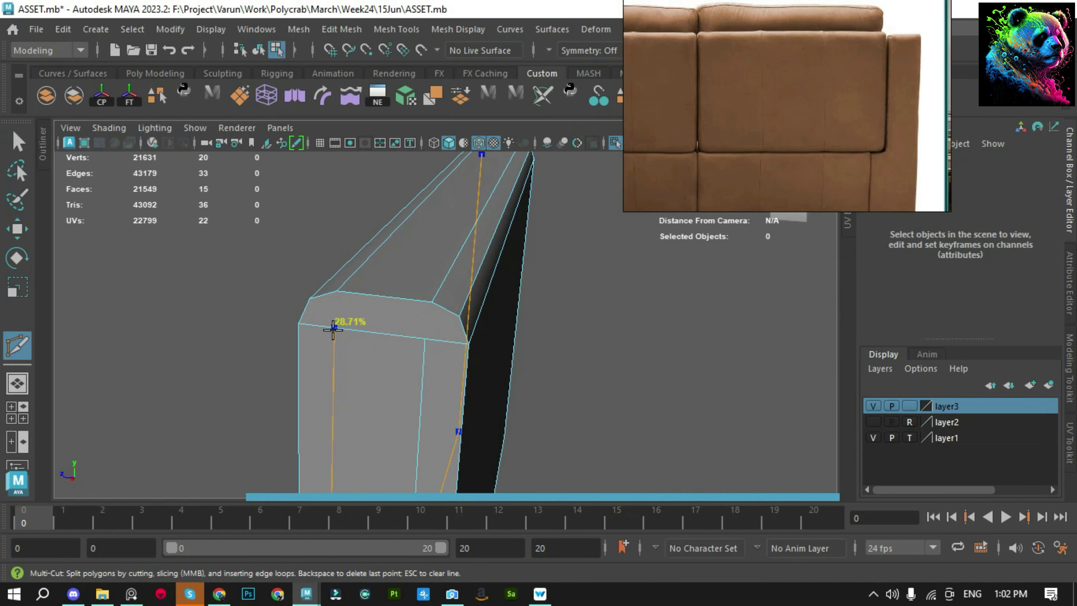
{"action": "left_click", "coordinate": [332, 327], "text": "ctrl"}
{"action": "left_click_drag", "start_coordinate": [332, 327], "coordinate": [501, 327], "text": "alt"}
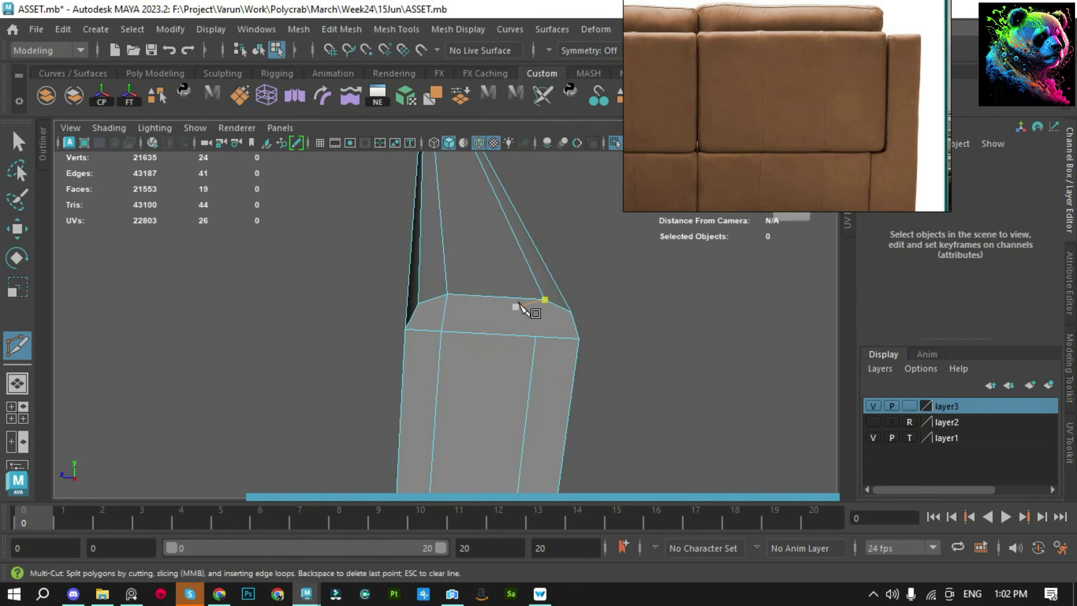
{"action": "left_click_drag", "start_coordinate": [609, 340], "coordinate": [257, 340], "text": "alt"}
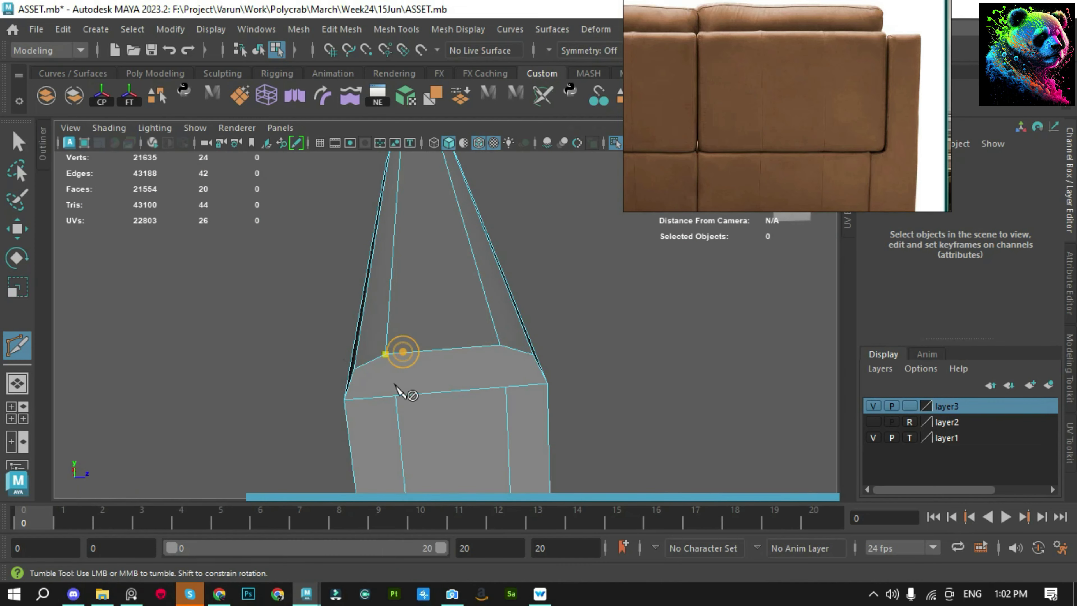
{"action": "key", "text": "q"}
Preview the arm piece smoothed and save the scene
{"action": "left_click", "coordinate": [543, 347]}
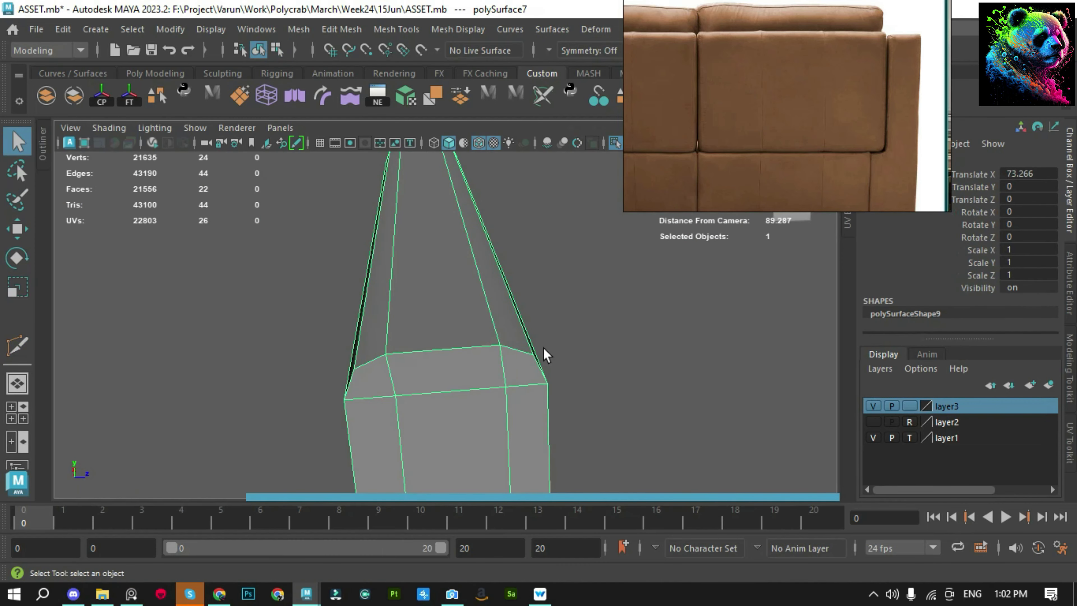
{"action": "key", "text": "3"}
{"action": "left_click", "coordinate": [579, 338]}
{"action": "key", "text": "ctrl+s"}
{"action": "mouse_move", "coordinate": [578, 339]}
{"action": "left_mouse_down", "text": "alt"}
{"action": "mouse_move", "coordinate": [577, 241]}
{"action": "mouse_move", "coordinate": [508, 292]}
{"action": "left_mouse_up", "text": "alt"}
{"action": "right_click_drag", "start_coordinate": [509, 292], "coordinate": [476, 293]}
Add edge loops along the bevel and near the arm's top corner
{"action": "key", "text": "F8"}
{"action": "key", "text": "1"}
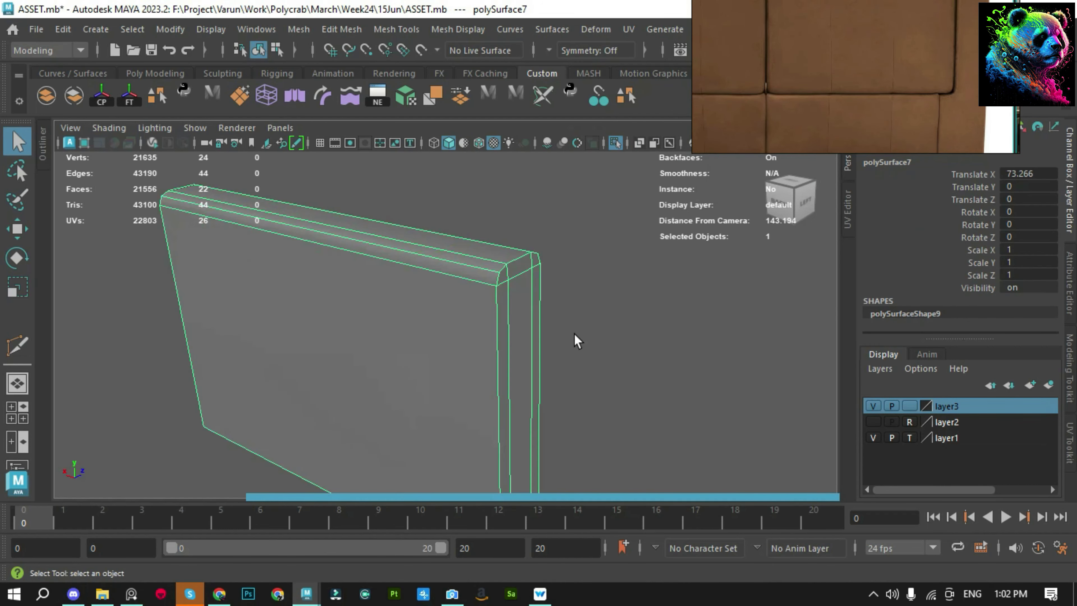
{"action": "scroll", "coordinate": [571, 337], "scroll_direction": "up", "scroll_amount": 5}
{"action": "middle_click_drag", "start_coordinate": [581, 231], "coordinate": [580, 237], "text": "alt"}
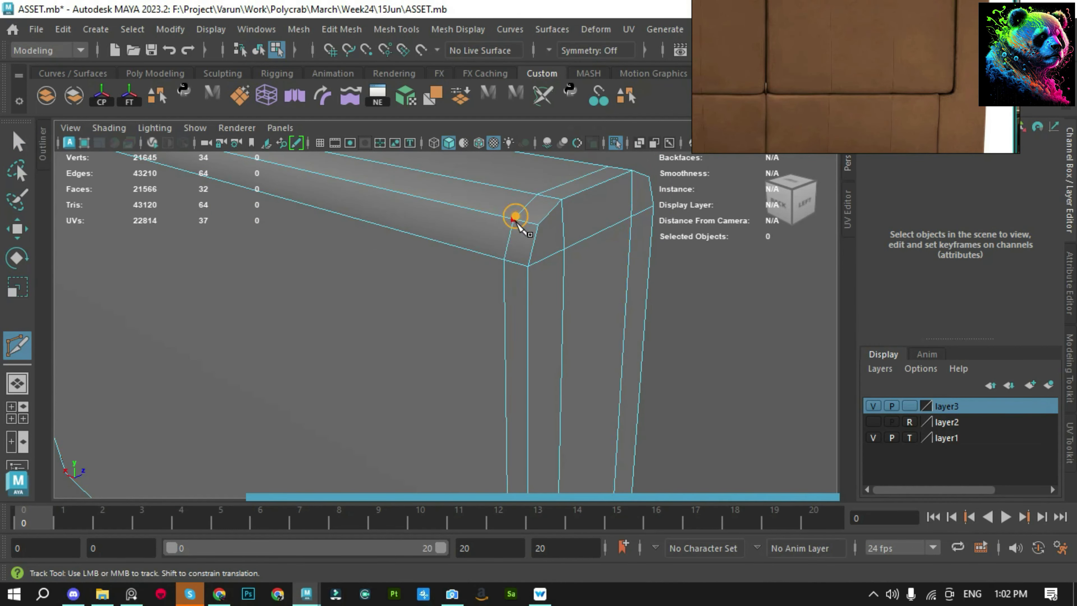
{"action": "left_click", "coordinate": [515, 217], "text": "ctrl"}
{"action": "left_click_drag", "start_coordinate": [515, 217], "coordinate": [435, 259], "text": "alt"}
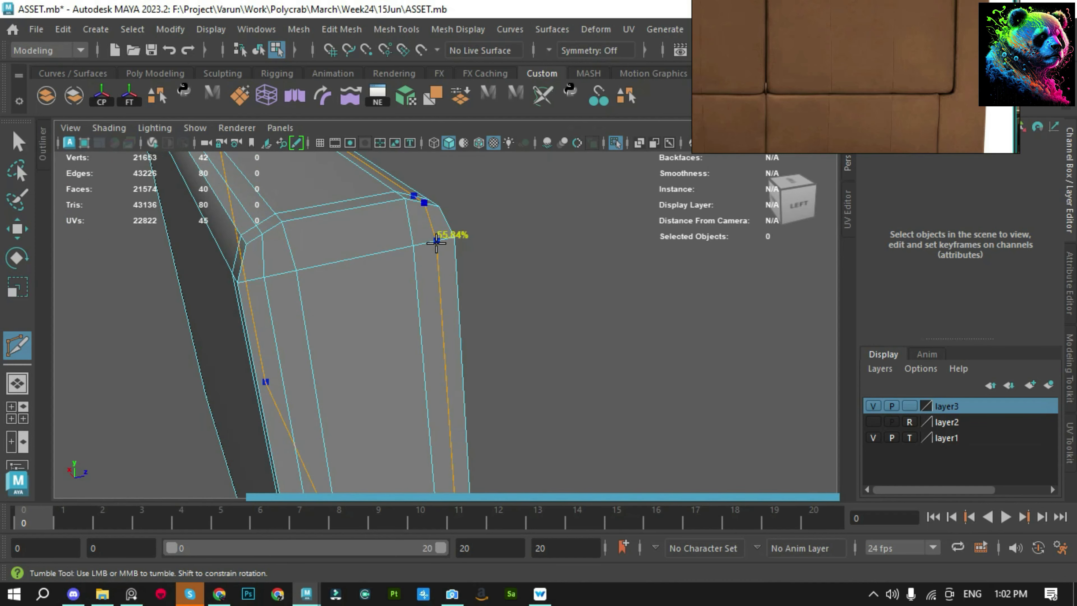
{"action": "key", "text": "ctrl+z"}
{"action": "key", "text": "q"}
{"action": "key", "text": "shift+z"}
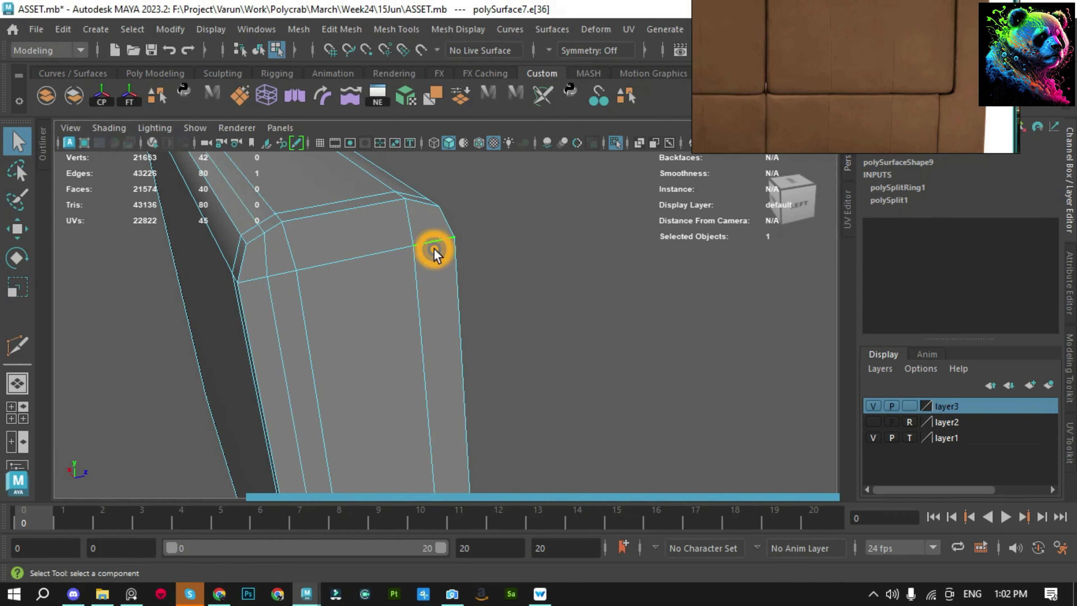
{"action": "mouse_move", "coordinate": [434, 254]}
{"action": "left_mouse_down", "text": "alt"}
{"action": "mouse_move", "coordinate": [471, 274]}
{"action": "mouse_move", "coordinate": [443, 323]}
{"action": "left_mouse_up", "text": "alt"}
{"action": "left_click", "coordinate": [517, 216], "text": "ctrl"}
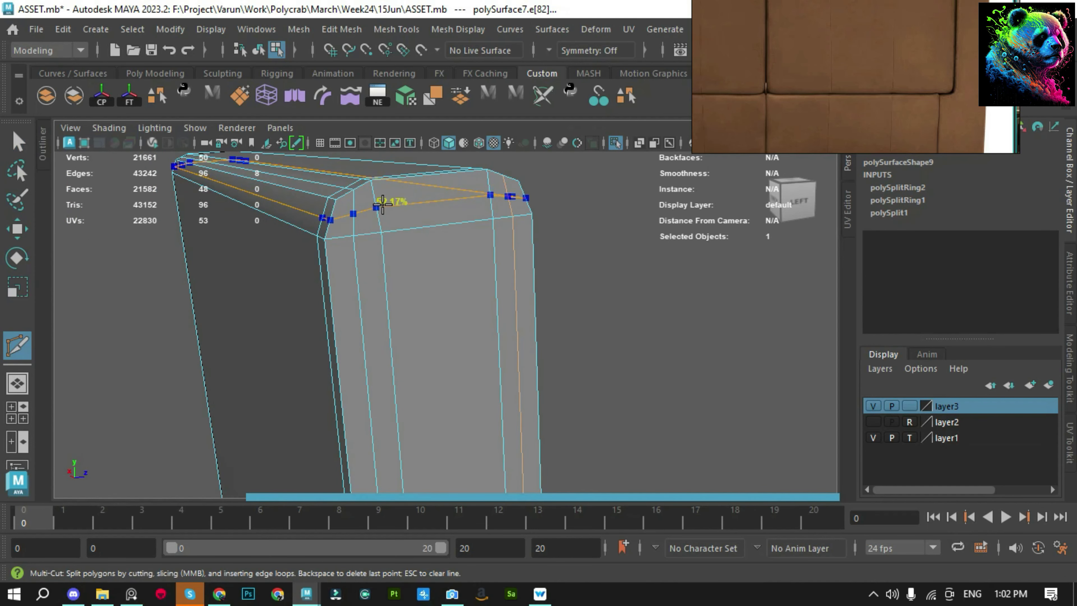
{"action": "key", "text": "Return"}
{"action": "key", "text": "q"}
Connect pairs of bevelled corner vertices with new edges, then return to object mode
{"action": "left_click", "coordinate": [348, 216]}
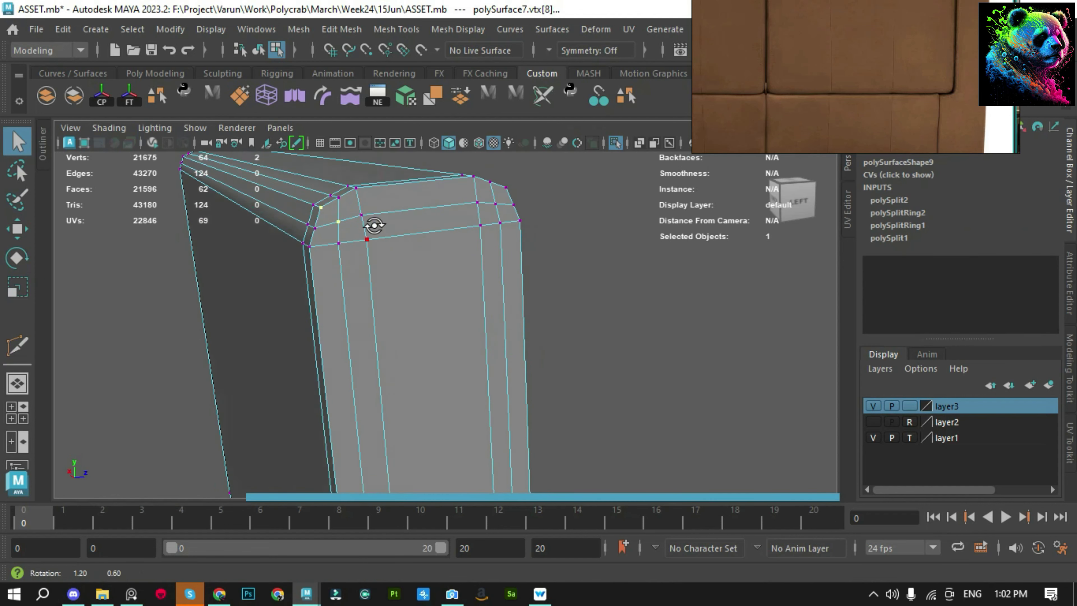
{"action": "left_click_drag", "start_coordinate": [373, 228], "coordinate": [360, 278], "text": "alt"}
{"action": "right_click_drag", "start_coordinate": [360, 278], "coordinate": [360, 424], "text": "shift"}
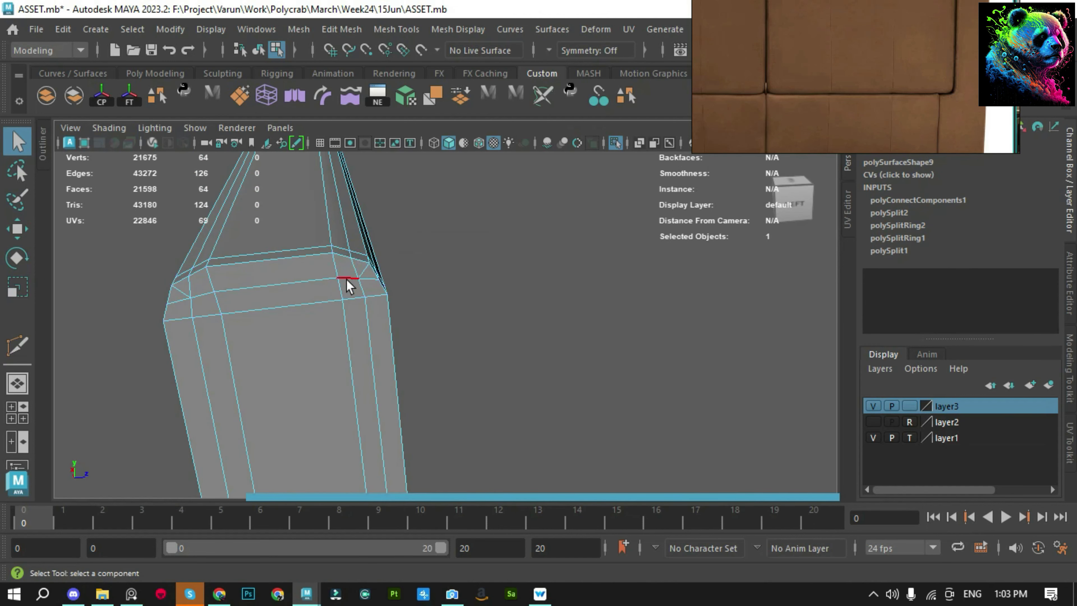
{"action": "mouse_move", "coordinate": [348, 285]}
{"action": "left_mouse_down", "text": "alt"}
{"action": "mouse_move", "coordinate": [192, 267]}
{"action": "mouse_move", "coordinate": [428, 323]}
{"action": "left_mouse_up", "text": "alt"}
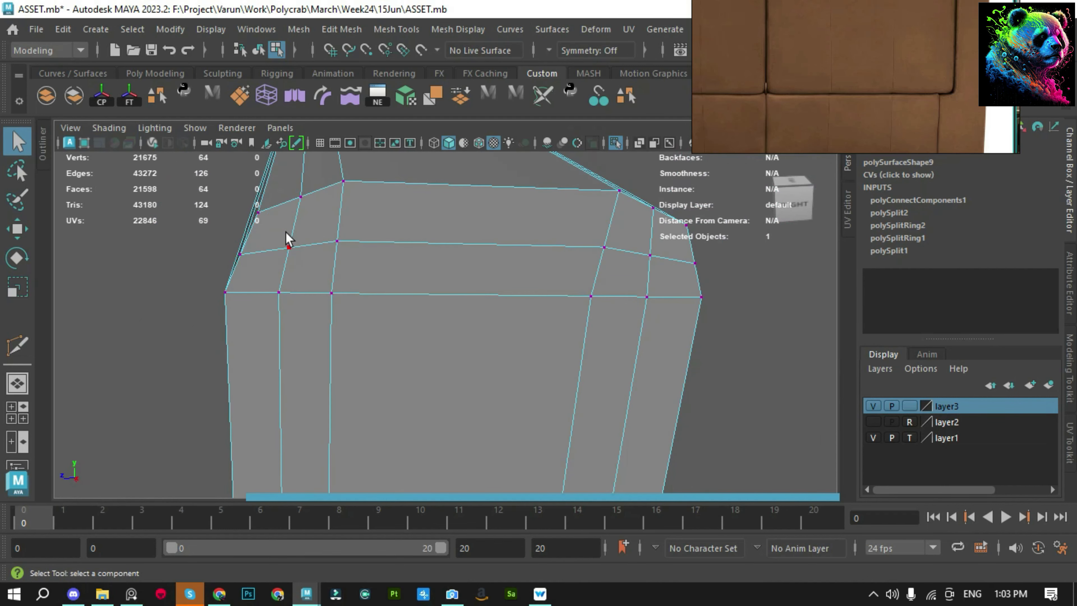
{"action": "right_click_drag", "start_coordinate": [676, 240], "coordinate": [644, 355], "text": "shift"}
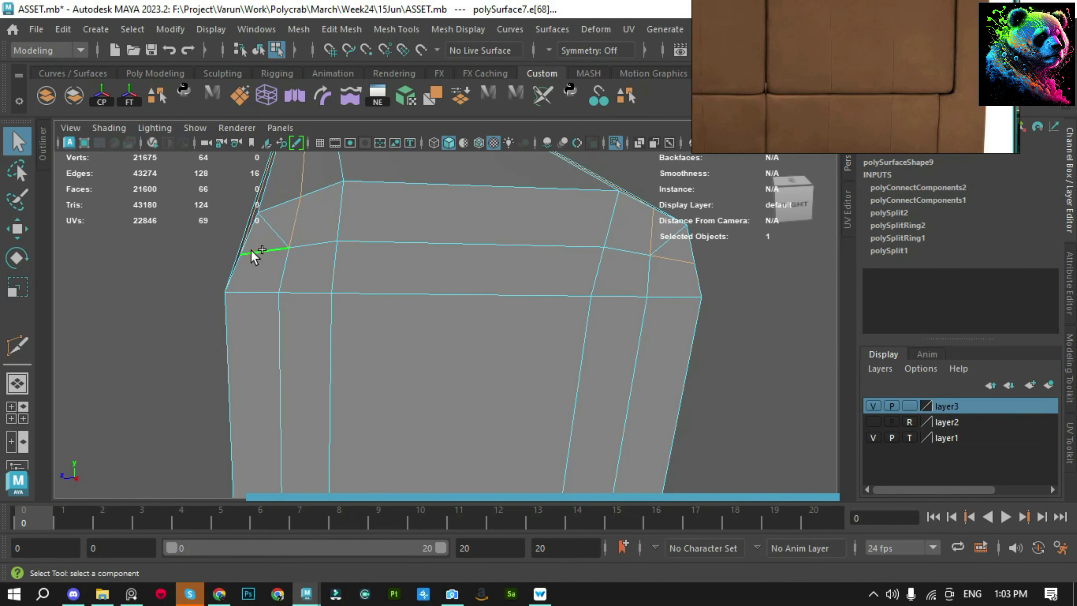
{"action": "key", "text": "F8"}
{"action": "mouse_move", "coordinate": [368, 233]}
{"action": "left_mouse_down", "text": "alt"}
{"action": "mouse_move", "coordinate": [462, 282]}
{"action": "mouse_move", "coordinate": [629, 300]}
{"action": "left_mouse_up", "text": "alt"}
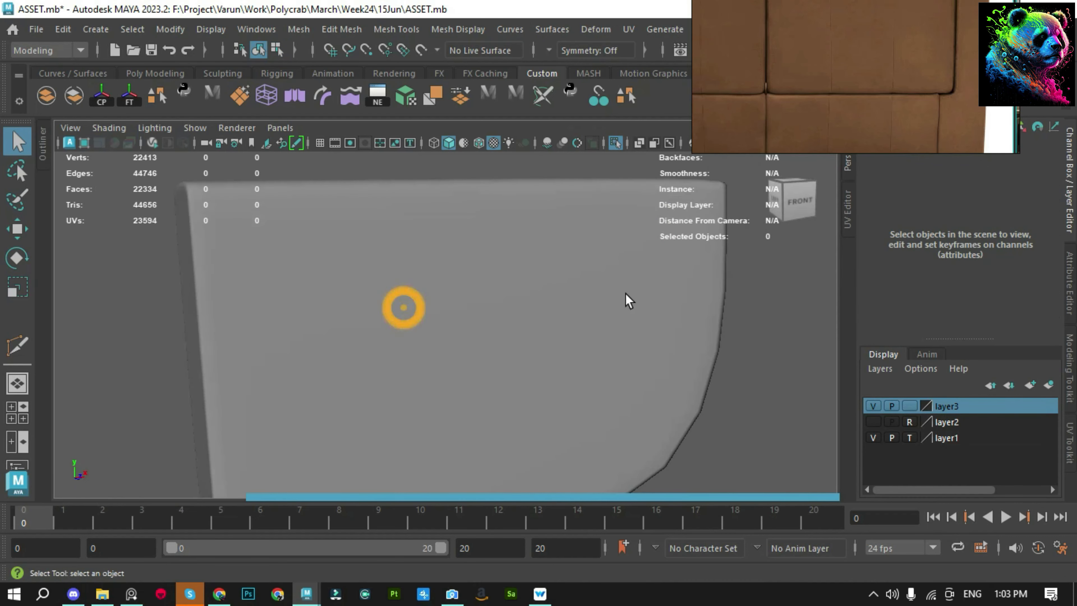
Insert an edge loop near the upright panel's edge
{"action": "right_click_drag", "start_coordinate": [625, 293], "coordinate": [471, 335], "text": "alt"}
{"action": "left_click_drag", "start_coordinate": [471, 334], "coordinate": [543, 372], "text": "alt"}
{"action": "left_click", "coordinate": [541, 372]}
{"action": "right_click_drag", "start_coordinate": [541, 373], "coordinate": [474, 297], "text": "alt"}
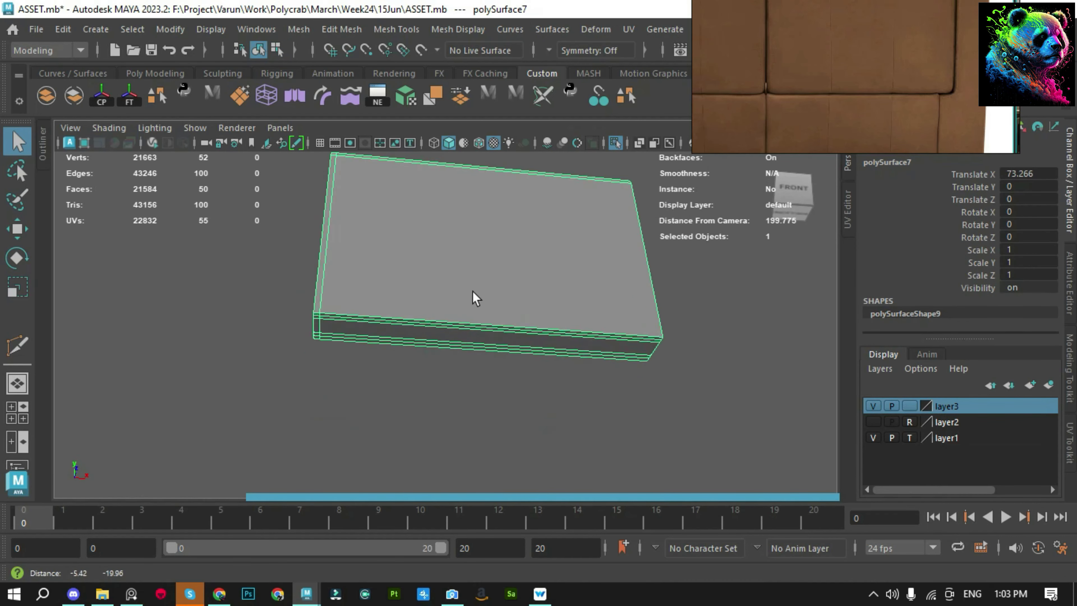
{"action": "mouse_move", "coordinate": [472, 292]}
{"action": "left_mouse_down", "text": "alt"}
{"action": "mouse_move", "coordinate": [571, 384]}
{"action": "mouse_move", "coordinate": [571, 284]}
{"action": "left_mouse_up", "text": "alt"}
{"action": "mouse_move", "coordinate": [572, 284]}
{"action": "right_mouse_down", "text": "shift"}
{"action": "mouse_move", "coordinate": [474, 380]}
{"action": "mouse_move", "coordinate": [400, 321]}
{"action": "right_mouse_up", "text": "shift"}
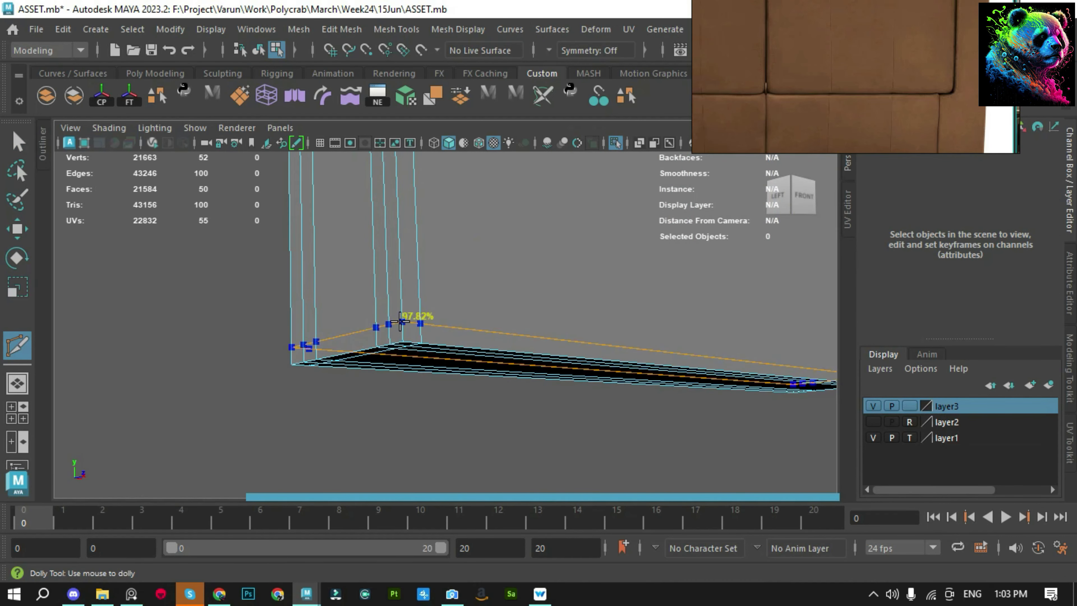
{"action": "left_click", "coordinate": [399, 321], "text": "ctrl"}
{"action": "mouse_move", "coordinate": [403, 313]}
{"action": "left_mouse_down", "text": "alt"}
{"action": "mouse_move", "coordinate": [500, 368]}
{"action": "mouse_move", "coordinate": [637, 389]}
{"action": "left_mouse_up", "text": "alt"}
{"action": "right_click_drag", "start_coordinate": [637, 389], "coordinate": [558, 370], "text": "alt"}
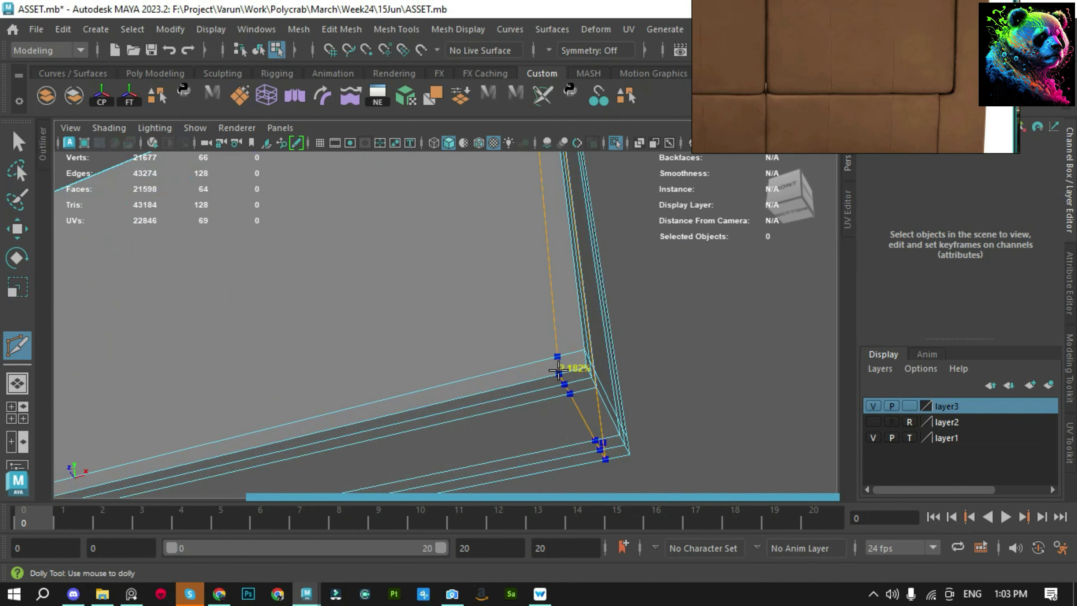
{"action": "key", "text": "q"}
Add edge loops around the box's top and save the scene
{"action": "left_click", "coordinate": [695, 305]}
{"action": "mouse_move", "coordinate": [695, 305]}
{"action": "left_mouse_down", "text": "alt"}
{"action": "mouse_move", "coordinate": [482, 284]}
{"action": "mouse_move", "coordinate": [474, 339]}
{"action": "mouse_move", "coordinate": [485, 356]}
{"action": "mouse_move", "coordinate": [514, 344]}
{"action": "mouse_move", "coordinate": [482, 372]}
{"action": "left_mouse_up", "text": "alt"}
{"action": "left_click", "coordinate": [482, 372]}
{"action": "right_click_drag", "start_coordinate": [627, 401], "coordinate": [447, 373], "text": "shift"}
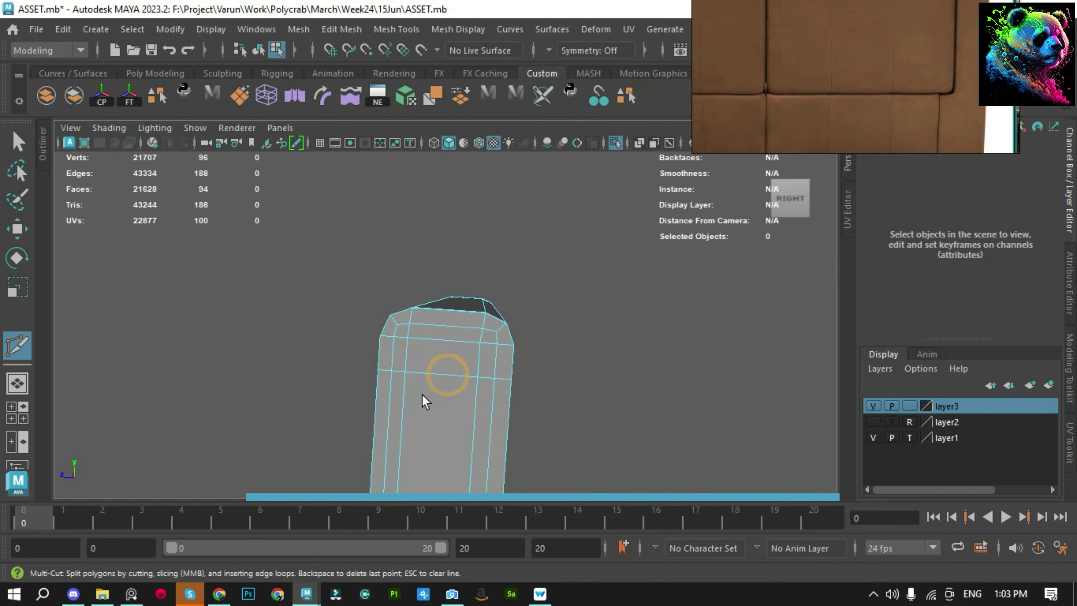
{"action": "key", "text": "q"}
{"action": "left_click", "coordinate": [514, 312]}
{"action": "mouse_move", "coordinate": [514, 312]}
{"action": "left_mouse_down", "text": "alt"}
{"action": "mouse_move", "coordinate": [488, 366]}
{"action": "mouse_move", "coordinate": [483, 267]}
{"action": "mouse_move", "coordinate": [506, 278]}
{"action": "left_mouse_up", "text": "alt"}
{"action": "key", "text": "ctrl+s"}
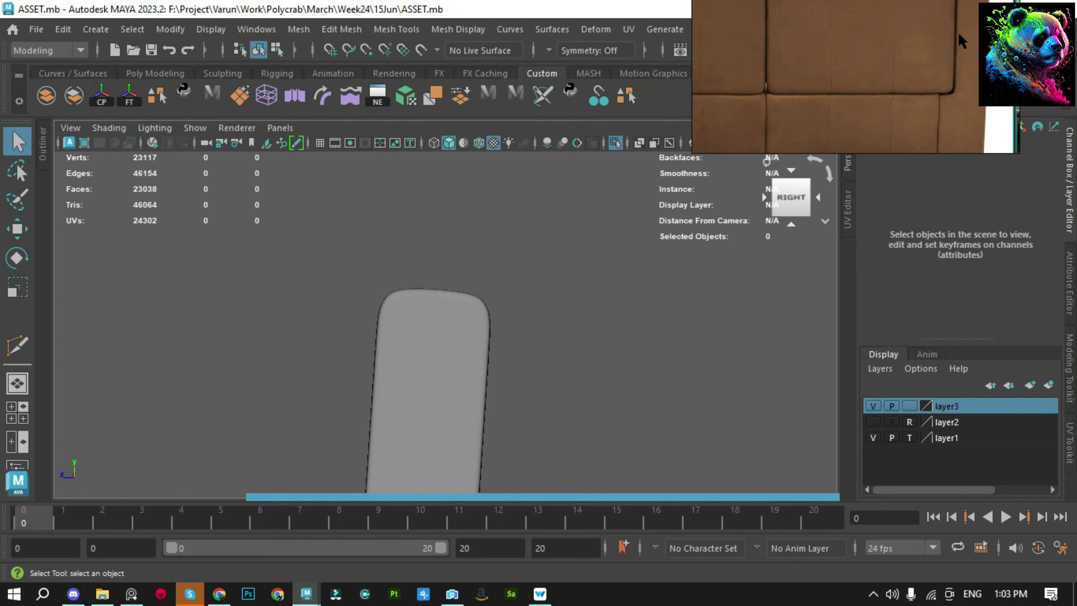
Slide the side panel's left and right inner vertex columns toward the centre
{"action": "scroll", "coordinate": [957, 31], "scroll_direction": "down", "scroll_amount": 3}
{"action": "scroll", "coordinate": [912, 120], "scroll_direction": "down", "scroll_amount": 3}
{"action": "scroll", "coordinate": [856, 131], "scroll_direction": "up", "scroll_amount": 3}
{"action": "scroll", "coordinate": [931, 47], "scroll_direction": "up", "scroll_amount": 3}
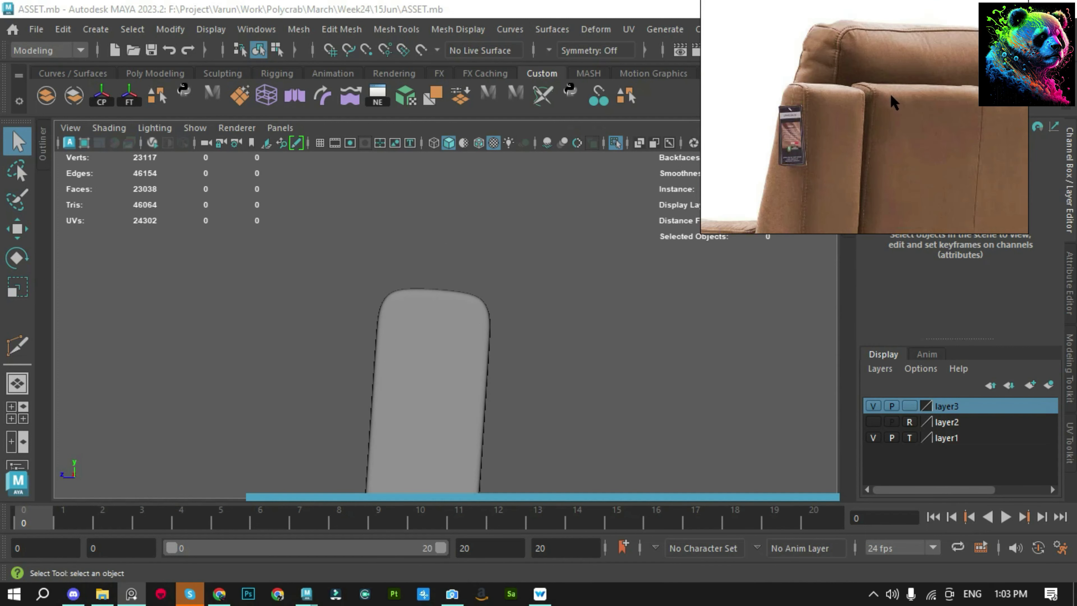
{"action": "left_click", "coordinate": [436, 318]}
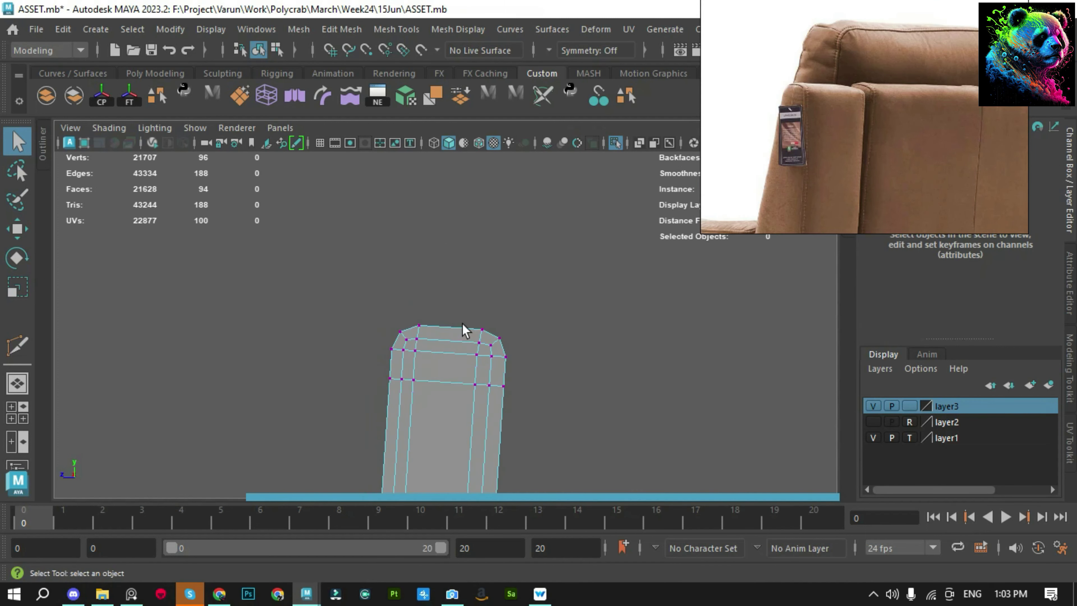
{"action": "key", "text": "1"}
{"action": "key", "text": "F9"}
{"action": "left_click_drag", "start_coordinate": [398, 320], "coordinate": [421, 421]}
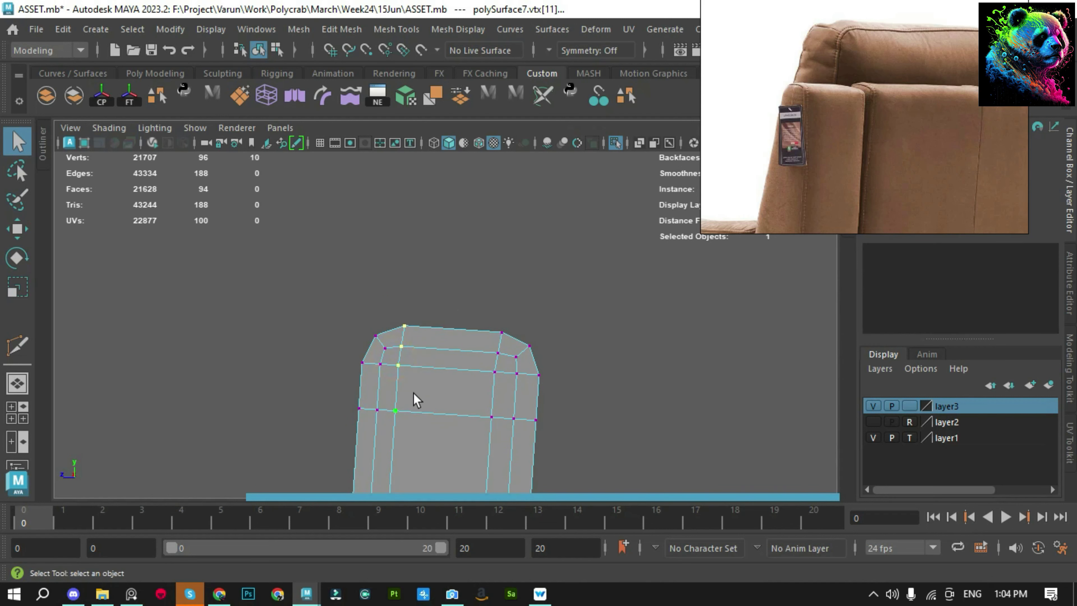
{"action": "key", "text": "w"}
{"action": "middle_click_drag", "start_coordinate": [358, 368], "coordinate": [368, 367], "text": "shift"}
{"action": "left_click_drag", "start_coordinate": [483, 313], "coordinate": [507, 426]}
{"action": "middle_click_drag", "start_coordinate": [479, 373], "coordinate": [448, 371], "text": "shift"}
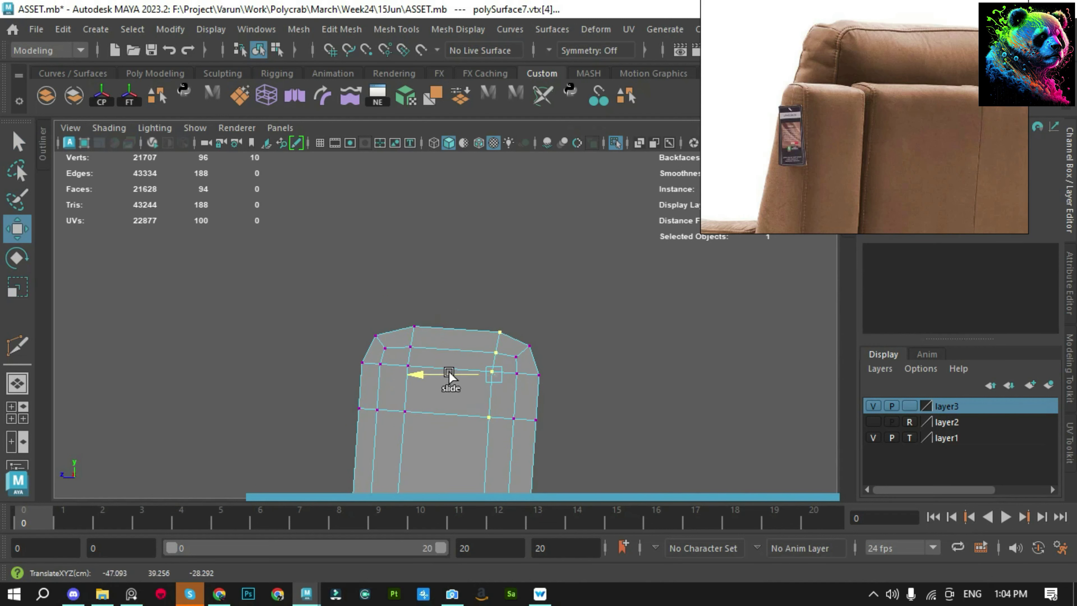
Raise the side panel's top row of vertices to round its smoothed top
{"action": "mouse_move", "coordinate": [363, 309]}
{"action": "left_mouse_down"}
{"action": "mouse_move", "coordinate": [476, 356]}
{"action": "mouse_move", "coordinate": [452, 344]}
{"action": "left_mouse_up"}
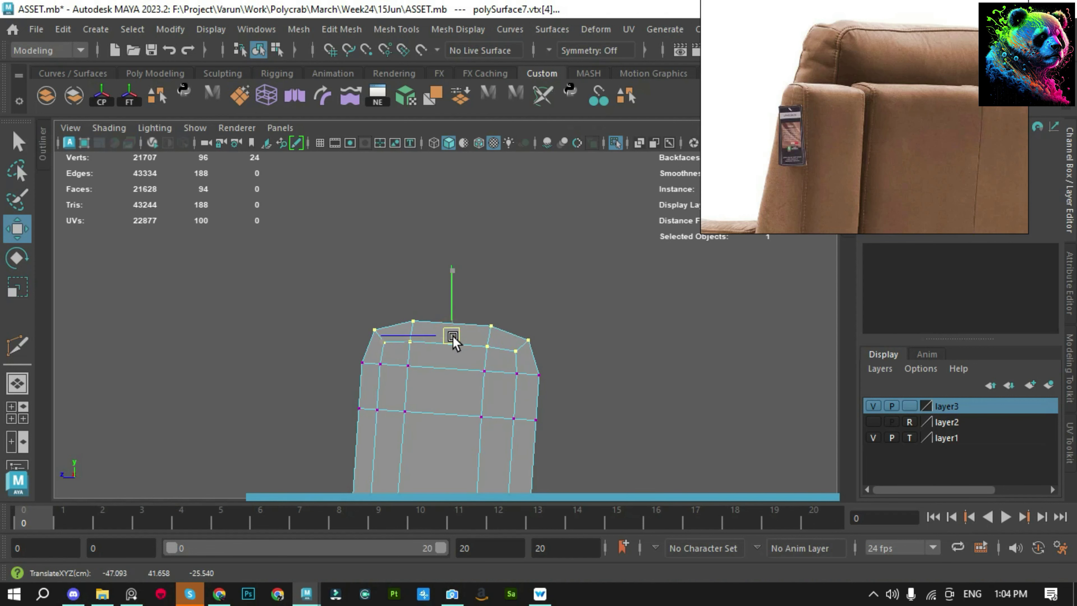
{"action": "key", "text": "F8"}
{"action": "key", "text": "3"}
{"action": "key", "text": "ctrl+s"}
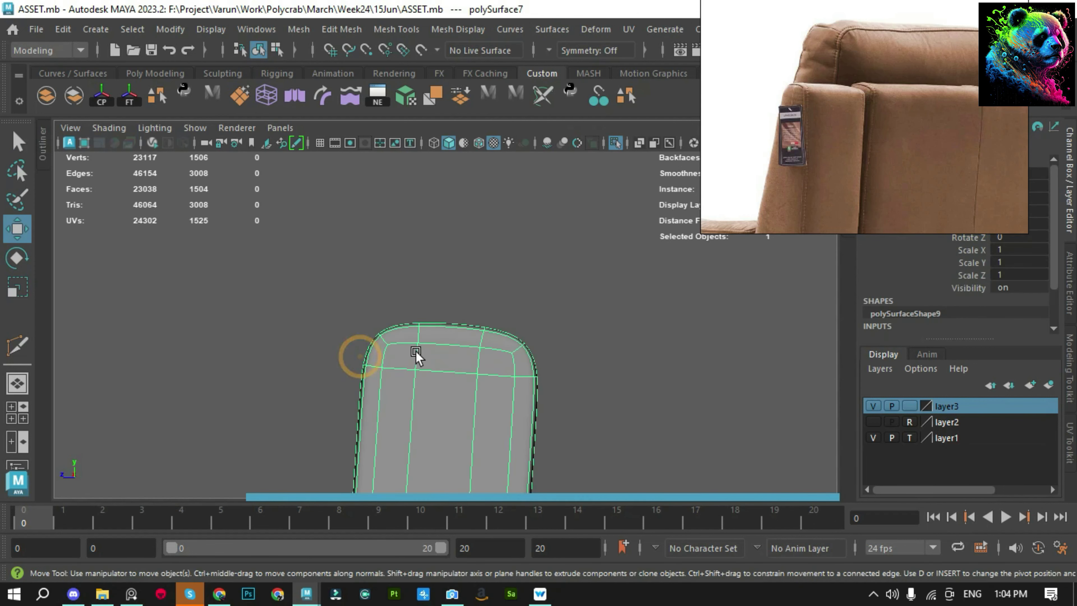
{"action": "key", "text": "F9"}
{"action": "mouse_move", "coordinate": [413, 305]}
{"action": "left_mouse_down"}
{"action": "mouse_move", "coordinate": [476, 351]}
{"action": "mouse_move", "coordinate": [451, 332]}
{"action": "left_mouse_up"}
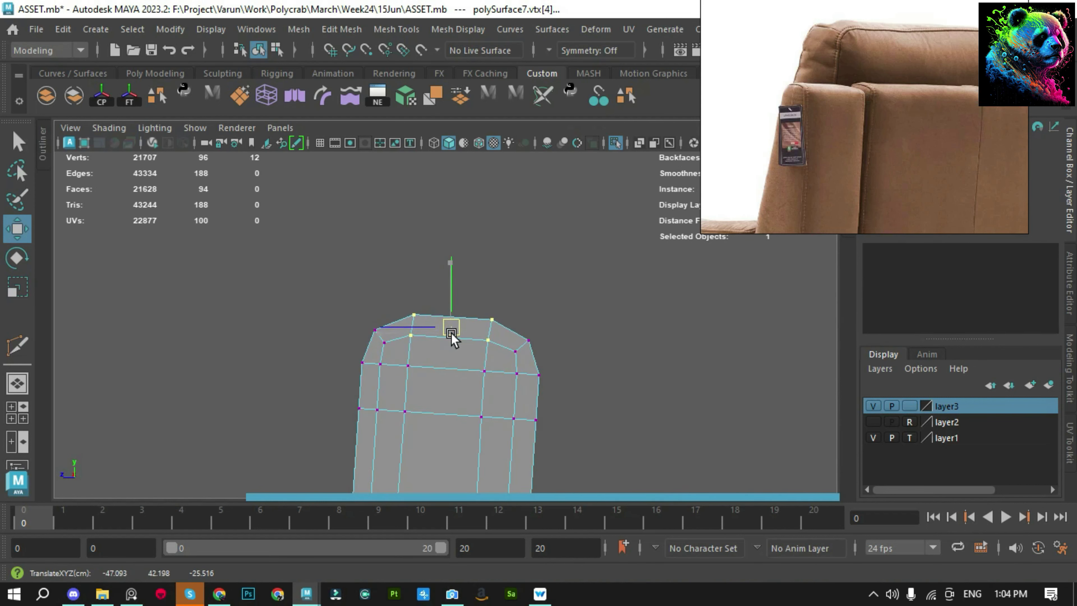
{"action": "left_click", "coordinate": [581, 292]}
Inspect the cushion and save the scene with the Move tool ready
{"action": "mouse_move", "coordinate": [581, 292]}
{"action": "left_mouse_down", "text": "alt"}
{"action": "mouse_move", "coordinate": [573, 311]}
{"action": "mouse_move", "coordinate": [432, 408]}
{"action": "mouse_move", "coordinate": [546, 369]}
{"action": "mouse_move", "coordinate": [502, 376]}
{"action": "mouse_move", "coordinate": [641, 402]}
{"action": "mouse_move", "coordinate": [670, 435]}
{"action": "mouse_move", "coordinate": [678, 403]}
{"action": "left_mouse_up", "text": "alt"}
{"action": "left_click", "coordinate": [502, 376]}
{"action": "left_click", "coordinate": [581, 407]}
{"action": "mouse_move", "coordinate": [581, 407]}
{"action": "left_mouse_down", "text": "alt"}
{"action": "mouse_move", "coordinate": [570, 363]}
{"action": "mouse_move", "coordinate": [365, 247]}
{"action": "mouse_move", "coordinate": [462, 226]}
{"action": "mouse_move", "coordinate": [530, 289]}
{"action": "mouse_move", "coordinate": [392, 332]}
{"action": "mouse_move", "coordinate": [434, 258]}
{"action": "mouse_move", "coordinate": [546, 387]}
{"action": "mouse_move", "coordinate": [647, 375]}
{"action": "left_mouse_up", "text": "alt"}
{"action": "key", "text": "q"}
{"action": "key", "text": "ctrl+s"}
{"action": "key", "text": "w"}
Show wireframe on shaded and frame the seam at the cushion corner
{"action": "left_click", "coordinate": [478, 143]}
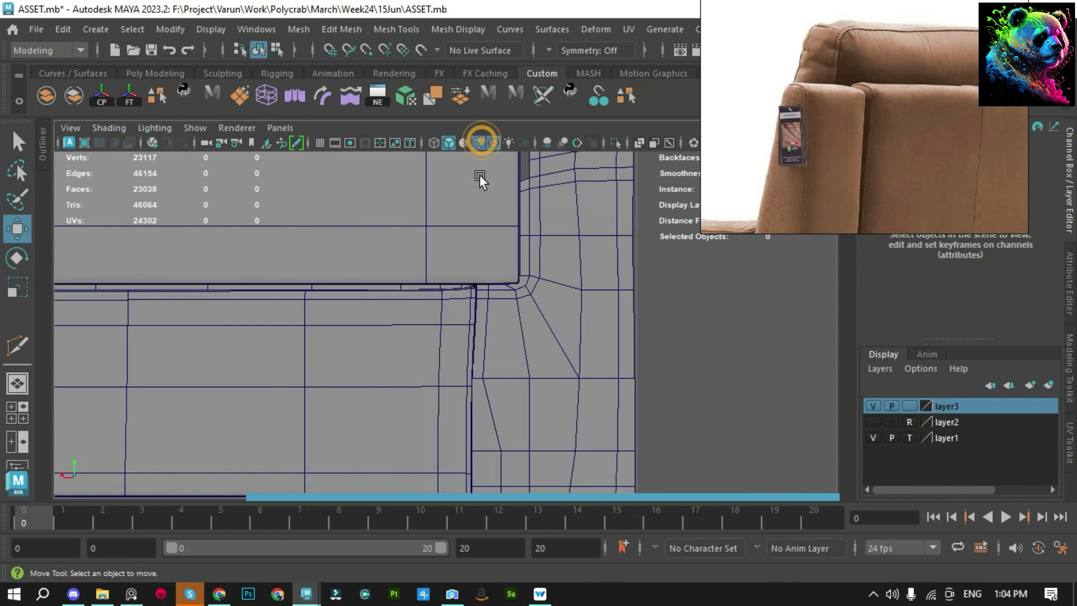
{"action": "left_click", "coordinate": [544, 293]}
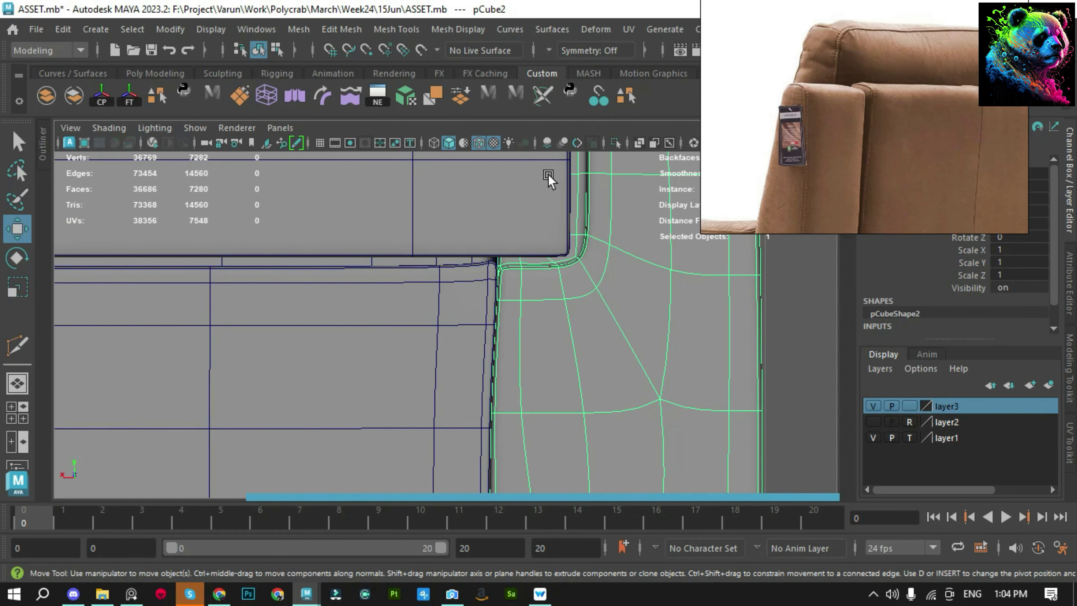
{"action": "left_click_drag", "start_coordinate": [548, 180], "coordinate": [569, 377], "text": "alt"}
{"action": "left_click", "coordinate": [726, 327]}
{"action": "left_click_drag", "start_coordinate": [725, 327], "coordinate": [553, 301], "text": "alt"}
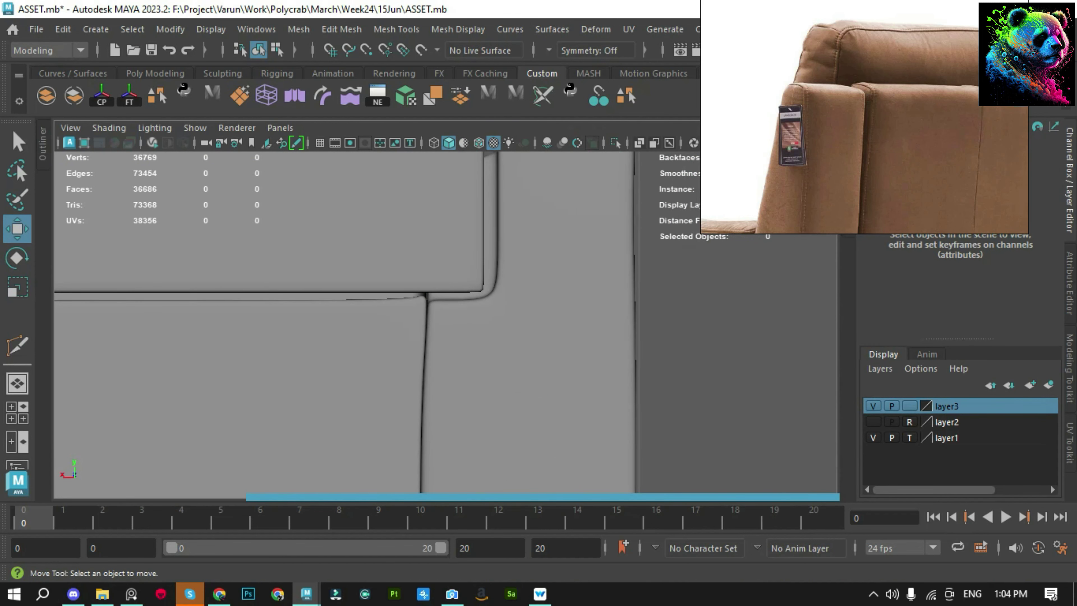
{"action": "scroll", "coordinate": [881, 144], "scroll_direction": "down", "scroll_amount": 5}
{"action": "scroll", "coordinate": [771, 214], "scroll_direction": "up", "scroll_amount": 5}
{"action": "scroll", "coordinate": [881, 143], "scroll_direction": "up", "scroll_amount": 2}
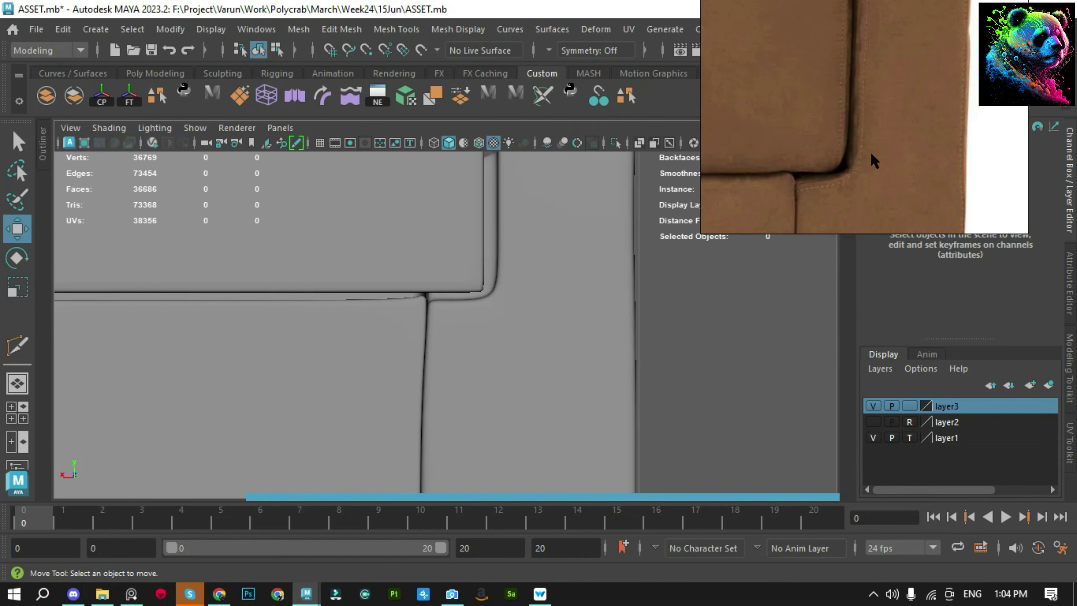
Shift the seat cushion's corner vertices sideways along X
{"action": "left_click", "coordinate": [481, 308]}
{"action": "key", "text": "F9"}
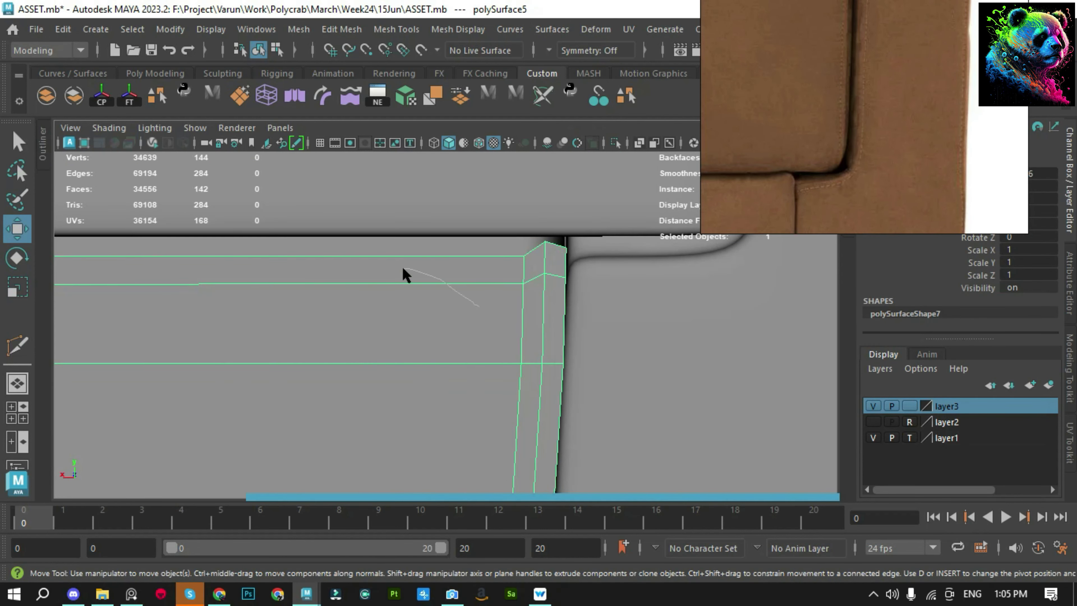
{"action": "left_click_drag", "start_coordinate": [507, 181], "coordinate": [551, 306]}
{"action": "left_click_drag", "start_coordinate": [488, 263], "coordinate": [468, 234]}
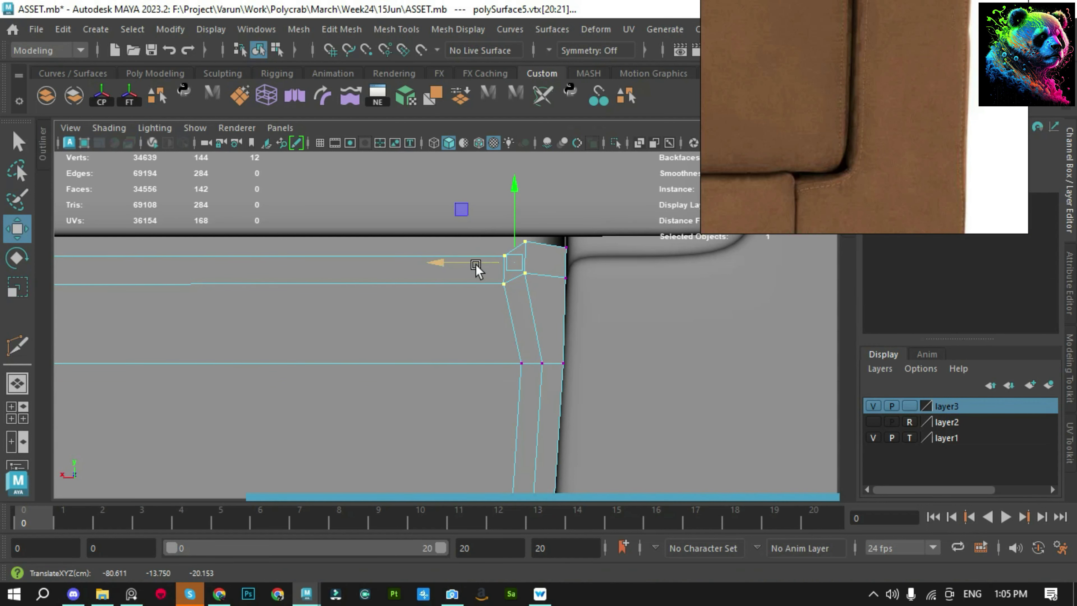
{"action": "key", "text": "F8"}
Raise and push outward the corner vertices to tighten the seam against the arm
{"action": "left_click", "coordinate": [720, 358]}
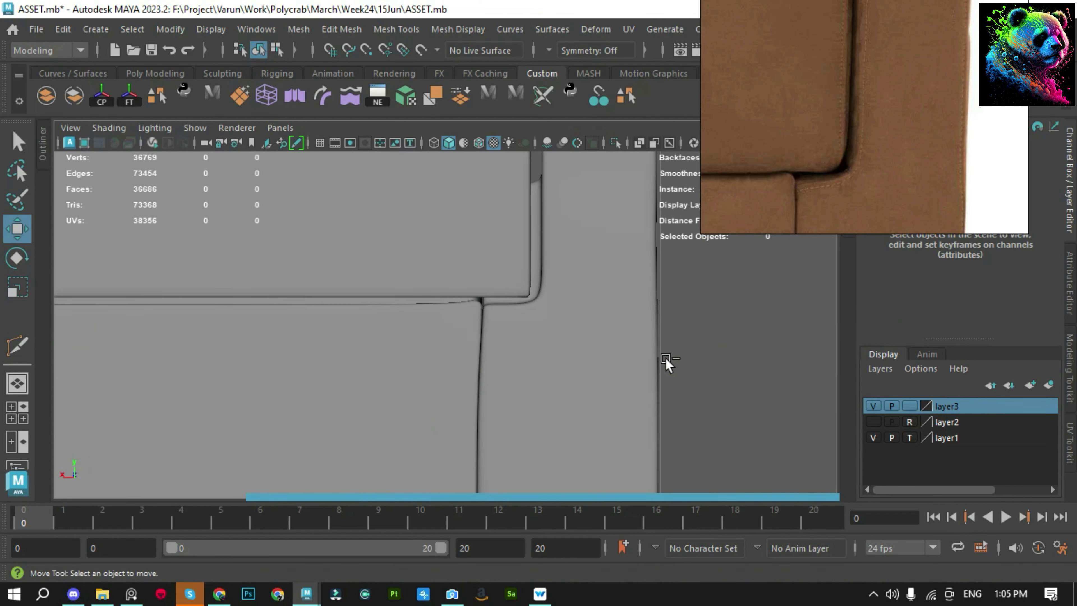
{"action": "scroll", "coordinate": [685, 450], "scroll_direction": "up", "scroll_amount": 3}
{"action": "key", "text": "F9"}
{"action": "scroll", "coordinate": [408, 208], "scroll_direction": "up", "scroll_amount": 2}
{"action": "left_click_drag", "start_coordinate": [382, 180], "coordinate": [648, 298]}
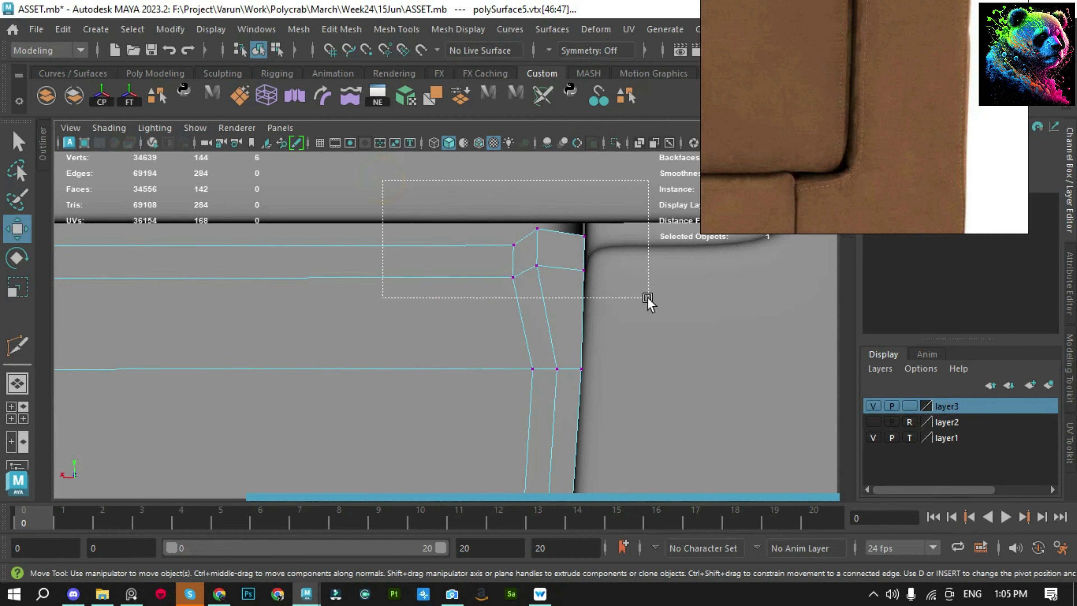
{"action": "left_click_drag", "start_coordinate": [551, 210], "coordinate": [551, 205]}
{"action": "left_click_drag", "start_coordinate": [471, 229], "coordinate": [524, 297]}
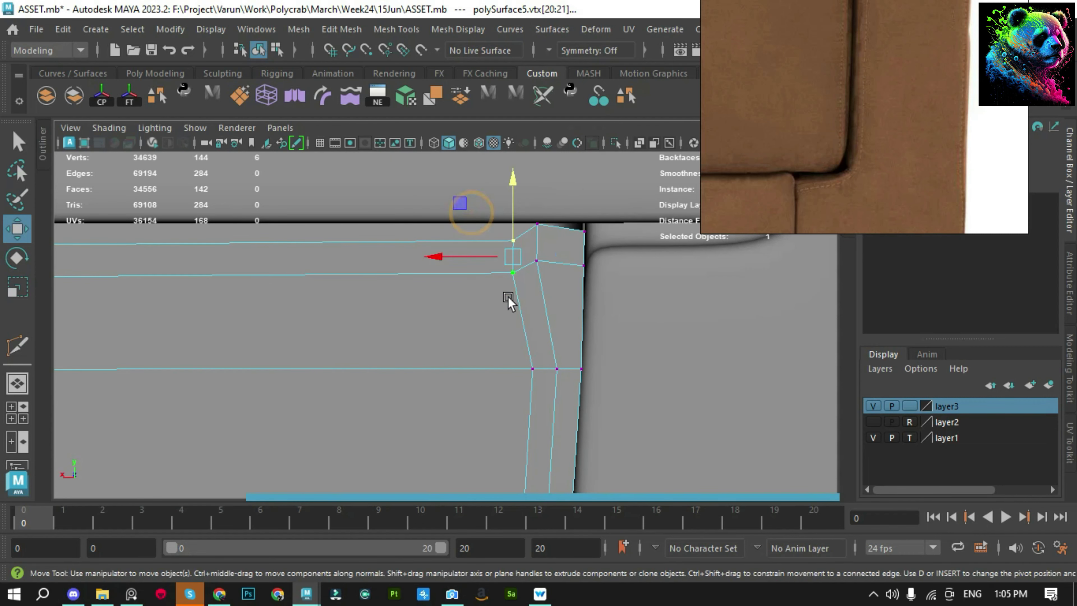
{"action": "left_click_drag", "start_coordinate": [488, 253], "coordinate": [472, 257]}
{"action": "key", "text": "F8"}
Select the seat cushion and save the scene
{"action": "scroll", "coordinate": [504, 312], "scroll_direction": "down", "scroll_amount": 3}
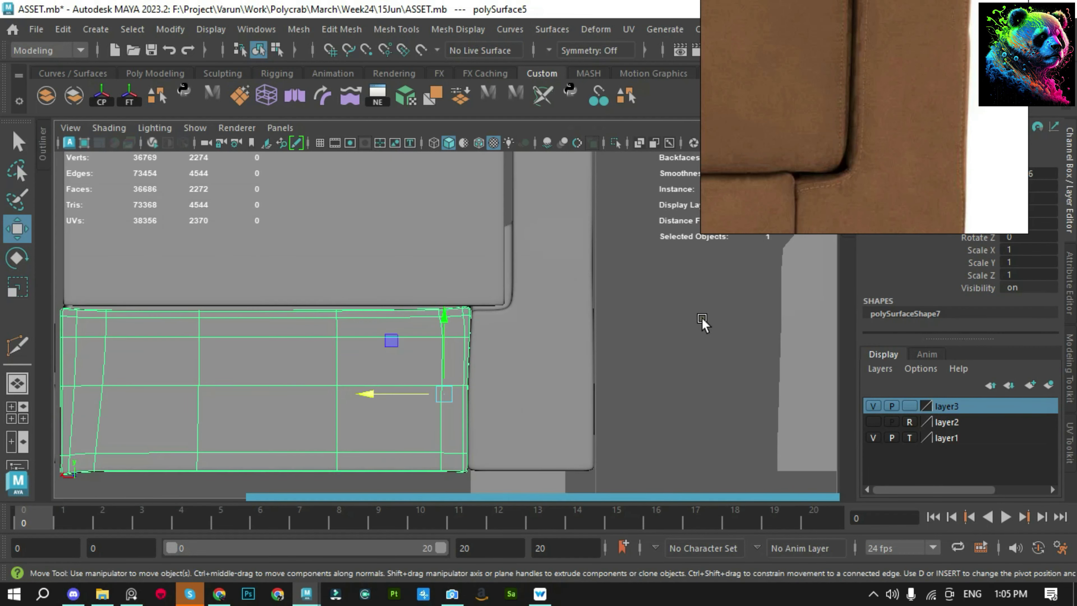
{"action": "left_click", "coordinate": [533, 358]}
{"action": "key", "text": "ctrl+s"}
{"action": "scroll", "coordinate": [437, 343], "scroll_direction": "up", "scroll_amount": 2}
{"action": "key", "text": "ctrl+s"}
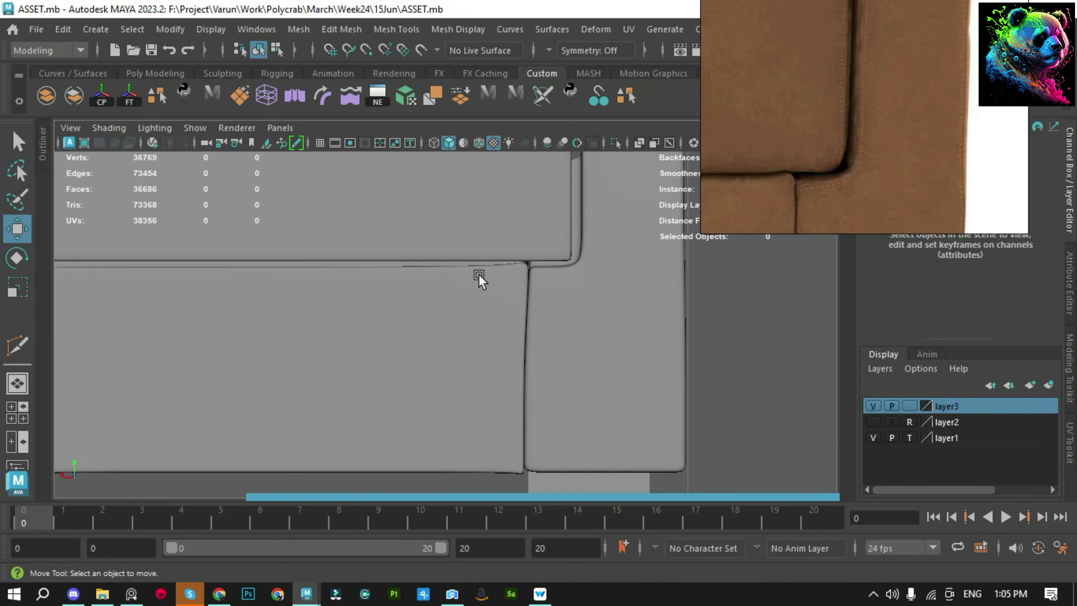
{"action": "scroll", "coordinate": [479, 278], "scroll_direction": "down", "scroll_amount": 3}
{"action": "scroll", "coordinate": [461, 293], "scroll_direction": "down", "scroll_amount": 1}
{"action": "scroll", "coordinate": [501, 341], "scroll_direction": "up", "scroll_amount": 1}
{"action": "key", "text": "ctrl+s"}
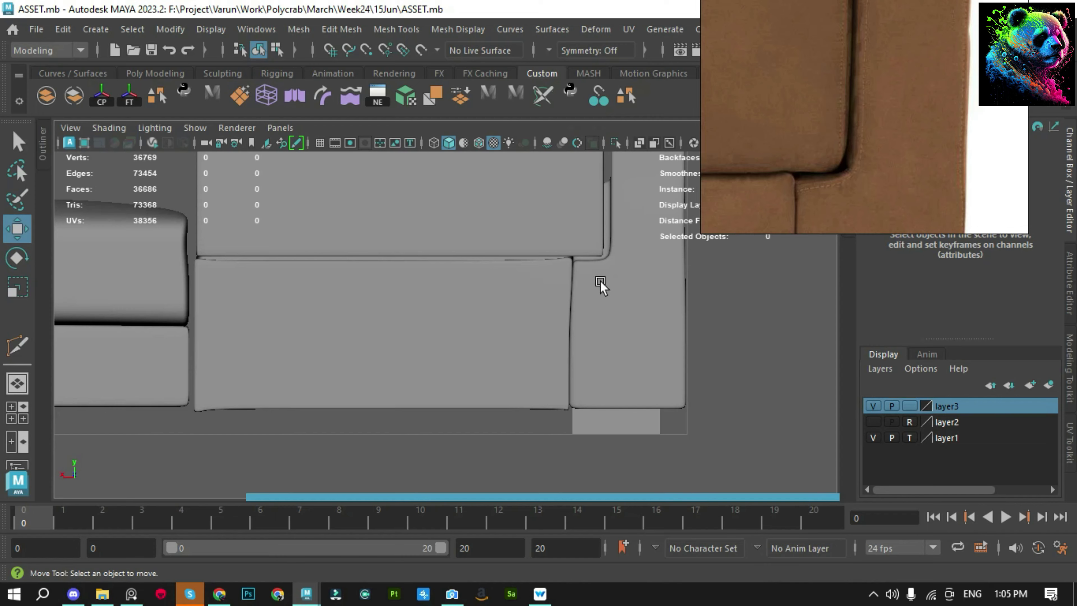
{"action": "scroll", "coordinate": [599, 271], "scroll_direction": "up", "scroll_amount": 2}
{"action": "scroll", "coordinate": [668, 384], "scroll_direction": "up", "scroll_amount": 2}
{"action": "scroll", "coordinate": [476, 308], "scroll_direction": "up", "scroll_amount": 2}
Select the armrest pCube2's inner corner vertices and nudge them toward the seam
{"action": "left_click", "coordinate": [610, 400]}
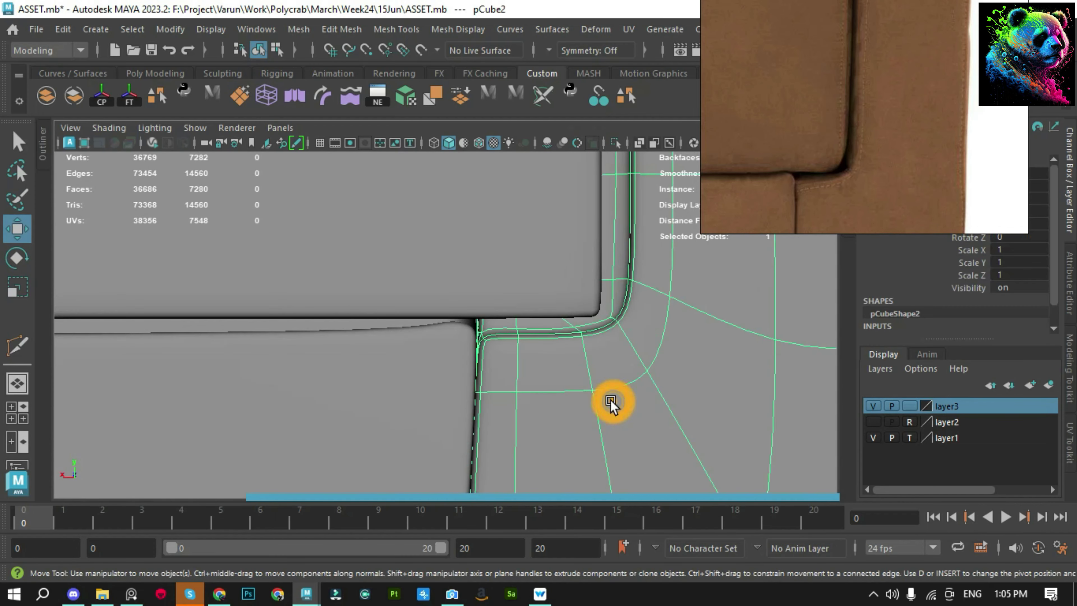
{"action": "right_click_drag", "start_coordinate": [610, 400], "coordinate": [583, 338]}
{"action": "left_click_drag", "start_coordinate": [680, 381], "coordinate": [679, 380]}
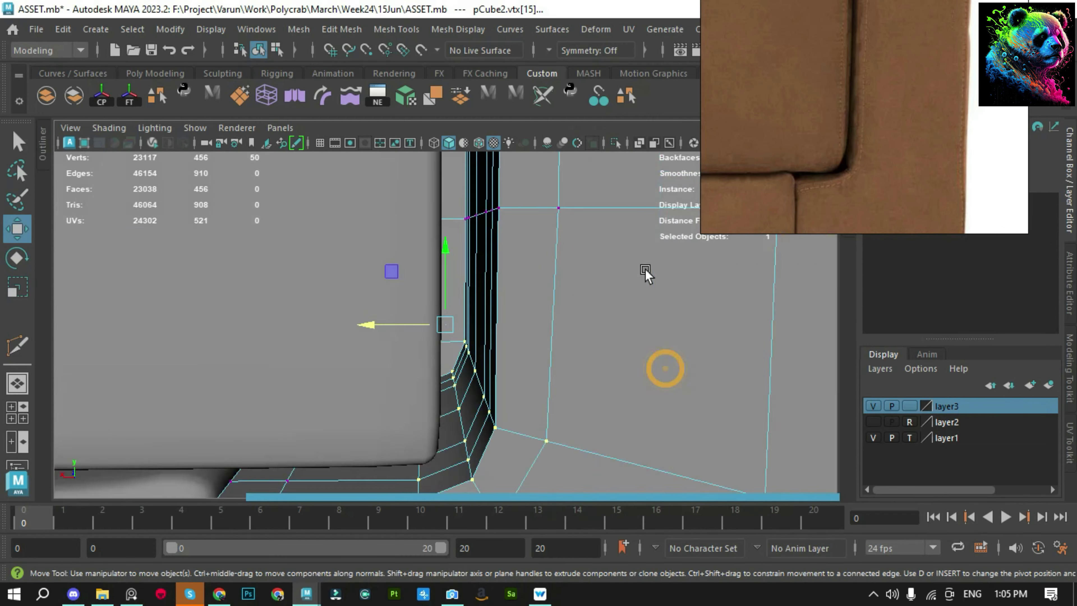
{"action": "left_click_drag", "start_coordinate": [644, 271], "coordinate": [416, 301], "text": "alt"}
{"action": "mouse_move", "coordinate": [455, 227]}
{"action": "left_mouse_down", "text": "alt"}
{"action": "mouse_move", "coordinate": [497, 355]}
{"action": "mouse_move", "coordinate": [498, 341]}
{"action": "left_mouse_up", "text": "alt"}
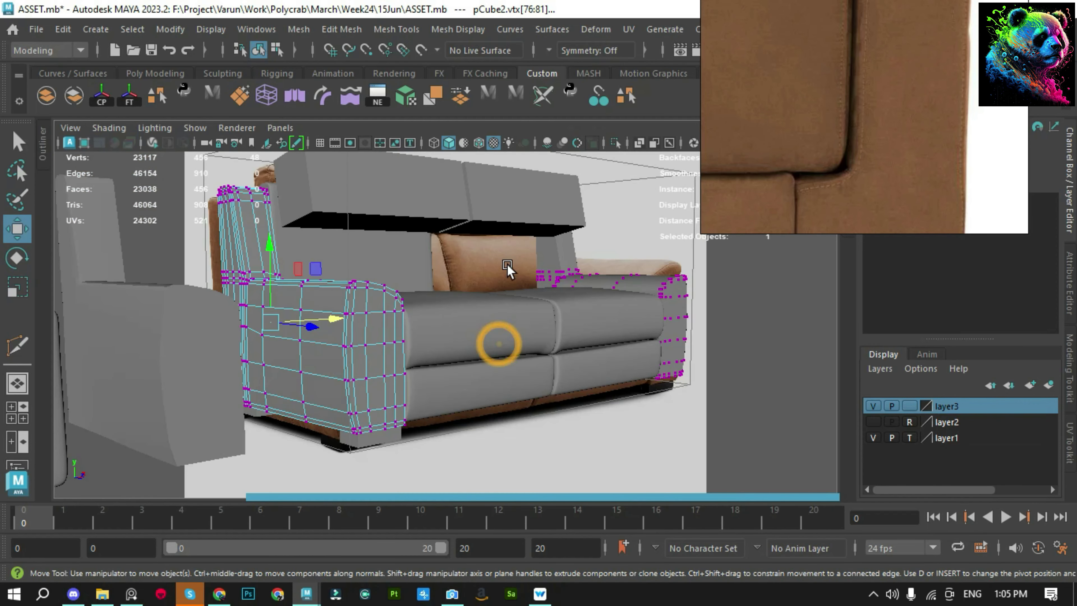
{"action": "scroll", "coordinate": [386, 353], "scroll_direction": "up", "scroll_amount": 5}
{"action": "left_click_drag", "start_coordinate": [596, 271], "coordinate": [580, 267]}
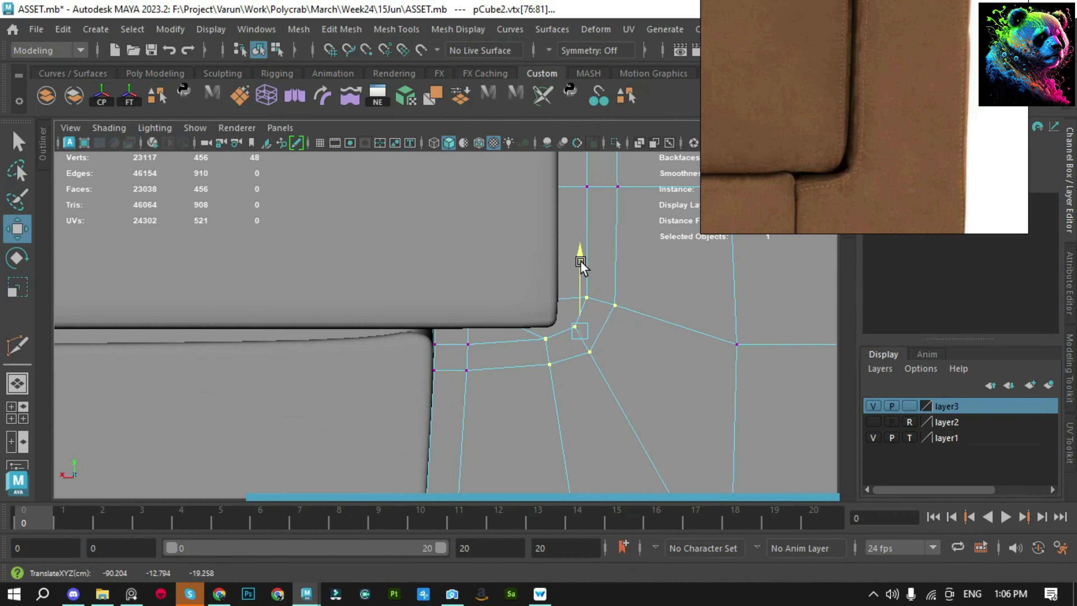
{"action": "left_click_drag", "start_coordinate": [525, 326], "coordinate": [559, 394], "text": "ctrl"}
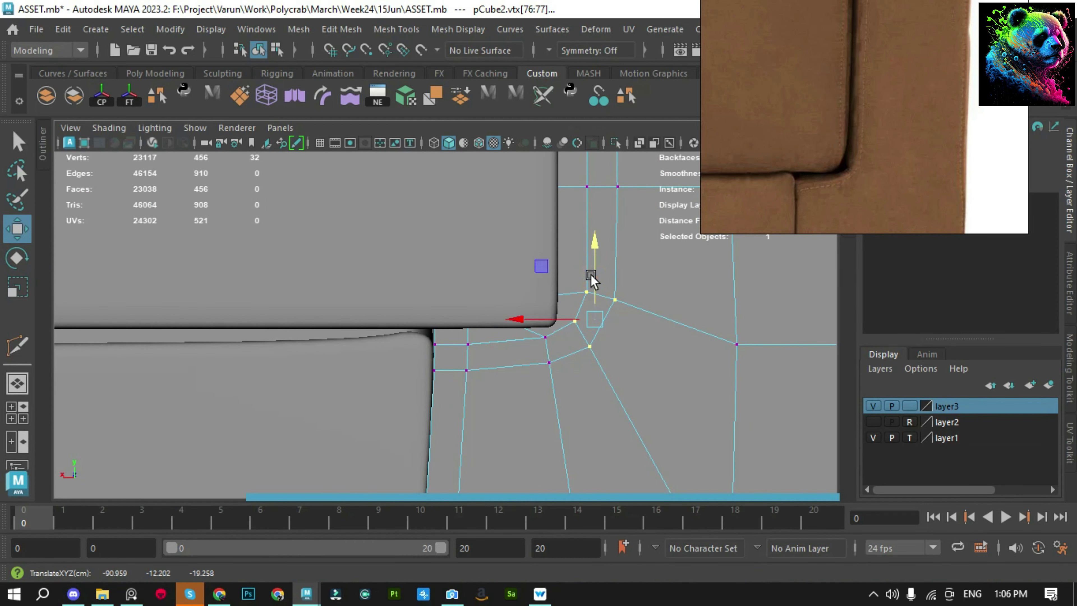
{"action": "mouse_move", "coordinate": [471, 271]}
{"action": "left_mouse_down", "text": "ctrl"}
{"action": "mouse_move", "coordinate": [432, 365]}
{"action": "mouse_move", "coordinate": [545, 326]}
{"action": "mouse_move", "coordinate": [479, 212]}
{"action": "left_mouse_up", "text": "ctrl"}
Reselect the armrest panel's corner vertices in perspective and frame them
{"action": "key", "text": "space"}
{"action": "left_click_drag", "start_coordinate": [538, 338], "coordinate": [538, 378]}
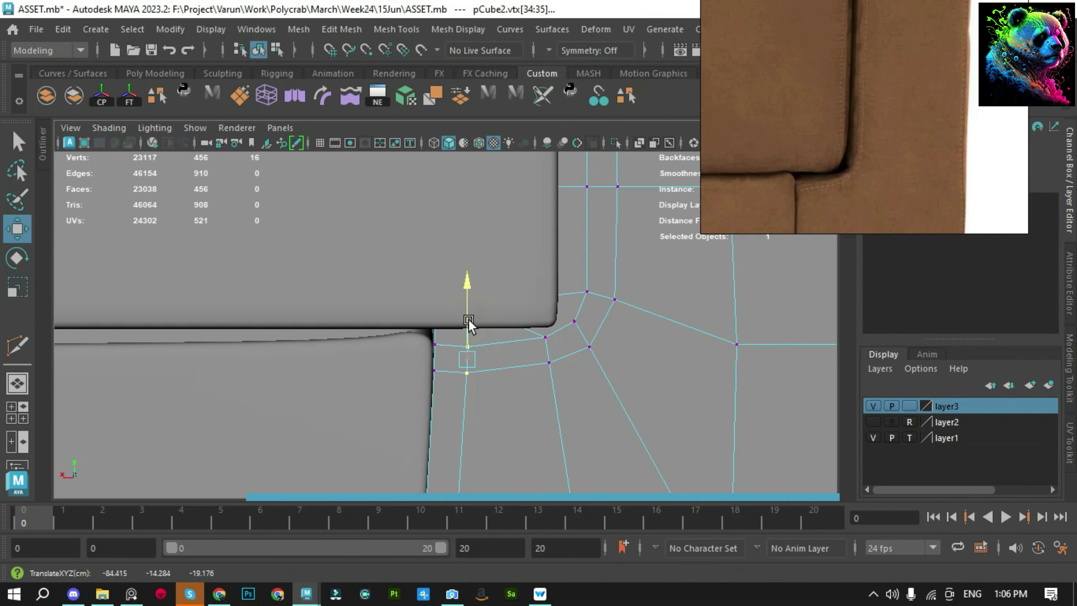
{"action": "key", "text": "space"}
{"action": "left_click_drag", "start_coordinate": [456, 414], "coordinate": [456, 373]}
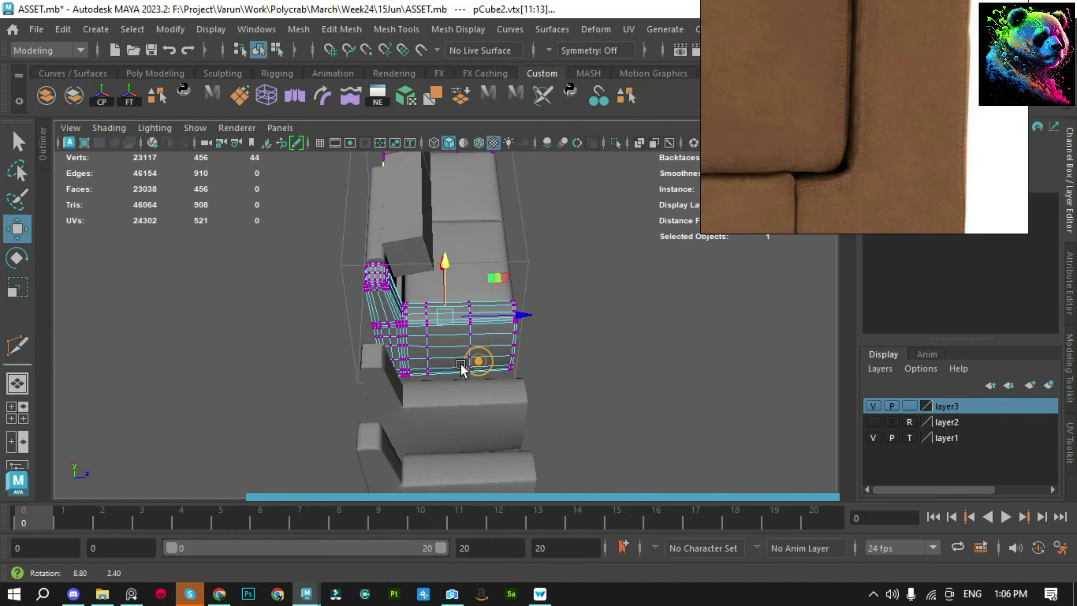
{"action": "left_click_drag", "start_coordinate": [583, 386], "coordinate": [417, 248]}
{"action": "key", "text": "f"}
Isolate a single corner vertex in wireframe and move it to close the seam gap
{"action": "key", "text": "4"}
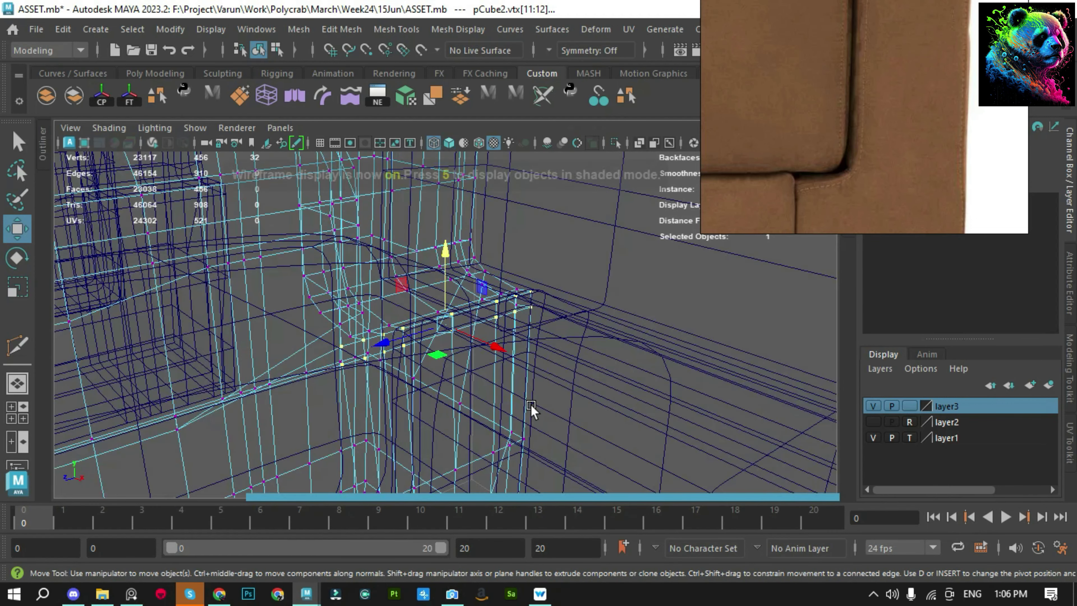
{"action": "mouse_move", "coordinate": [529, 408]}
{"action": "left_mouse_down", "text": "alt"}
{"action": "mouse_move", "coordinate": [476, 406]}
{"action": "mouse_move", "coordinate": [277, 278]}
{"action": "left_mouse_up", "text": "alt"}
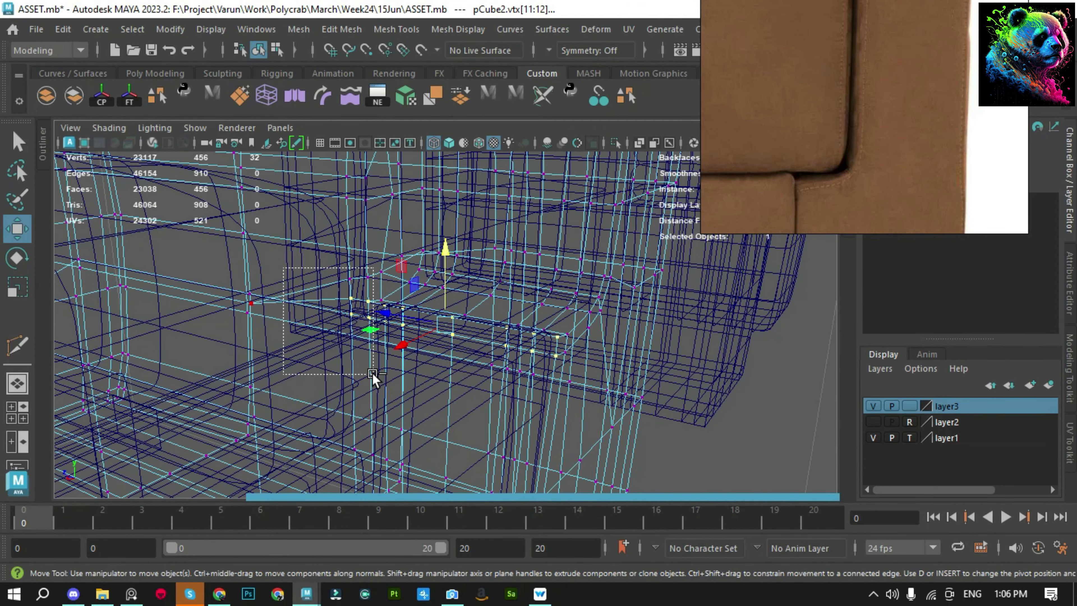
{"action": "left_click_drag", "start_coordinate": [373, 377], "coordinate": [566, 294], "text": "ctrl"}
{"action": "key", "text": "f"}
{"action": "key", "text": "5"}
{"action": "left_click", "coordinate": [432, 295]}
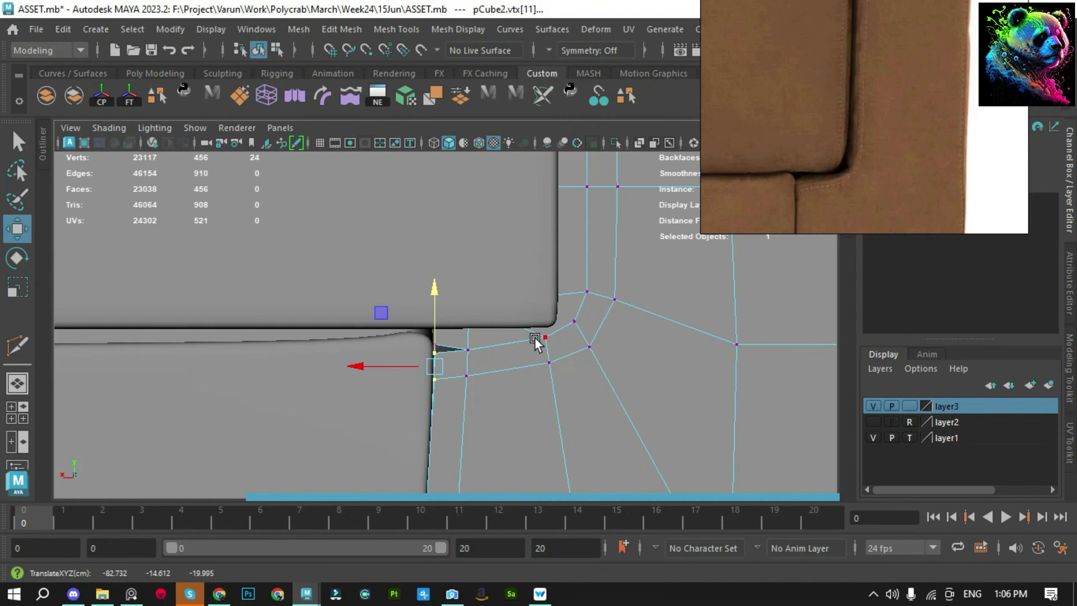
{"action": "key", "text": "F8"}
Move the back panel's lower corner vertices left toward the seam
{"action": "left_click", "coordinate": [770, 393]}
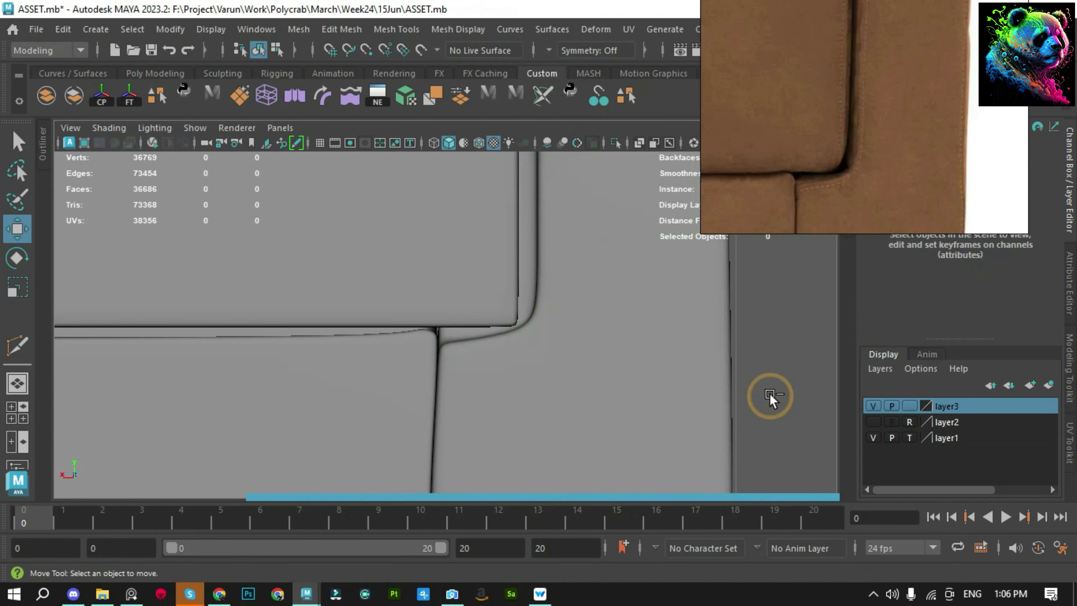
{"action": "key", "text": "ctrl+z"}
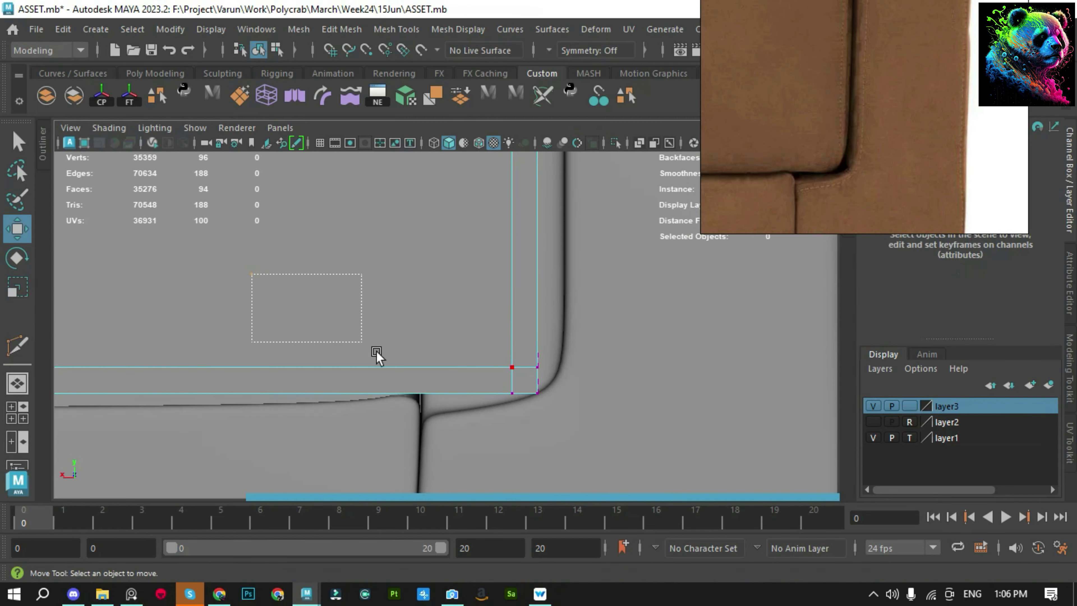
{"action": "left_click_drag", "start_coordinate": [531, 477], "coordinate": [530, 477]}
{"action": "left_click_drag", "start_coordinate": [453, 375], "coordinate": [441, 378]}
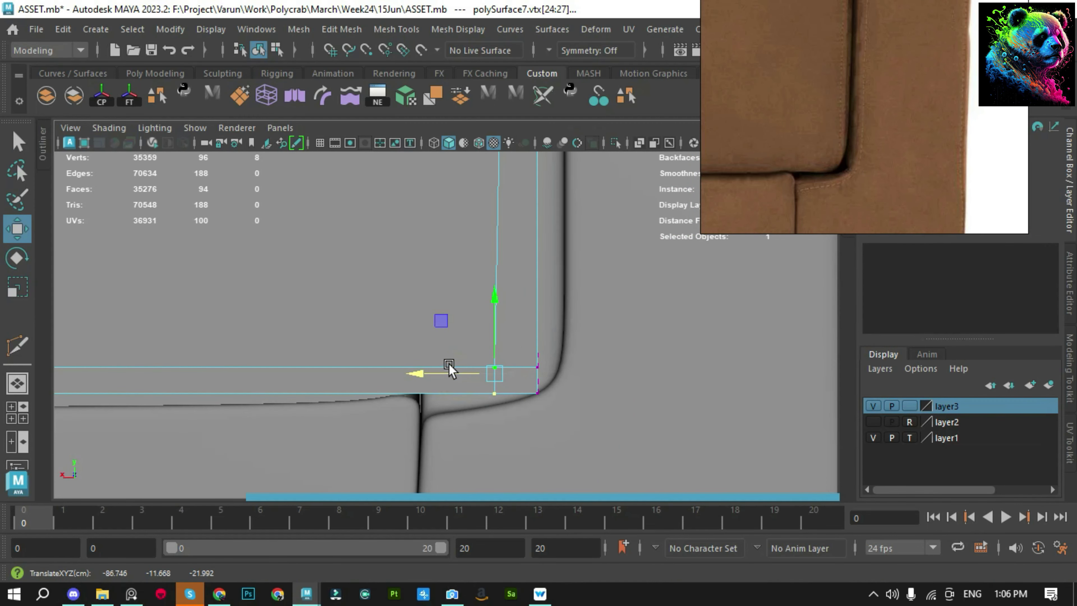
{"action": "key", "text": "4"}
{"action": "key", "text": "6"}
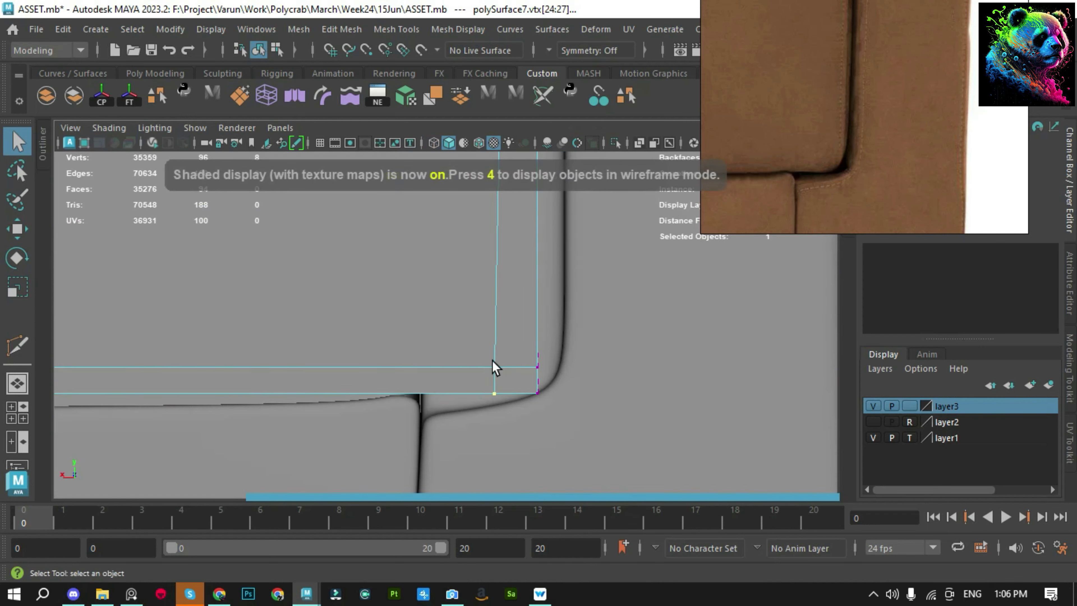
Select and frame the vertices along the panel's other corner, then undo that selection
{"action": "scroll", "coordinate": [523, 374], "scroll_direction": "down", "scroll_amount": 5}
{"action": "left_click_drag", "start_coordinate": [216, 252], "coordinate": [365, 313]}
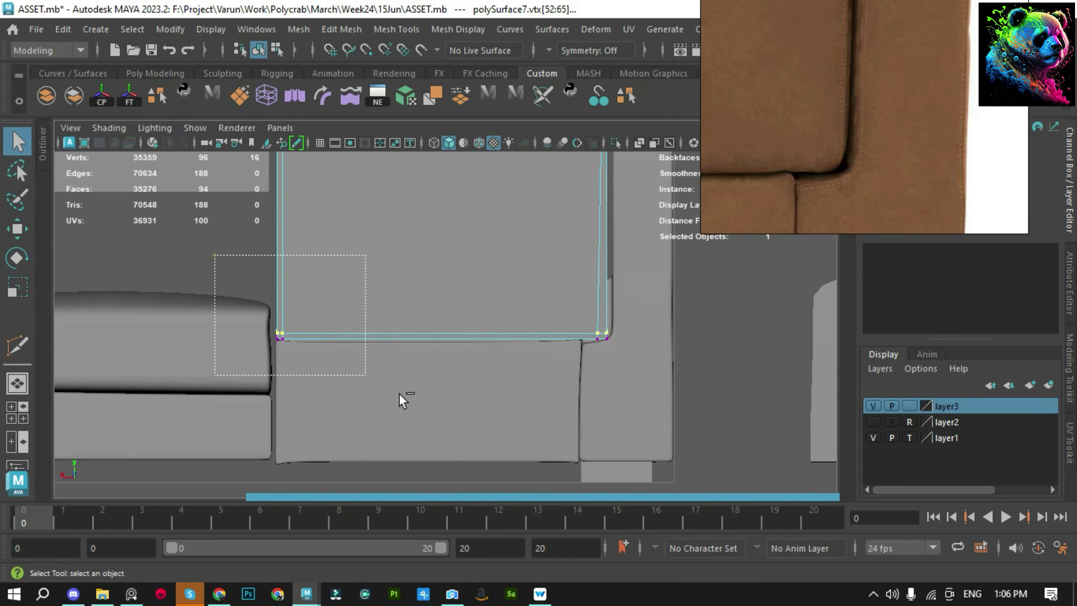
{"action": "key", "text": "f"}
{"action": "scroll", "coordinate": [551, 392], "scroll_direction": "down", "scroll_amount": 5}
{"action": "key", "text": "w"}
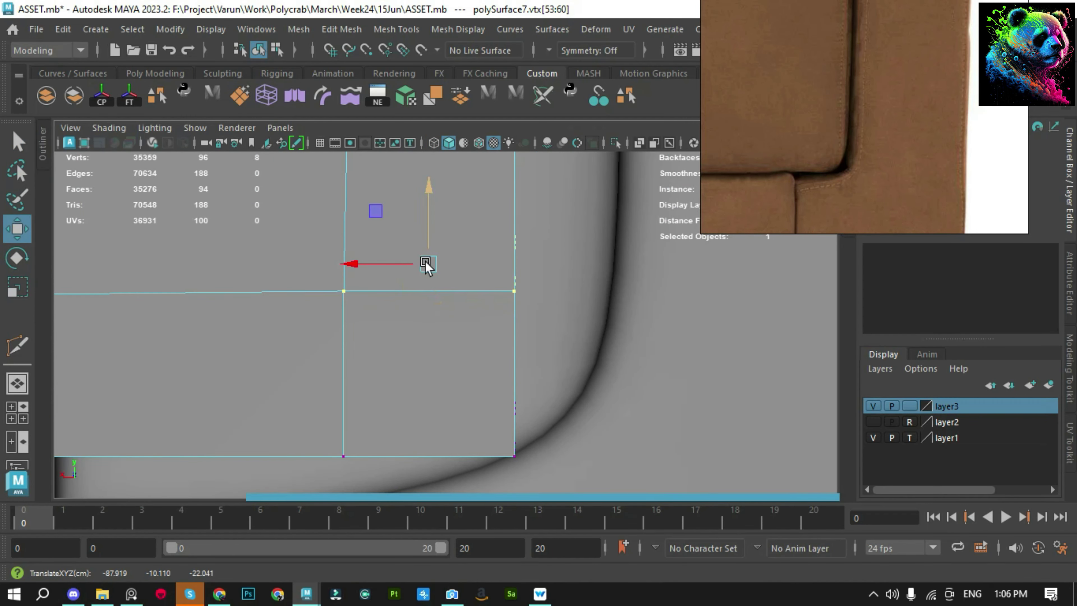
{"action": "scroll", "coordinate": [560, 279], "scroll_direction": "down", "scroll_amount": 3}
{"action": "scroll", "coordinate": [442, 279], "scroll_direction": "up", "scroll_amount": 3}
{"action": "left_click", "coordinate": [504, 434]}
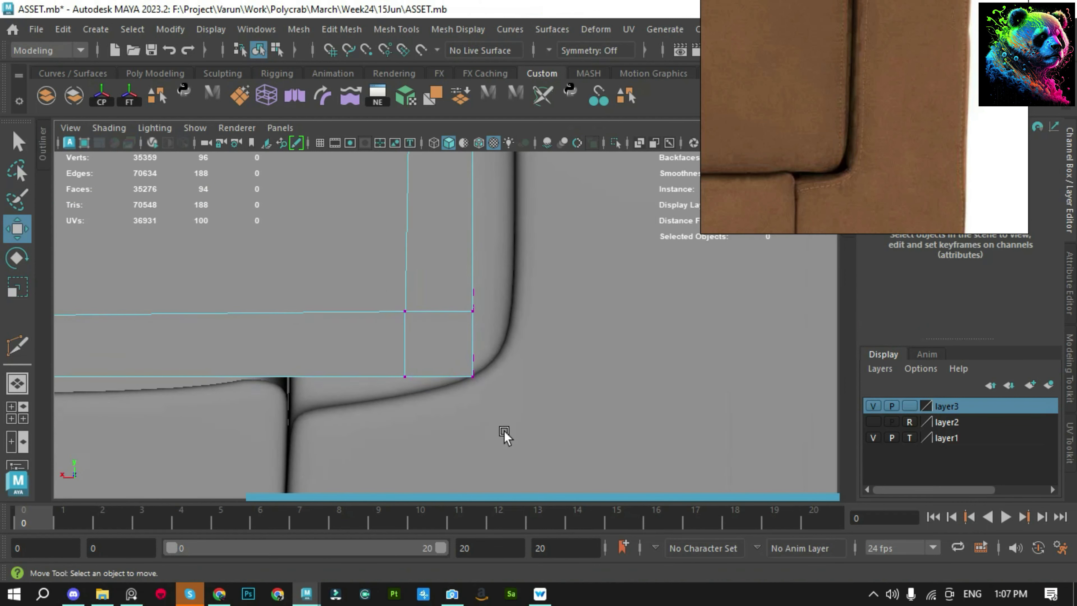
{"action": "key", "text": "ctrl+z"}
Pull the rounded corner's edges inward so the panel hugs the seam
{"action": "left_click_drag", "start_coordinate": [511, 423], "coordinate": [544, 353]}
{"action": "left_click_drag", "start_coordinate": [387, 360], "coordinate": [410, 331], "text": "alt"}
{"action": "key", "text": "q"}
{"action": "scroll", "coordinate": [443, 409], "scroll_direction": "up", "scroll_amount": 3}
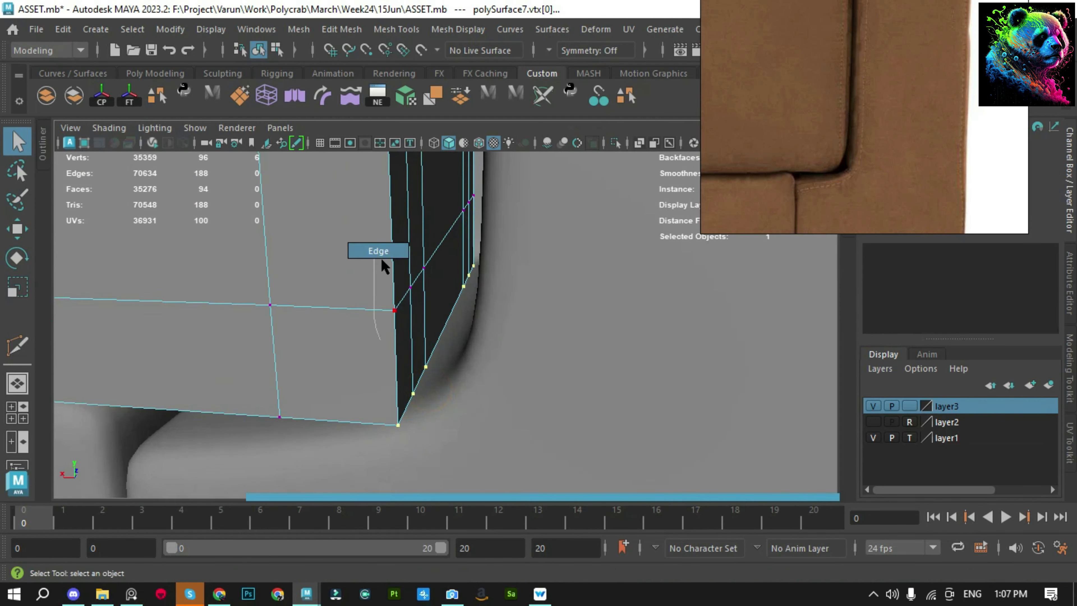
{"action": "right_click_drag", "start_coordinate": [443, 409], "coordinate": [380, 257], "text": "ctrl"}
{"action": "scroll", "coordinate": [296, 392], "scroll_direction": "up", "scroll_amount": 3}
{"action": "scroll", "coordinate": [448, 412], "scroll_direction": "up", "scroll_amount": 2}
{"action": "key", "text": "w"}
{"action": "key", "text": "f"}
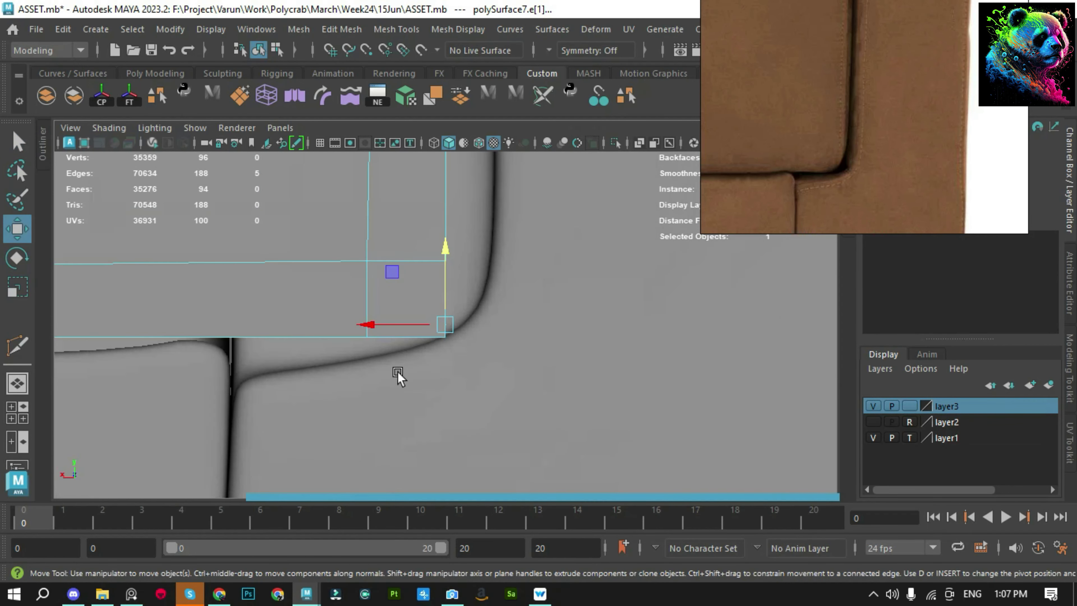
{"action": "left_click_drag", "start_coordinate": [450, 320], "coordinate": [422, 307]}
{"action": "key", "text": "F8"}
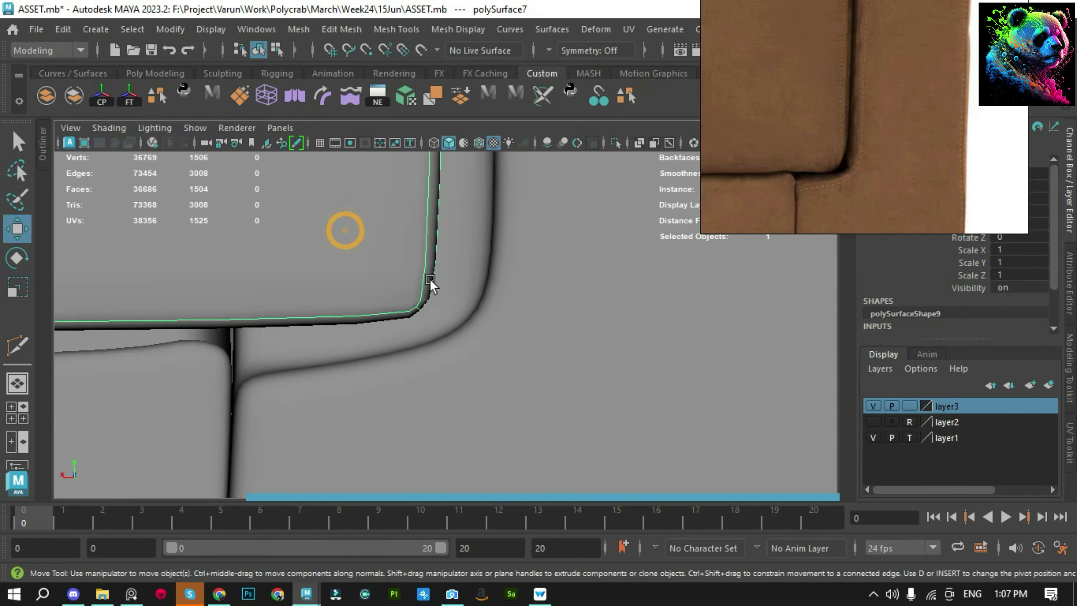
Select the back cushion panel from a new camera angle
{"action": "left_click", "coordinate": [716, 339]}
{"action": "key", "text": "space"}
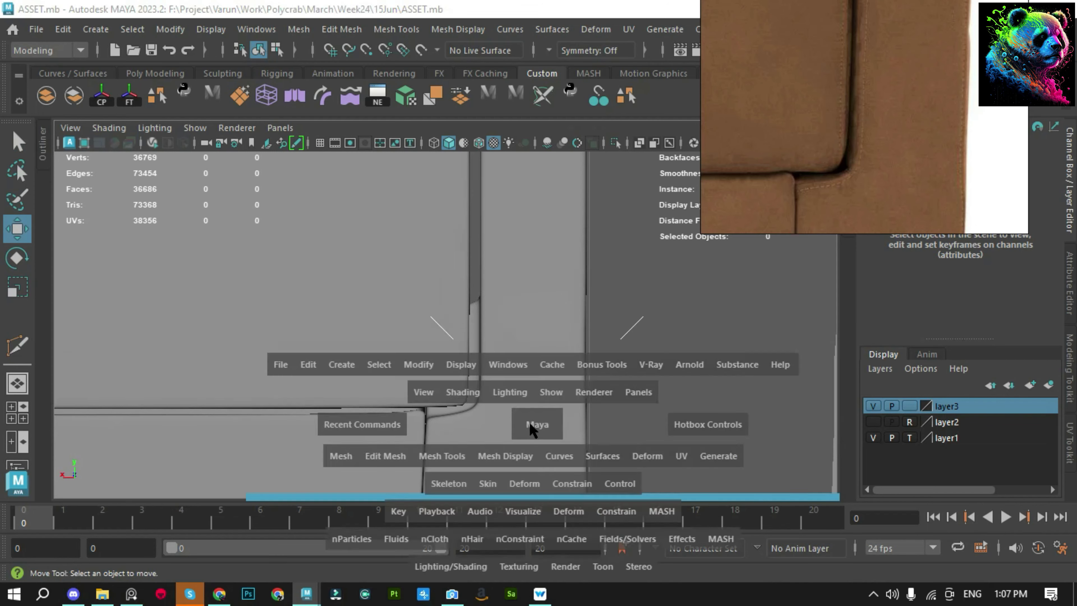
{"action": "left_click_drag", "start_coordinate": [546, 429], "coordinate": [427, 325], "text": "alt"}
{"action": "scroll", "coordinate": [476, 324], "scroll_direction": "up", "scroll_amount": 3}
{"action": "scroll", "coordinate": [477, 325], "scroll_direction": "up", "scroll_amount": 2}
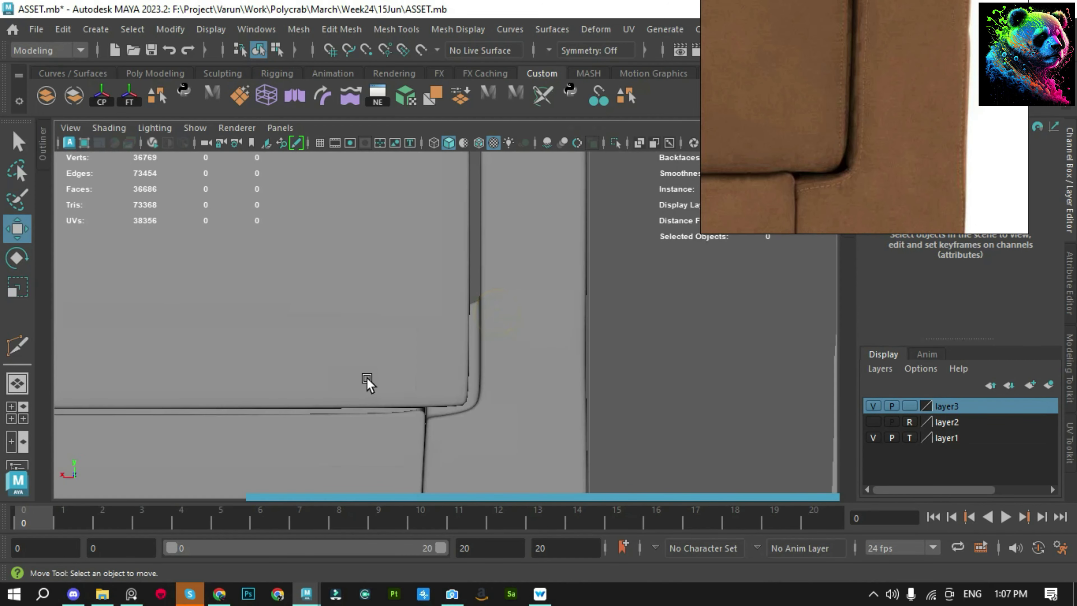
{"action": "left_click", "coordinate": [389, 337]}
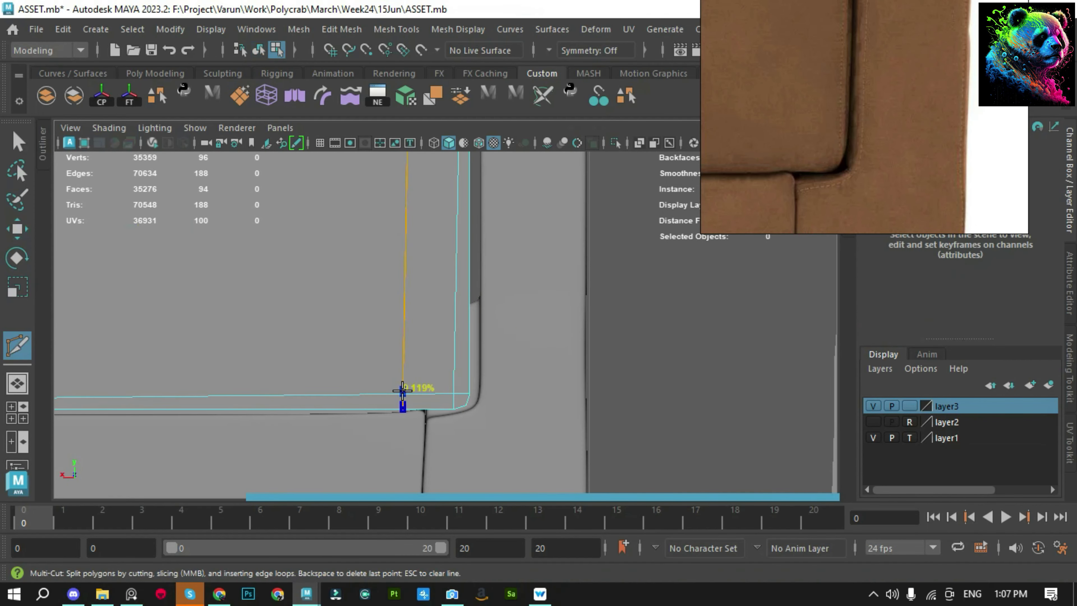
Insert a vertical and a horizontal edge loop near the cushion panel's corner with Multi-Cut
{"action": "left_click", "coordinate": [409, 395], "text": "ctrl"}
{"action": "left_click", "coordinate": [412, 373], "text": "ctrl"}
{"action": "key", "text": "q"}
{"action": "left_click", "coordinate": [688, 321]}
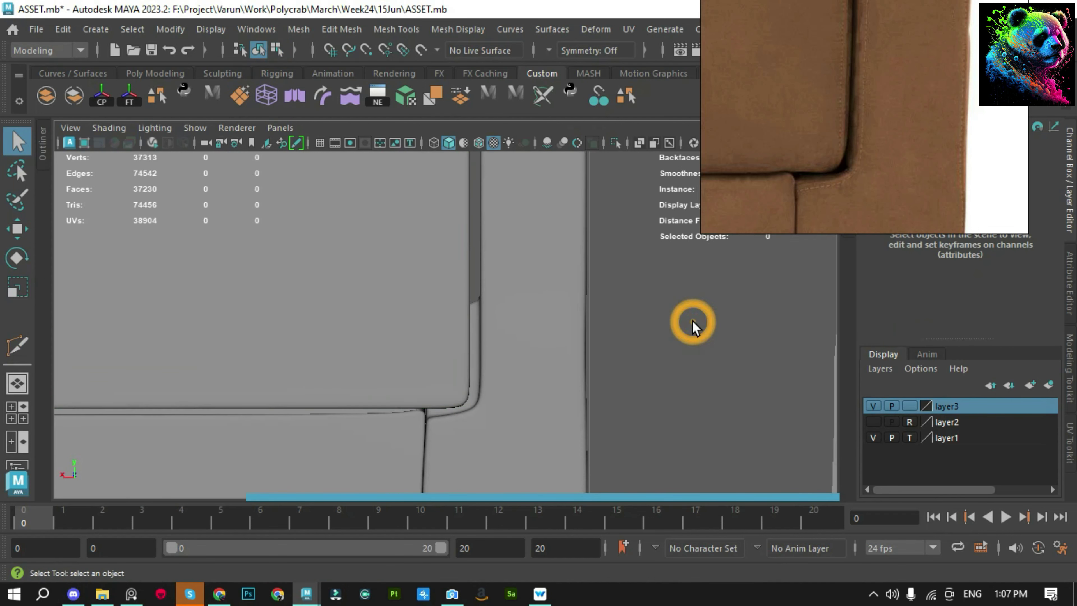
Zoom in and out to compare the panel with the reference sofa image
{"action": "scroll", "coordinate": [248, 329], "scroll_direction": "down", "scroll_amount": 2}
{"action": "scroll", "coordinate": [248, 329], "scroll_direction": "down", "scroll_amount": 2}
{"action": "scroll", "coordinate": [844, 186], "scroll_direction": "down", "scroll_amount": 3}
{"action": "scroll", "coordinate": [843, 186], "scroll_direction": "up", "scroll_amount": 3}
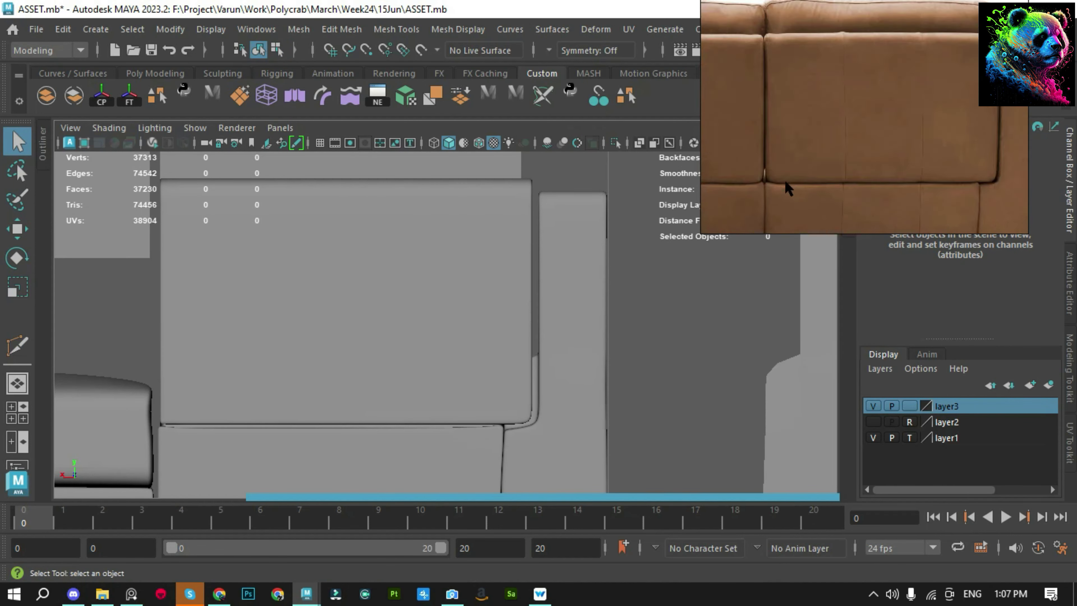
{"action": "scroll", "coordinate": [784, 179], "scroll_direction": "up", "scroll_amount": 2}
{"action": "scroll", "coordinate": [770, 182], "scroll_direction": "down", "scroll_amount": 1}
{"action": "scroll", "coordinate": [767, 104], "scroll_direction": "up", "scroll_amount": 2}
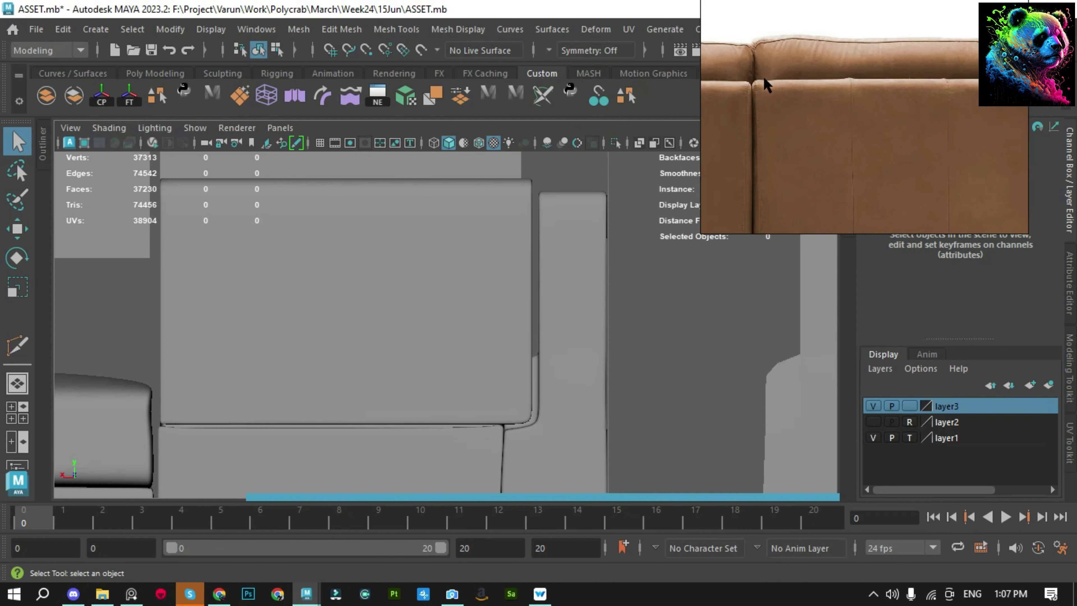
{"action": "scroll", "coordinate": [763, 89], "scroll_direction": "down", "scroll_amount": 1}
{"action": "scroll", "coordinate": [758, 94], "scroll_direction": "down", "scroll_amount": 2}
{"action": "scroll", "coordinate": [800, 96], "scroll_direction": "up", "scroll_amount": 3}
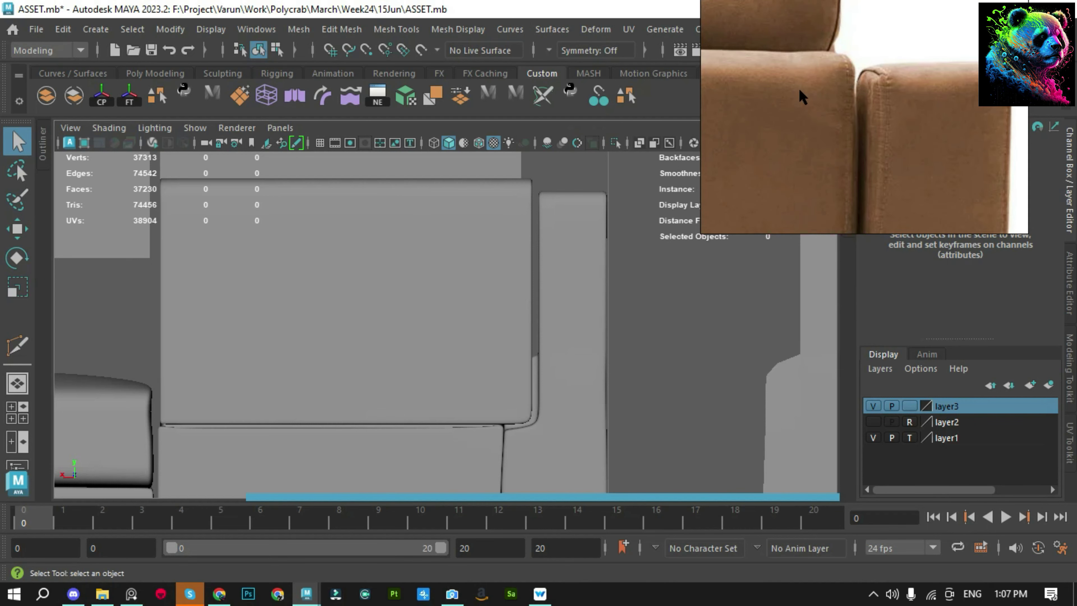
{"action": "scroll", "coordinate": [538, 229], "scroll_direction": "up", "scroll_amount": 2}
Save the scene and orbit around to show the reference image plane
{"action": "key", "text": "space"}
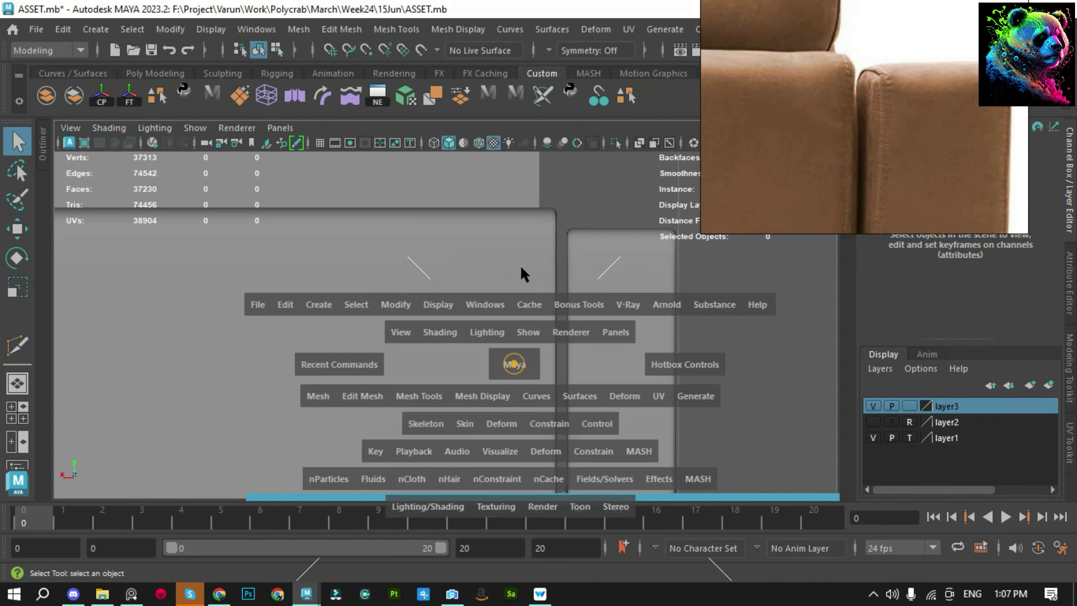
{"action": "key", "text": "ctrl+s"}
{"action": "scroll", "coordinate": [519, 264], "scroll_direction": "down", "scroll_amount": 5}
{"action": "left_click_drag", "start_coordinate": [519, 264], "coordinate": [669, 372], "text": "alt"}
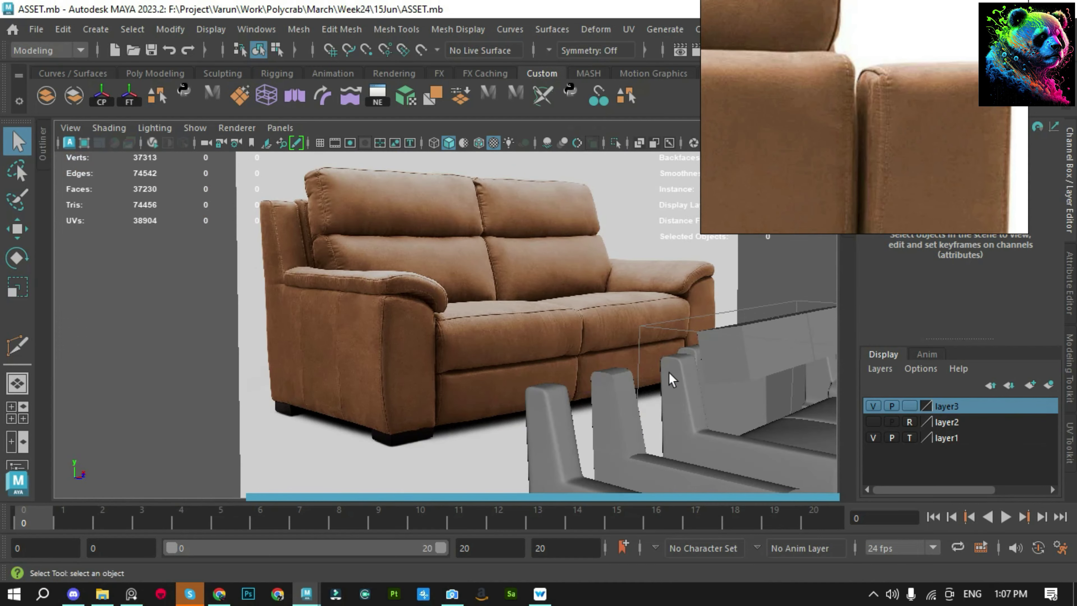
Inspect the sofa arm pCube8 and the separated inner arm piece polySurface6 up close
{"action": "left_click", "coordinate": [669, 372]}
{"action": "key", "text": "f"}
{"action": "mouse_move", "coordinate": [709, 416]}
{"action": "left_mouse_down", "text": "alt"}
{"action": "mouse_move", "coordinate": [558, 337]}
{"action": "mouse_move", "coordinate": [264, 356]}
{"action": "mouse_move", "coordinate": [555, 355]}
{"action": "mouse_move", "coordinate": [433, 361]}
{"action": "left_mouse_up", "text": "alt"}
{"action": "key", "text": "f"}
{"action": "scroll", "coordinate": [736, 352], "scroll_direction": "down", "scroll_amount": 5}
{"action": "left_click", "coordinate": [265, 356]}
{"action": "key", "text": "f"}
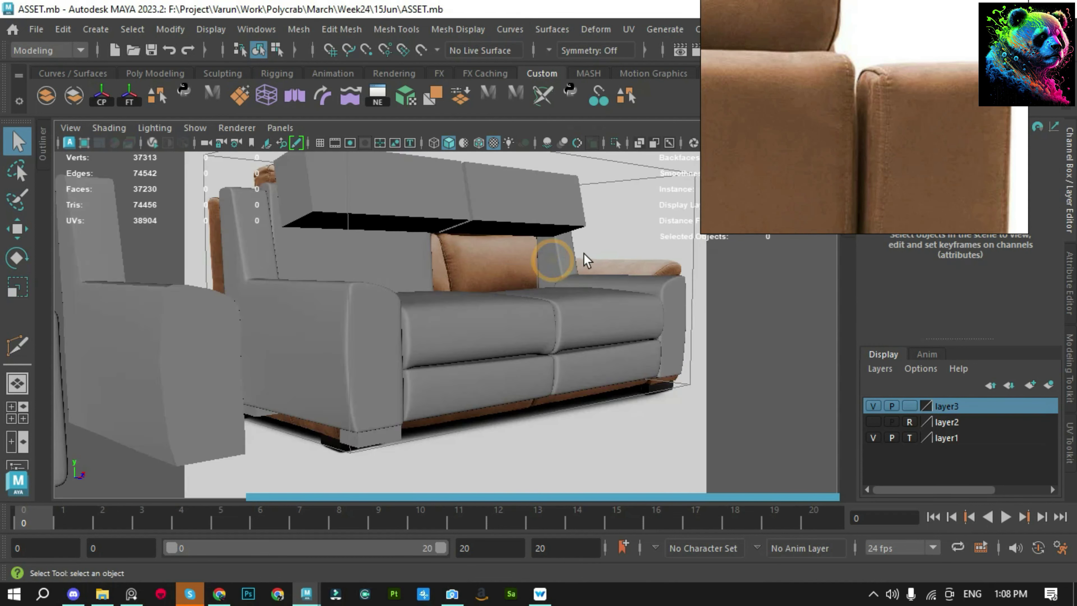
Recentre the view on the sofa and move the time slider to frame 9
{"action": "mouse_move", "coordinate": [587, 259]}
{"action": "left_mouse_down", "text": "alt"}
{"action": "mouse_move", "coordinate": [284, 272]}
{"action": "mouse_move", "coordinate": [288, 212]}
{"action": "mouse_move", "coordinate": [493, 408]}
{"action": "mouse_move", "coordinate": [423, 344]}
{"action": "mouse_move", "coordinate": [464, 400]}
{"action": "left_mouse_up", "text": "alt"}
{"action": "middle_click_drag", "start_coordinate": [464, 404], "coordinate": [458, 411], "text": "alt"}
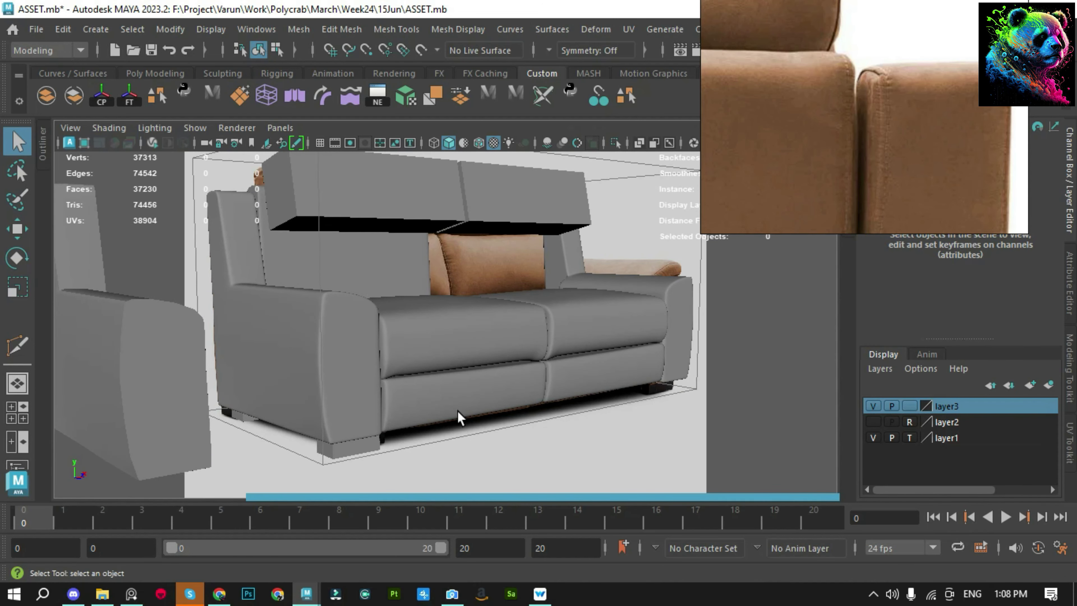
{"action": "left_click_drag", "start_coordinate": [469, 413], "coordinate": [462, 394], "text": "alt"}
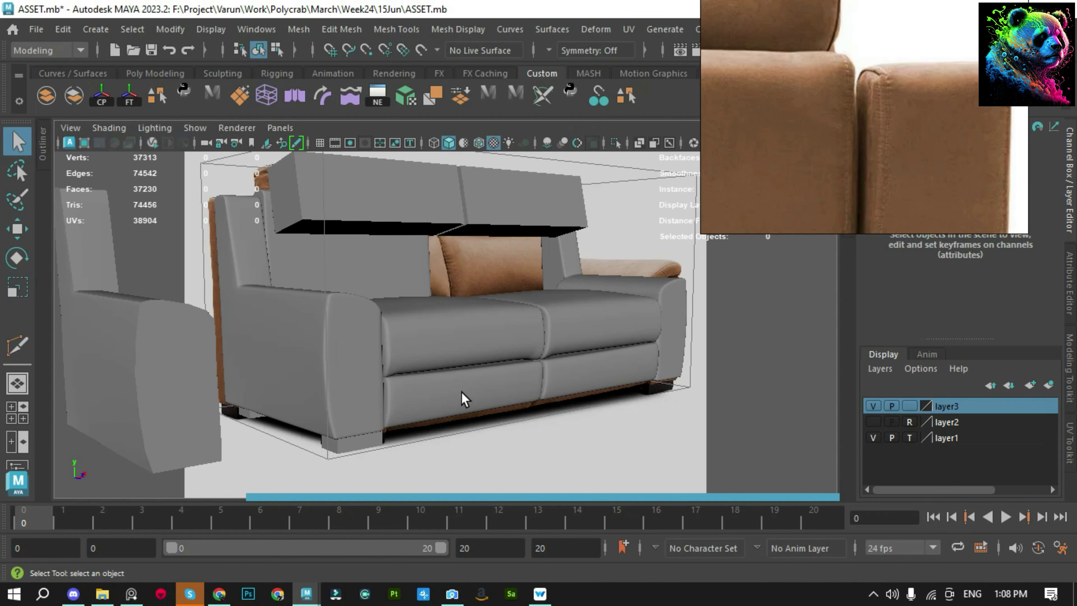
{"action": "right_click_drag", "start_coordinate": [461, 391], "coordinate": [462, 395], "text": "alt"}
{"action": "middle_click_drag", "start_coordinate": [463, 394], "coordinate": [458, 398], "text": "alt"}
{"action": "left_click_drag", "start_coordinate": [239, 526], "coordinate": [372, 517]}
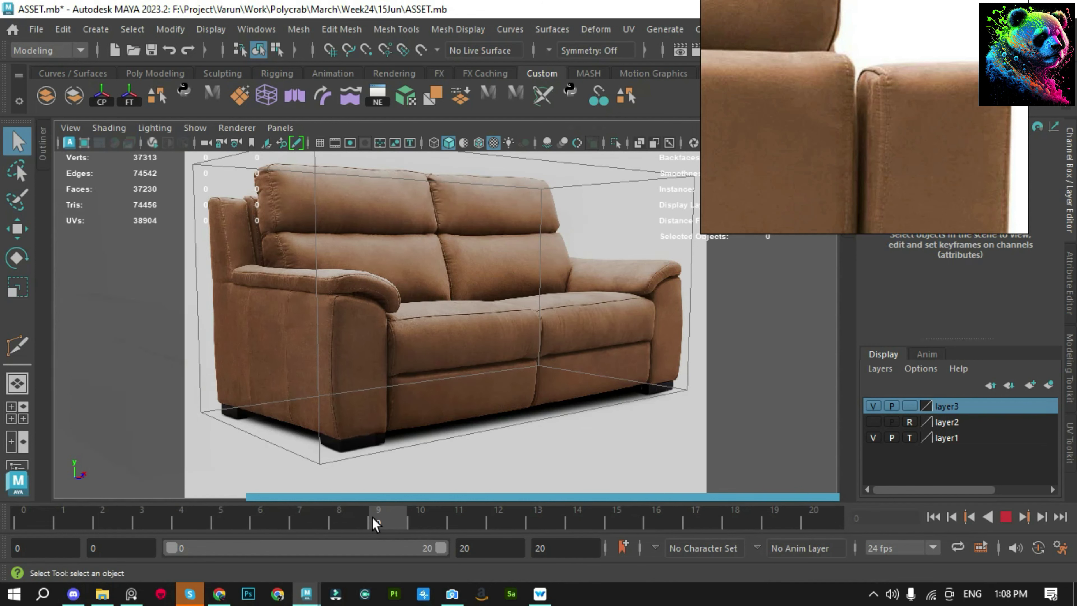
Check each sofa part, left armrest through right armrest, then the reference image plane
{"action": "left_click", "coordinate": [280, 293]}
{"action": "left_click", "coordinate": [293, 221]}
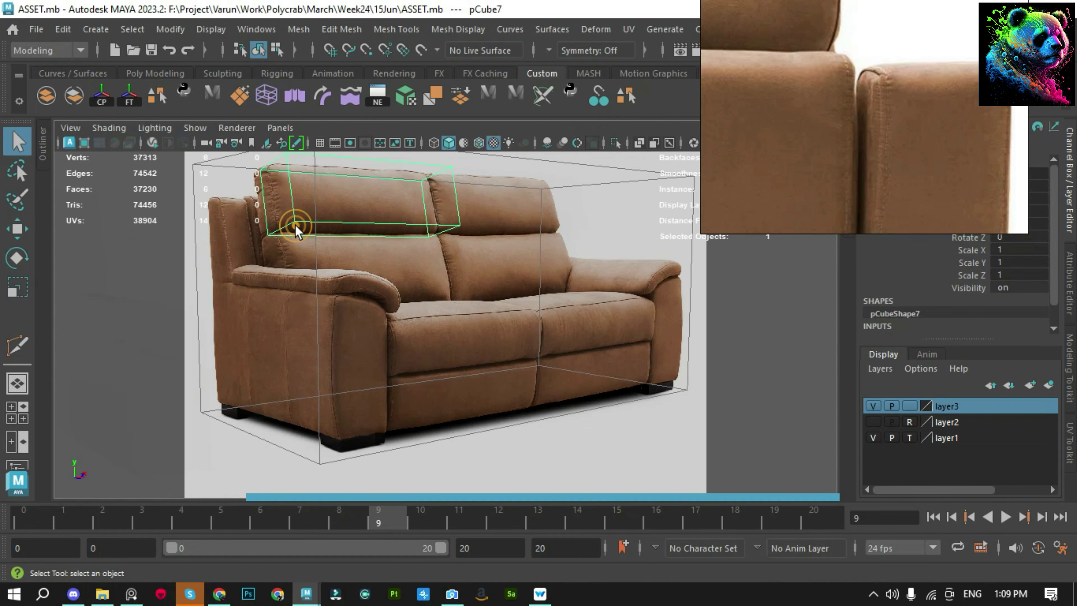
{"action": "left_click", "coordinate": [413, 297]}
{"action": "left_click", "coordinate": [428, 339]}
{"action": "left_click", "coordinate": [500, 395]}
{"action": "left_click", "coordinate": [589, 373]}
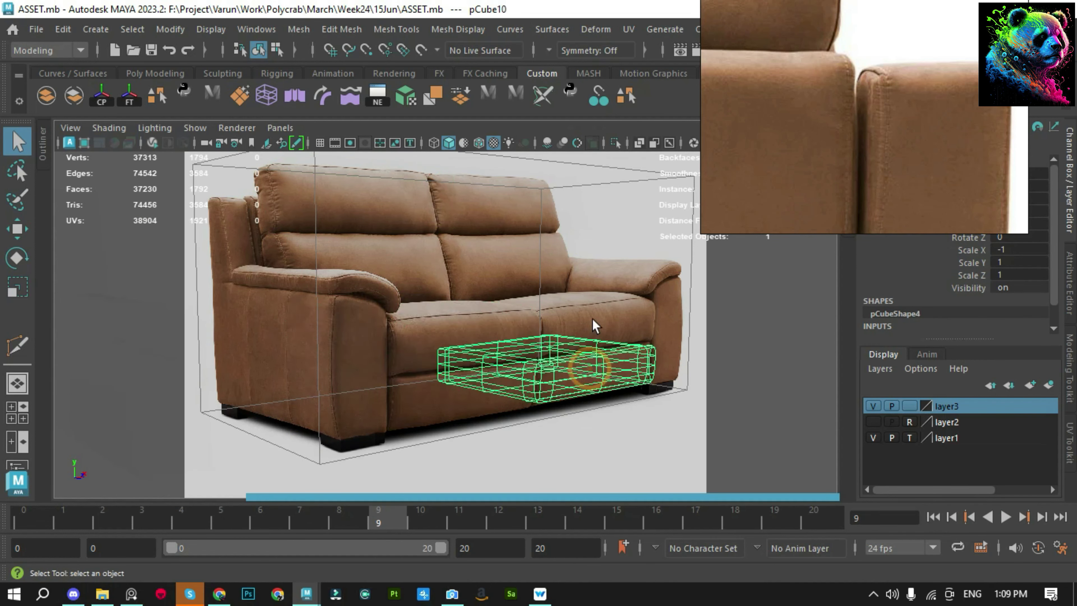
{"action": "left_click", "coordinate": [592, 318]}
{"action": "left_click", "coordinate": [659, 285]}
{"action": "left_click", "coordinate": [661, 260]}
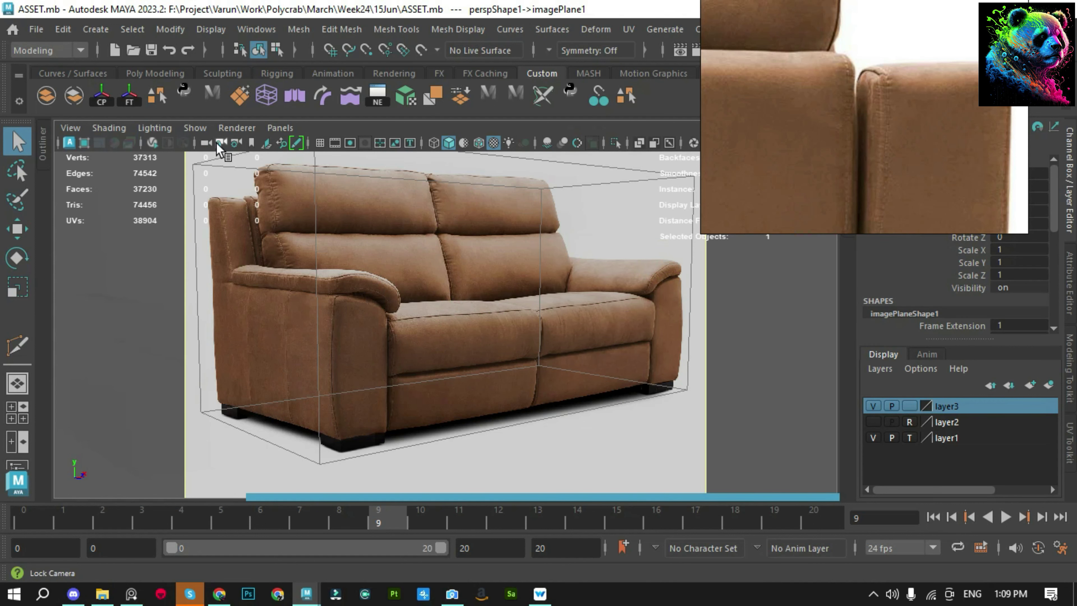
Toggle the camera lock, clear the selection and dolly out from the matched view
{"action": "left_click", "coordinate": [216, 142]}
{"action": "left_click", "coordinate": [139, 244]}
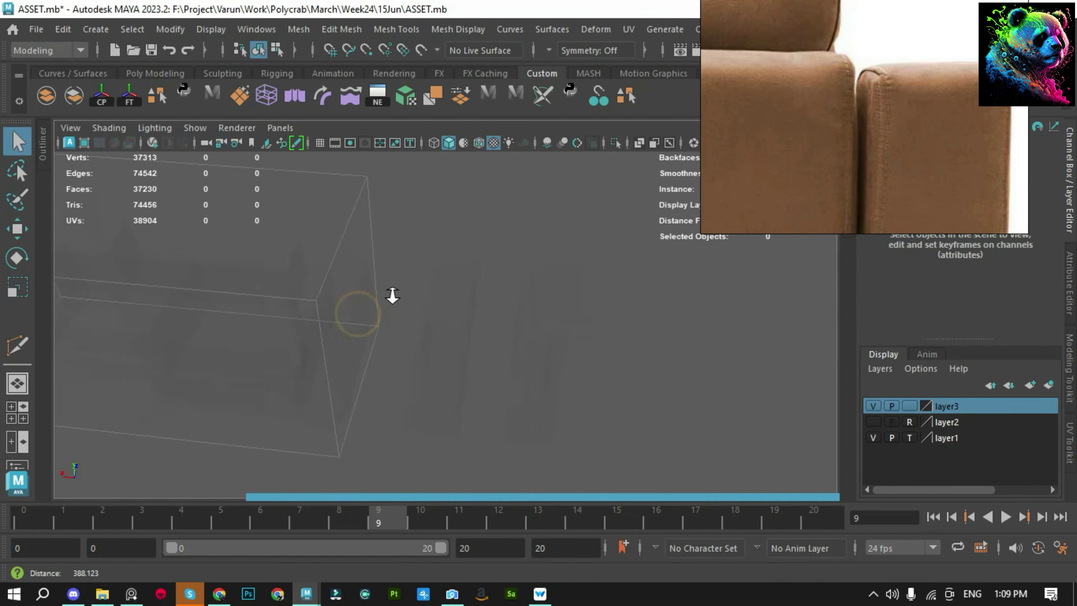
{"action": "right_click_drag", "start_coordinate": [356, 313], "coordinate": [473, 286], "text": "alt"}
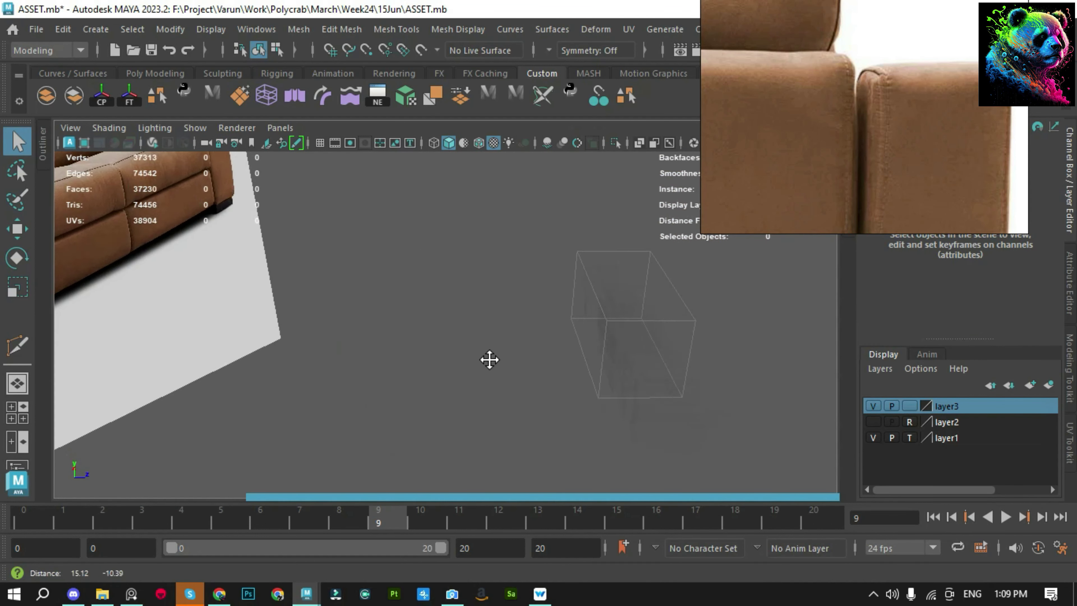